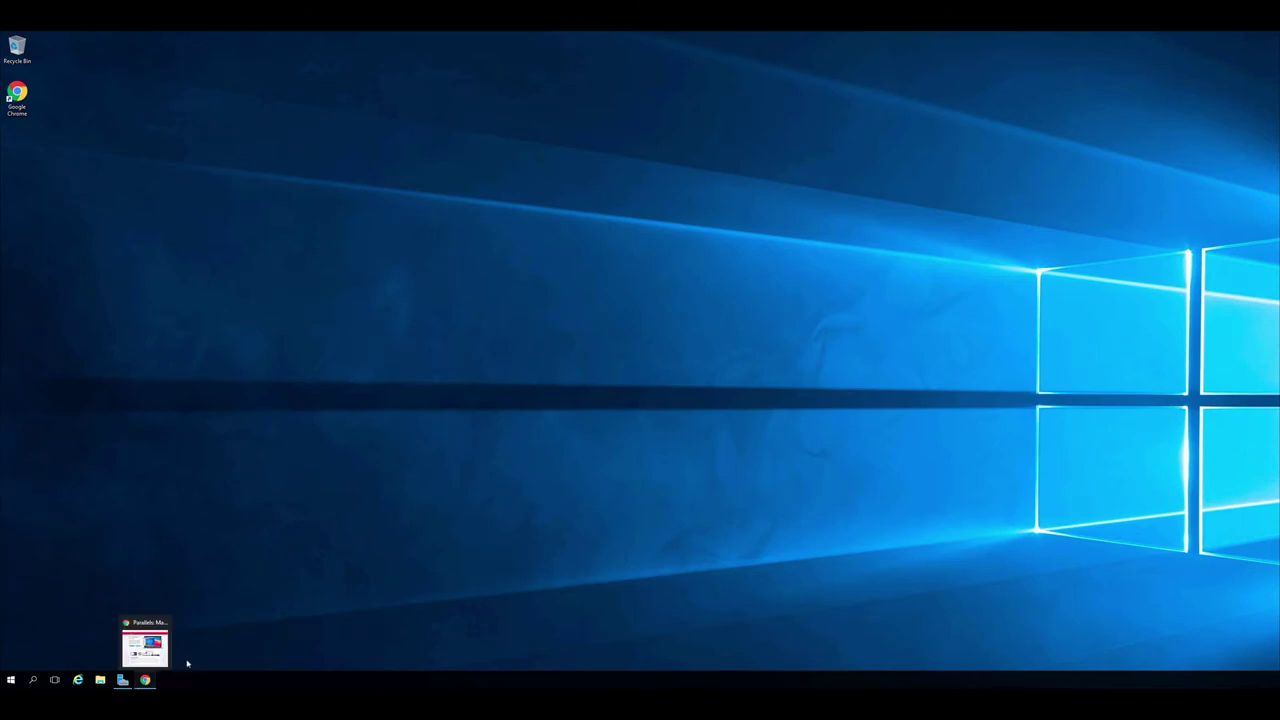
Step: Open the Parallels Remote Application Server support page in Chrome and scroll to Contact Support
click(145, 680)
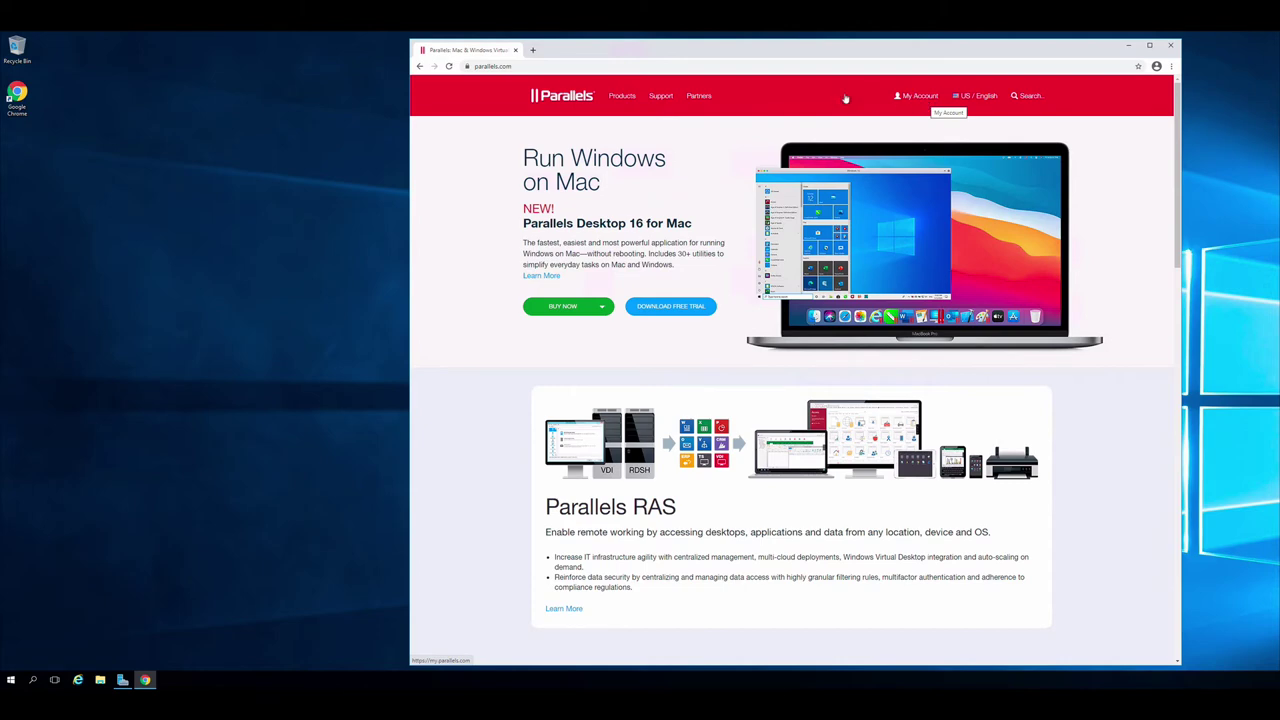
click(657, 97)
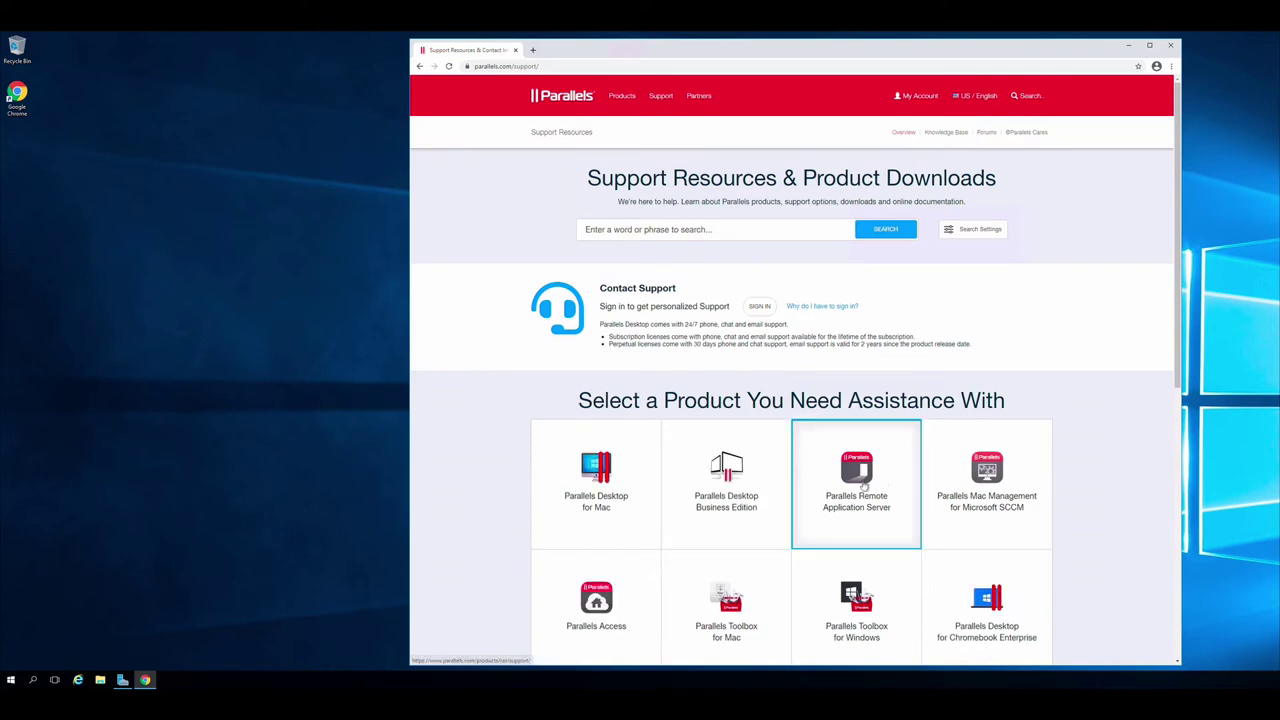
click(863, 486)
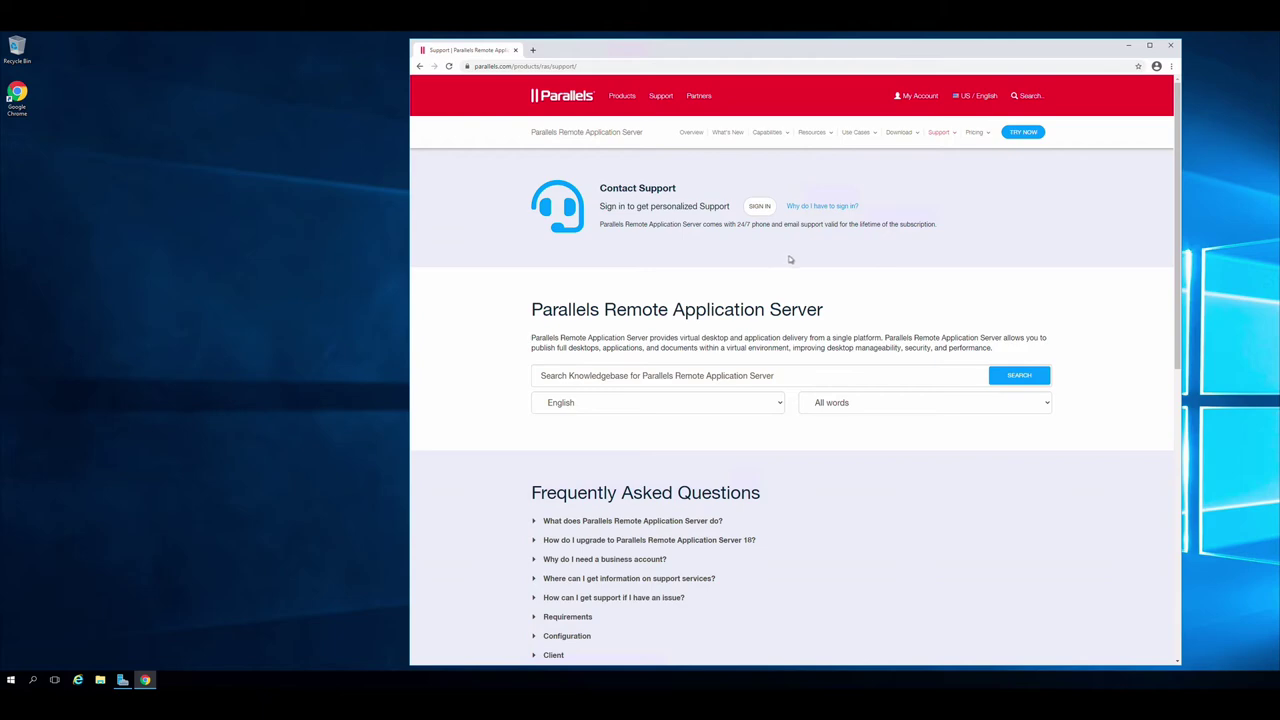
scroll(789, 259, down, 10)
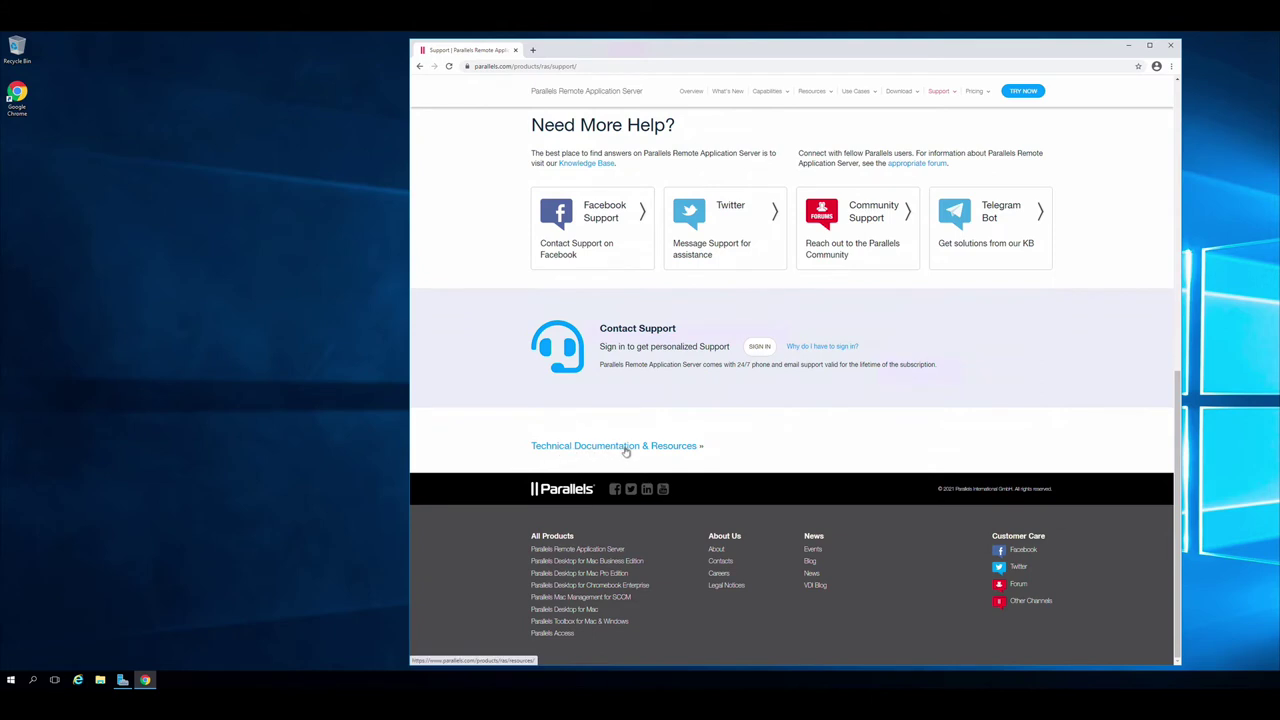
Step: Open RAS Technical Documentation & Resources, keeping Version 18, and view the Best Practices Guide
click(625, 447)
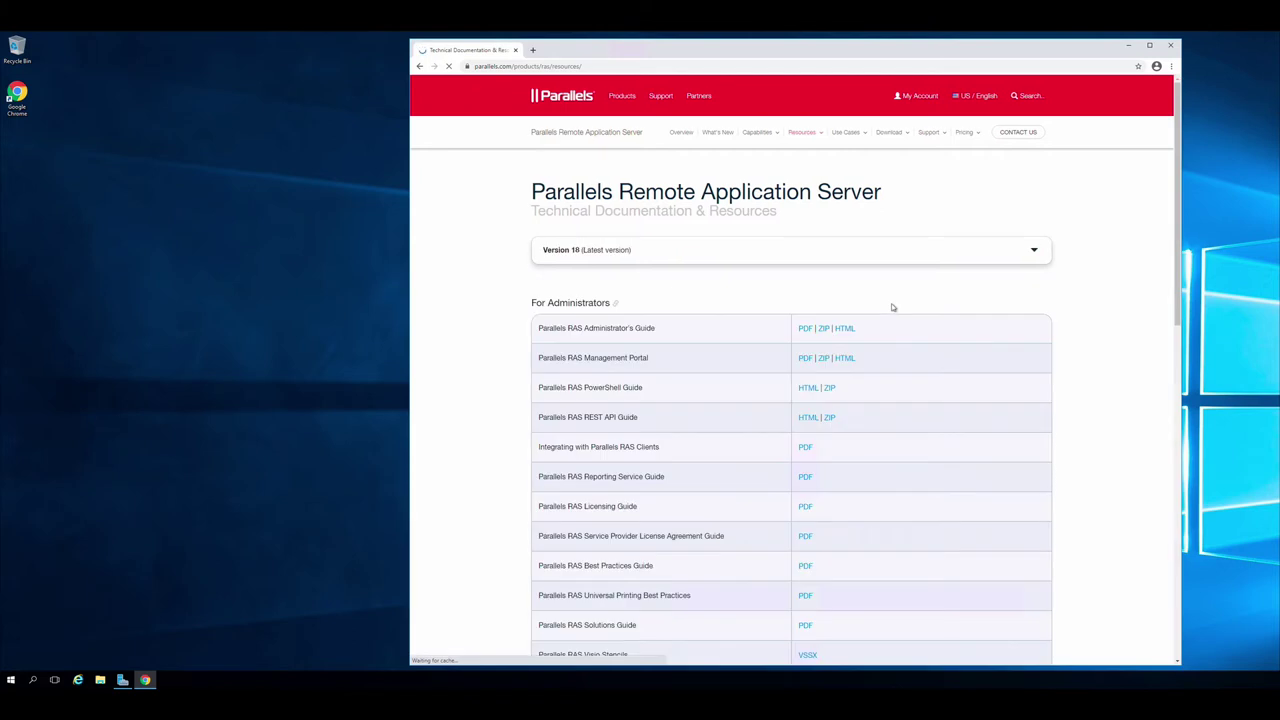
click(1034, 252)
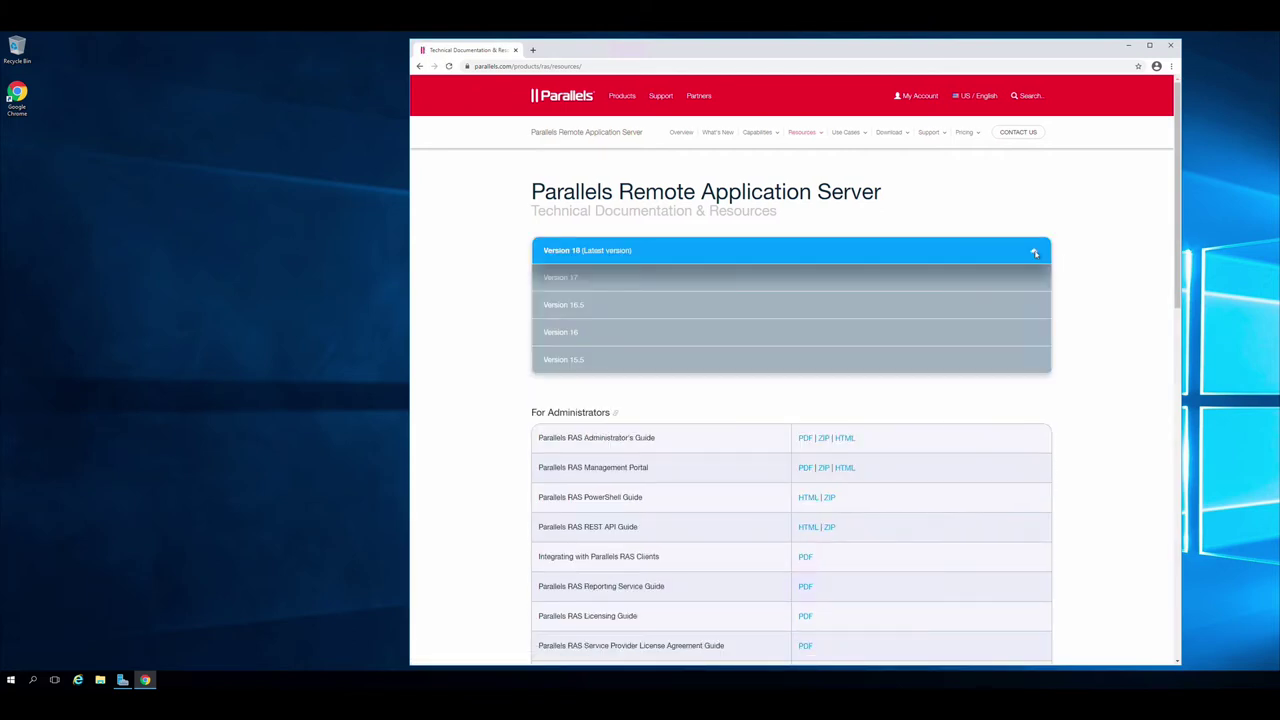
click(1034, 252)
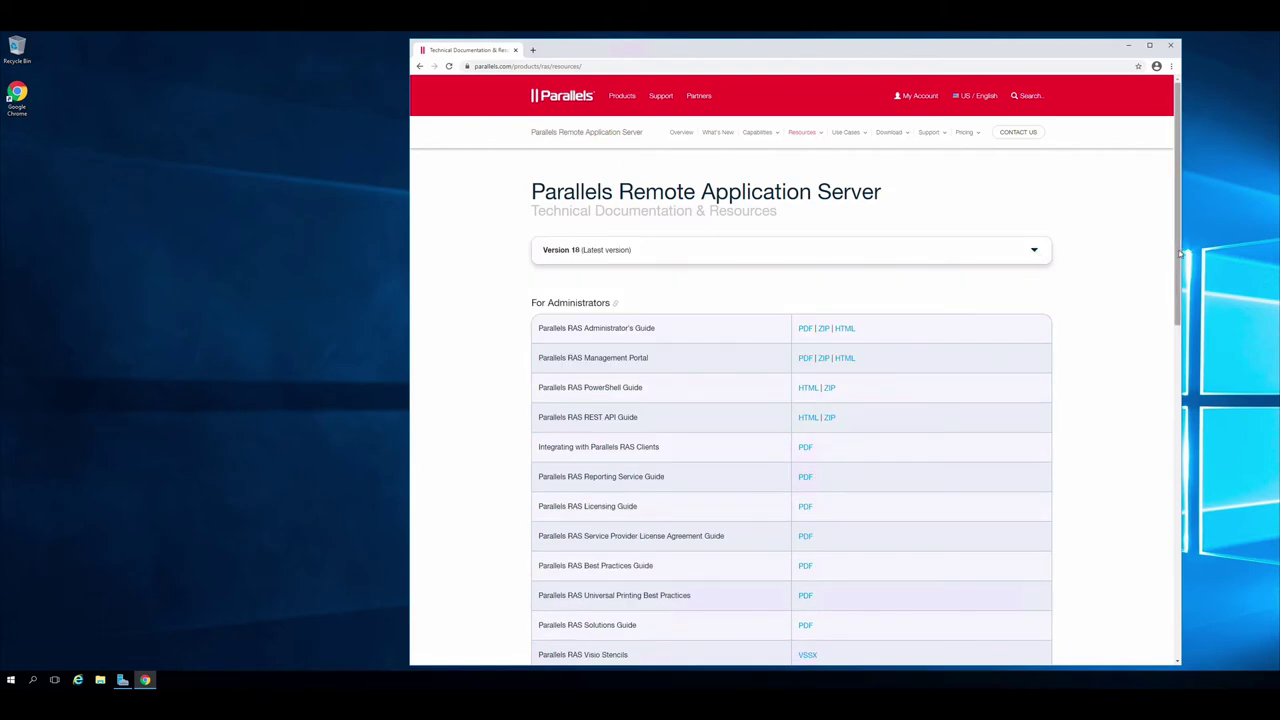
drag(1180, 255, 1178, 303)
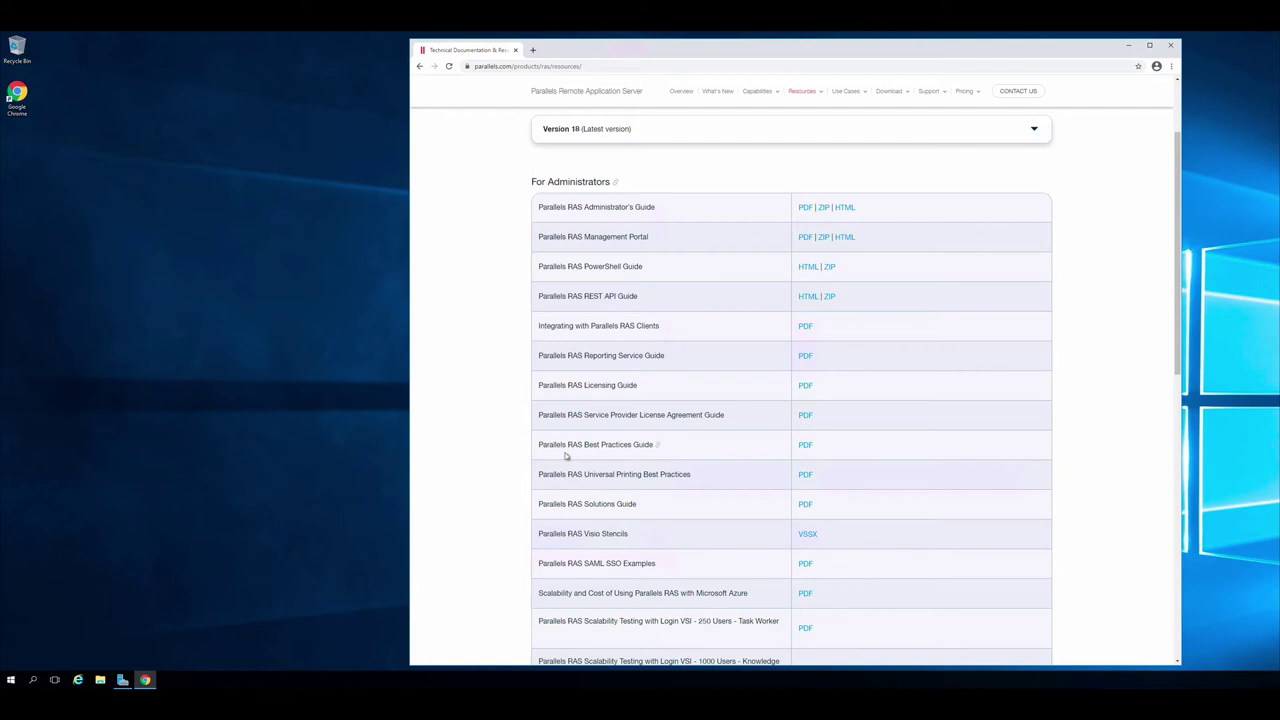
drag(538, 444, 658, 445)
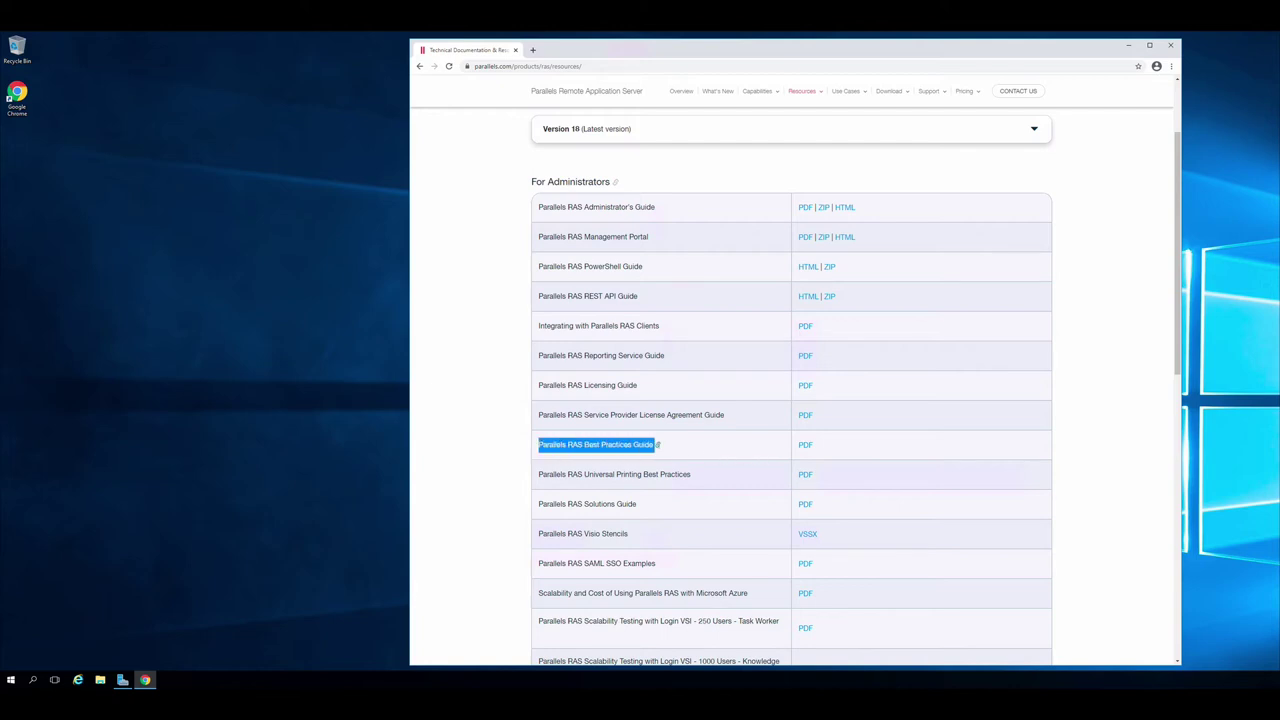
click(735, 450)
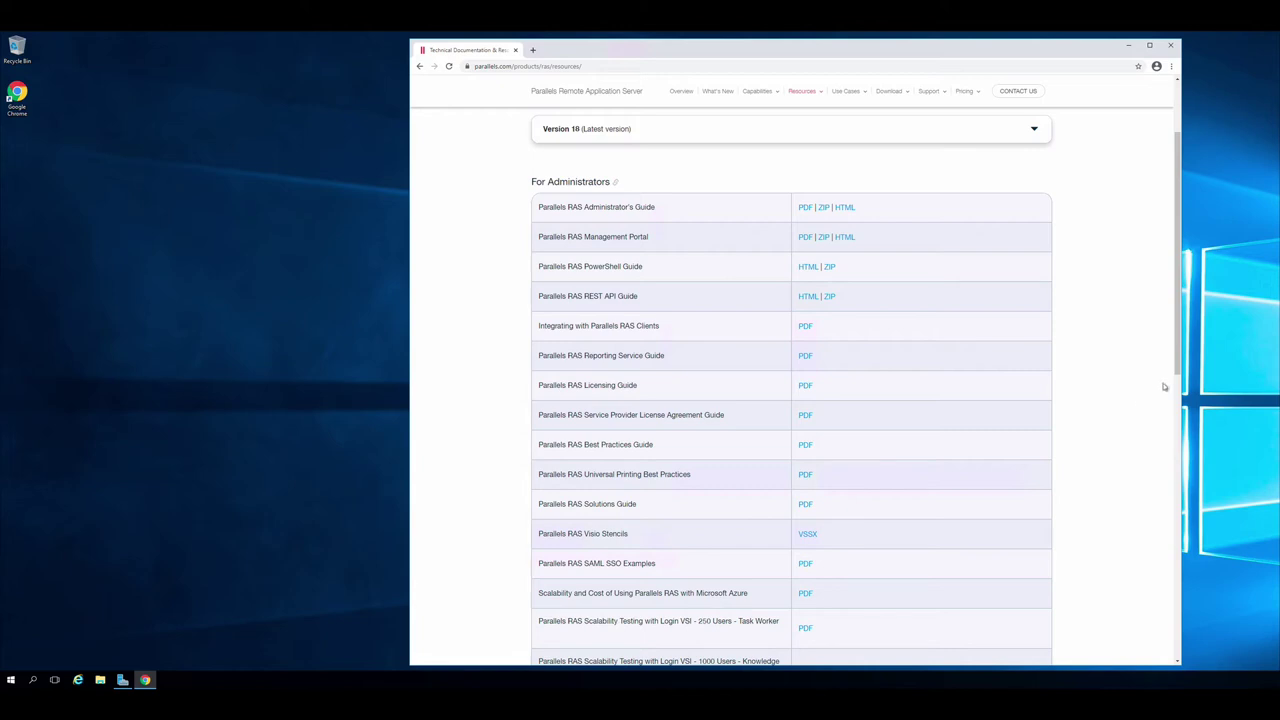
Step: Scroll through the Version 18 guides, then minimize Chrome to show the desktop
scroll(1175, 446, down, 1)
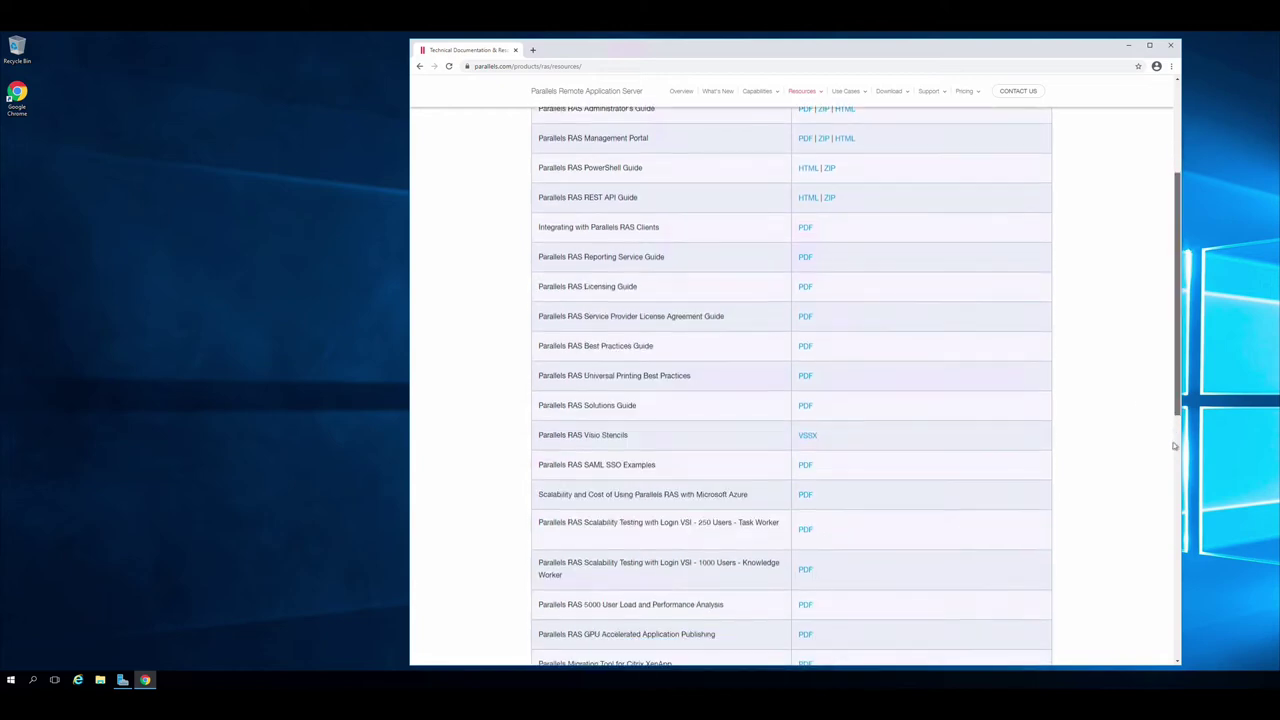
scroll(1175, 446, down, 2)
scroll(1174, 477, up, 1)
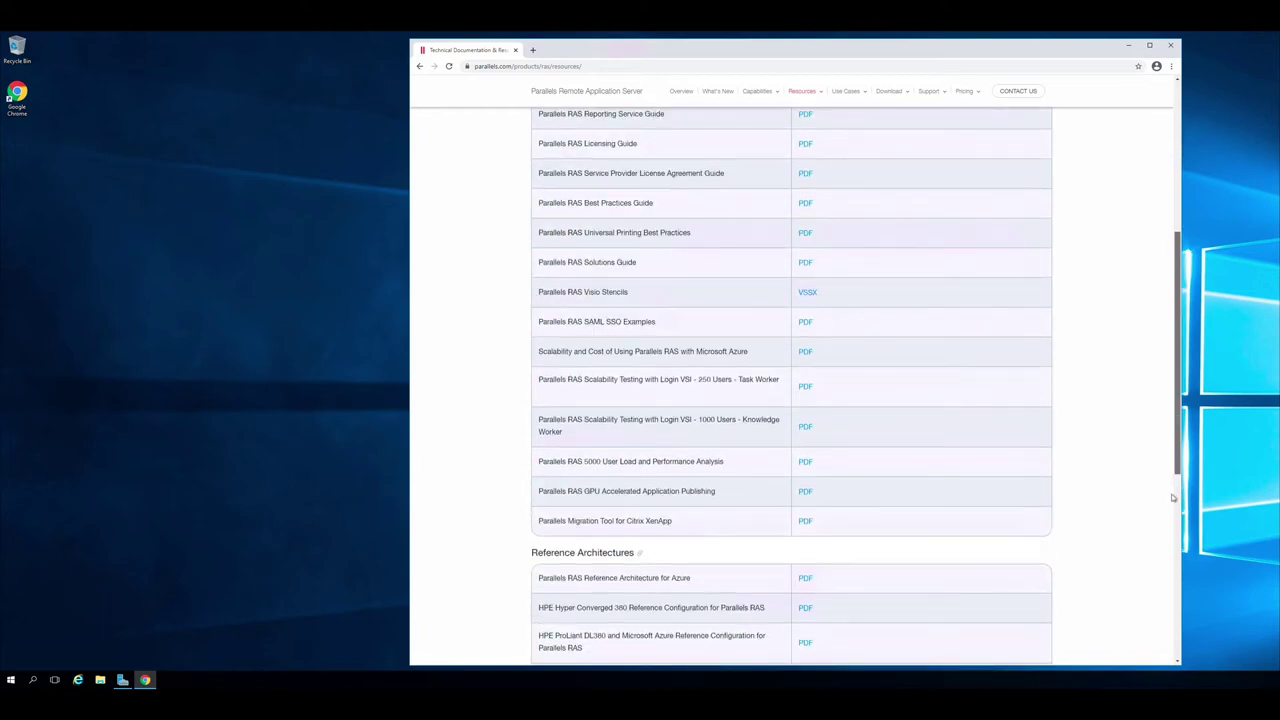
scroll(1173, 510, up, 1)
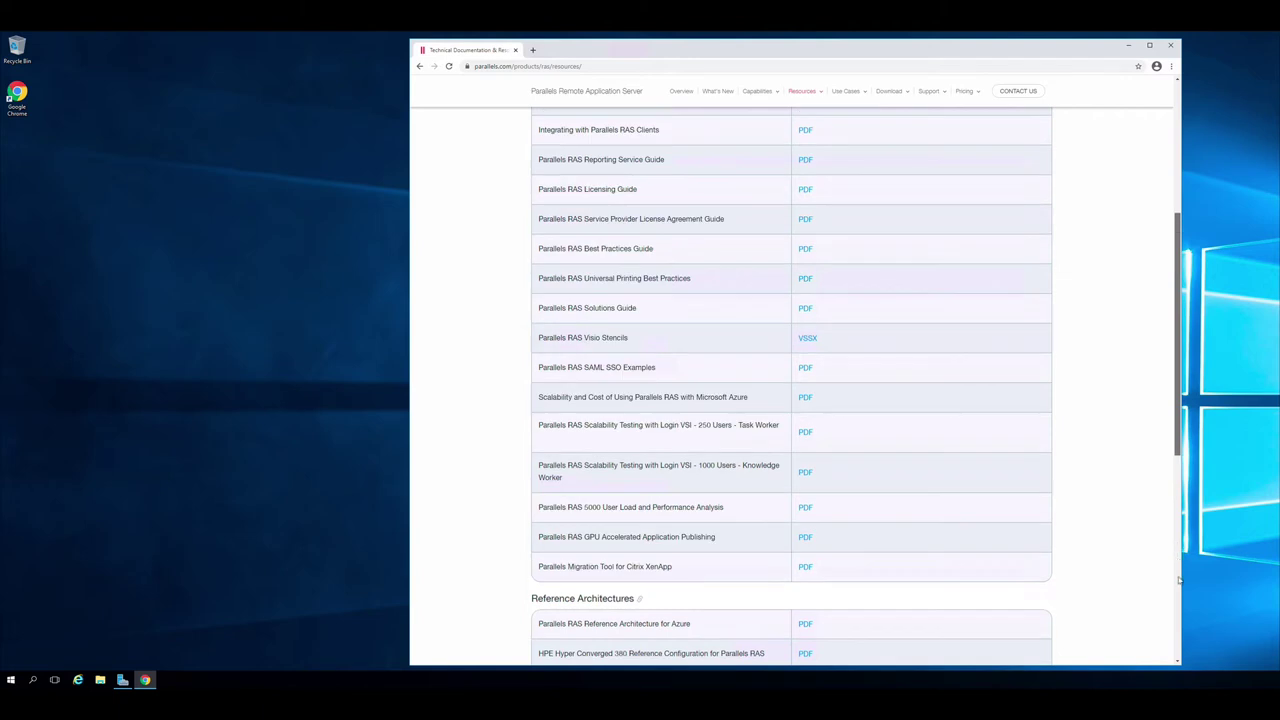
scroll(1089, 546, down, 5)
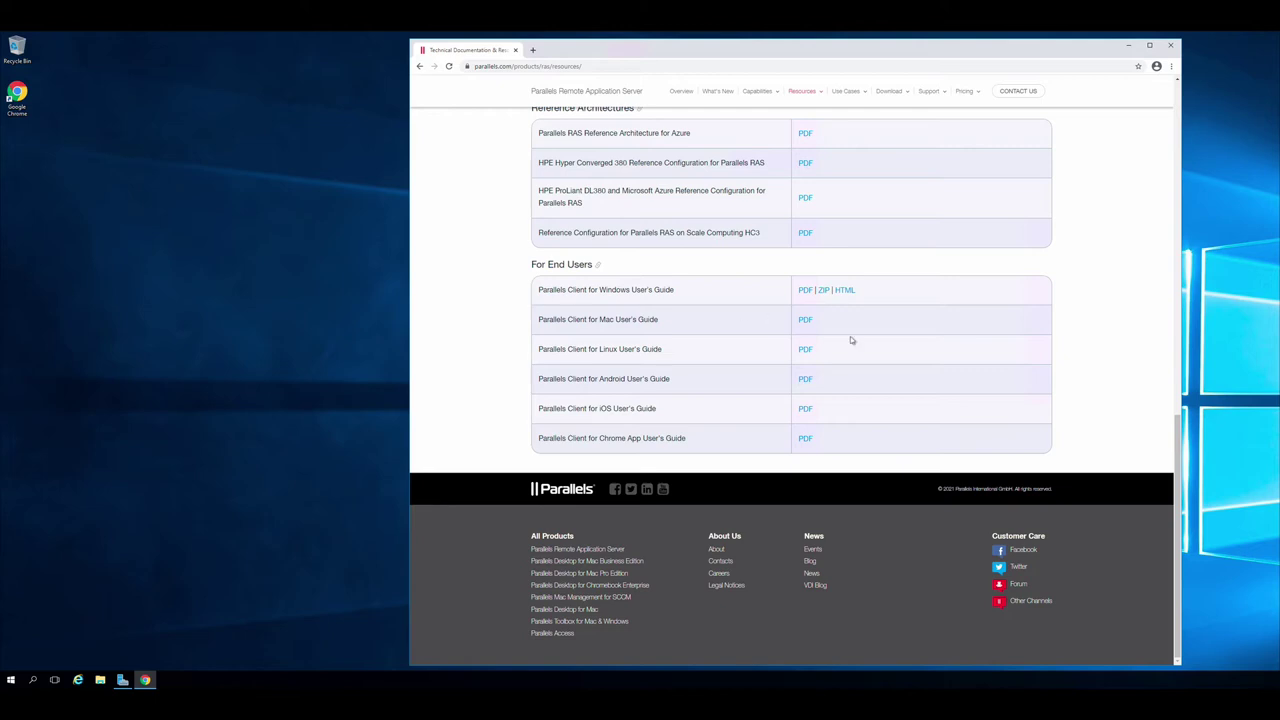
click(1126, 46)
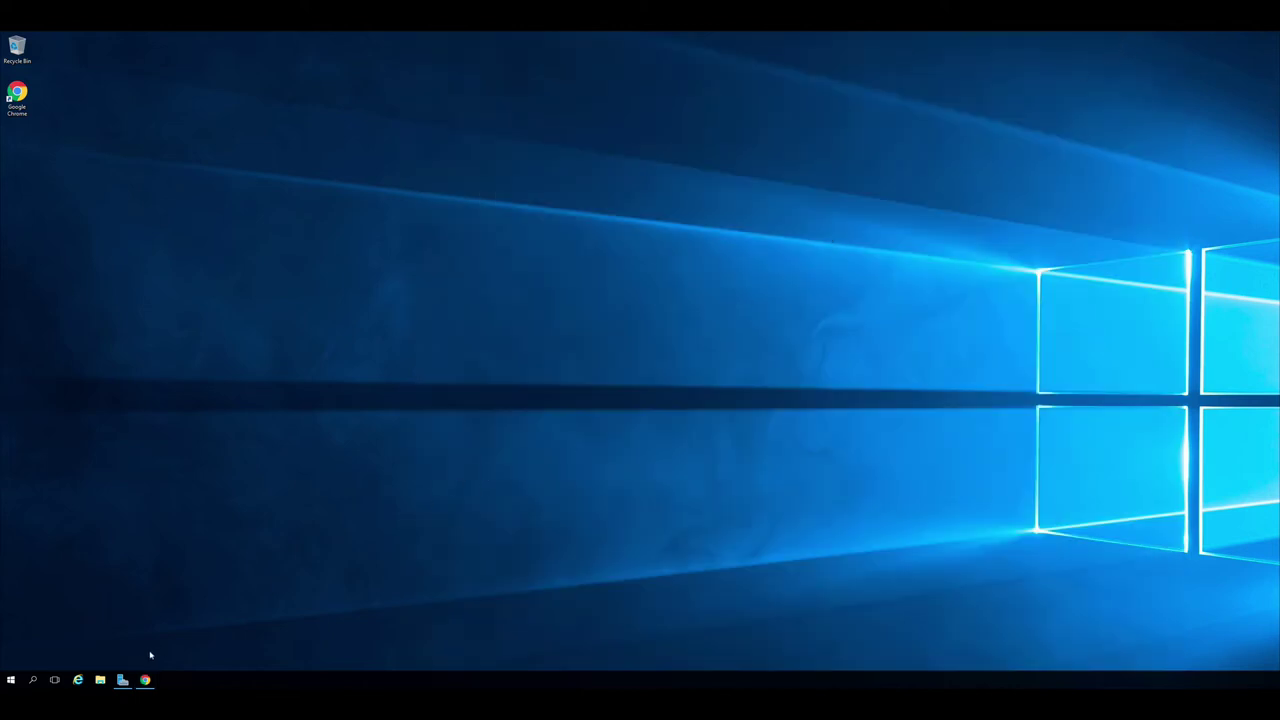
Step: Restore Server Manager and launch the Add Roles and Features Wizard from the Manage menu
click(122, 681)
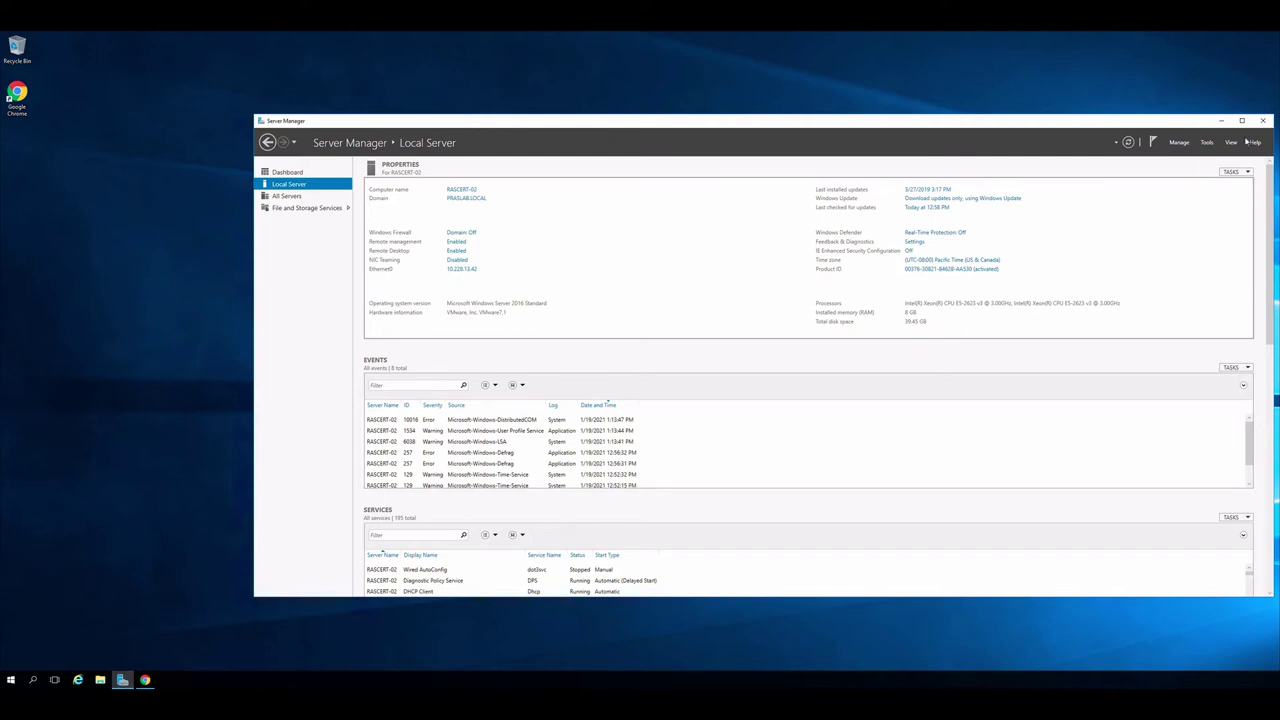
click(1182, 143)
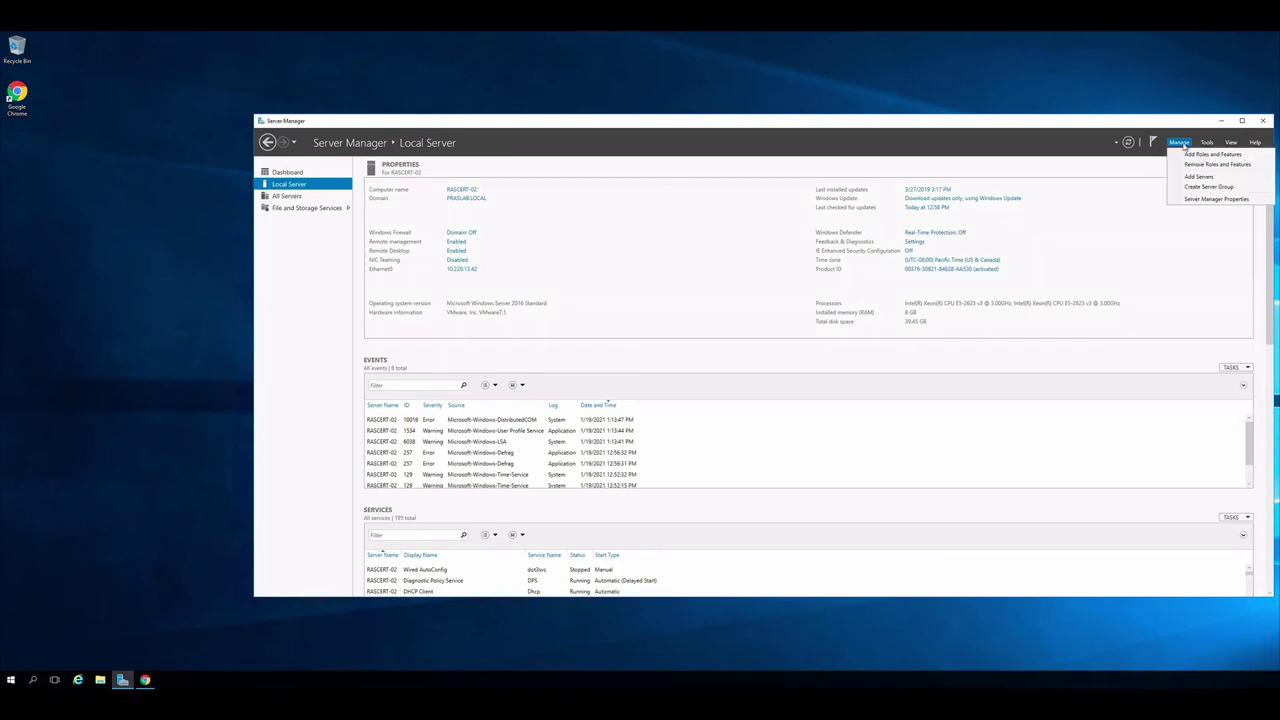
click(1195, 155)
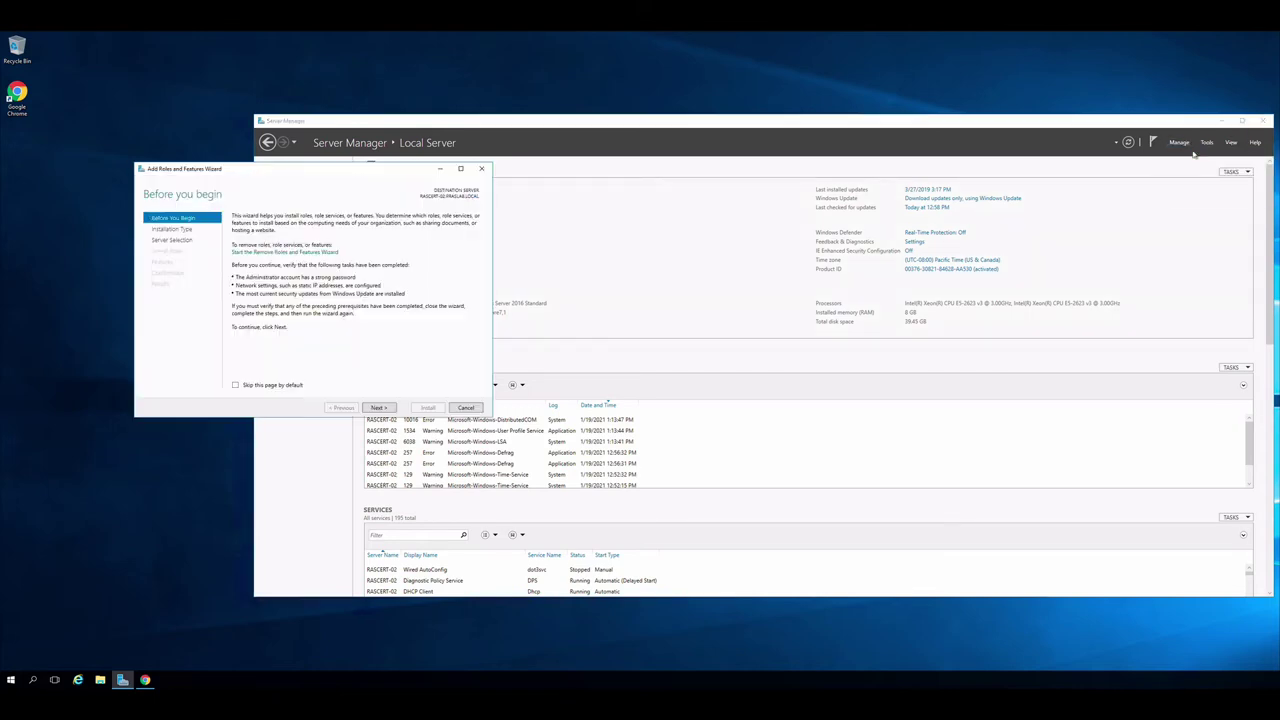
Step: Choose role-based installation on the local server, select Remote Desktop Services, and skip features
click(379, 408)
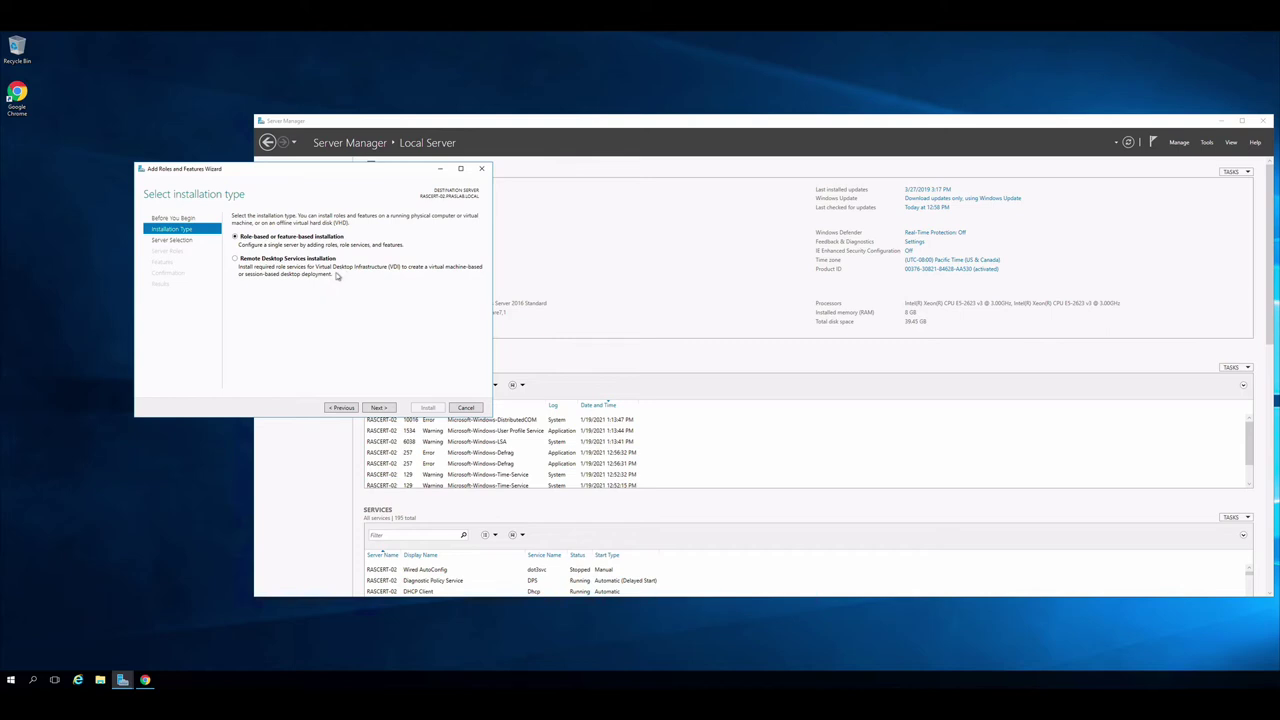
click(378, 408)
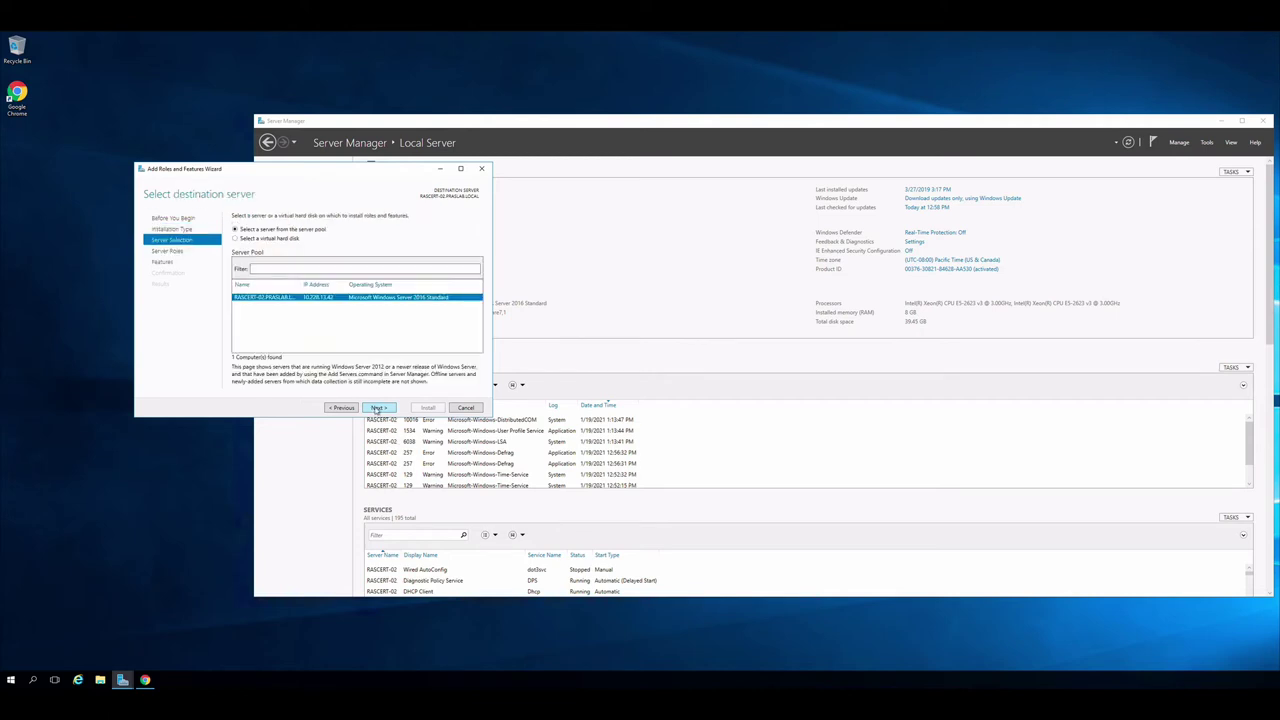
click(377, 408)
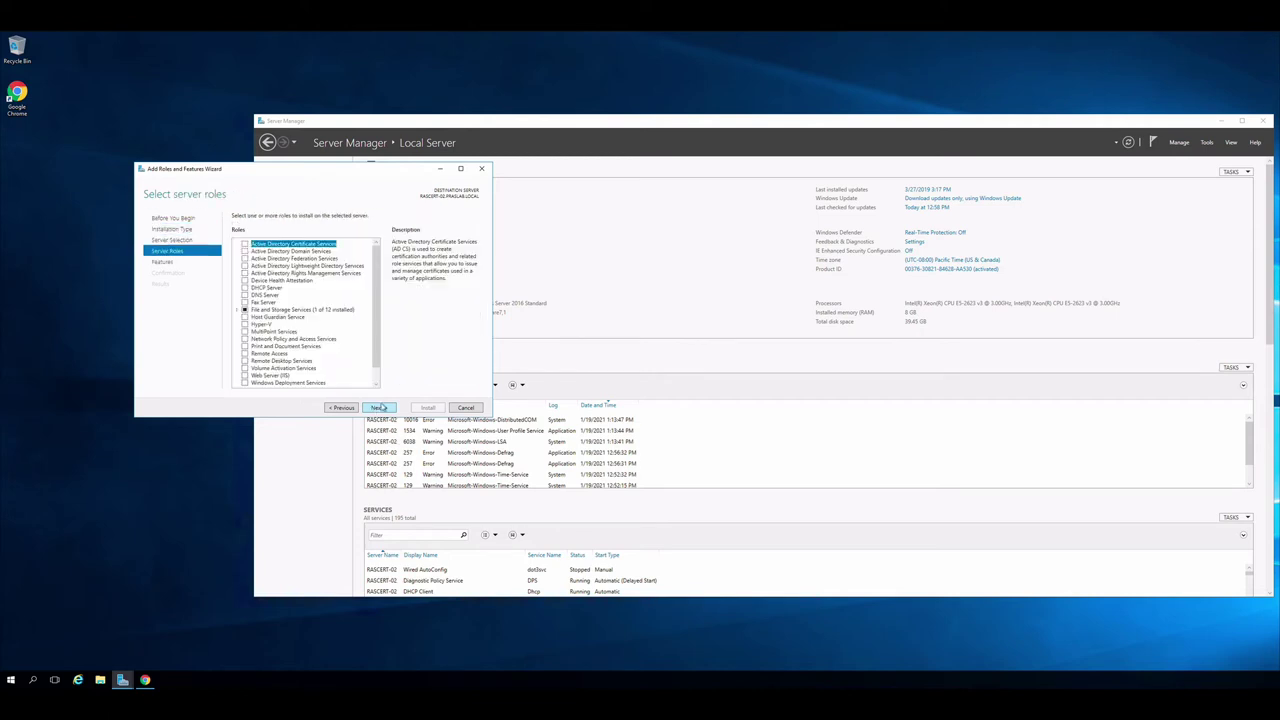
click(244, 361)
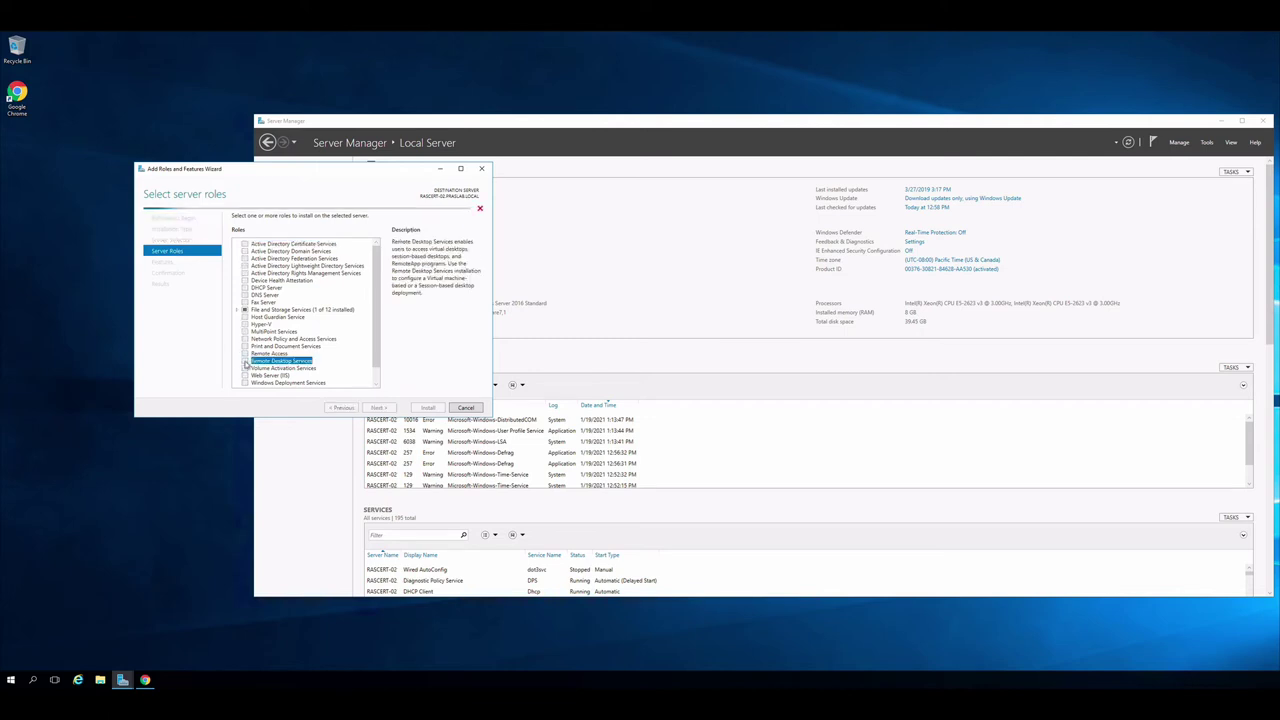
click(379, 408)
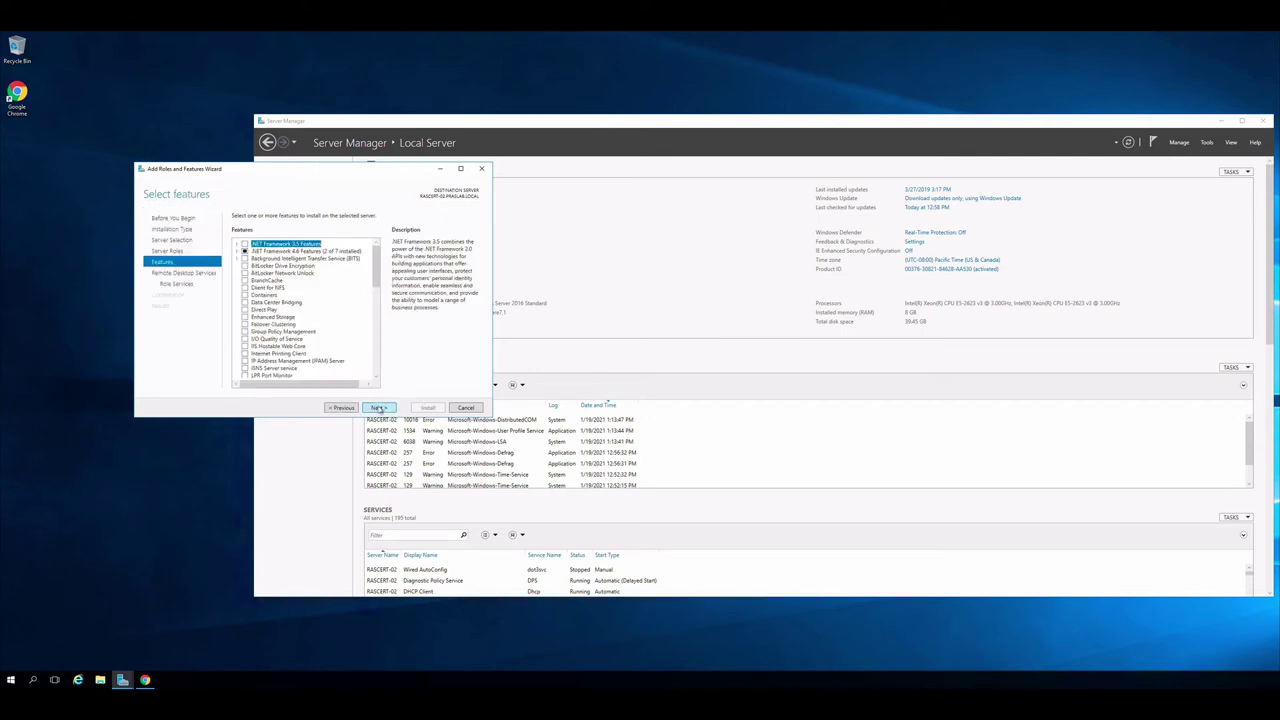
click(379, 408)
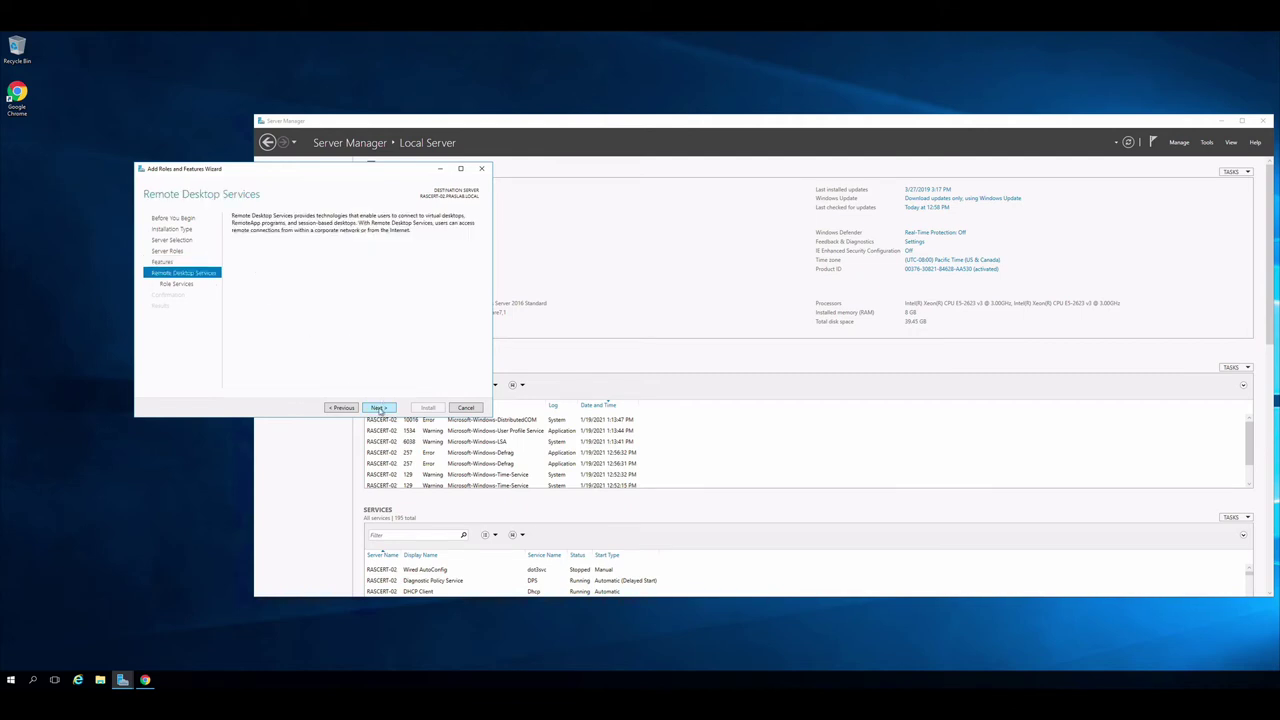
click(379, 408)
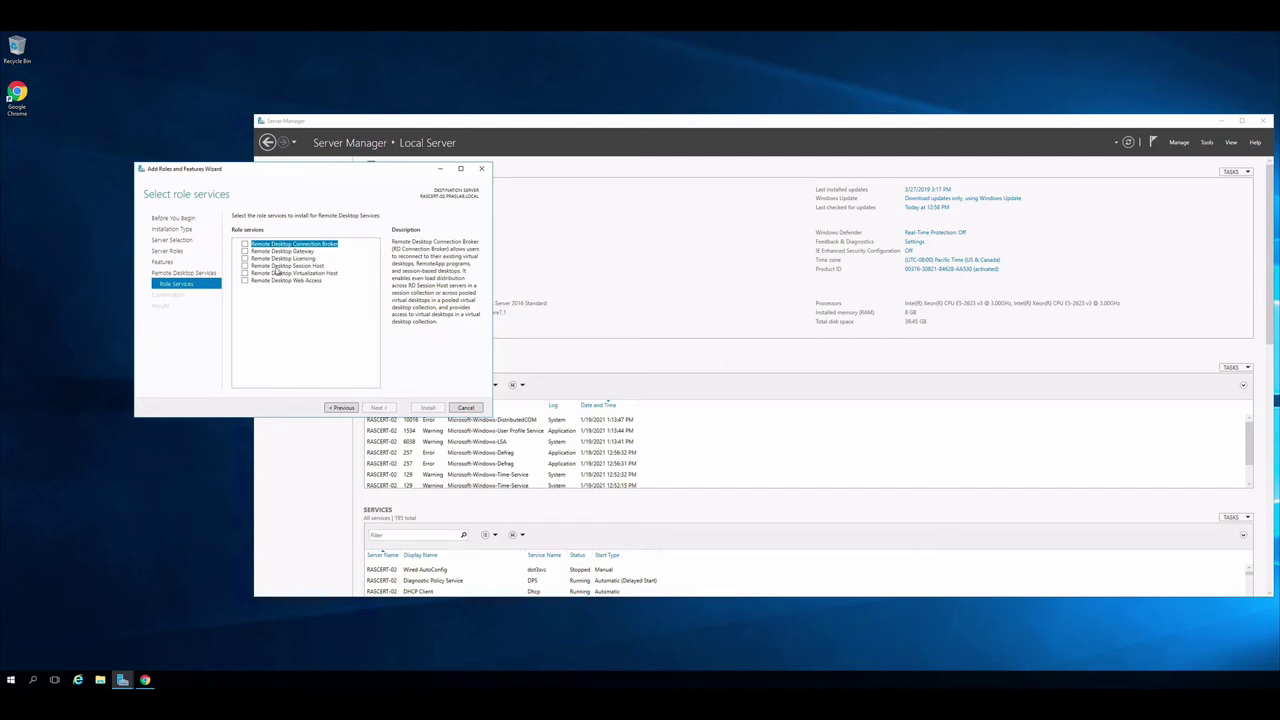
Step: Select Remote Desktop Session Host with its required management tools and proceed to confirmation
click(245, 266)
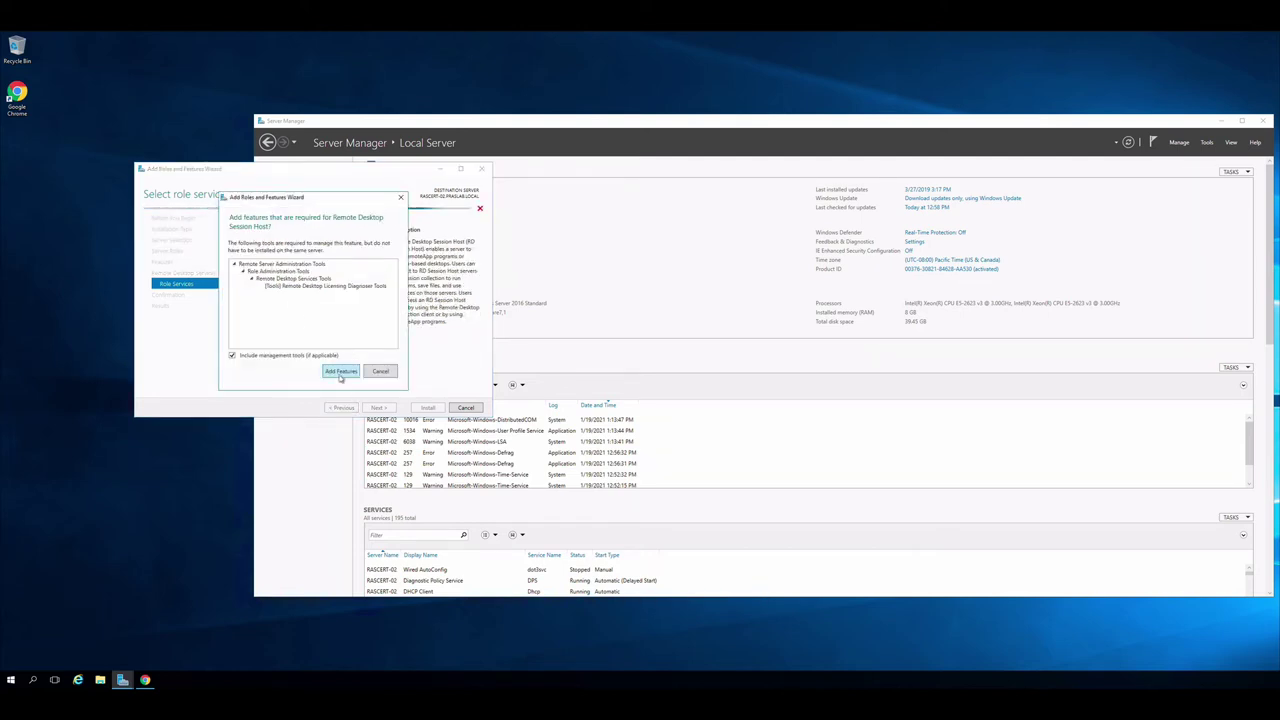
click(340, 371)
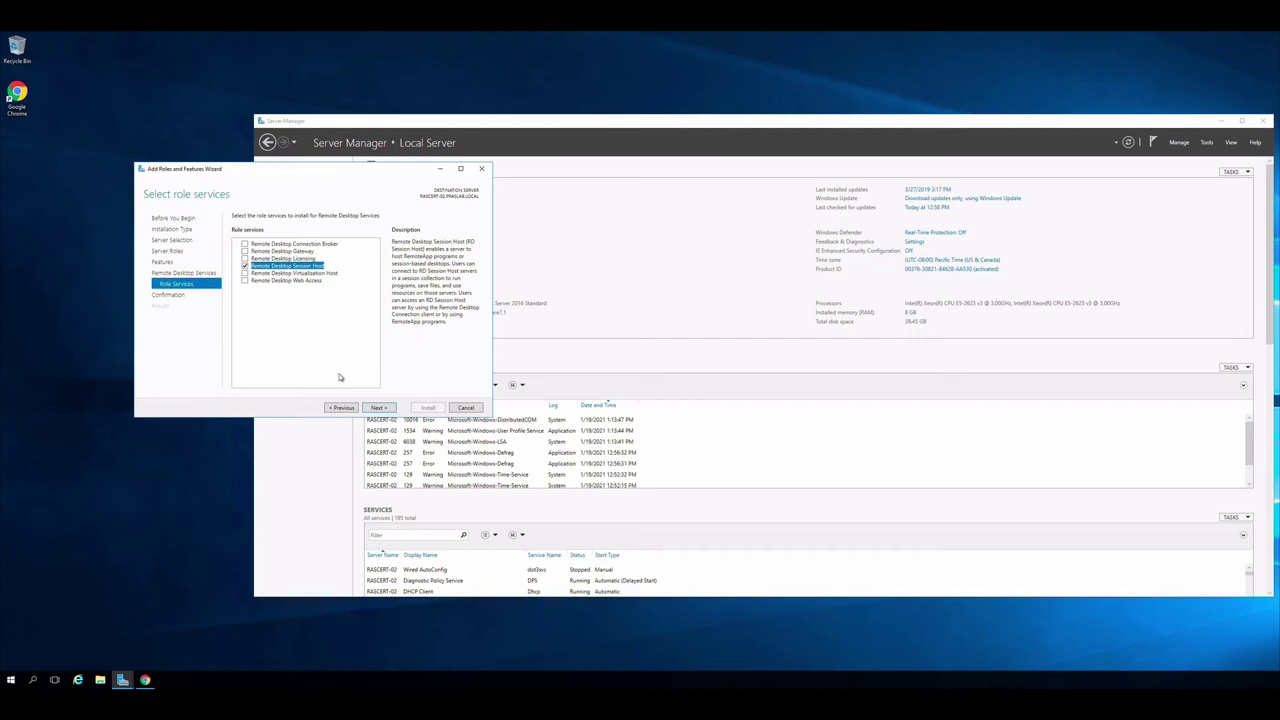
click(303, 258)
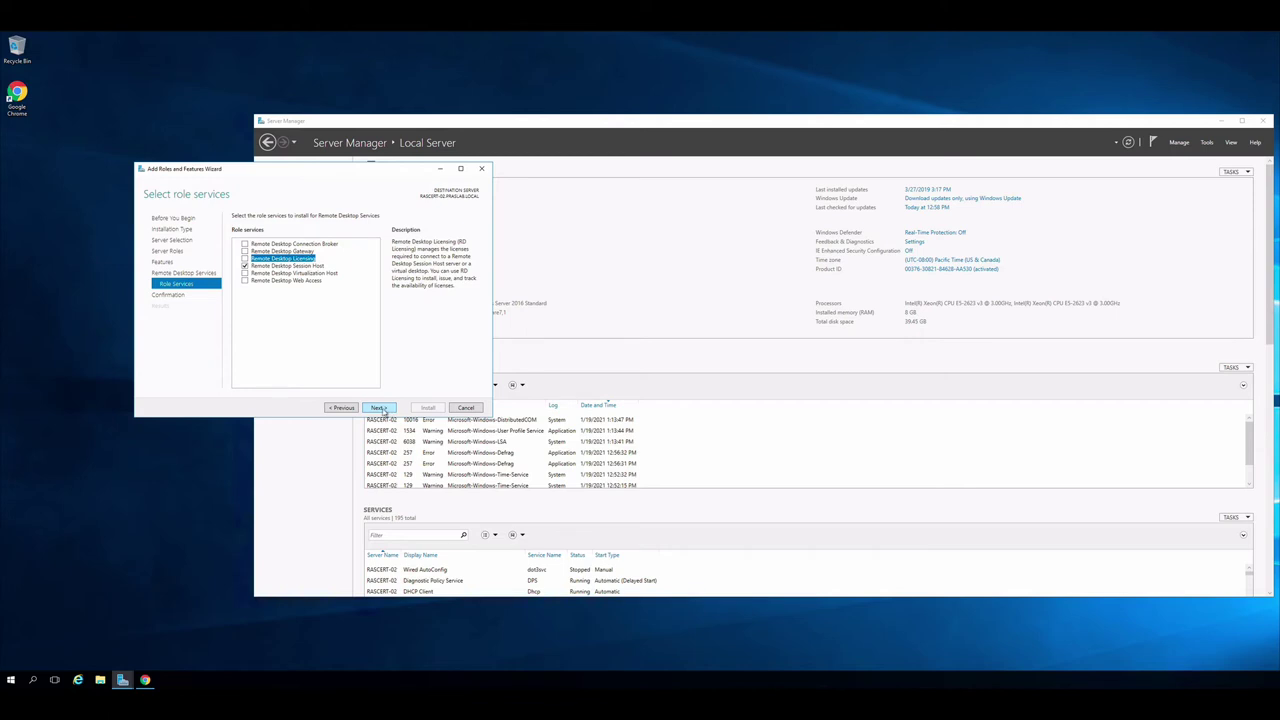
click(379, 409)
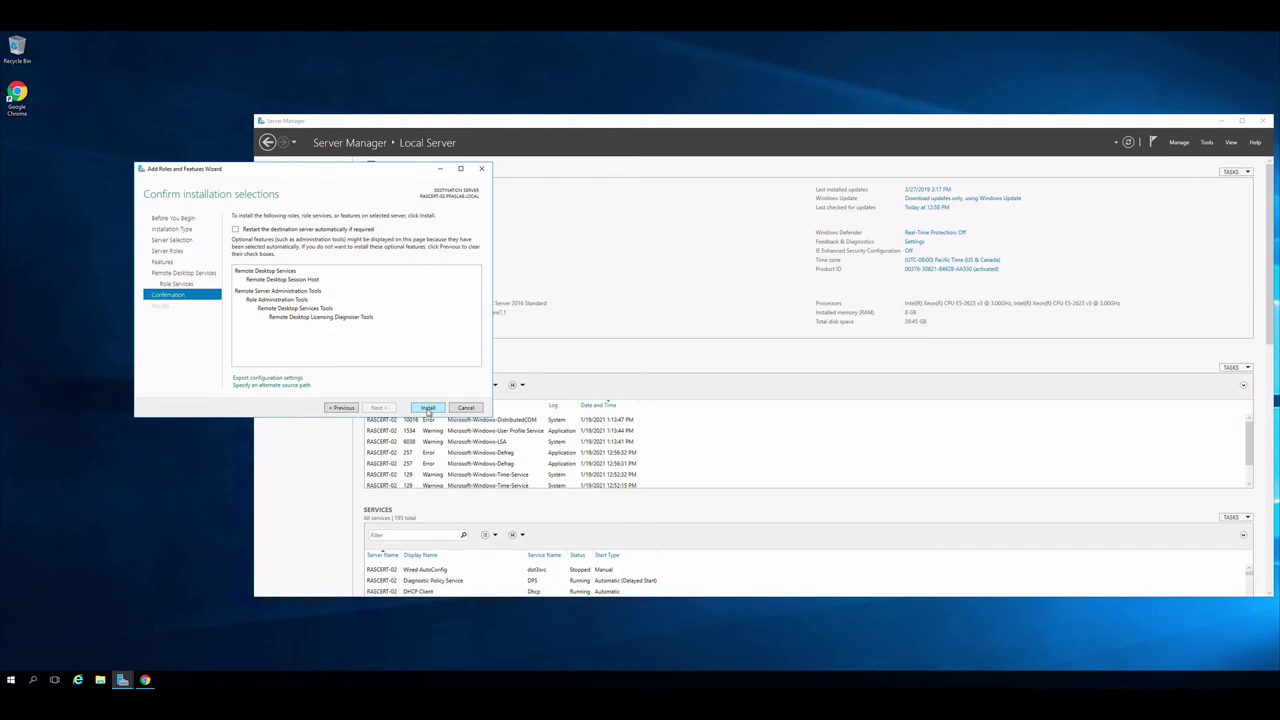
Step: Start installing Remote Desktop Session Host, then minimize the wizard and Server Manager
click(428, 409)
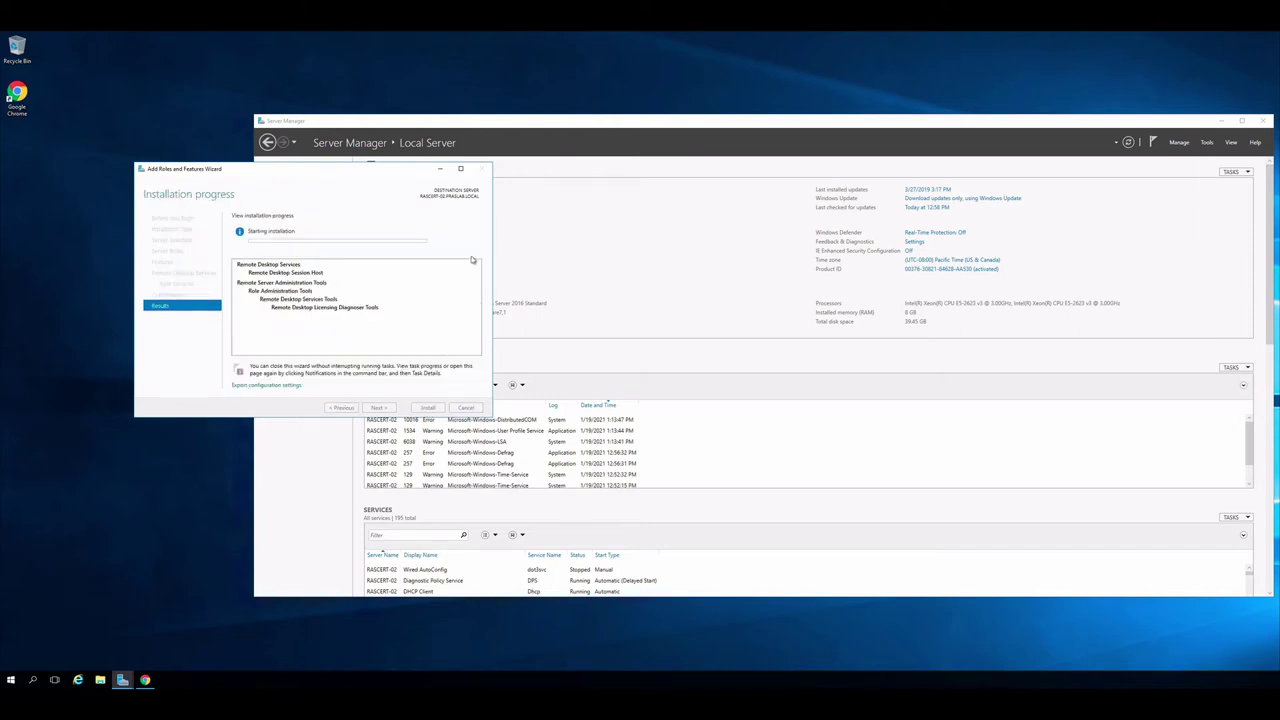
click(438, 171)
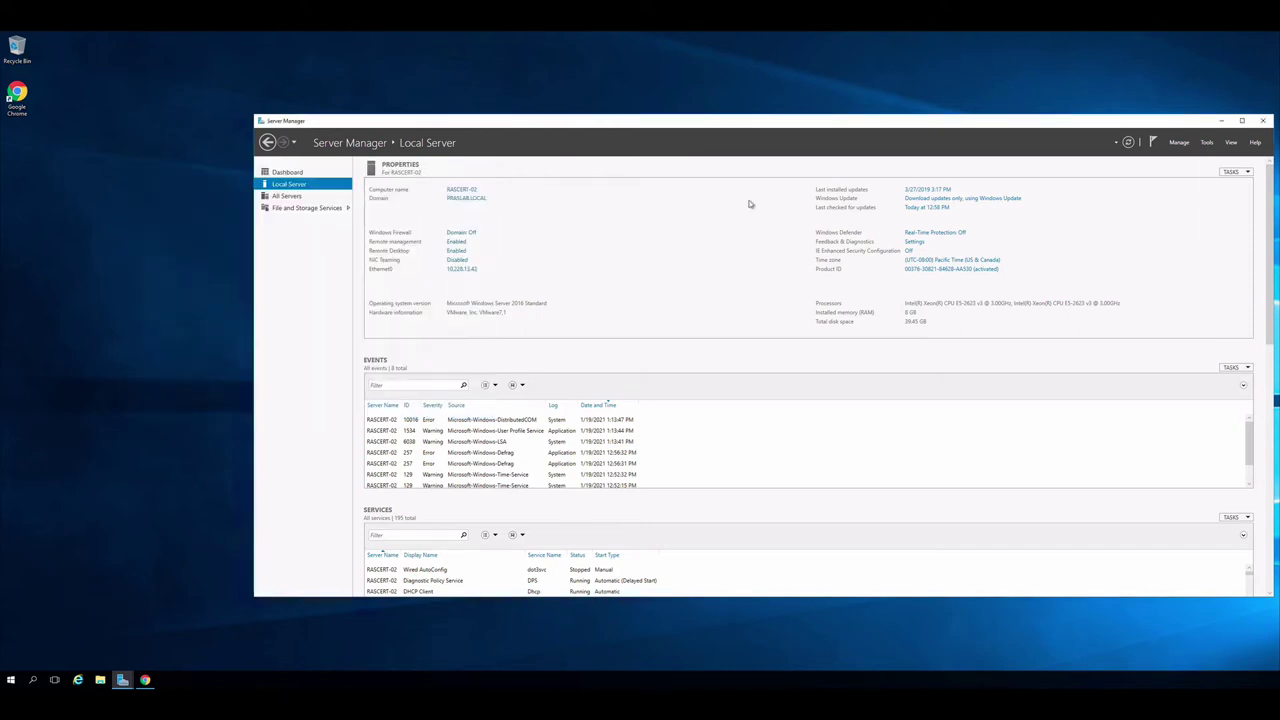
click(1221, 121)
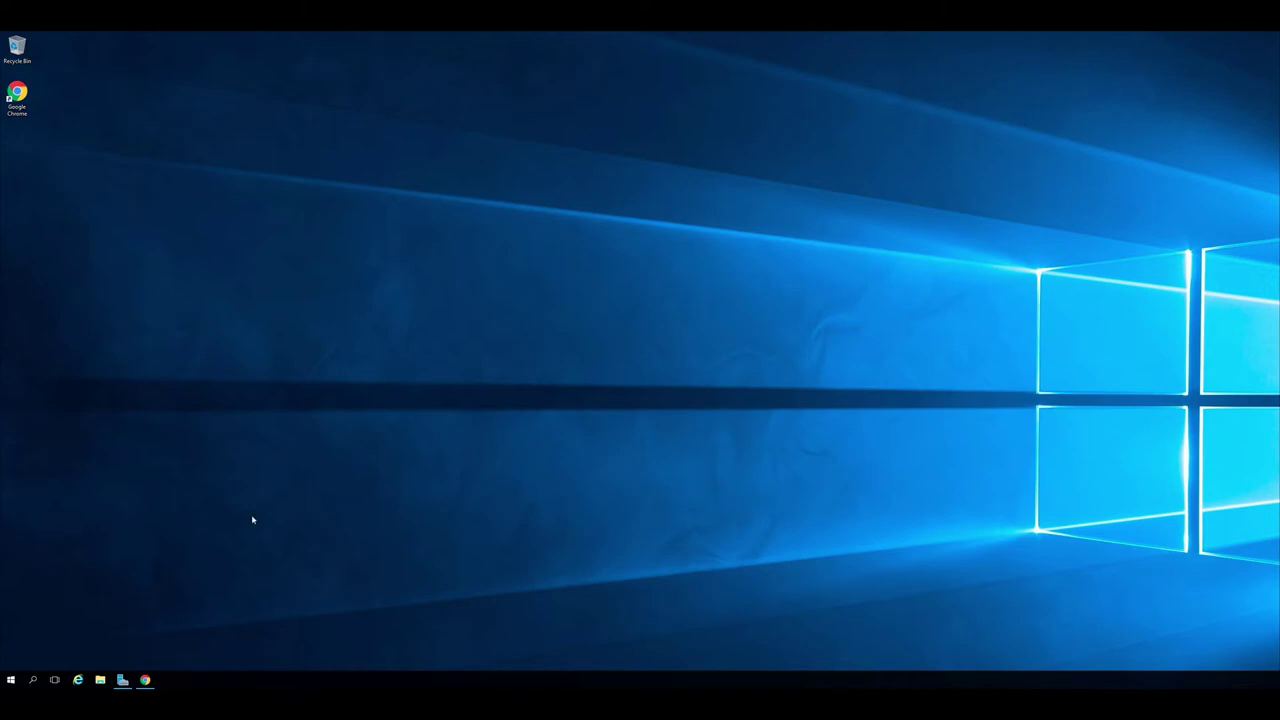
right_click(11, 681)
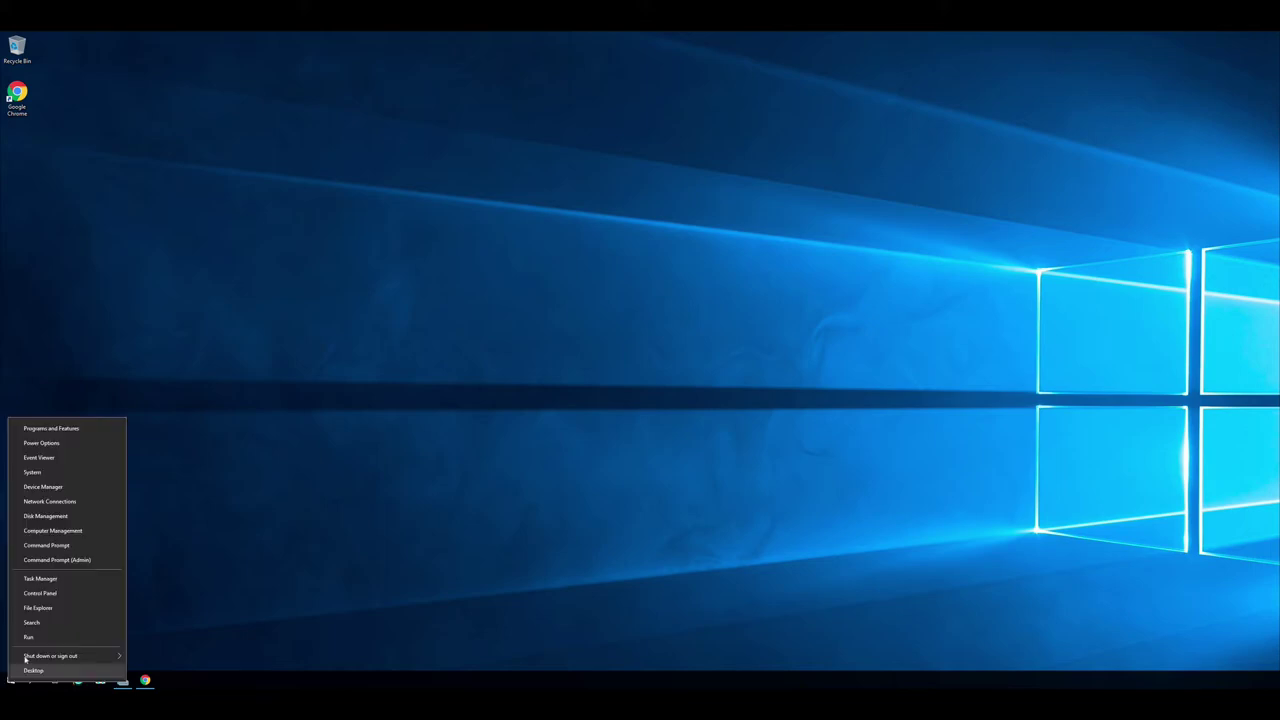
Step: Launch the Local Group Policy Editor via gpedit.msc from Run and enlarge it near screen centre
click(35, 638)
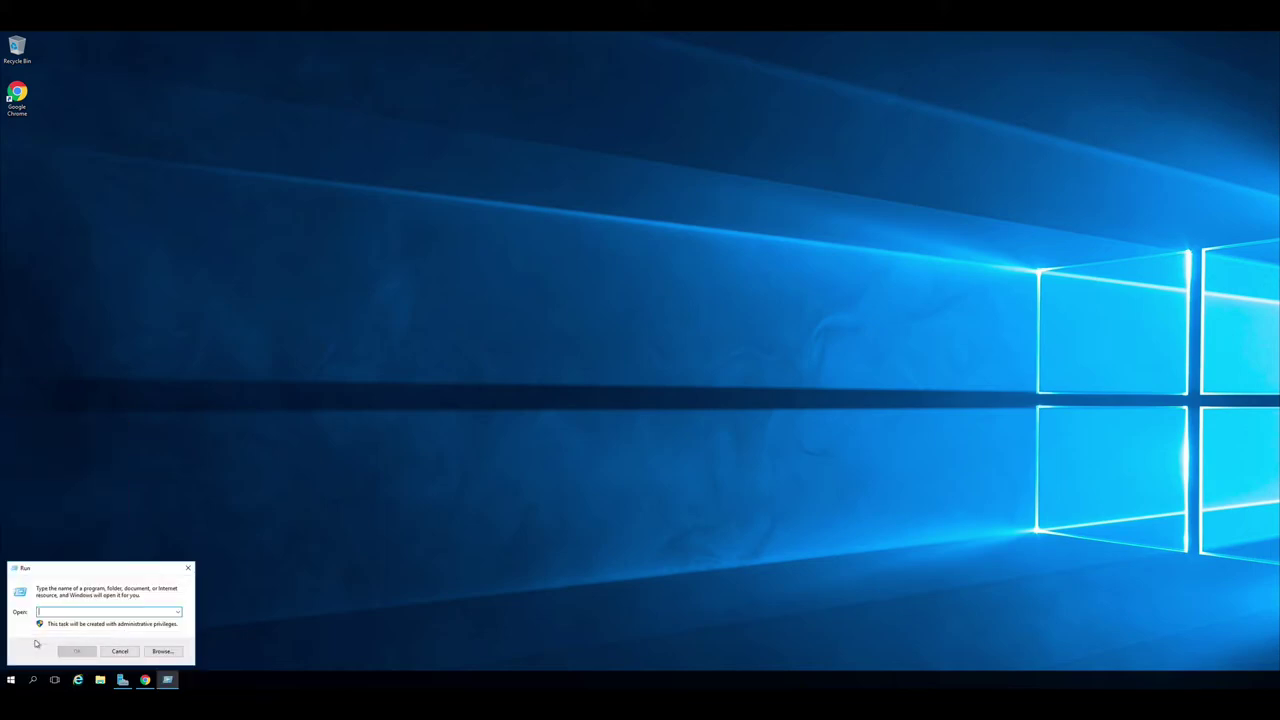
text(gpe)
key(BackSpace)
key(BackSpace)
key(BackSpace)
text(dit.msc)
key(Return)
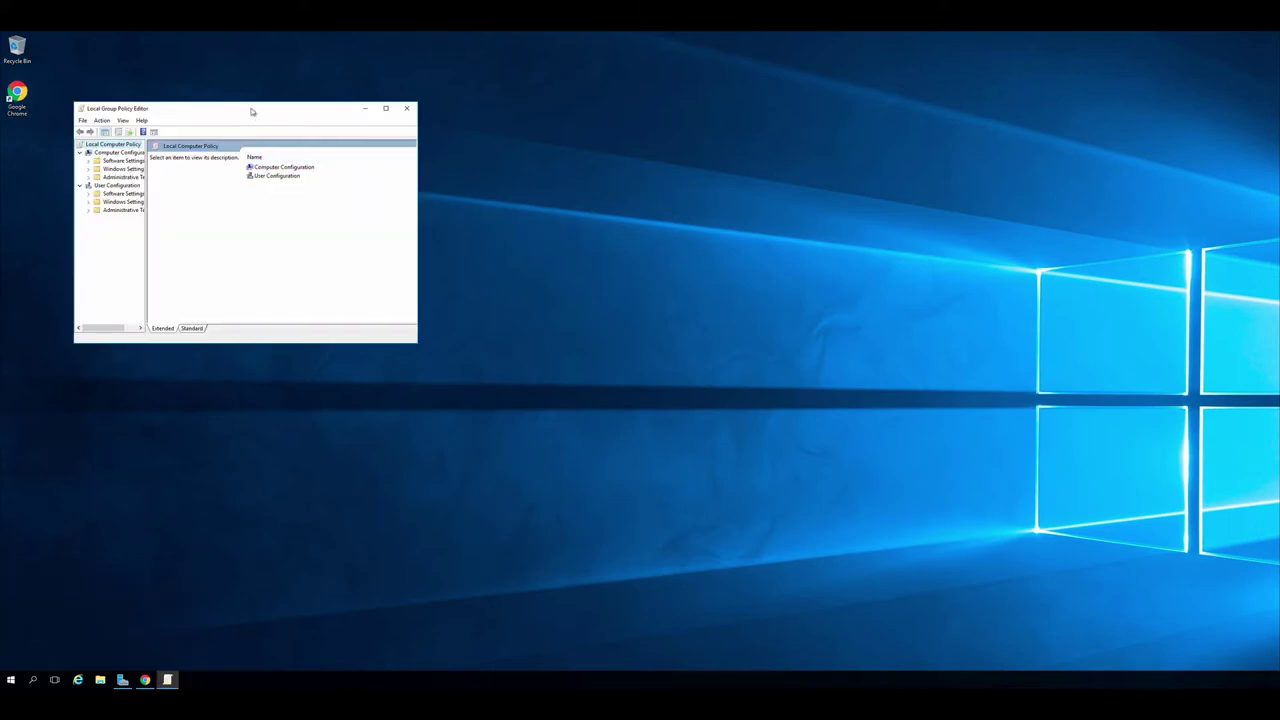
drag(252, 113, 581, 141)
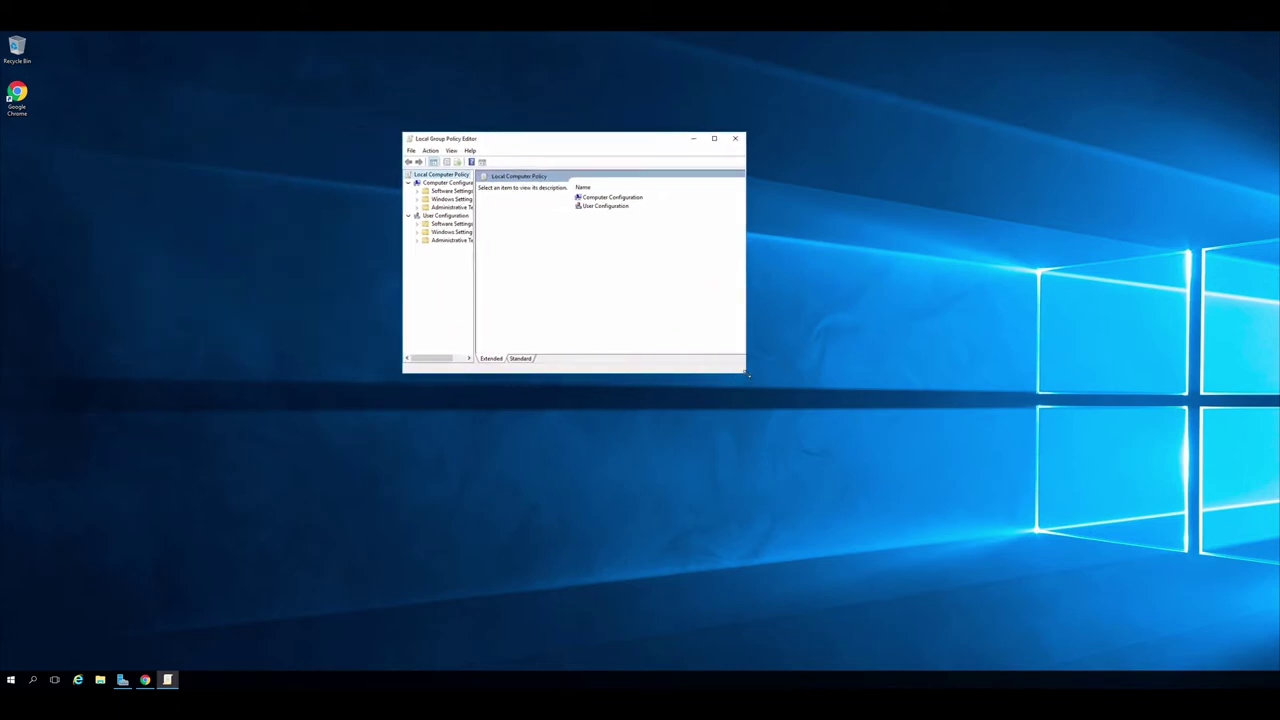
drag(747, 373, 1097, 552)
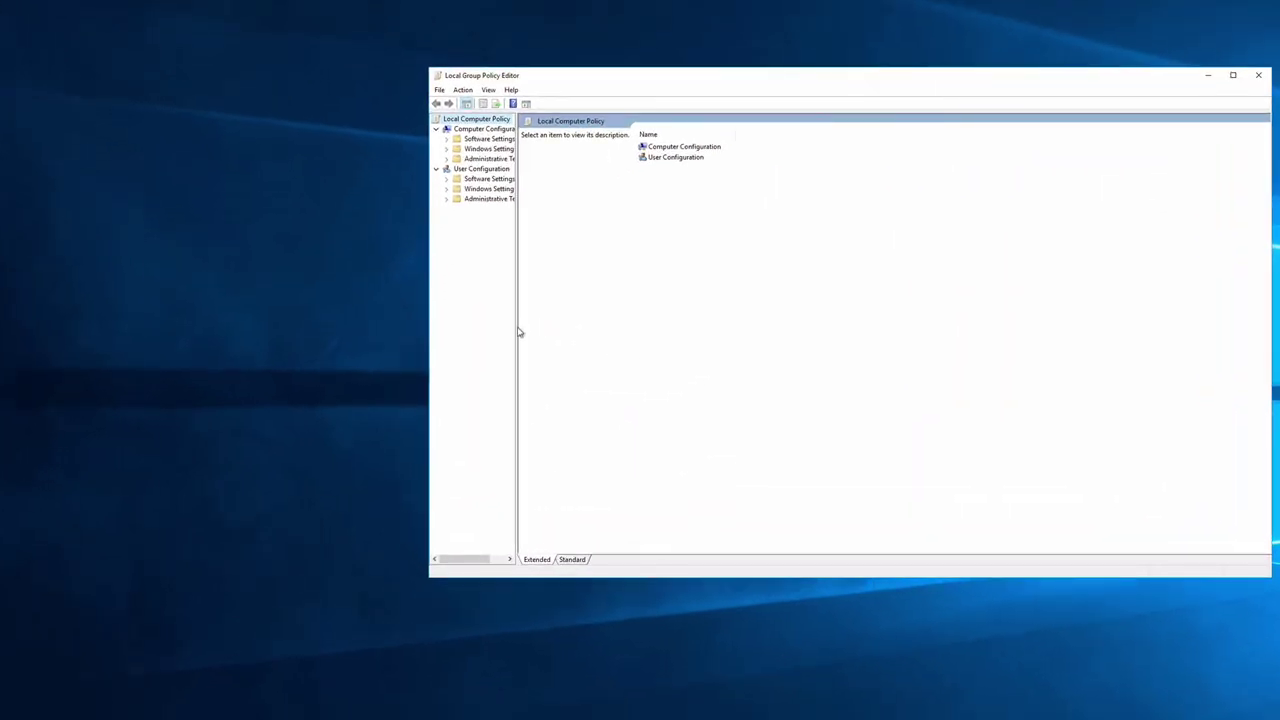
Step: Navigate to Administrative Templates > Windows Components > Remote Desktop Services > Remote Desktop Session Host > Remote Session Environment in Standard view
drag(523, 323, 716, 322)
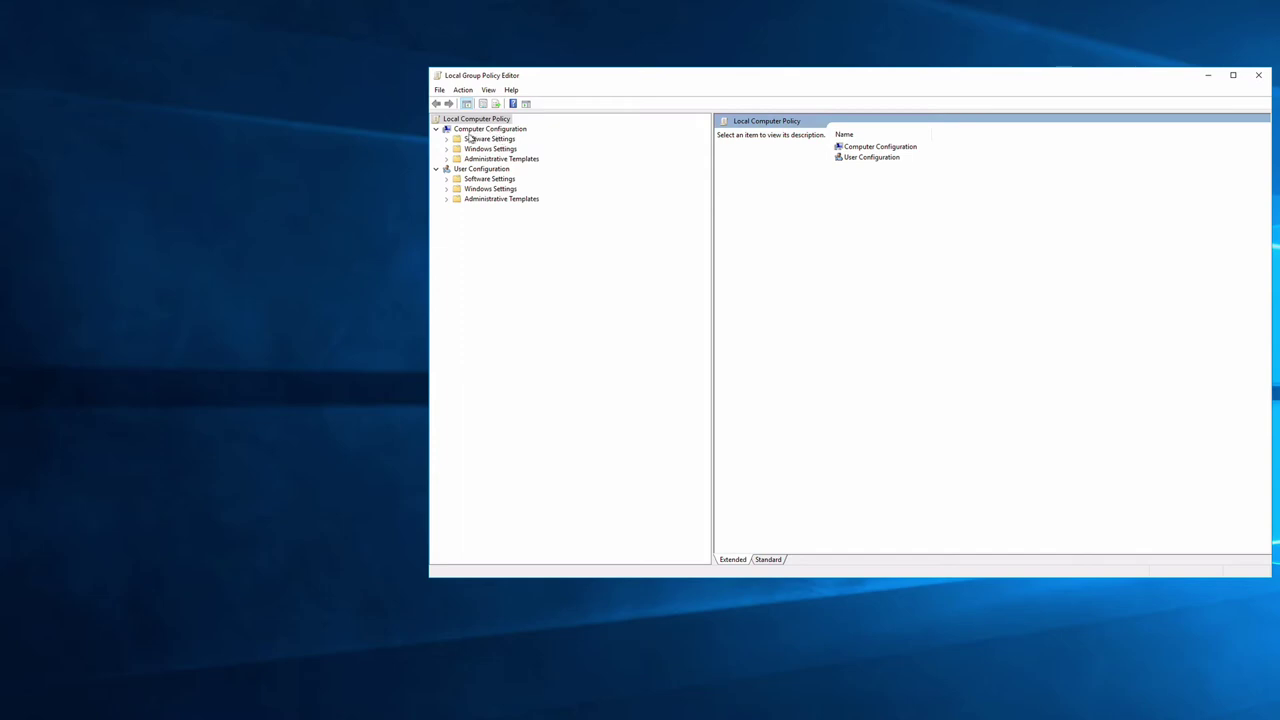
click(447, 160)
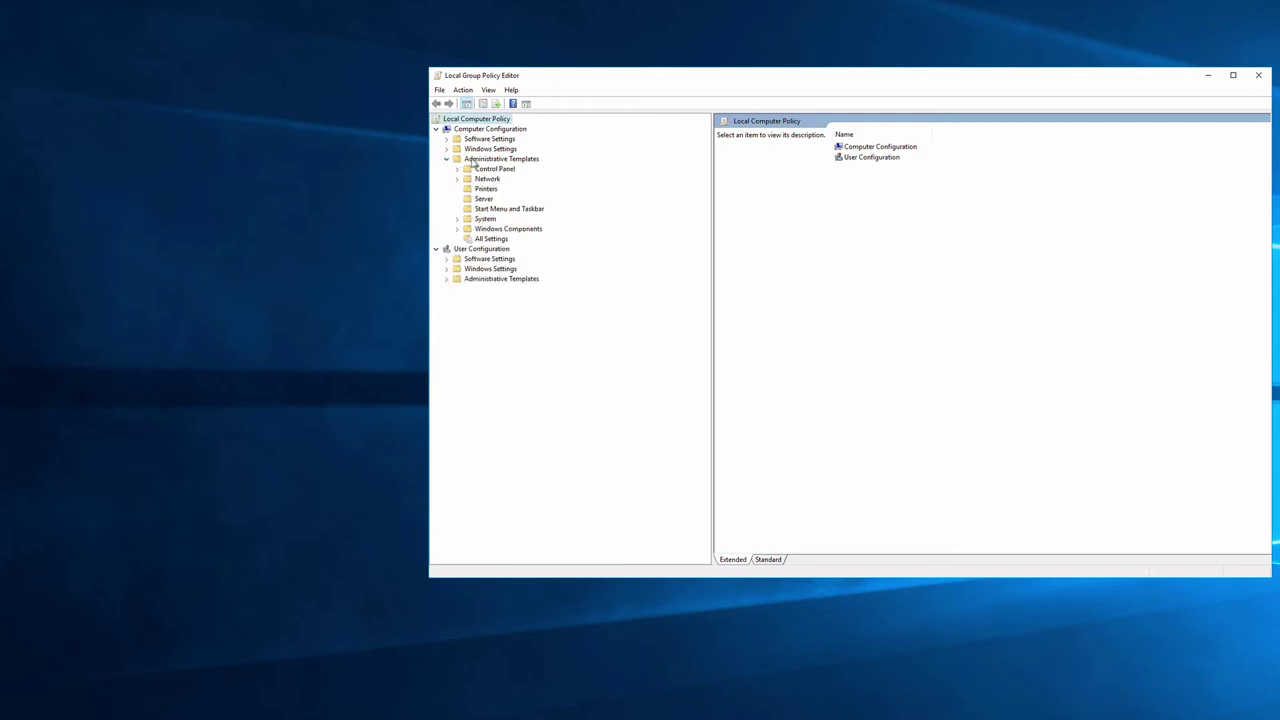
click(456, 229)
drag(703, 291, 705, 372)
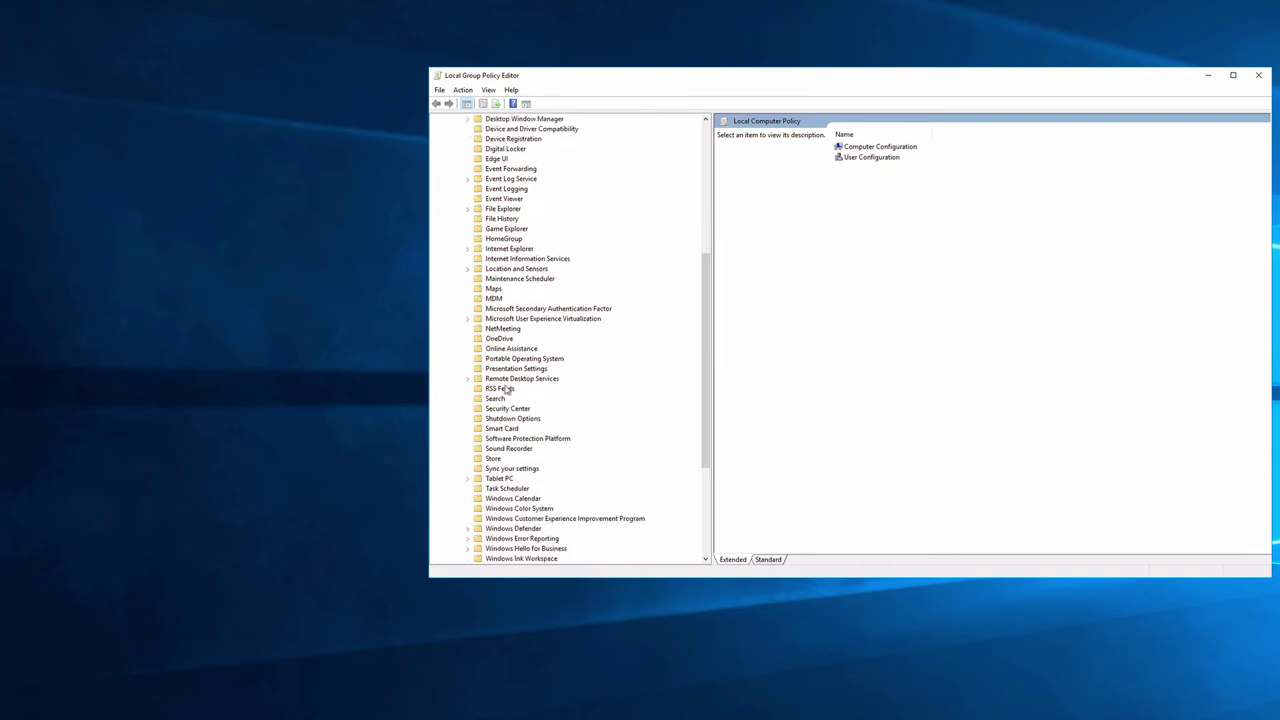
click(467, 379)
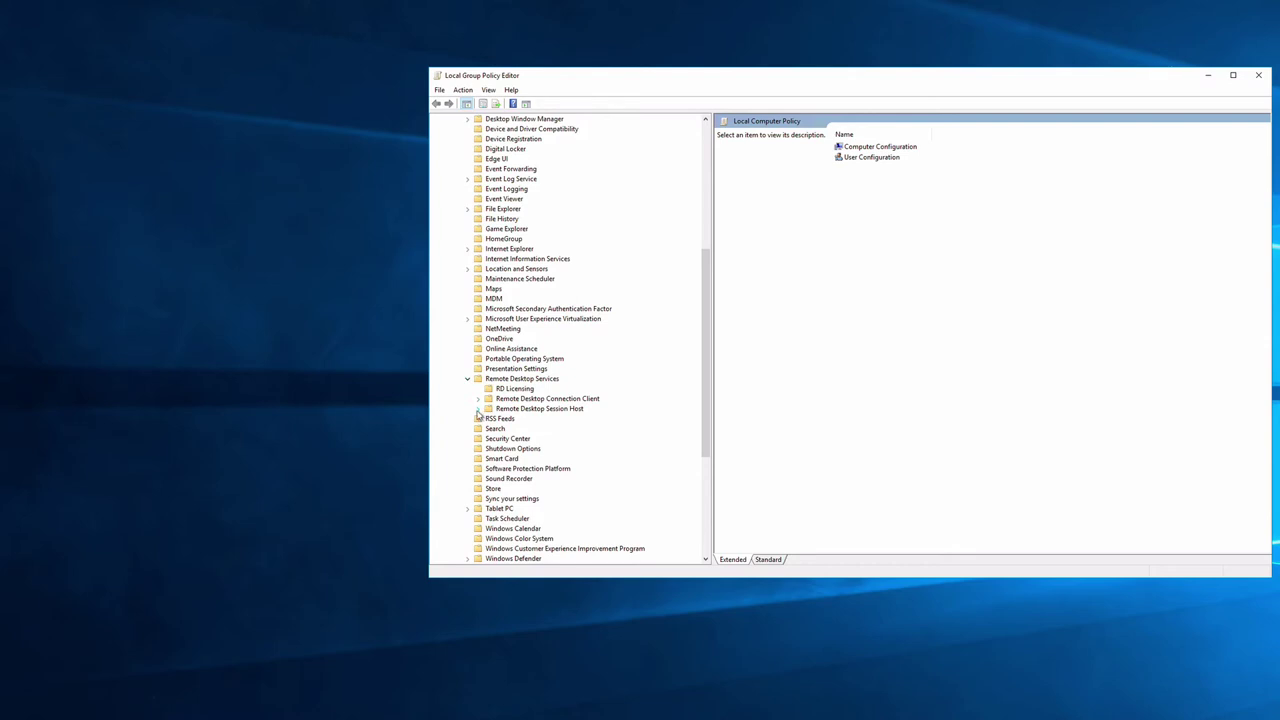
click(478, 410)
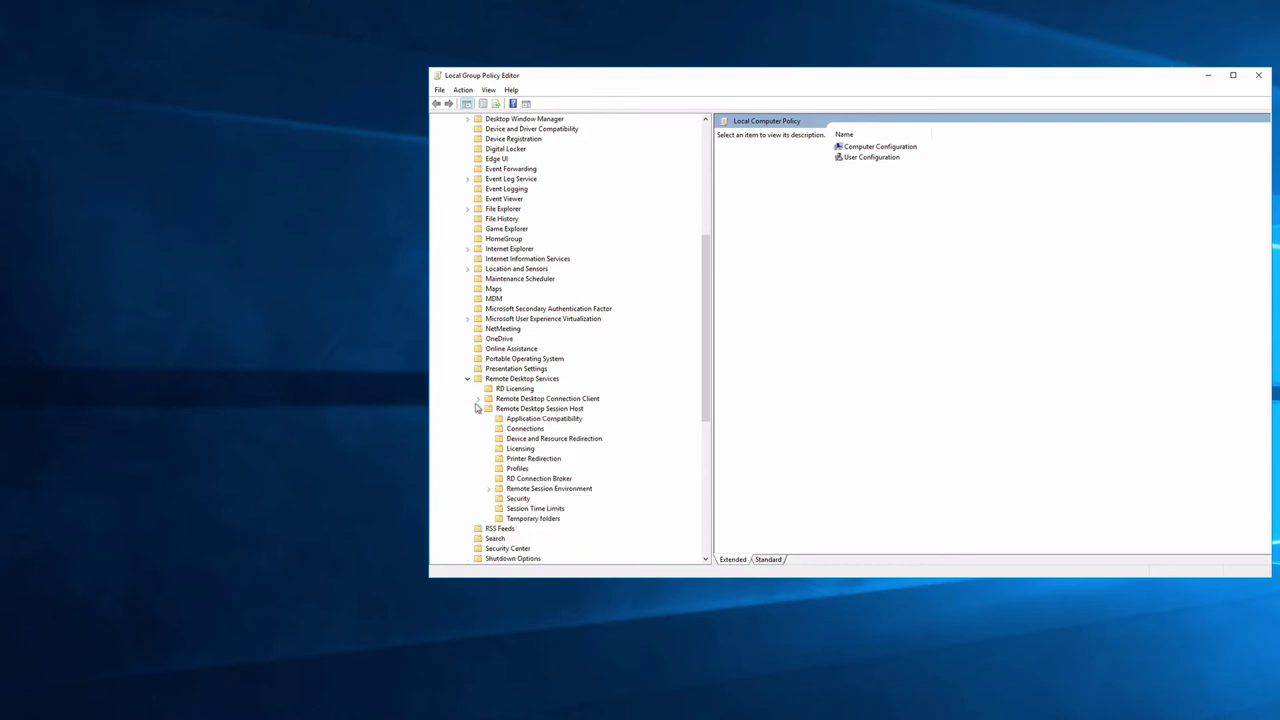
click(547, 490)
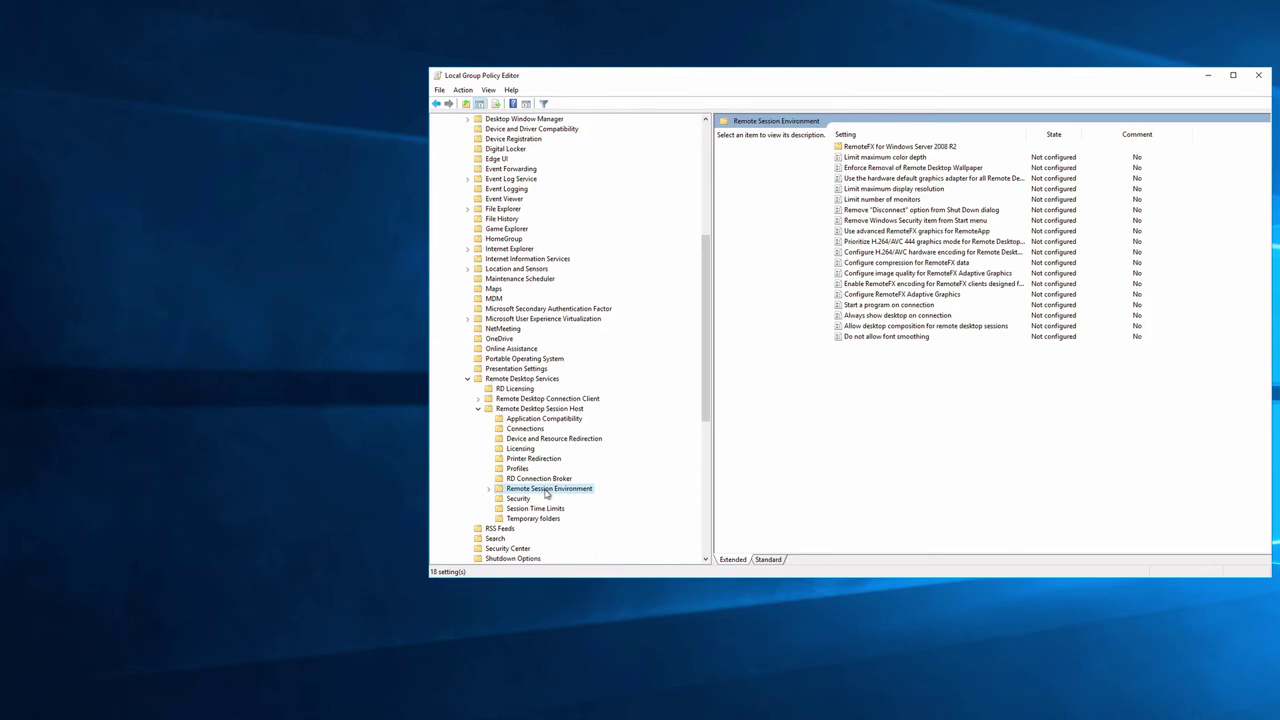
click(771, 560)
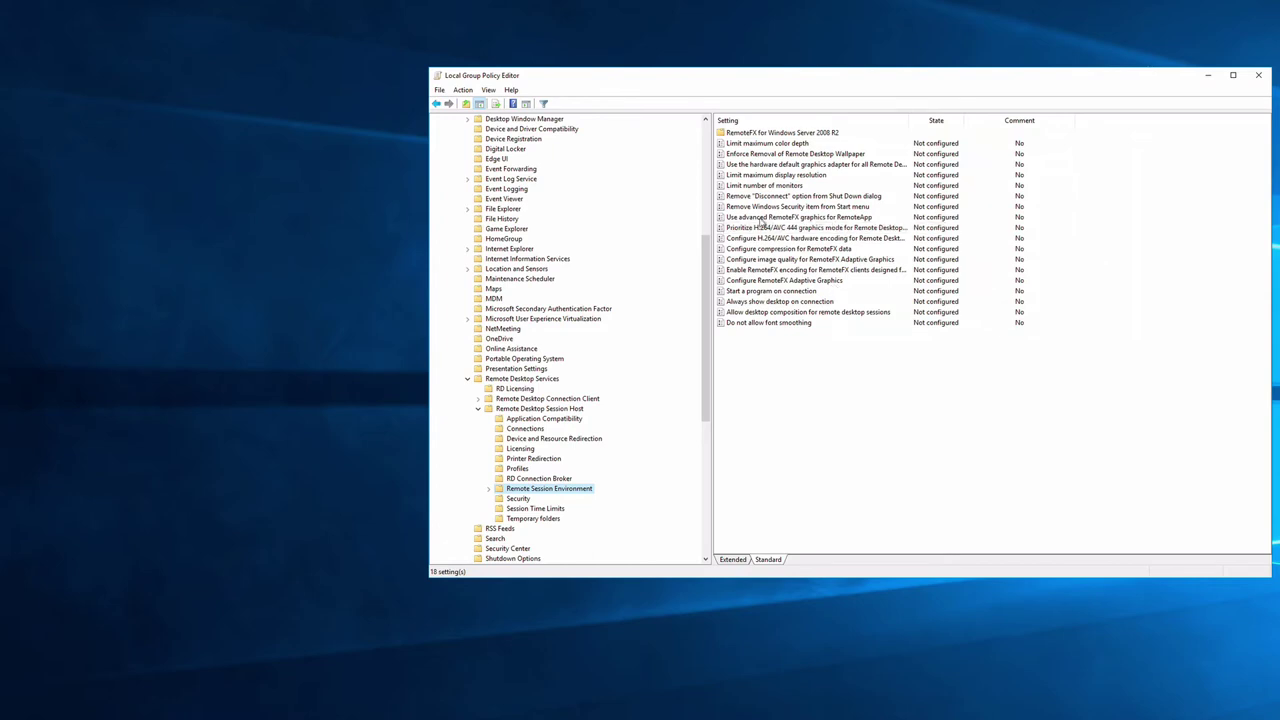
Step: Enable advanced RemoteFX graphics for RemoteApp, H.264/AVC 444 graphics mode, and H.264/AVC hardware encoding
double_click(762, 221)
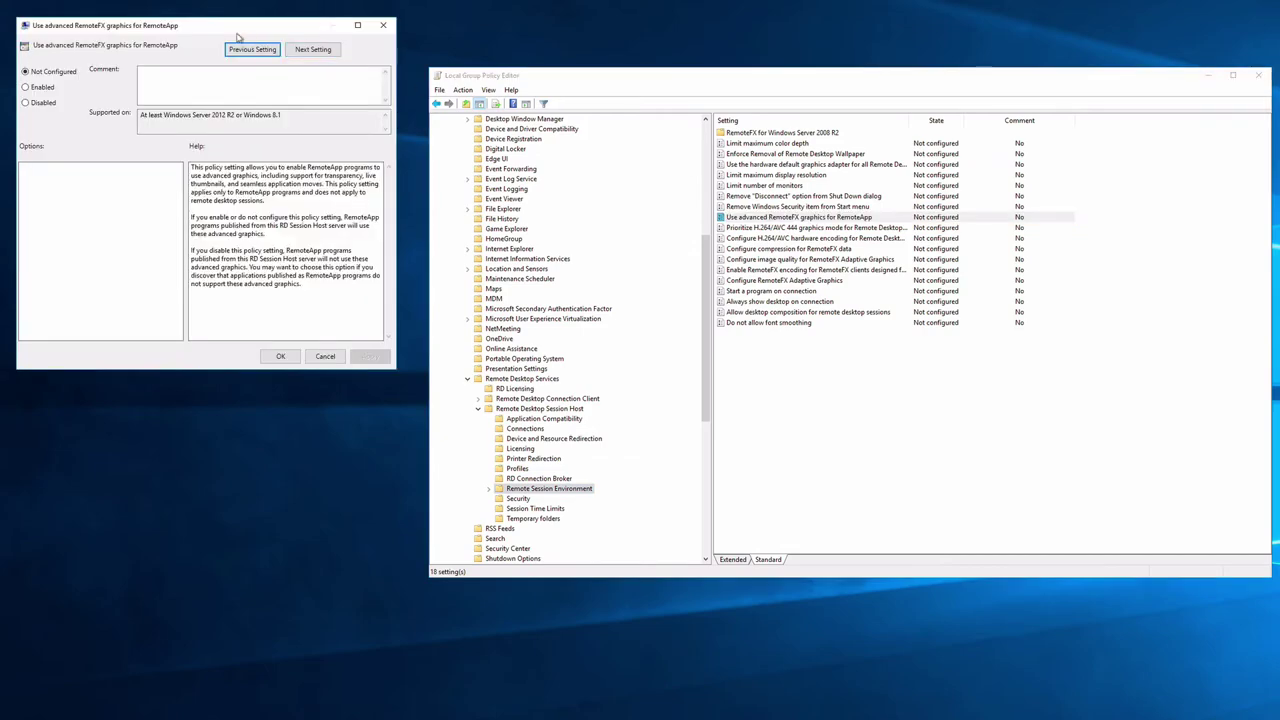
drag(204, 26, 712, 122)
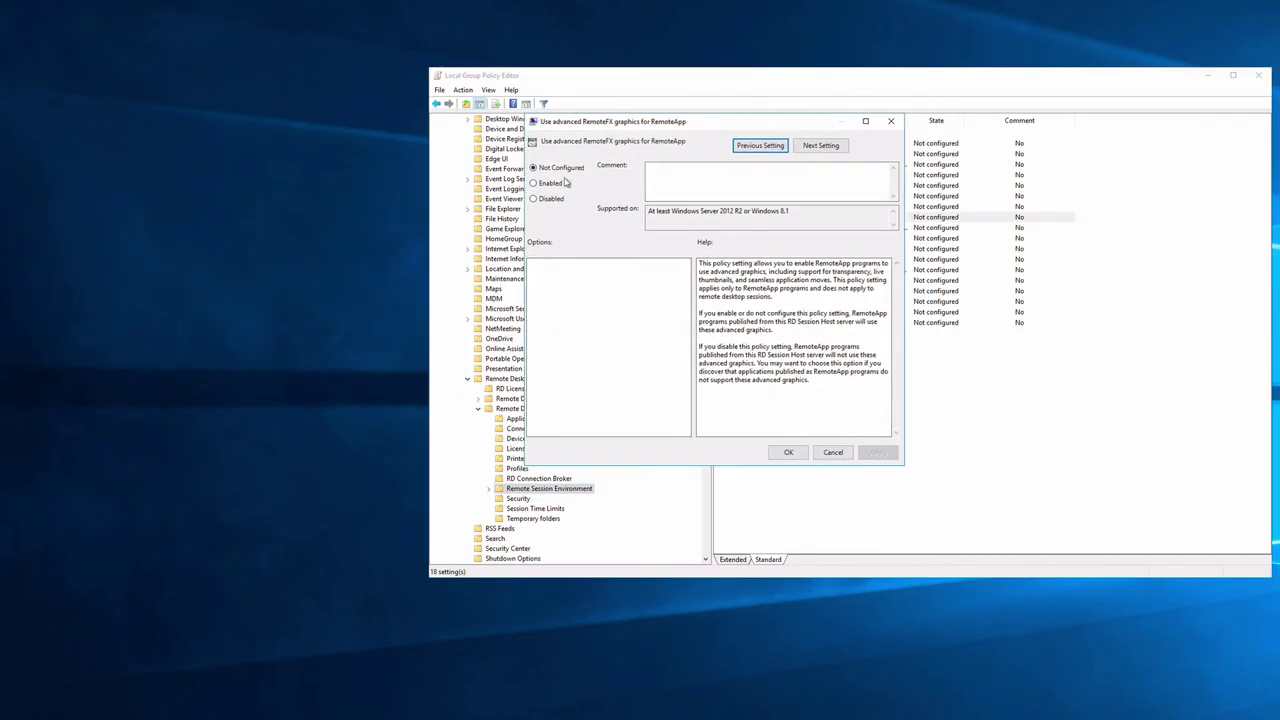
click(547, 187)
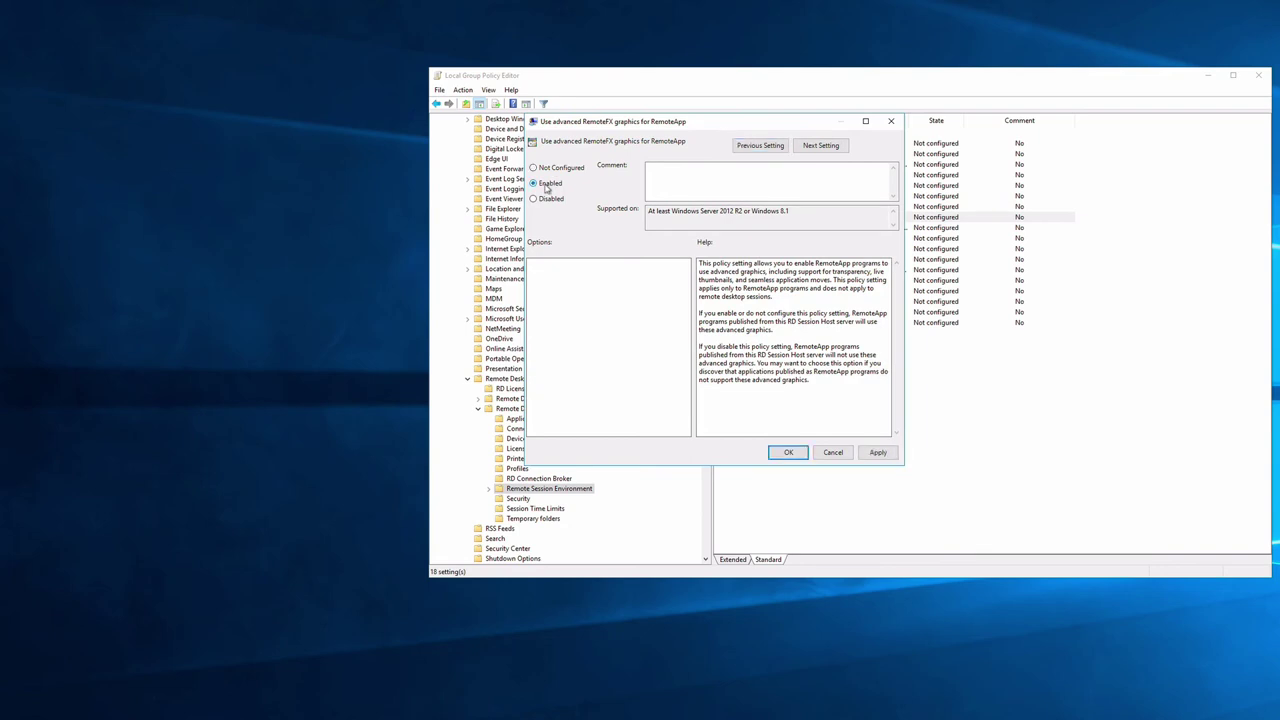
click(815, 146)
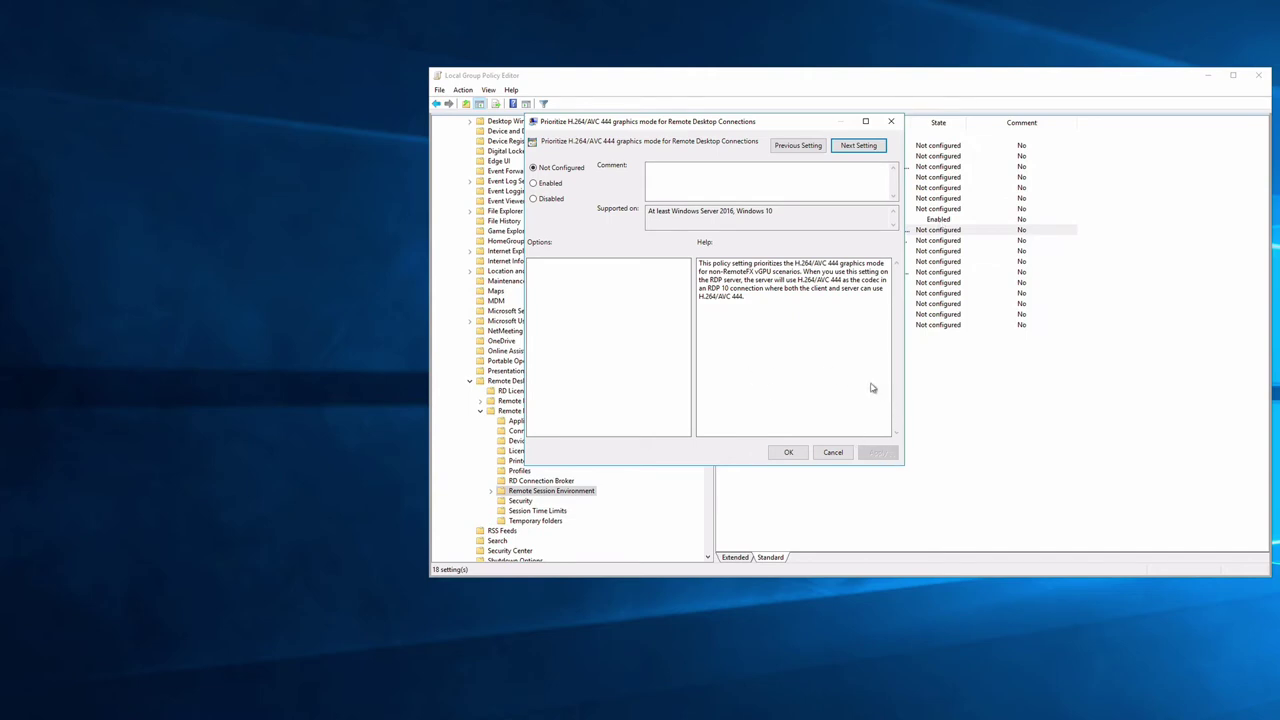
click(550, 184)
click(860, 146)
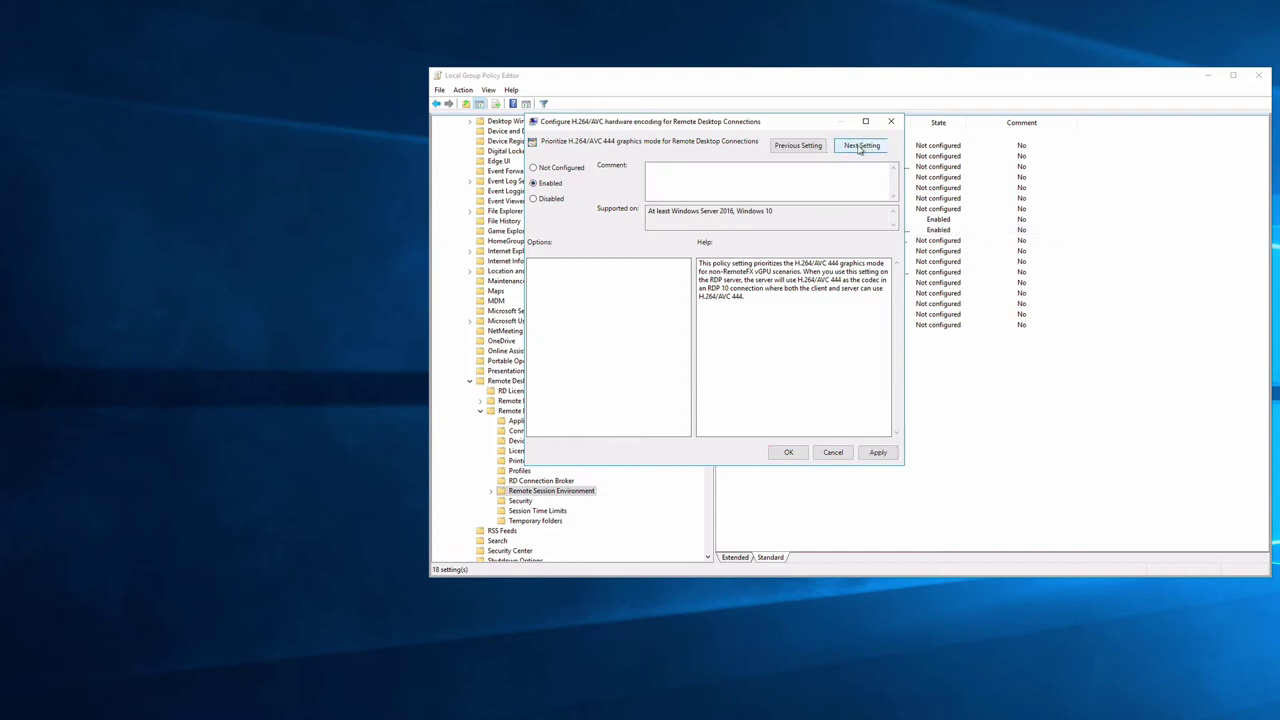
click(550, 184)
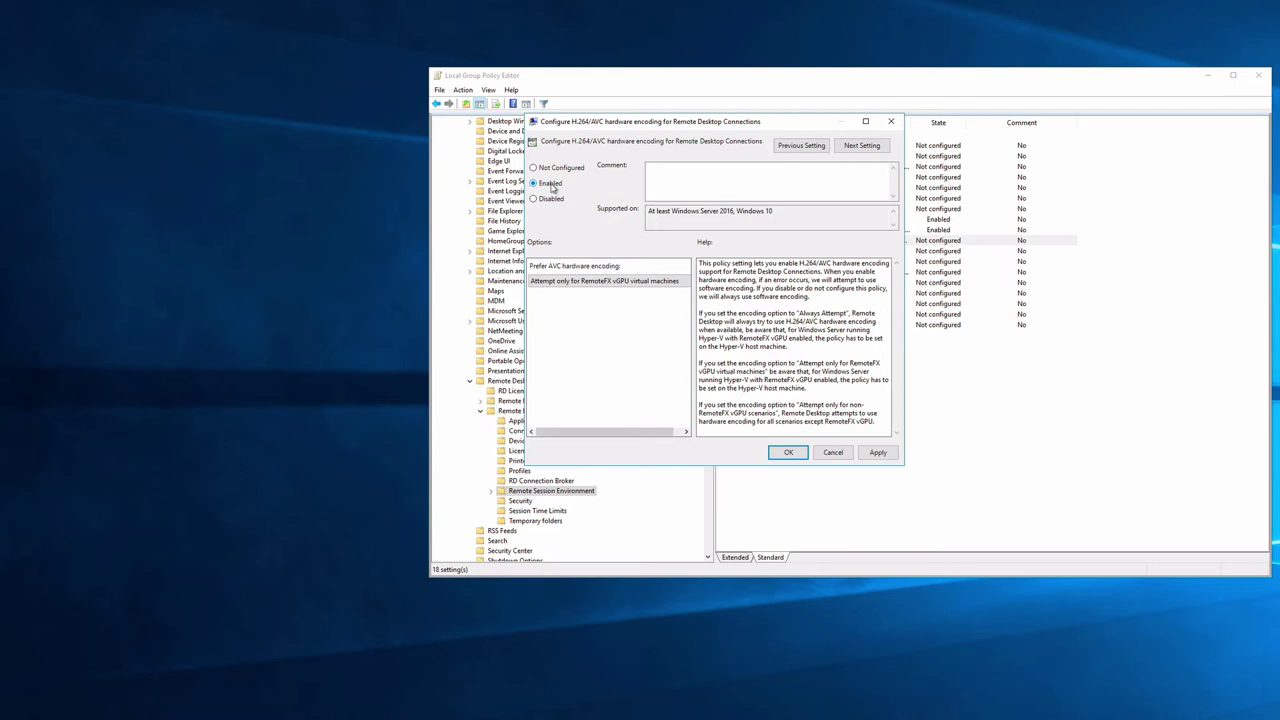
Step: Enable RemoteFX data compression set to 'Optimized to use less network bandwidth'
click(863, 146)
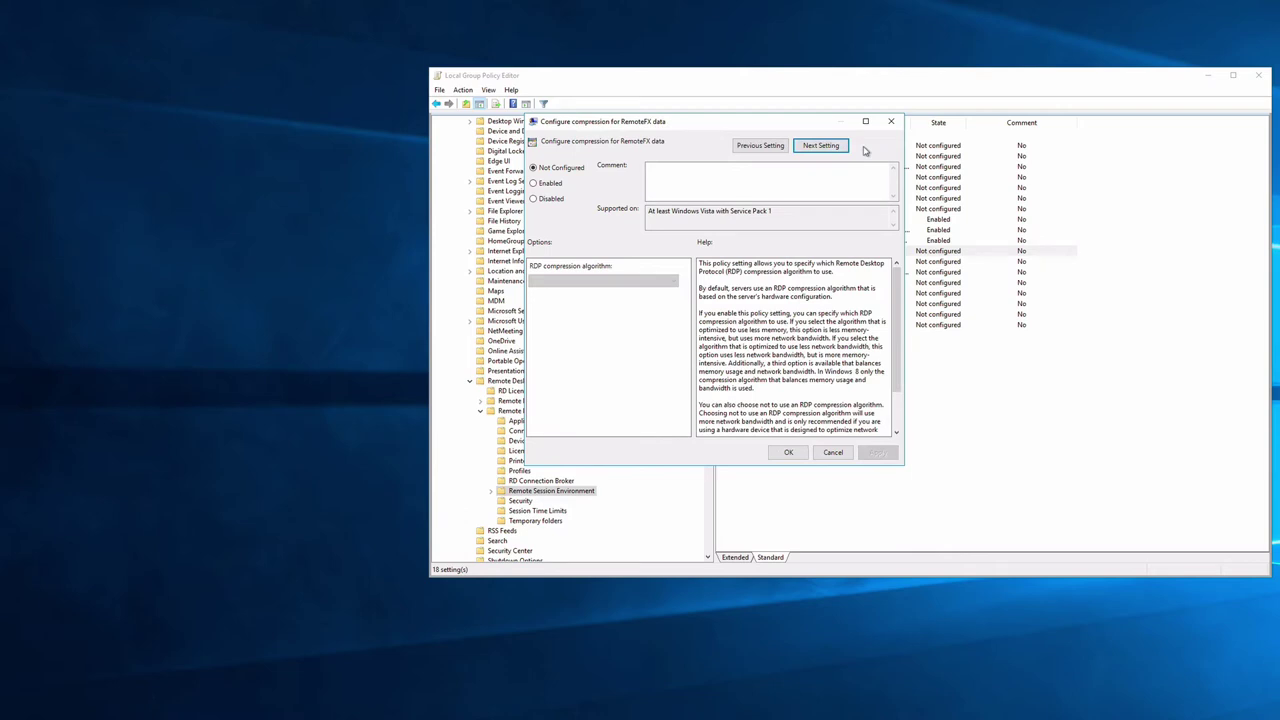
click(551, 187)
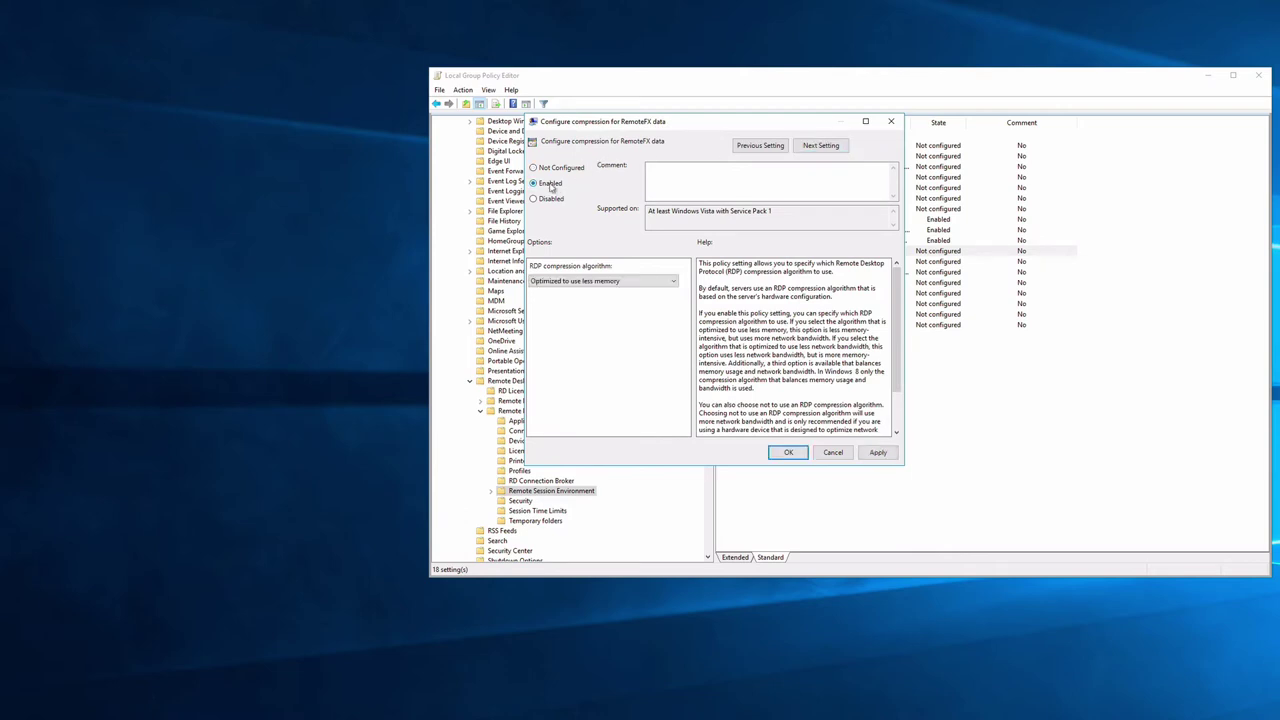
click(672, 283)
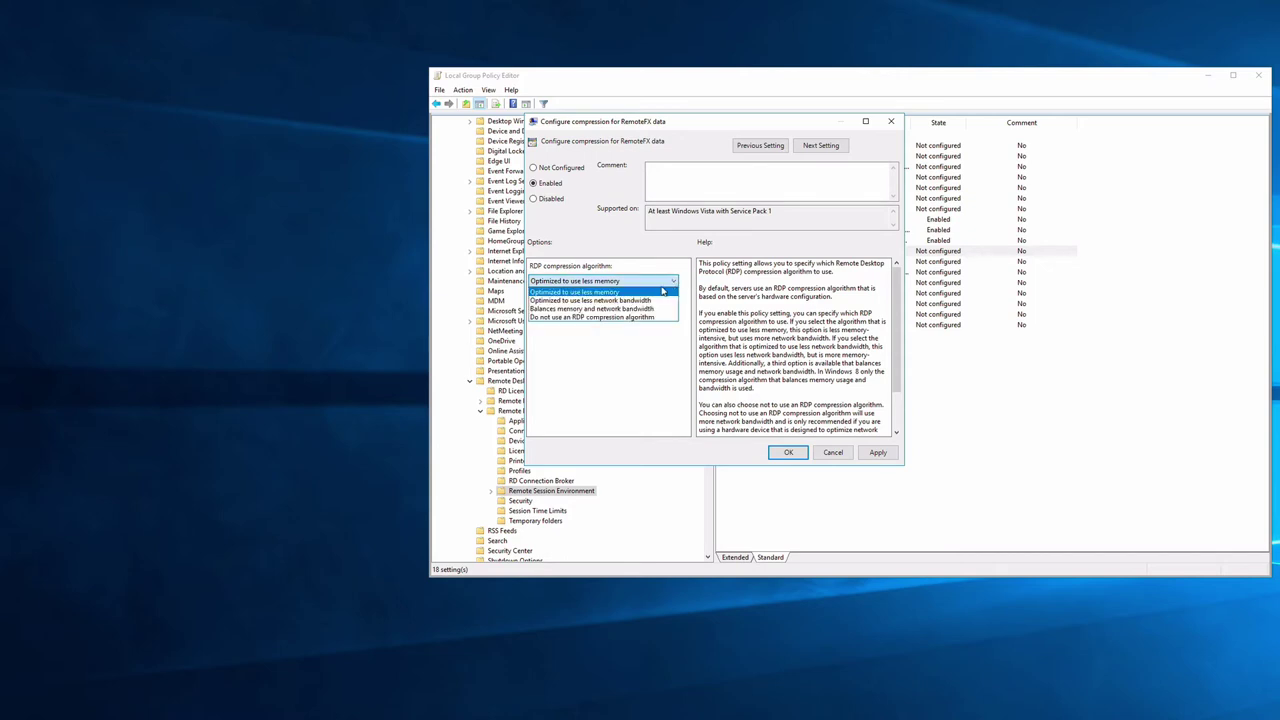
click(646, 306)
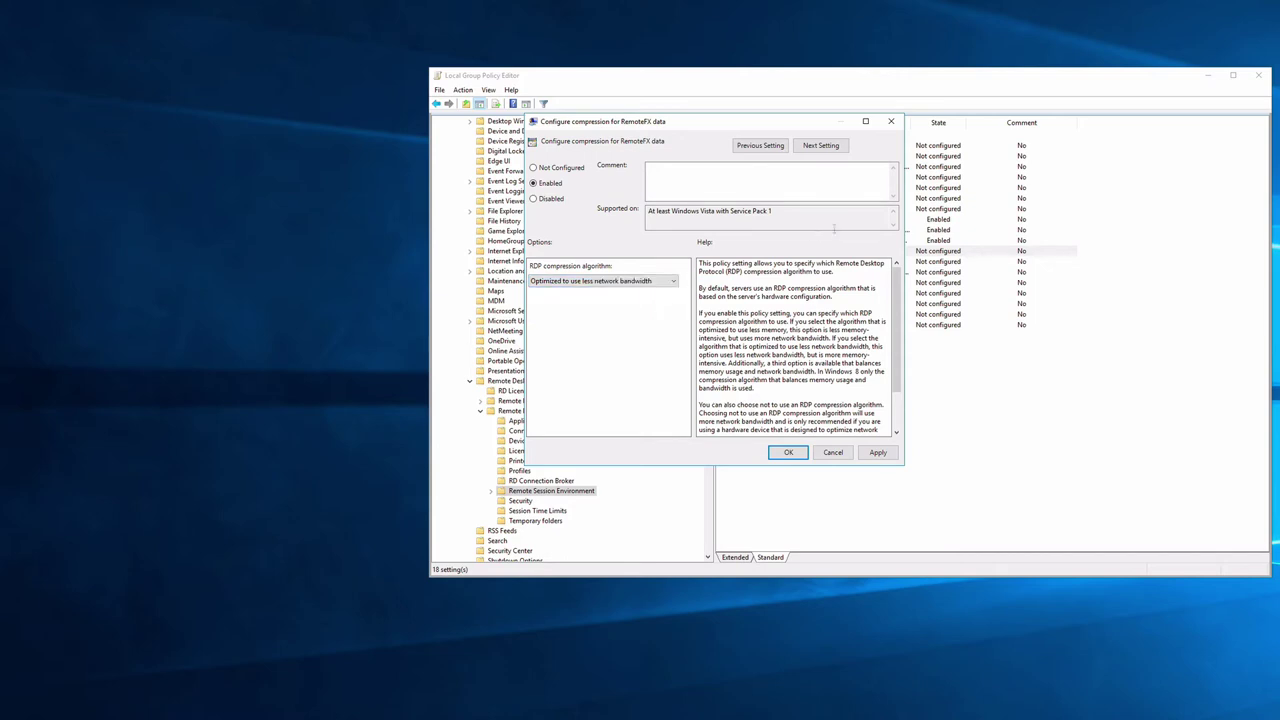
click(826, 147)
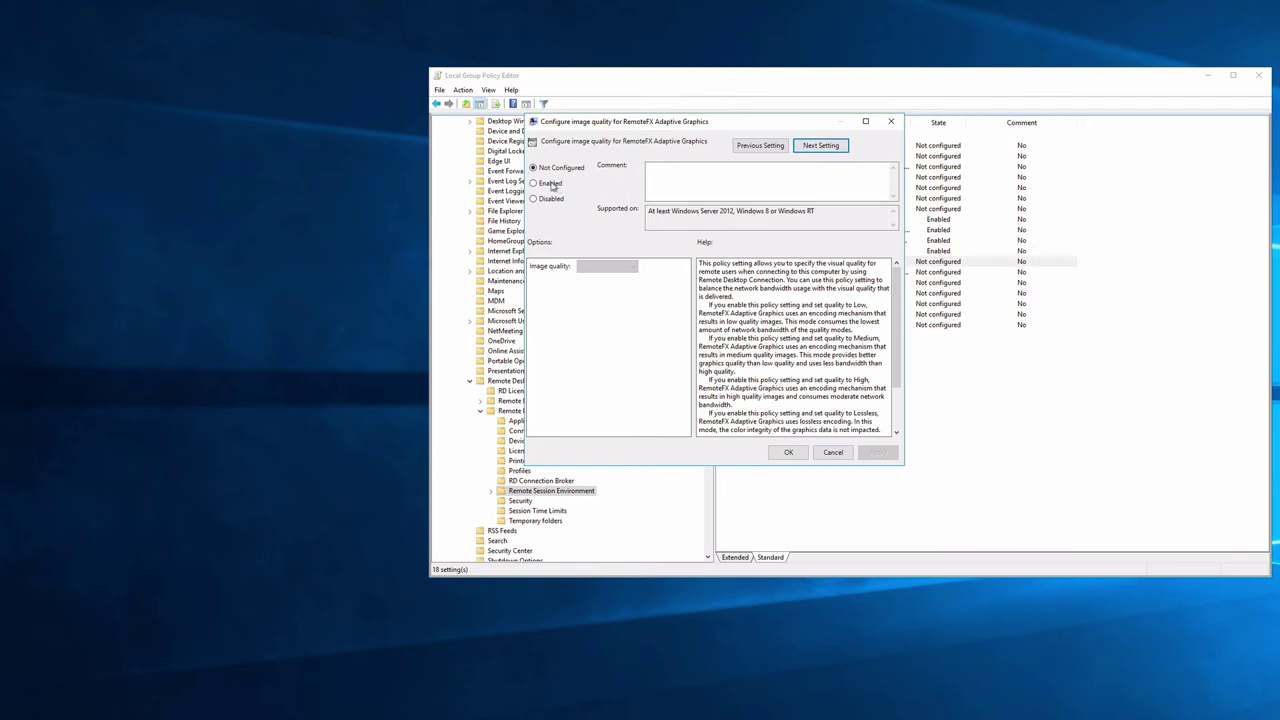
Step: Enable the RemoteFX Adaptive Graphics image quality policy at Medium and go to the next setting
click(549, 184)
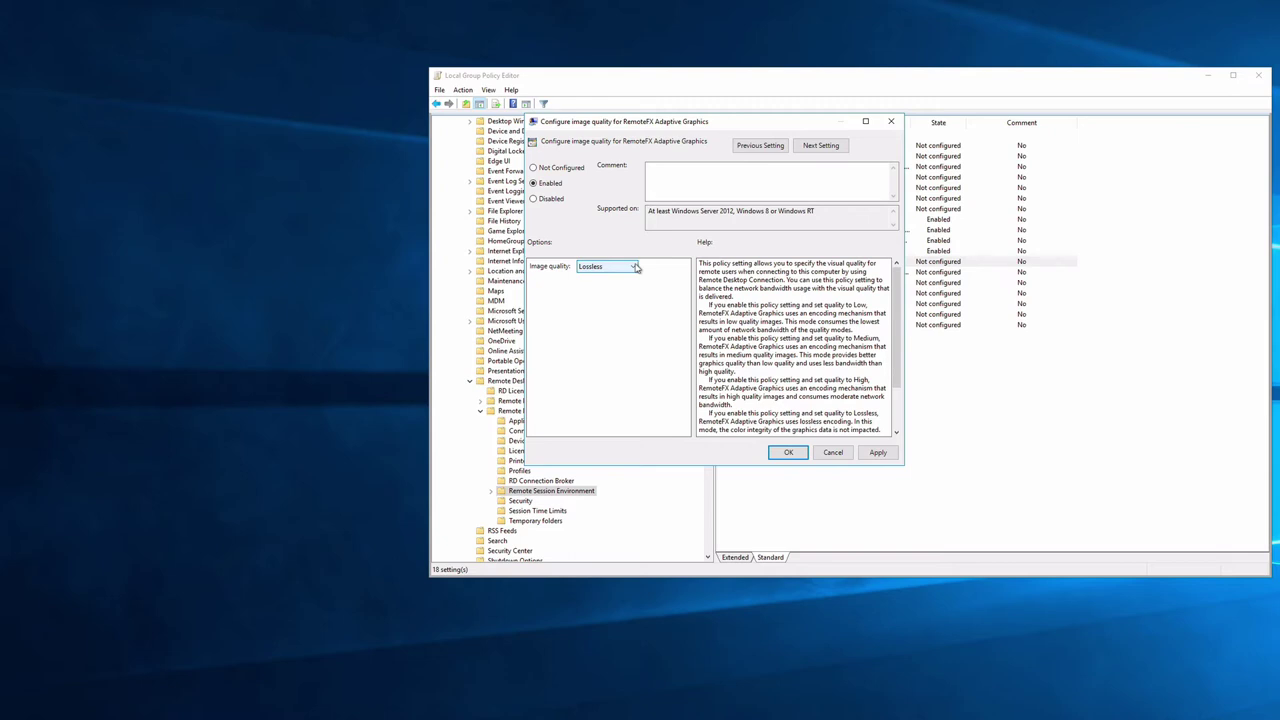
click(635, 267)
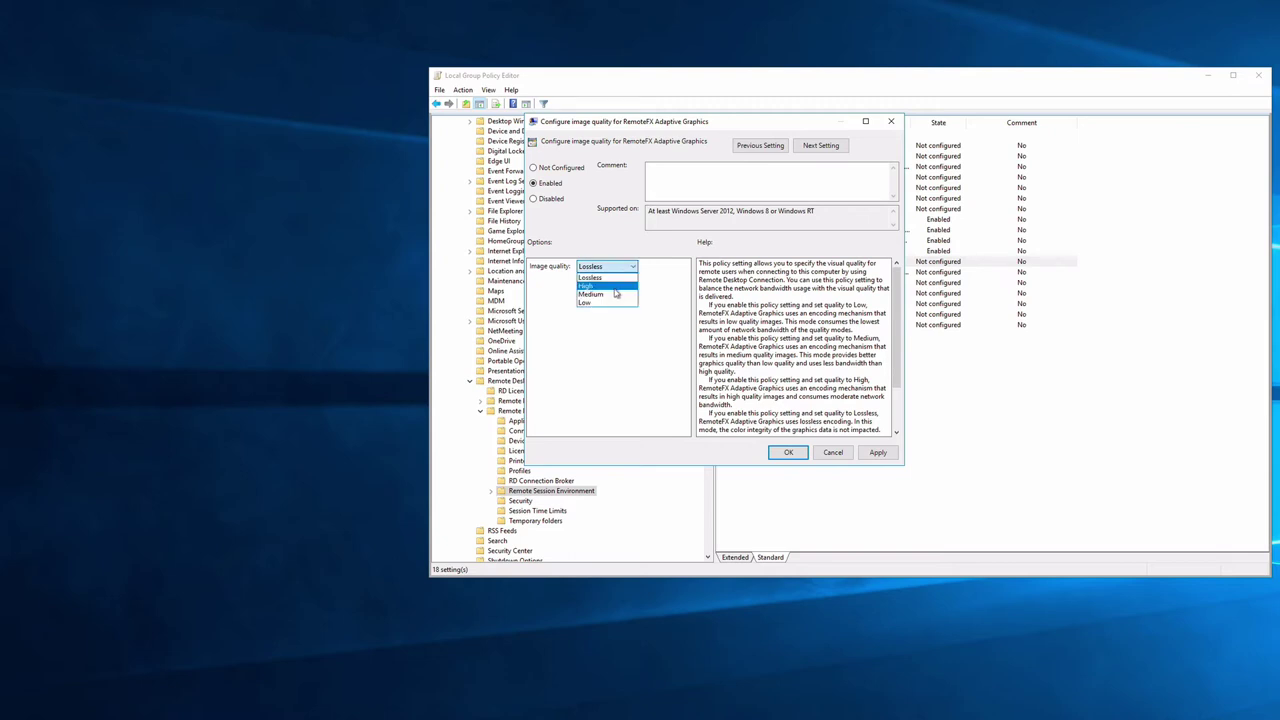
click(608, 295)
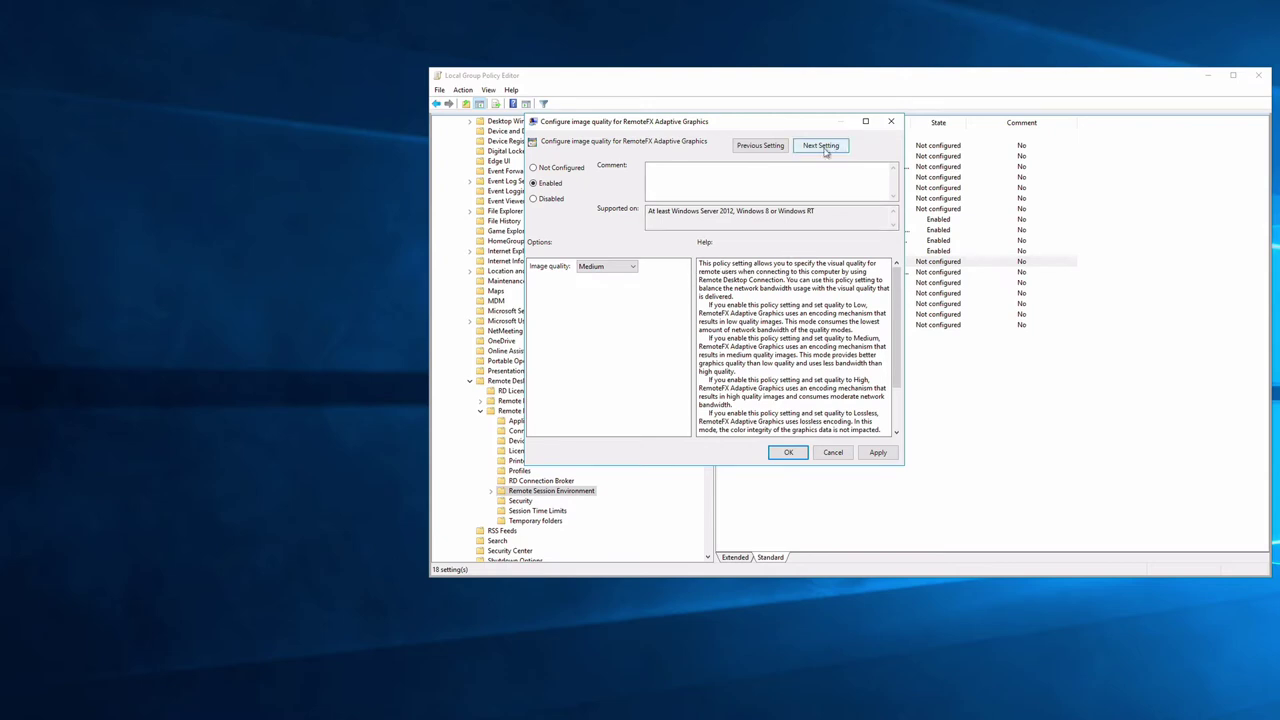
click(824, 147)
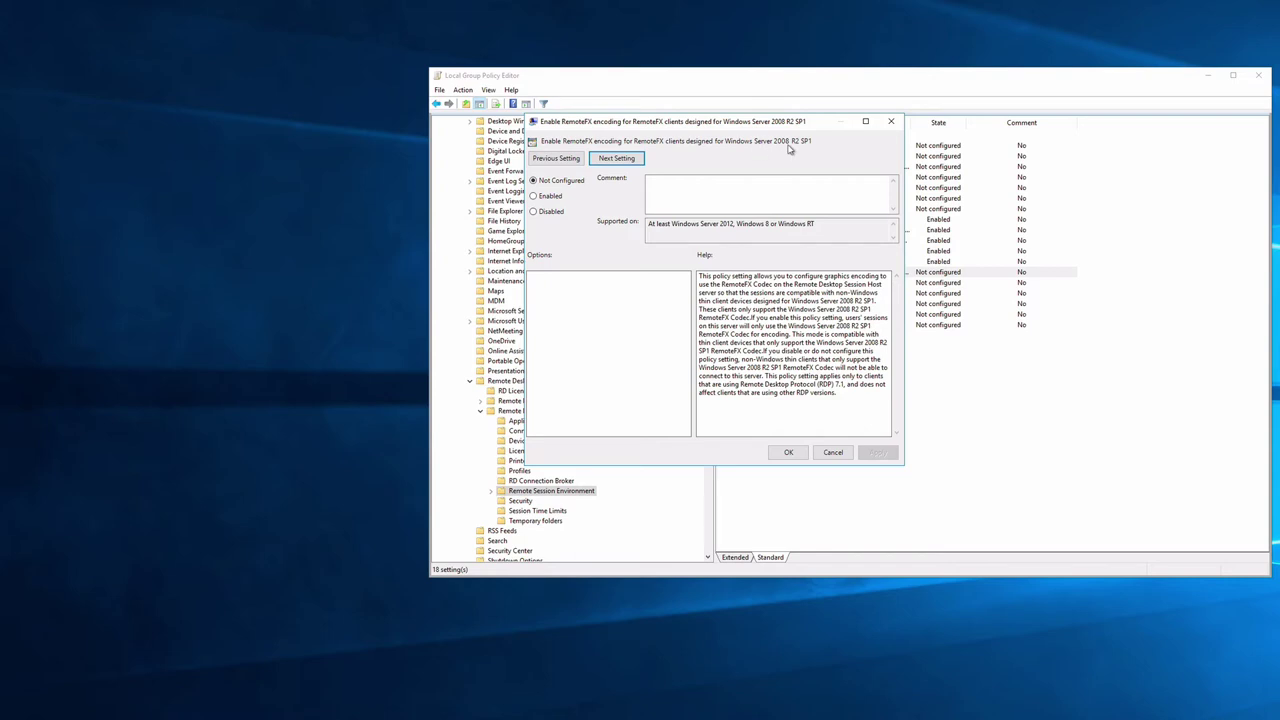
Step: Enable RemoteFX encoding for 2008 R2 SP1 clients and Adaptive Graphics with 'Let the system choose'
click(551, 197)
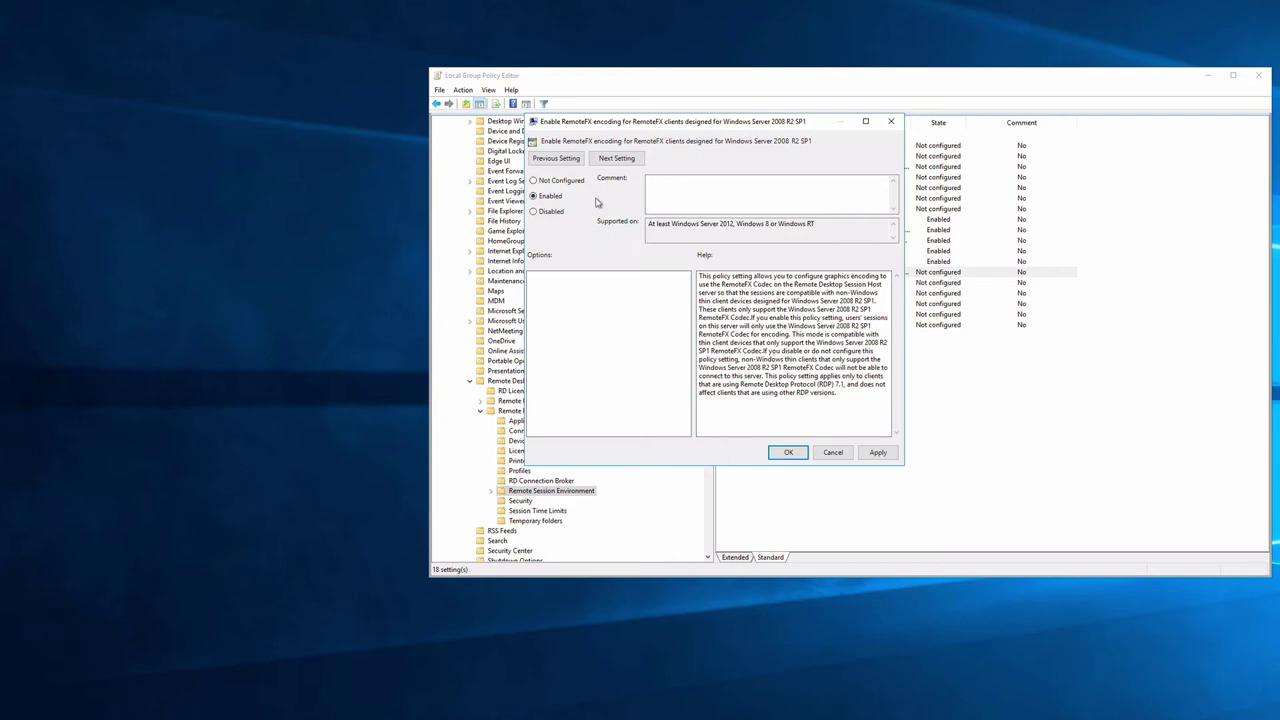
click(617, 160)
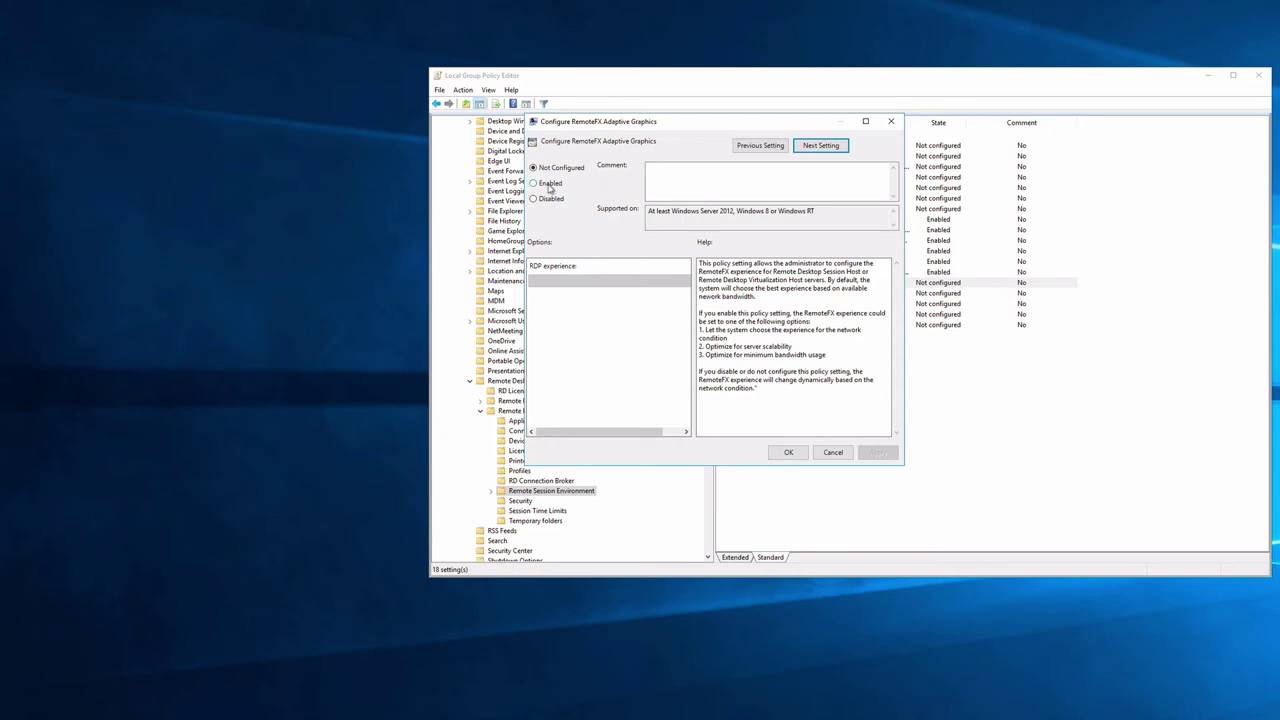
click(549, 187)
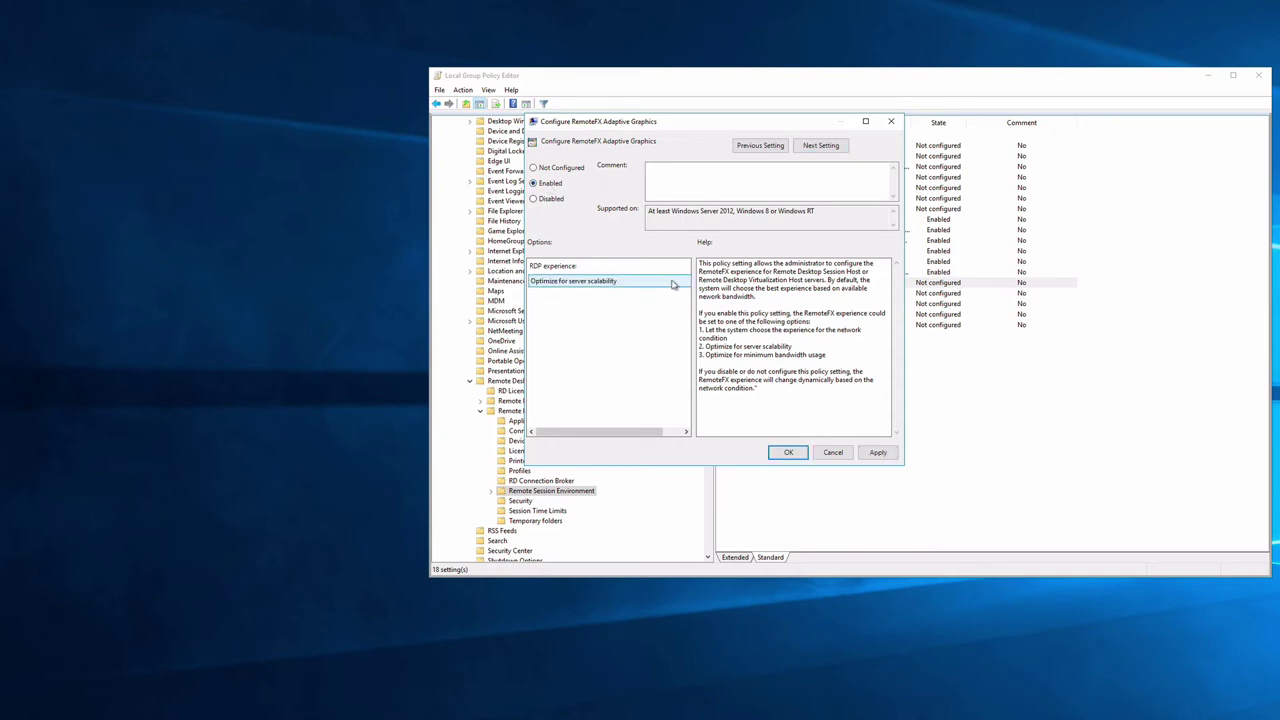
click(673, 283)
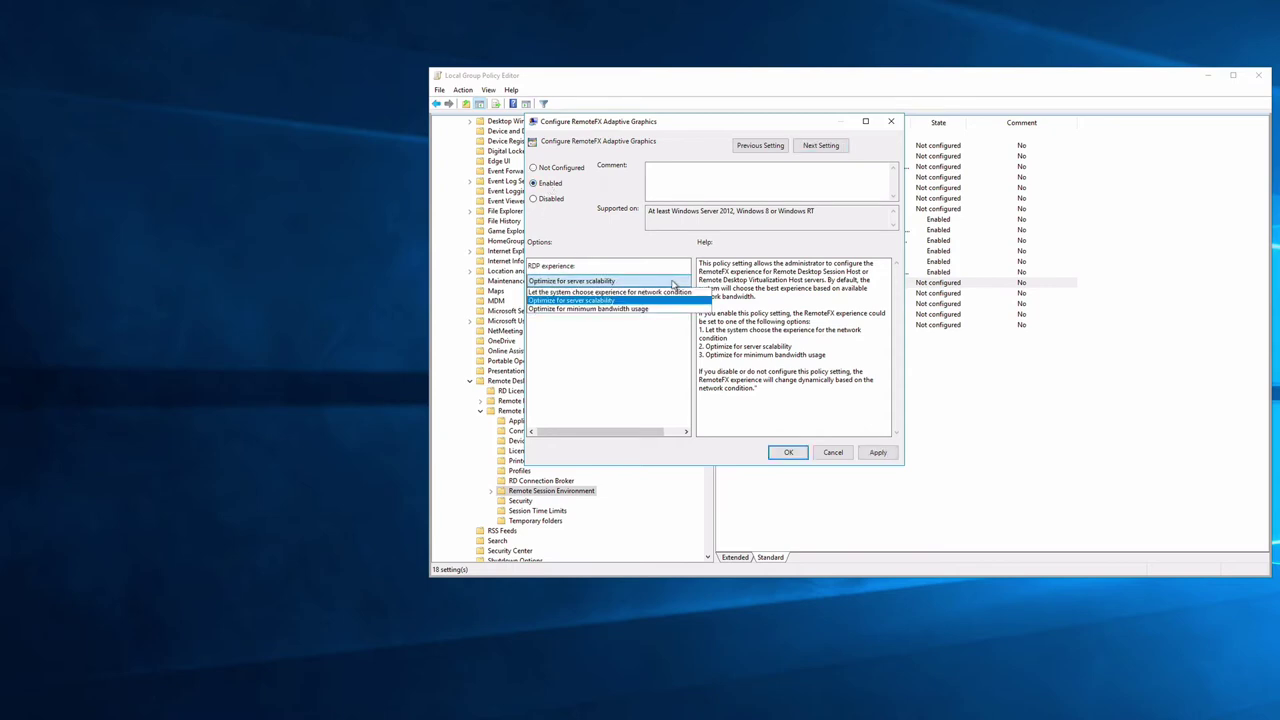
click(645, 292)
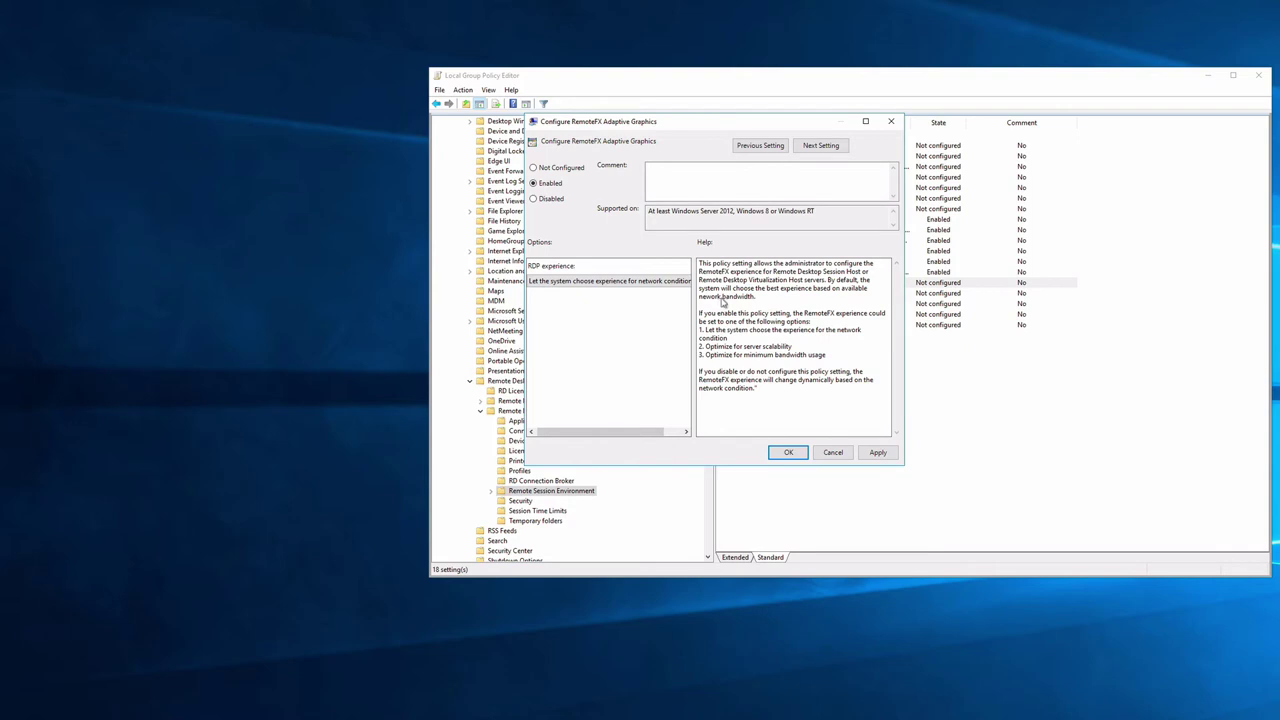
Step: Leave the next policy unconfigured and open the RemoteFX for Windows Server 2008 R2 settings
click(821, 146)
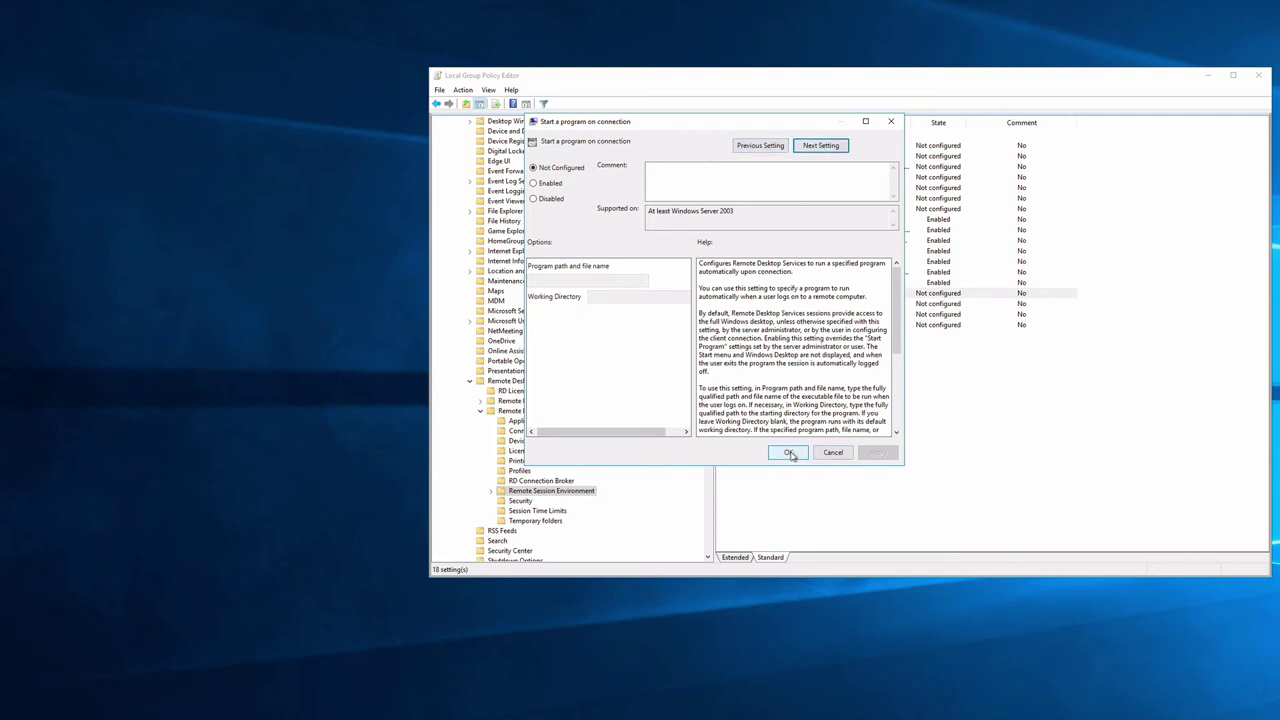
click(788, 453)
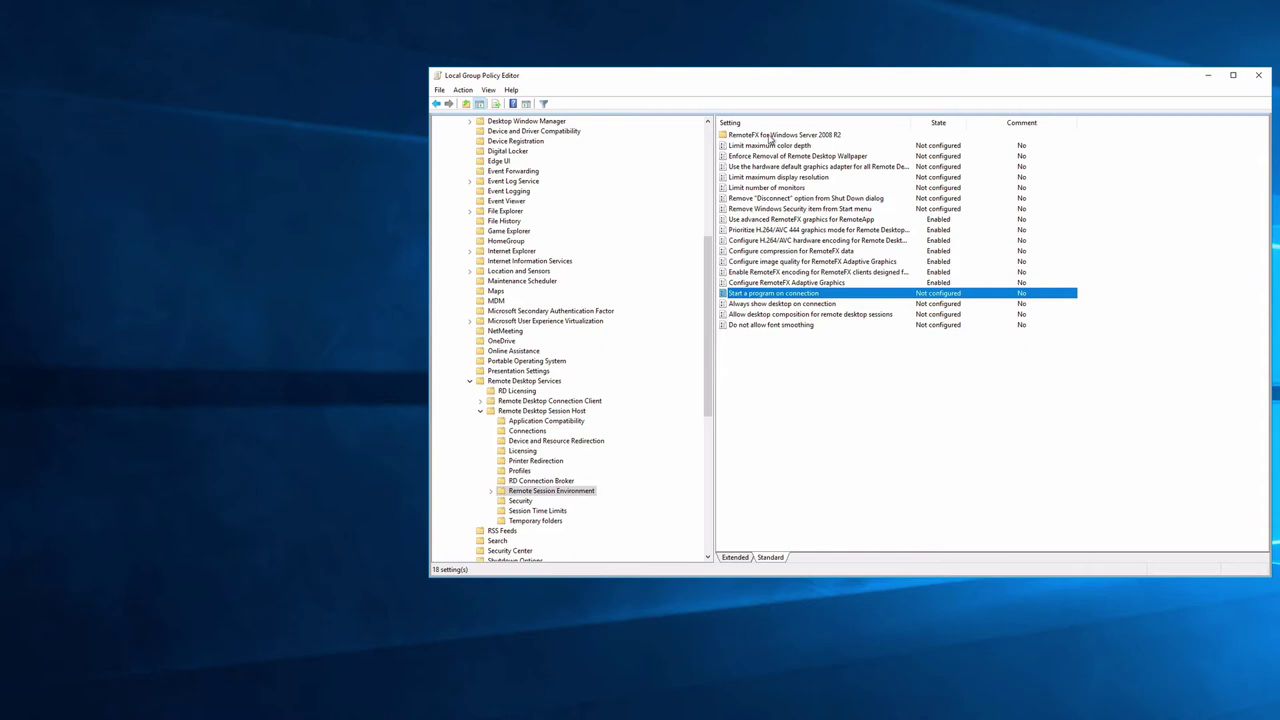
double_click(771, 136)
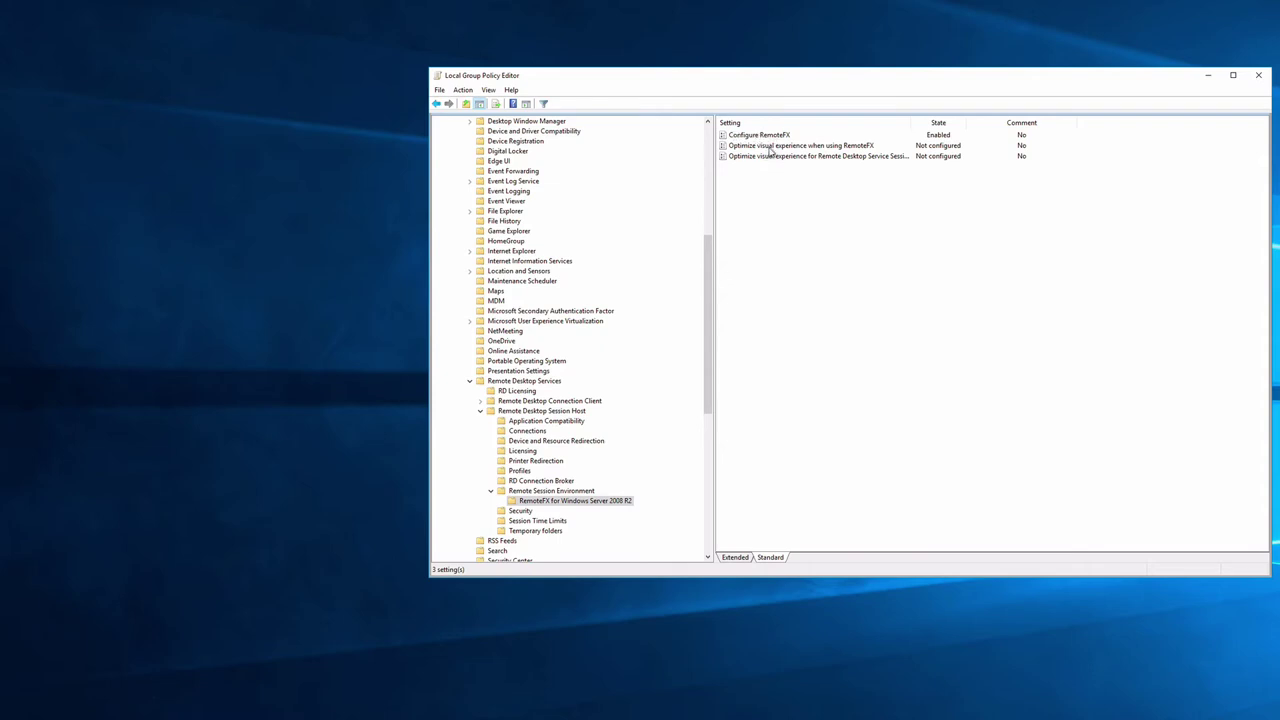
Step: Enable both Optimize visual experience policies (Medium defaults, Rich multimedia), then list Device and Resource Redirection
double_click(770, 146)
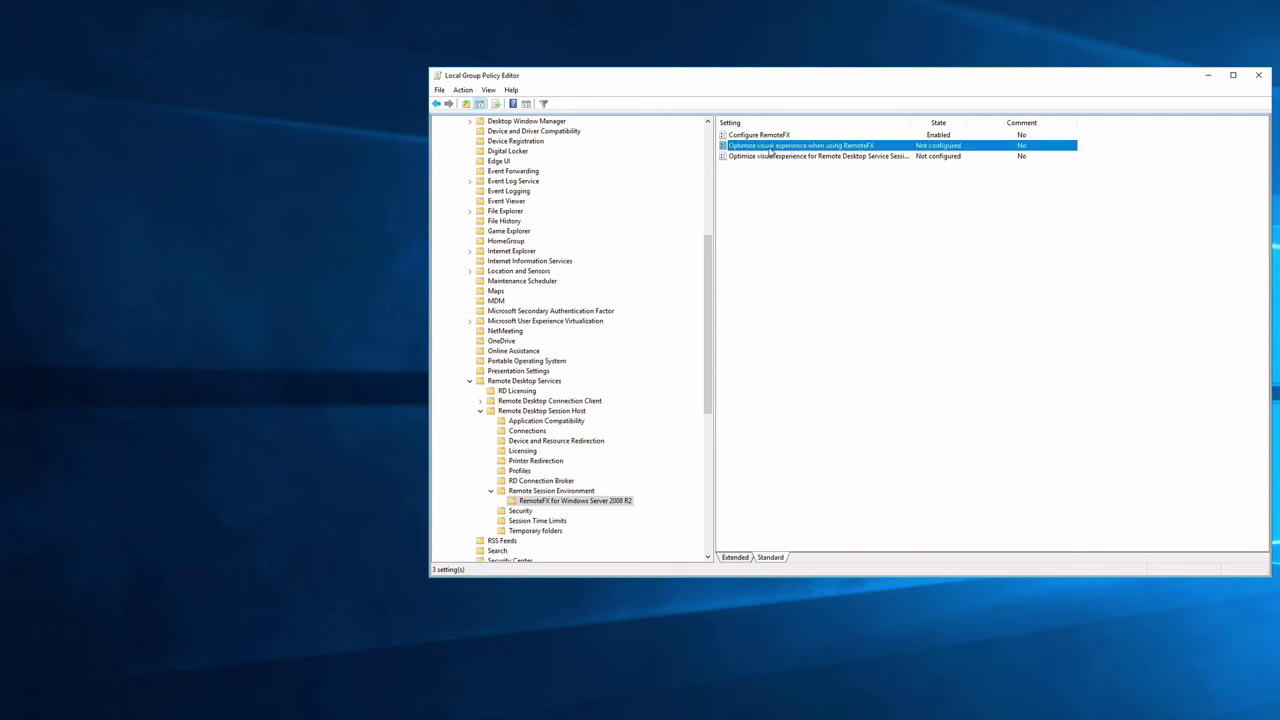
drag(252, 42, 819, 140)
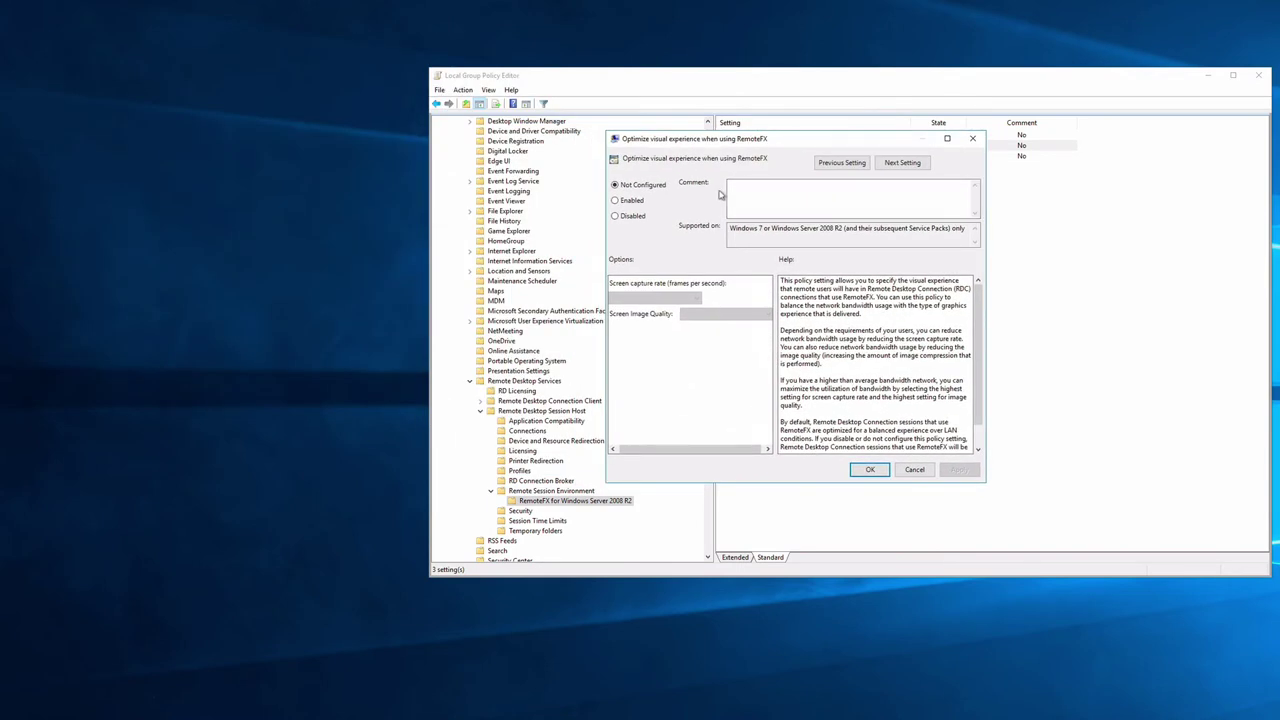
click(616, 201)
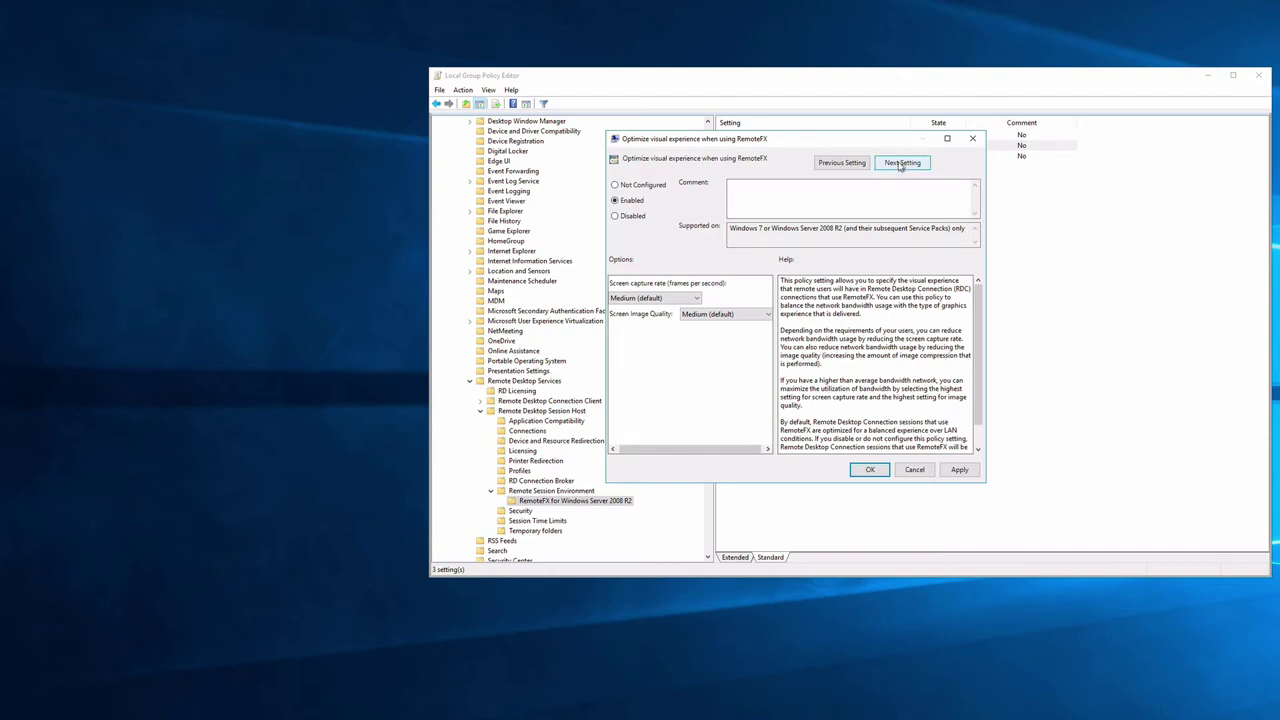
click(901, 164)
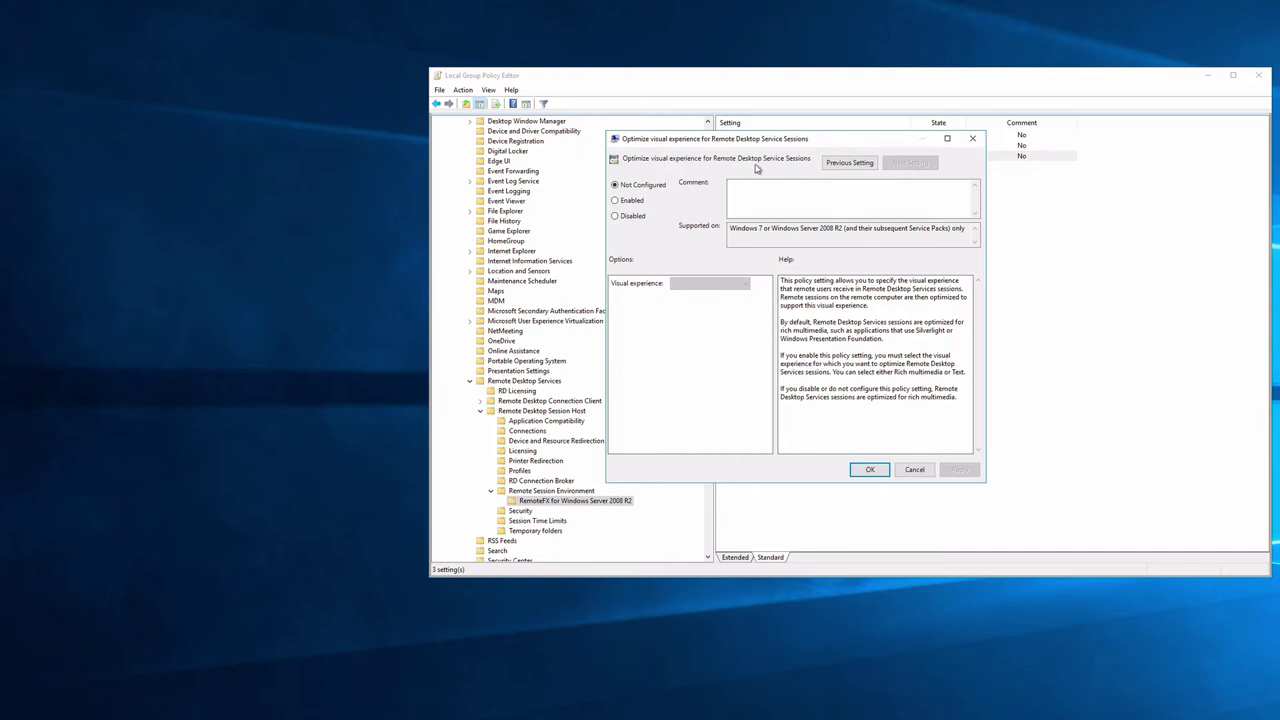
click(633, 201)
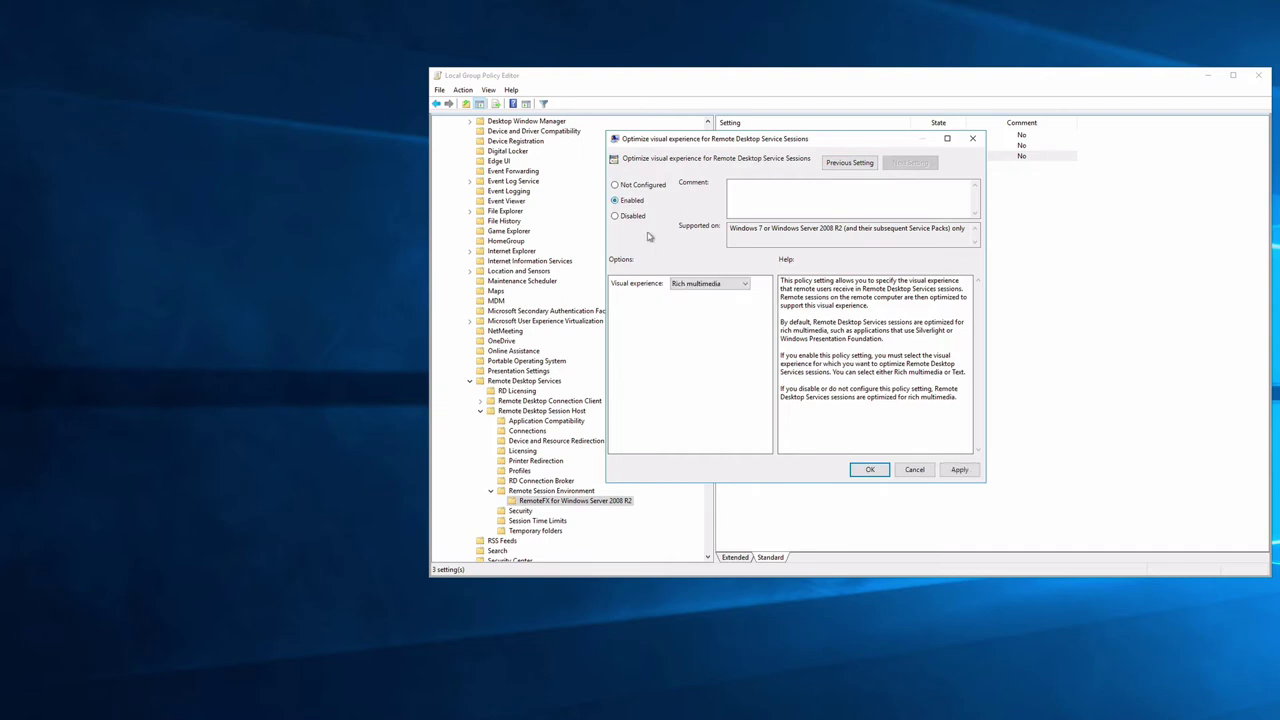
click(744, 286)
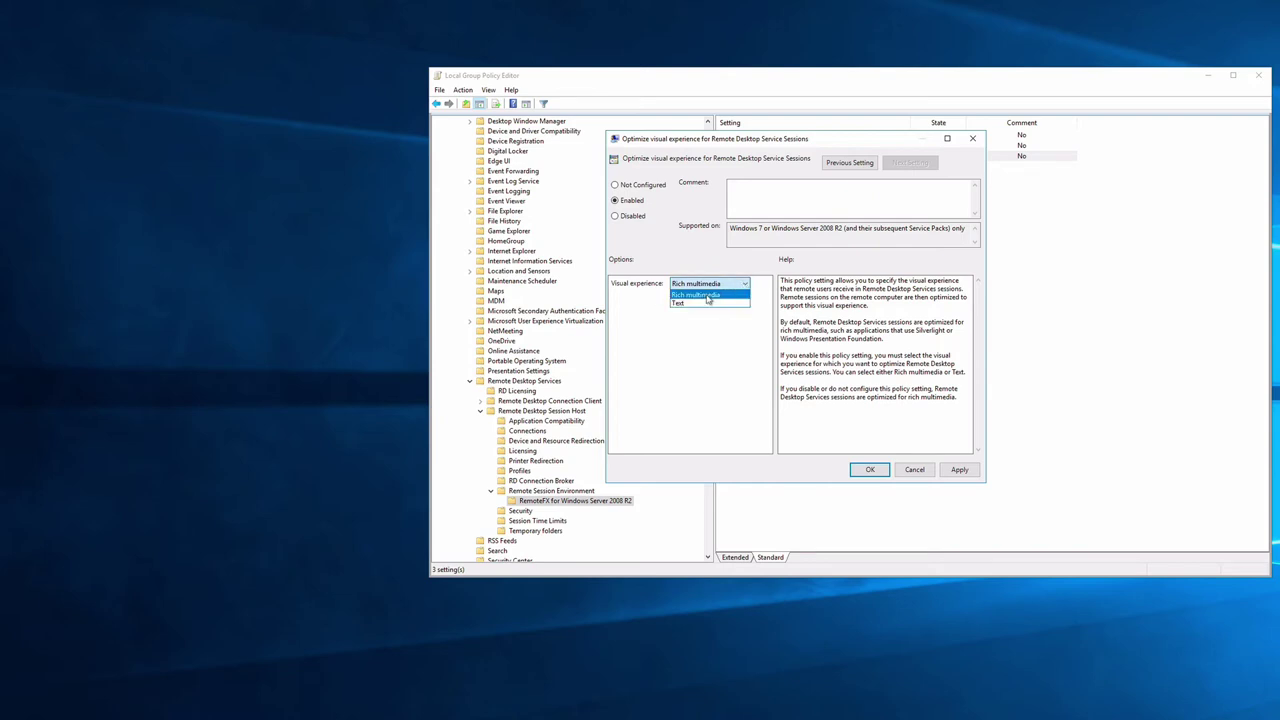
click(707, 297)
click(872, 470)
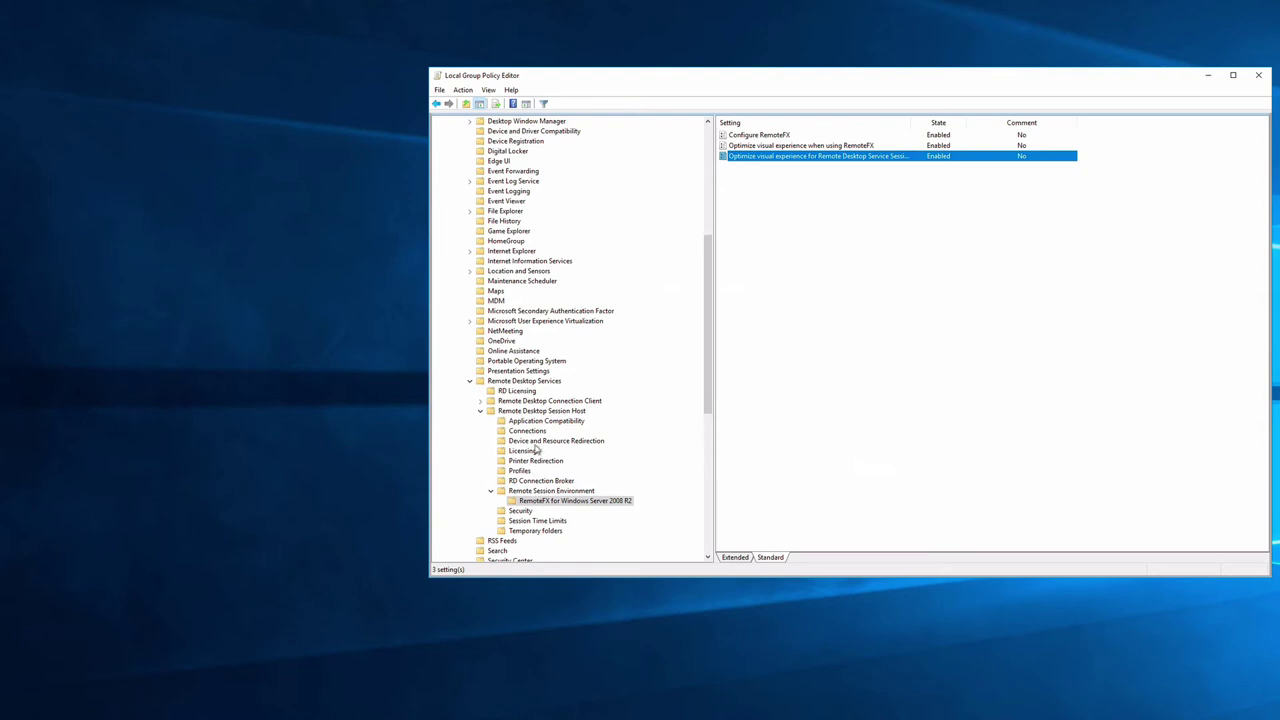
click(537, 442)
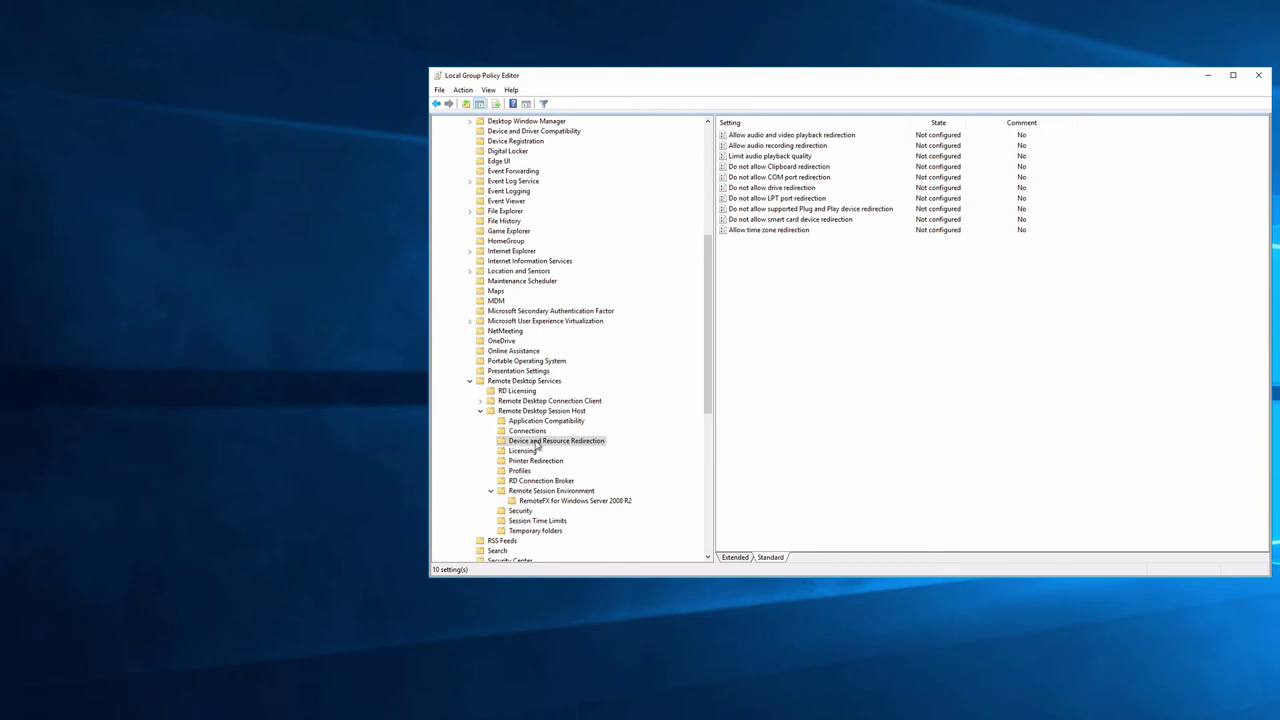
Step: Enable audio/video playback redirection, audio recording redirection and Limit audio playback quality (Dynamic)
double_click(778, 137)
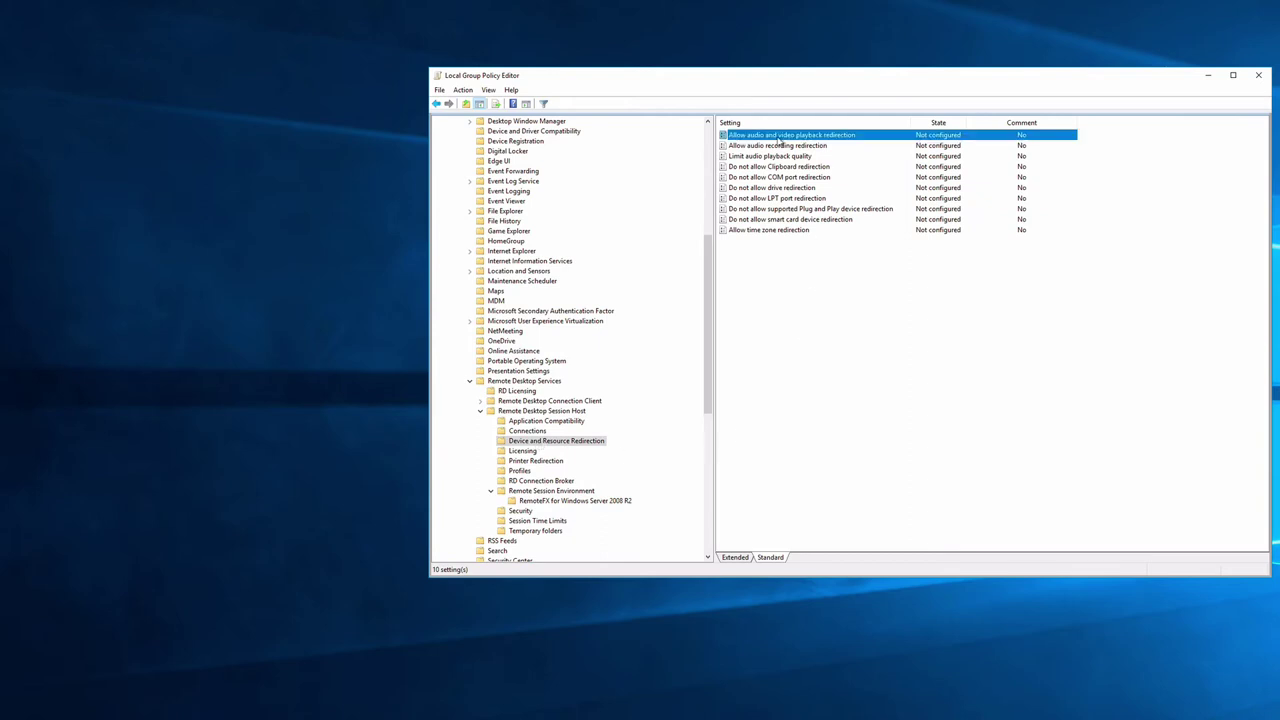
drag(265, 60, 441, 60)
drag(613, 91, 820, 124)
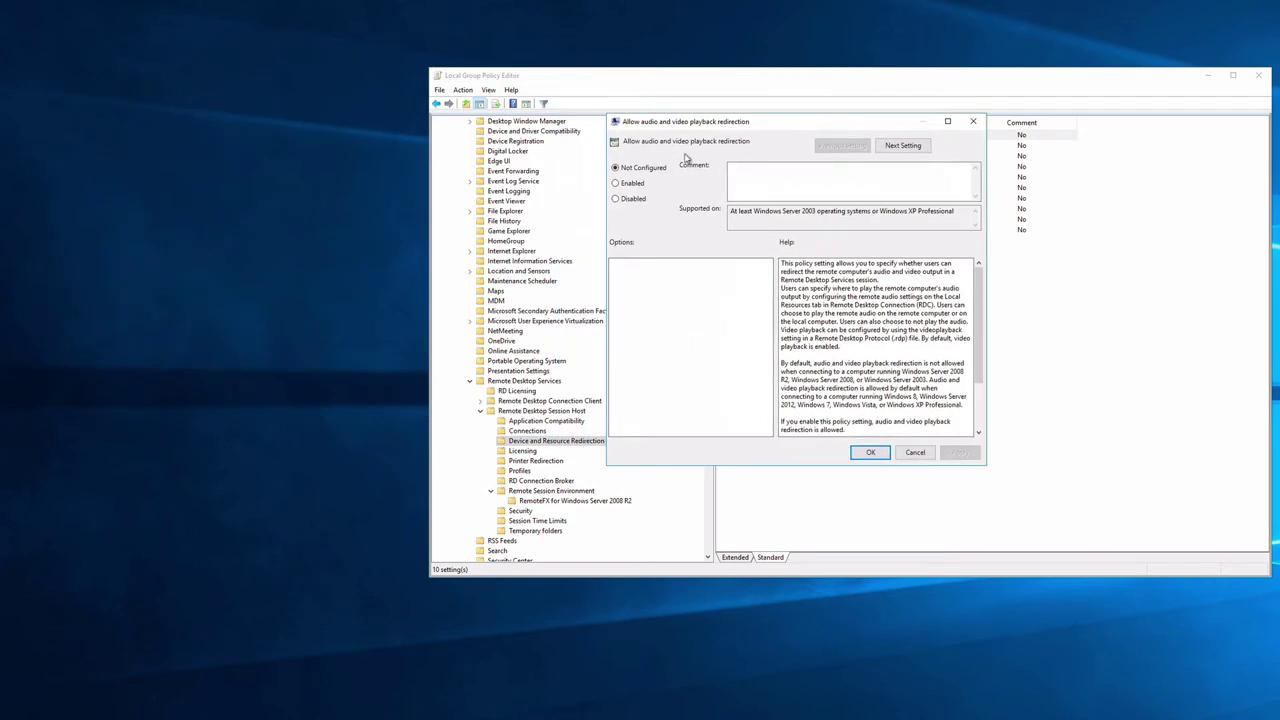
click(628, 187)
click(903, 146)
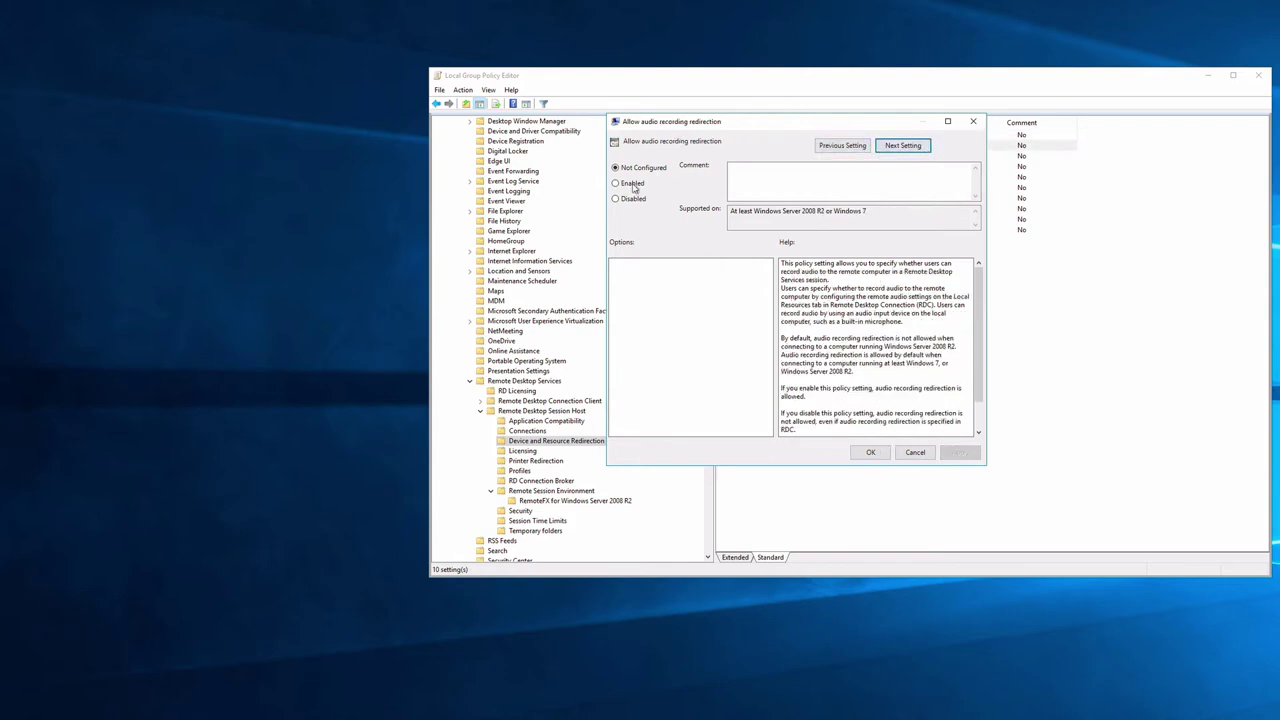
click(633, 187)
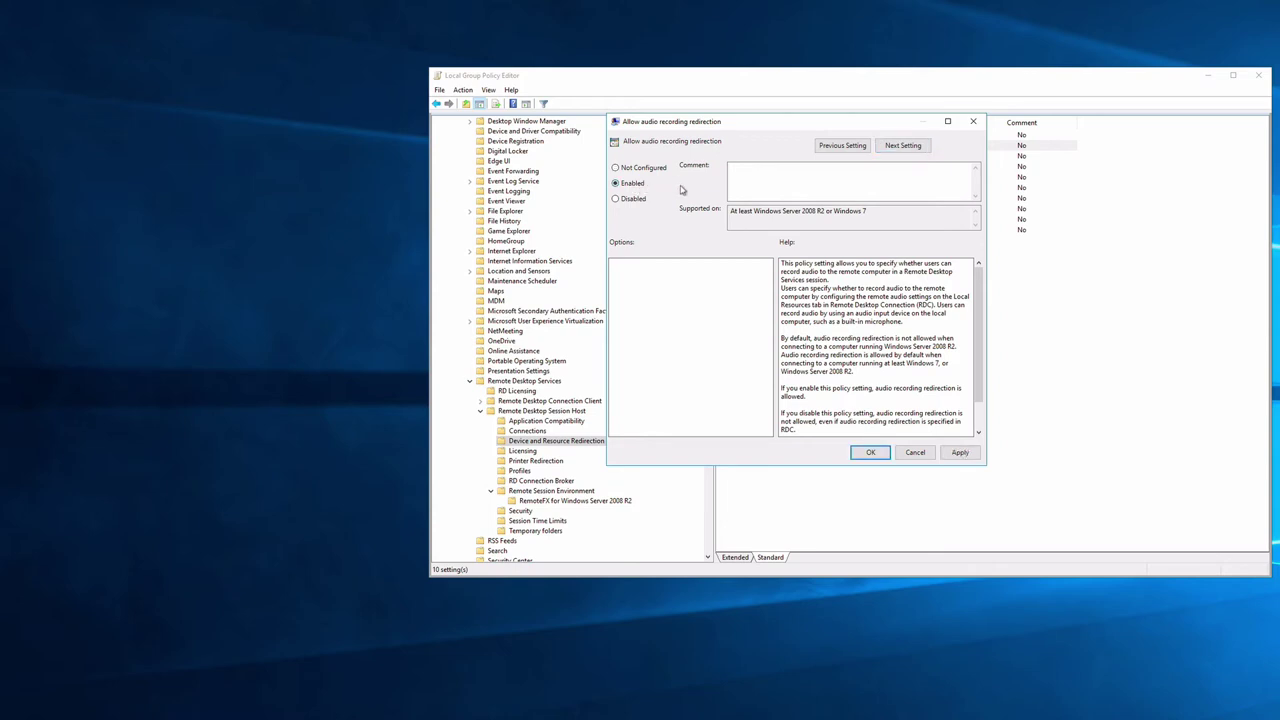
click(903, 147)
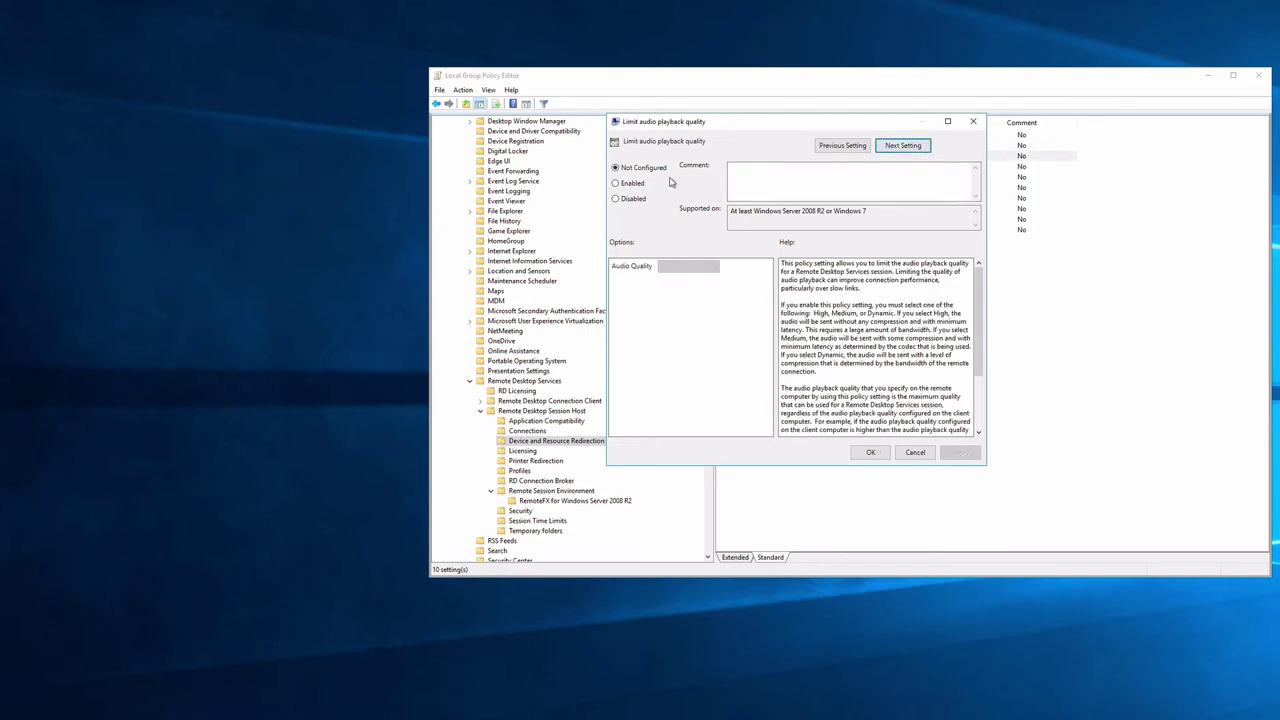
click(636, 187)
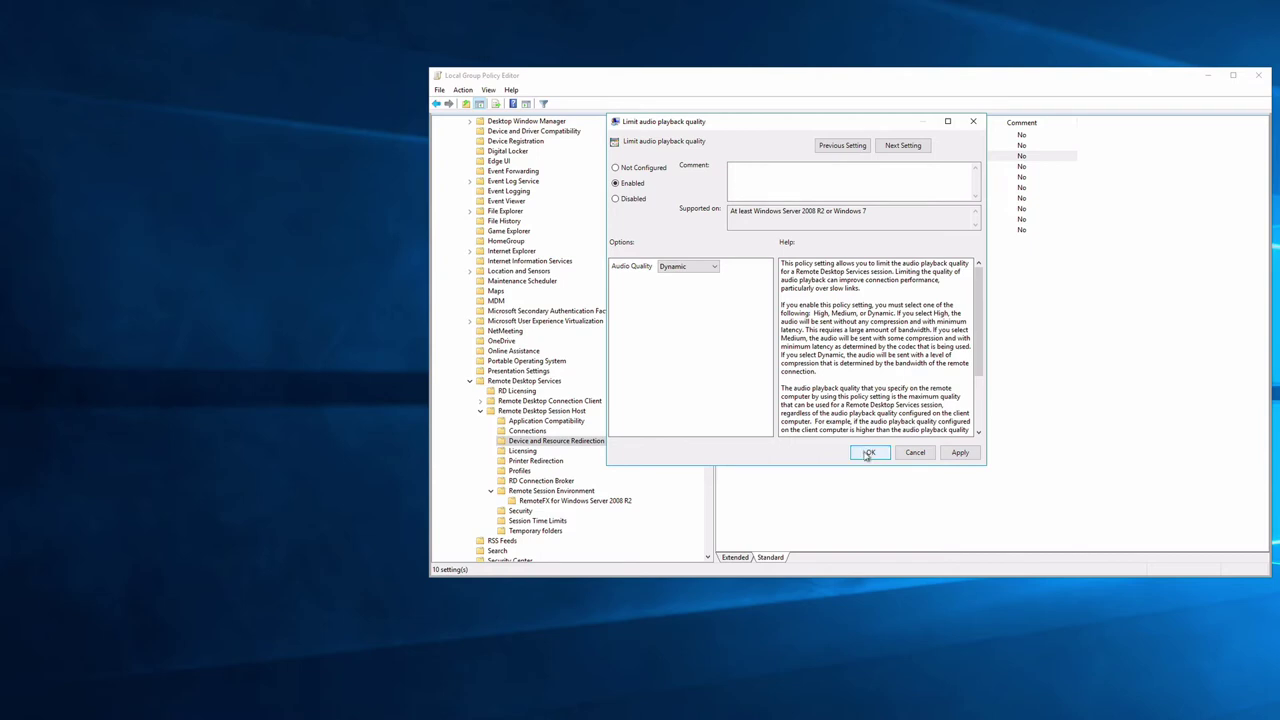
click(868, 452)
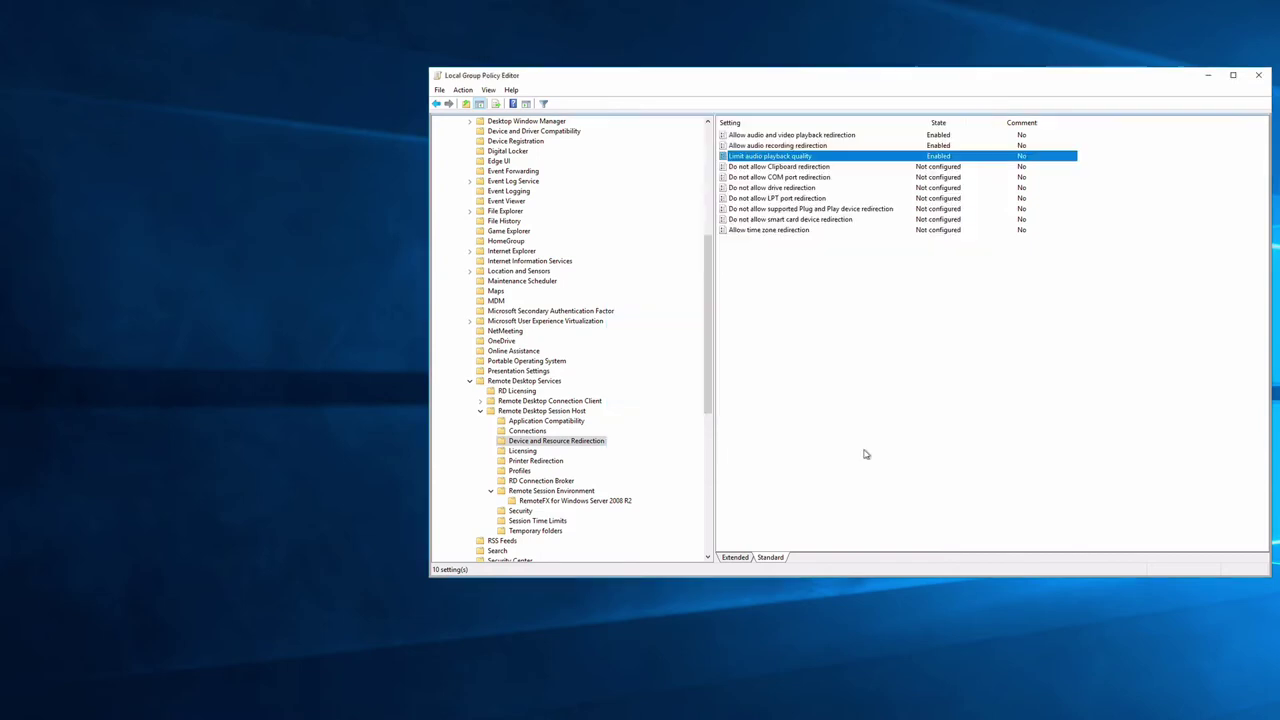
Step: Enable Allow time zone redirection and expand the Remote Desktop Connection Client branch
double_click(770, 231)
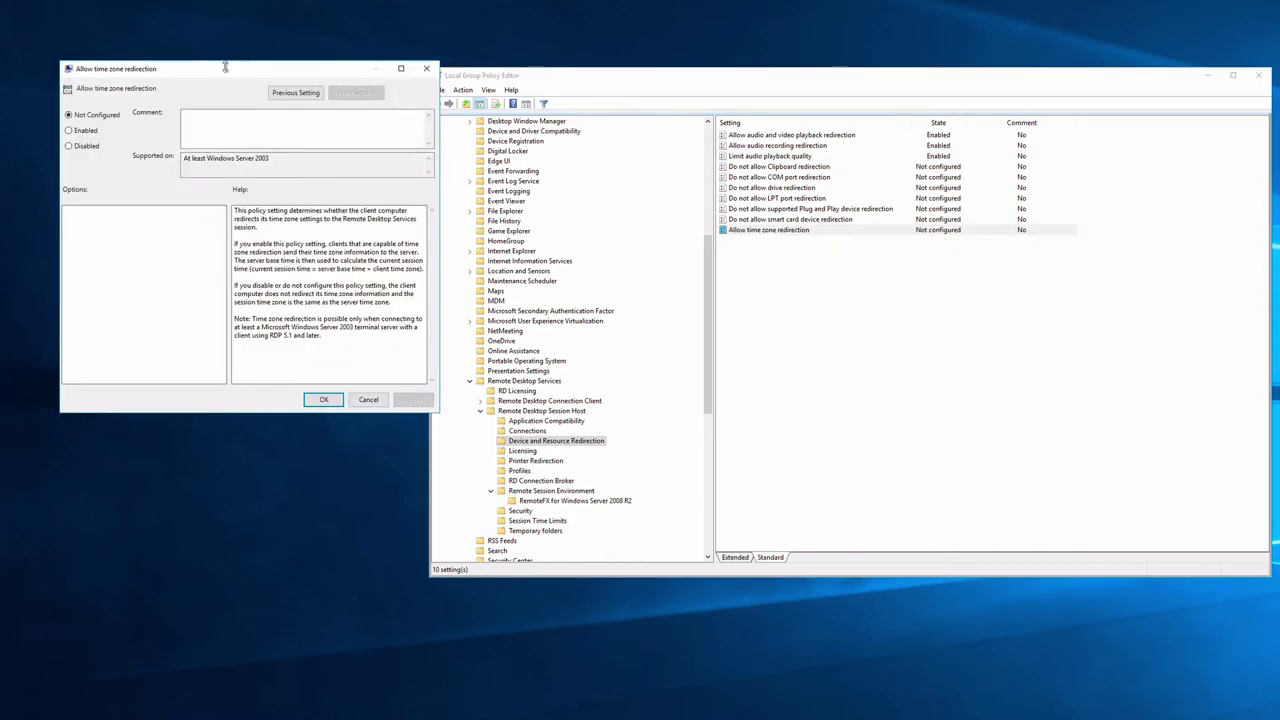
drag(225, 67, 843, 110)
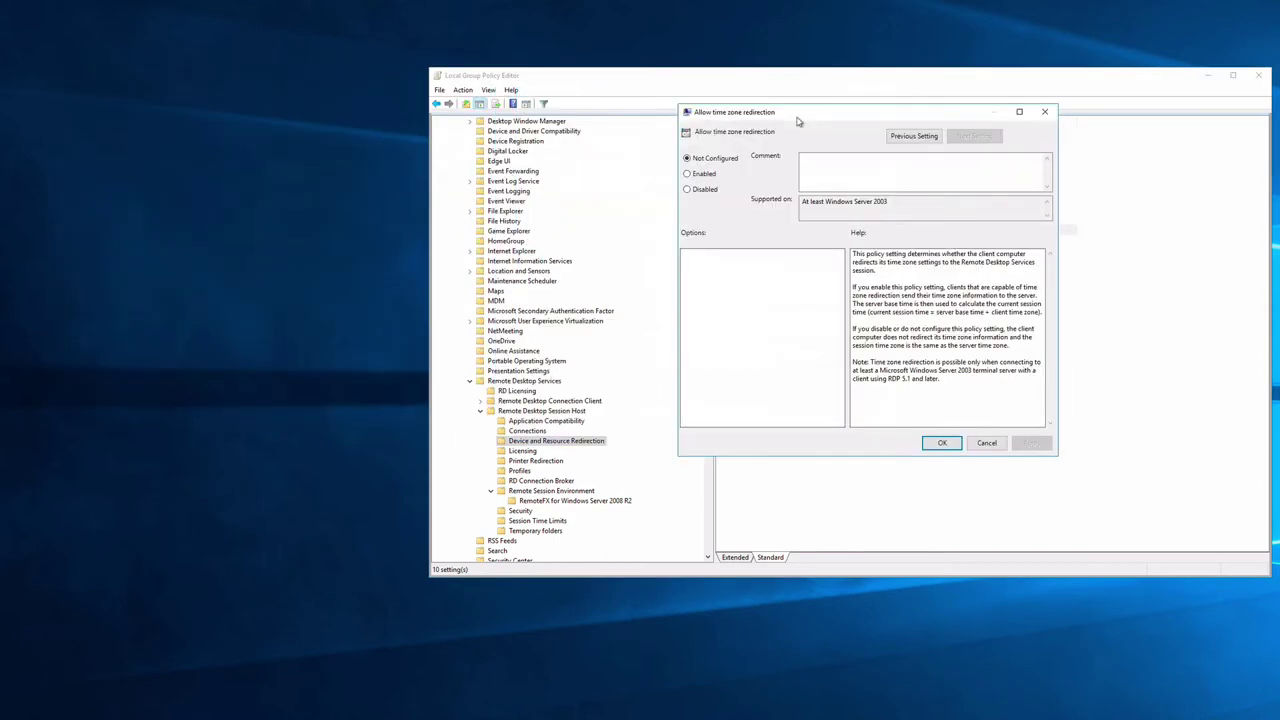
click(703, 174)
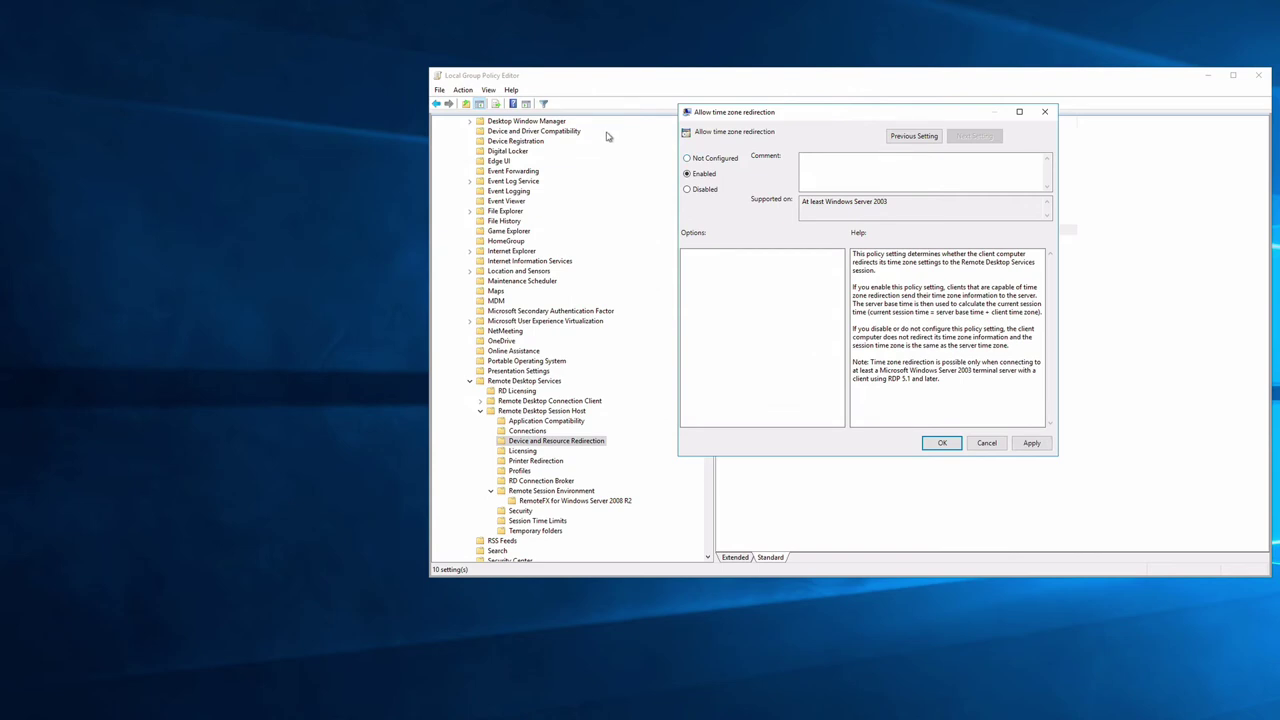
click(942, 444)
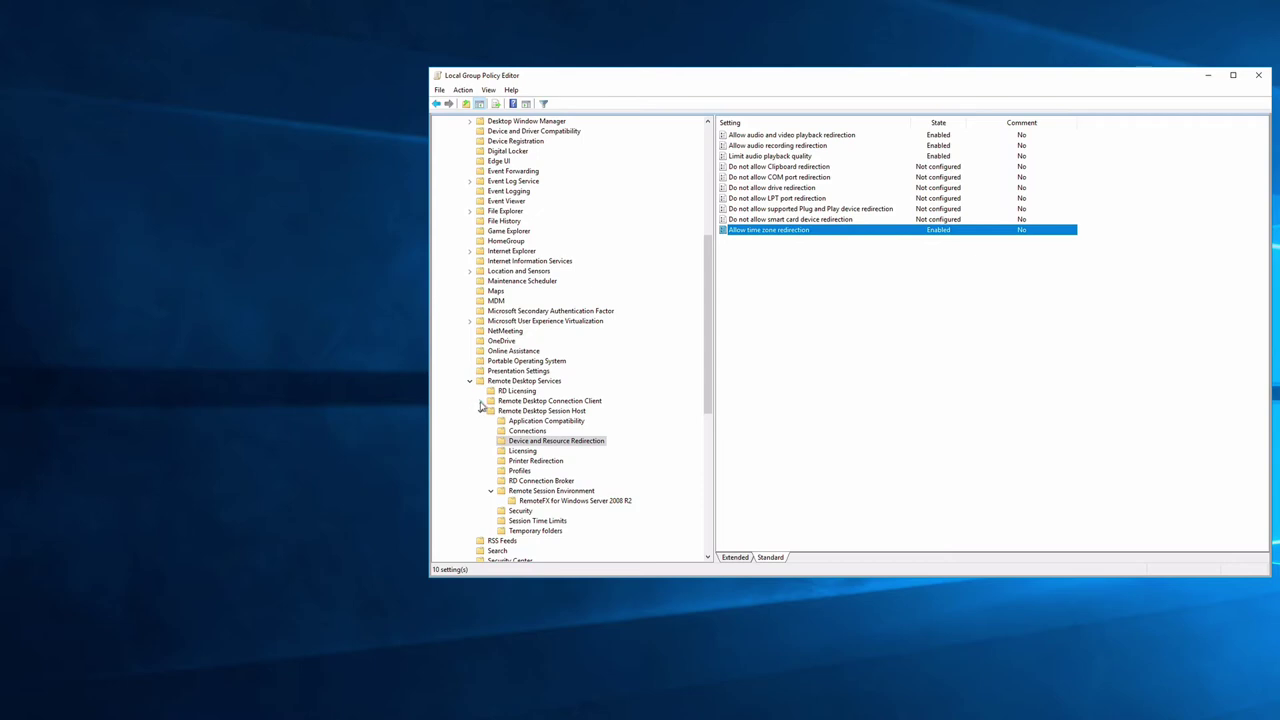
click(480, 401)
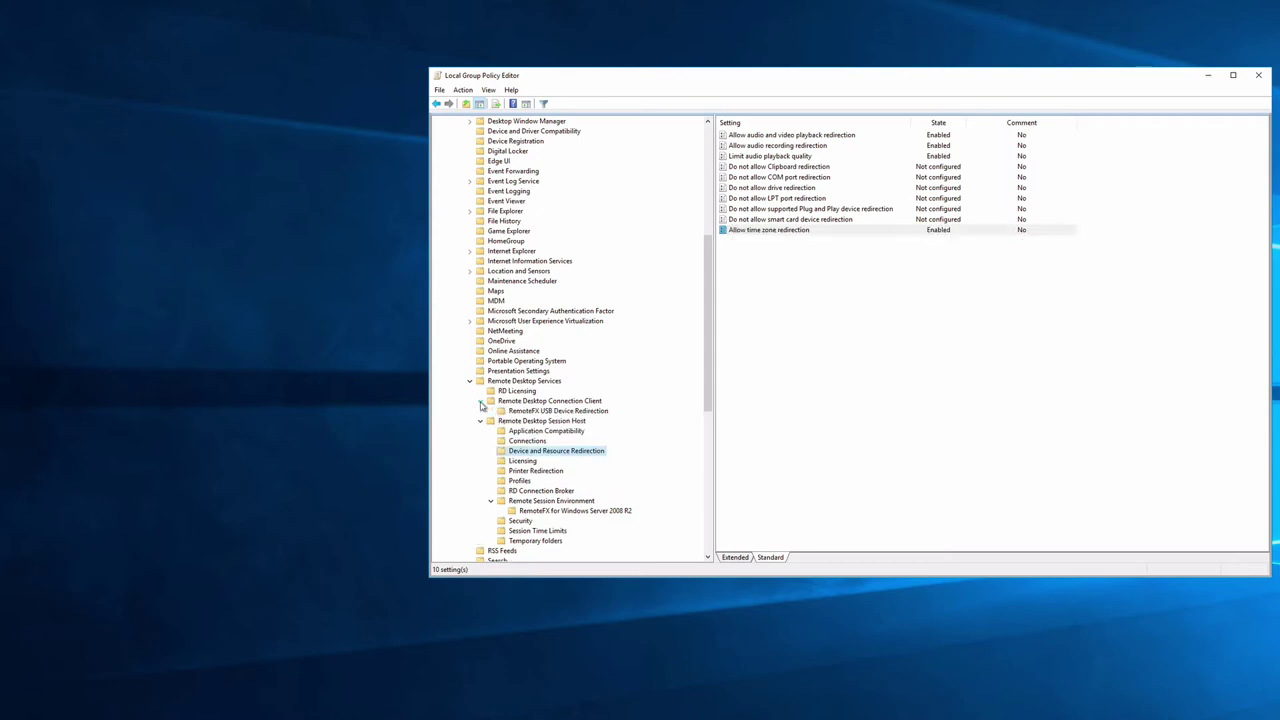
Step: Enable RDP redirection of other supported RemoteFX USB devices with chosen access rights, then show Licensing
click(548, 411)
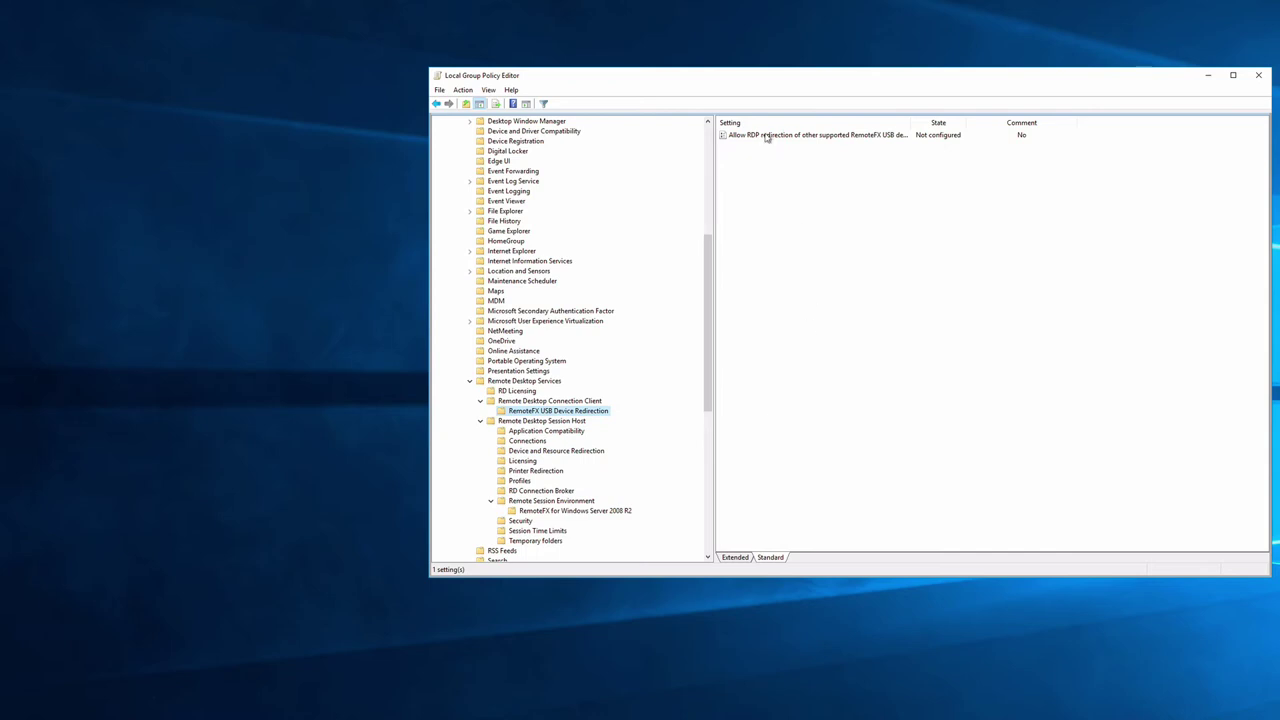
double_click(767, 136)
drag(404, 80, 1035, 180)
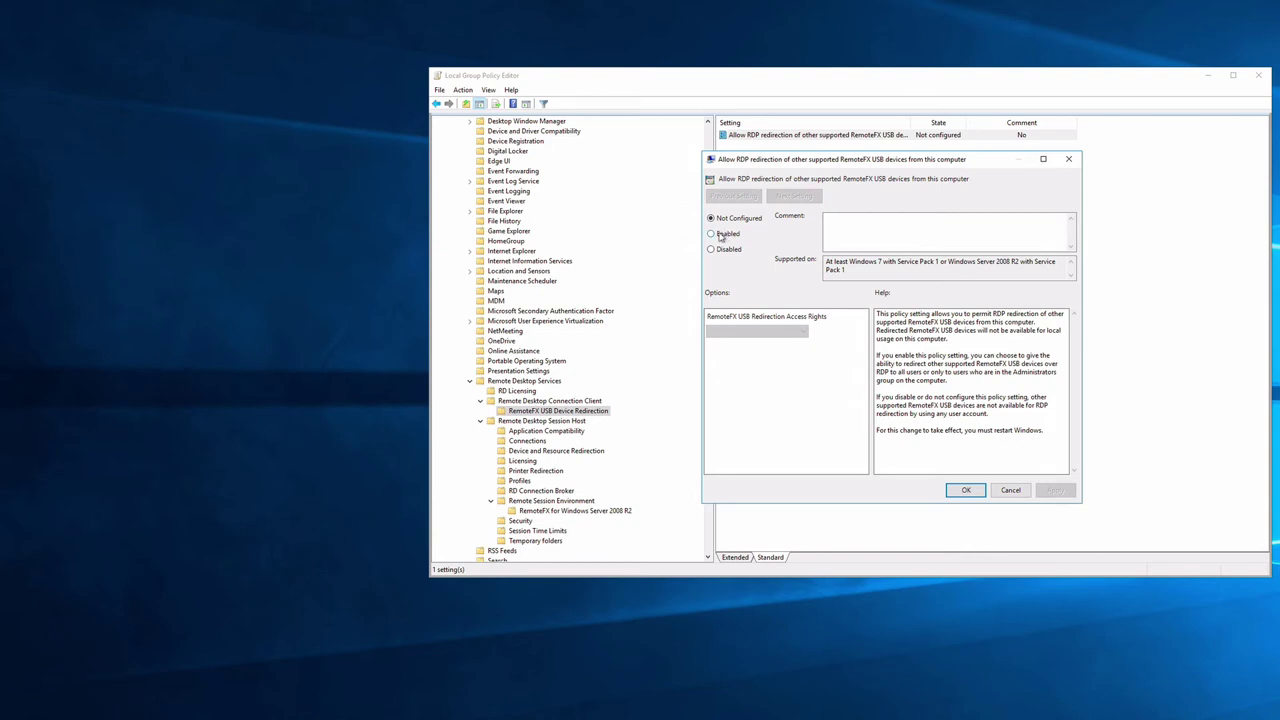
click(720, 236)
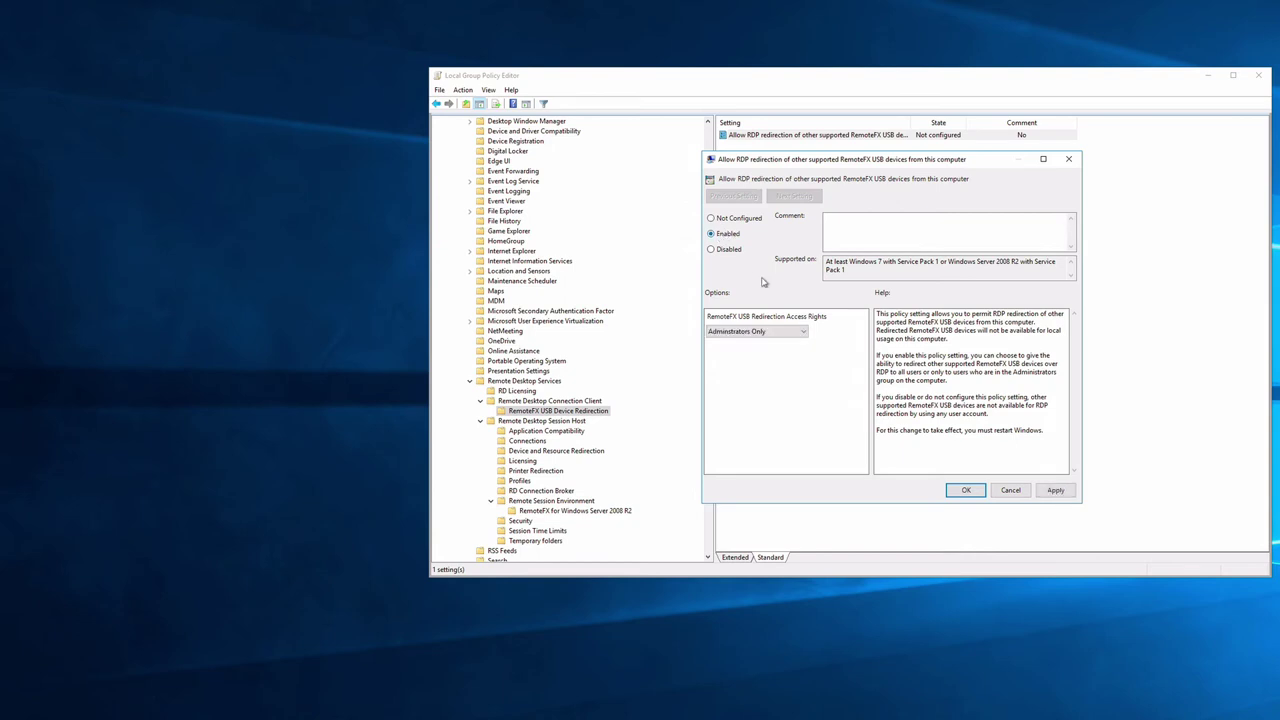
click(800, 331)
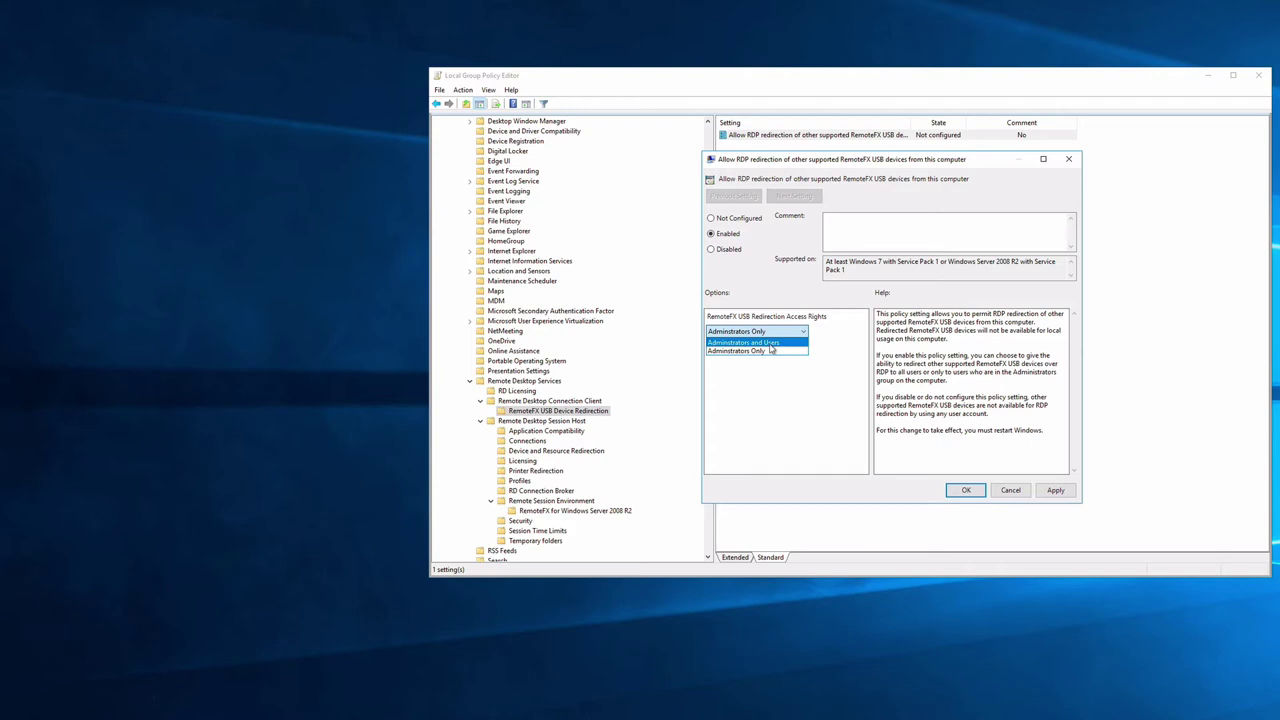
click(770, 345)
click(964, 490)
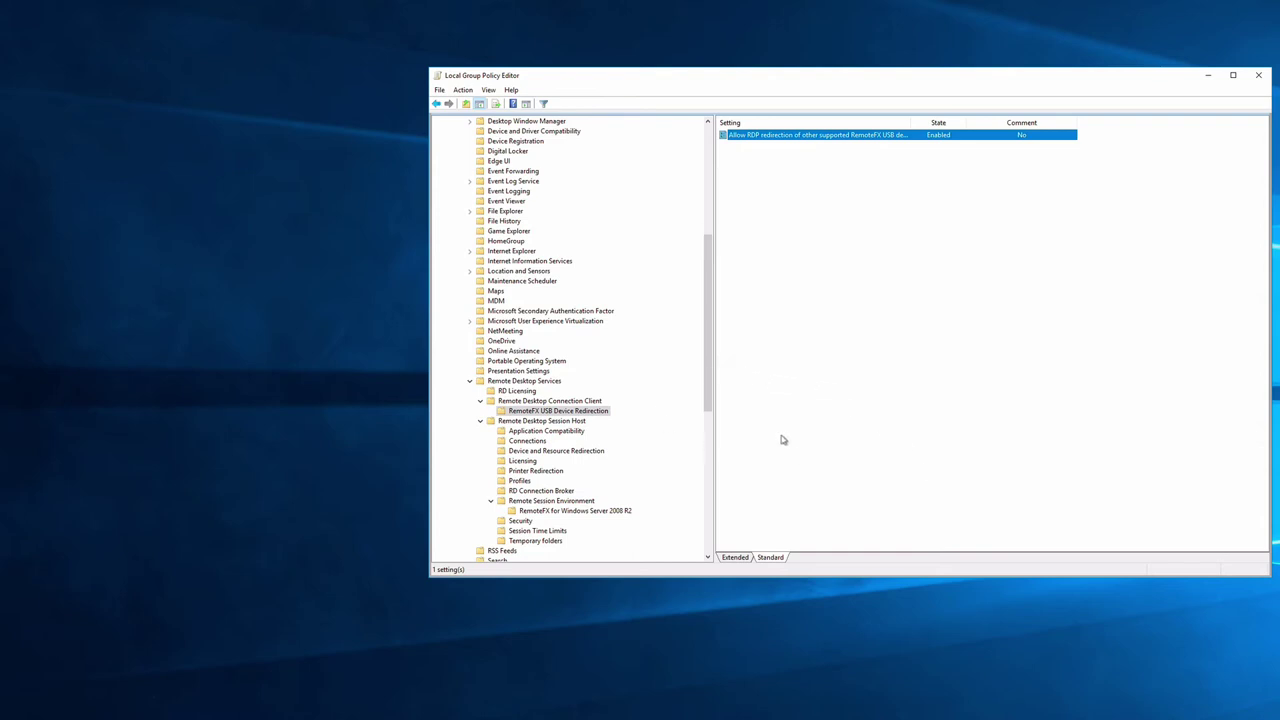
click(528, 462)
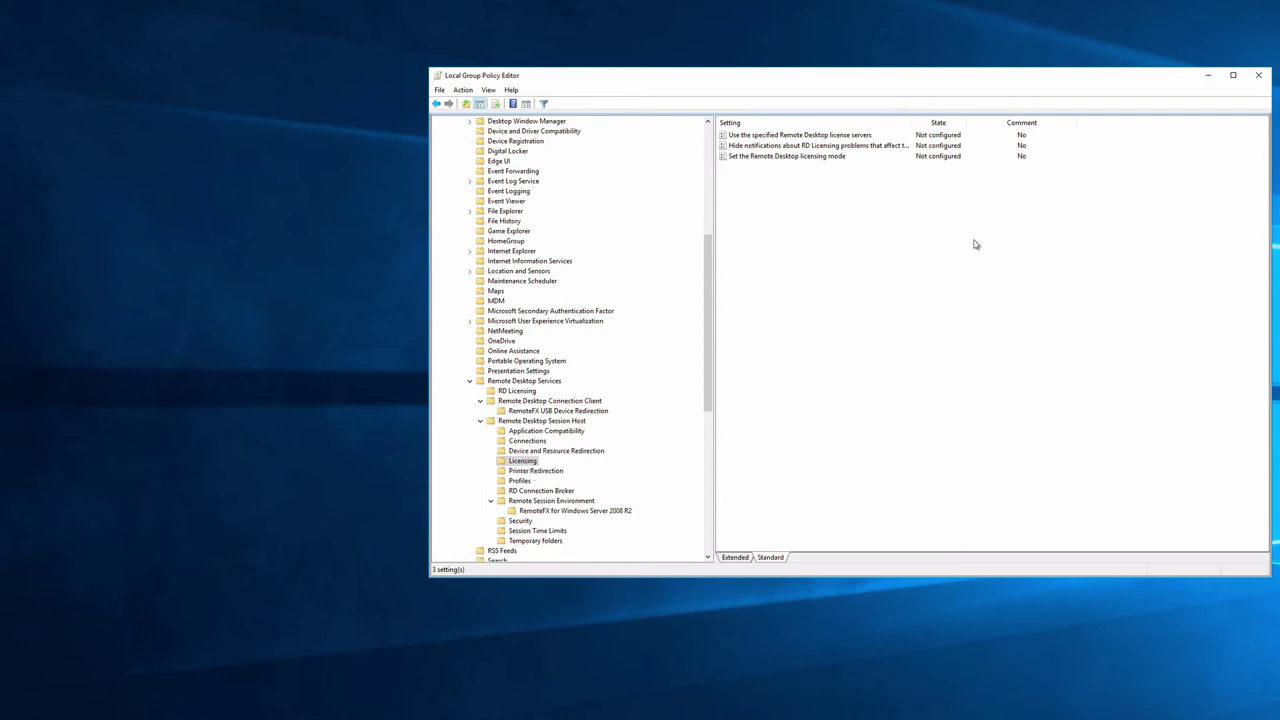
Step: Leave the three licensing policies Not configured, discarding the Per Device mode trial, and close the editor
double_click(817, 136)
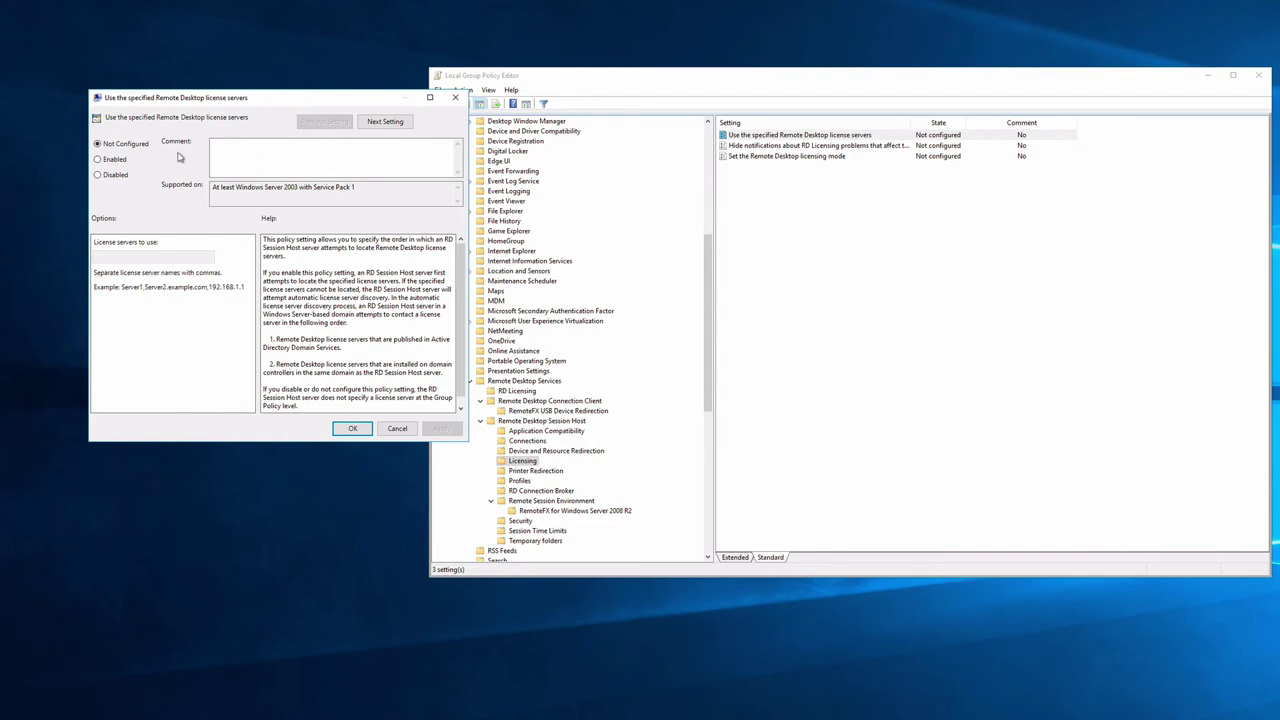
click(390, 124)
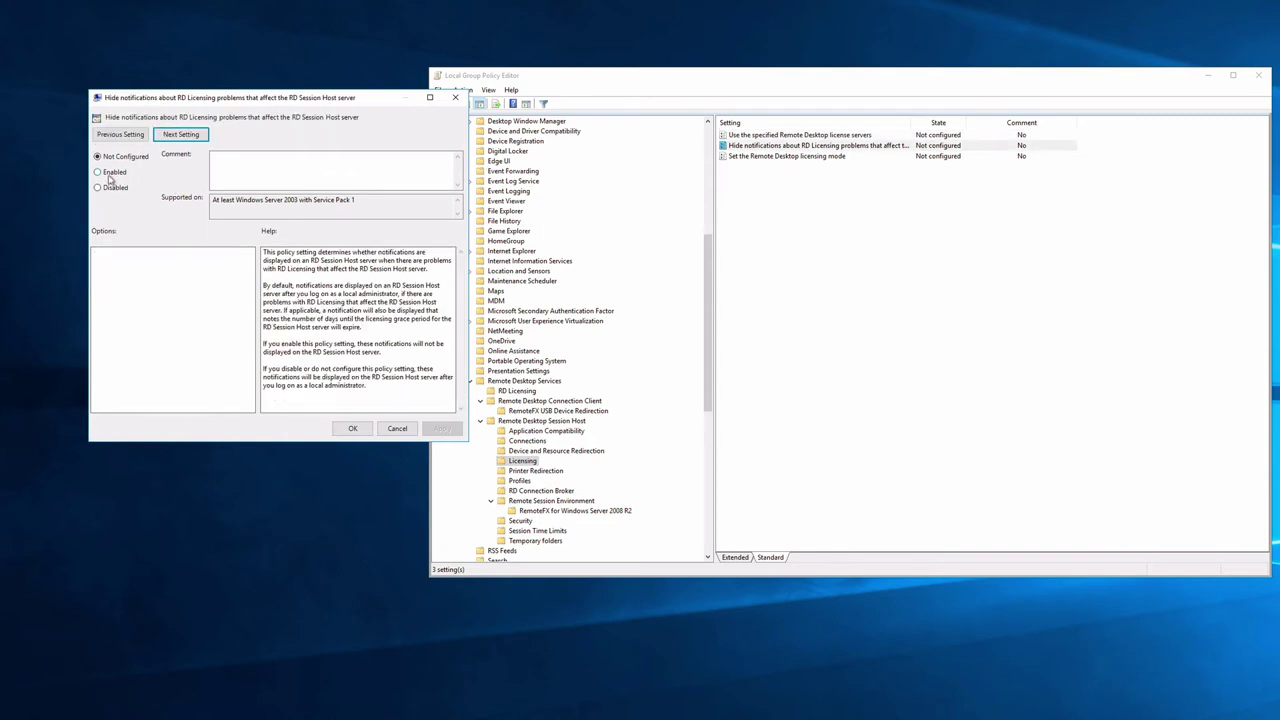
click(110, 175)
click(122, 158)
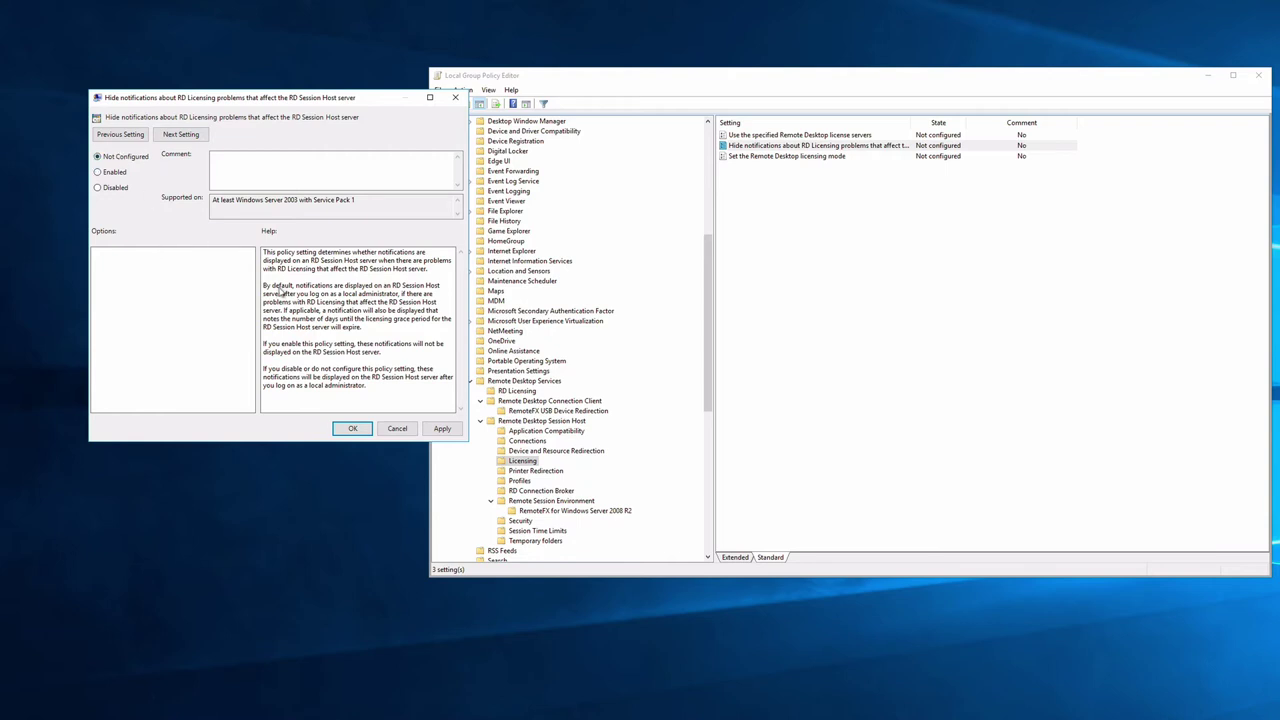
click(181, 134)
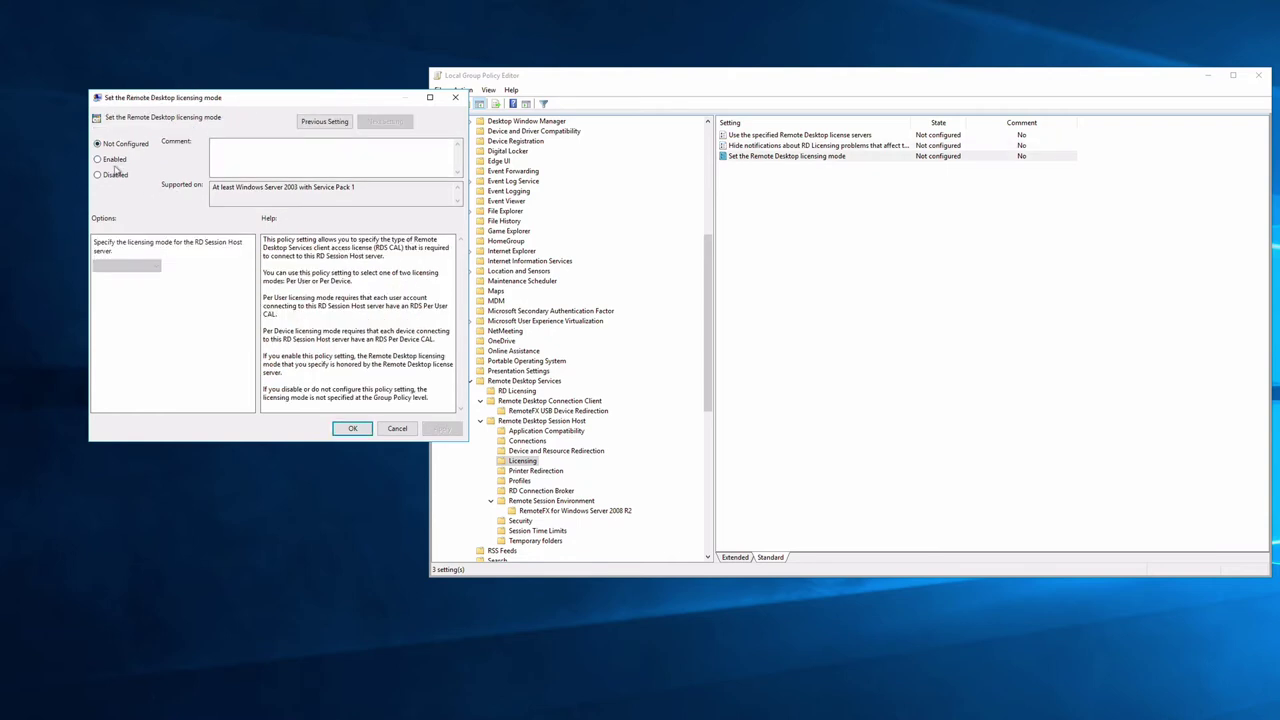
click(112, 160)
click(154, 266)
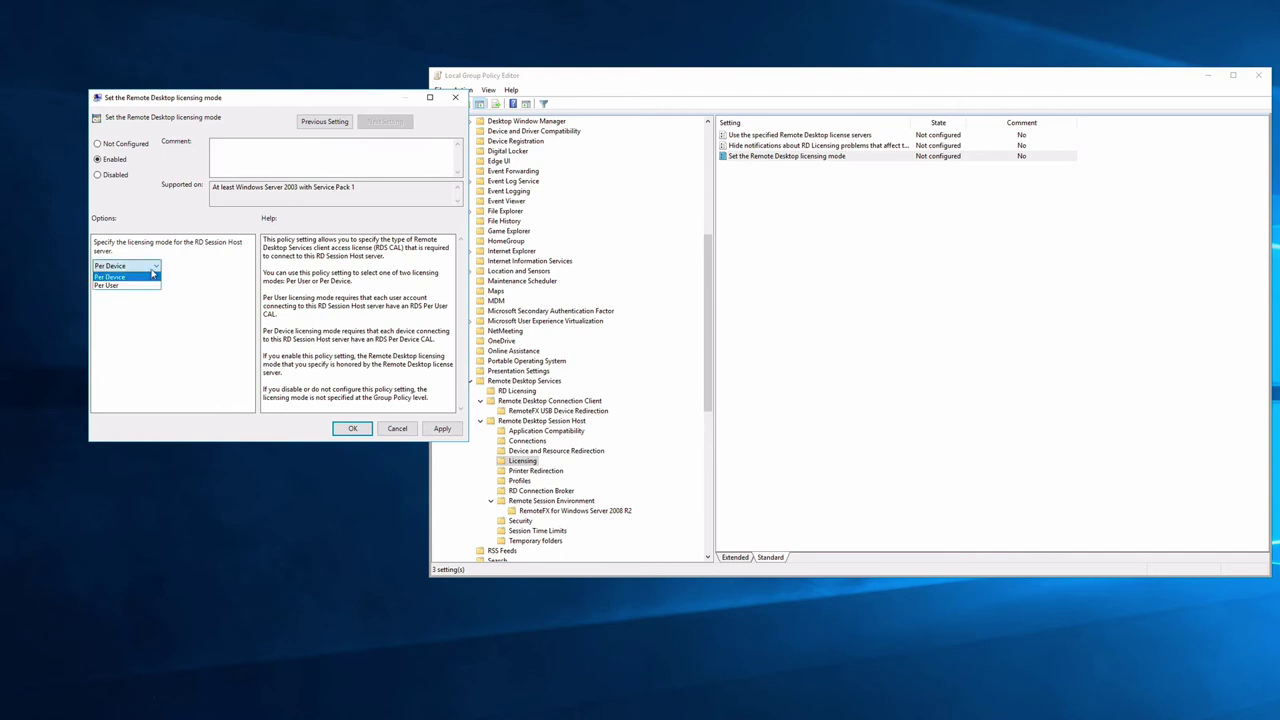
click(394, 431)
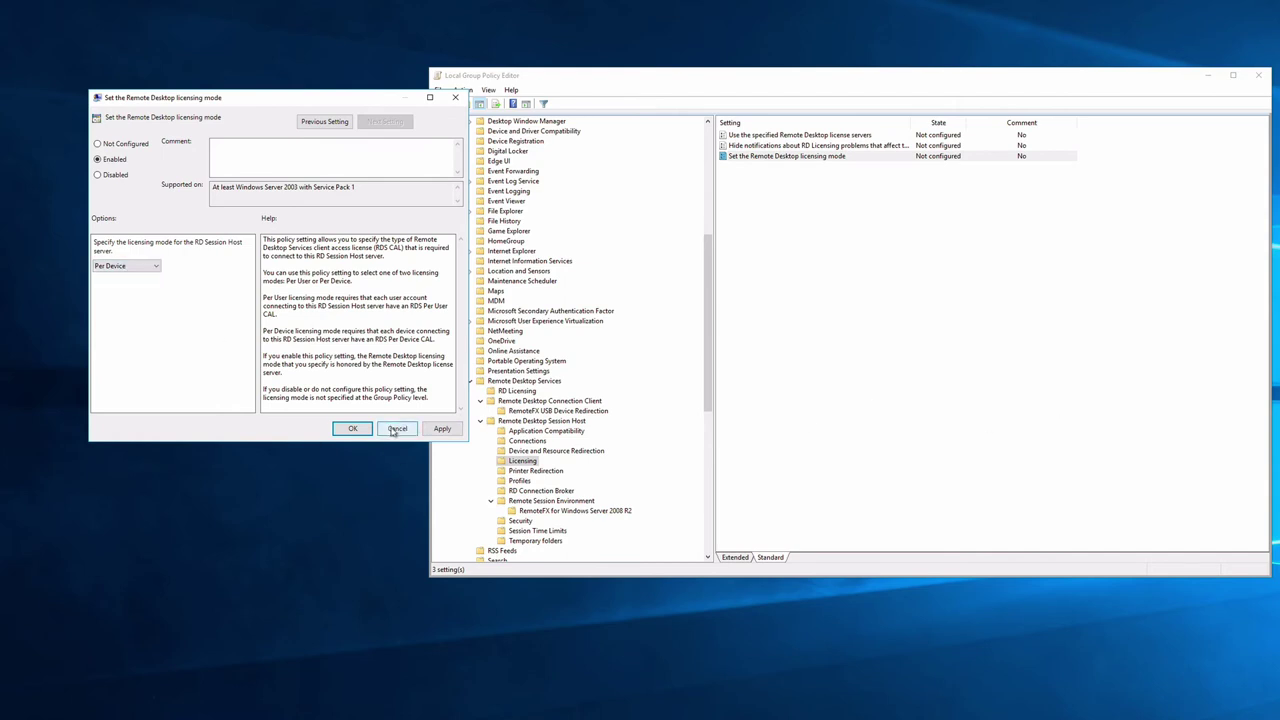
click(394, 431)
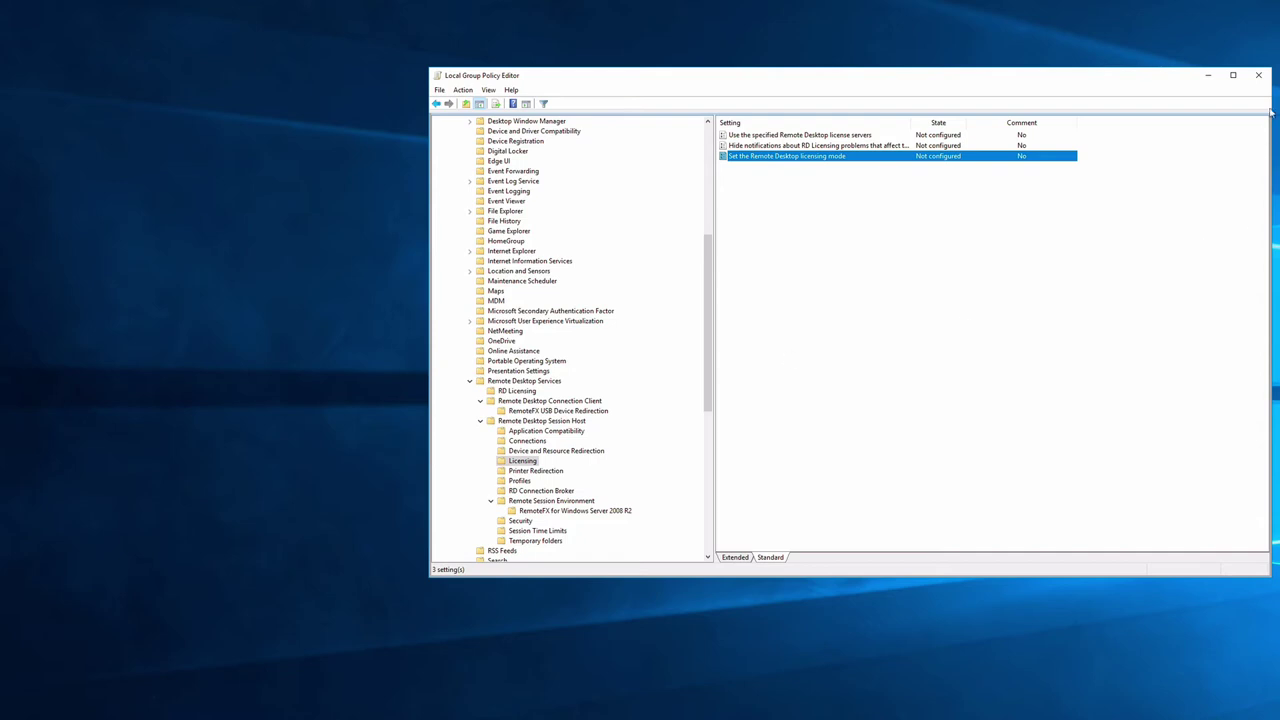
click(1258, 75)
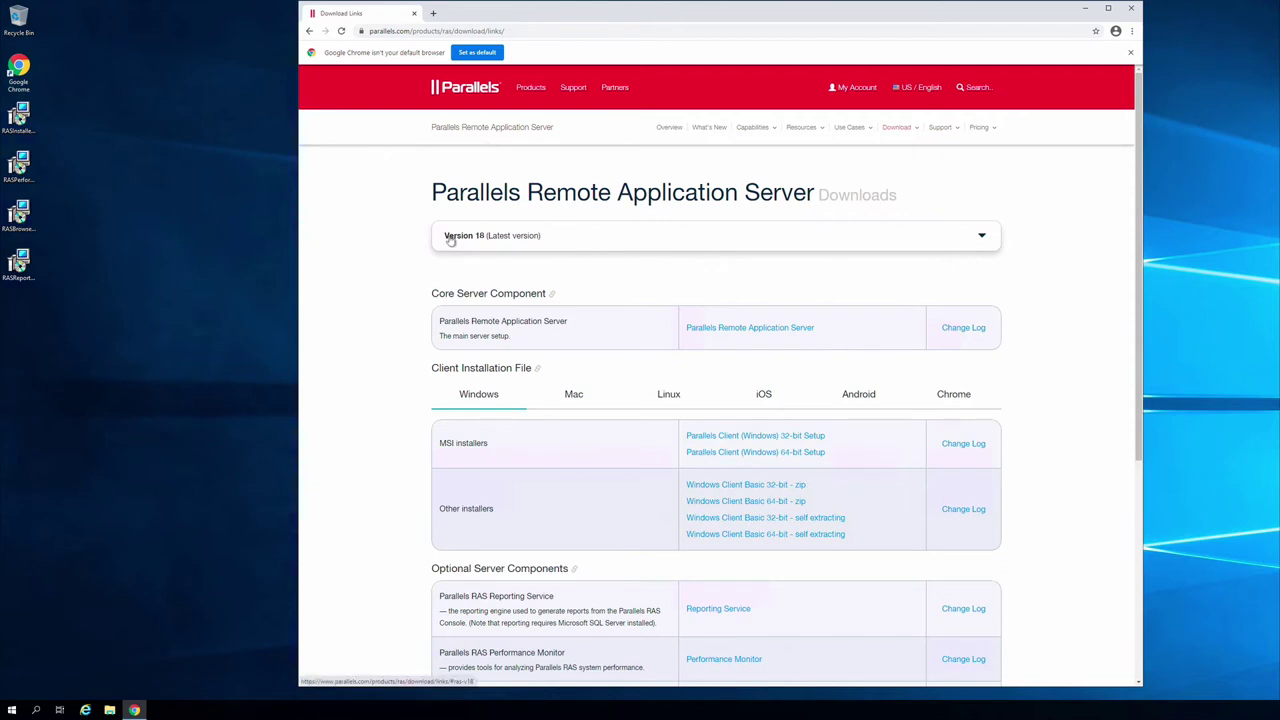
Step: Keep Version 18 on the RAS downloads page, scroll the download links, and minimize Chrome
click(982, 238)
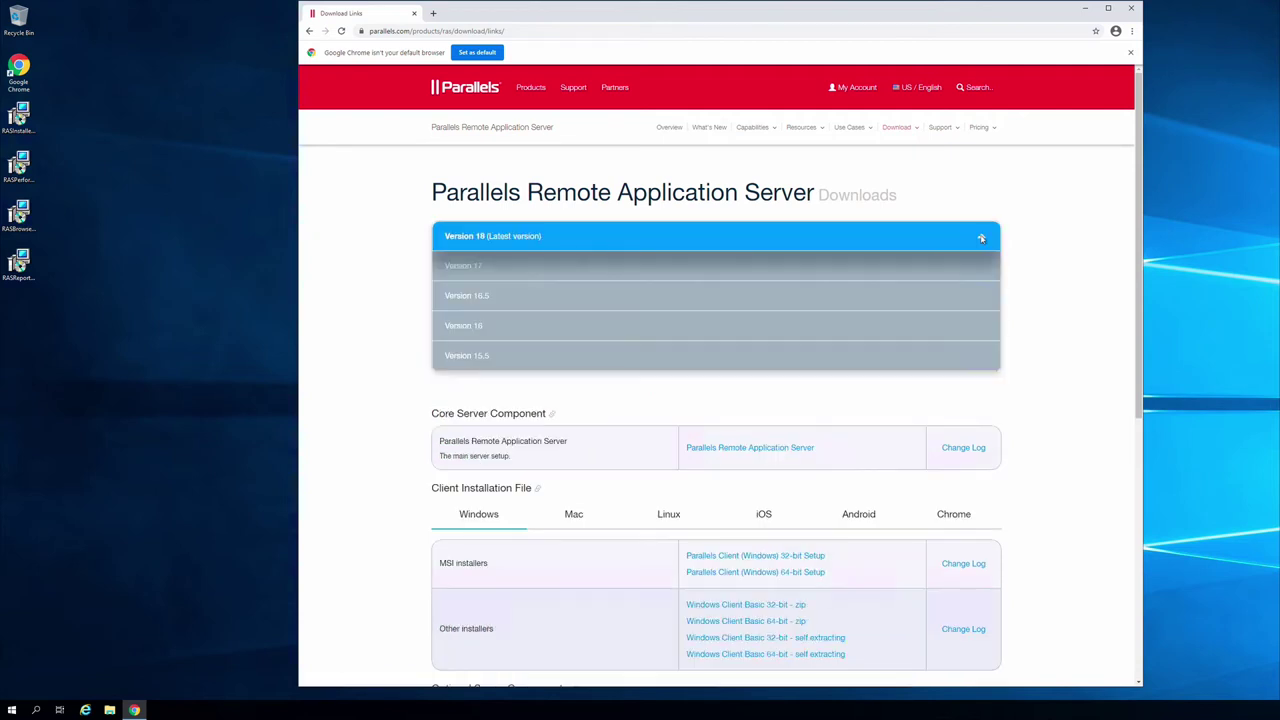
click(766, 236)
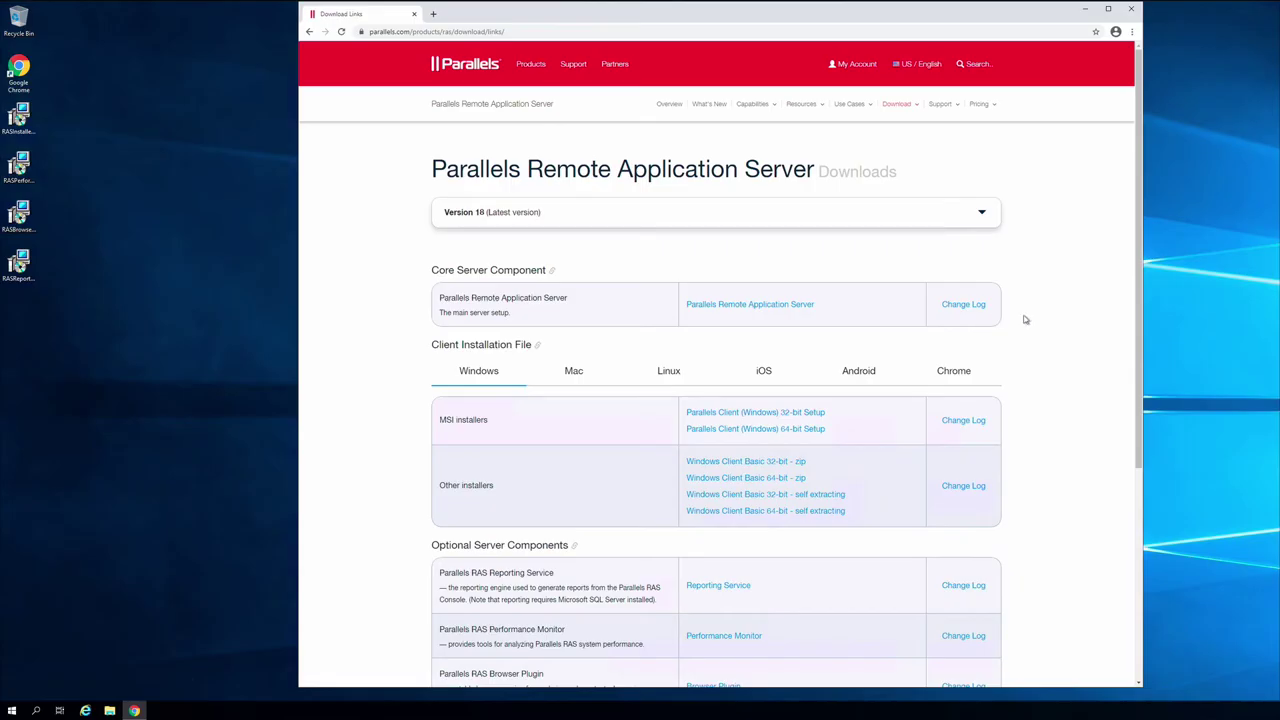
scroll(1134, 310, down, 1)
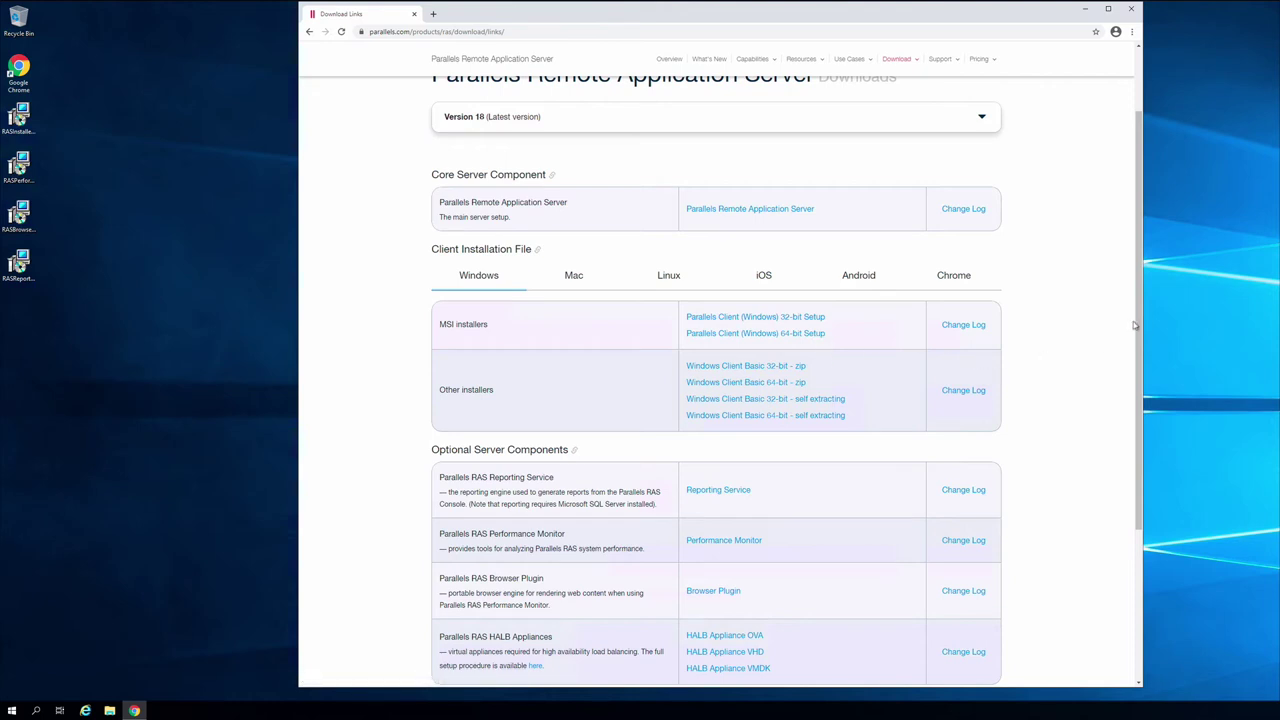
drag(1138, 330, 1136, 446)
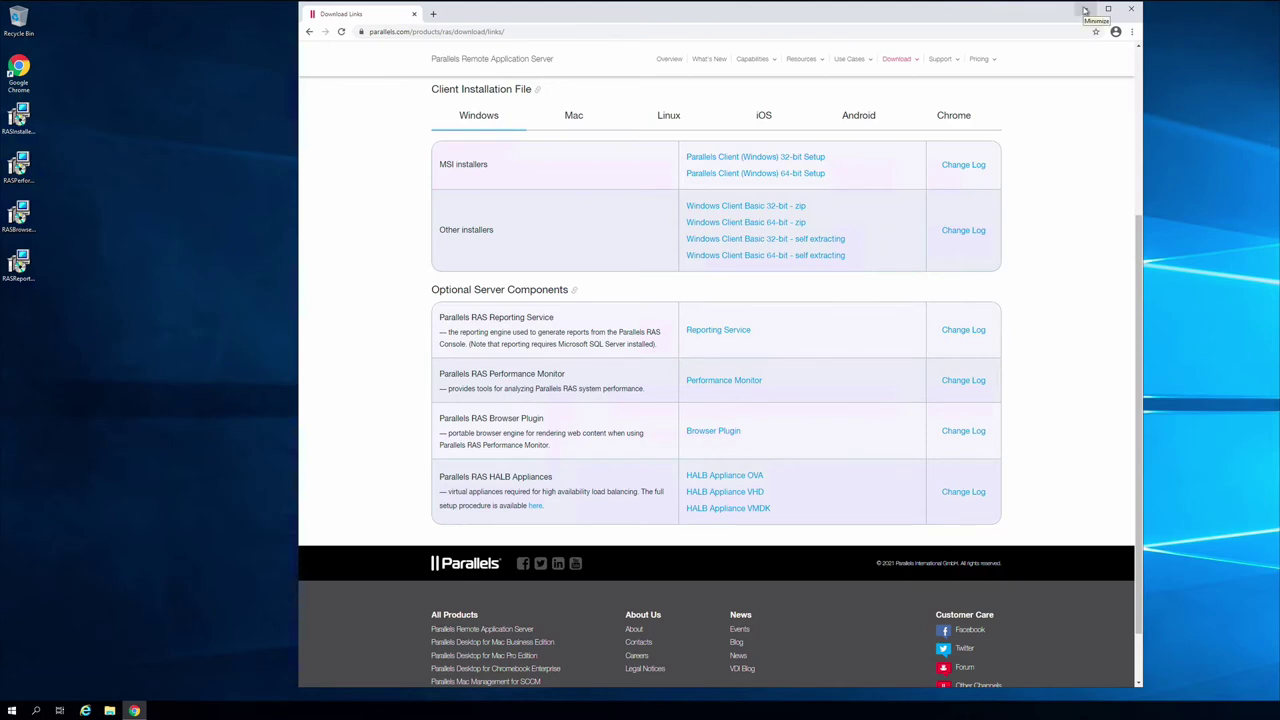
click(1085, 10)
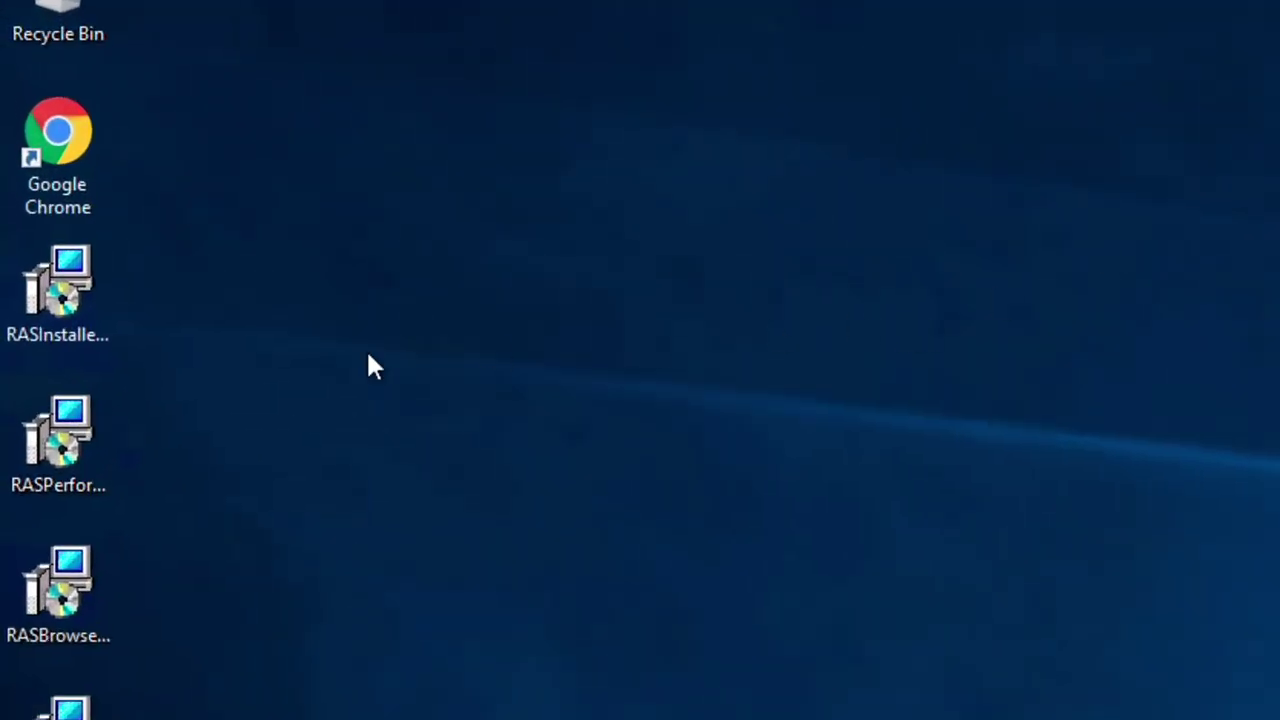
Step: Run RASInstaller, accept the licence terms and keep the default destination folder
double_click(97, 283)
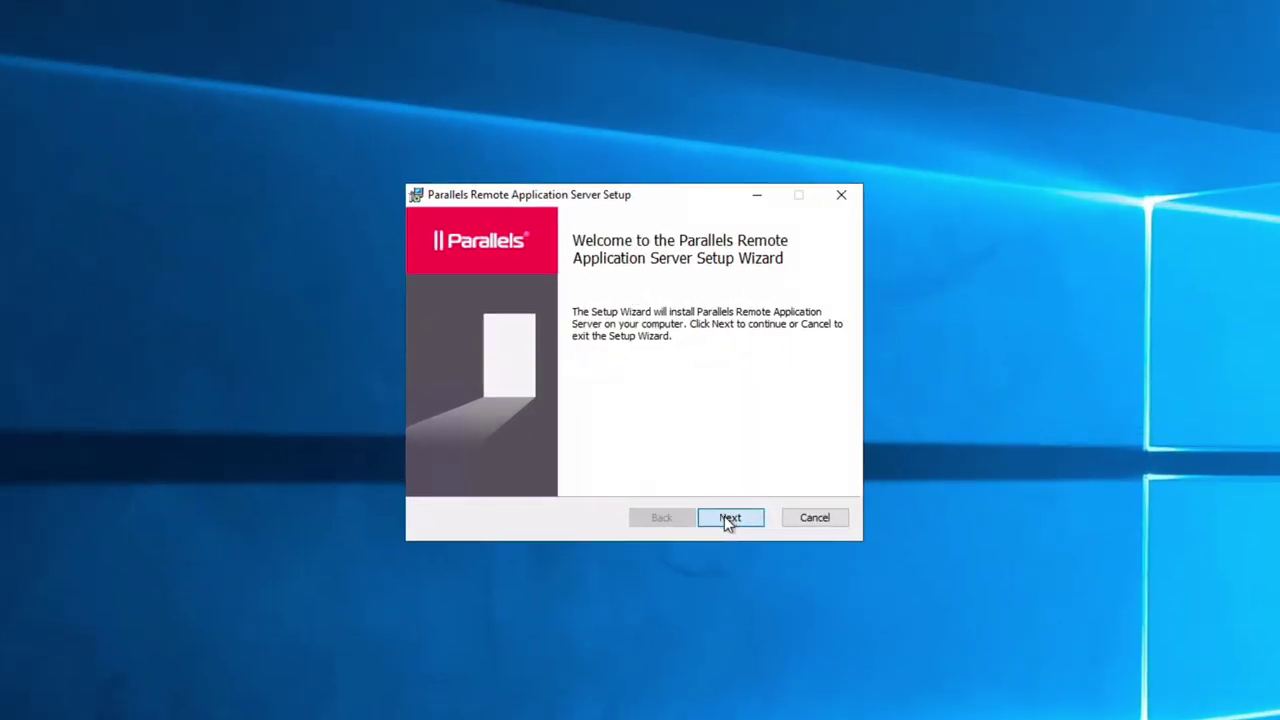
click(742, 530)
click(573, 476)
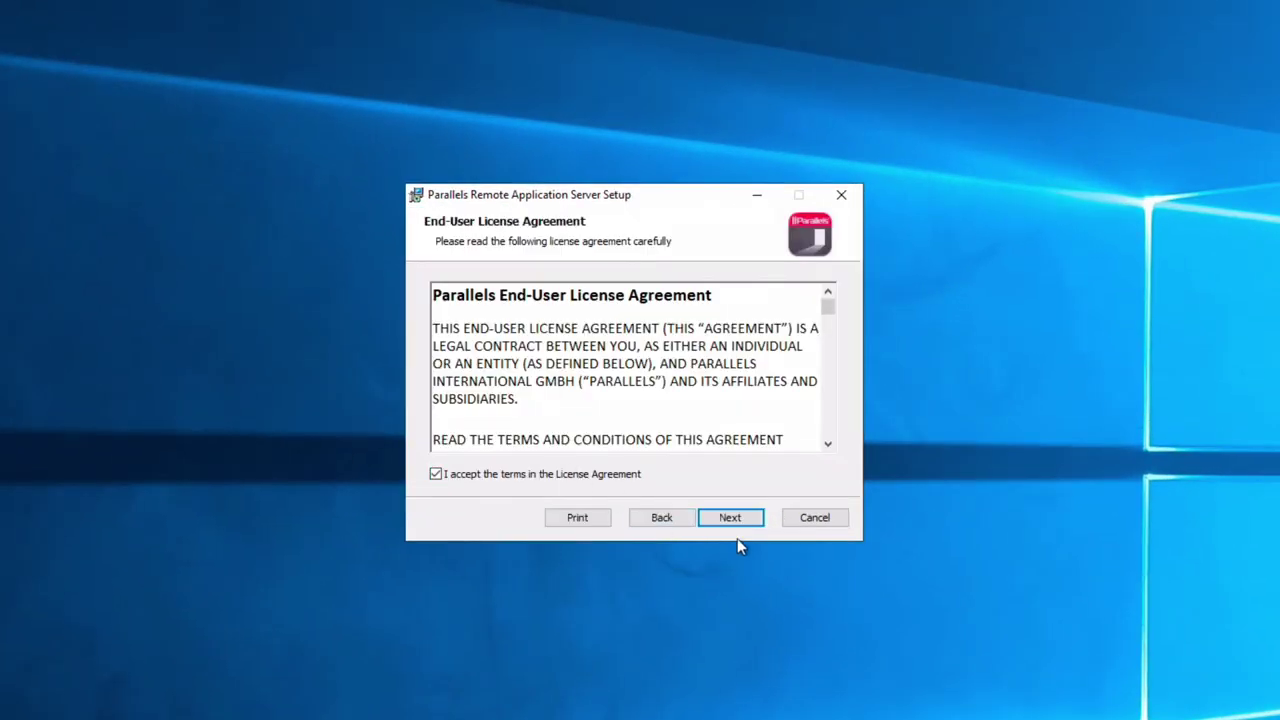
click(745, 523)
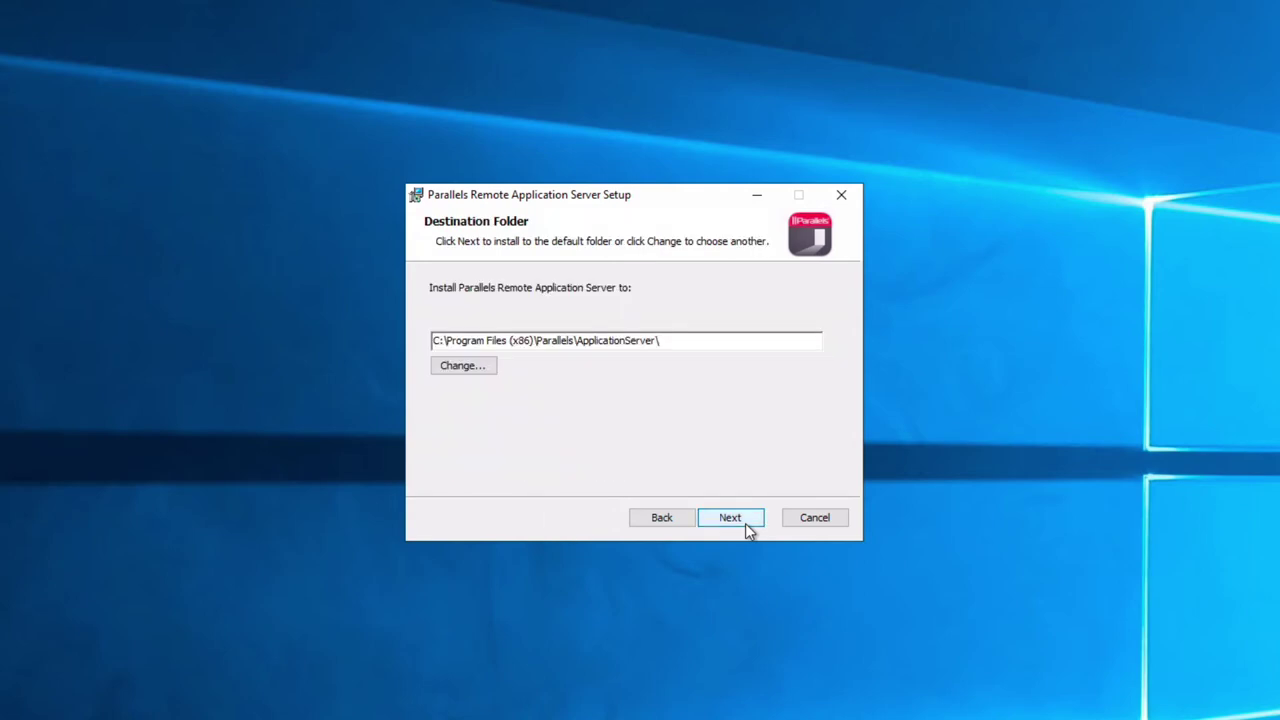
click(745, 523)
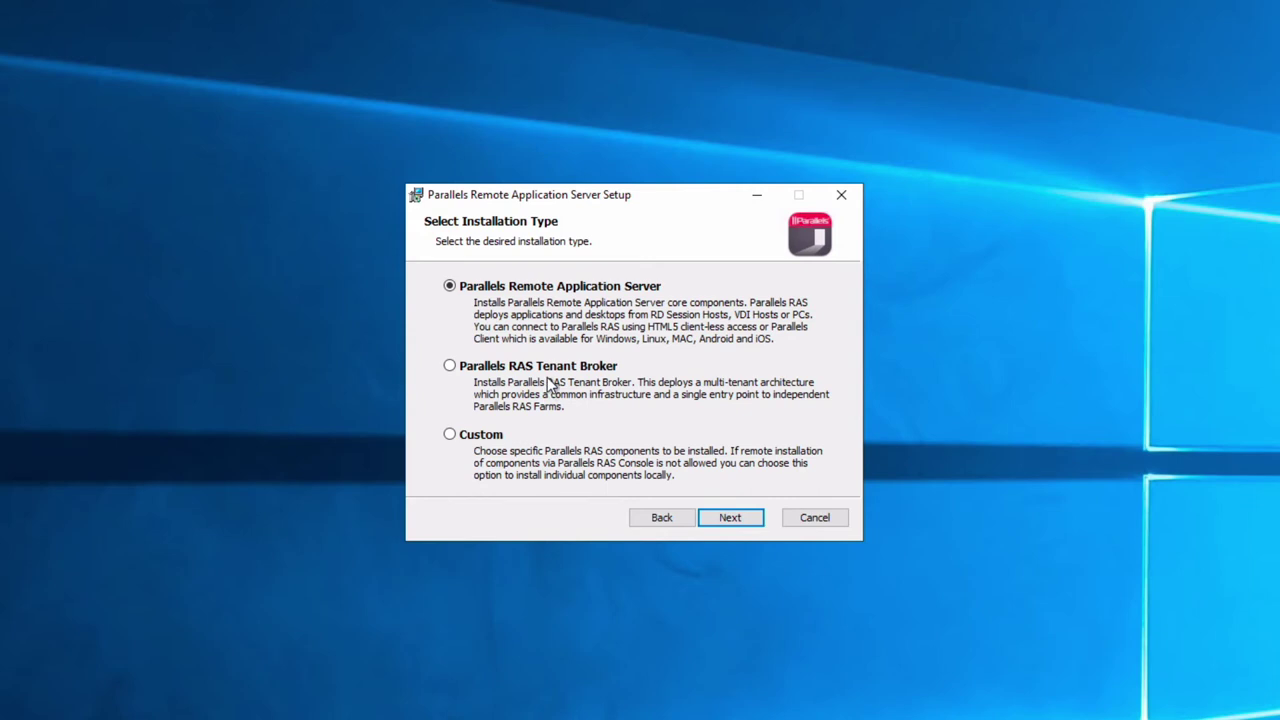
Step: Choose a Custom installation with Web Administration Service installed on the local hard drive
click(450, 436)
click(747, 517)
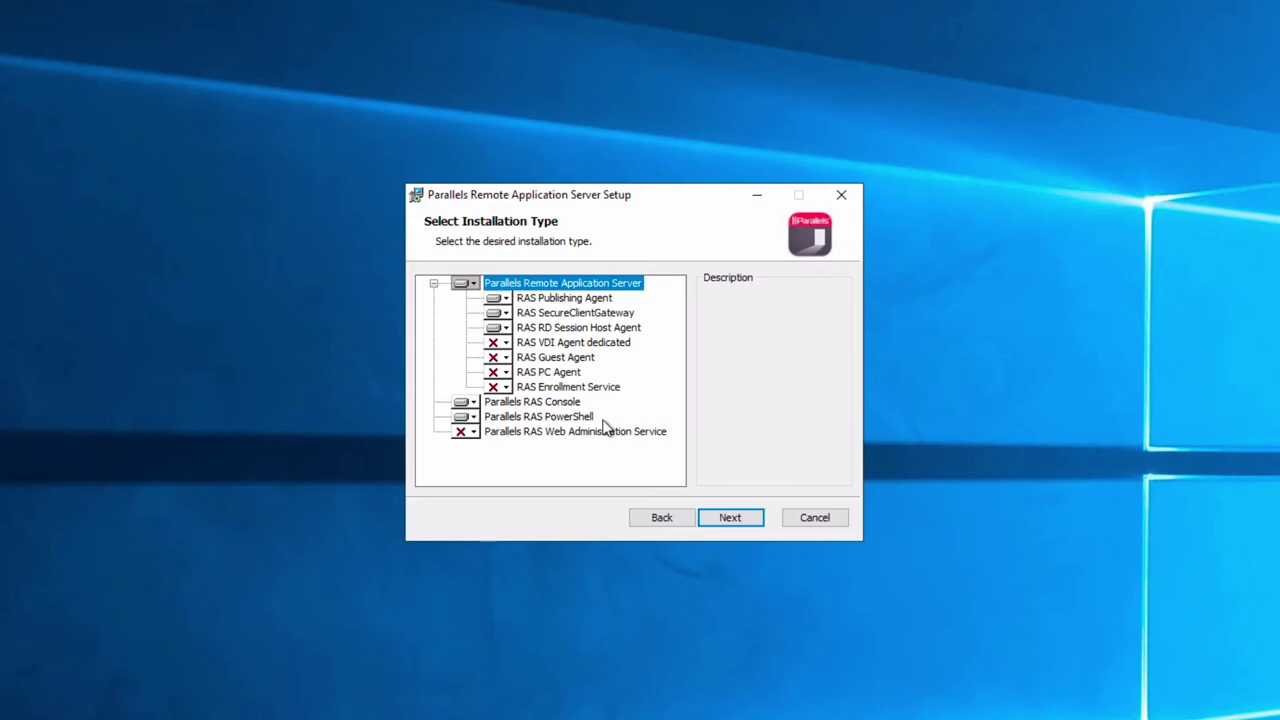
click(471, 435)
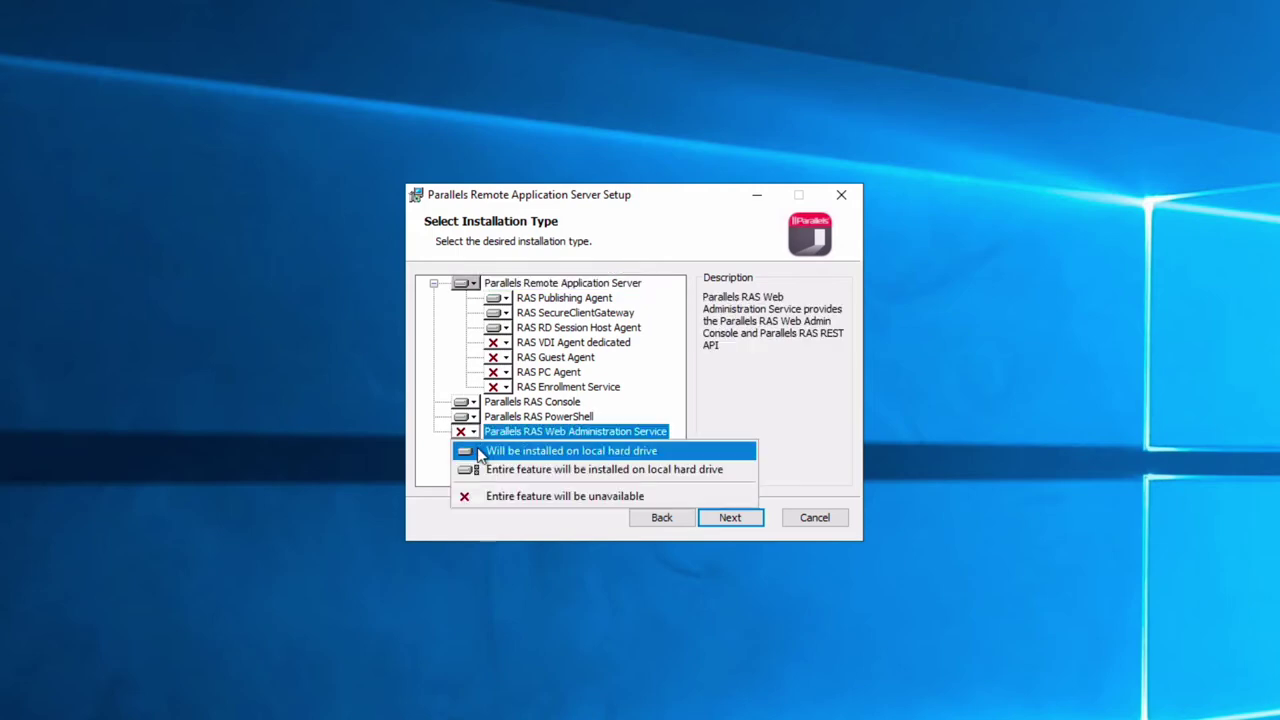
click(481, 452)
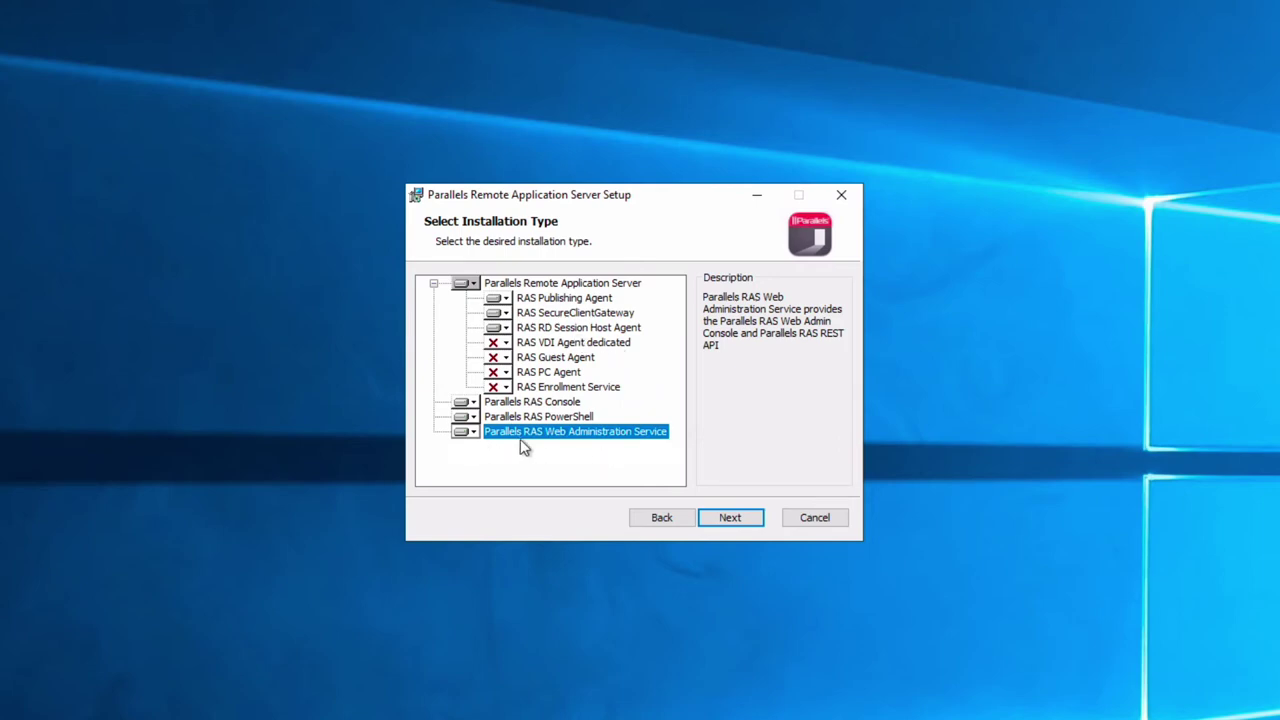
click(733, 520)
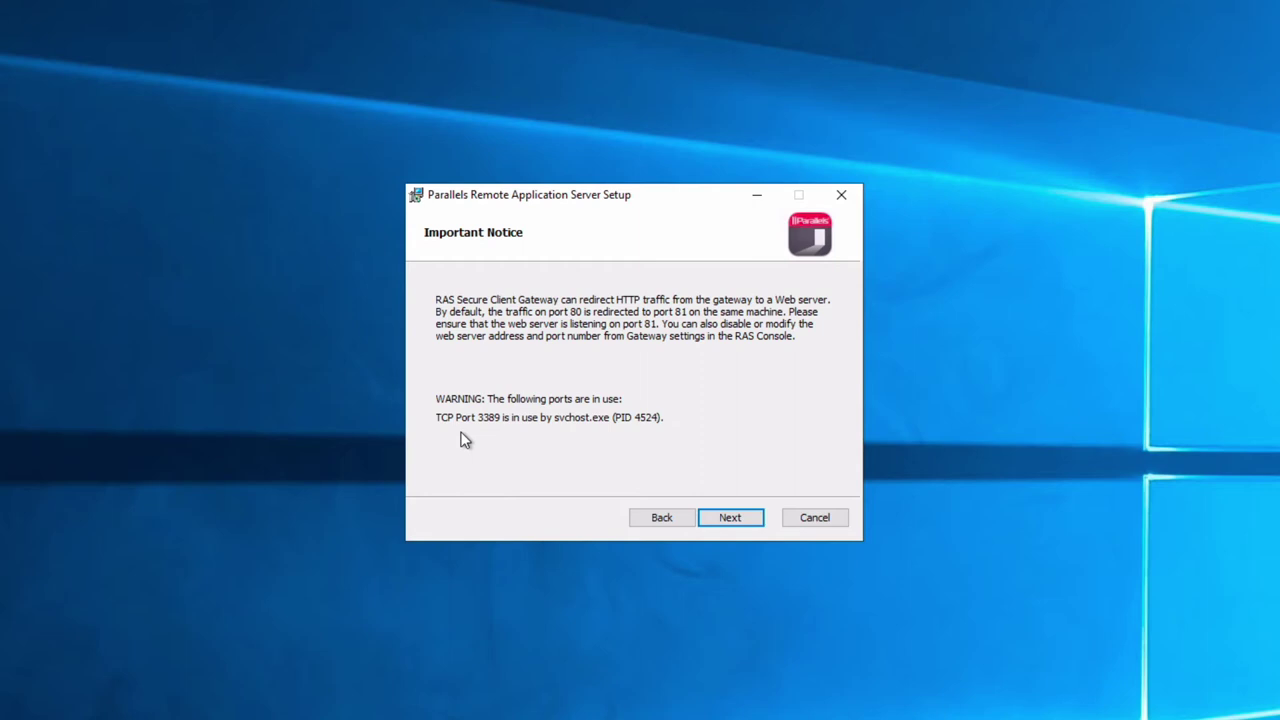
Step: Accept the TCP port 3389 notice and automatic firewall rules, and skip Single Sign-On
click(736, 522)
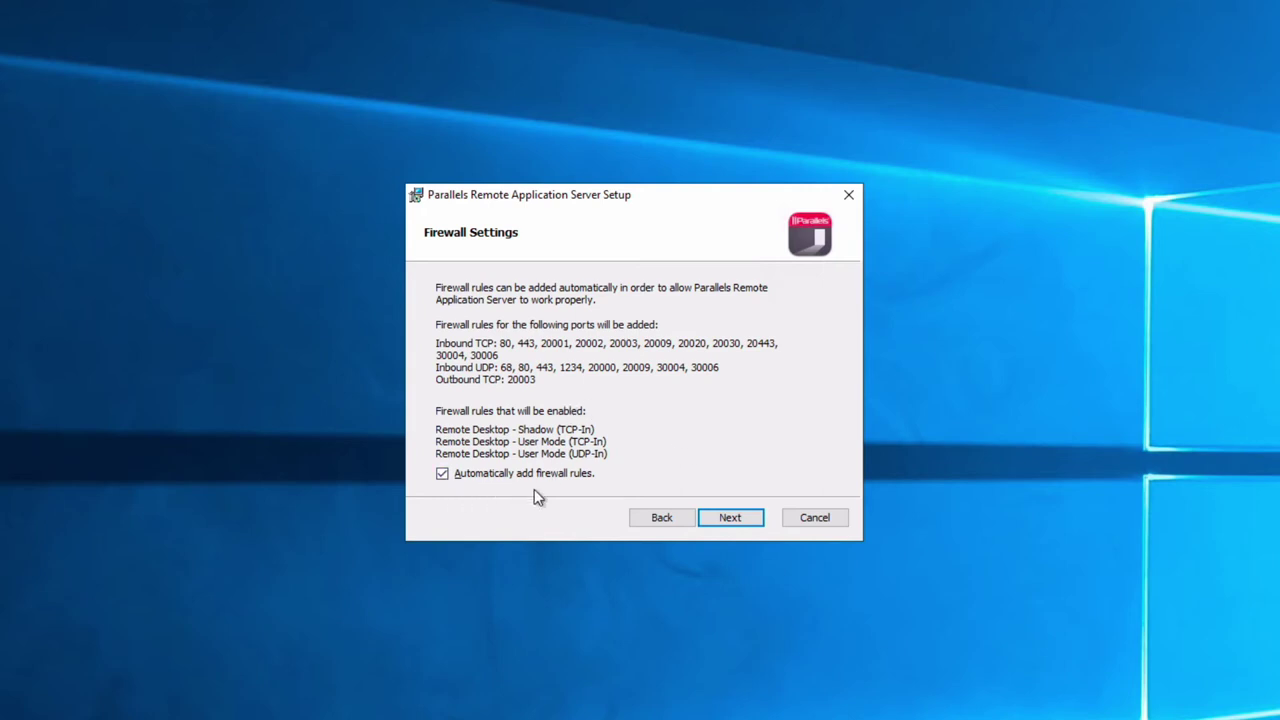
click(737, 518)
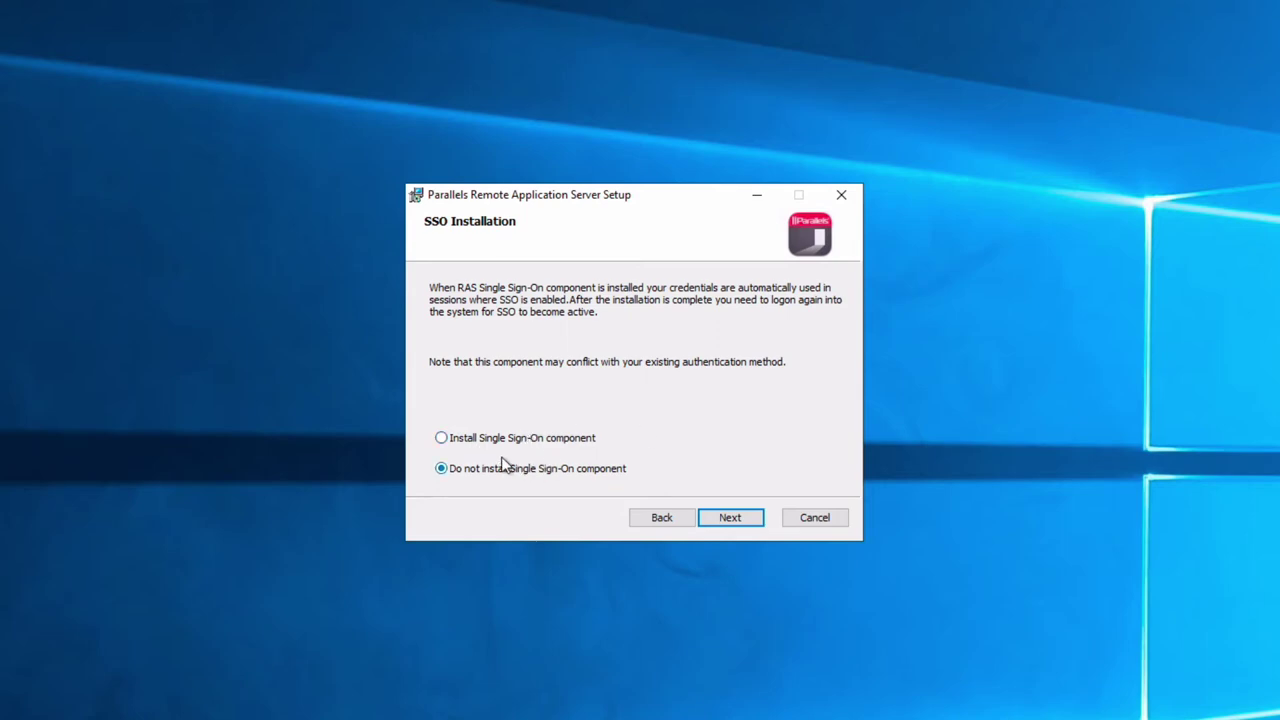
click(737, 521)
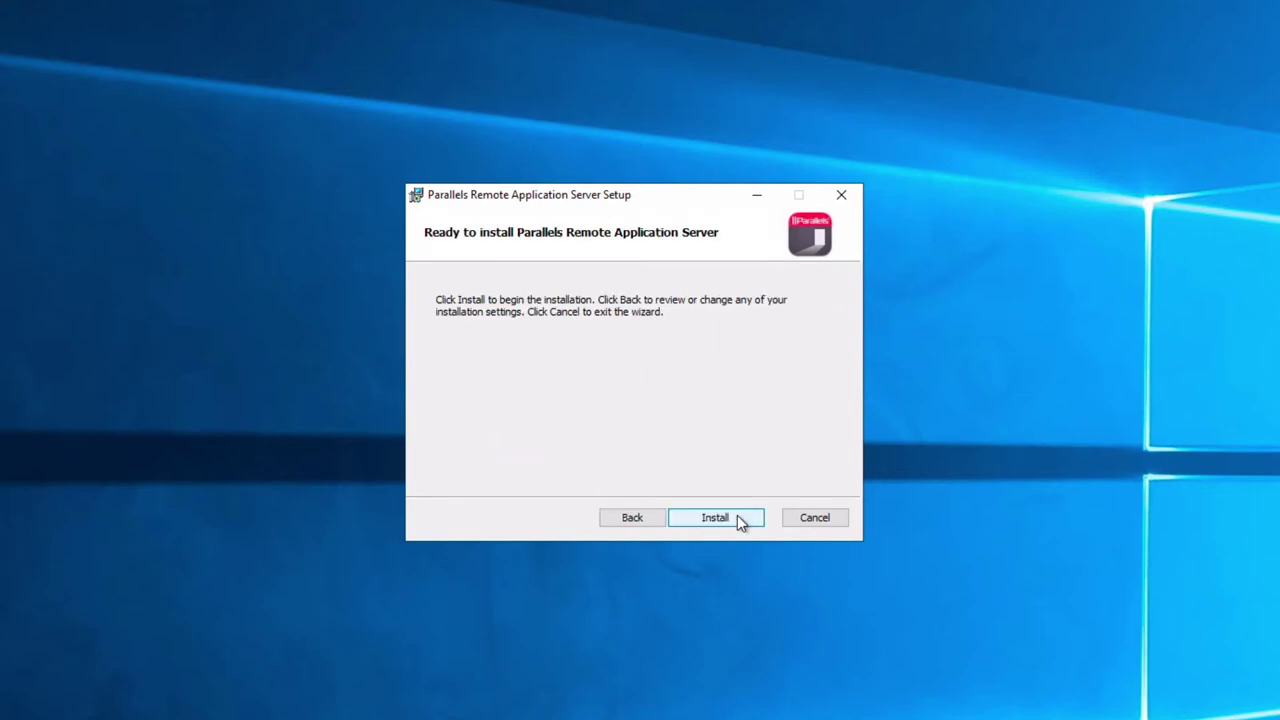
Step: Install Parallels Remote Application Server and finish the wizard without launching the console
click(725, 516)
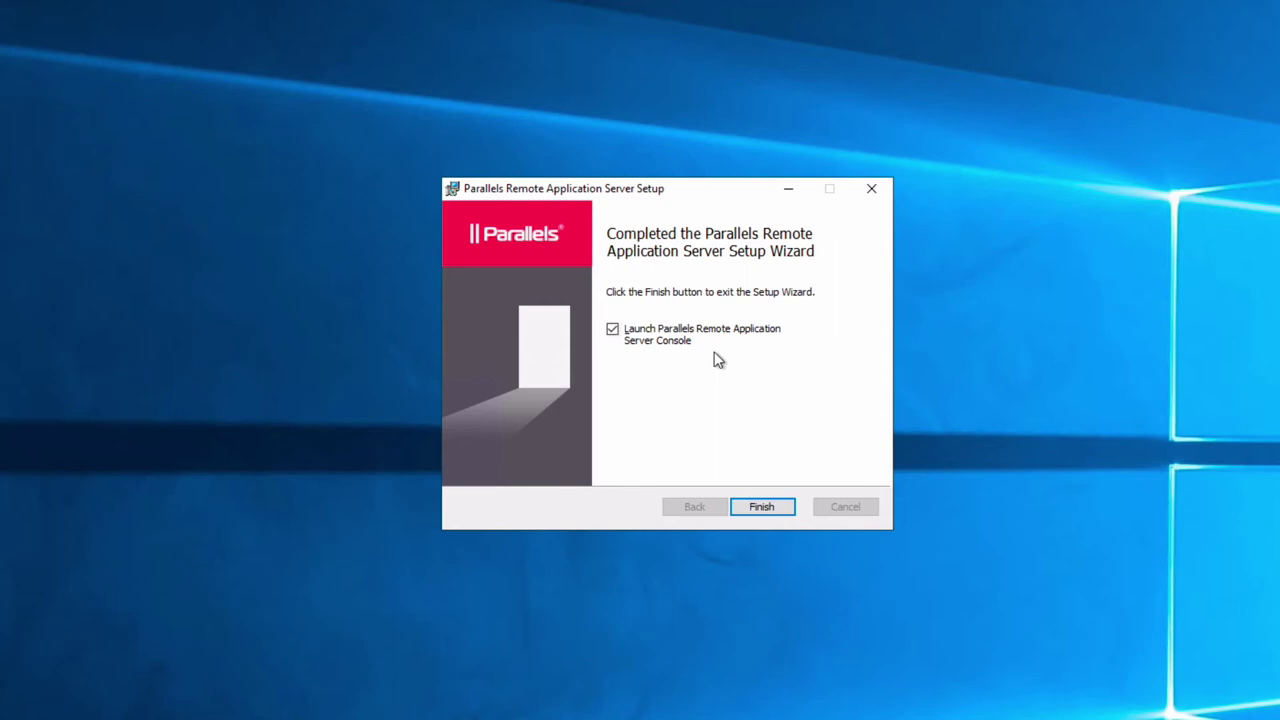
click(612, 329)
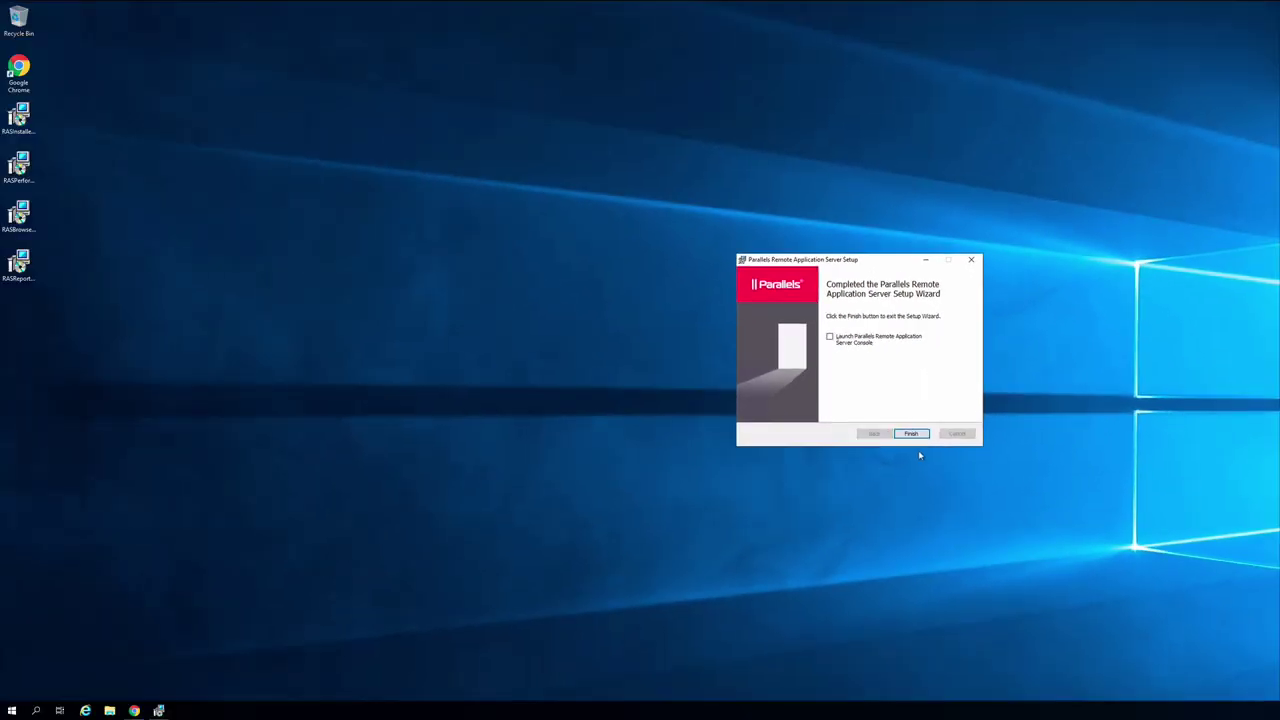
click(911, 433)
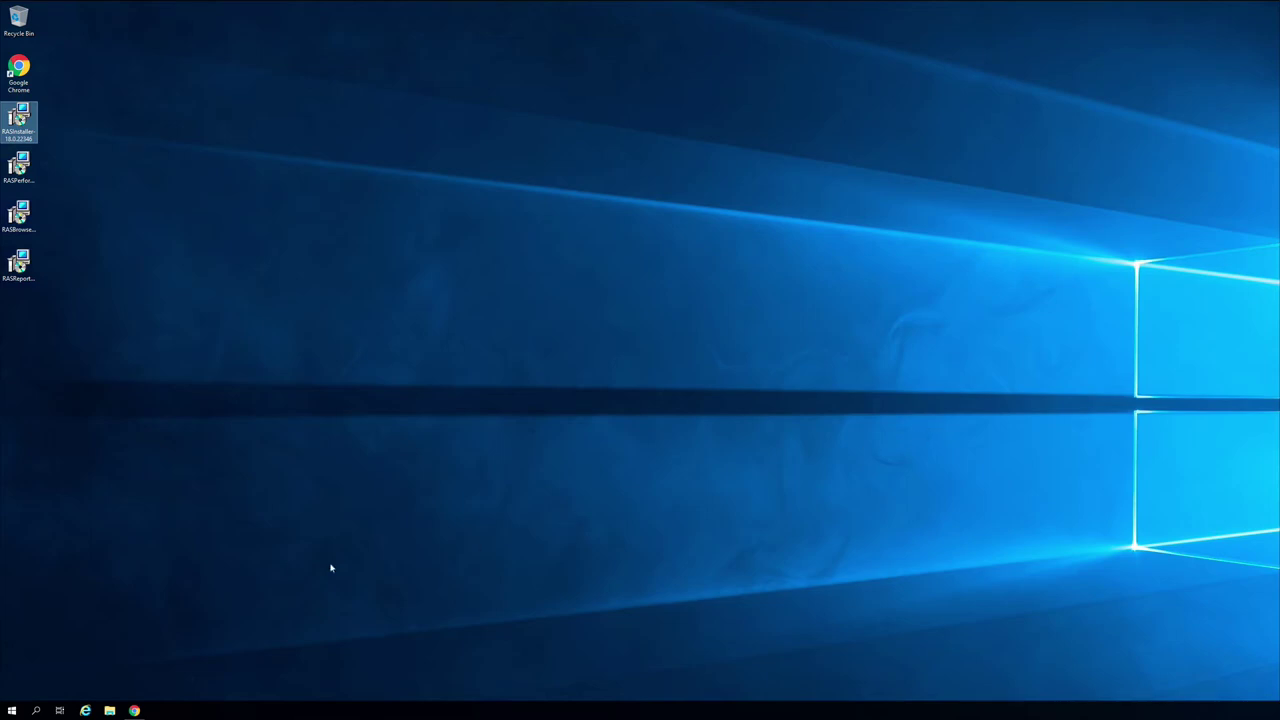
Step: Pin the Parallels Remote Application Server console to the taskbar from the Start menu
click(12, 710)
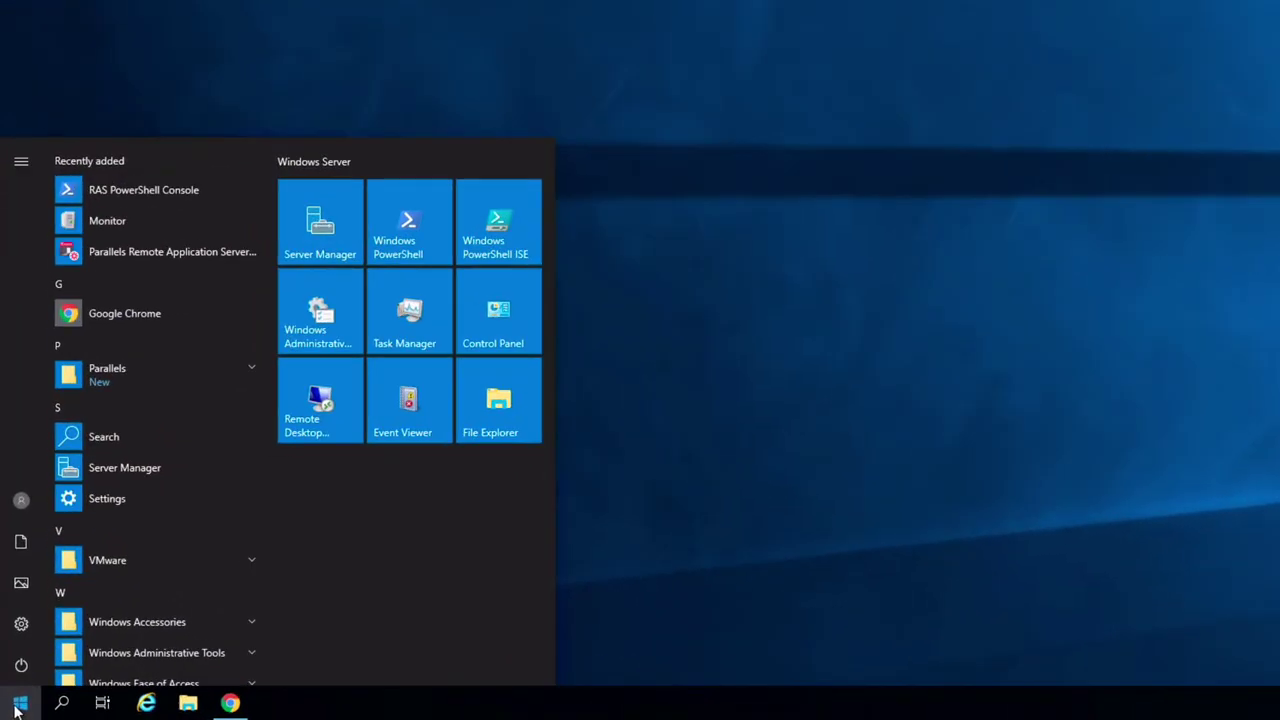
right_click(155, 251)
mouse_move(205, 301)
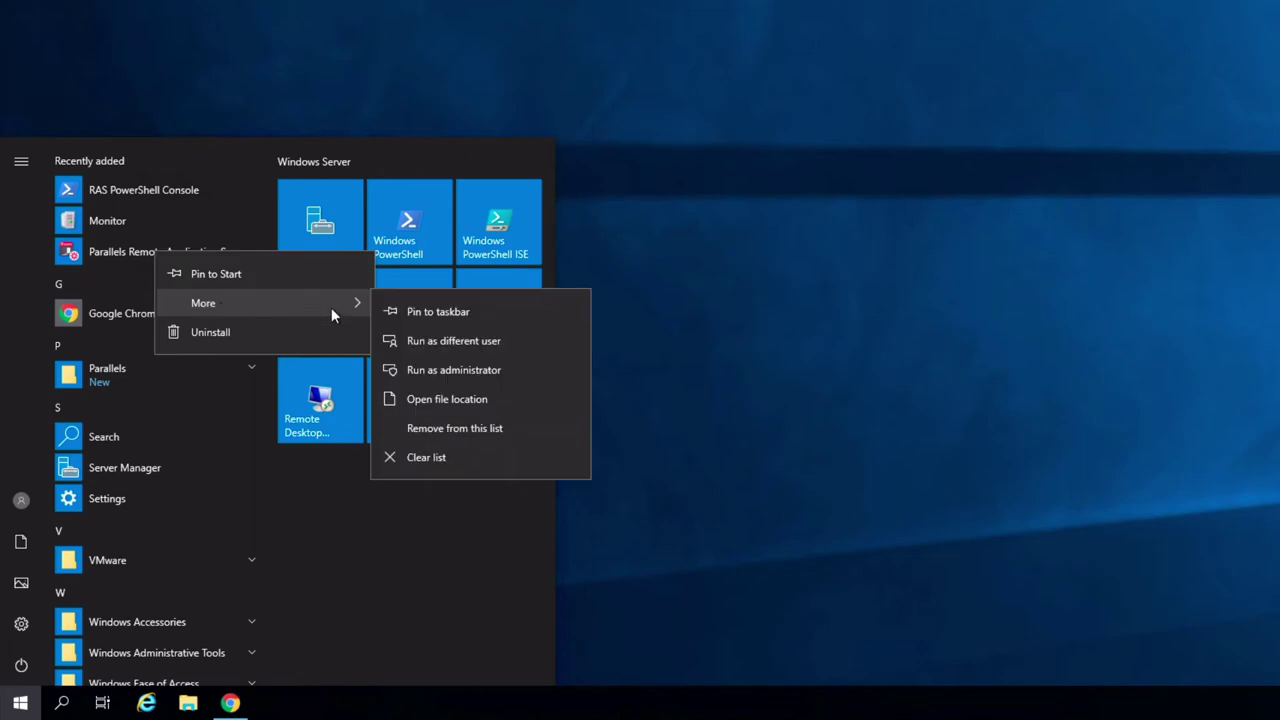
click(421, 315)
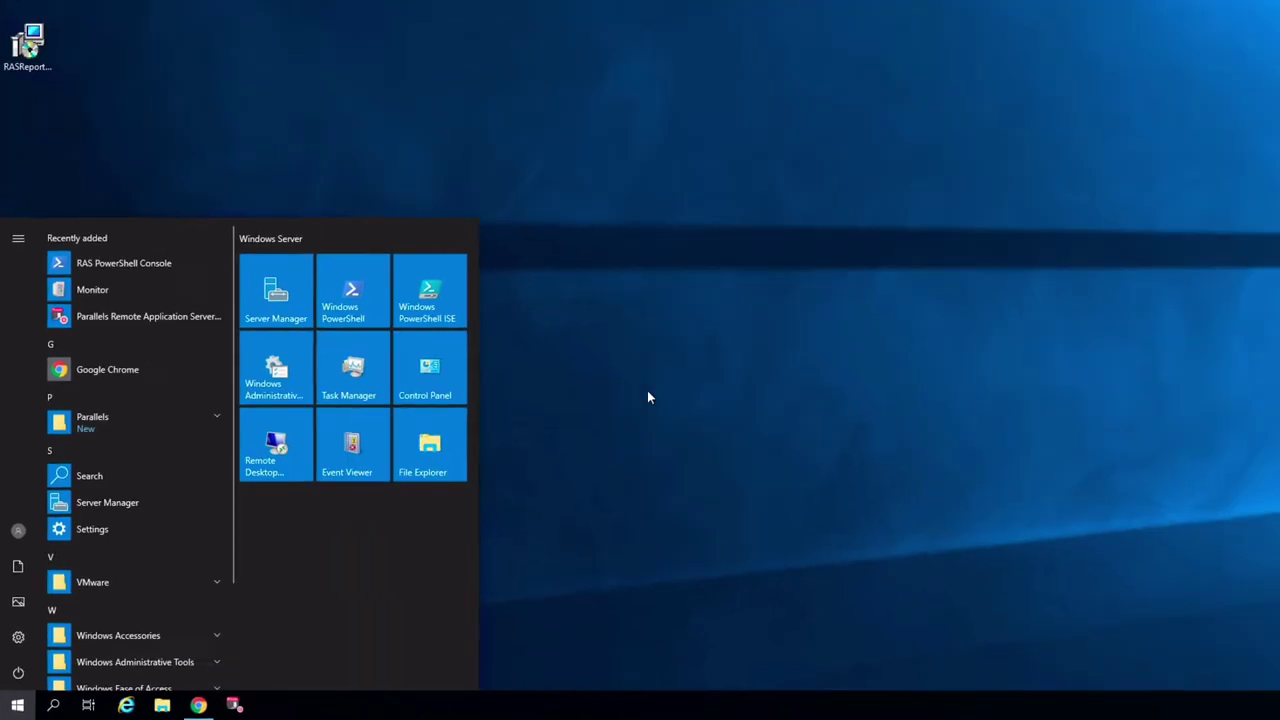
click(752, 354)
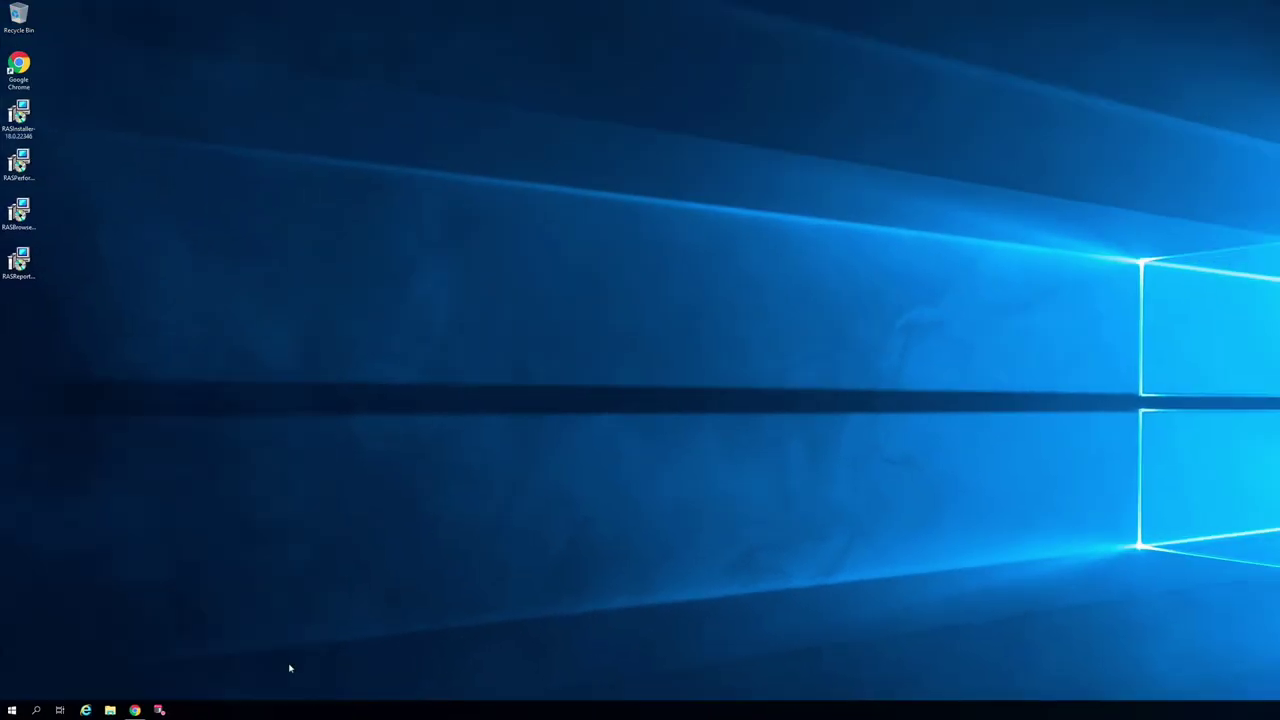
Step: Launch the RAS console and connect to farm Localhost with friendly name MyFarm
click(160, 710)
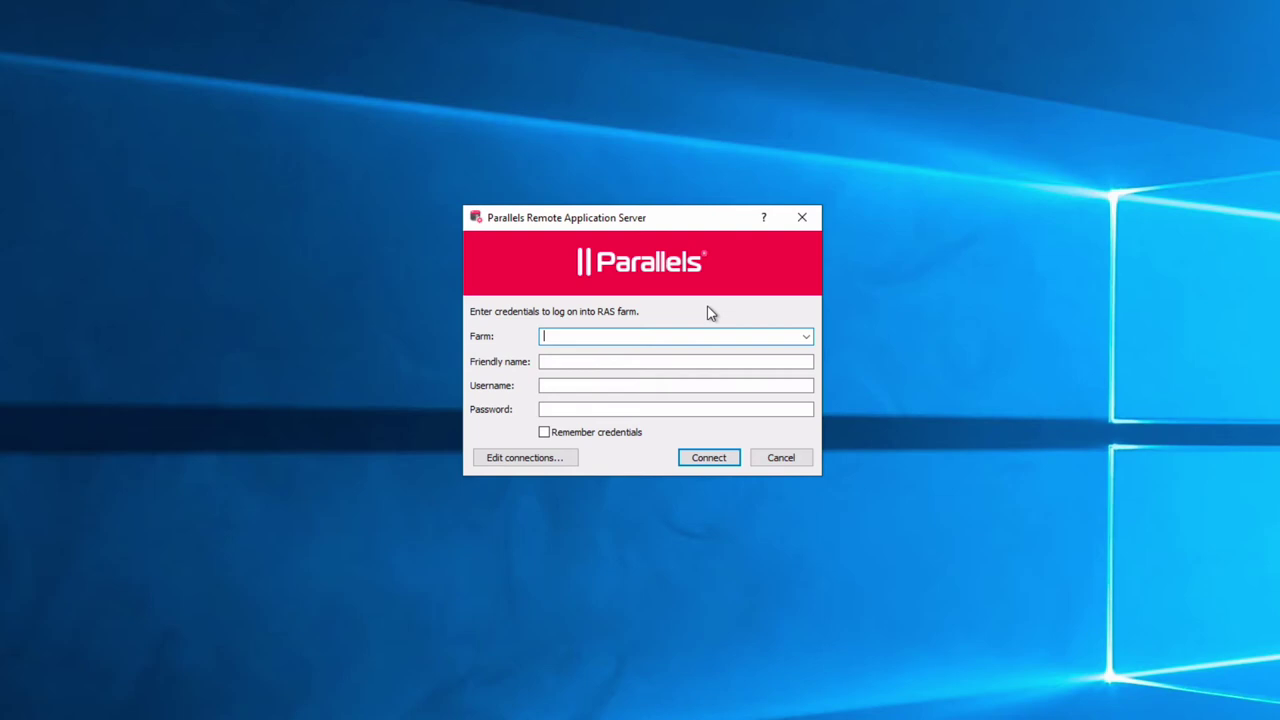
text(Localhost)
key(Tab)
text(MyFarm)
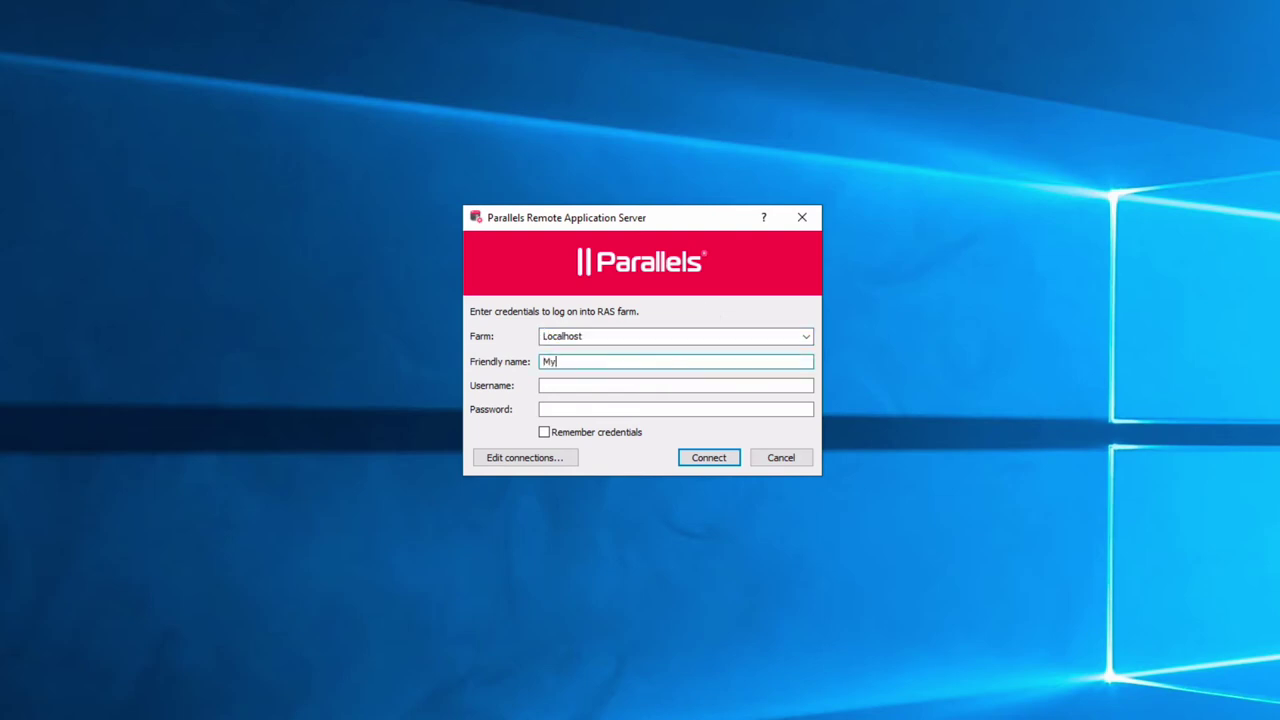
key(Tab)
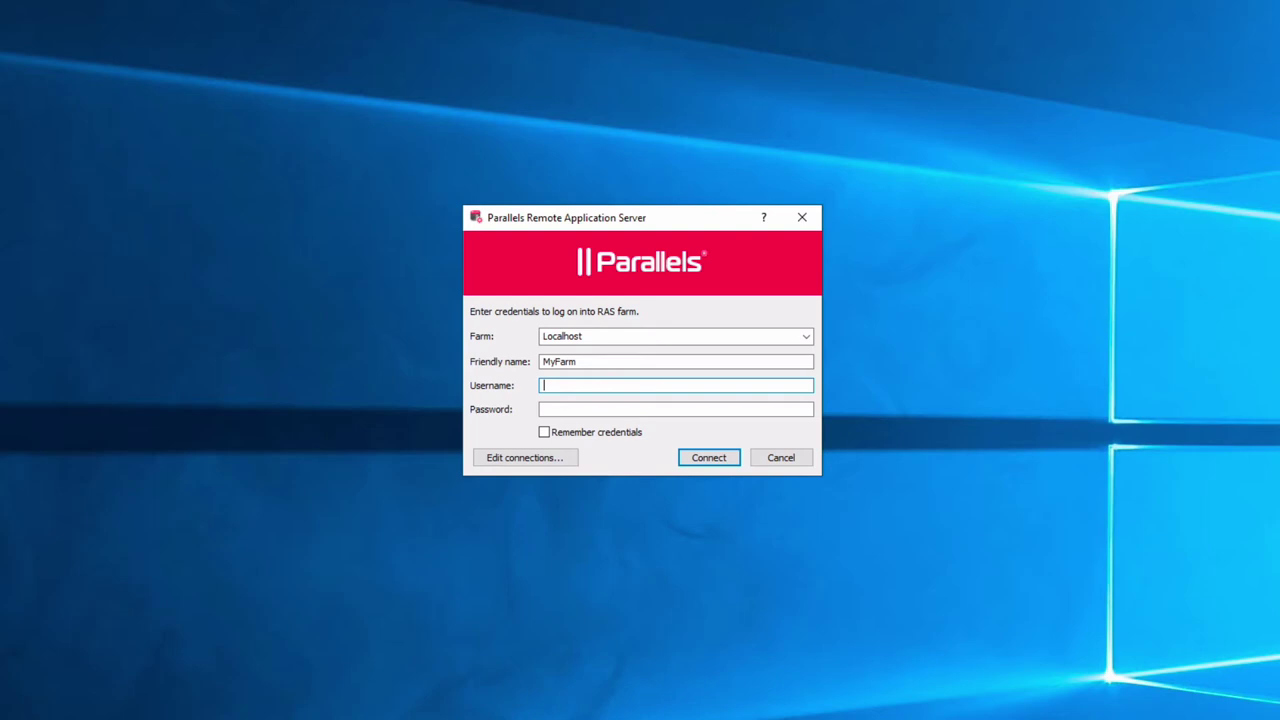
Step: Enter the administrator username and password, remember the credentials, and connect
text(administrator@praslab)
key(Tab)
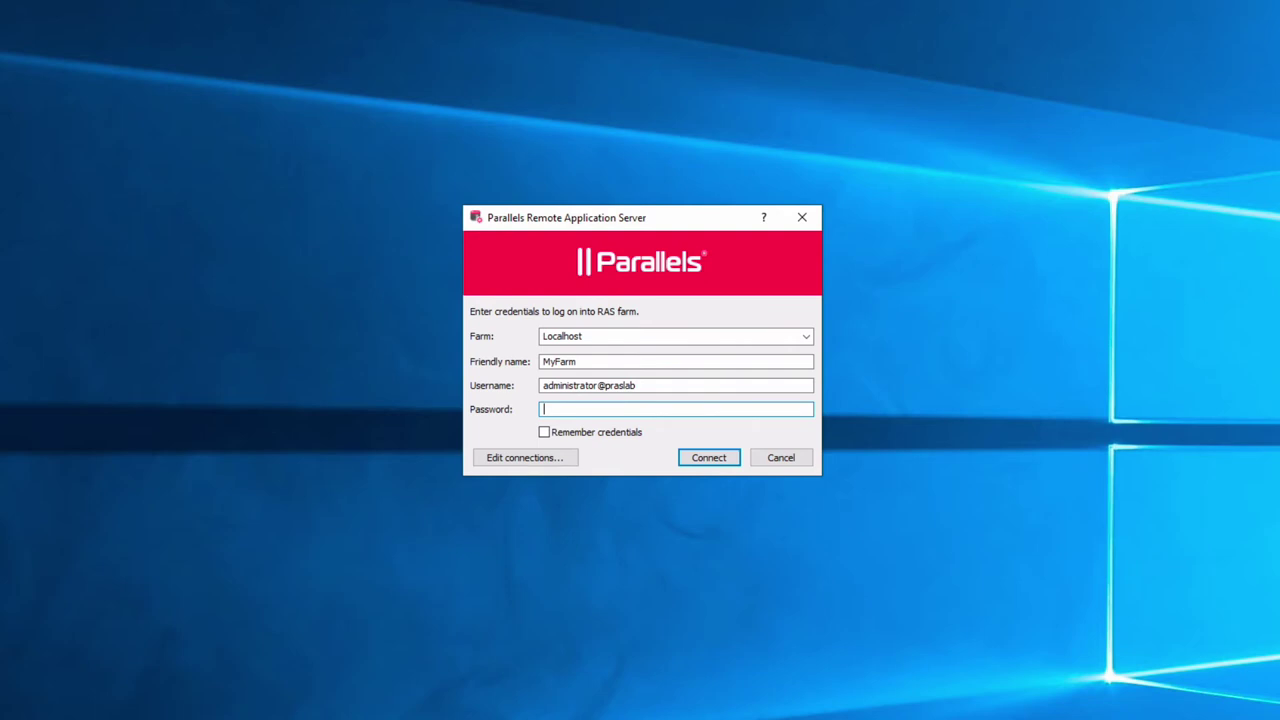
text(************)
click(544, 433)
click(544, 433)
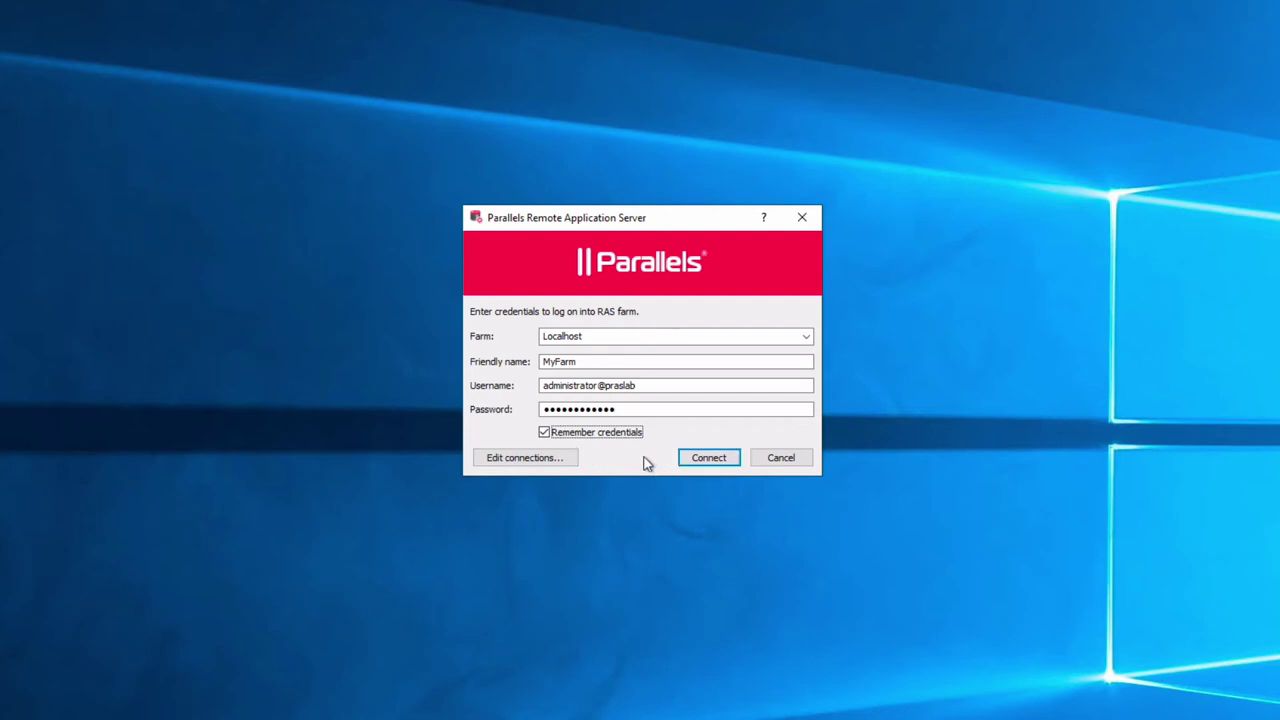
click(714, 463)
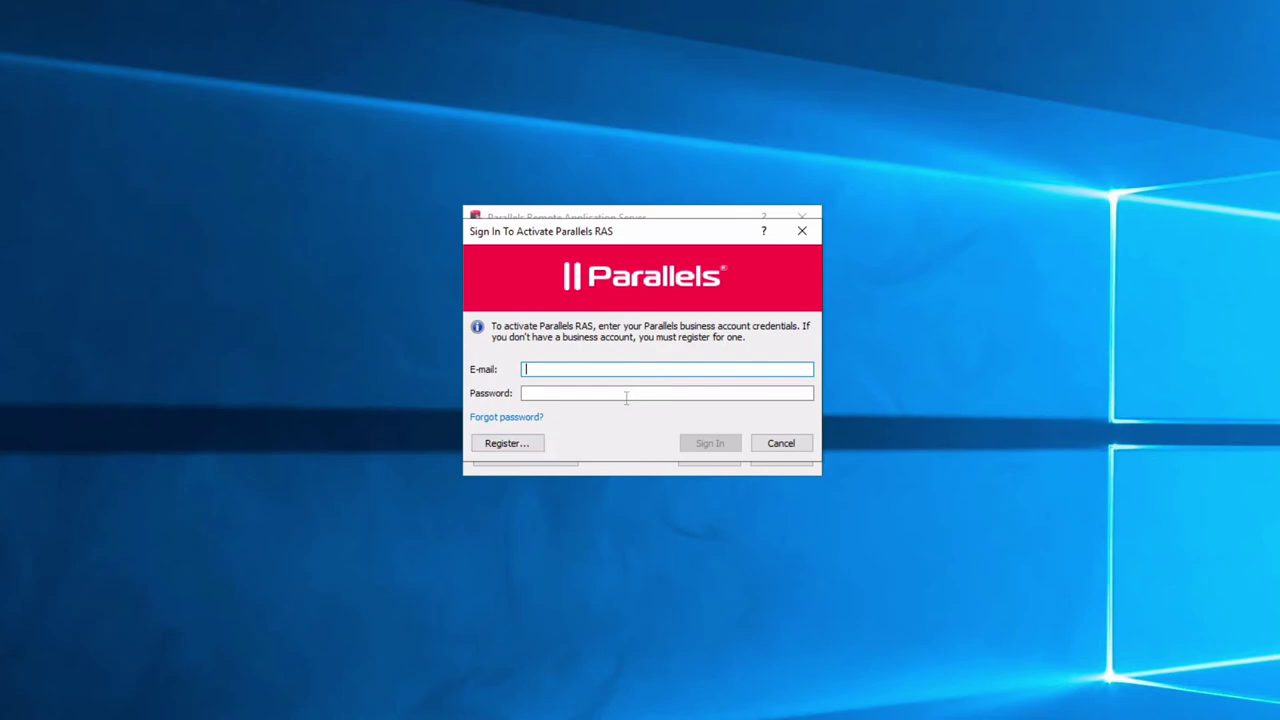
Step: Skip account registration and sign in with the business account's e-mail and password
click(507, 444)
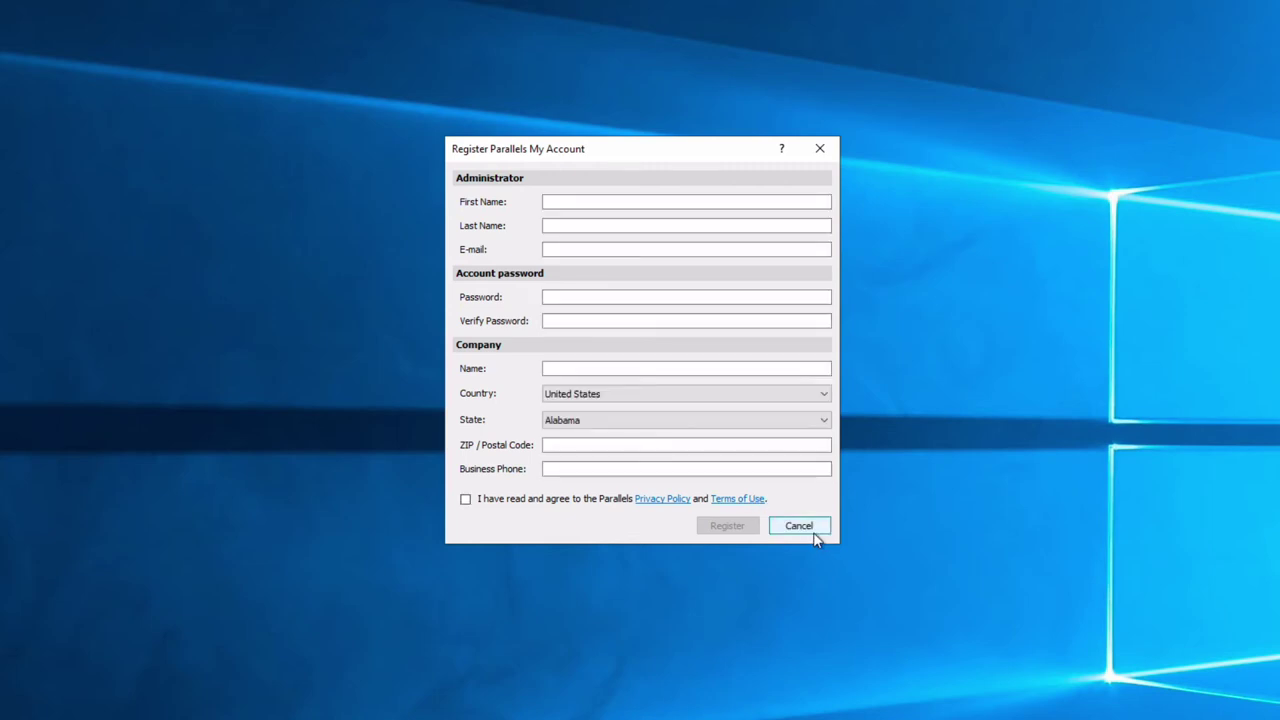
click(800, 526)
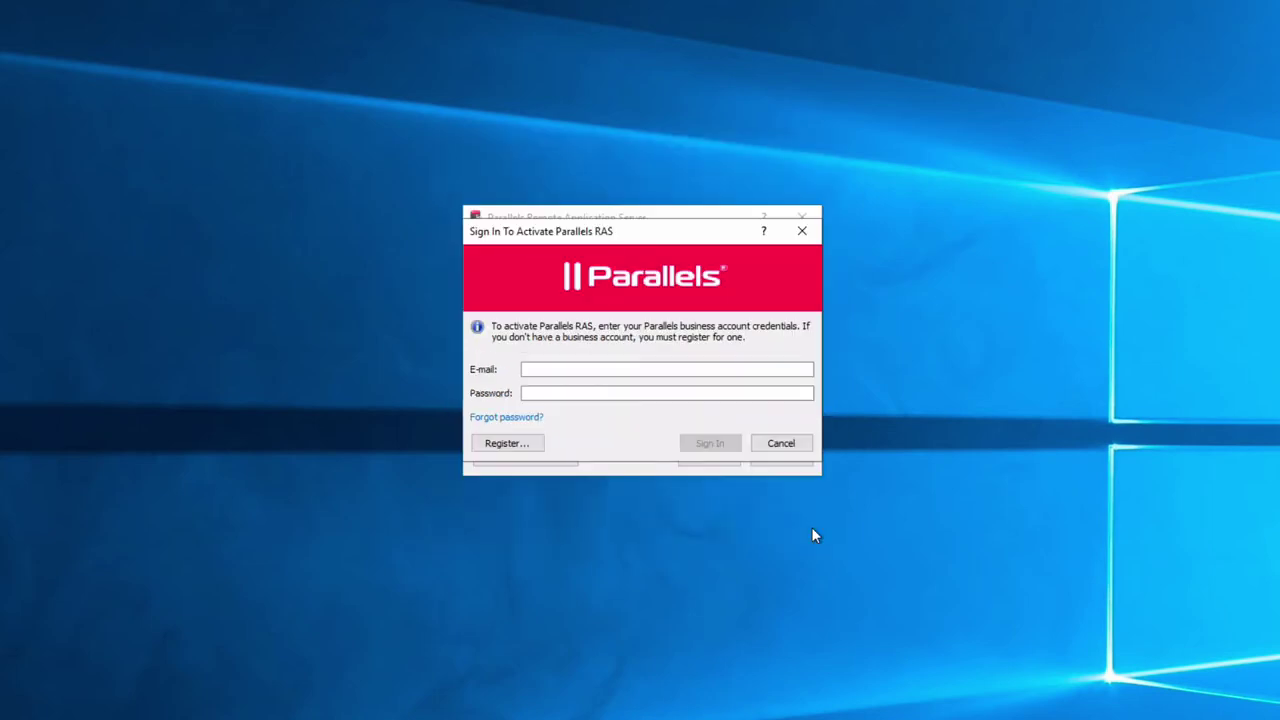
click(595, 370)
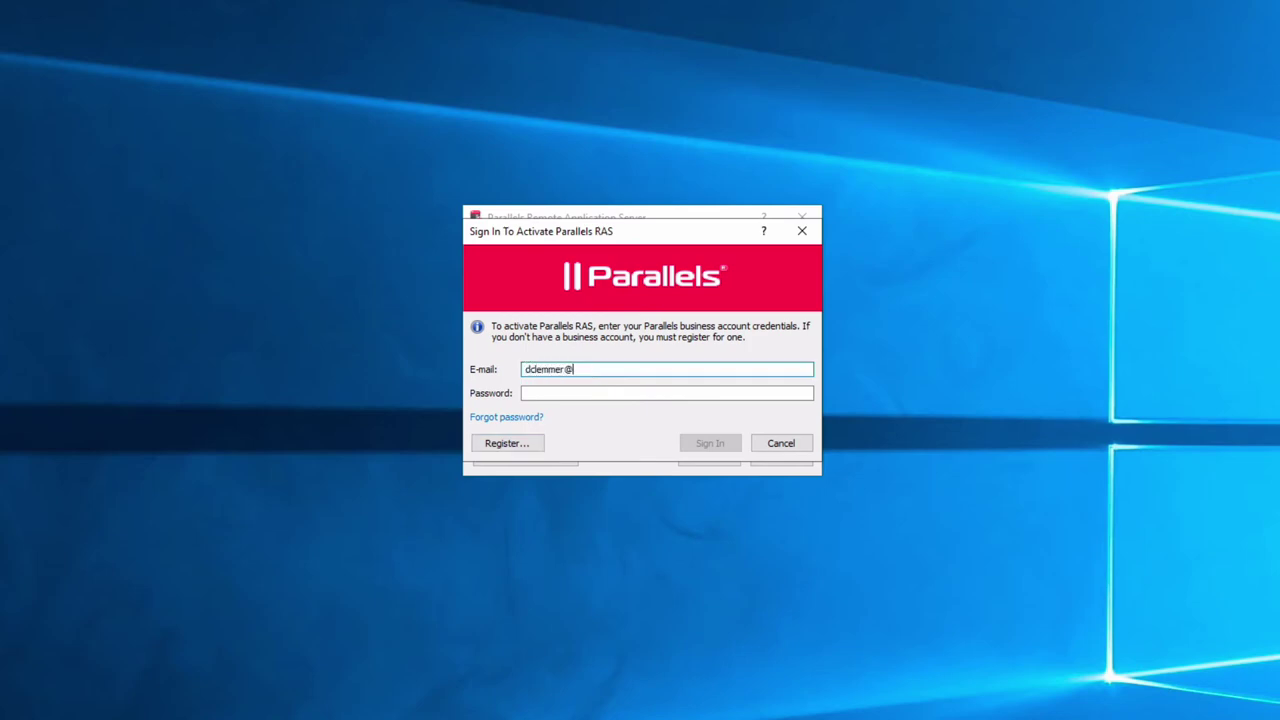
key(Tab)
text(p*******)
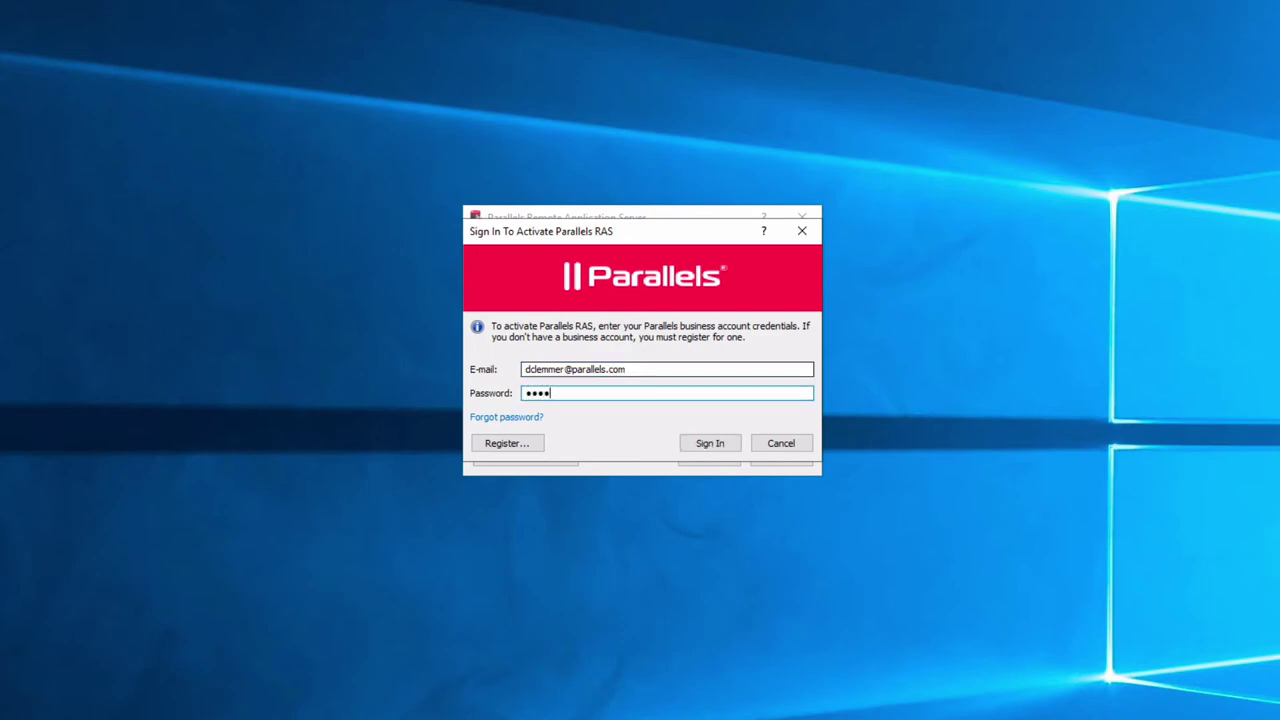
click(693, 441)
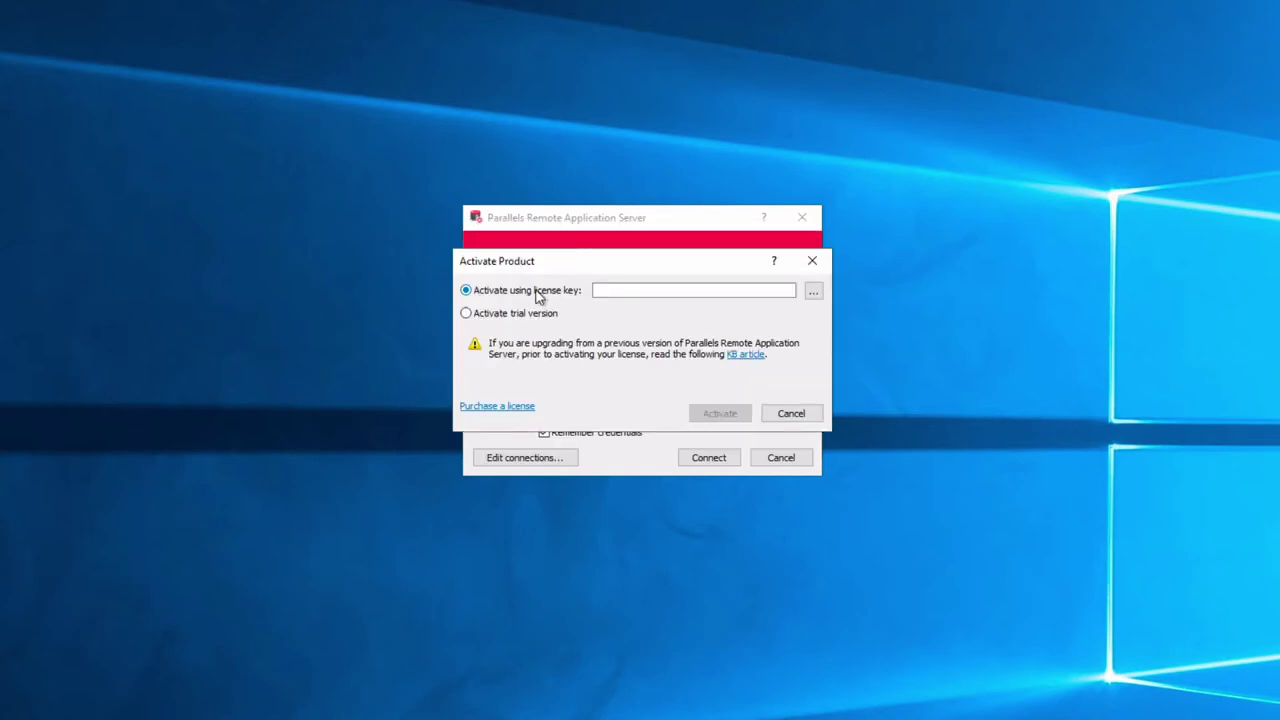
Step: Activate the Parallels RAS trial version and acknowledge the successful activation
click(466, 313)
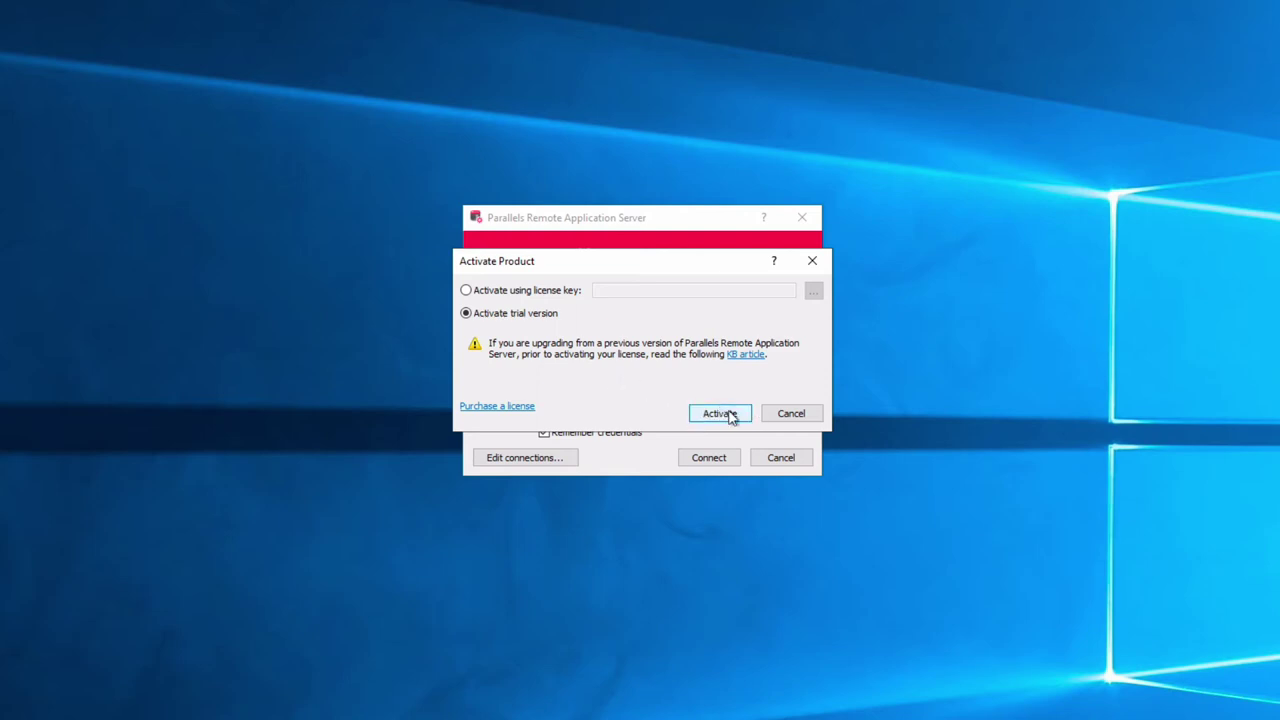
click(725, 416)
click(725, 416)
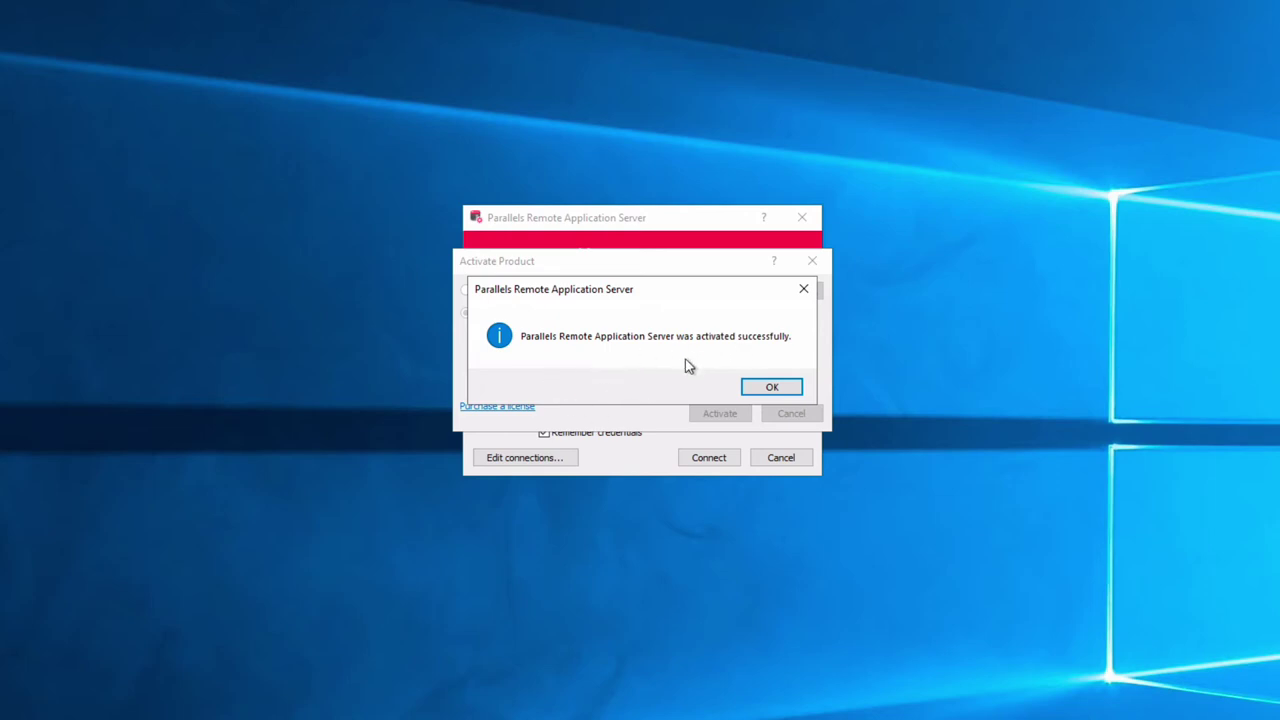
click(774, 388)
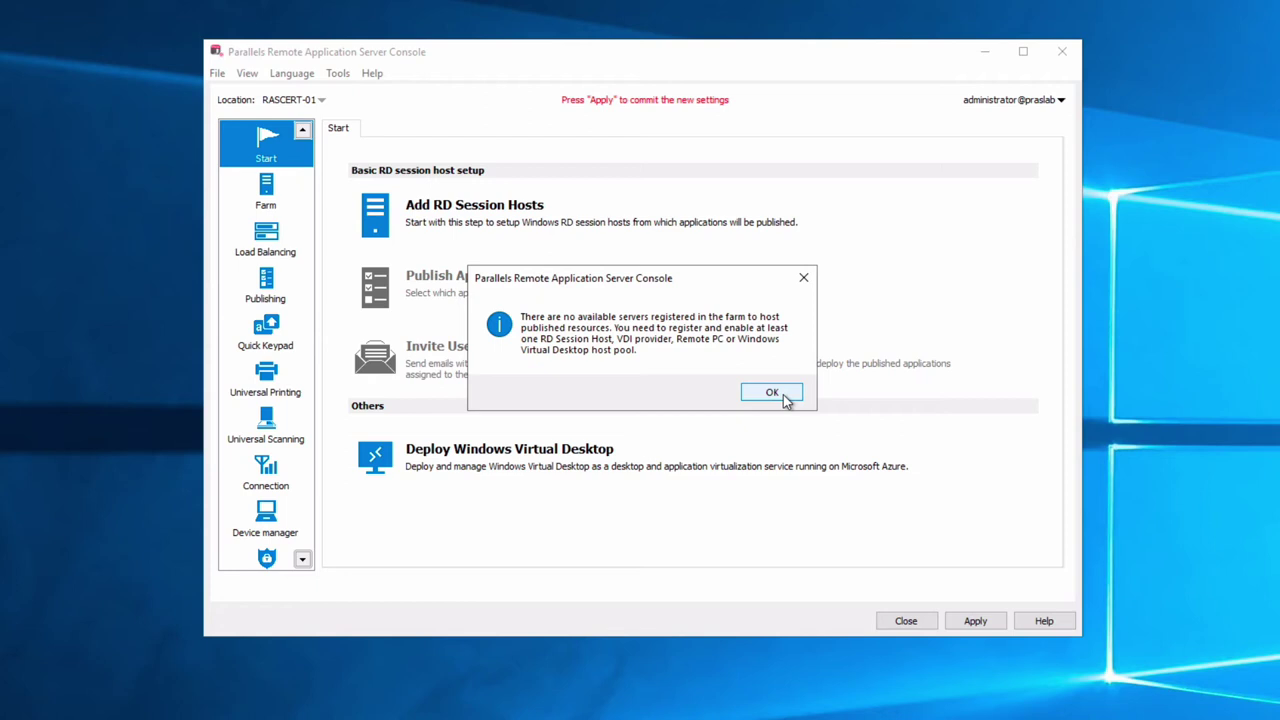
Step: Dismiss the no-servers warning, enlarge the console window, and show the Farm view
click(784, 396)
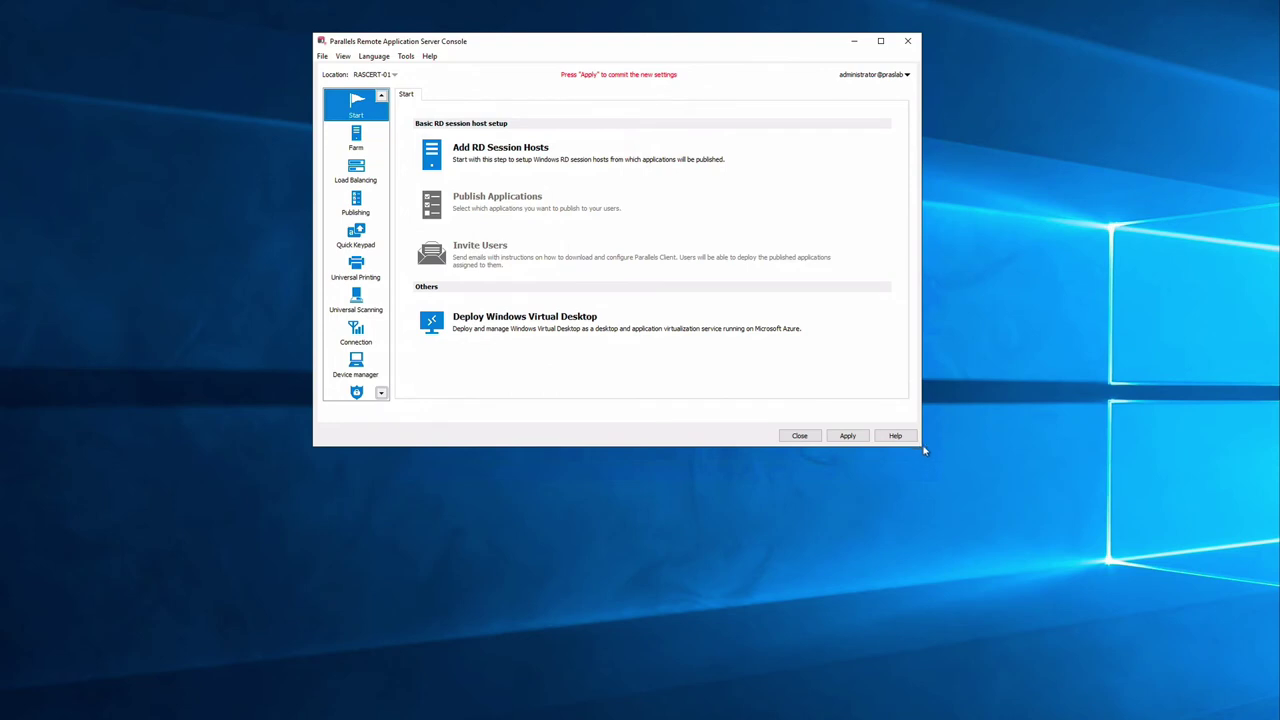
drag(1124, 621, 1227, 685)
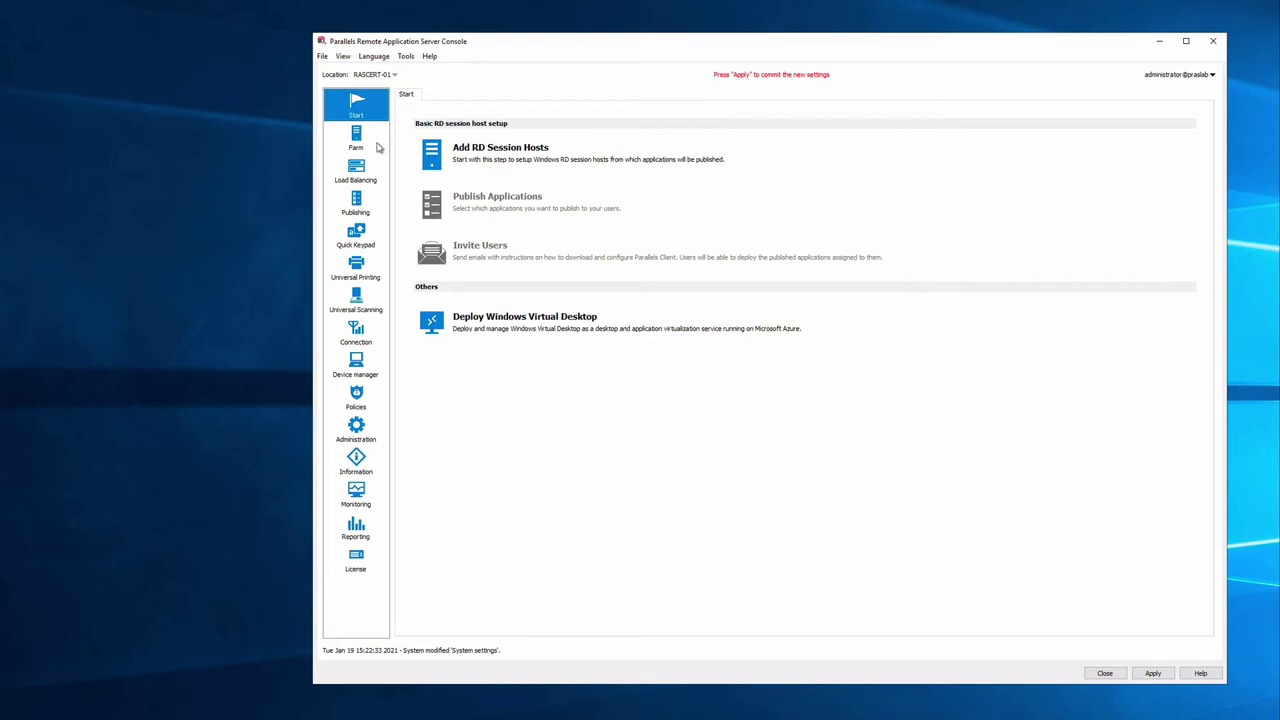
click(366, 137)
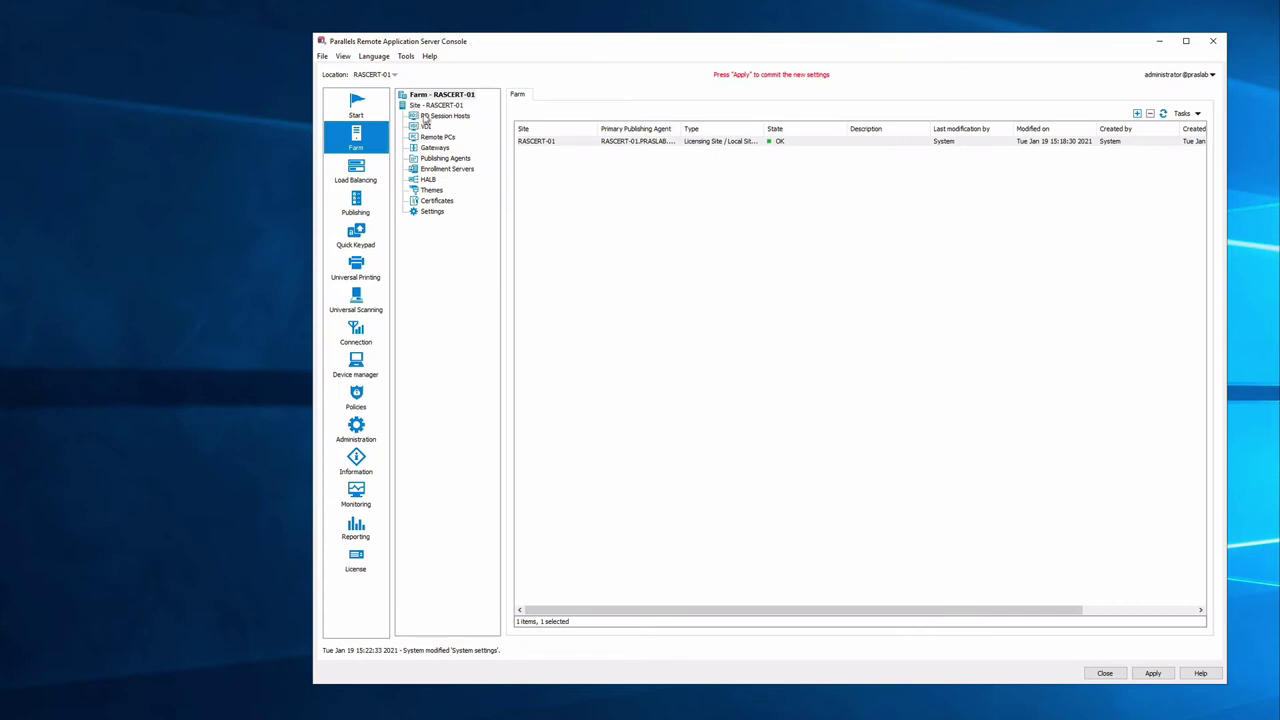
Step: Select site RASCERT-01 and show its RD Session Hosts list
click(433, 106)
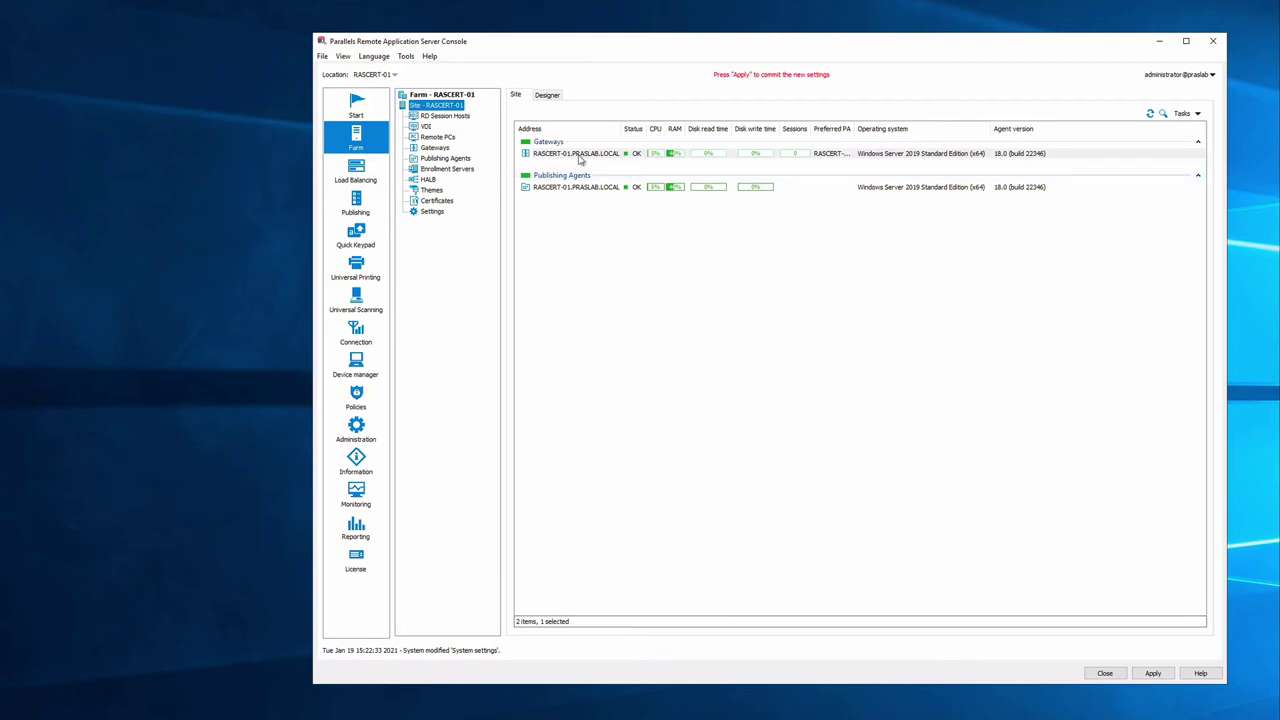
click(577, 230)
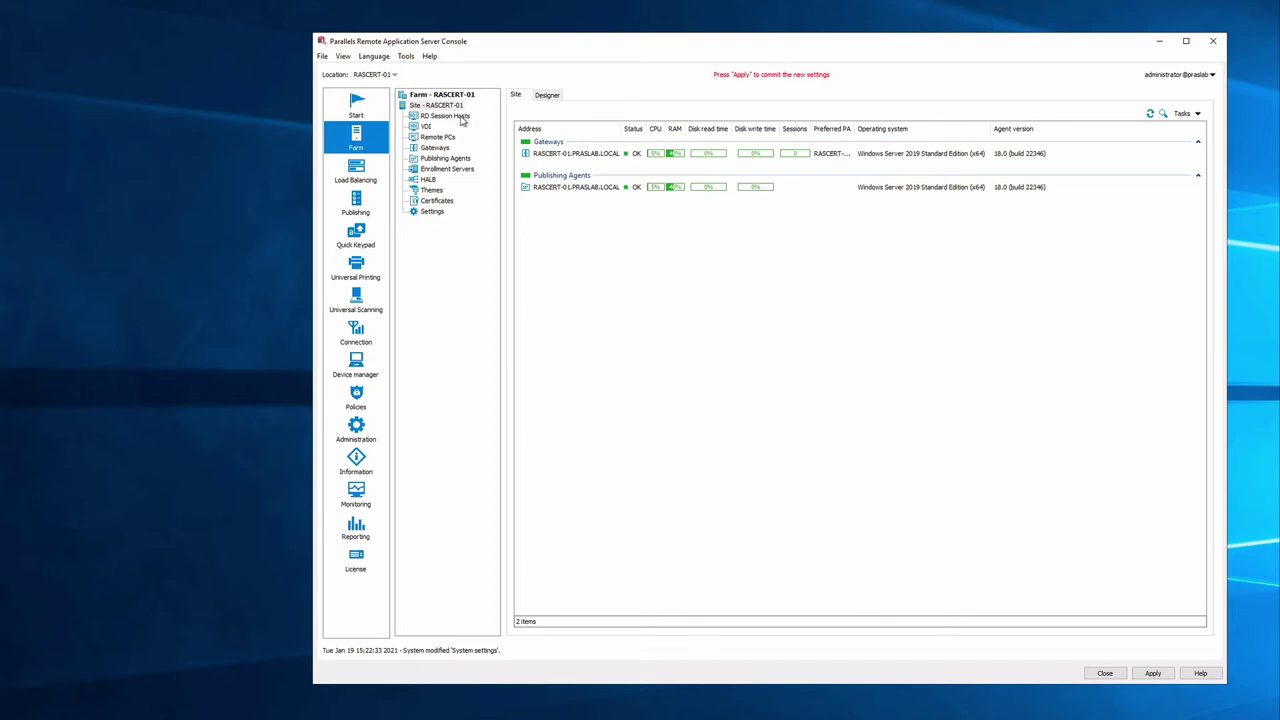
click(419, 118)
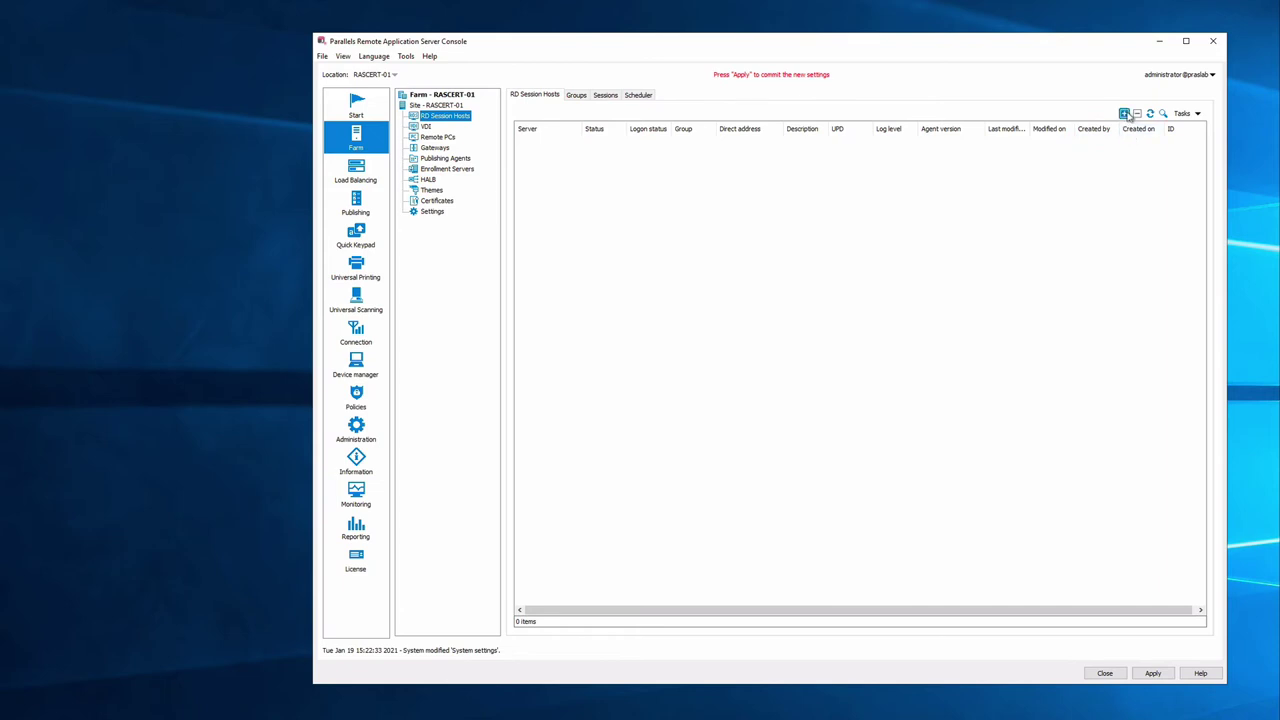
Step: Add RASCERT-01 to the new RD Session Host server list
click(1125, 115)
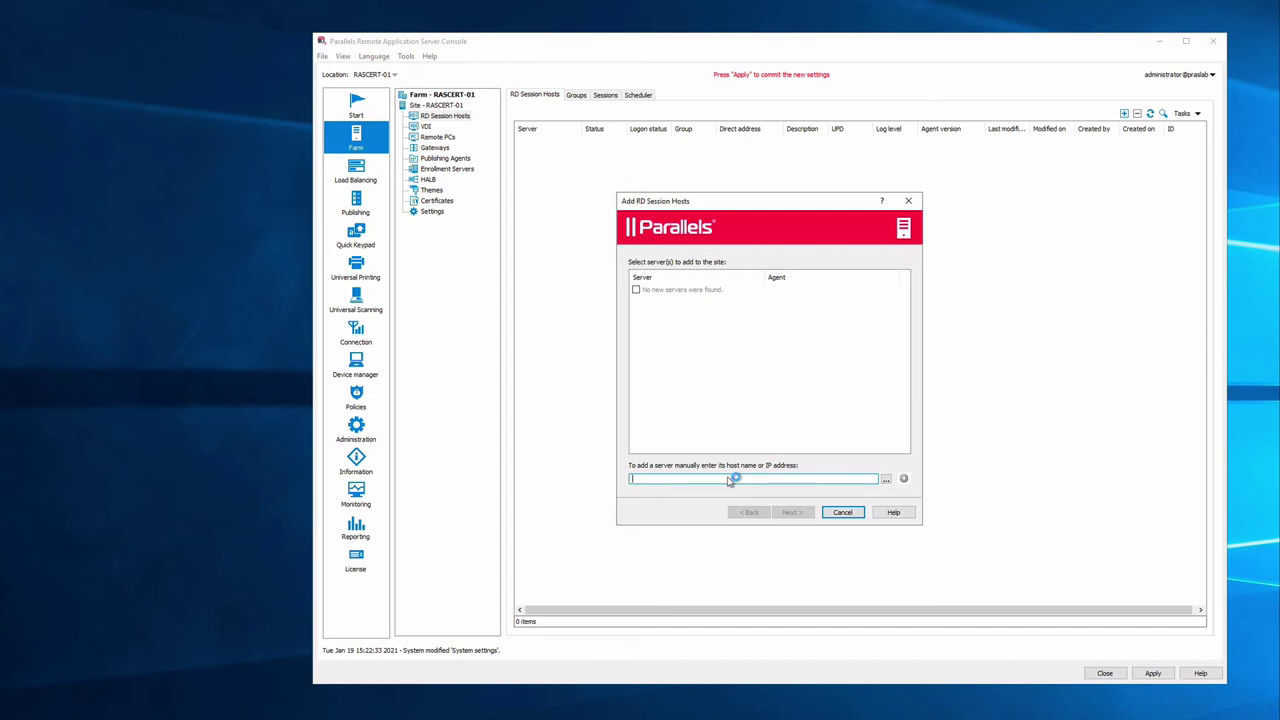
text(RASCERT)
key(BackSpace)
key(BackSpace)
text(RT-01)
click(903, 479)
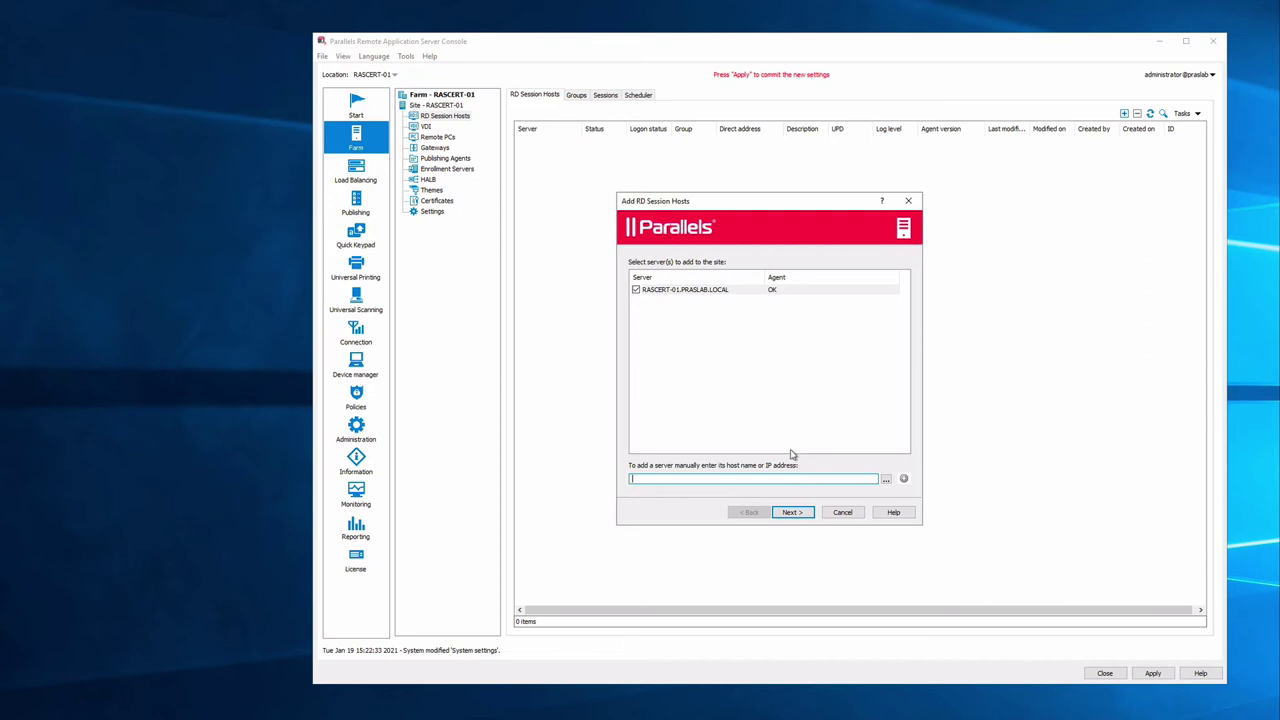
Step: Keep the default wizard settings, accept the drain mode warning, and install the agent
click(793, 513)
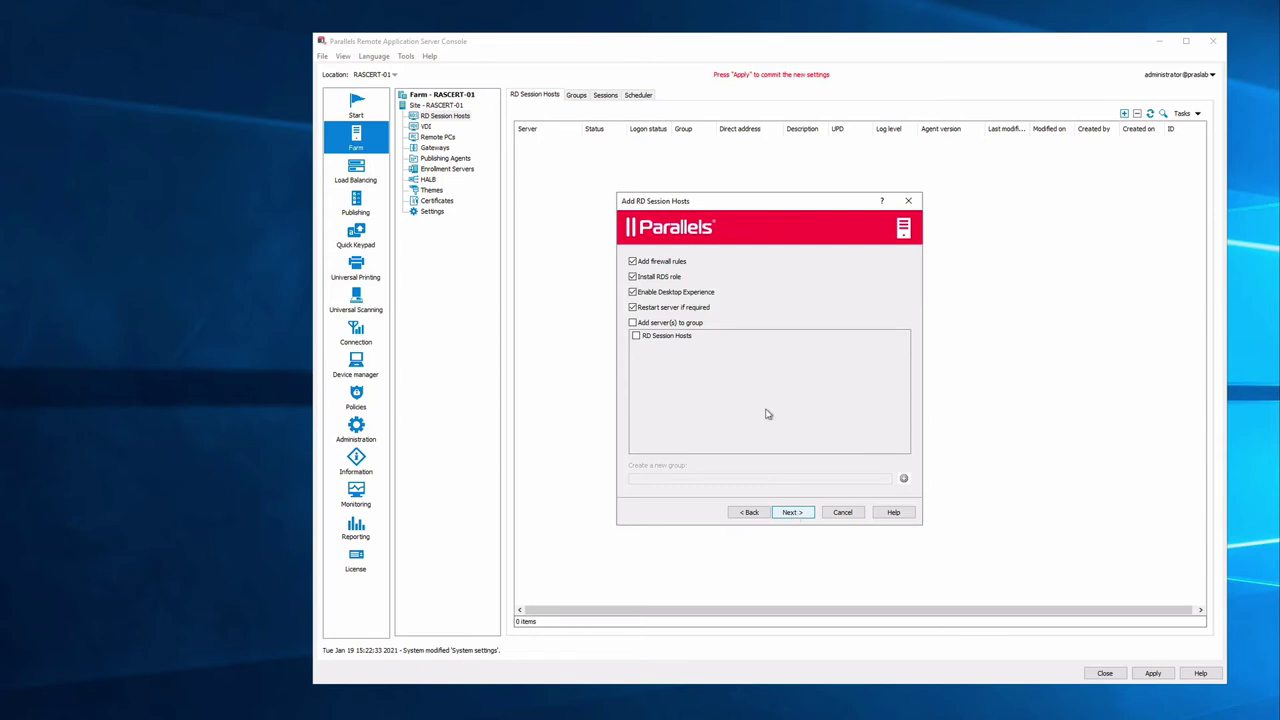
click(795, 514)
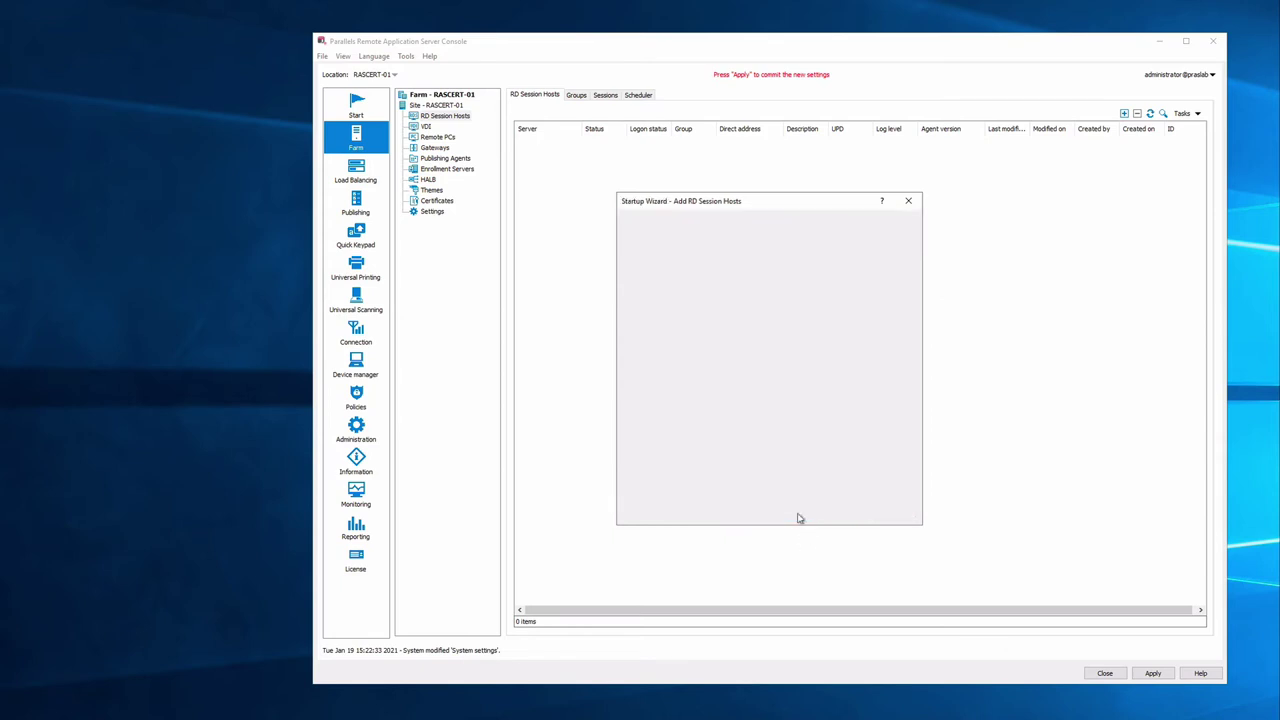
click(791, 513)
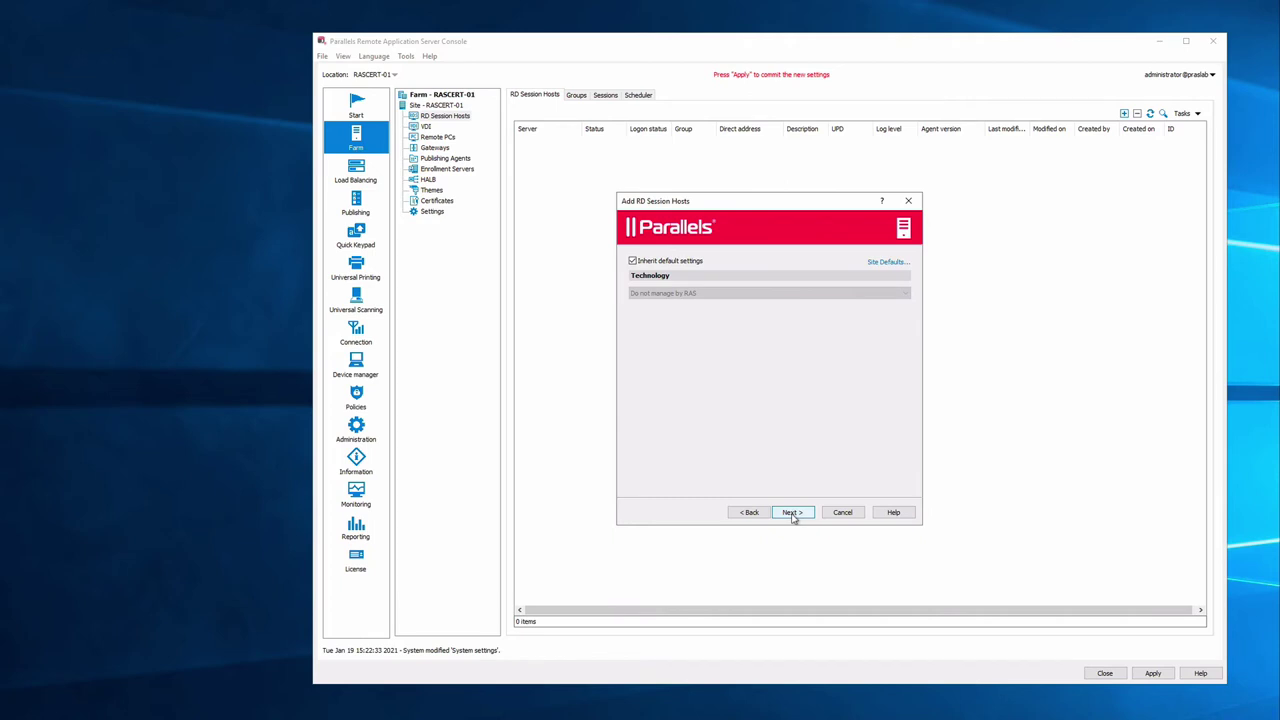
click(791, 513)
click(792, 513)
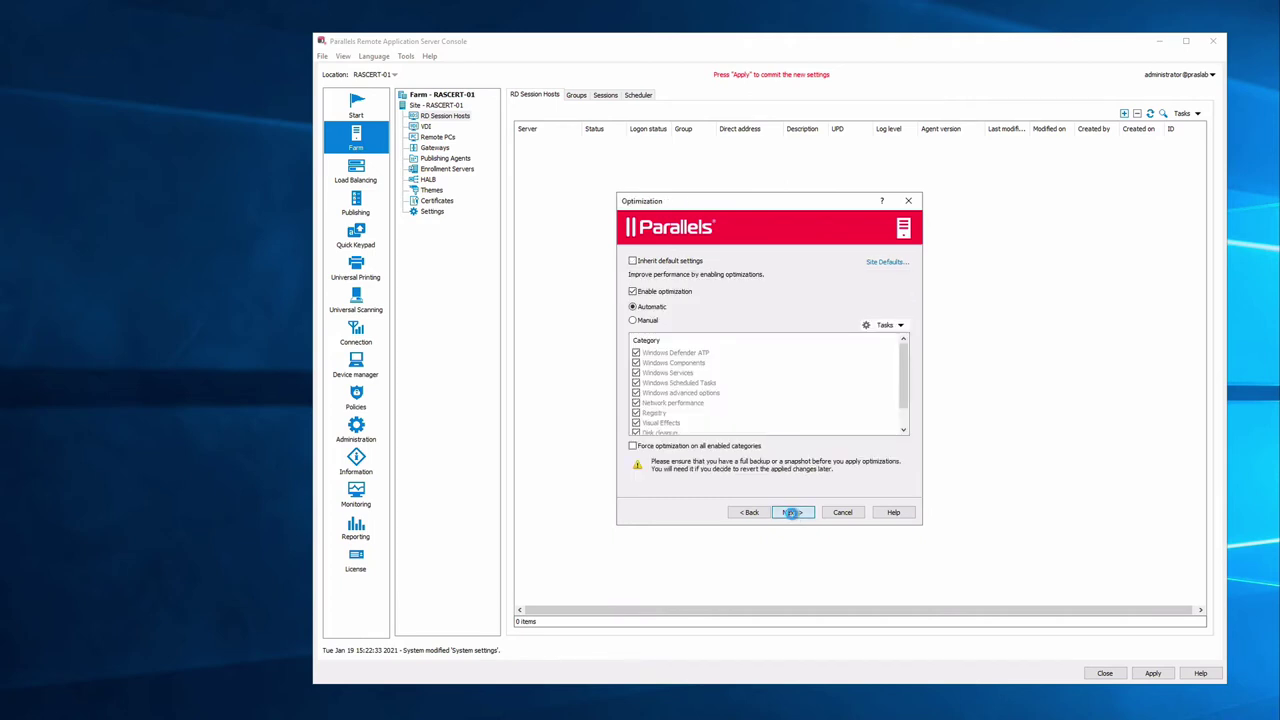
click(808, 391)
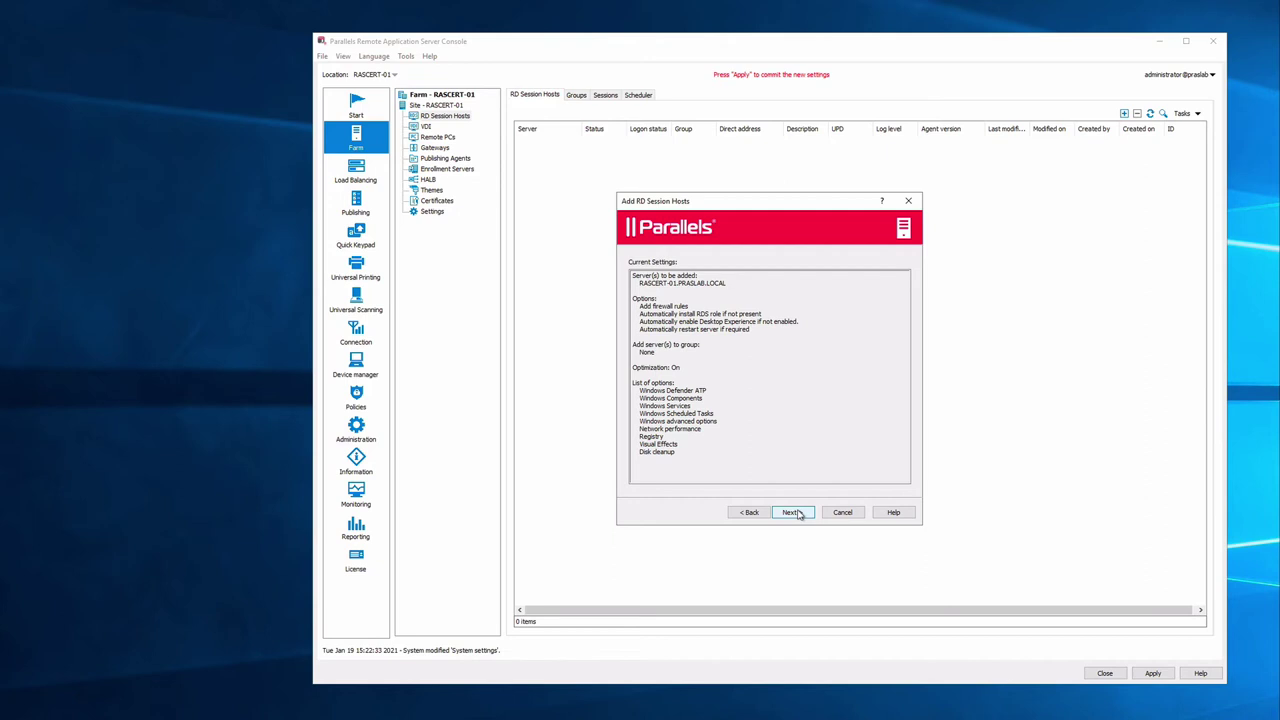
click(792, 512)
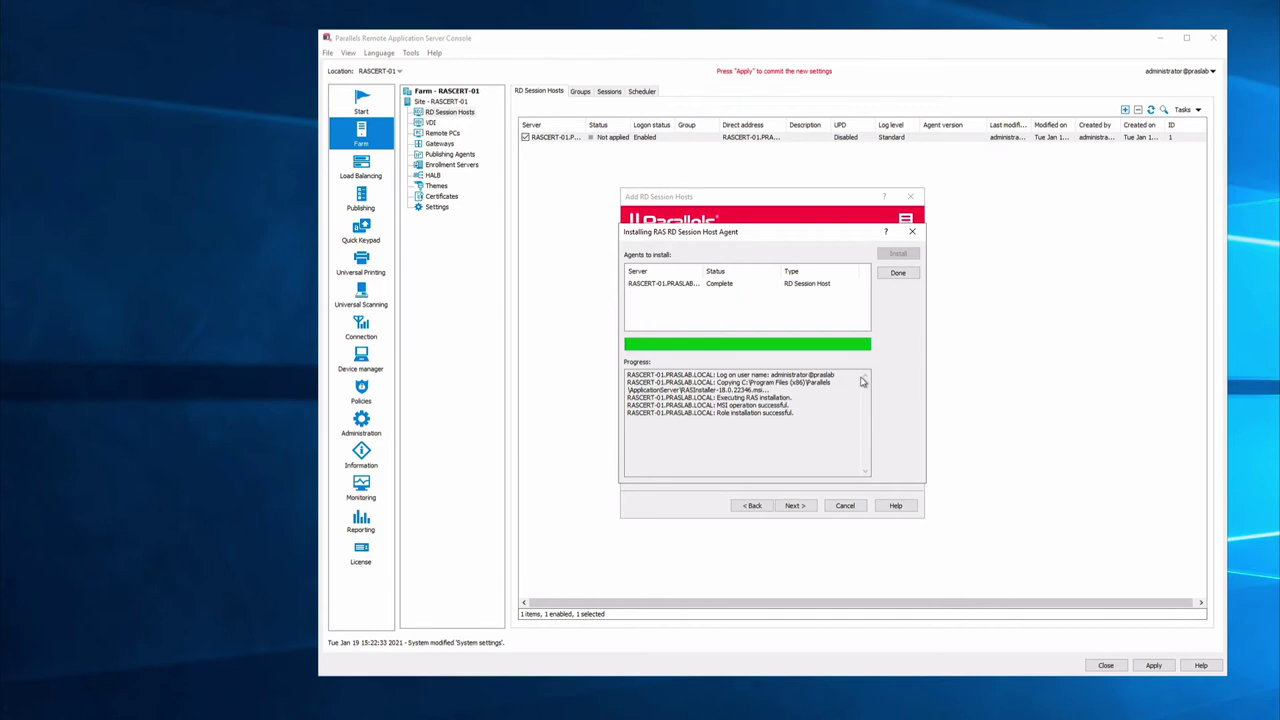
Step: Finish the host wizard, apply and refresh farm settings, then start adding a published resource
click(897, 274)
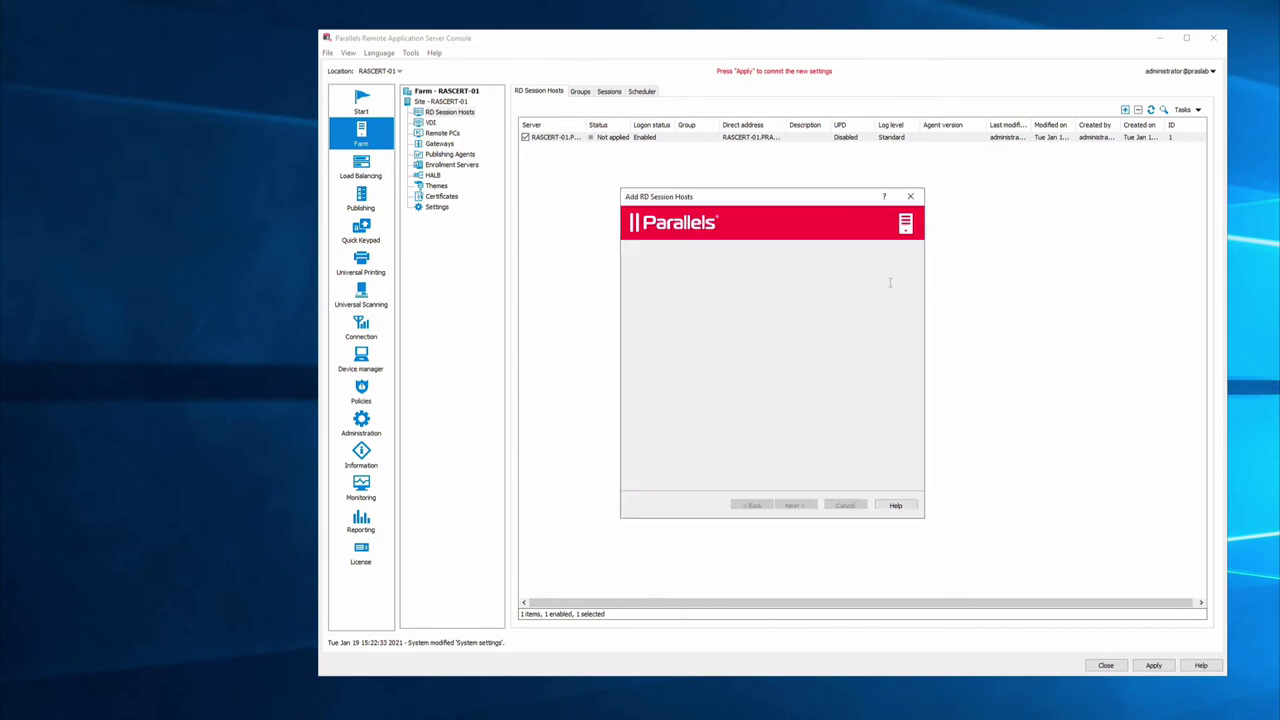
click(791, 506)
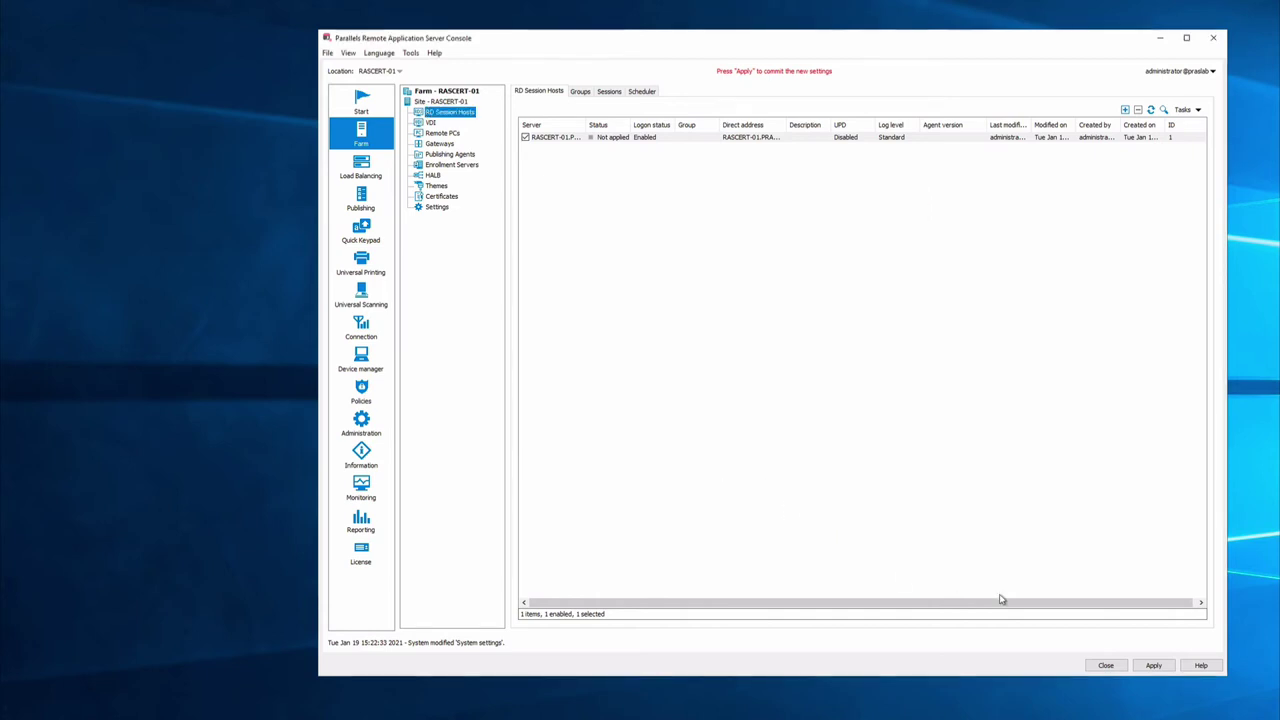
click(1153, 665)
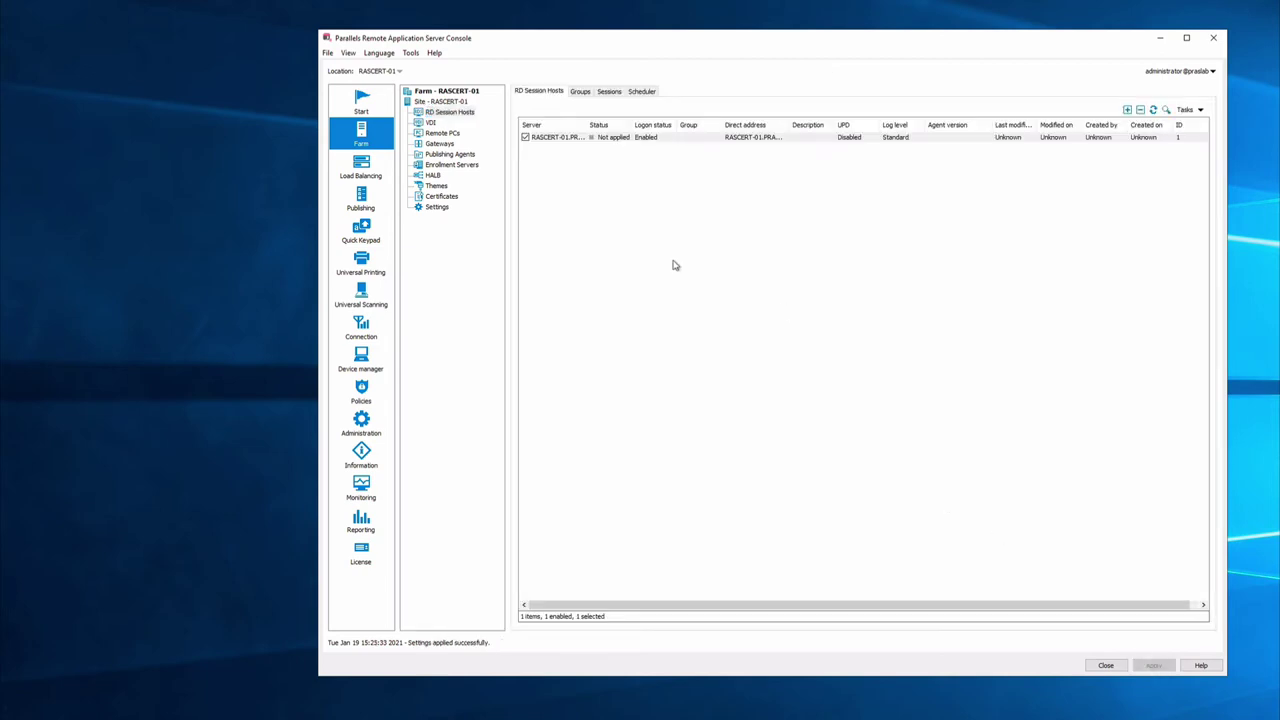
click(1154, 110)
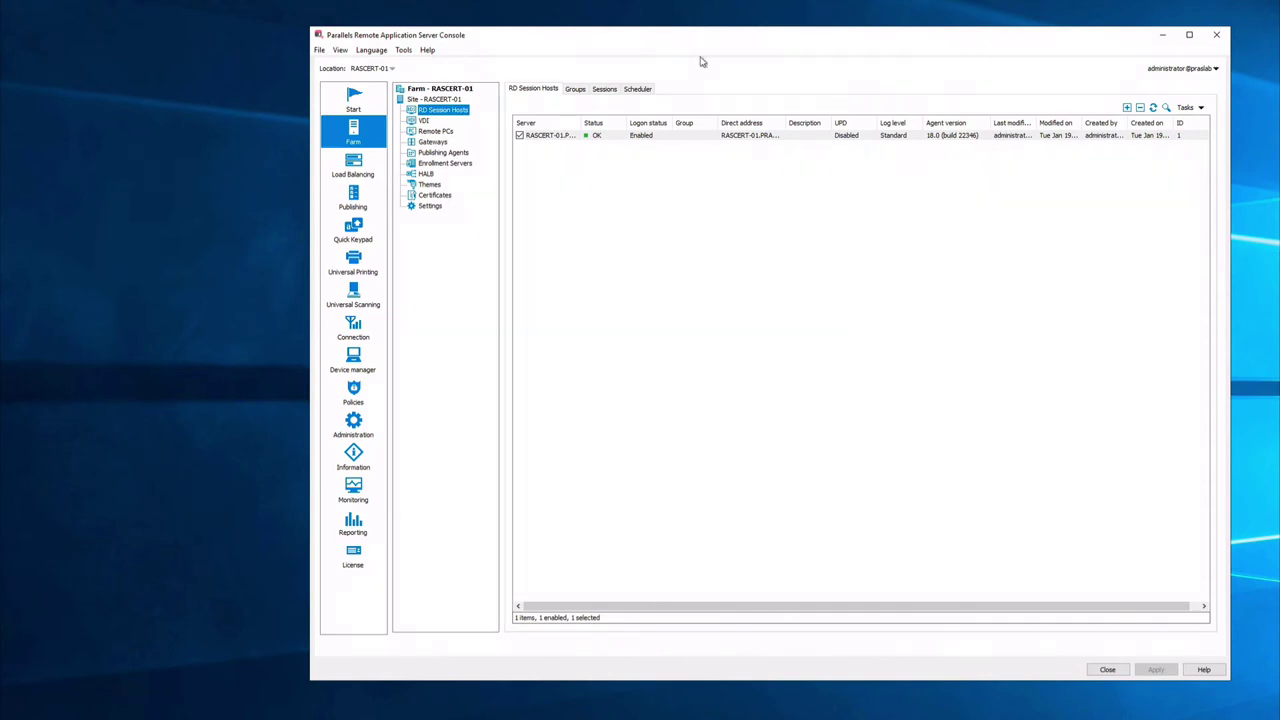
click(438, 99)
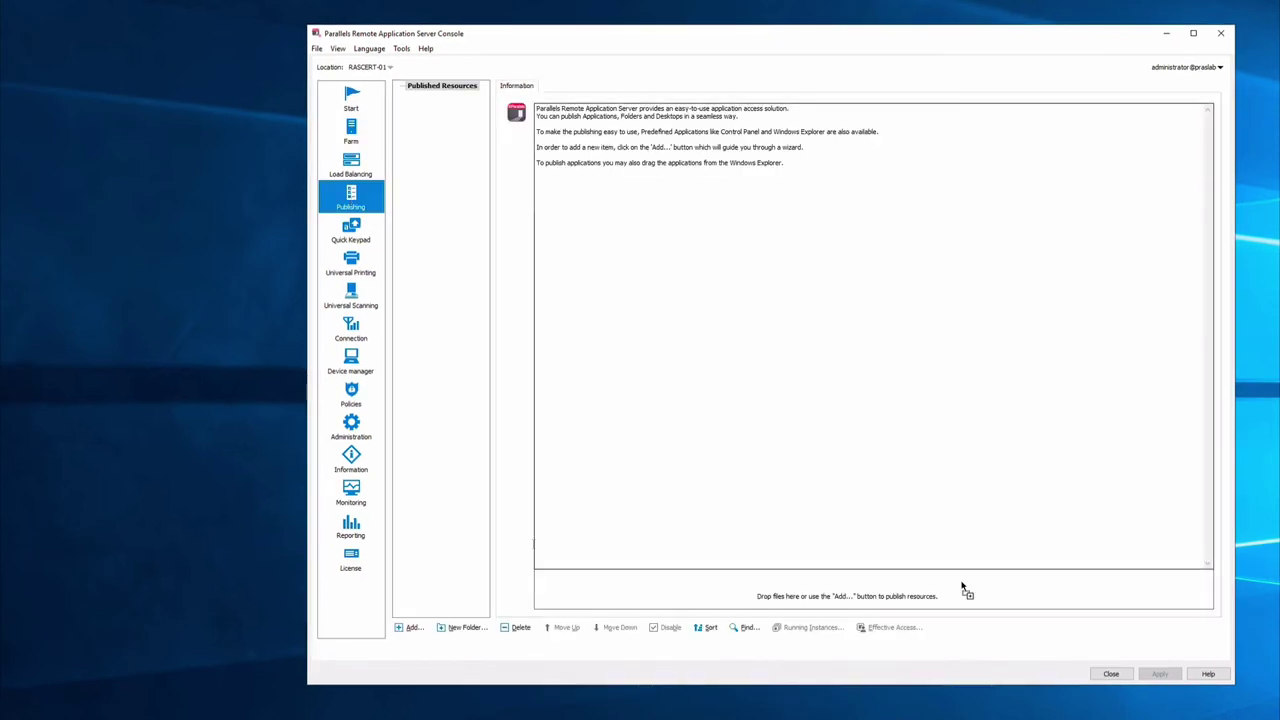
click(409, 627)
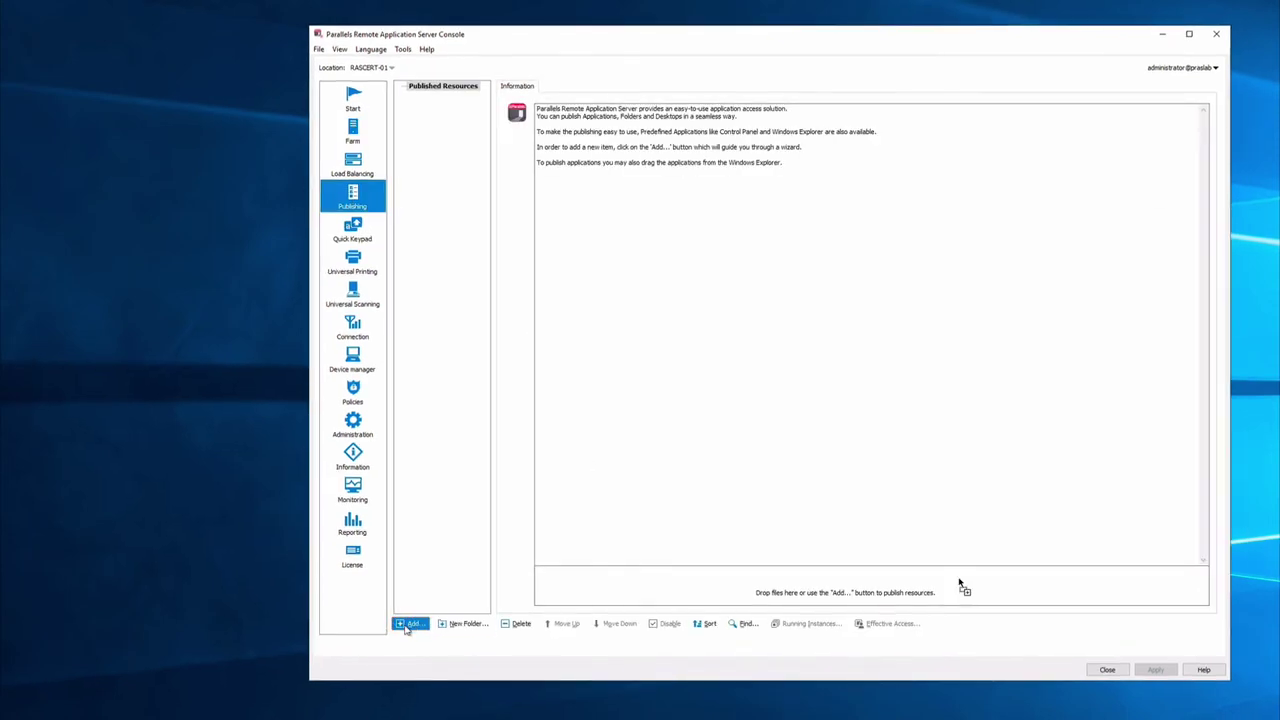
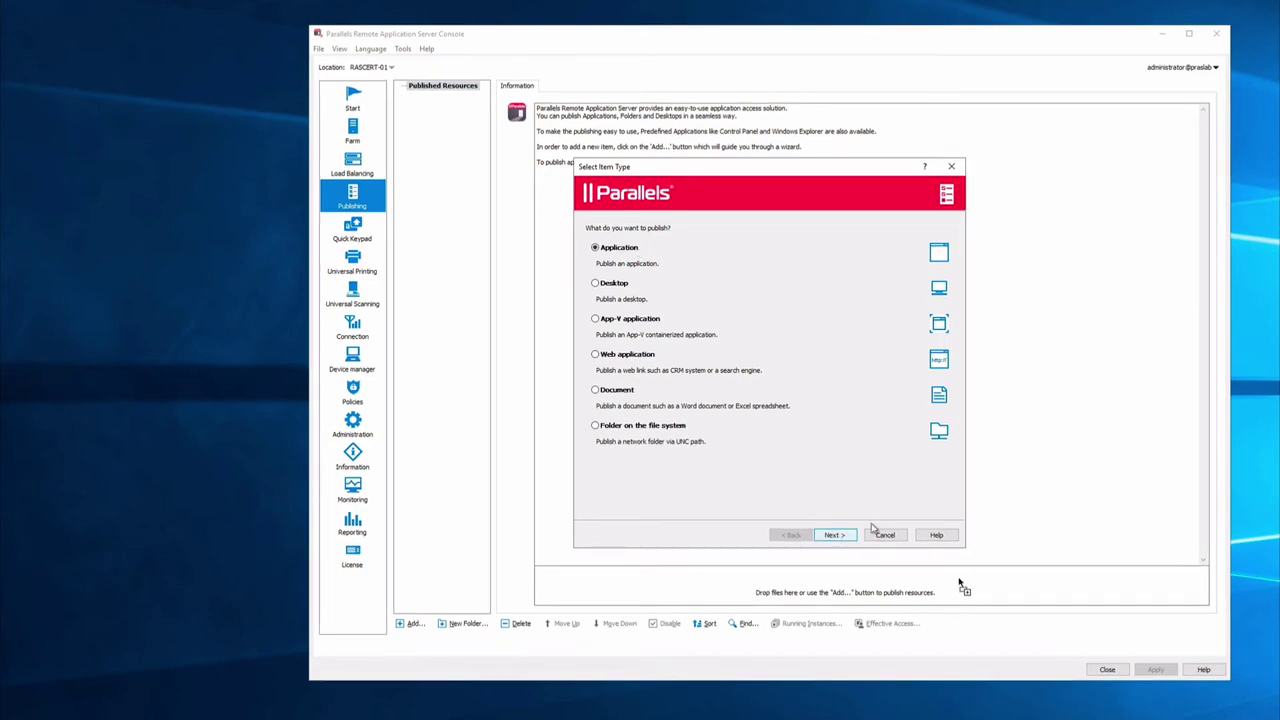
Step: Add an Application resource from RD Session Hosts' installed applications, using all servers in the site
key(Return)
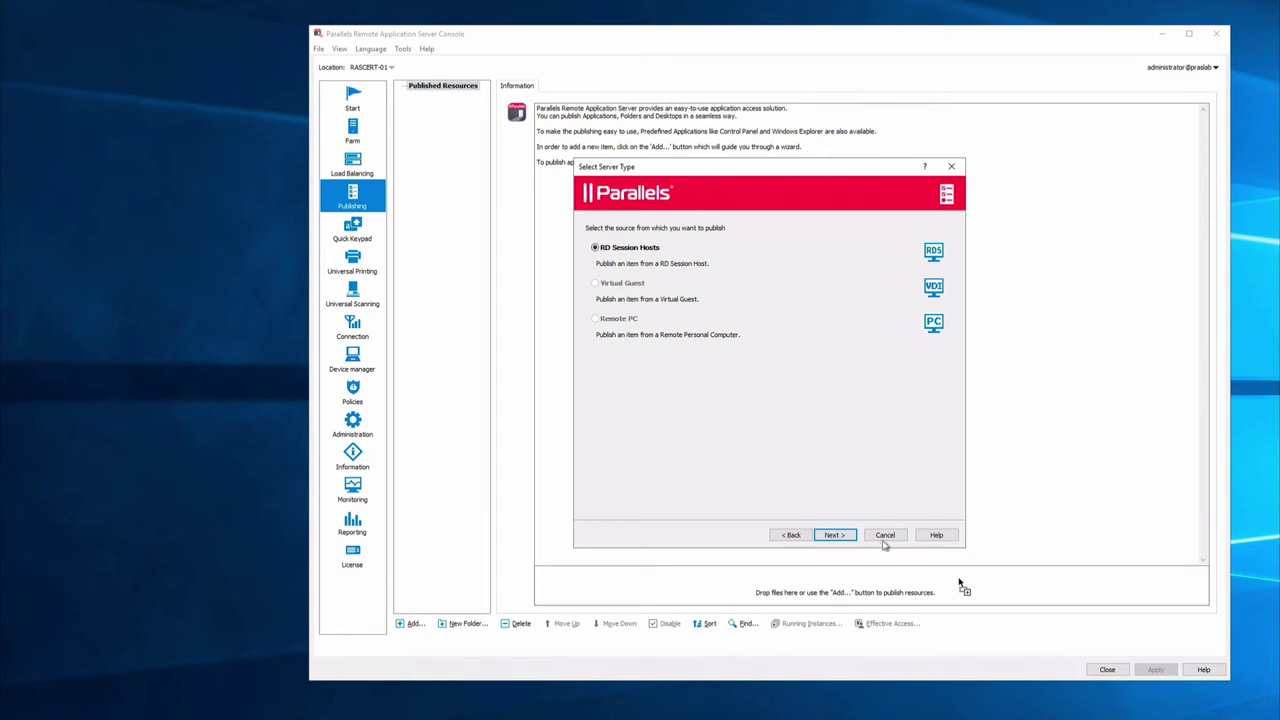
click(834, 535)
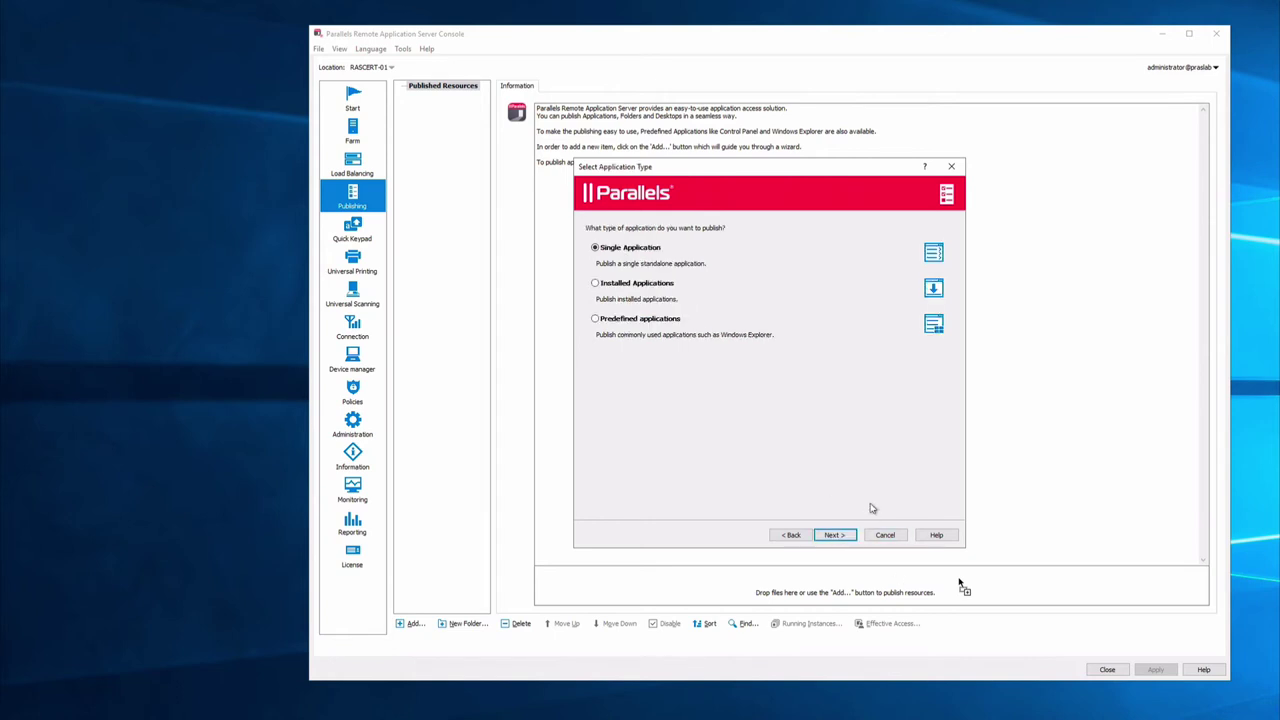
click(631, 290)
click(836, 539)
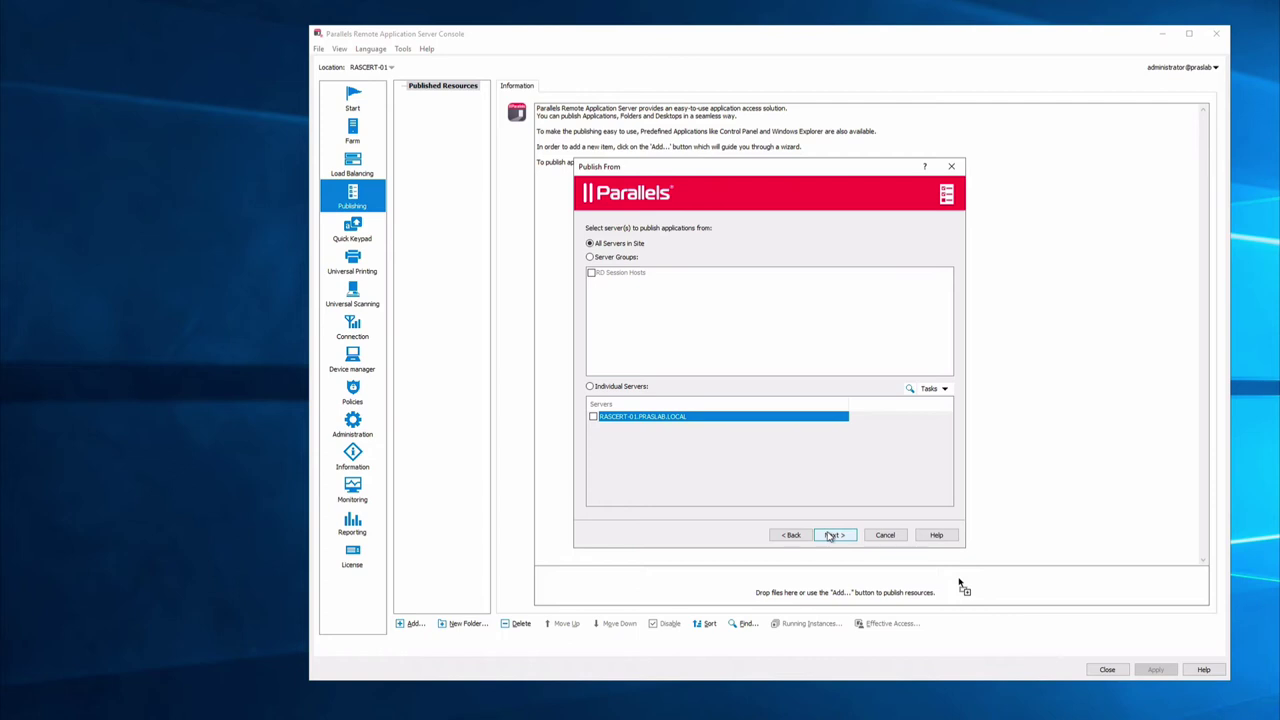
click(830, 537)
click(832, 537)
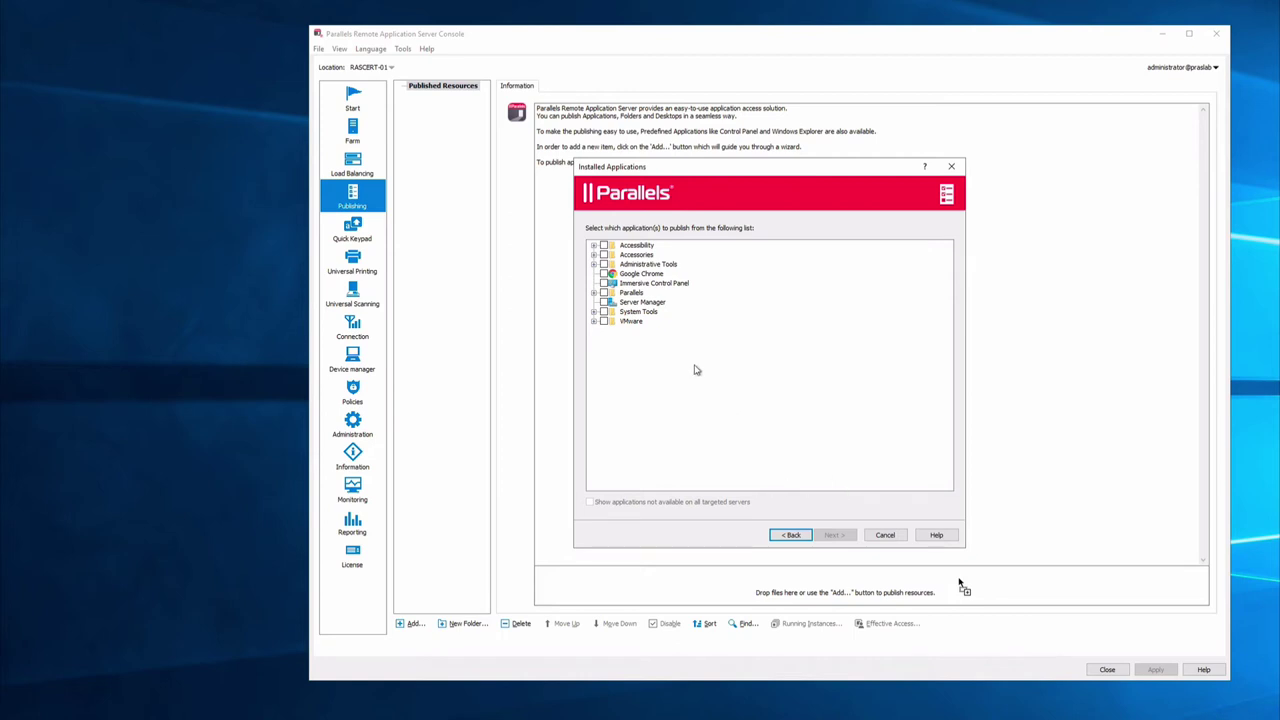
Step: Select Google Chrome, plus Calculator, Paint and Wordpad from Accessories, for publishing
click(604, 274)
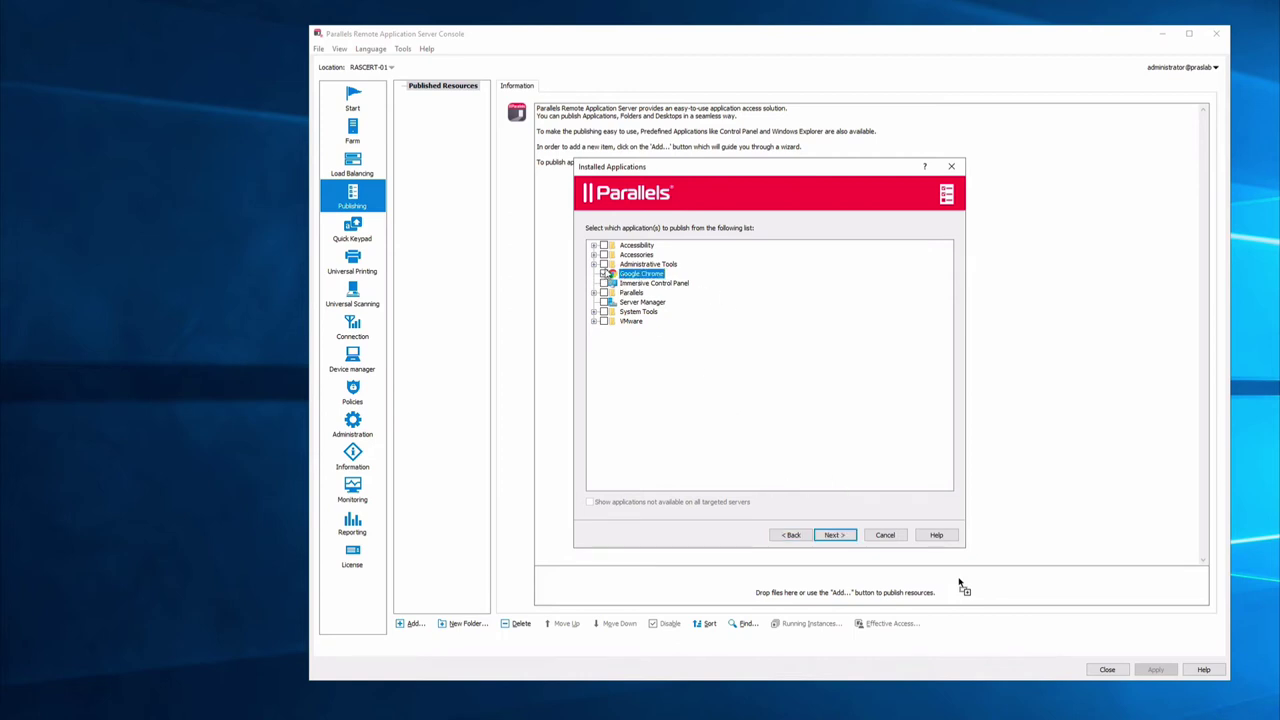
click(593, 255)
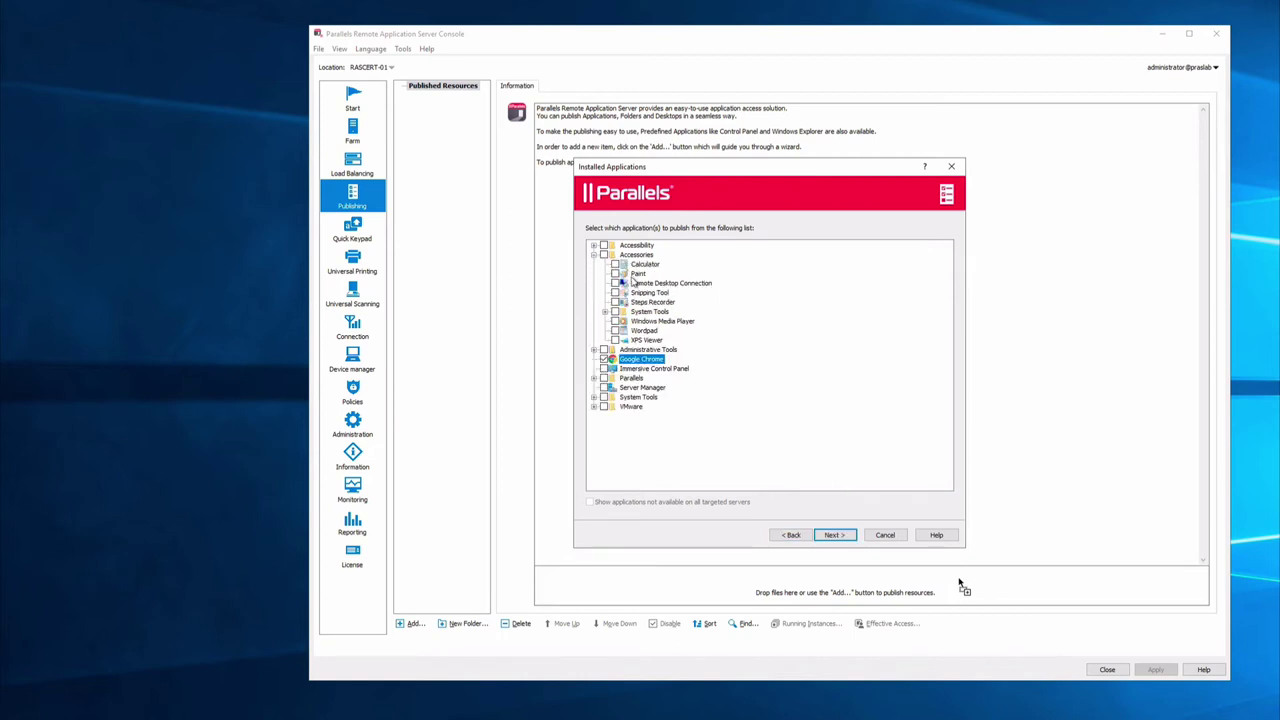
click(615, 264)
click(615, 274)
click(615, 330)
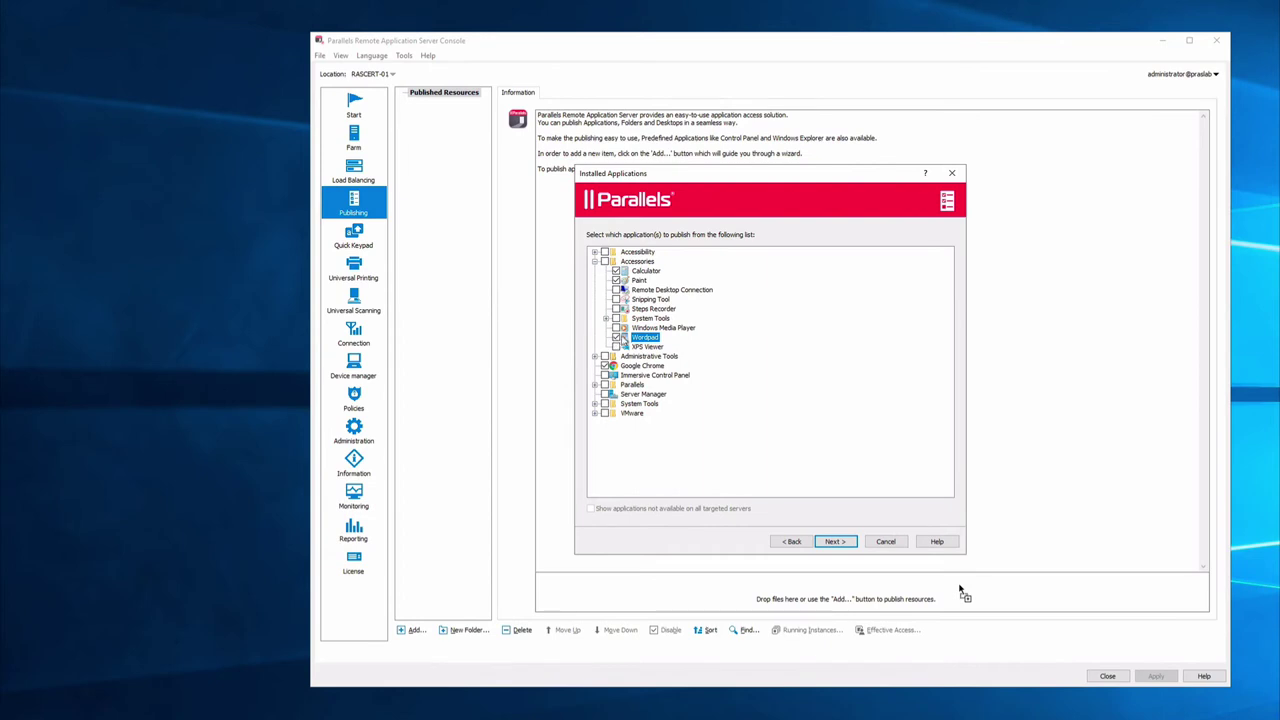
Step: Finish the publishing wizard and apply the new published resources
click(831, 542)
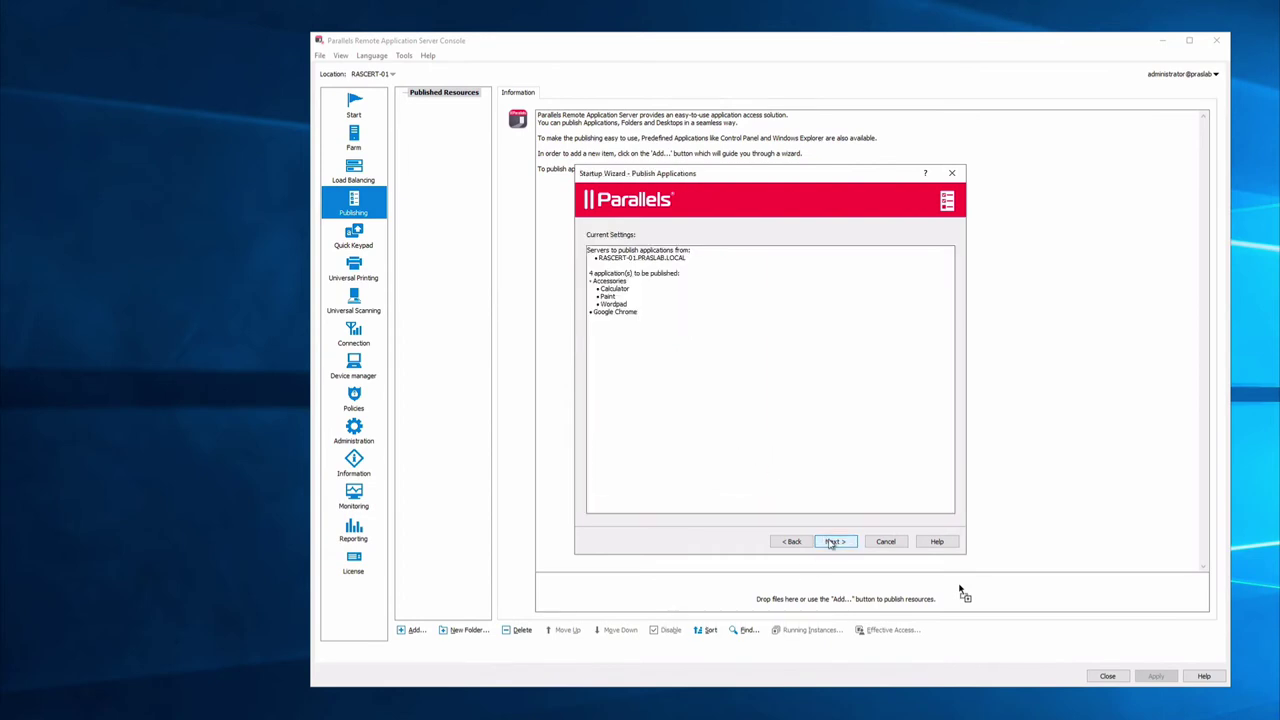
click(831, 542)
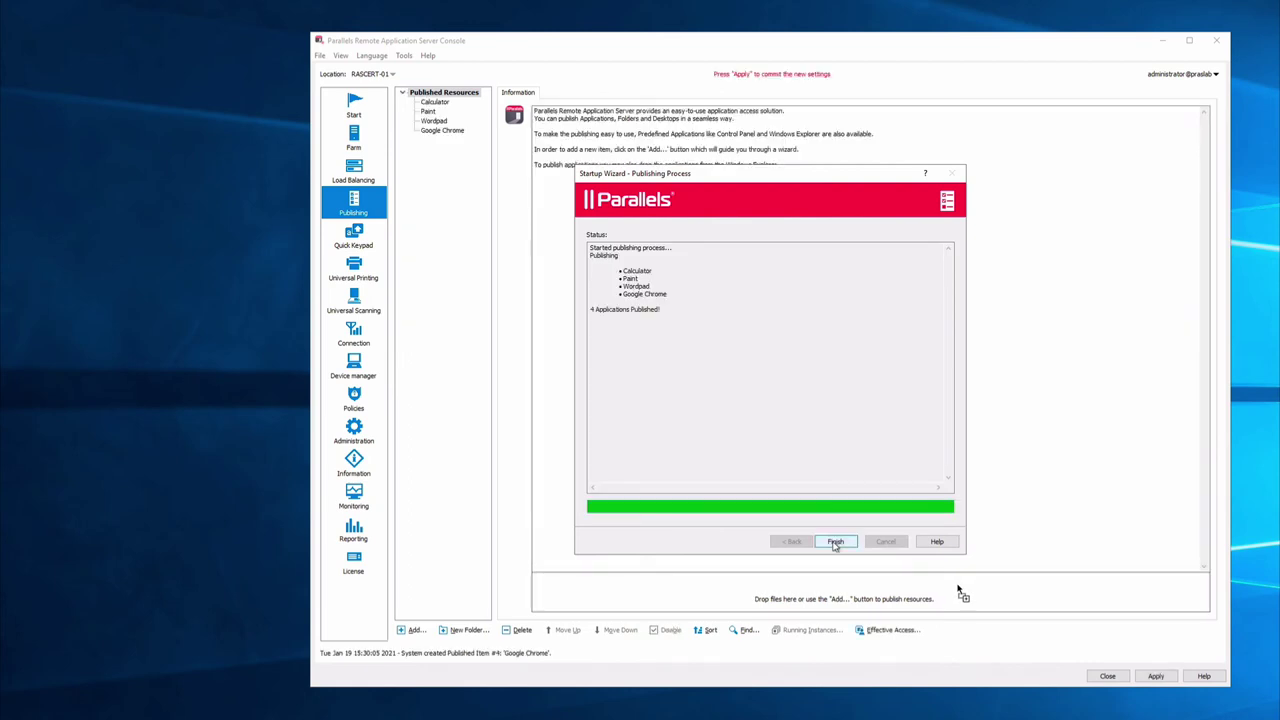
click(835, 542)
click(1150, 676)
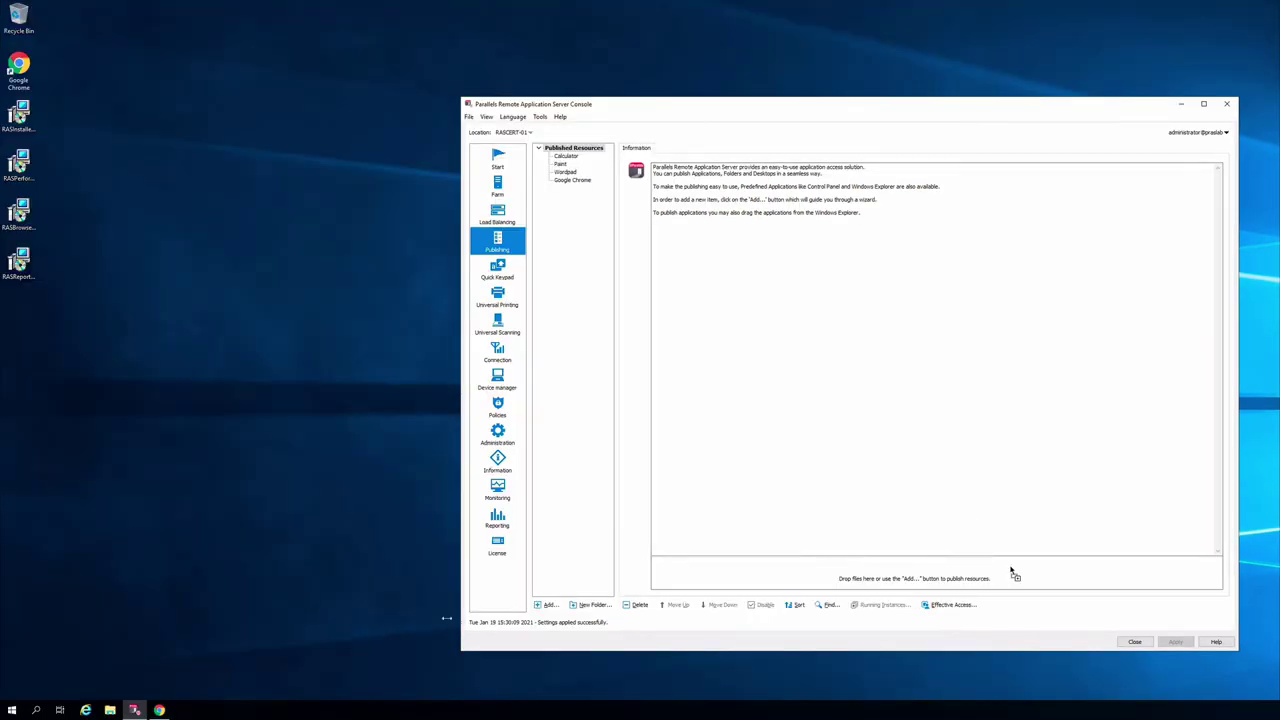
click(159, 710)
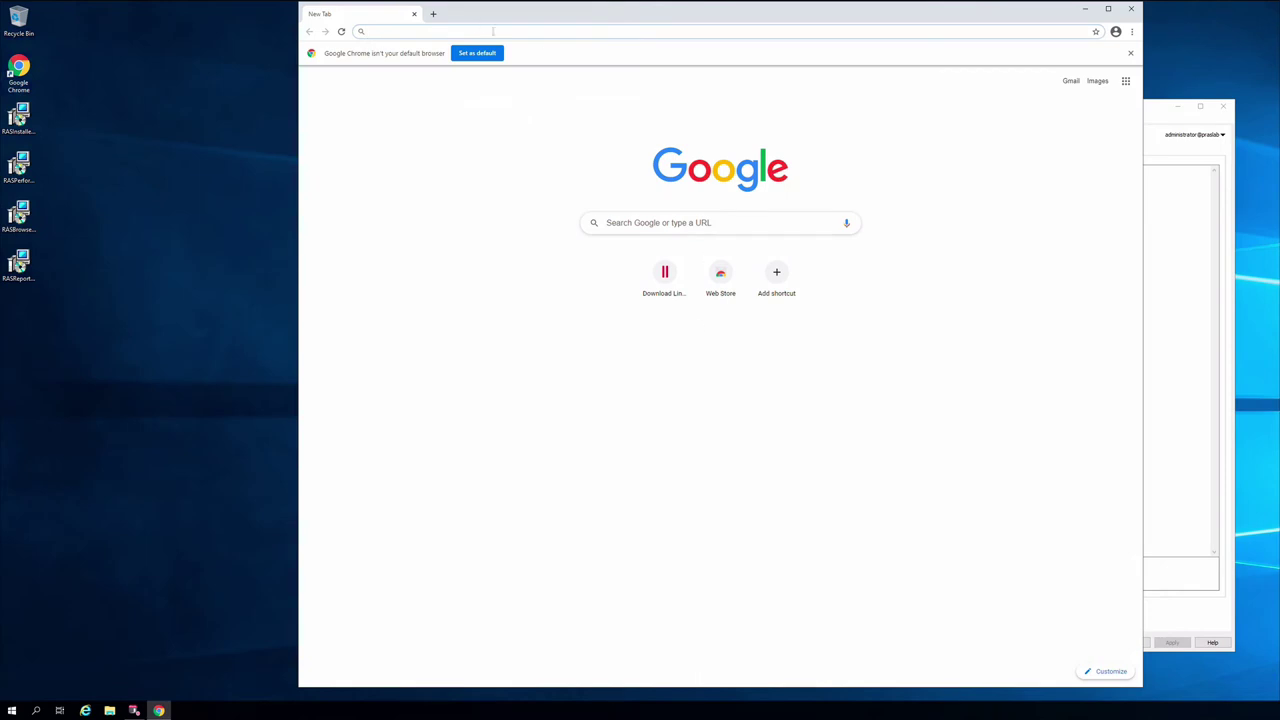
click(493, 31)
text(https)
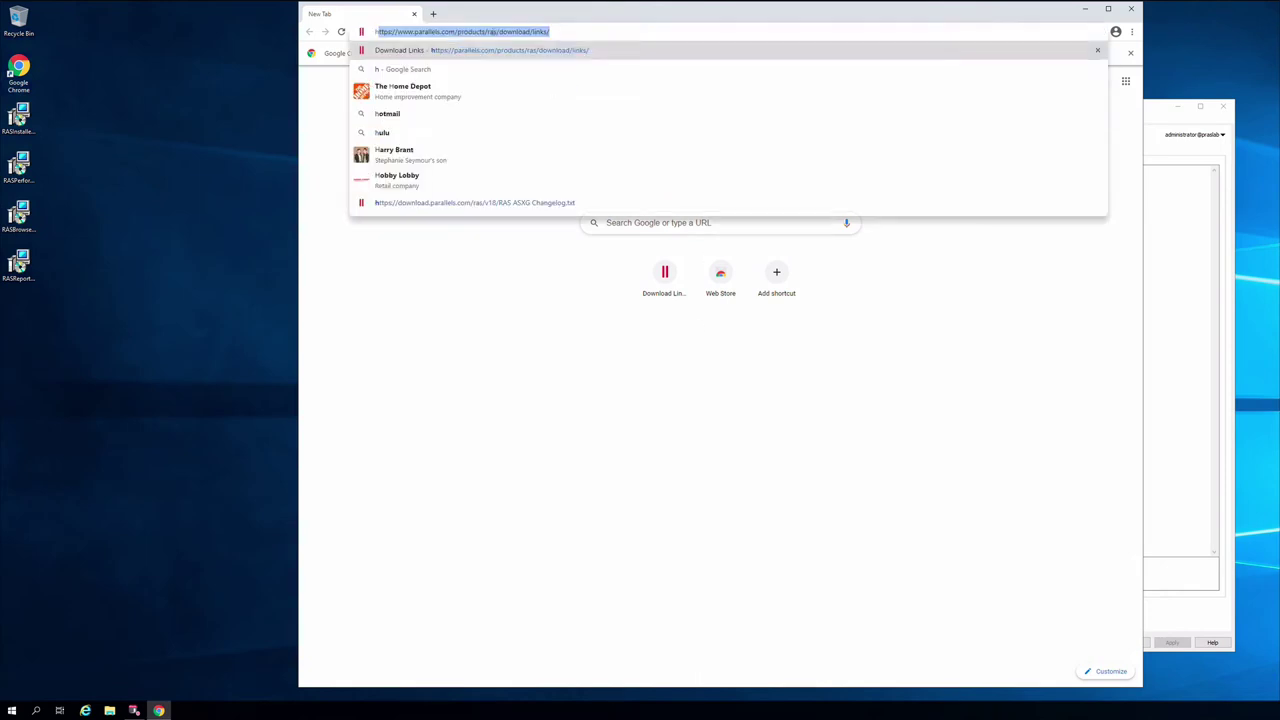
text(://)
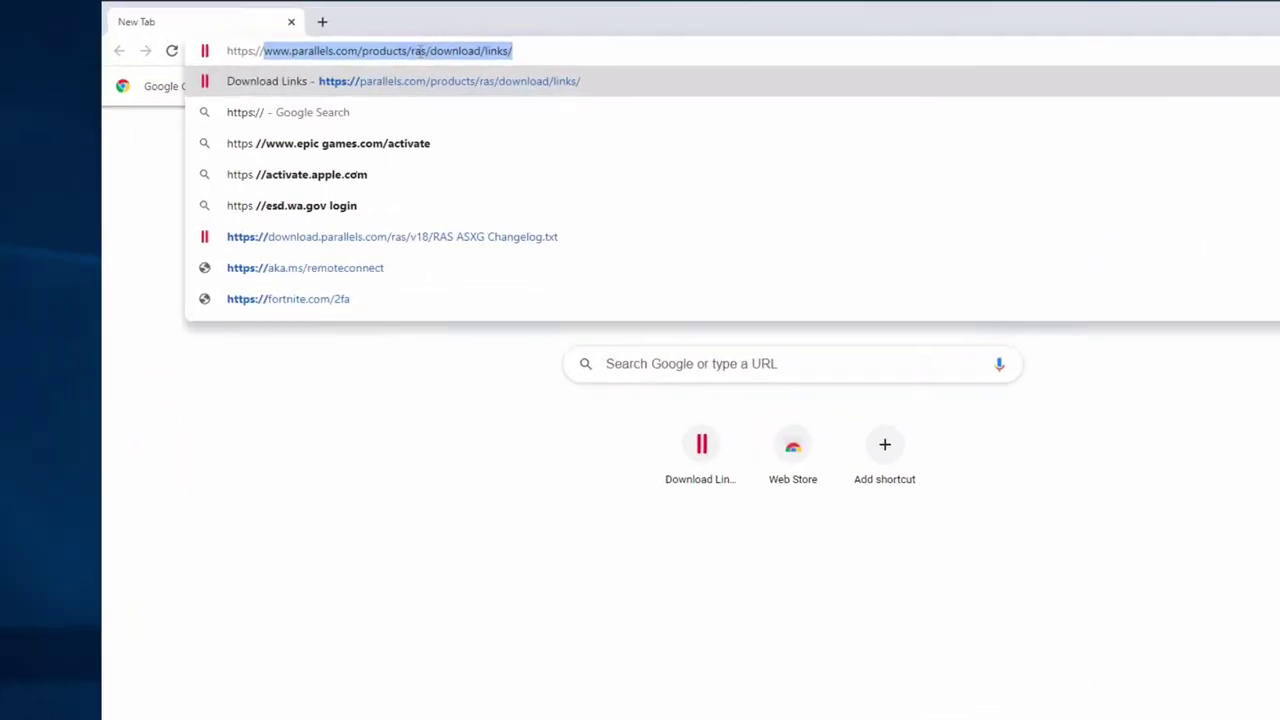
text(rascertr)
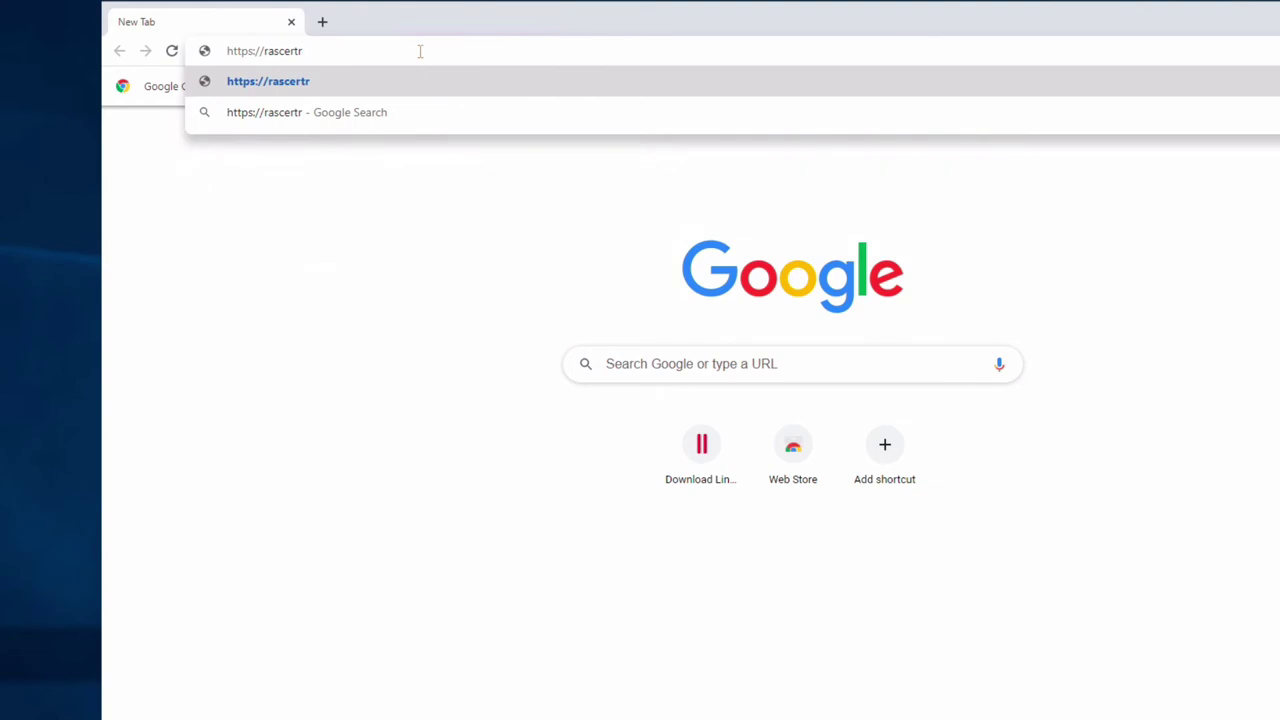
key(BackSpace)
key(BackSpace)
text(t)
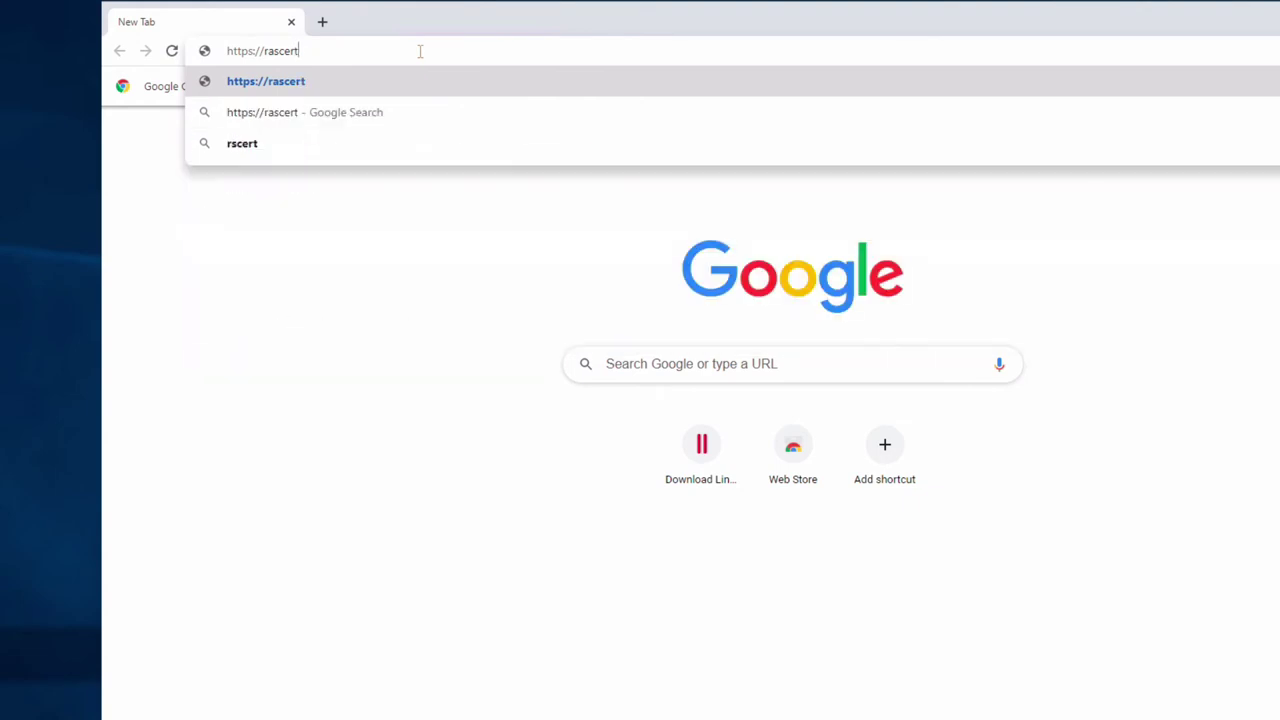
text(-01)
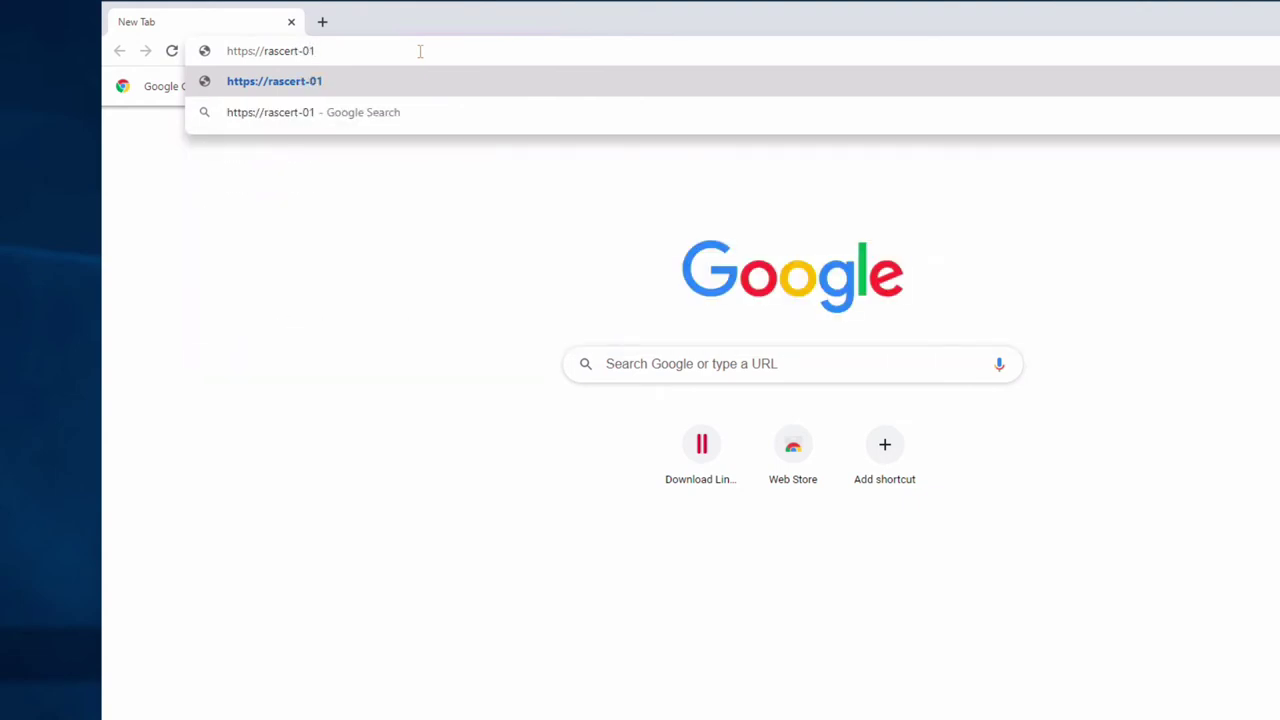
key(Return)
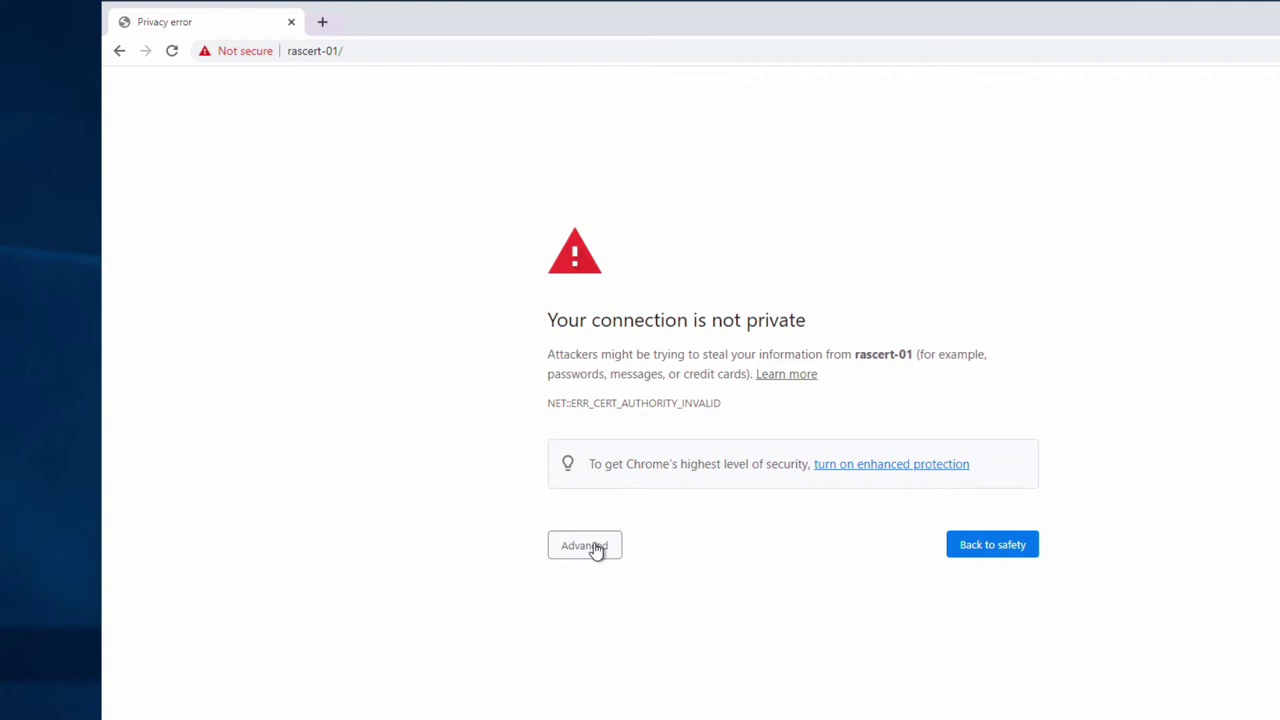
click(595, 549)
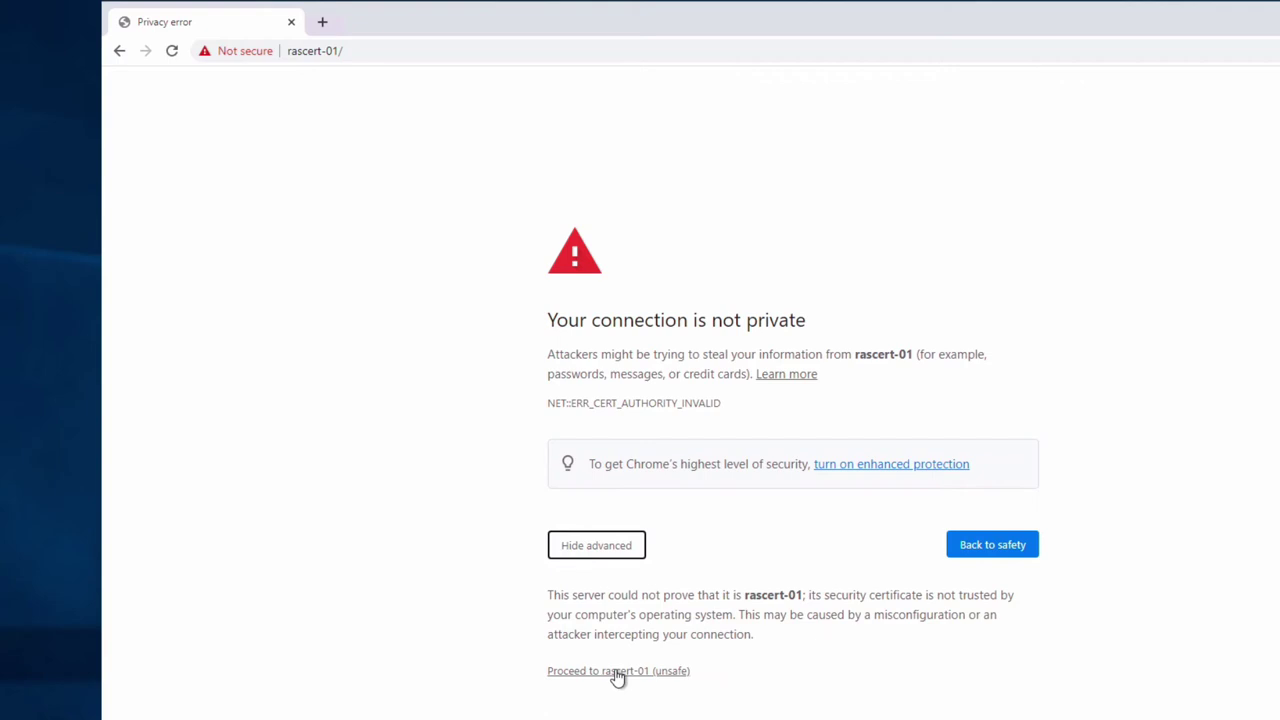
click(617, 672)
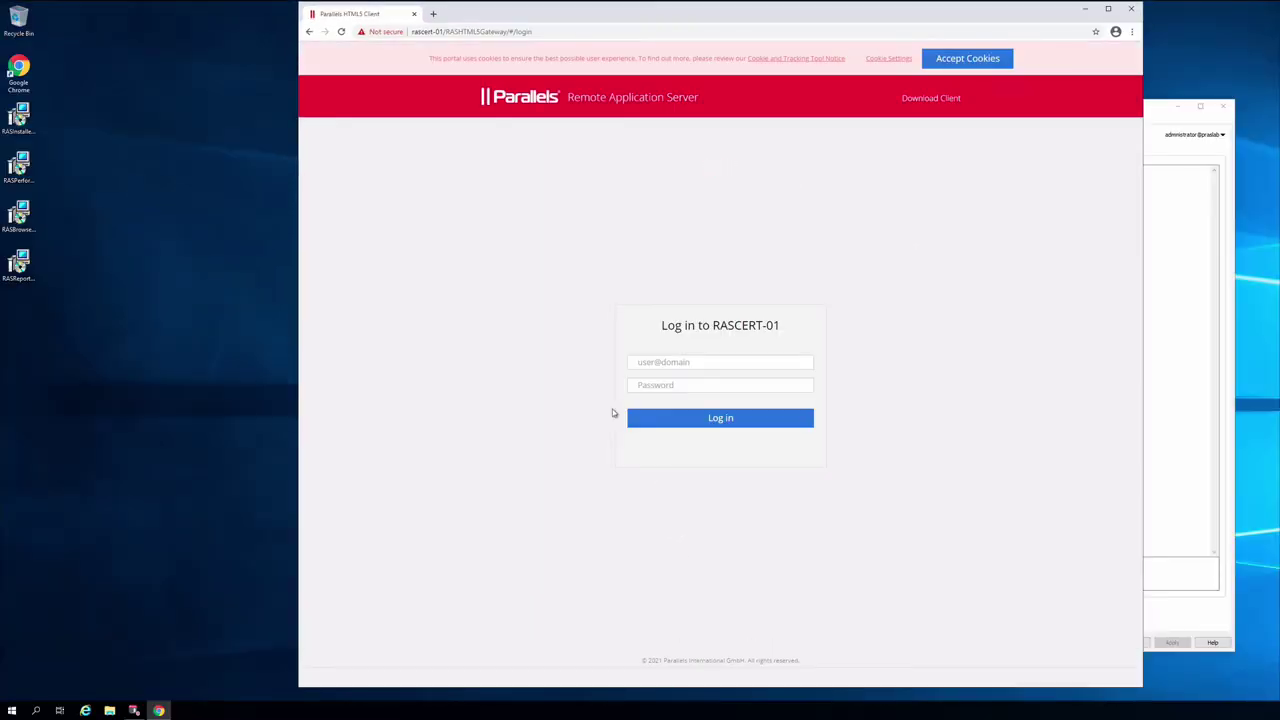
Step: Accept the cookie notice and enter the login user name and password
click(979, 60)
click(715, 343)
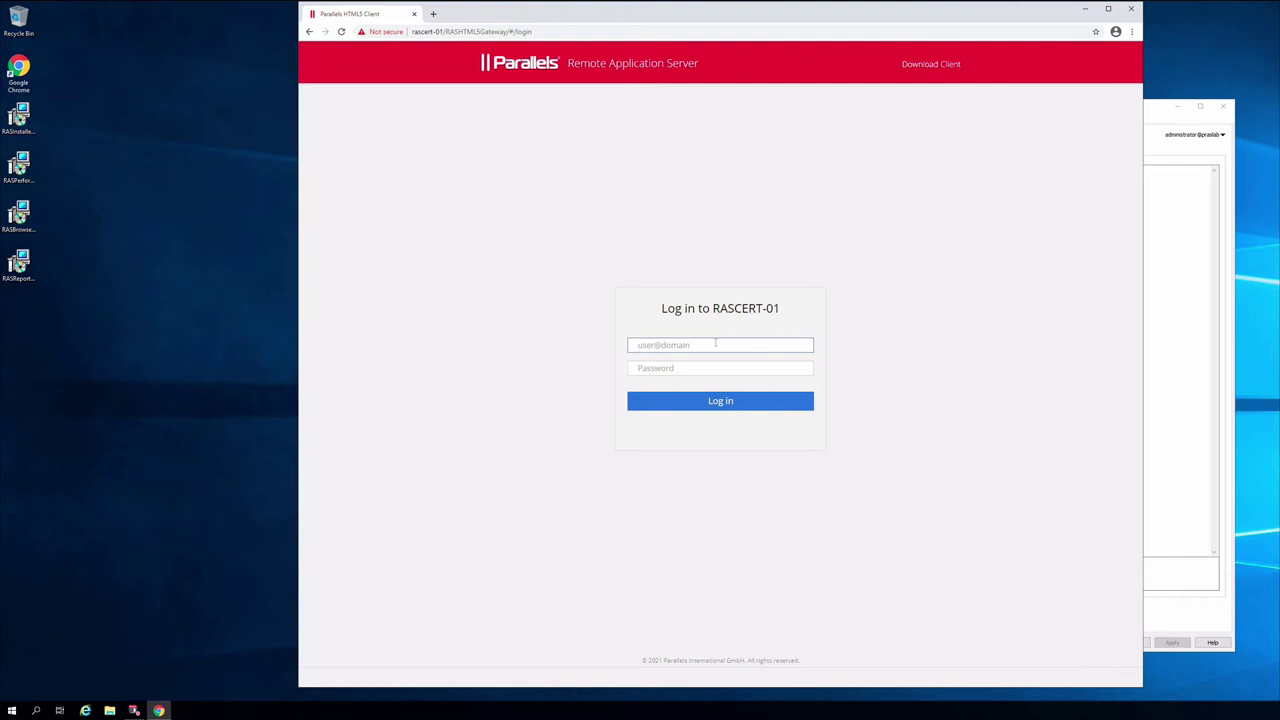
text(maewest)
key(Tab)
text(************)
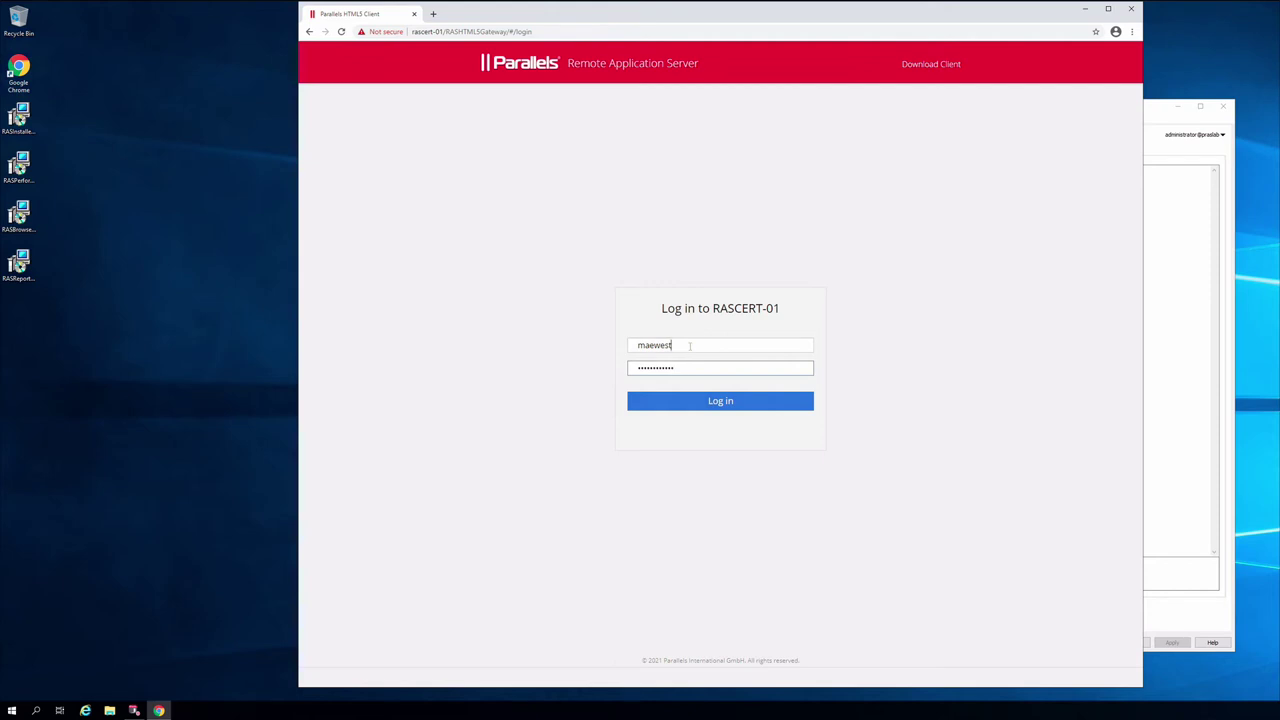
Step: Correct the user name's domain part and log in to RASCERT-01
click(690, 346)
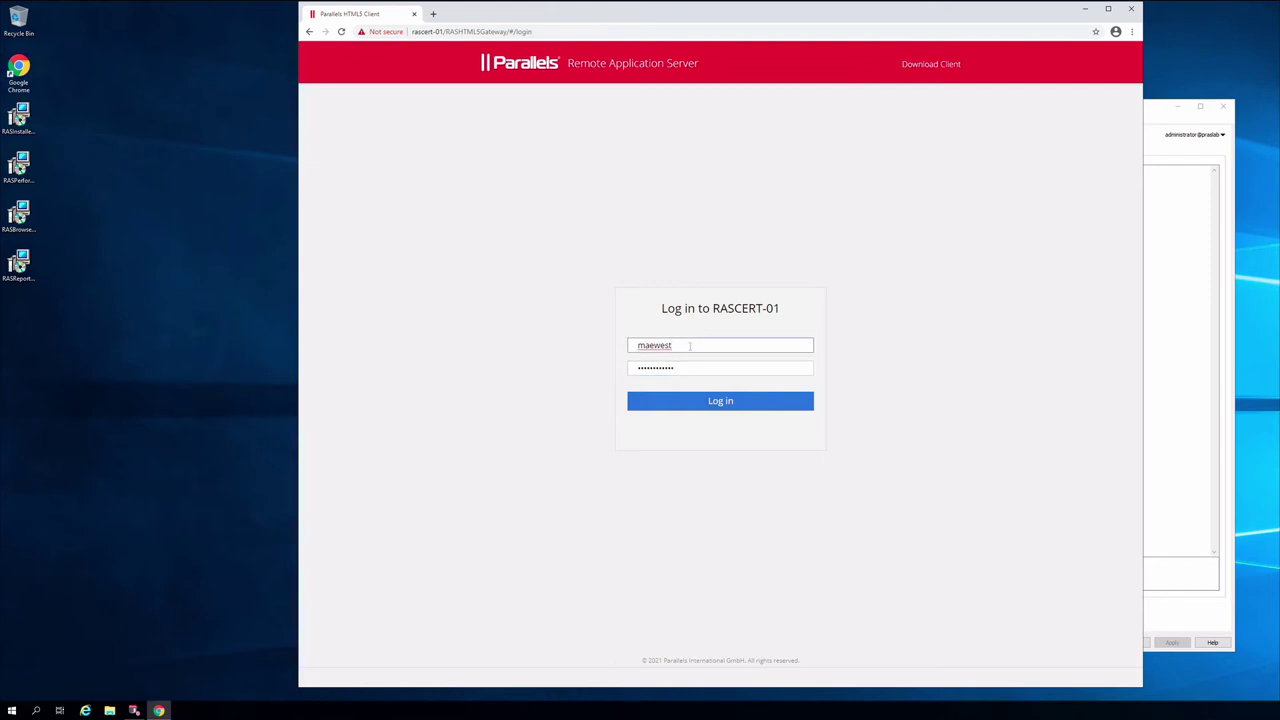
text(@prasl)
key(BackSpace)
key(BackSpace)
key(BackSpace)
key(BackSpace)
text(raslab)
key(BackSpace)
key(BackSpace)
key(BackSpace)
key(BackSpace)
key(BackSpace)
key(BackSpace)
key(BackSpace)
key(BackSpace)
click(739, 402)
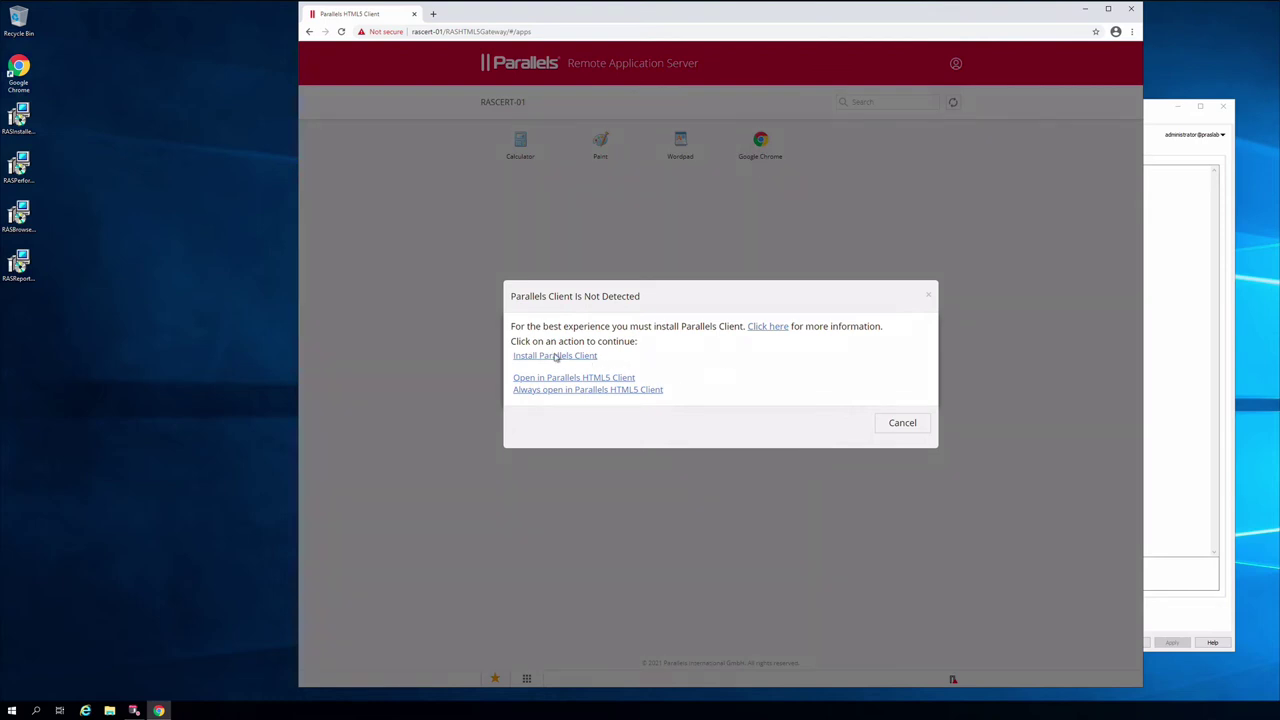
Step: Download the native Parallels Client installer and run it
click(555, 356)
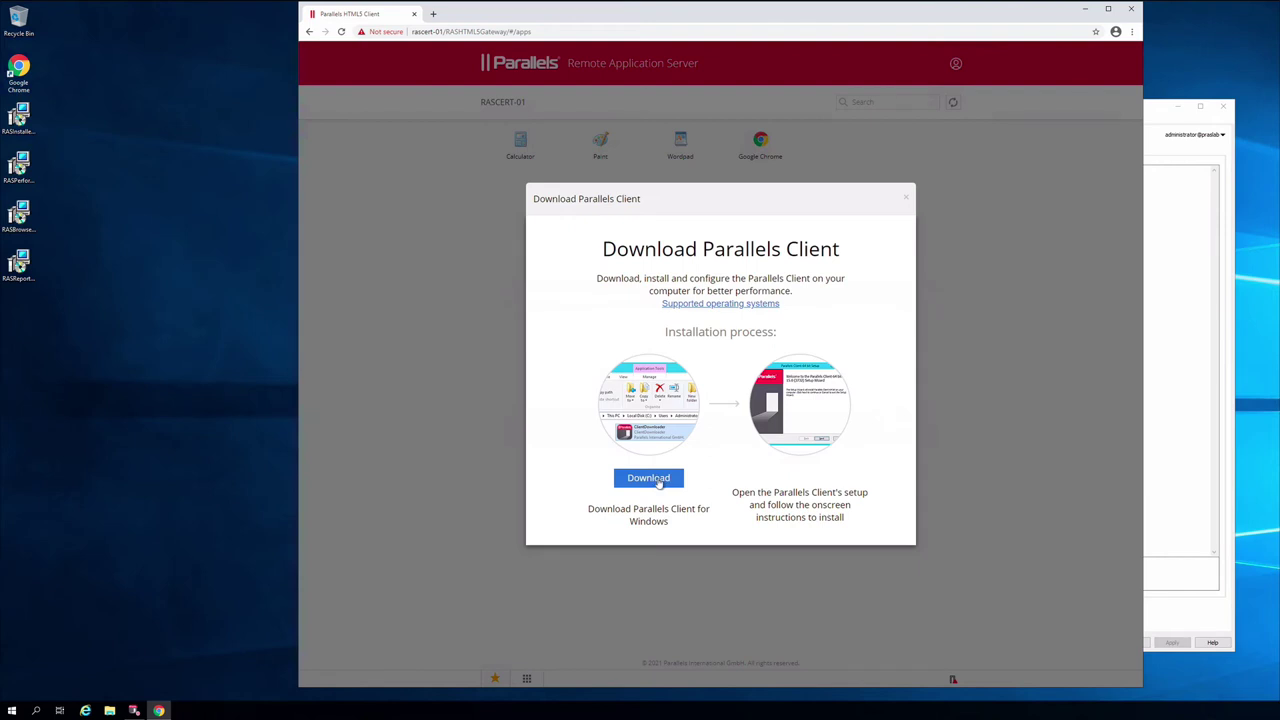
click(659, 480)
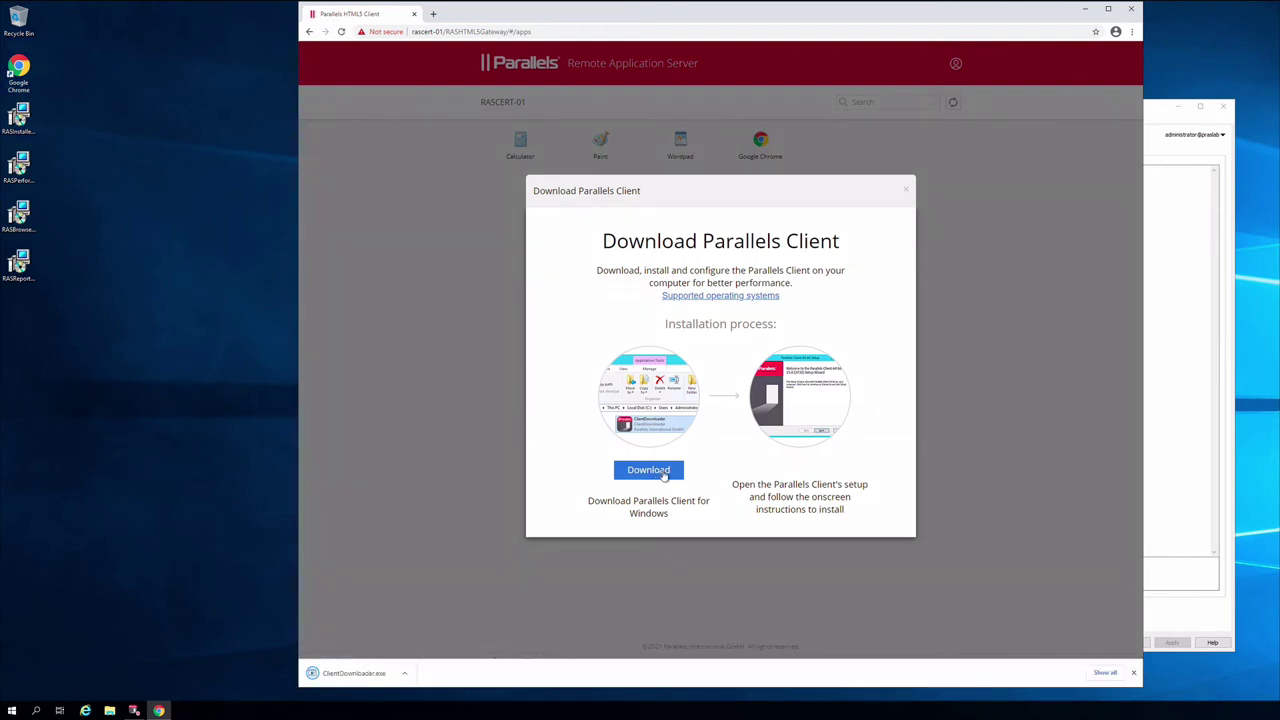
click(362, 674)
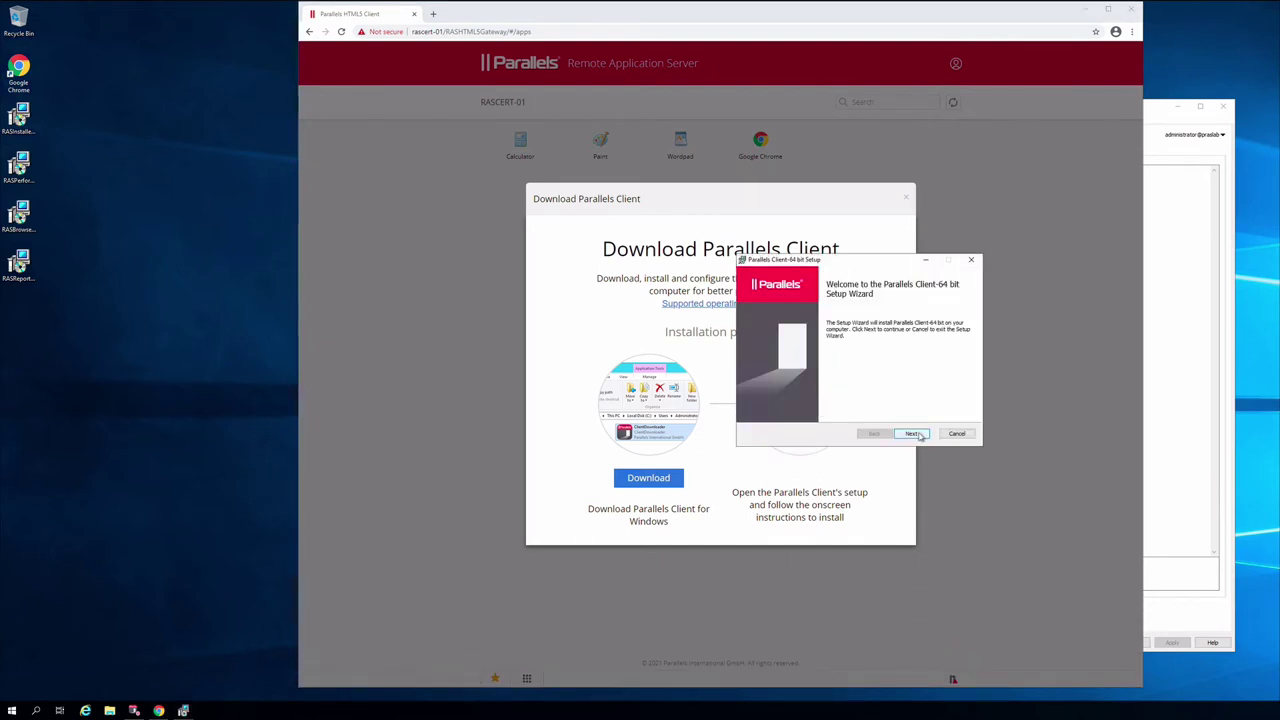
Step: Install Parallels Client with the EULA accepted and the default folder
click(914, 434)
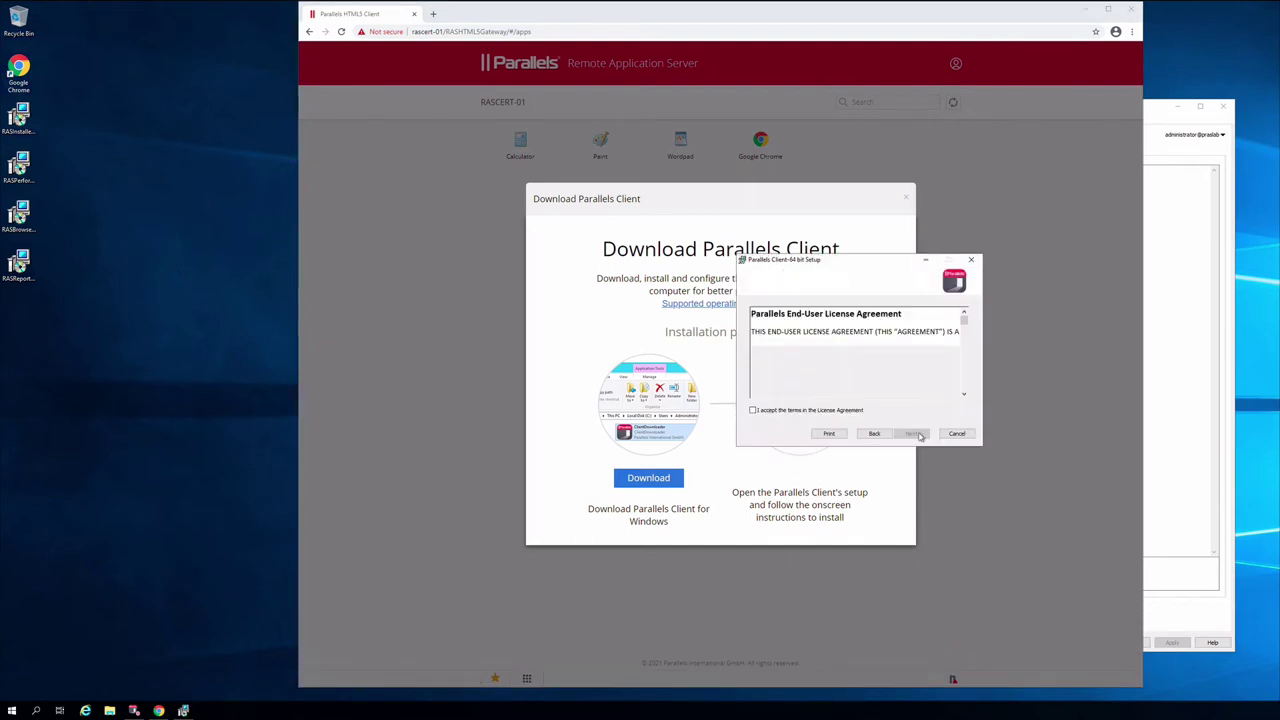
click(806, 412)
click(916, 434)
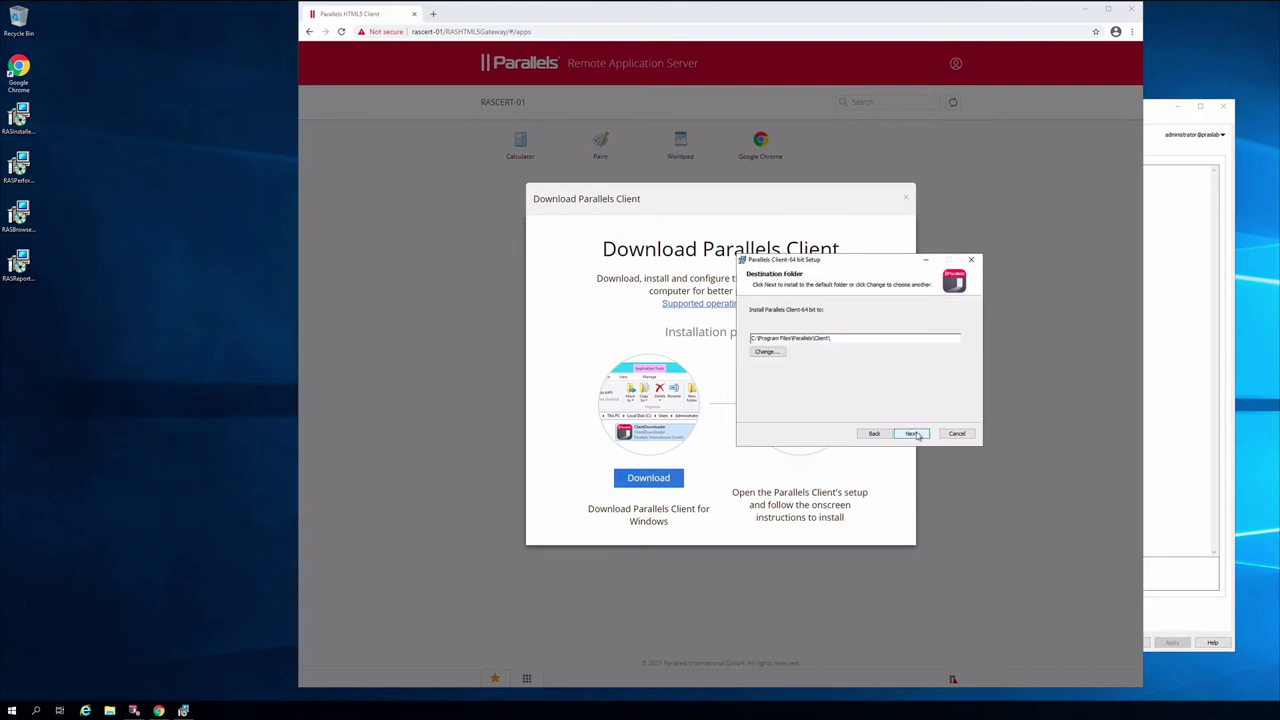
click(913, 434)
click(904, 434)
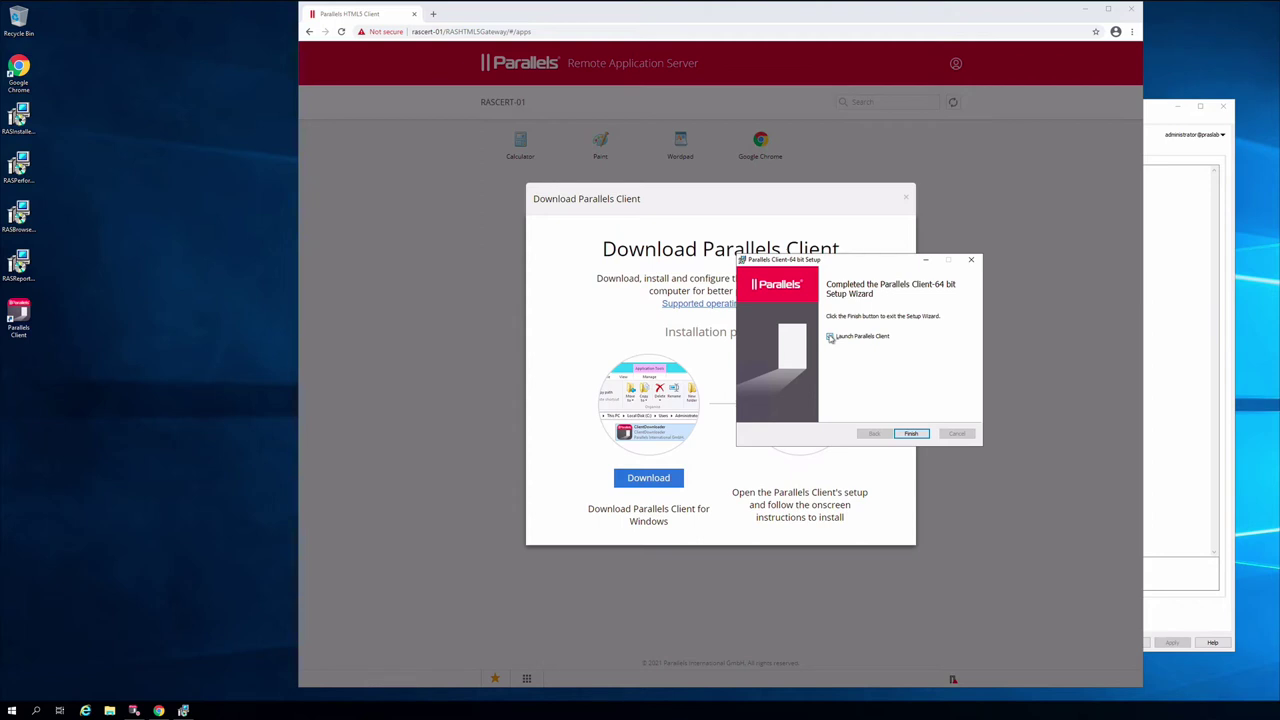
click(912, 435)
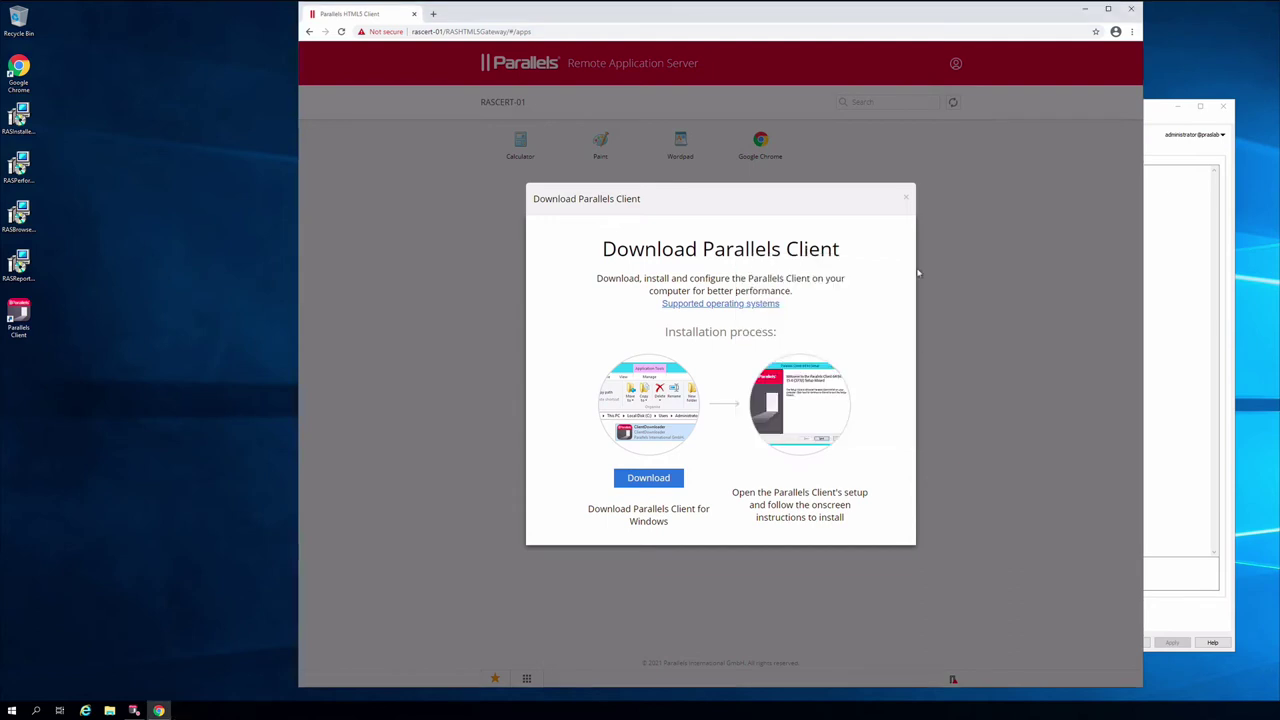
Step: Close the download dialog, always allow opening Parallels Client, and launch Wordpad in the browser
click(906, 202)
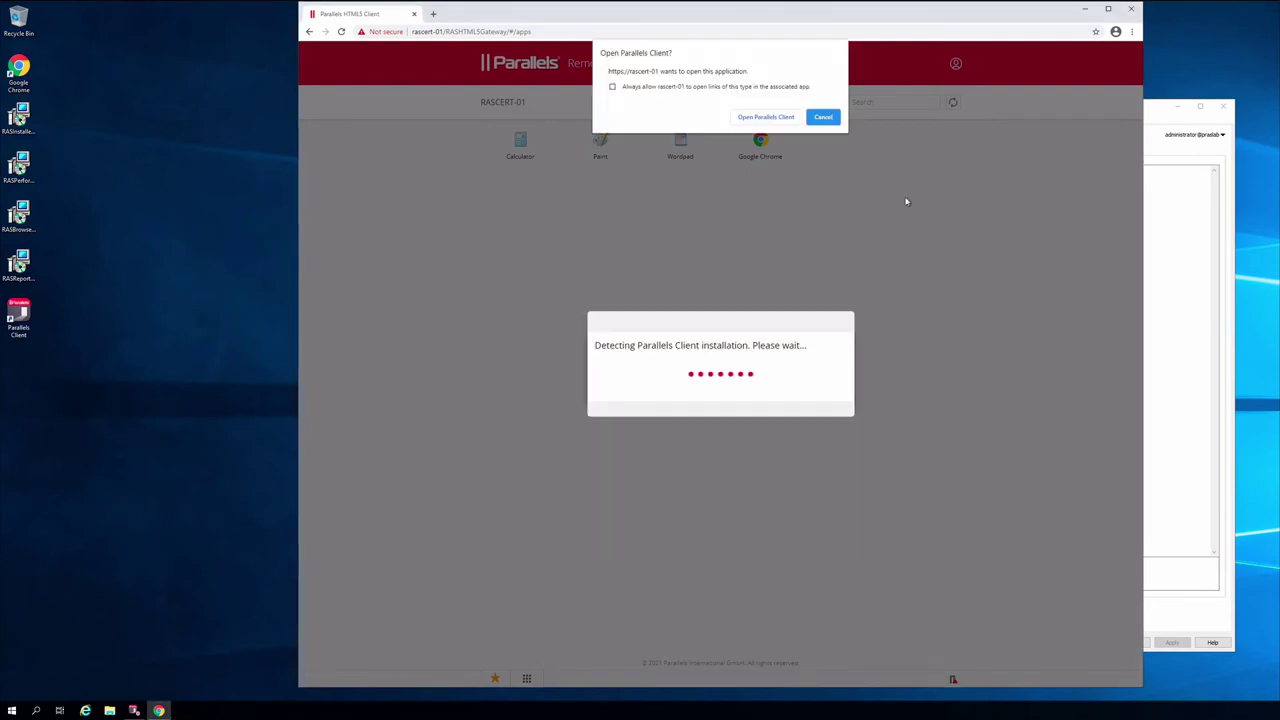
click(612, 87)
click(766, 118)
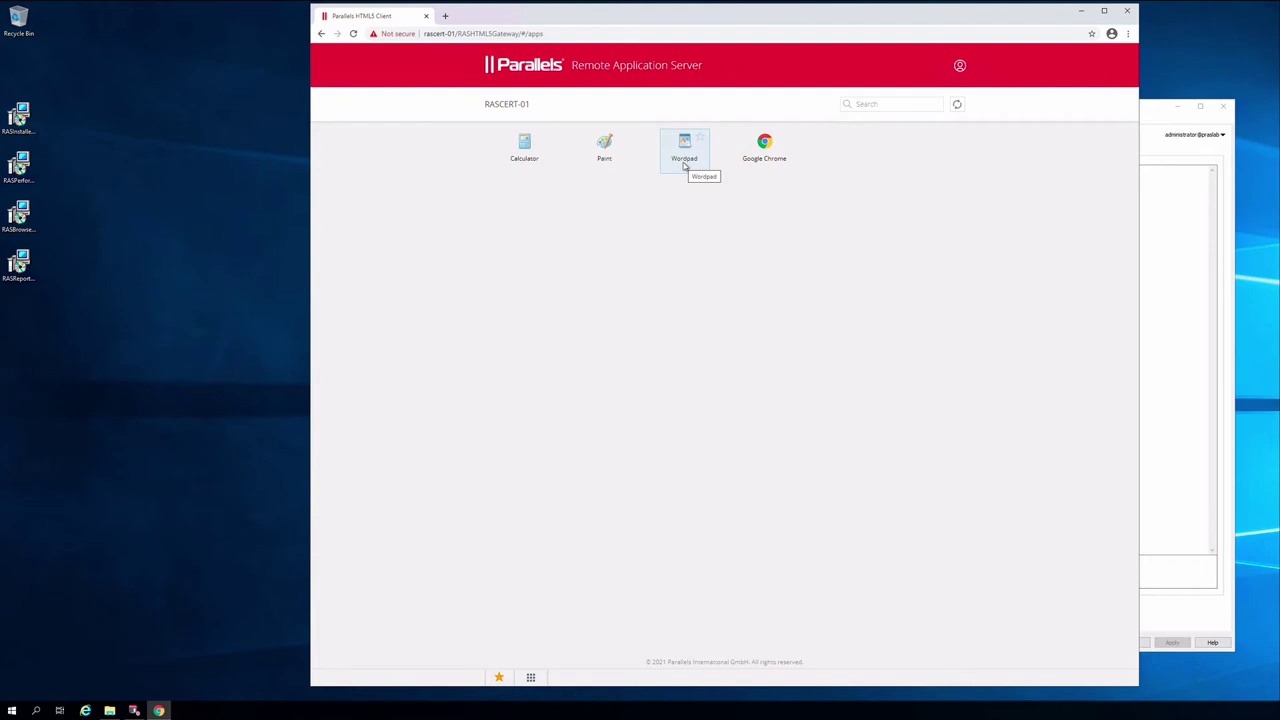
click(685, 160)
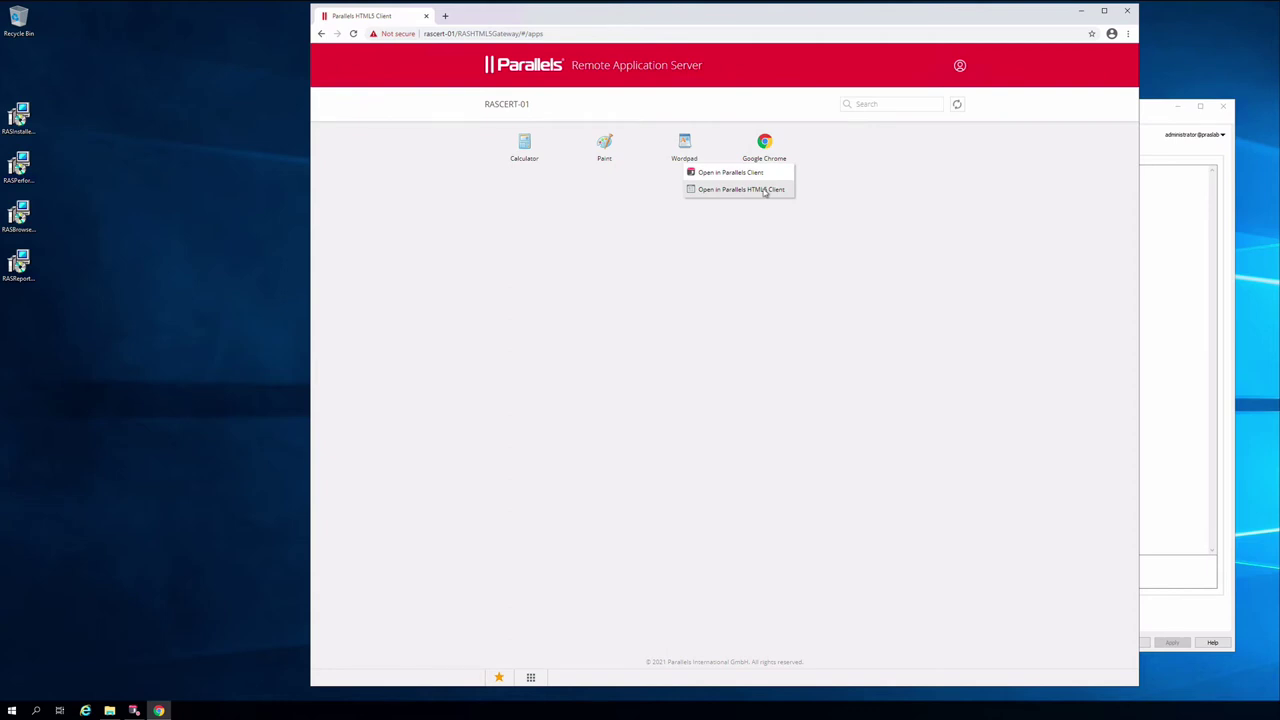
click(765, 190)
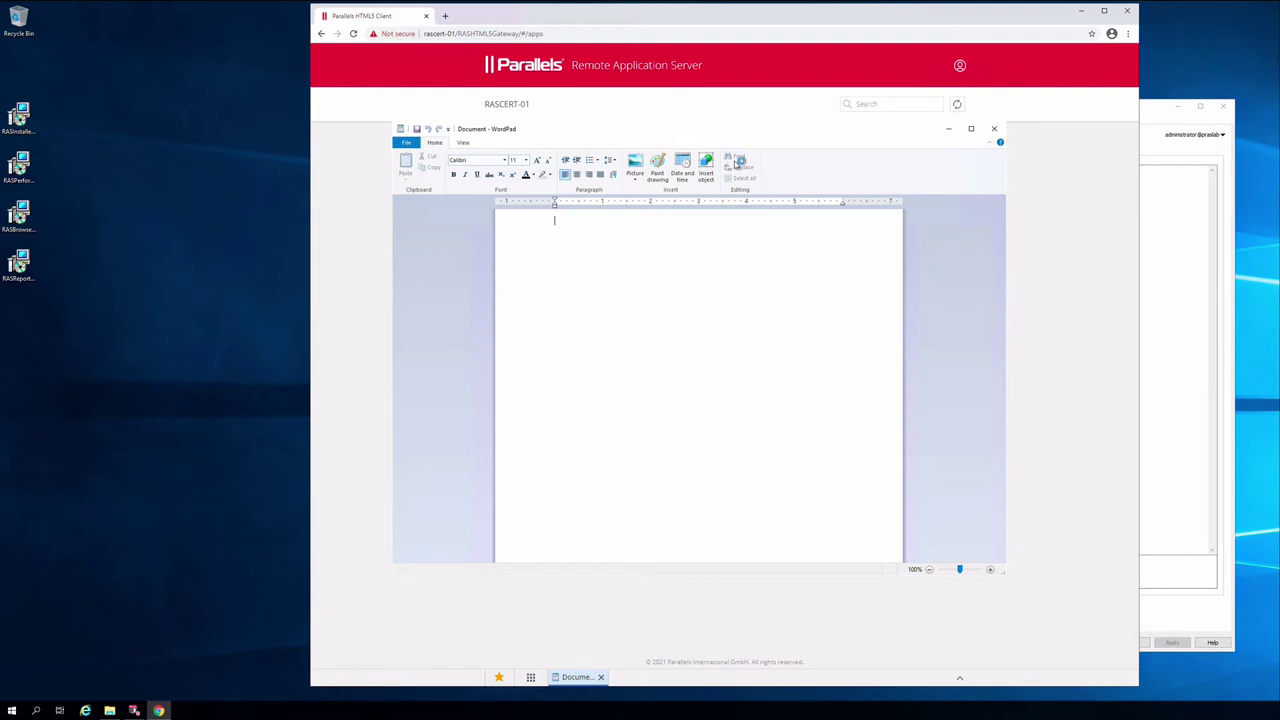
Step: Move the WordPad window down slightly and type hello into its document
drag(806, 129, 816, 177)
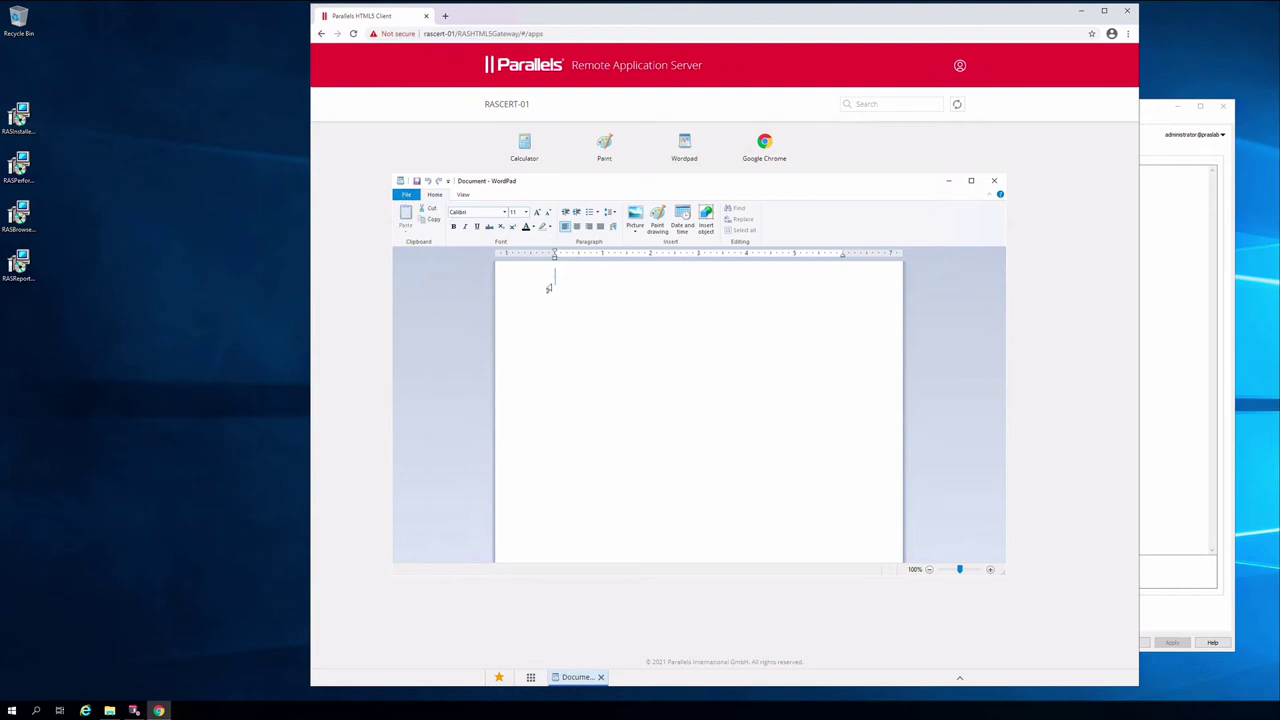
text(hello)
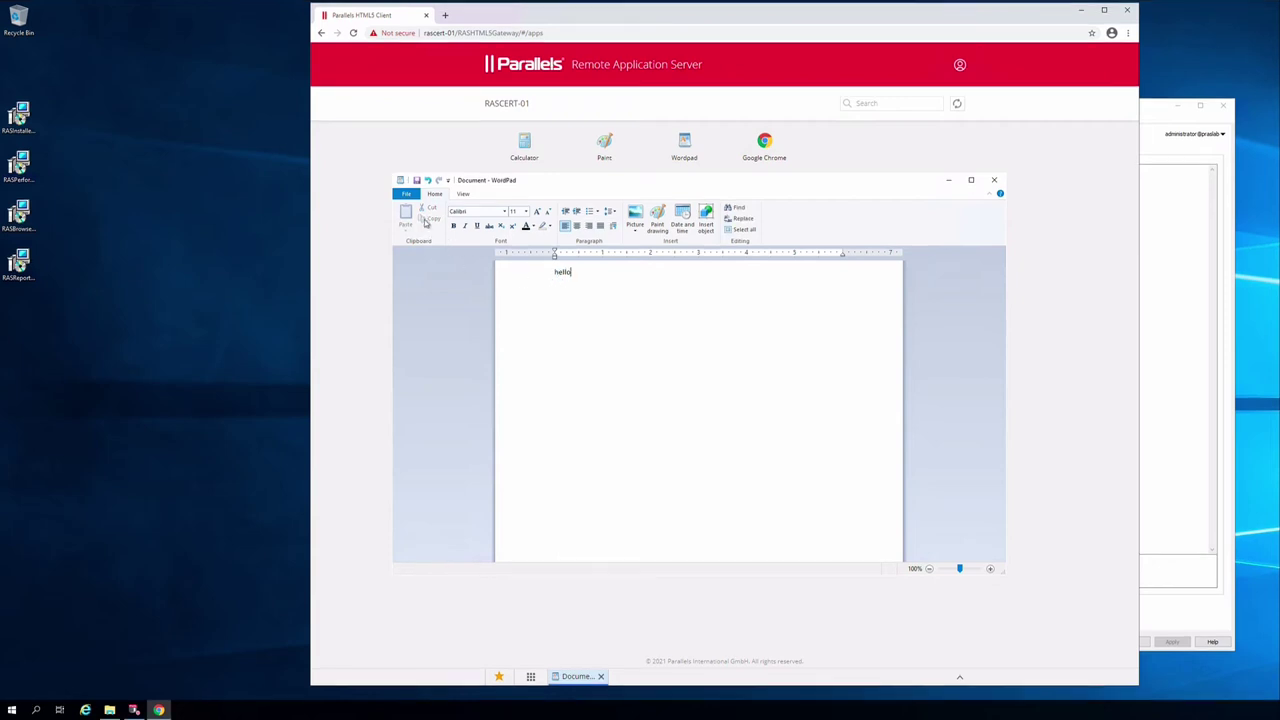
click(406, 194)
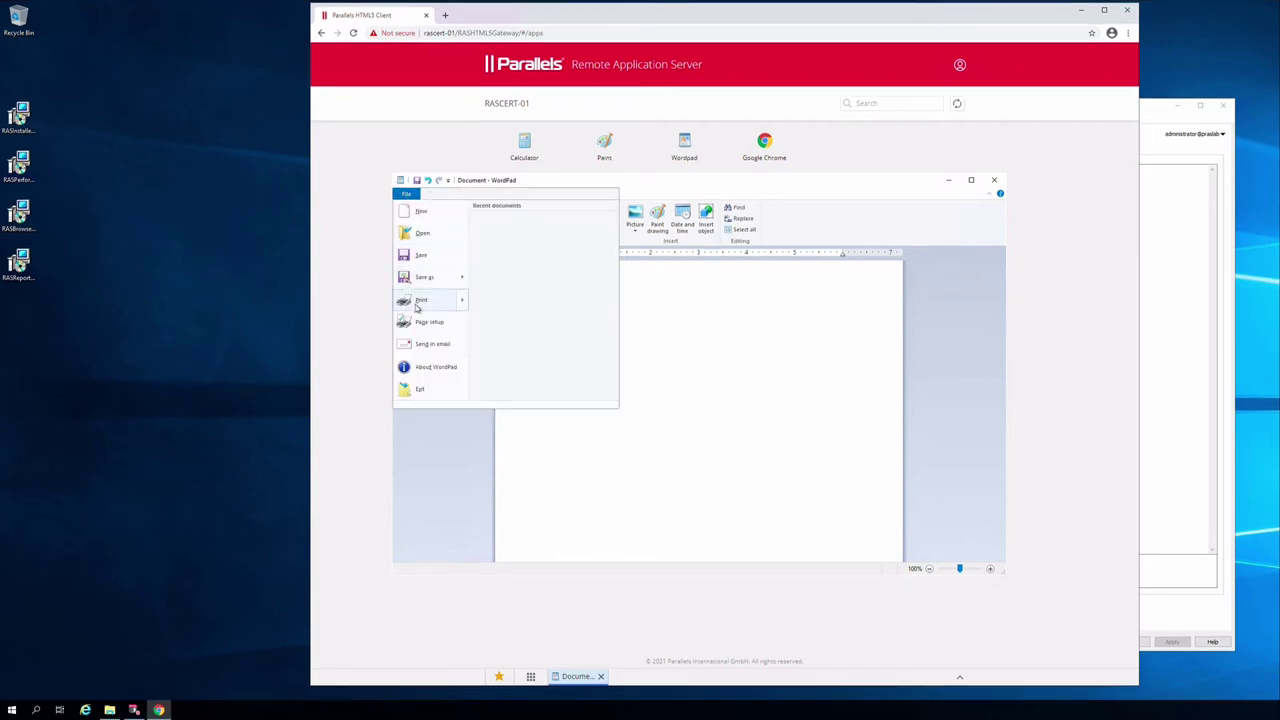
click(417, 304)
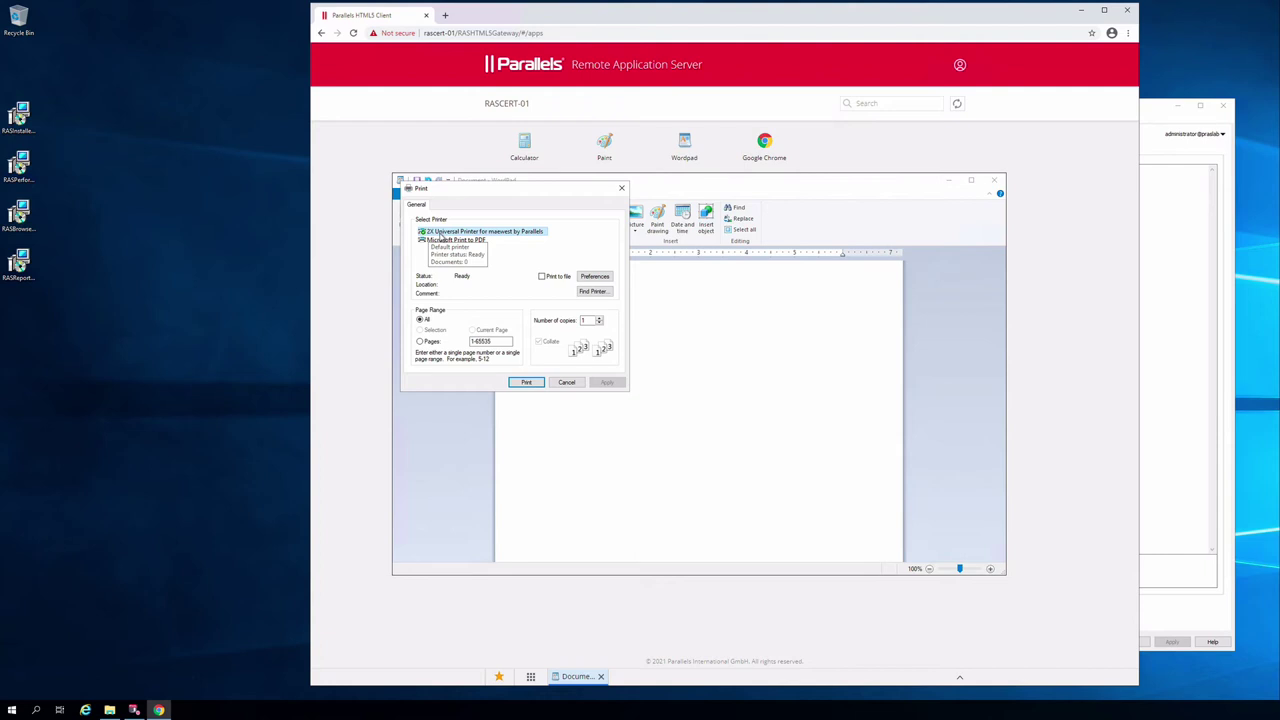
click(571, 380)
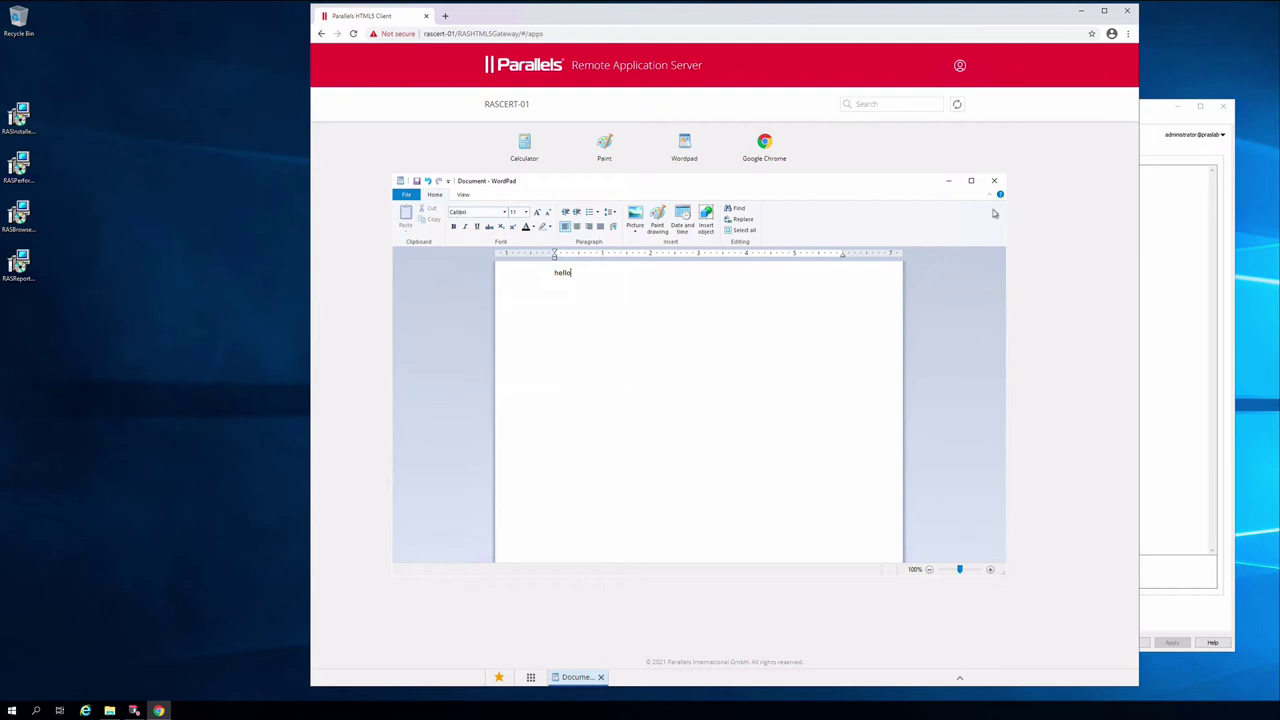
click(406, 196)
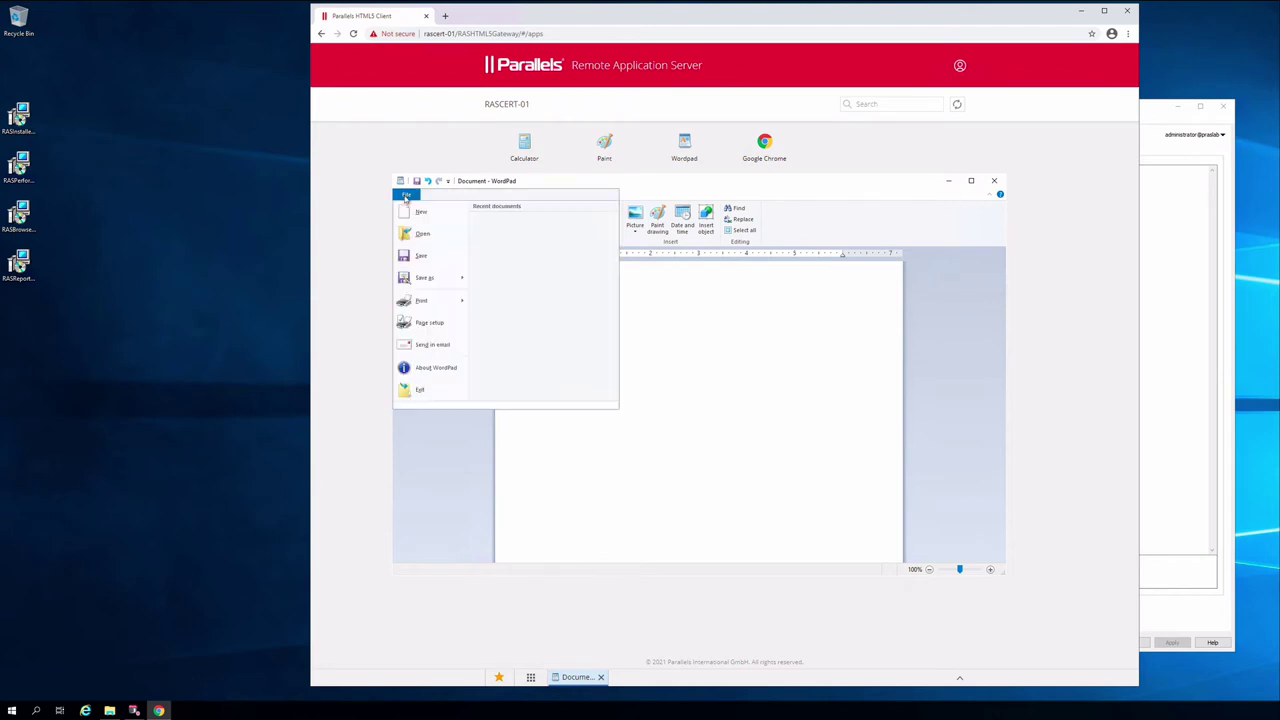
click(419, 281)
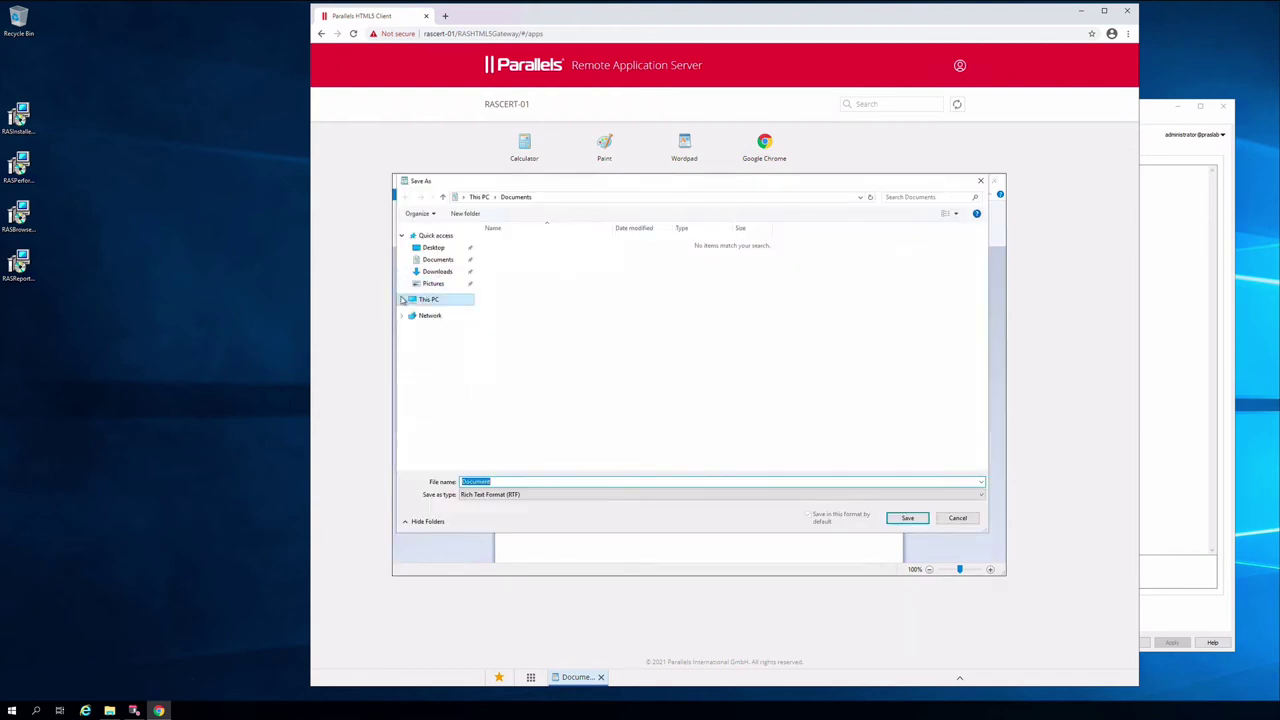
click(403, 299)
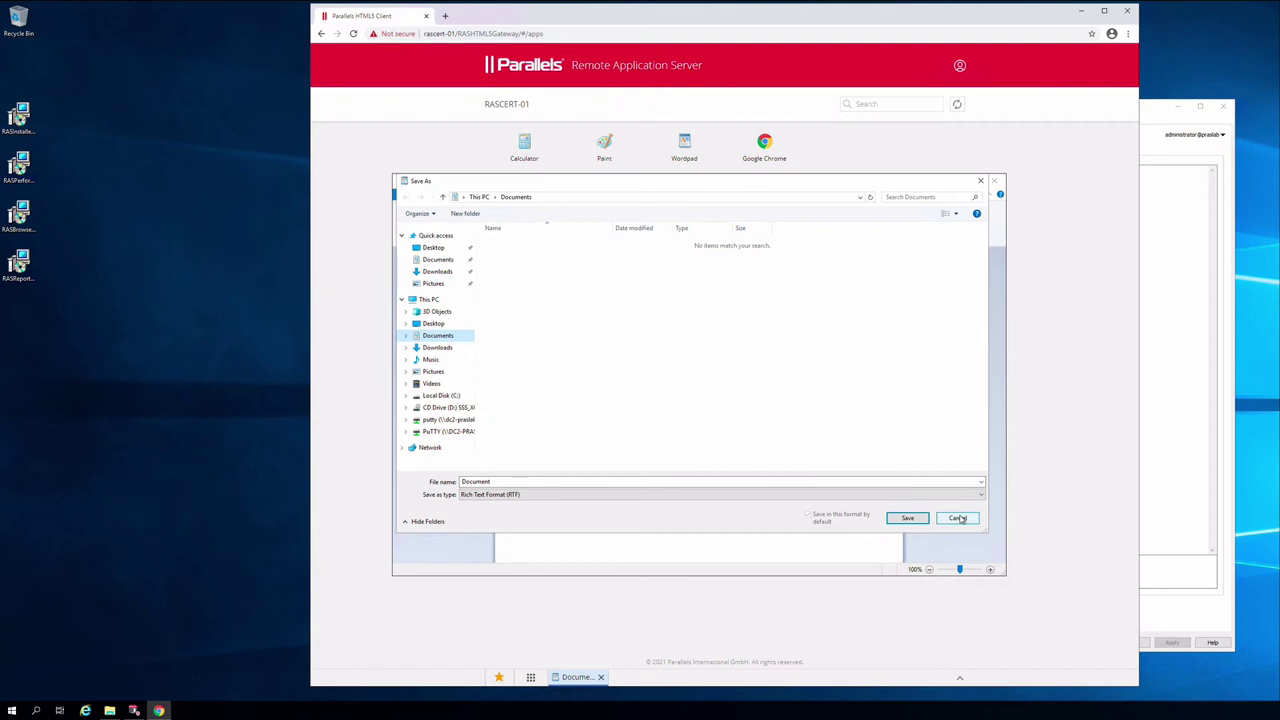
click(958, 518)
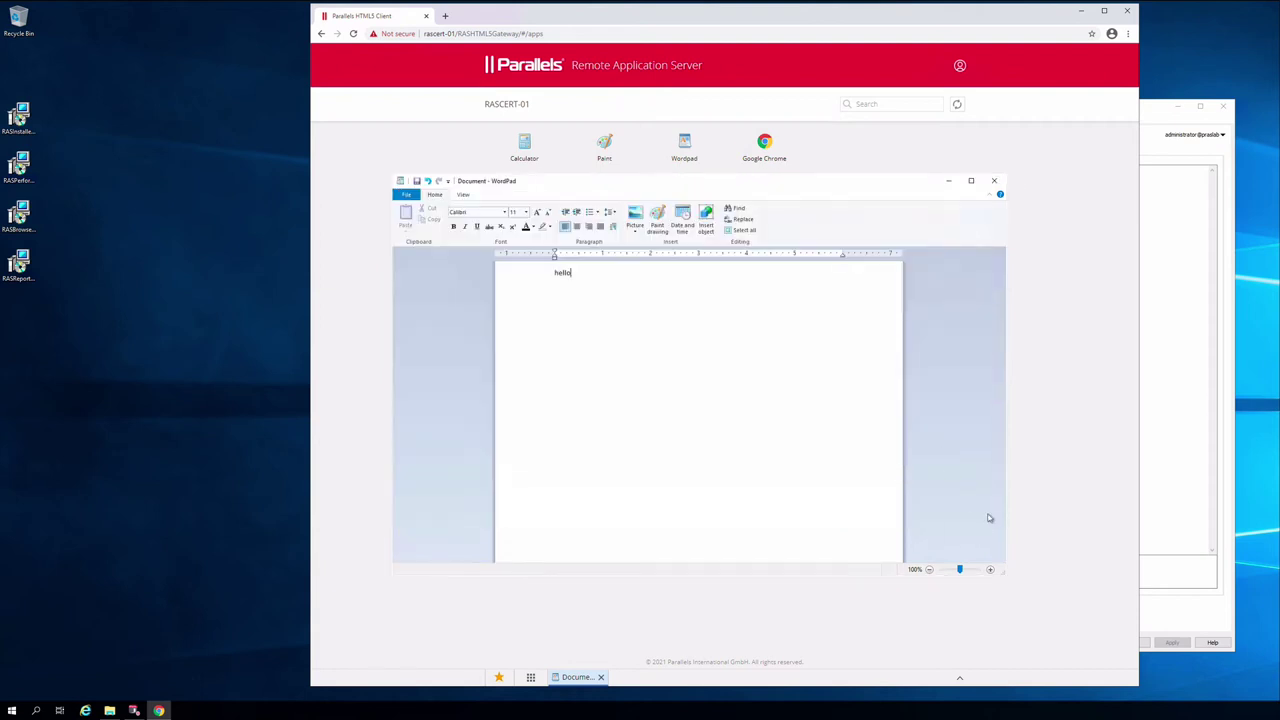
click(960, 681)
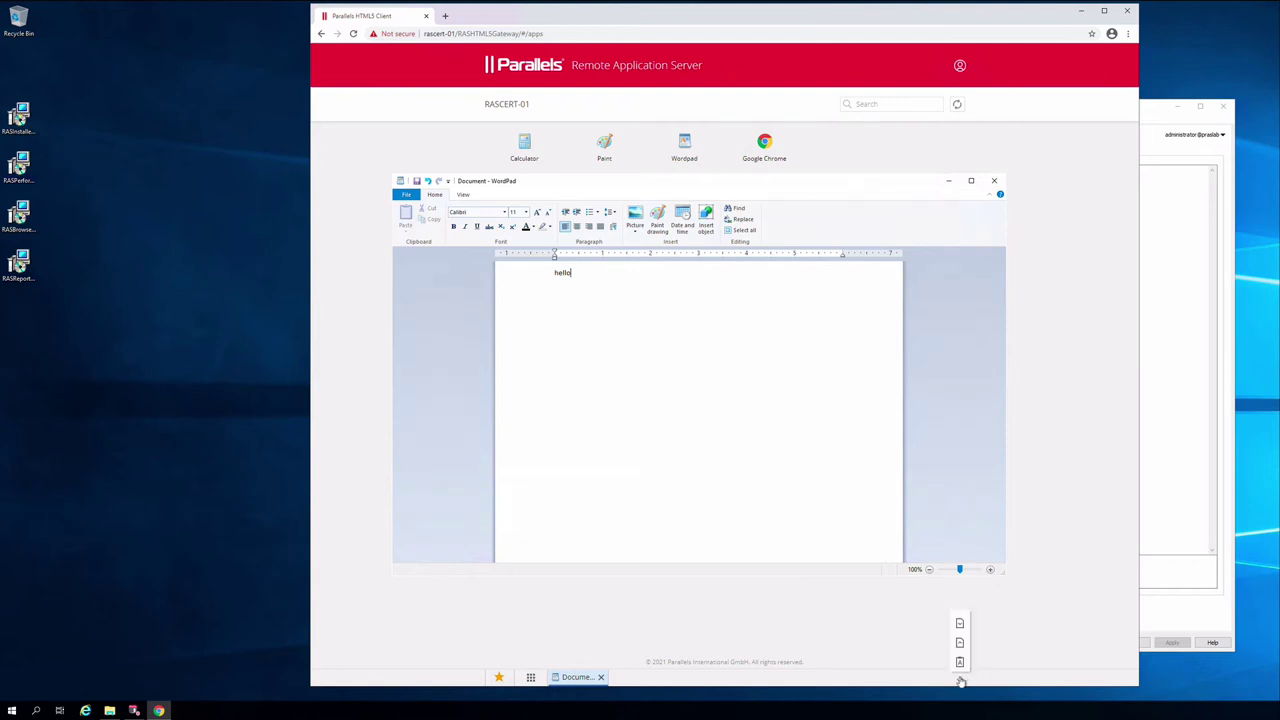
click(961, 625)
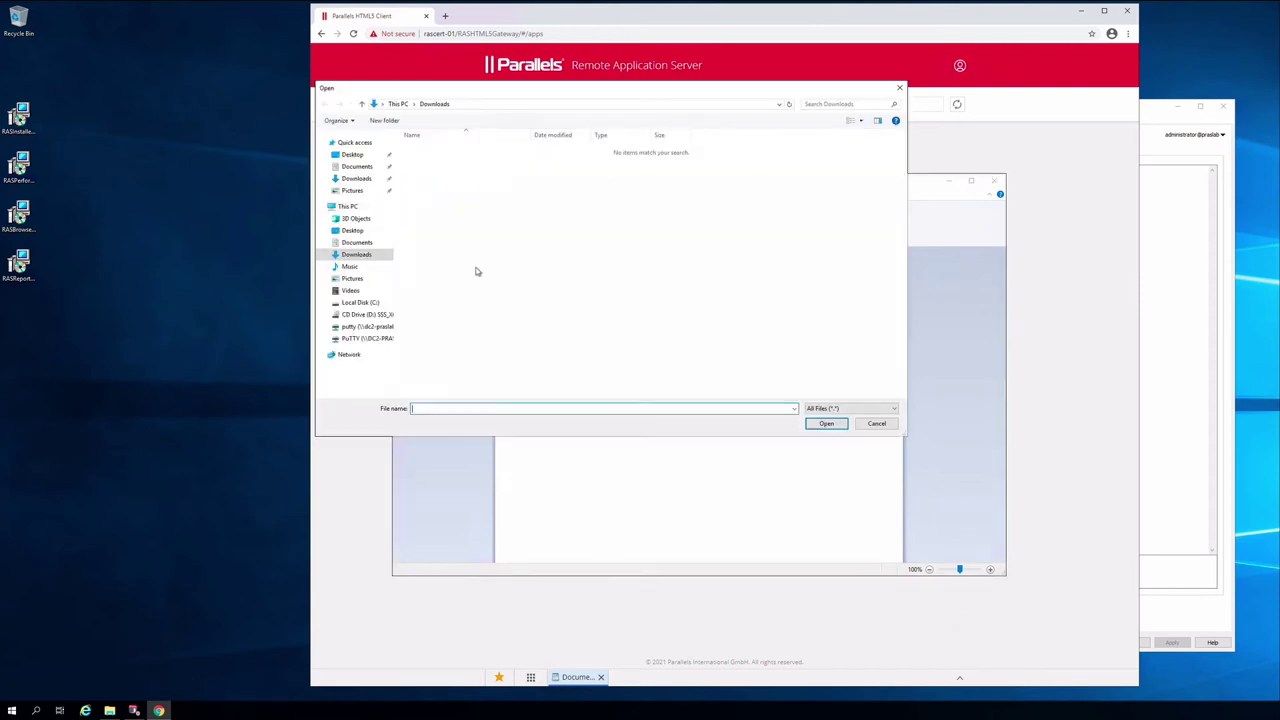
click(356, 232)
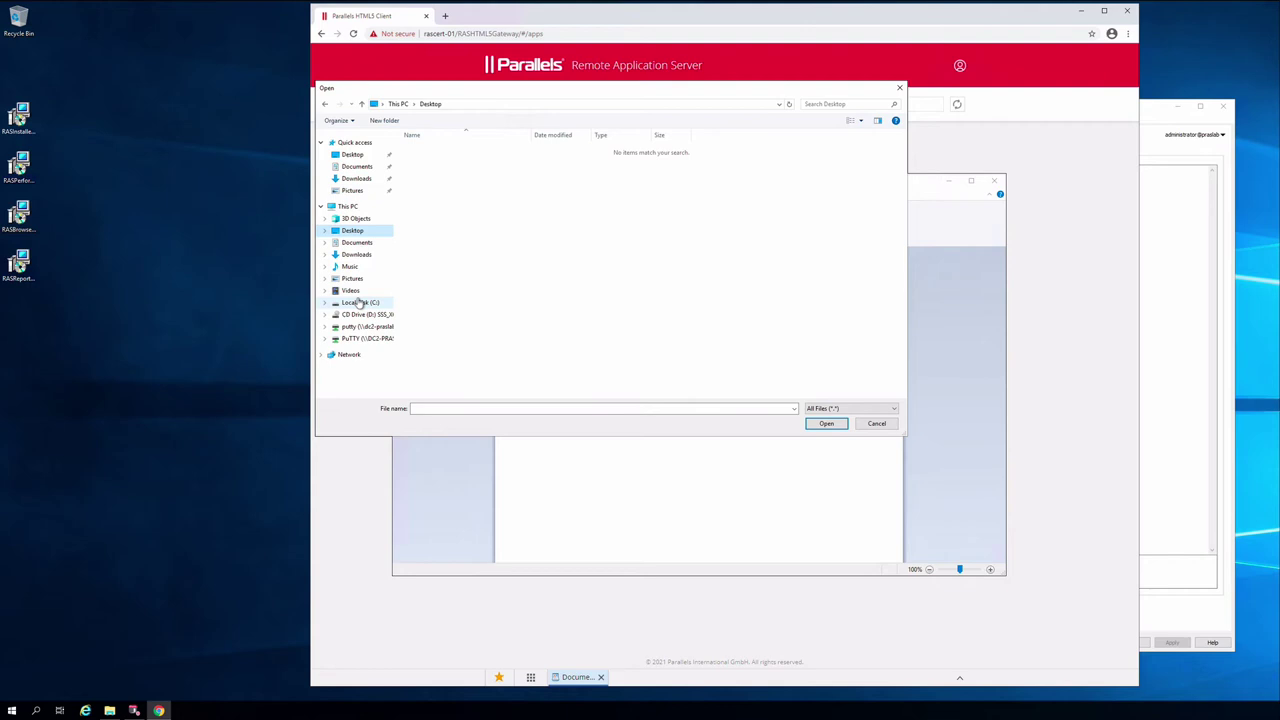
click(877, 424)
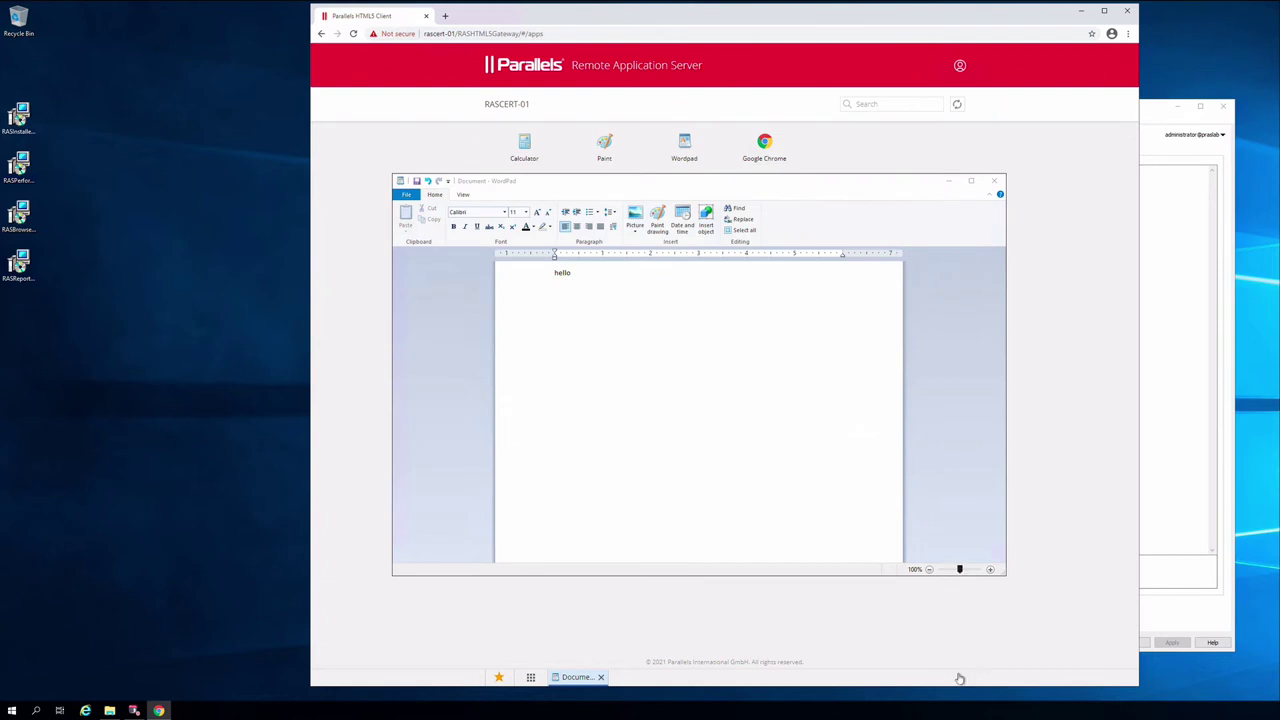
click(959, 678)
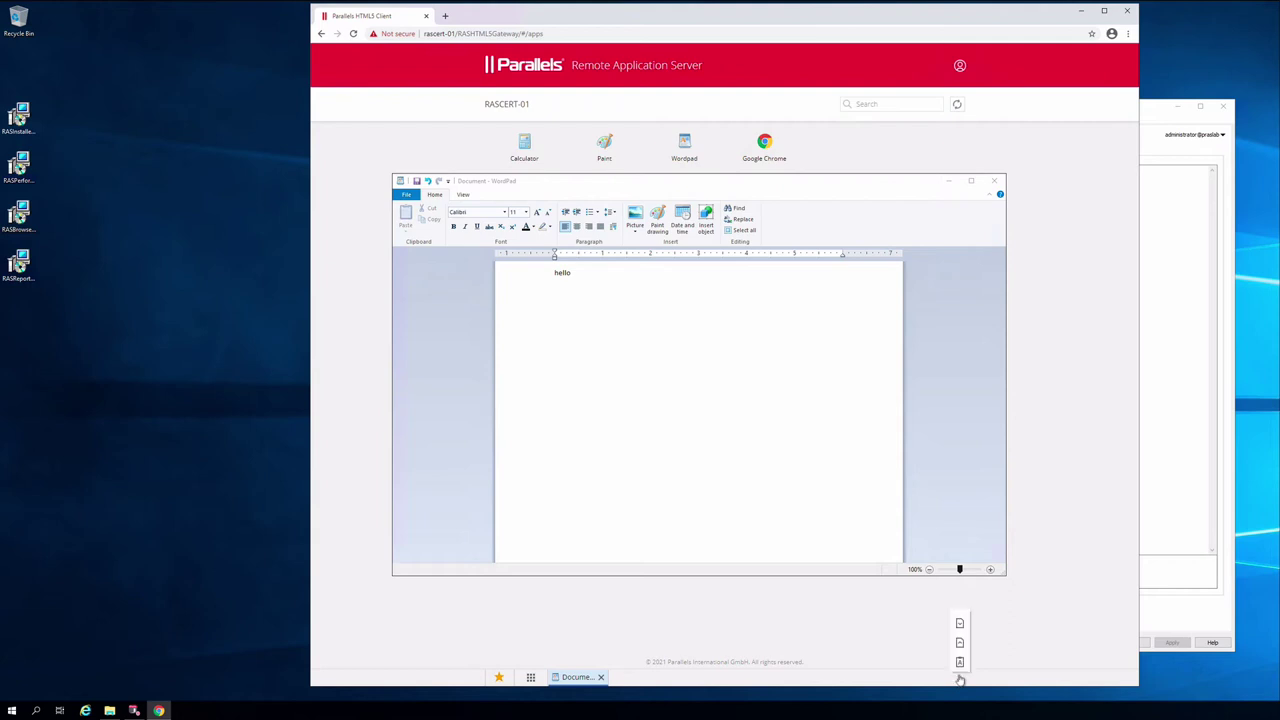
click(961, 664)
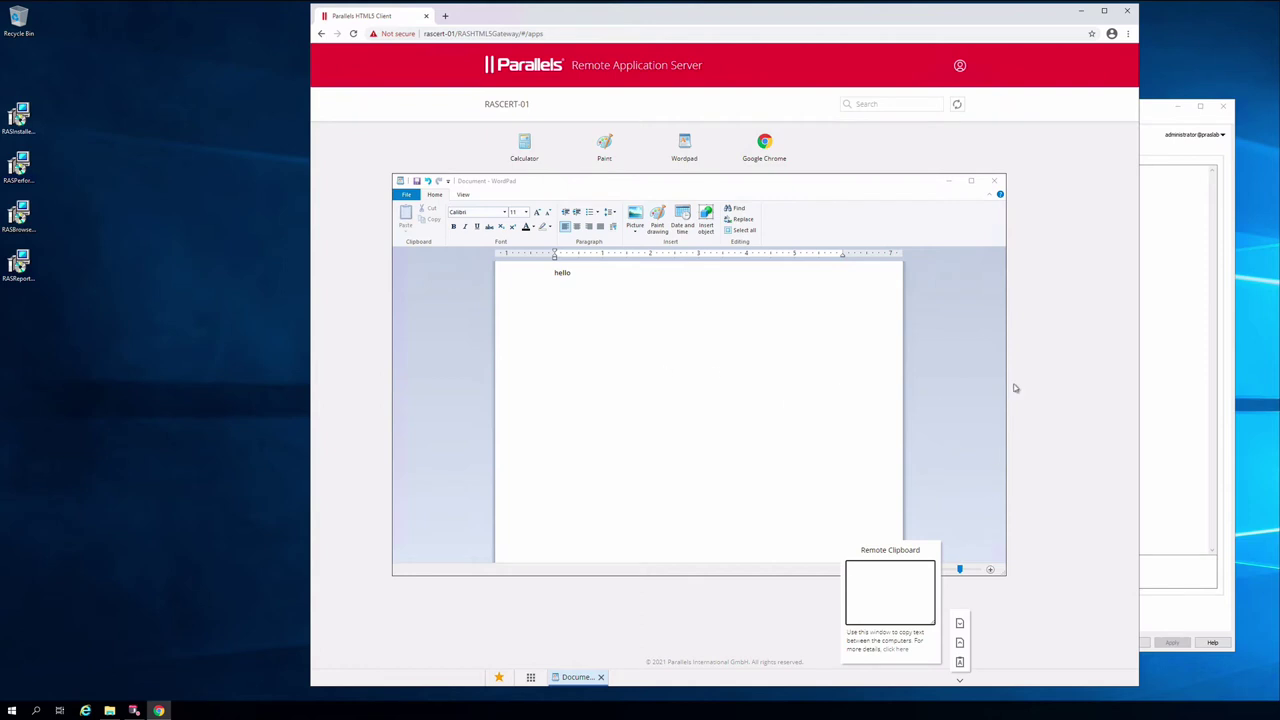
click(1044, 379)
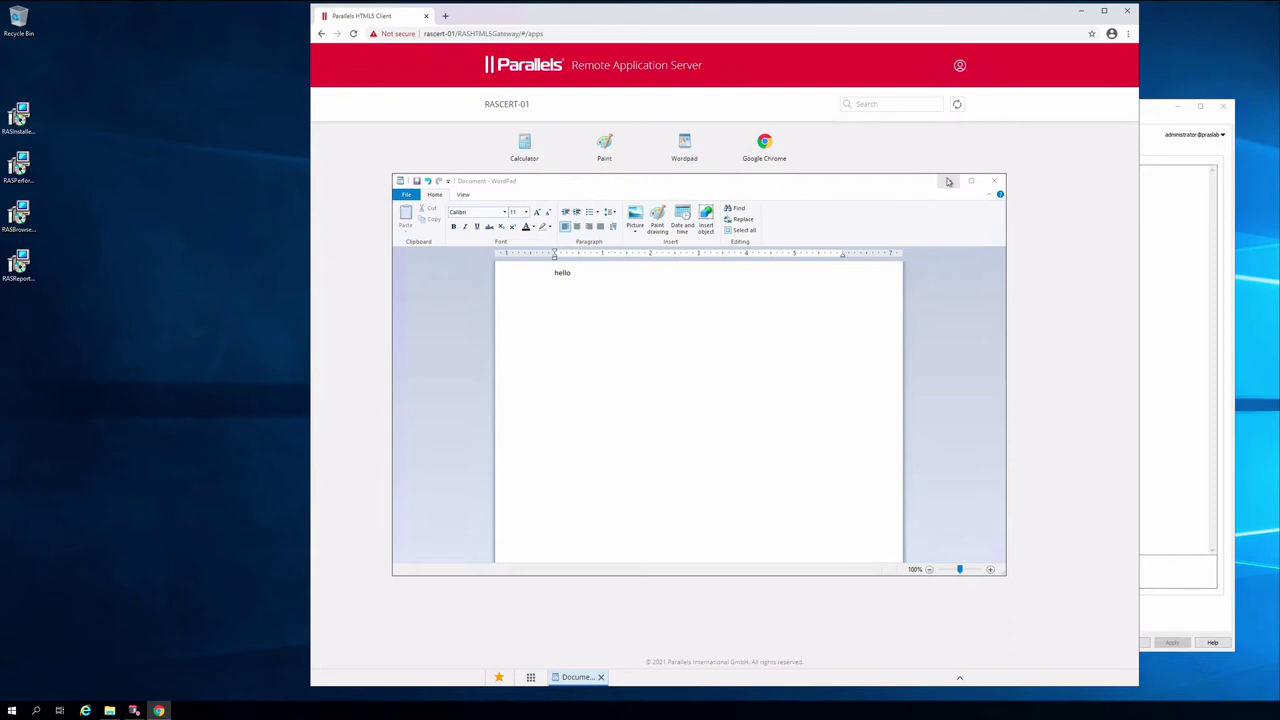
Step: Launch Calculator in the HTML5 client, then close WordPad without saving and close Calculator
right_click(518, 148)
click(538, 174)
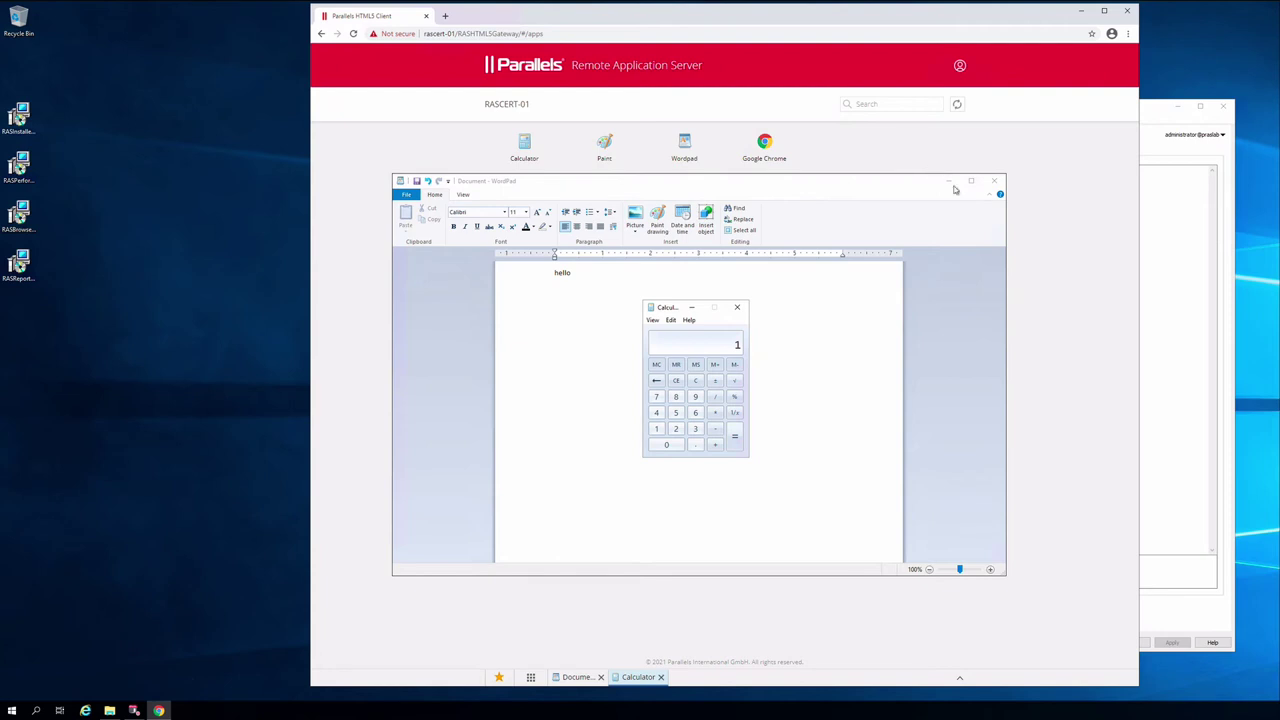
click(995, 182)
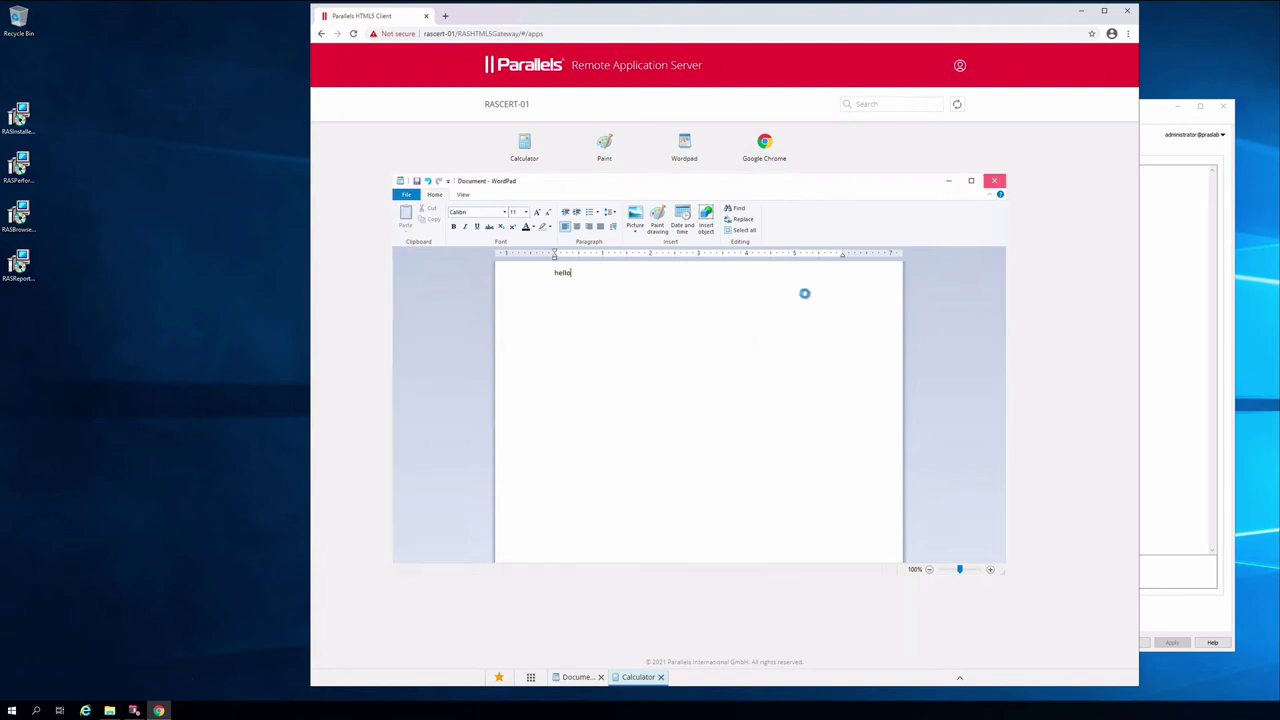
click(714, 382)
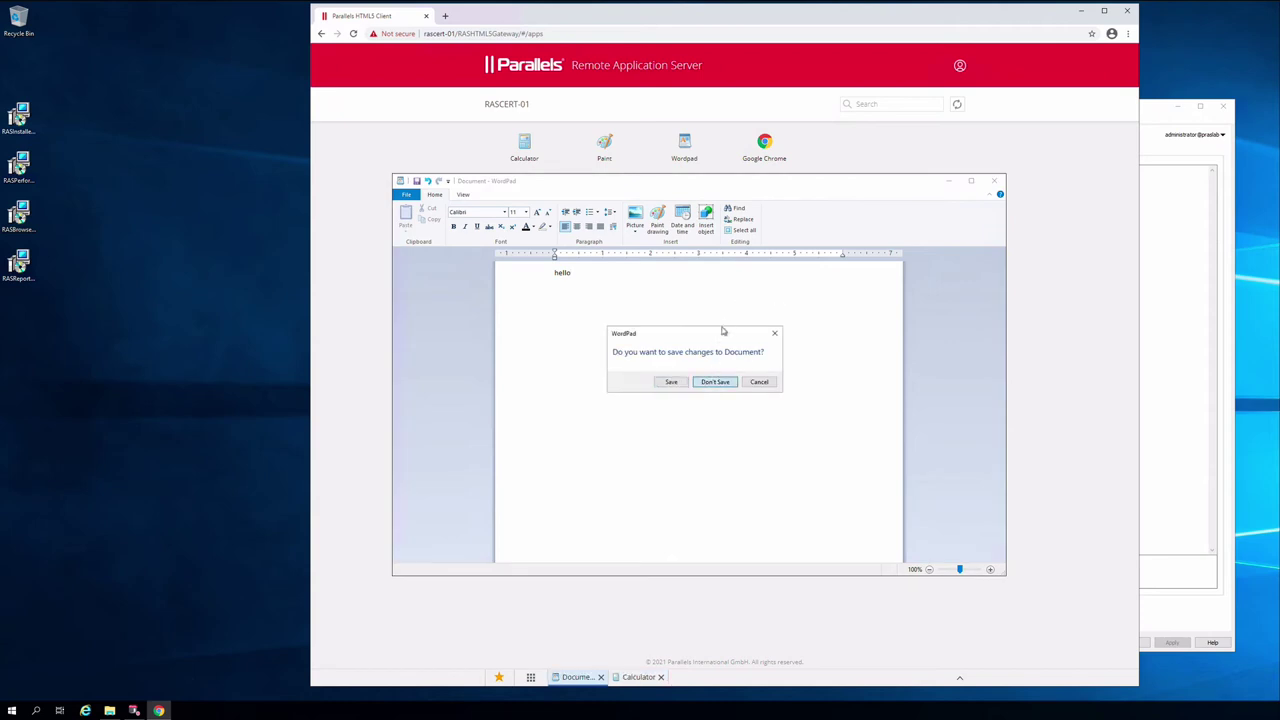
click(741, 307)
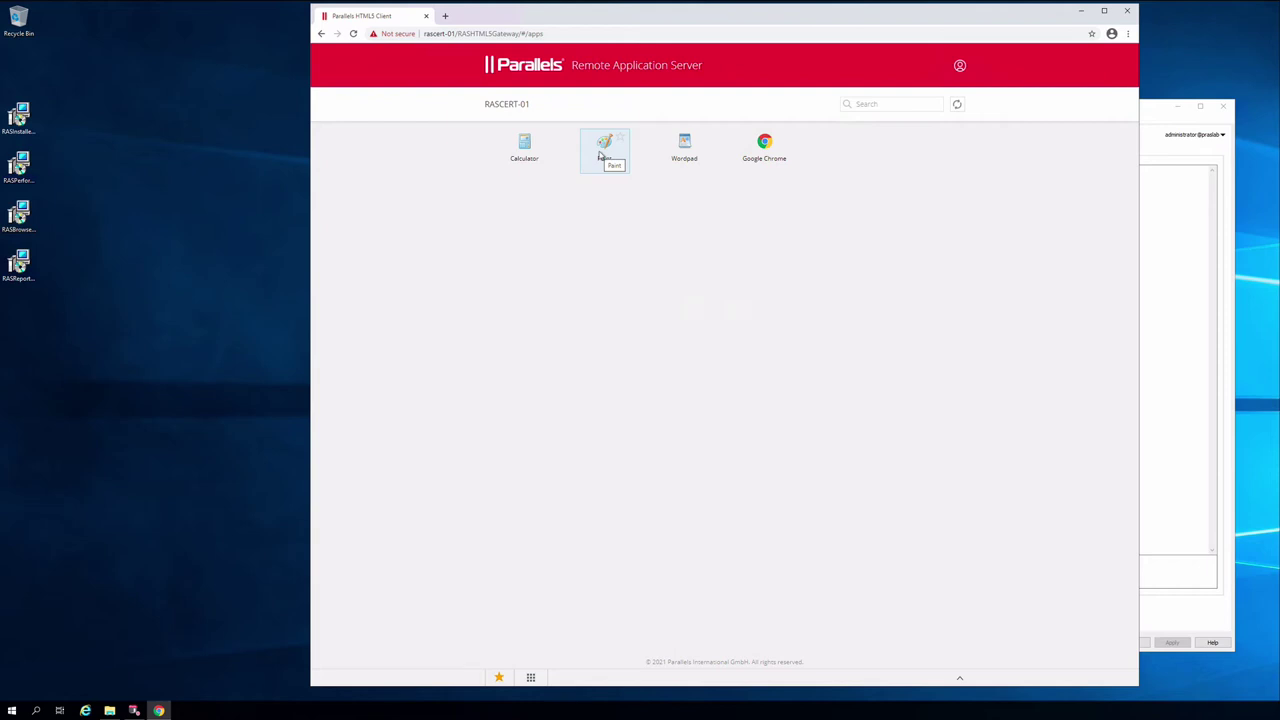
Step: Launch Paint in the native client, trusting the self-signed certificate with 'Do not ask me again'
click(603, 153)
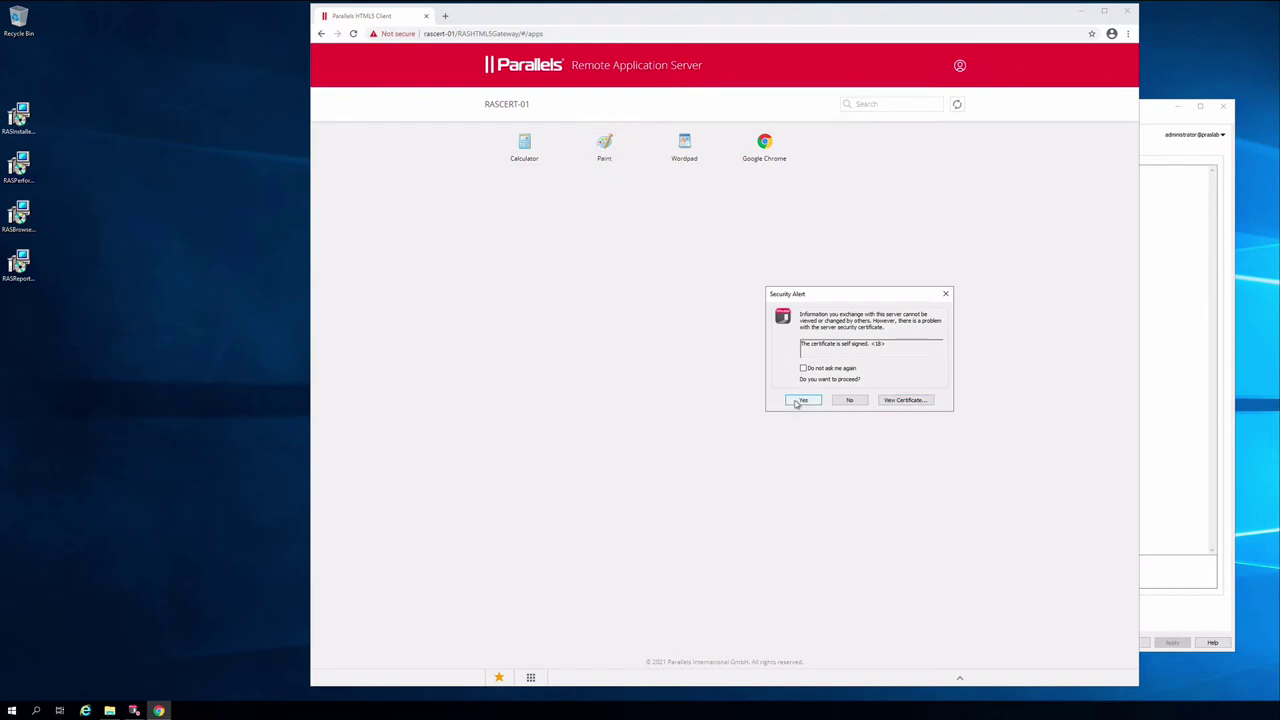
click(803, 368)
click(807, 401)
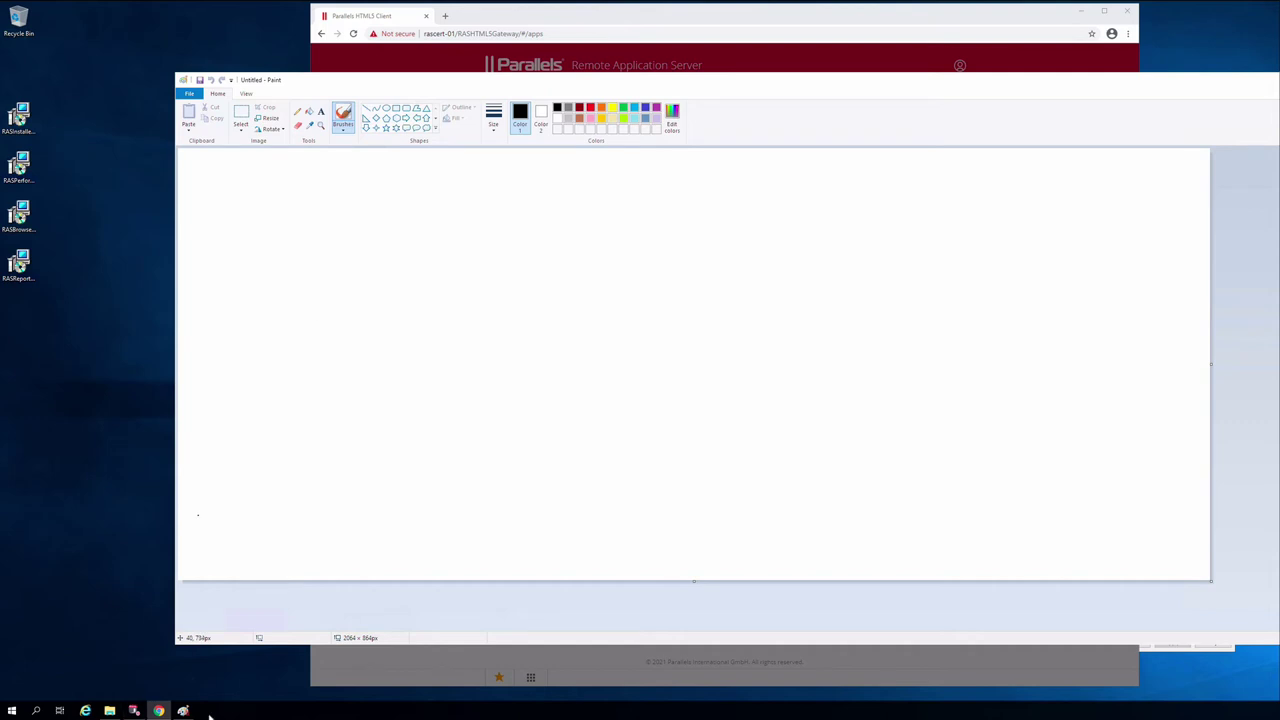
mouse_move(183, 712)
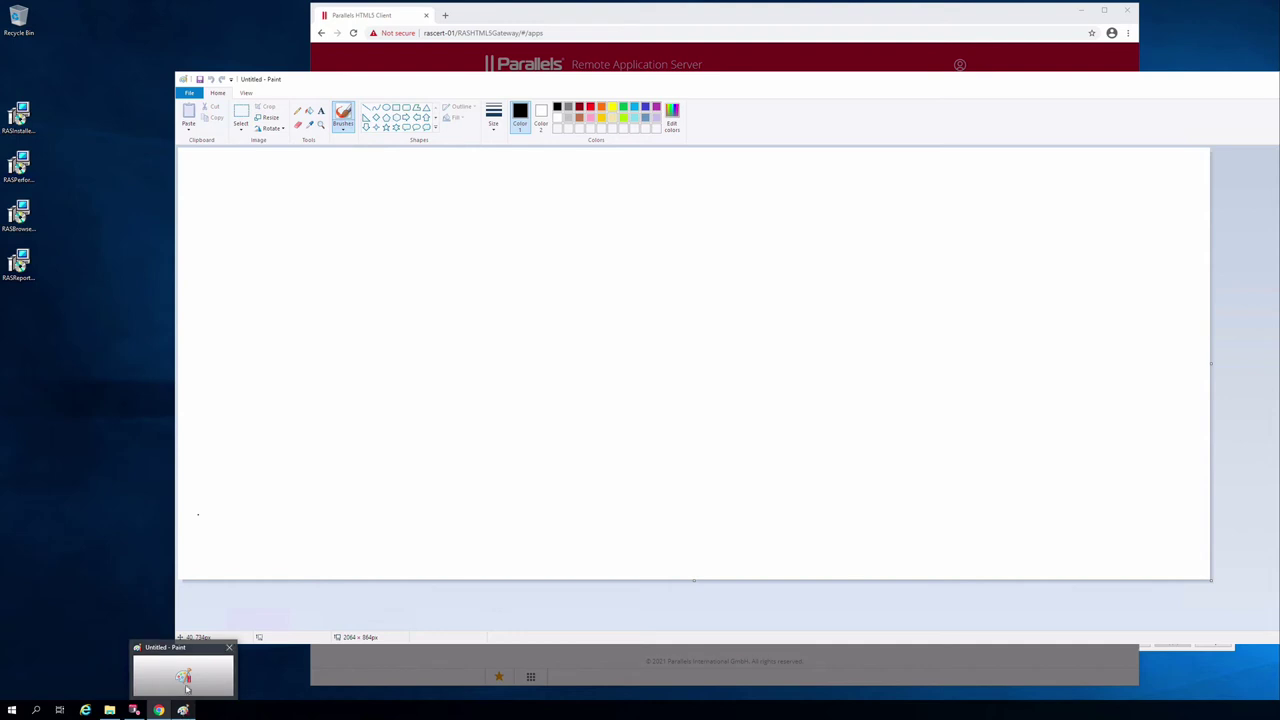
mouse_move(186, 688)
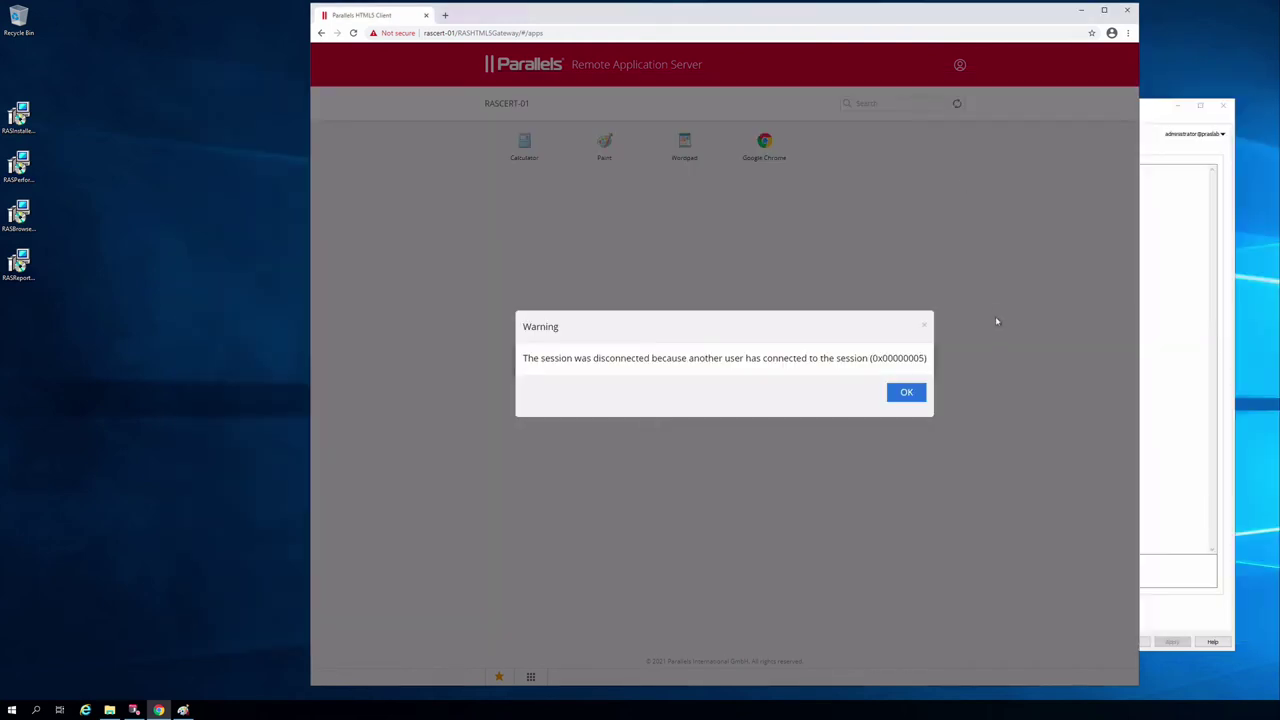
Step: Dismiss the disconnect warning, minimize Chrome and RAS Console, close File Explorer, and show Paint
click(905, 393)
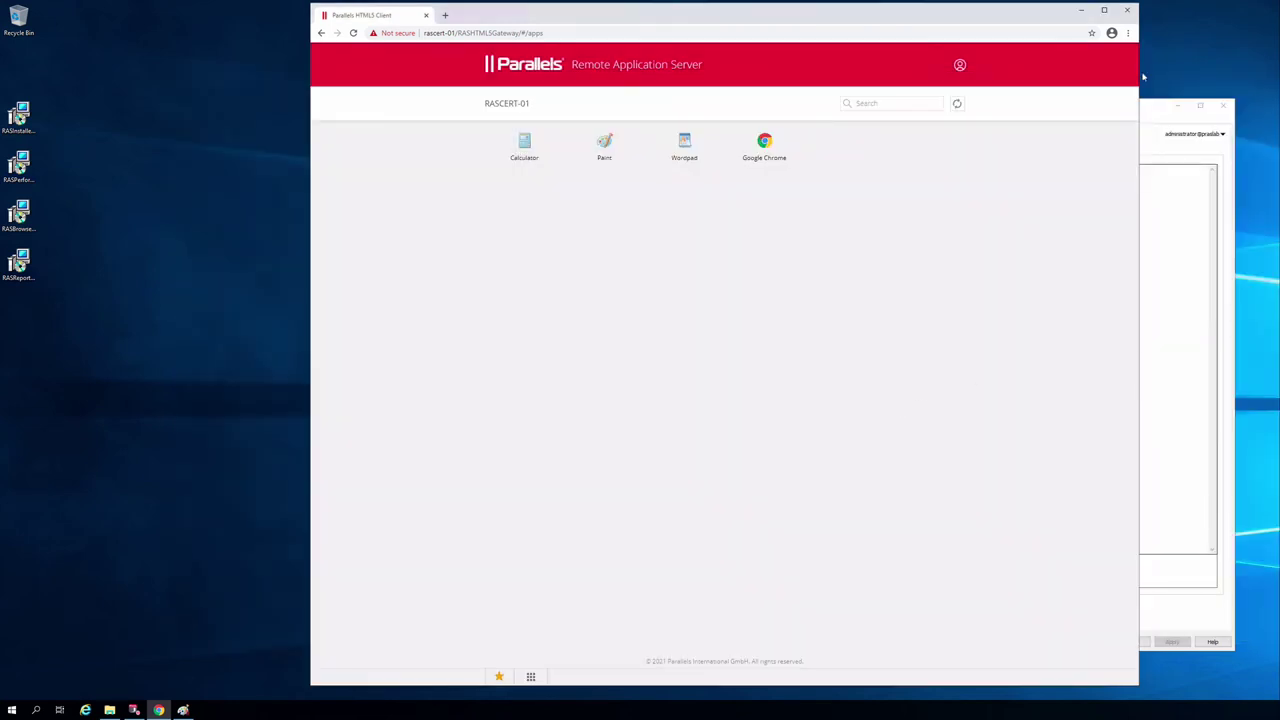
click(1081, 10)
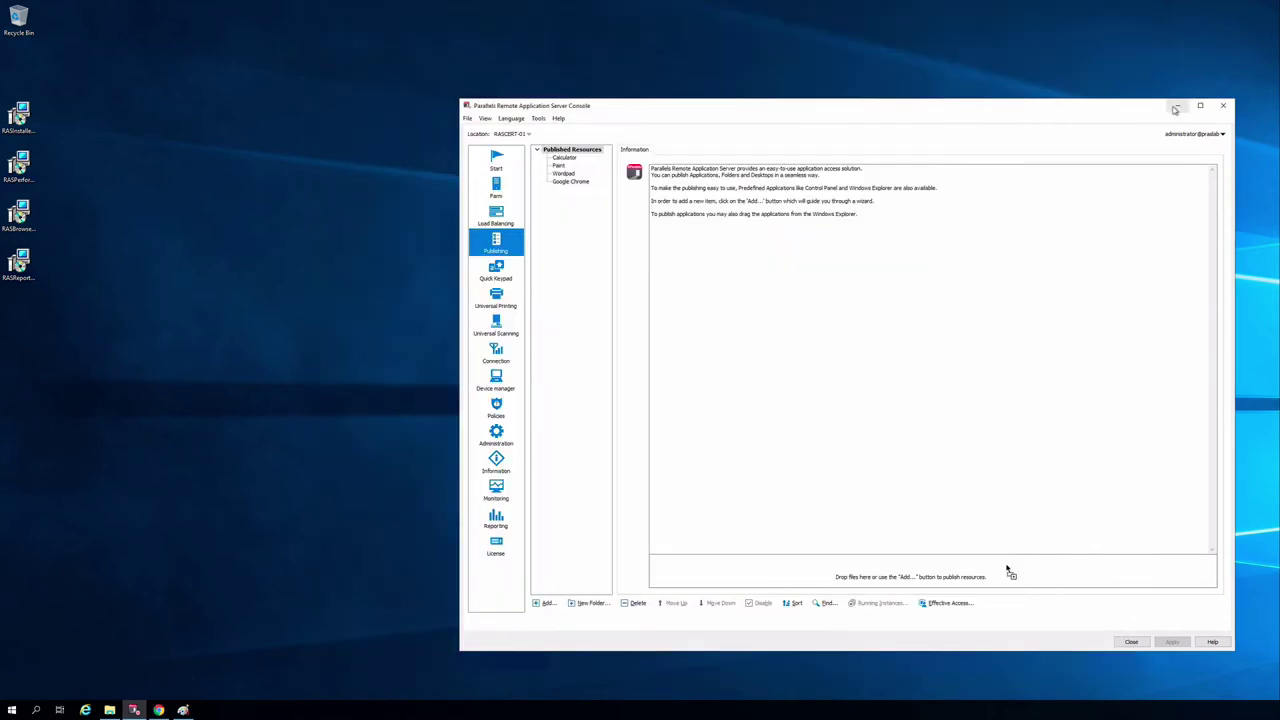
click(1176, 107)
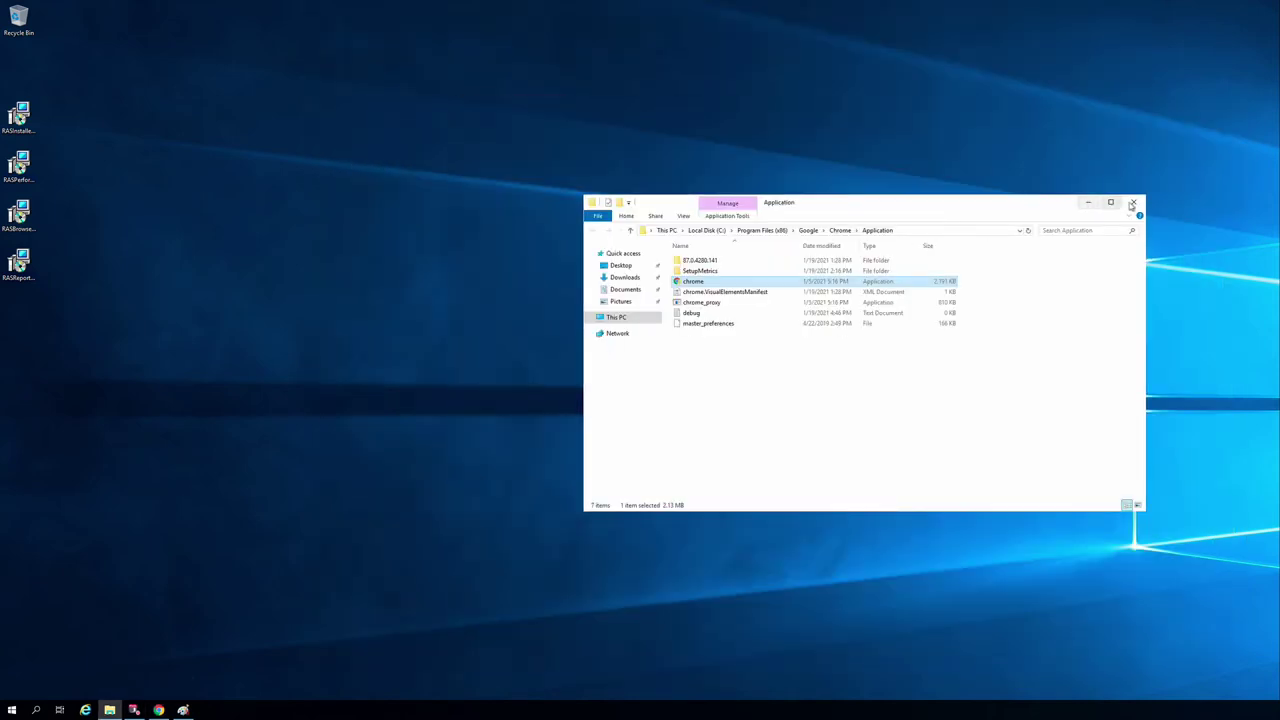
click(1132, 203)
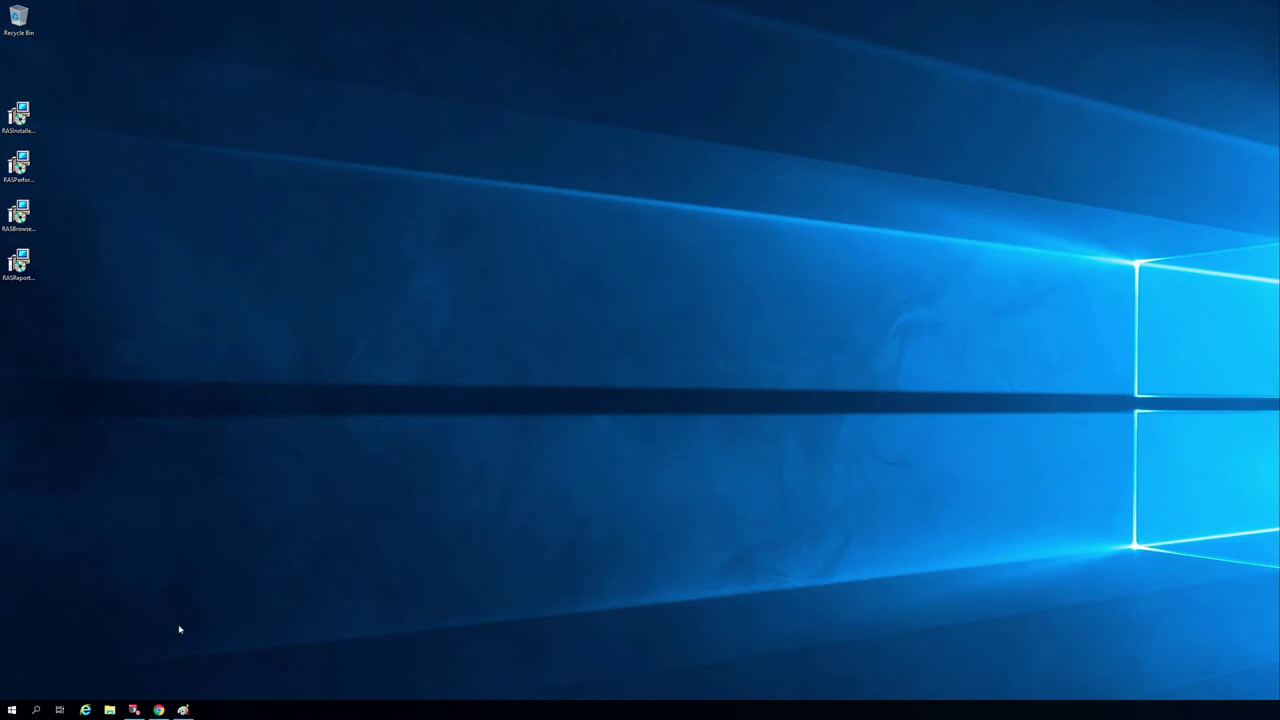
click(183, 710)
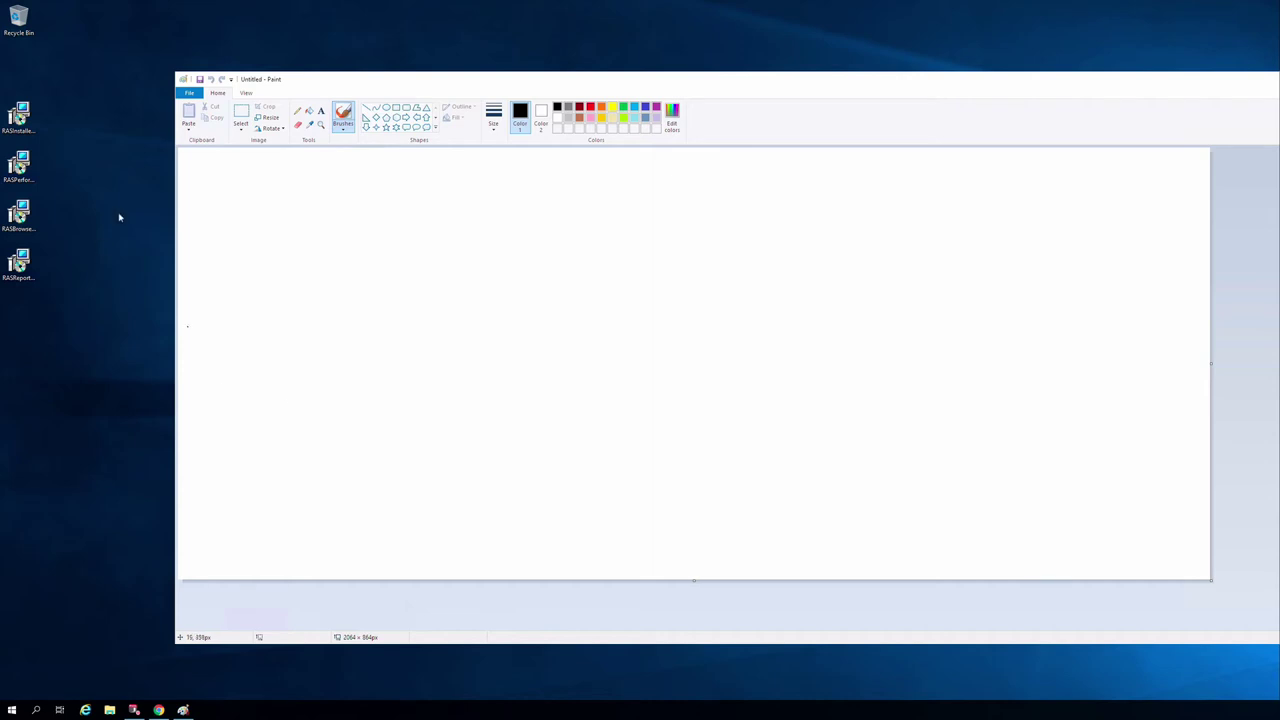
Step: Check the redirected printer in Paint's Print dialog, cancel it, then bring up Save As
click(189, 92)
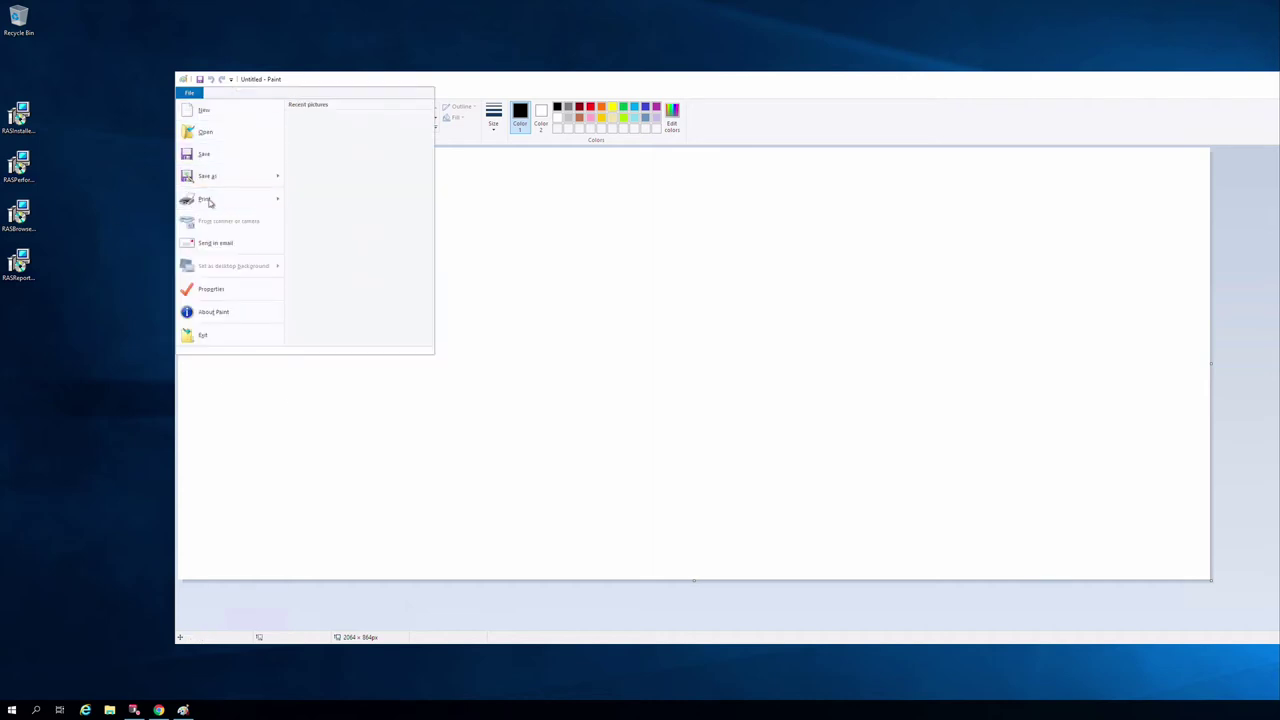
click(212, 200)
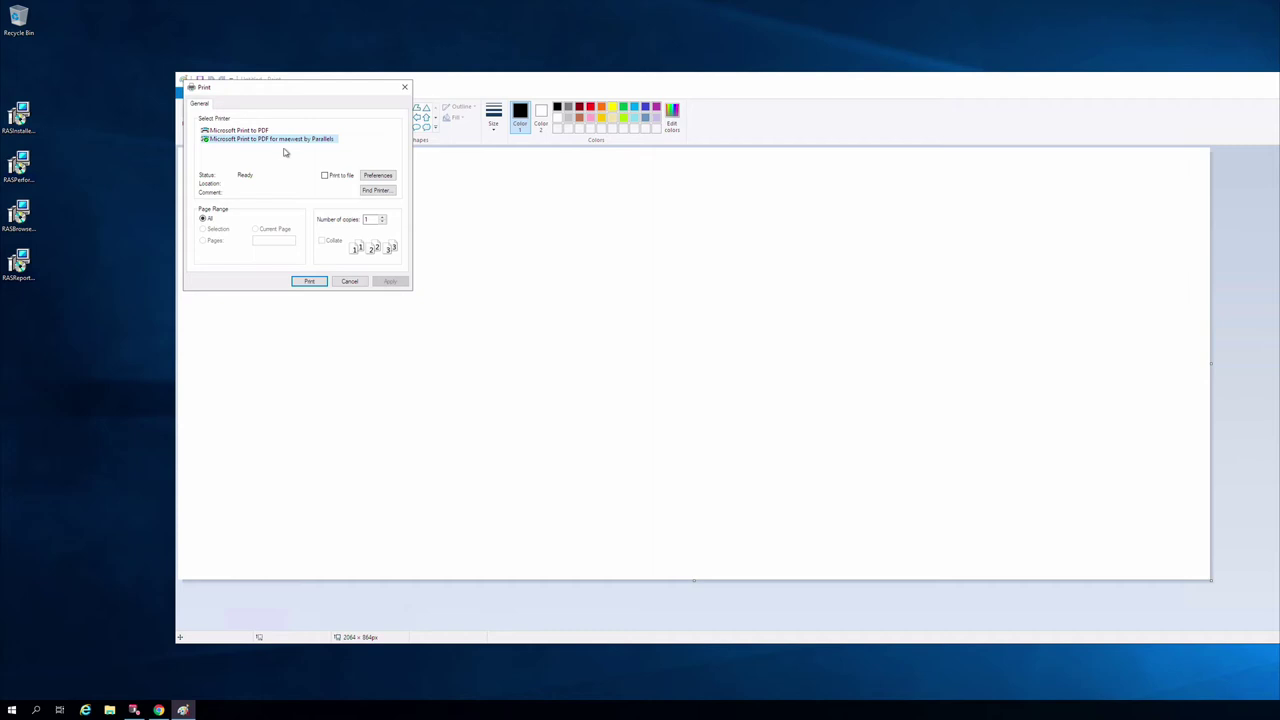
click(350, 281)
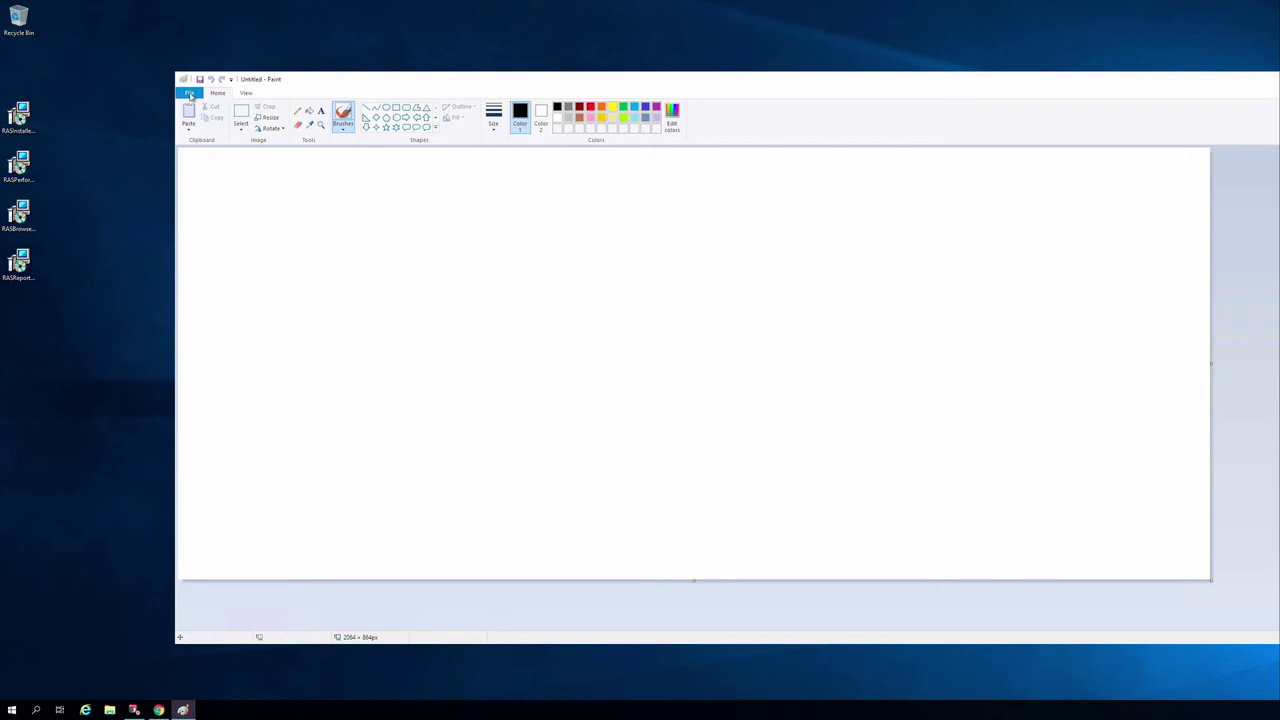
click(192, 97)
click(206, 178)
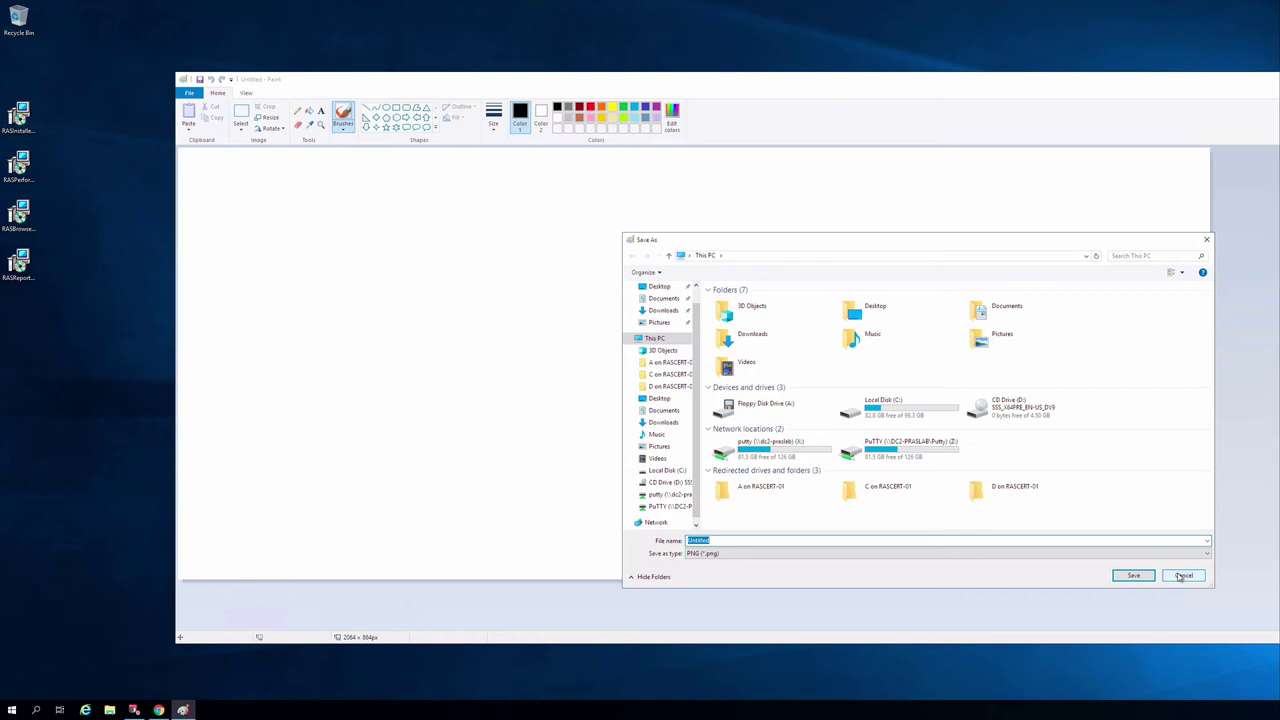
Step: Cancel Paint's Save As dialog without saving and dismiss the Paint window
click(1183, 577)
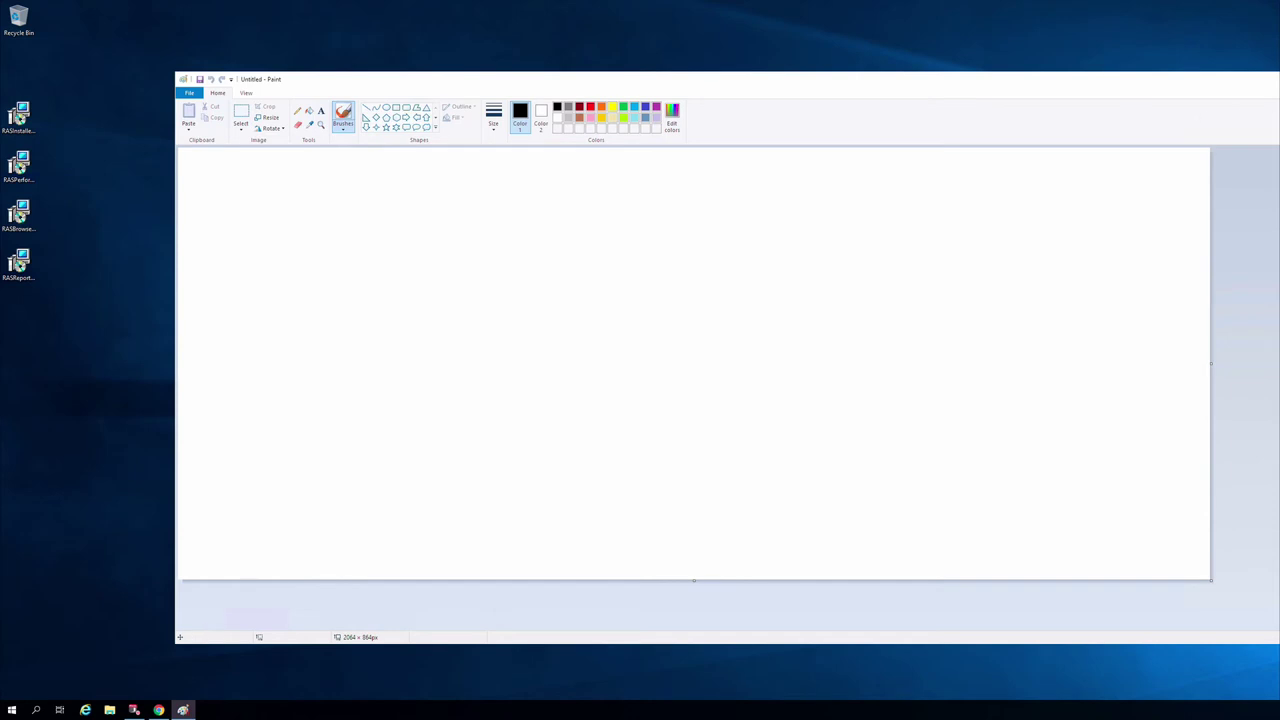
key(alt+F4)
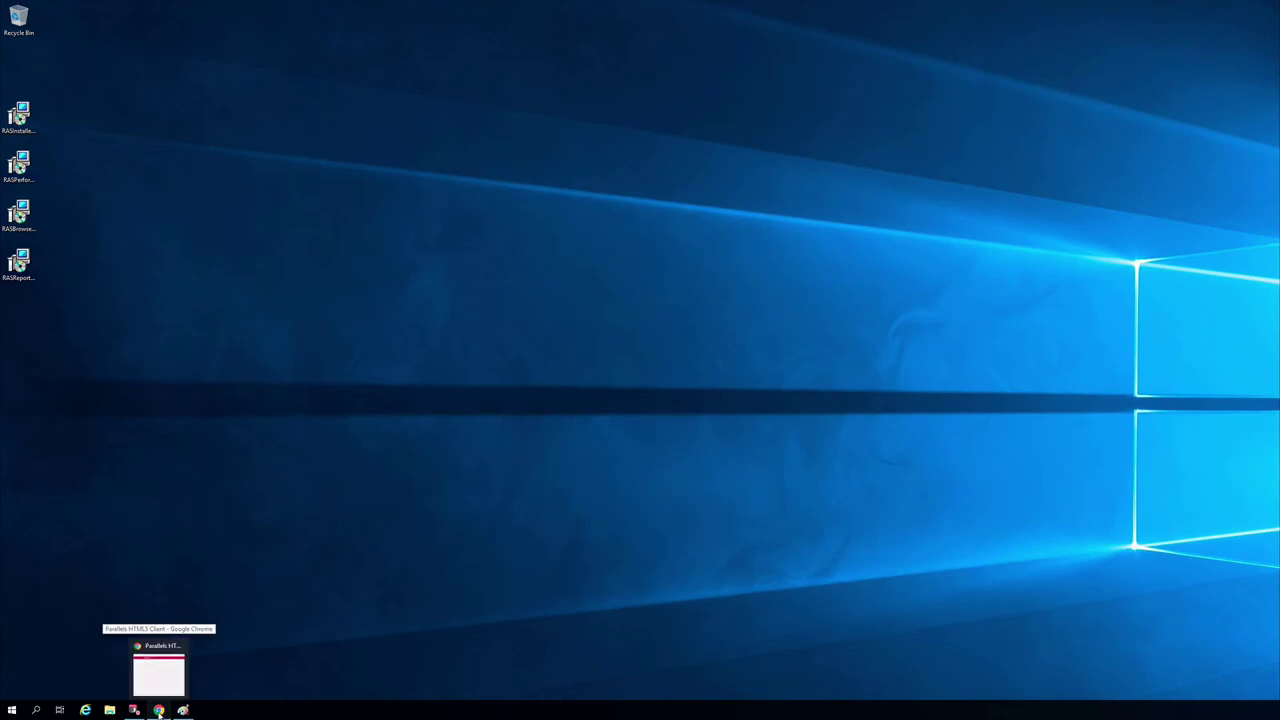
Step: Back in the HTML5 portal, star Paint as a favourite, confirm it under Favorites, and open the account menu
click(159, 711)
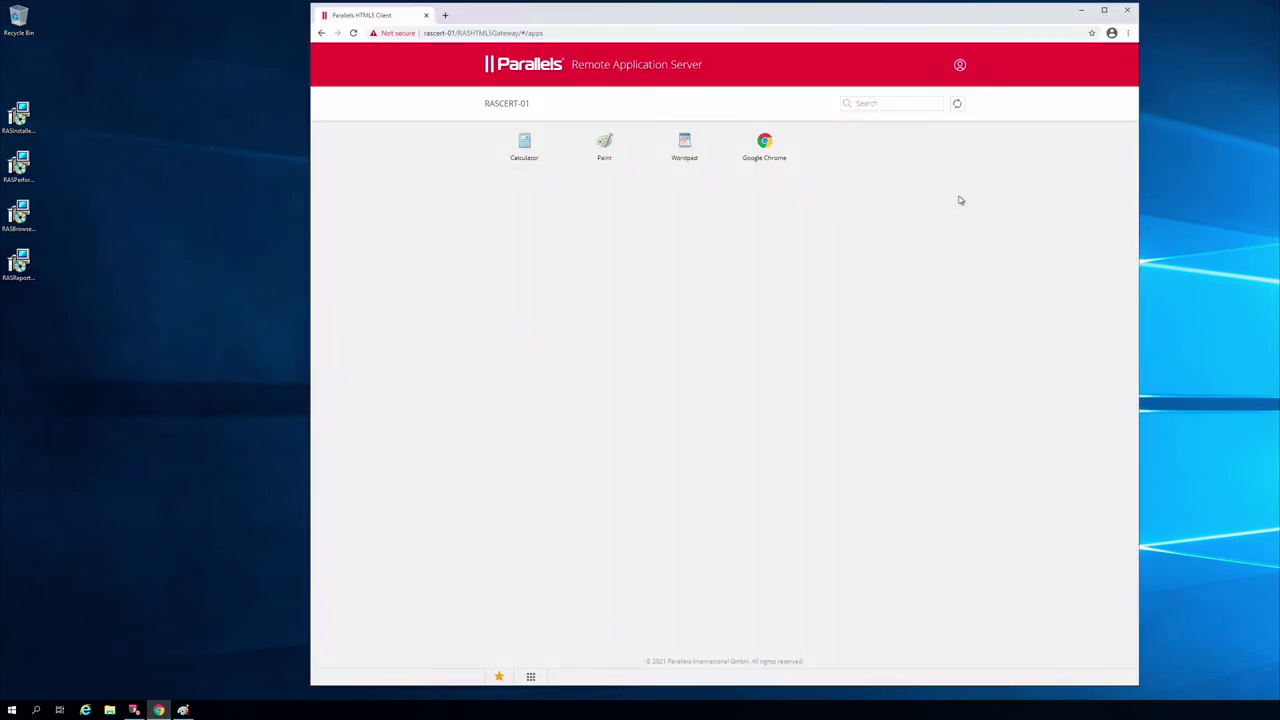
click(498, 676)
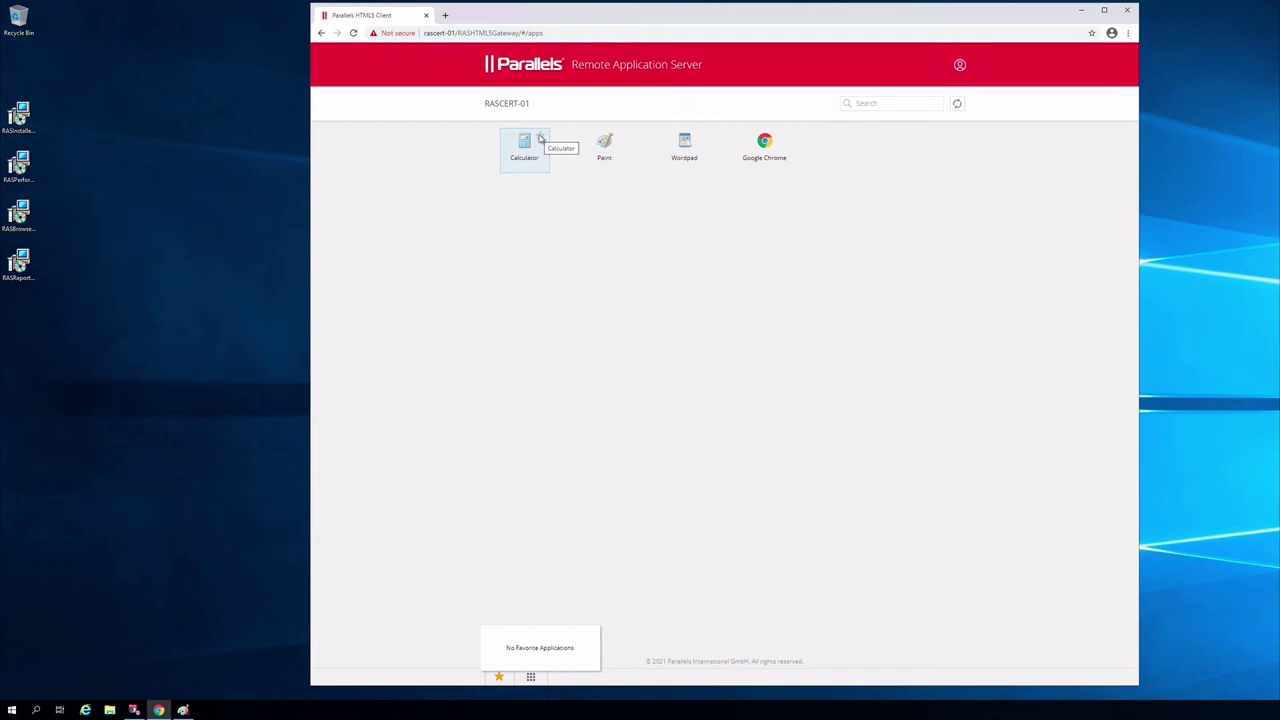
click(620, 137)
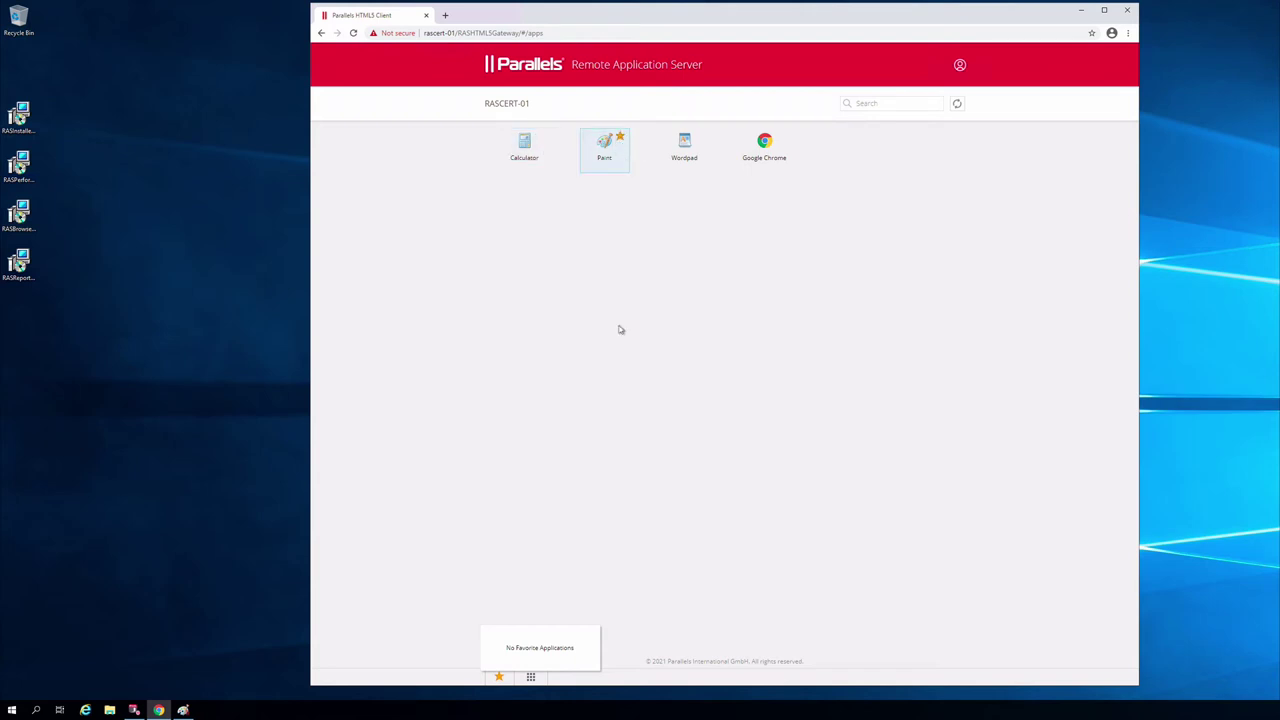
click(499, 678)
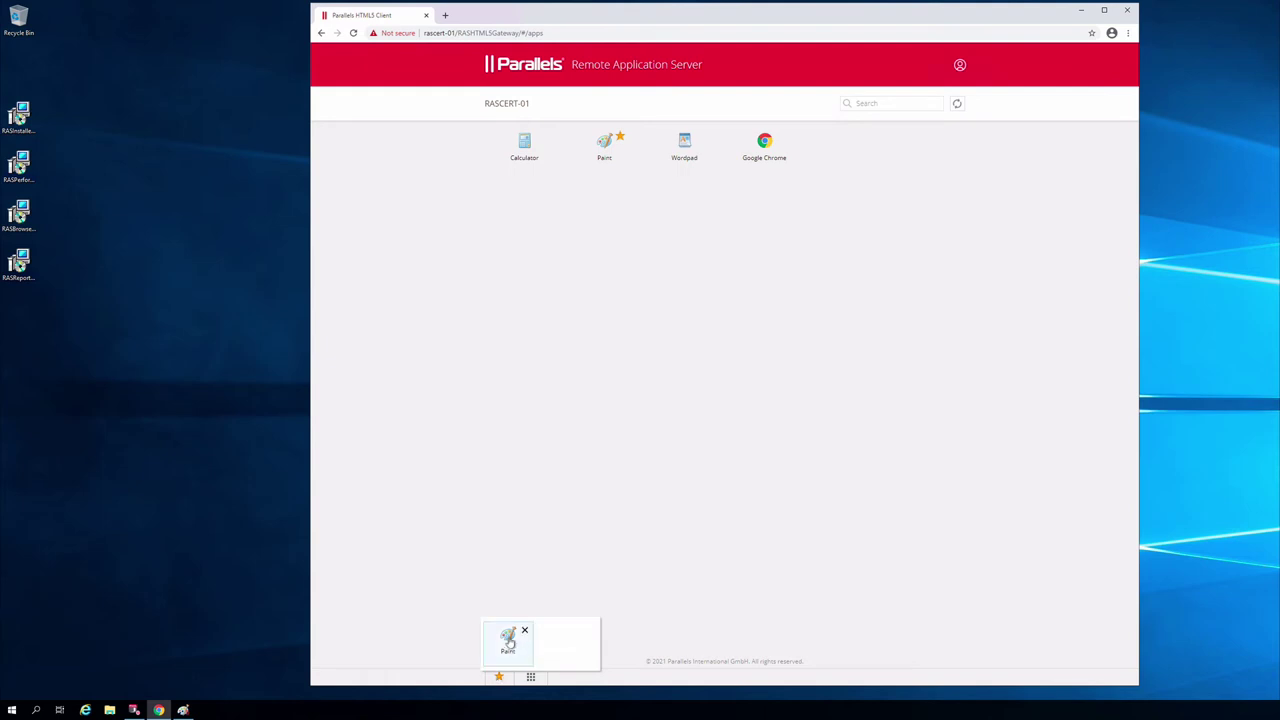
click(884, 537)
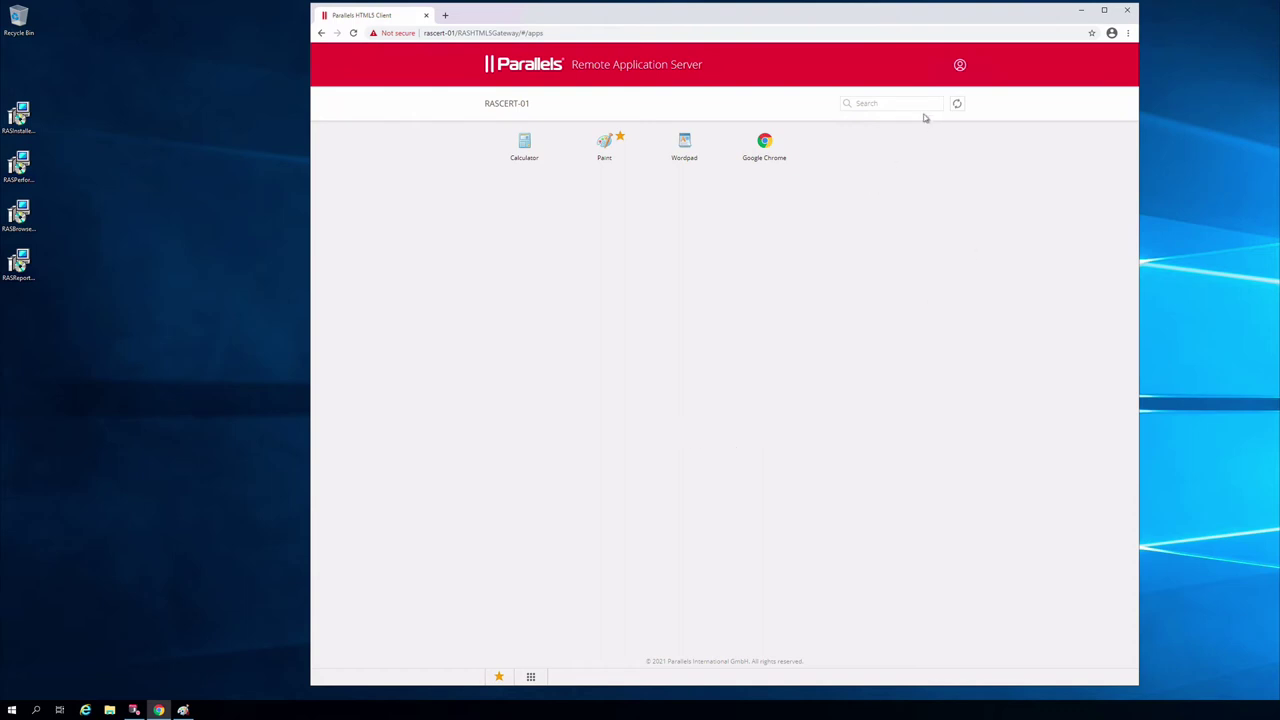
click(959, 67)
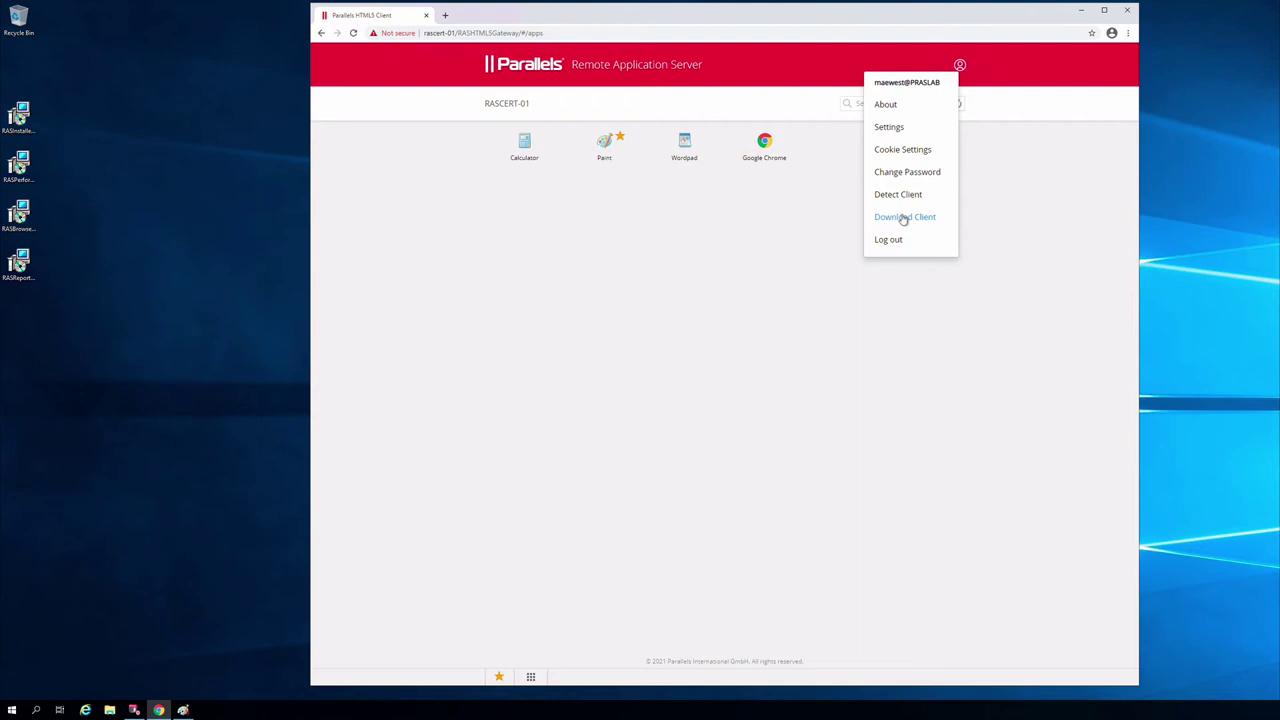
Step: Configure the native Parallels Client for rascert-01, log in with the user name and password, and refresh
click(903, 218)
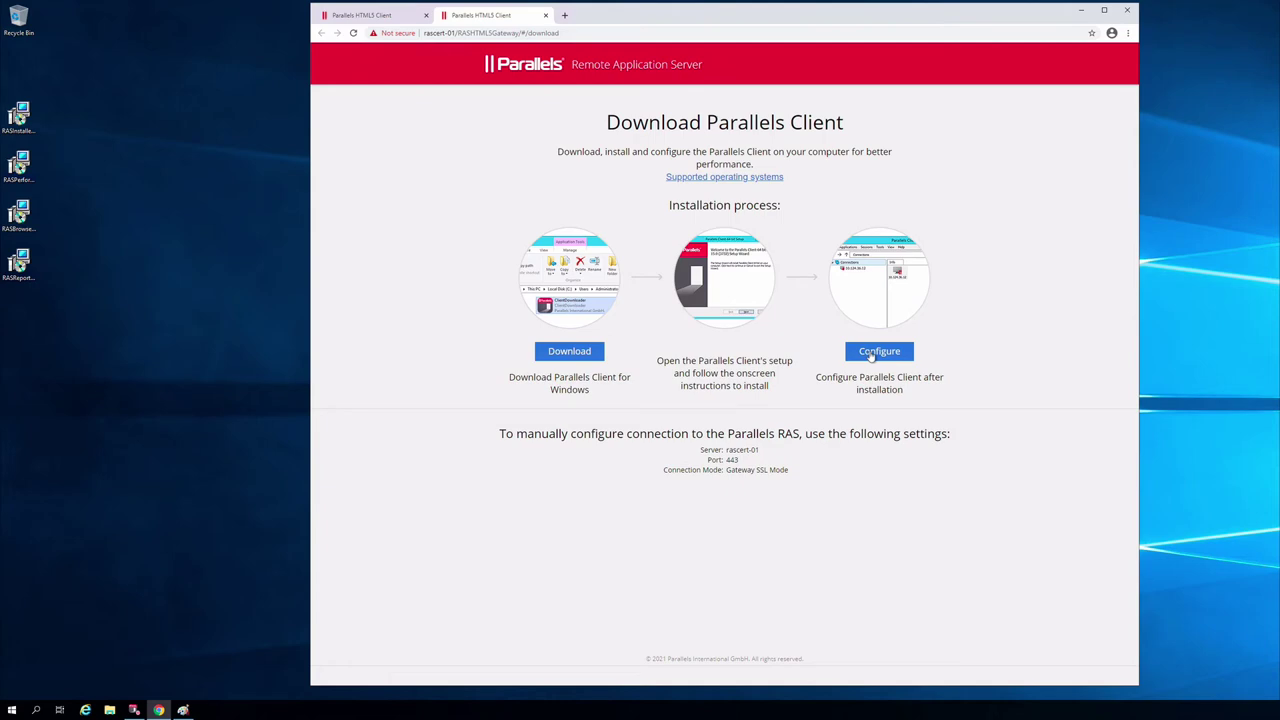
click(879, 351)
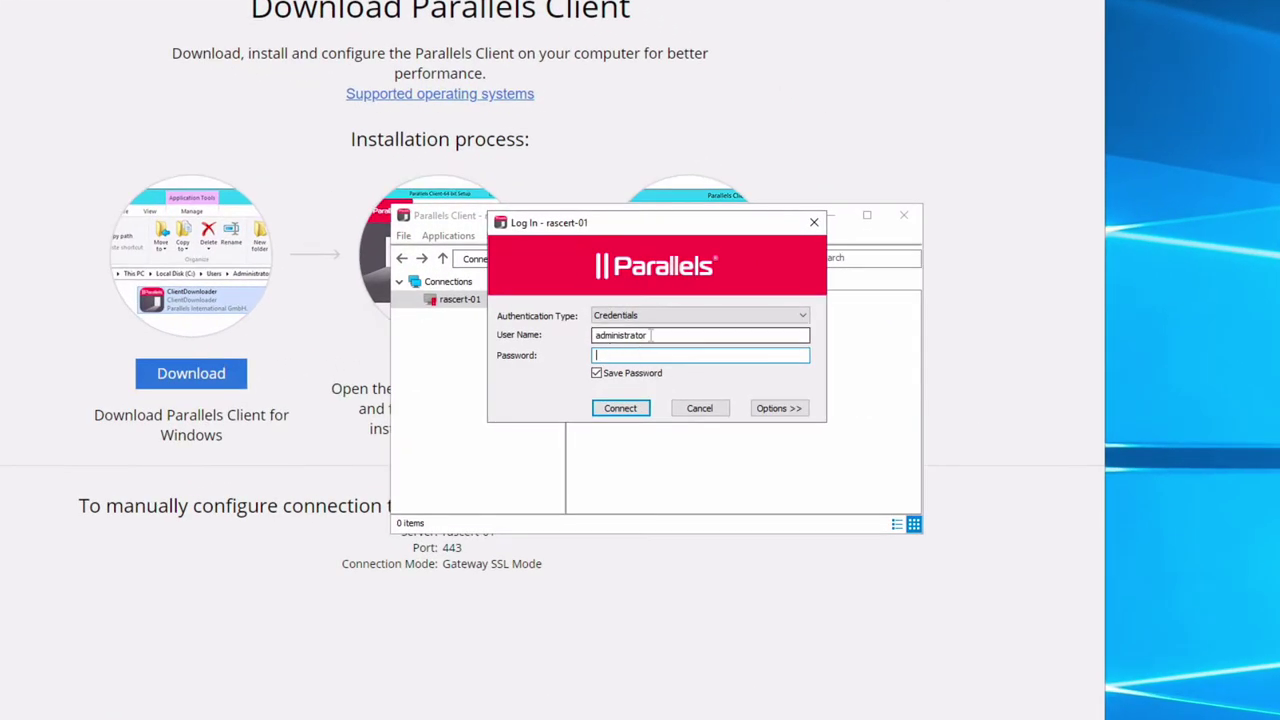
key(shift+Tab)
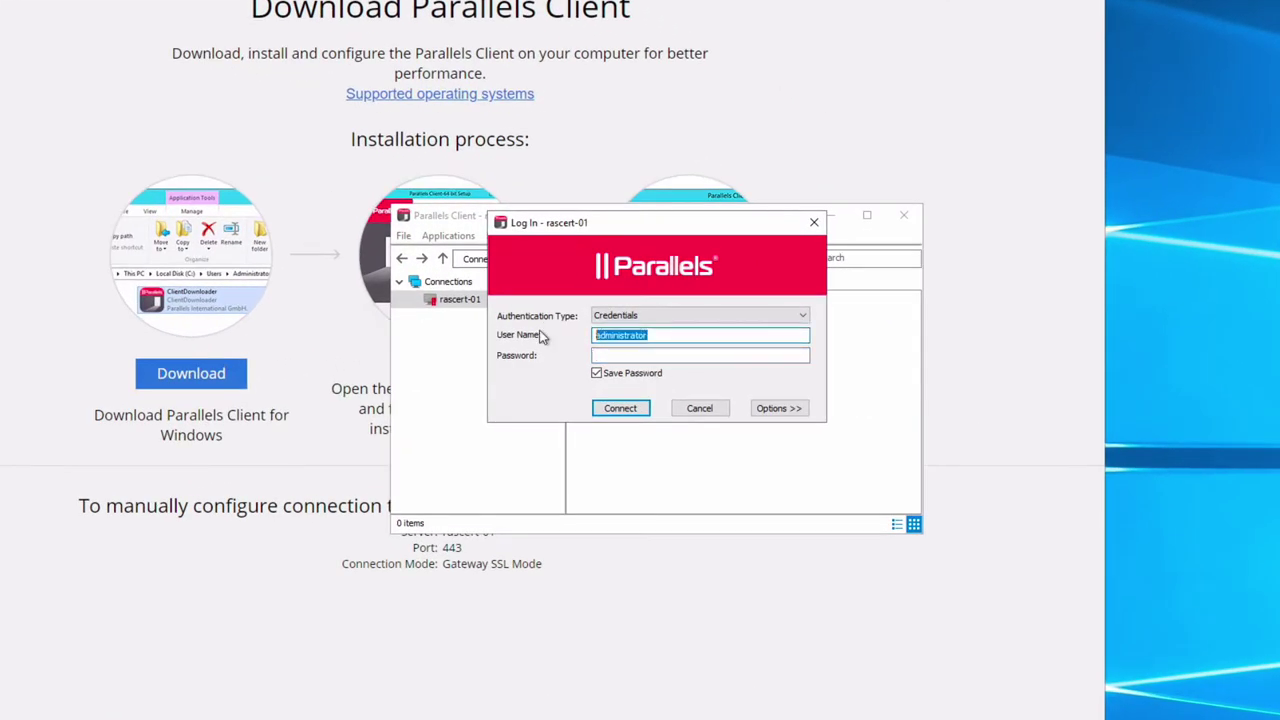
text(maewest)
key(Tab)
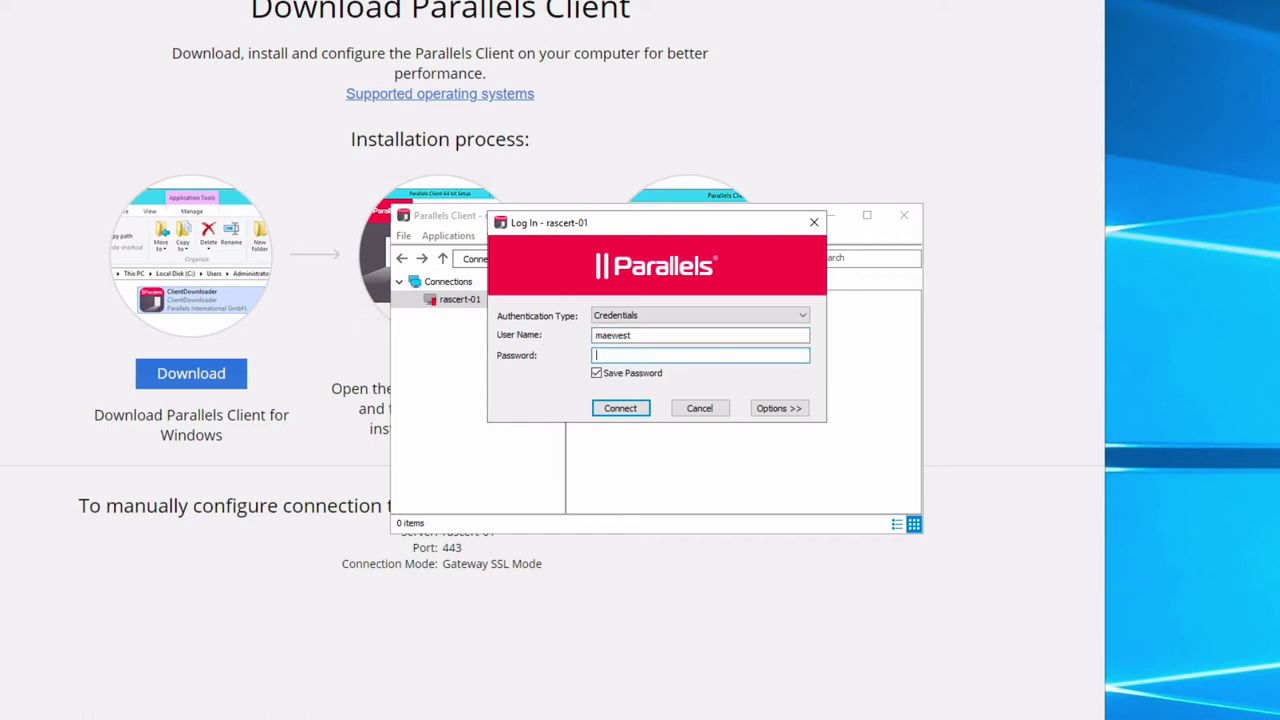
text(●●●●●●●●●●●)
click(620, 408)
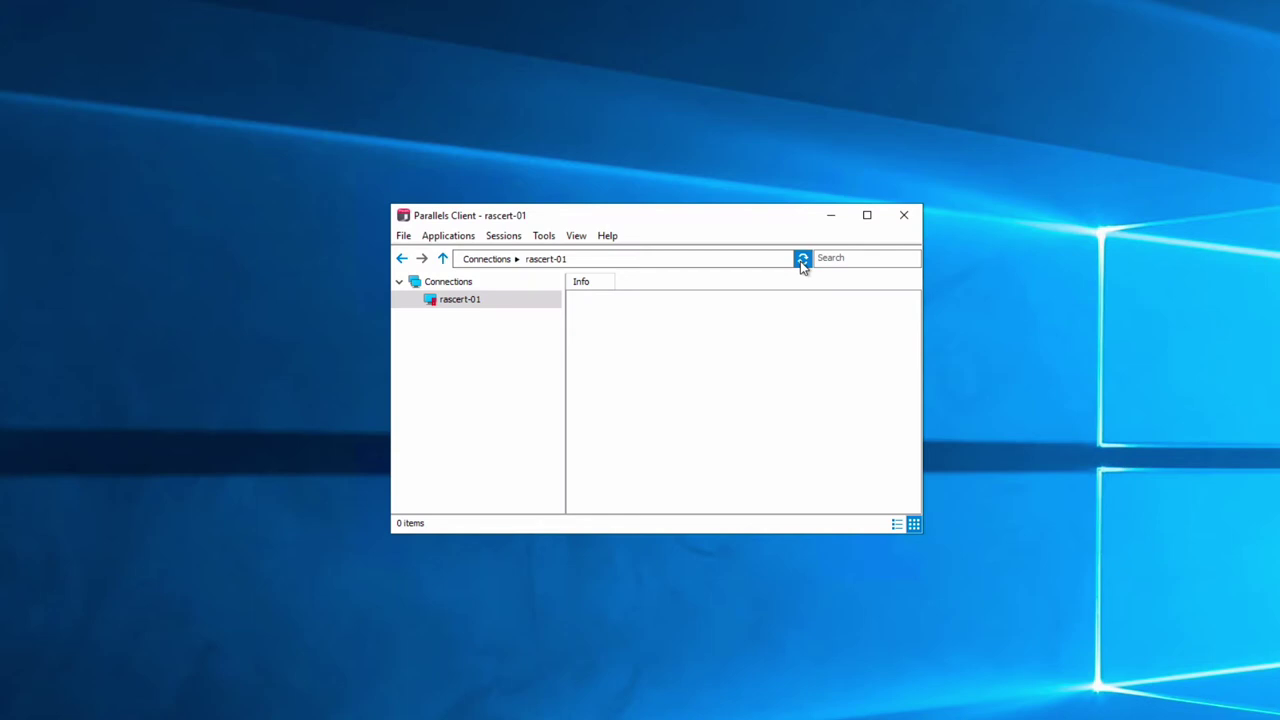
click(801, 261)
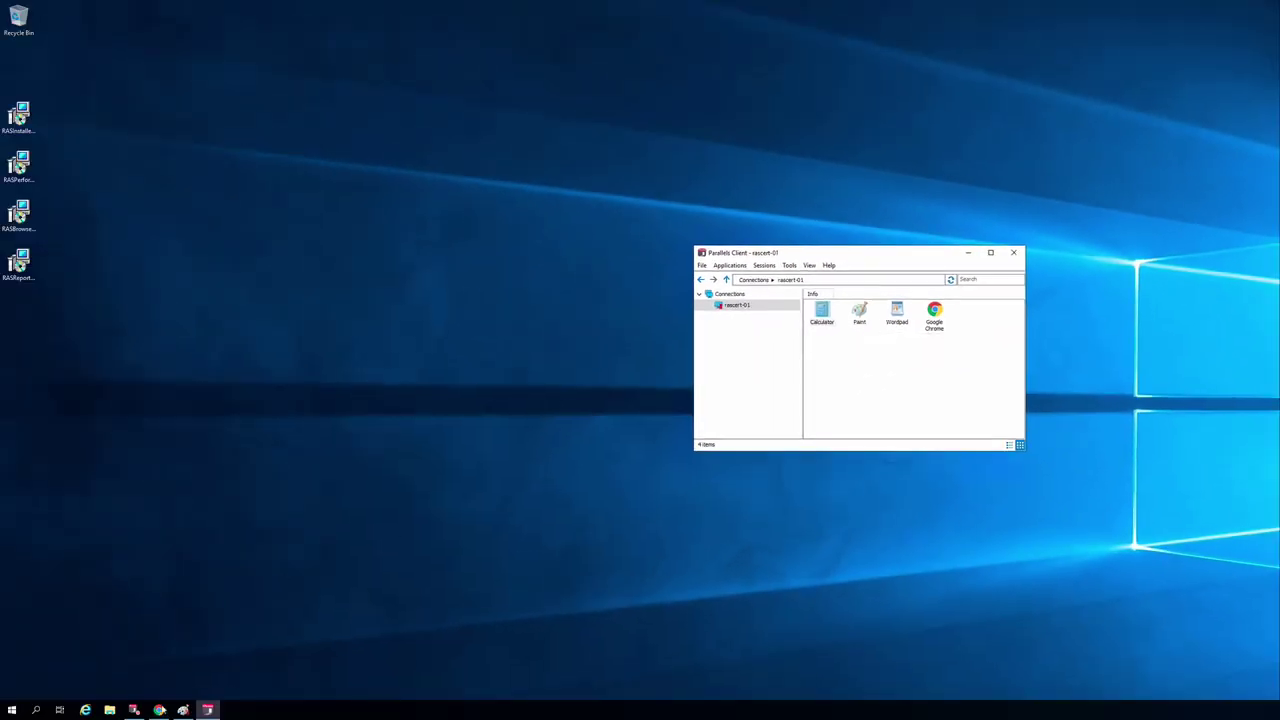
double_click(859, 312)
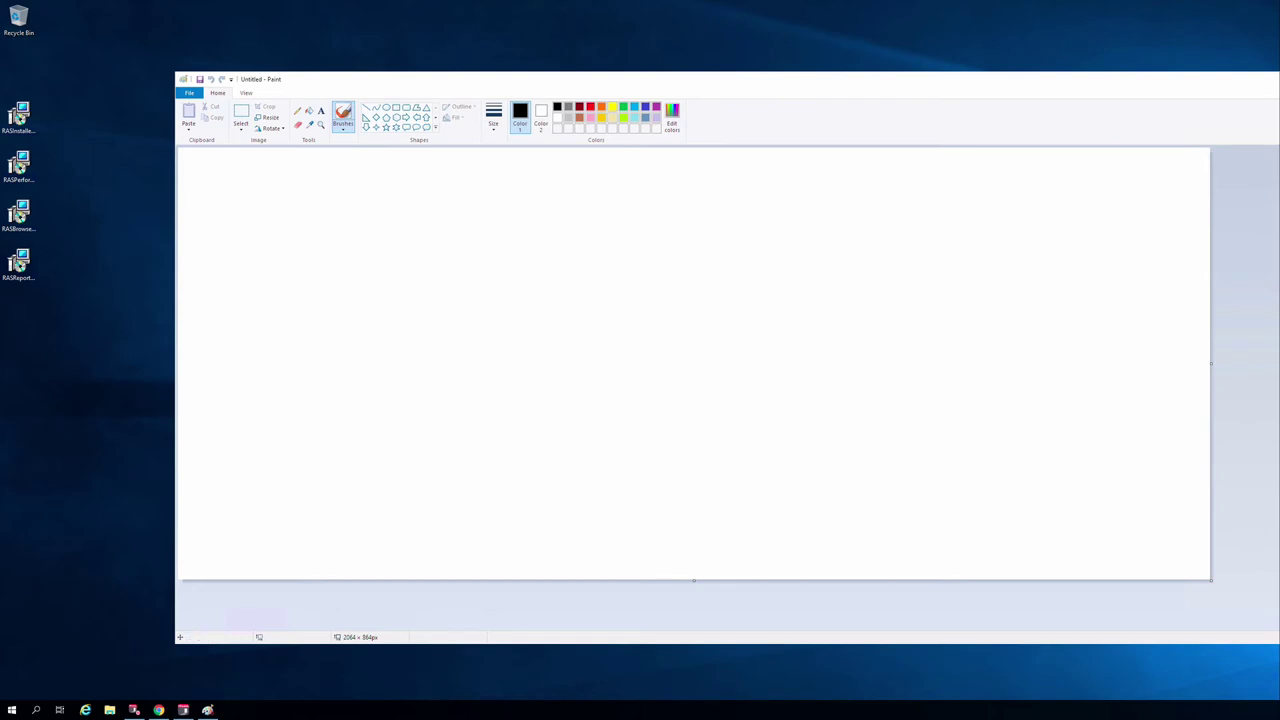
key(alt+F4)
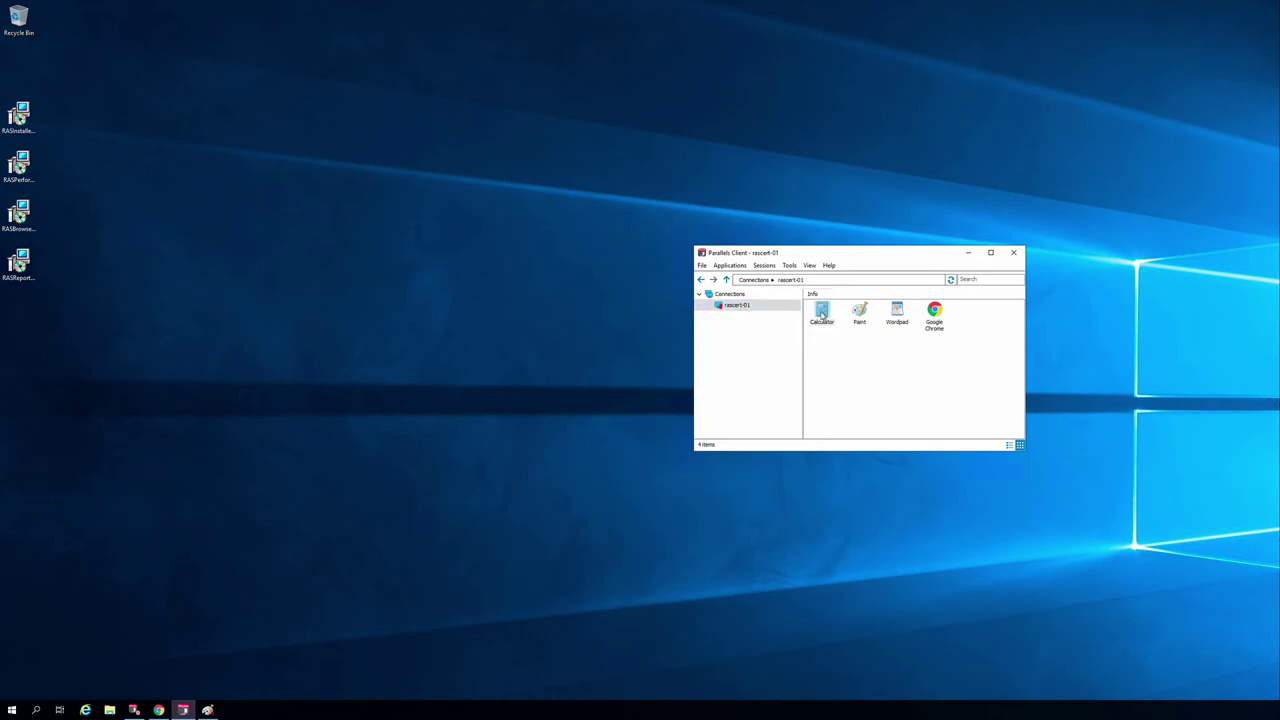
right_click(753, 311)
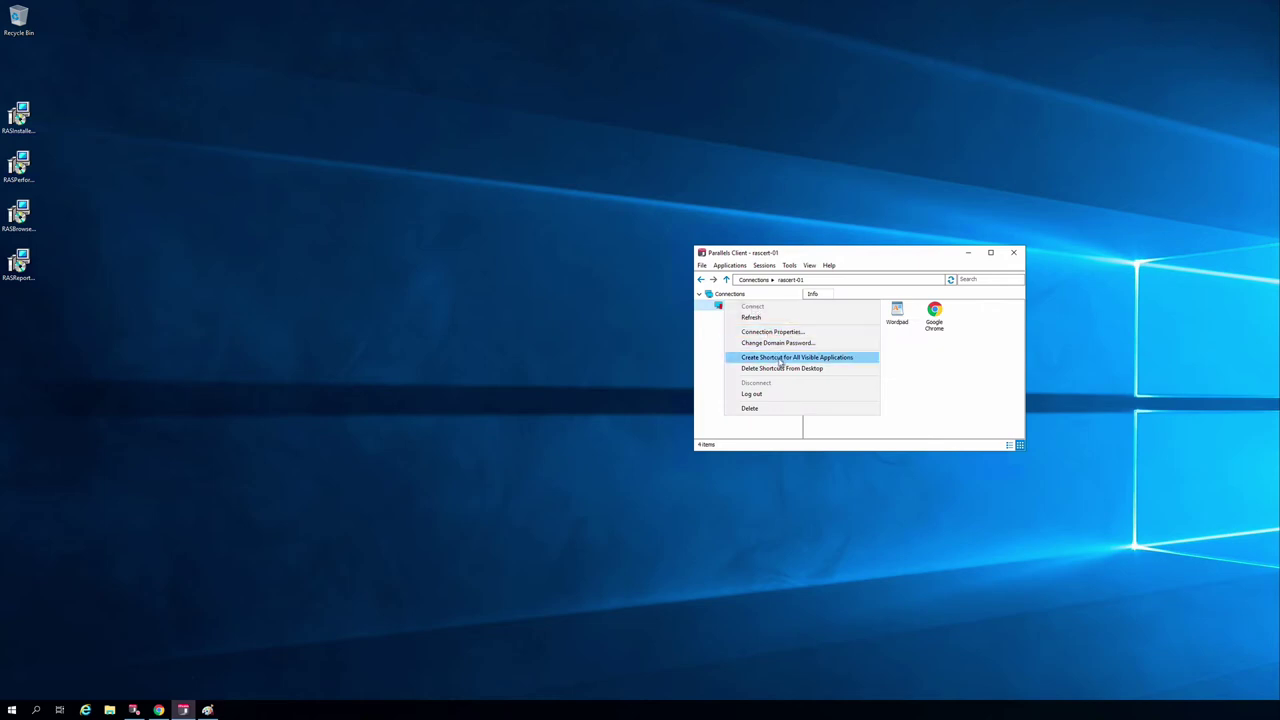
click(780, 358)
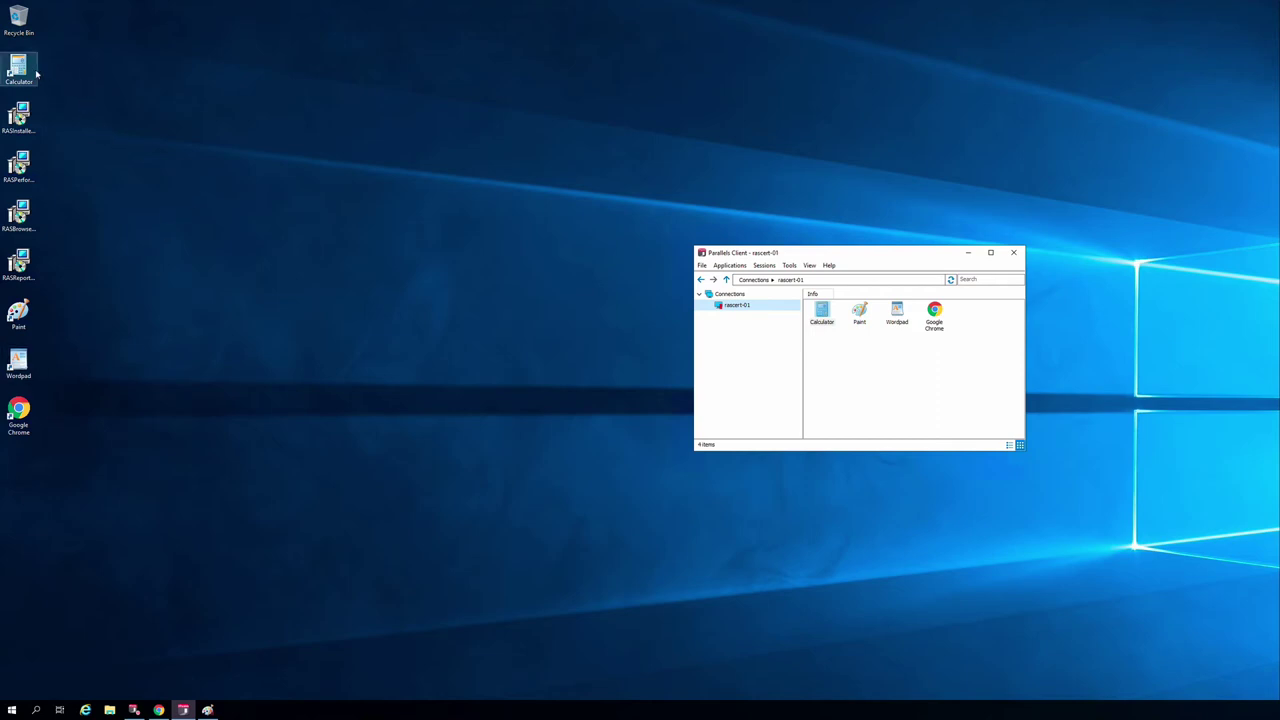
right_click(737, 305)
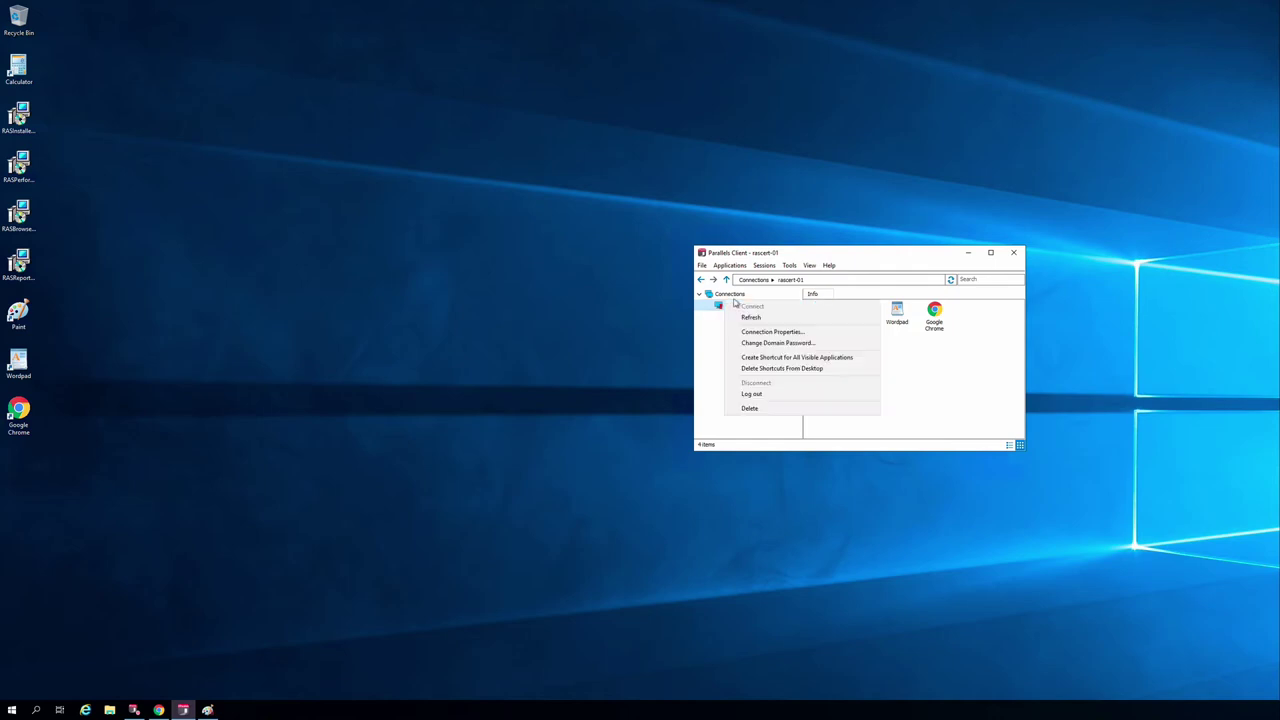
click(768, 370)
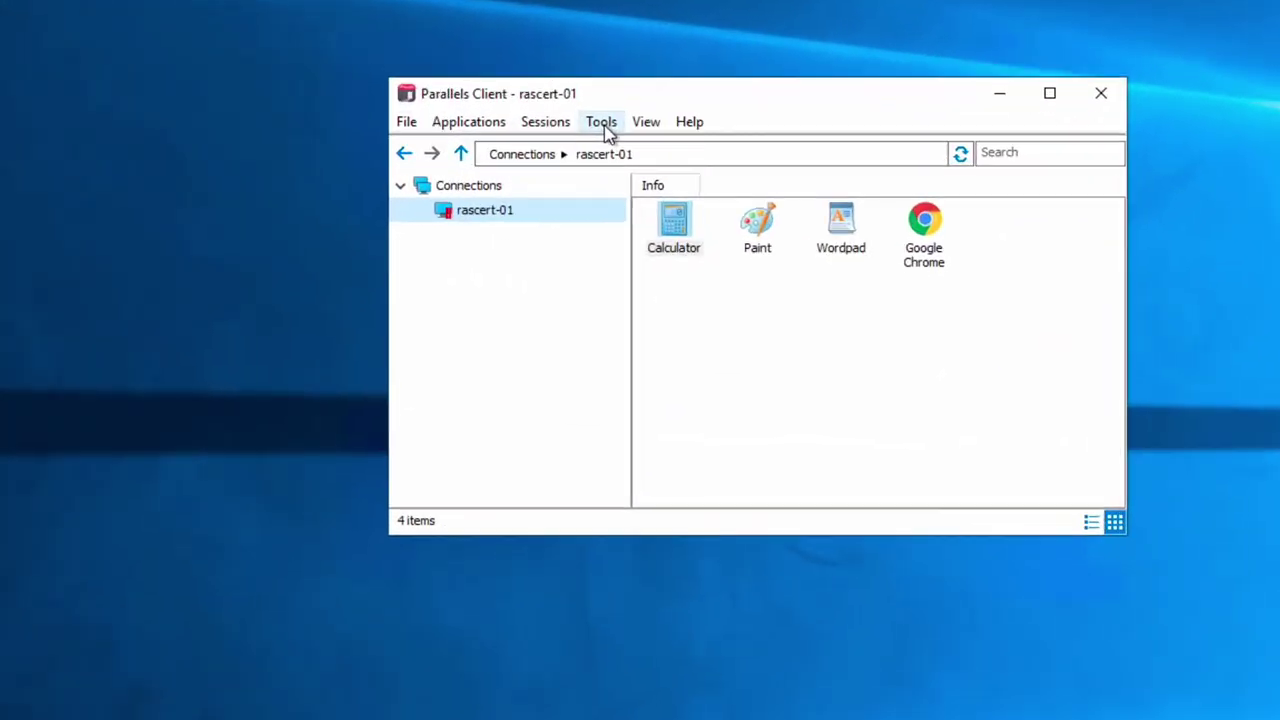
Step: Review the Single Sign-On options without changes, then create desktop shortcuts for all visible applications
click(789, 265)
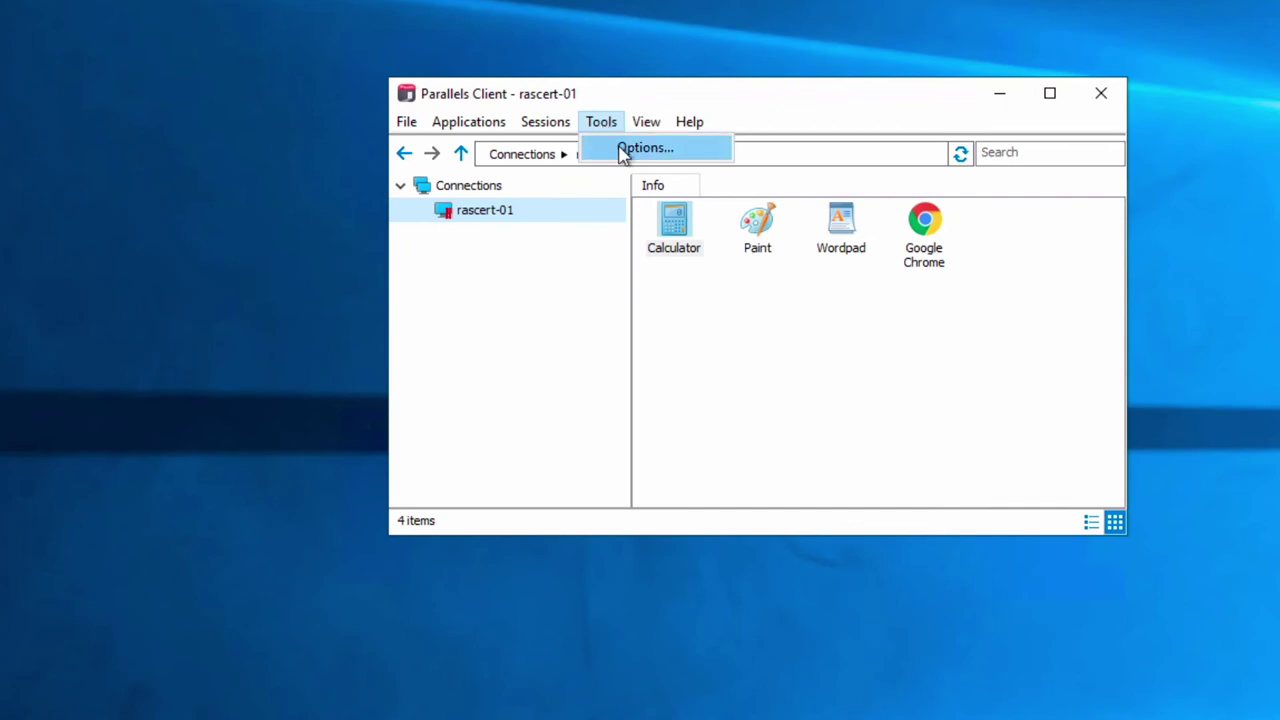
click(622, 150)
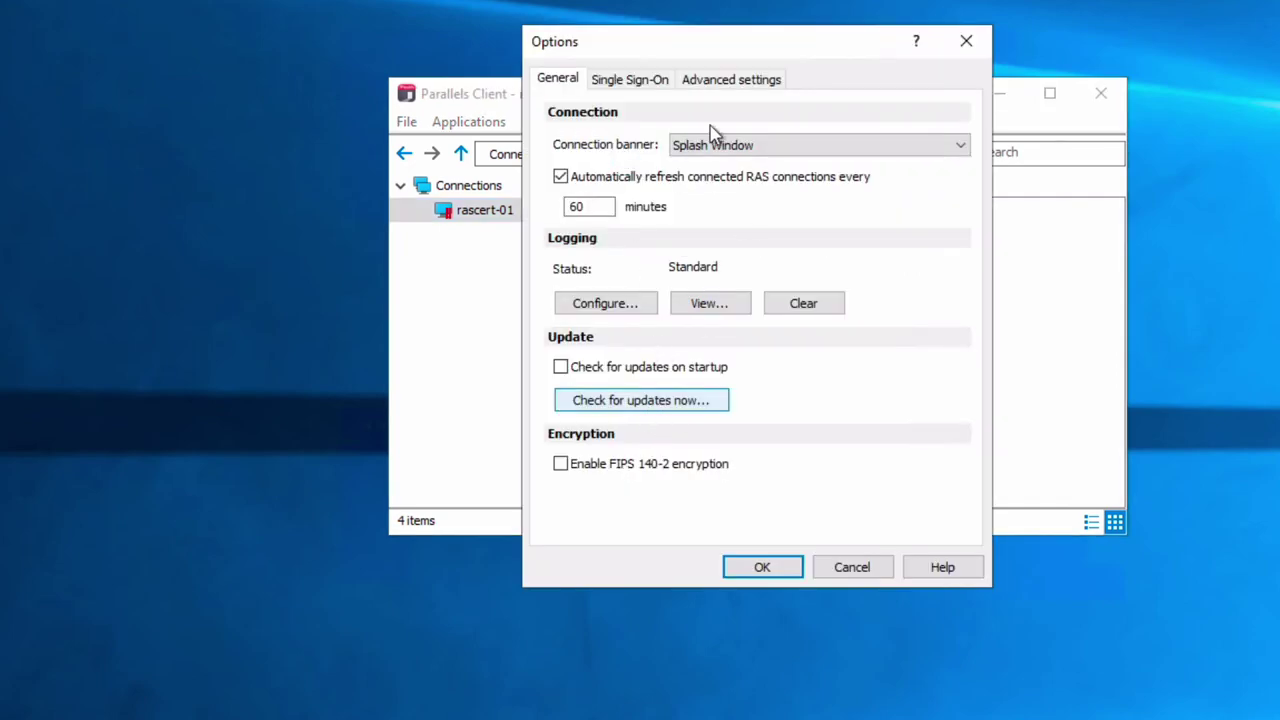
click(648, 84)
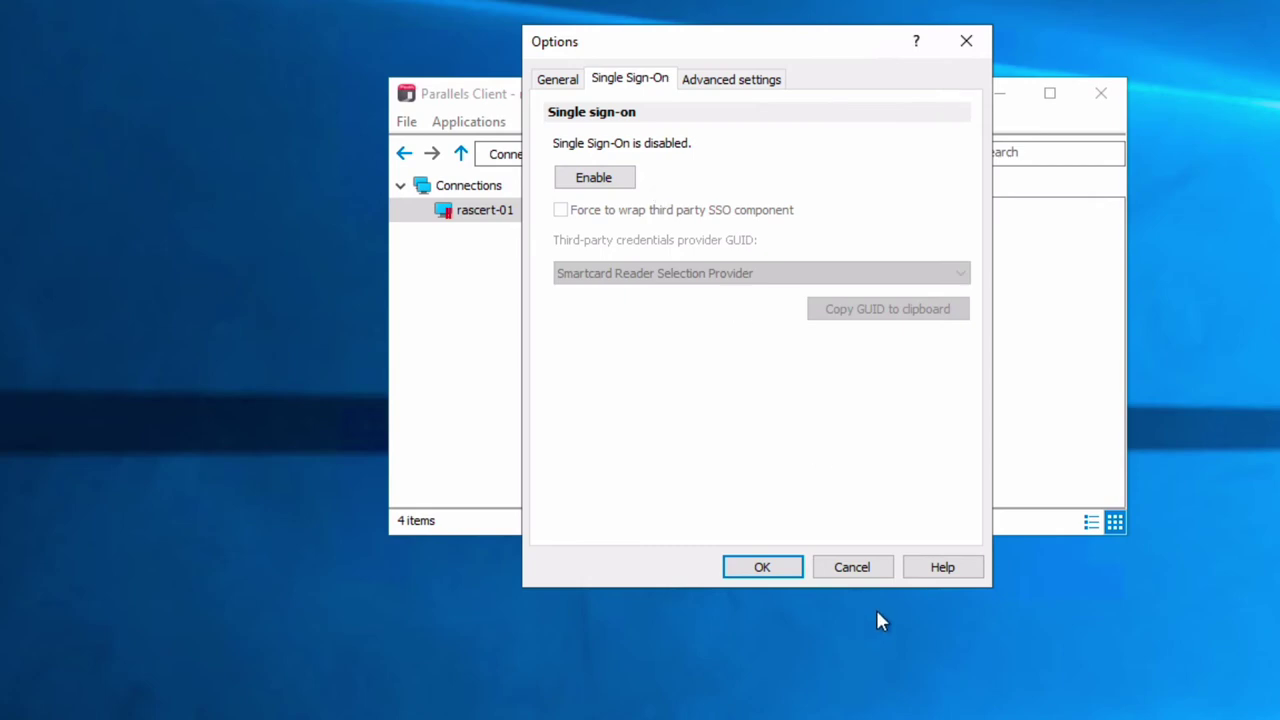
click(848, 572)
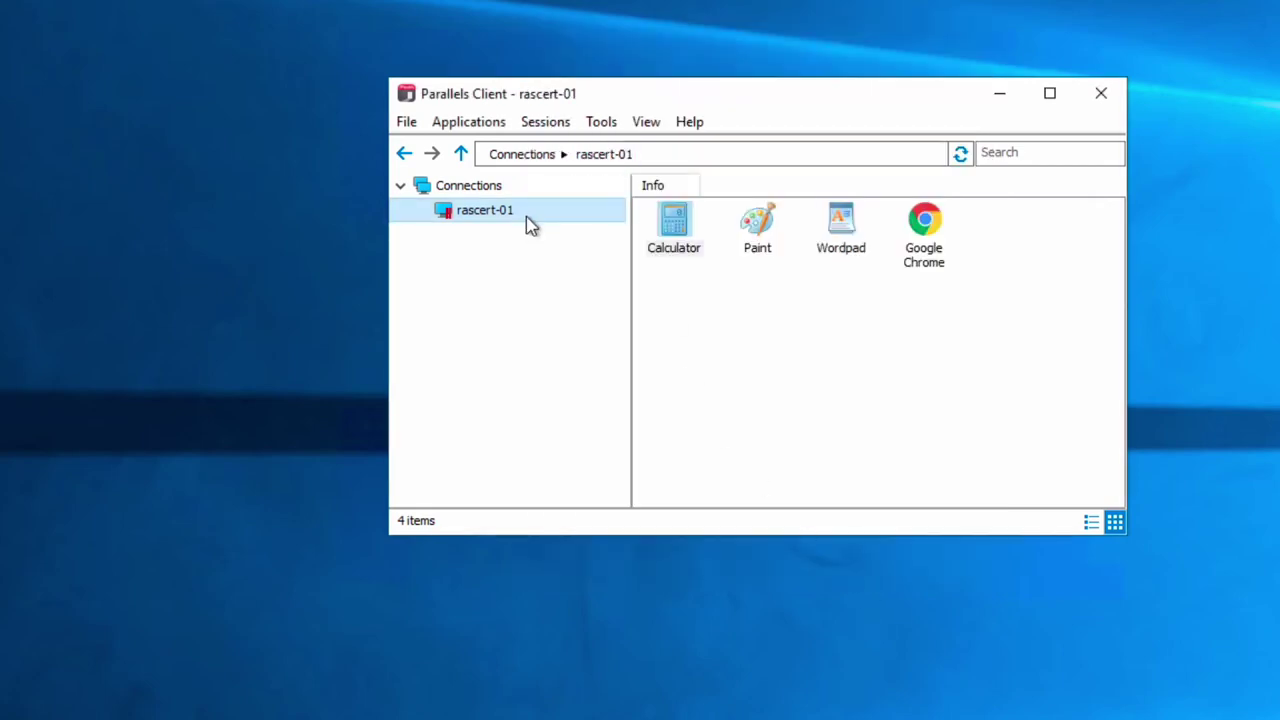
right_click(456, 200)
click(580, 326)
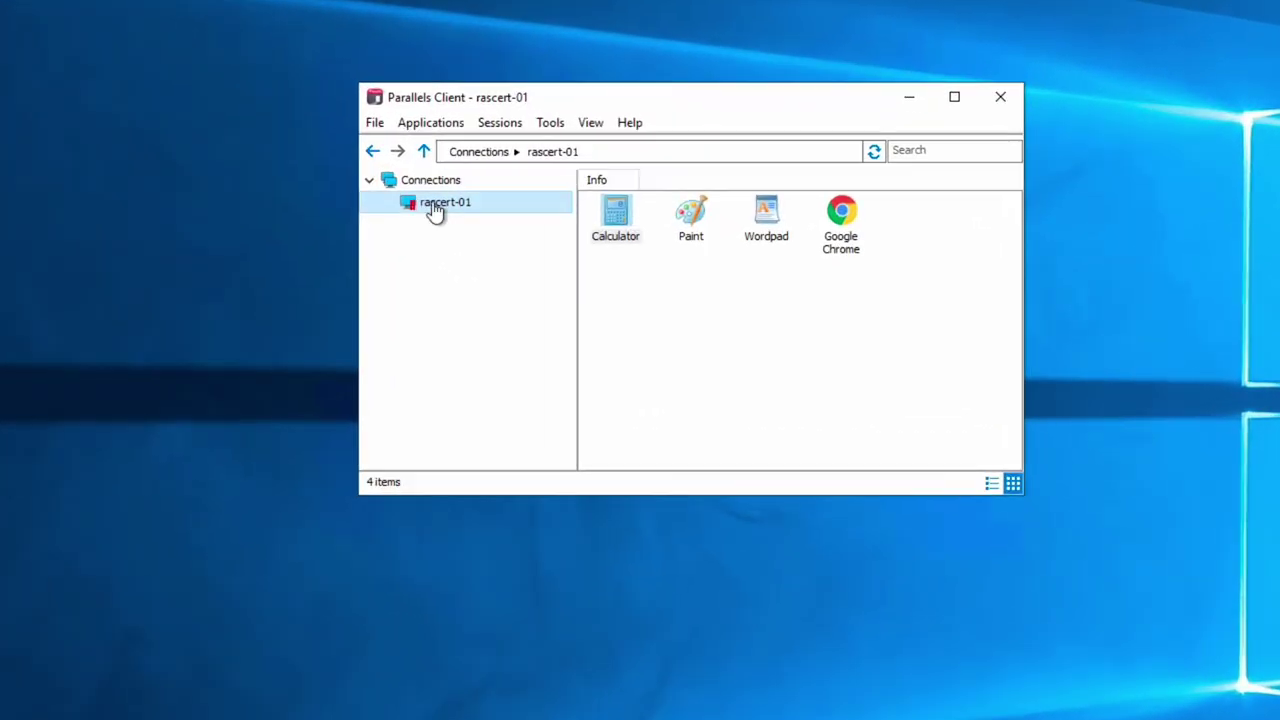
Step: Remove the app shortcuts from the desktop and open rascert-01's Connection Properties
right_click(731, 305)
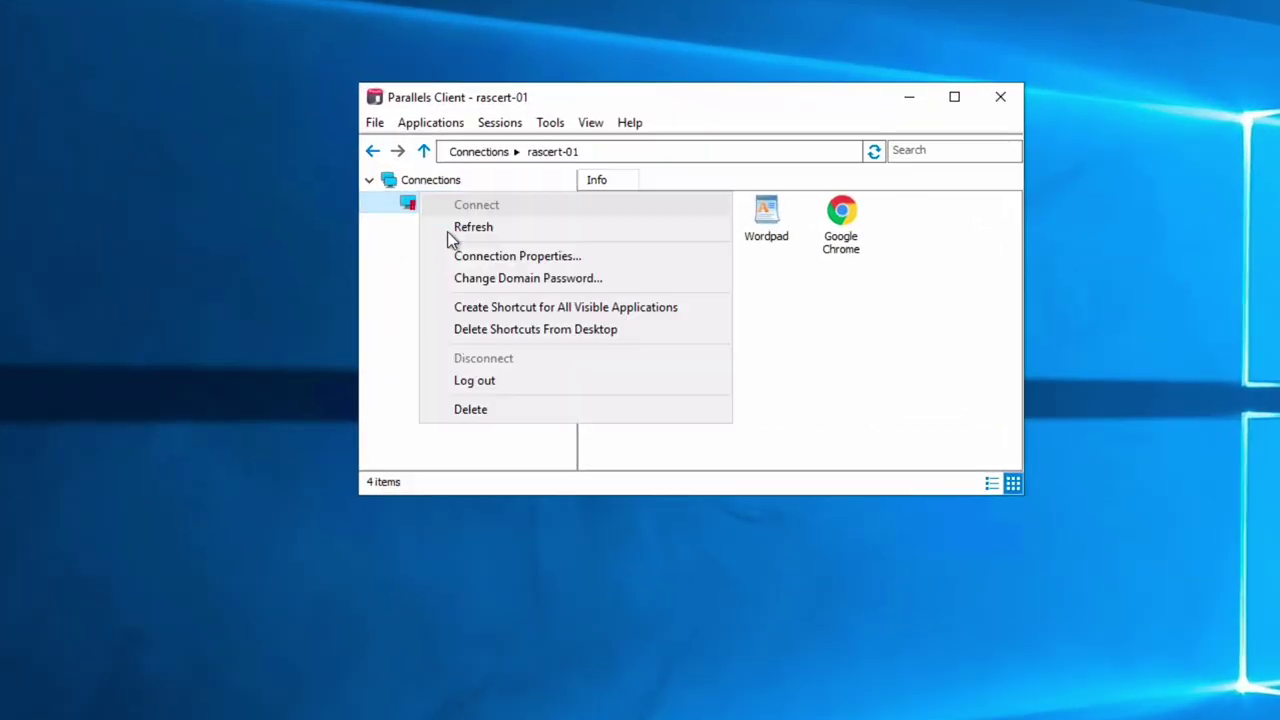
click(476, 341)
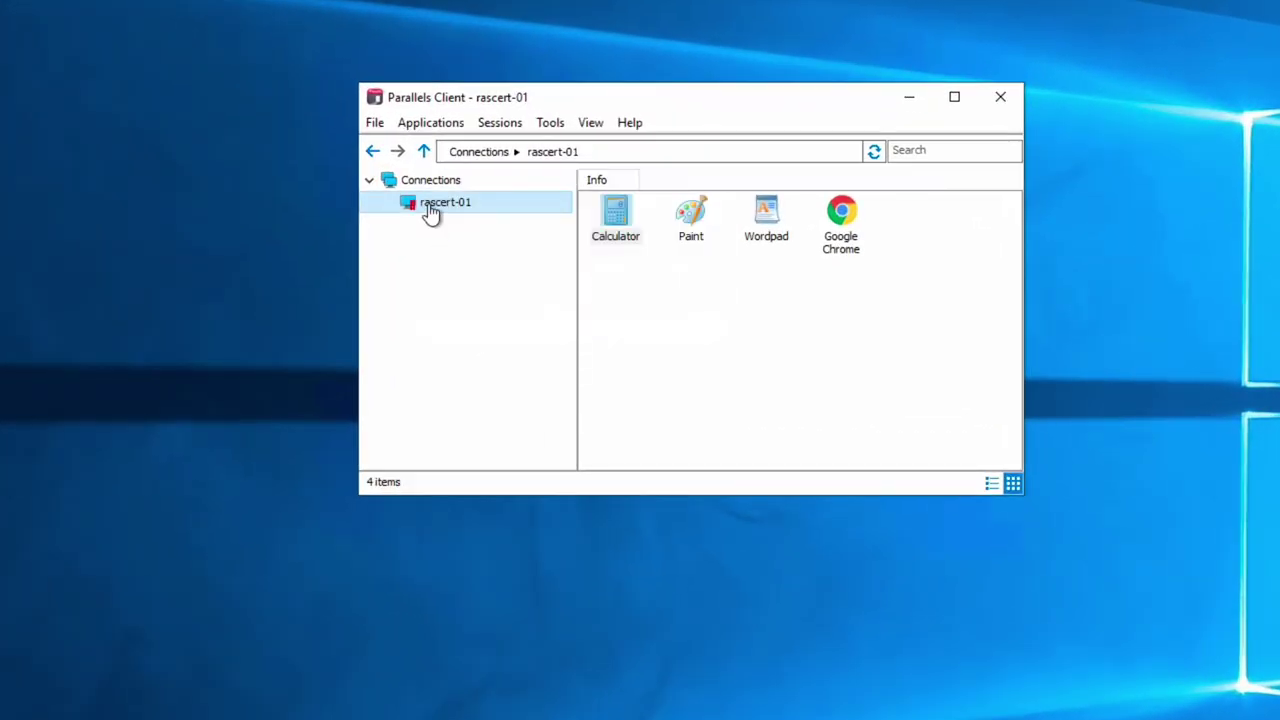
right_click(428, 212)
click(462, 258)
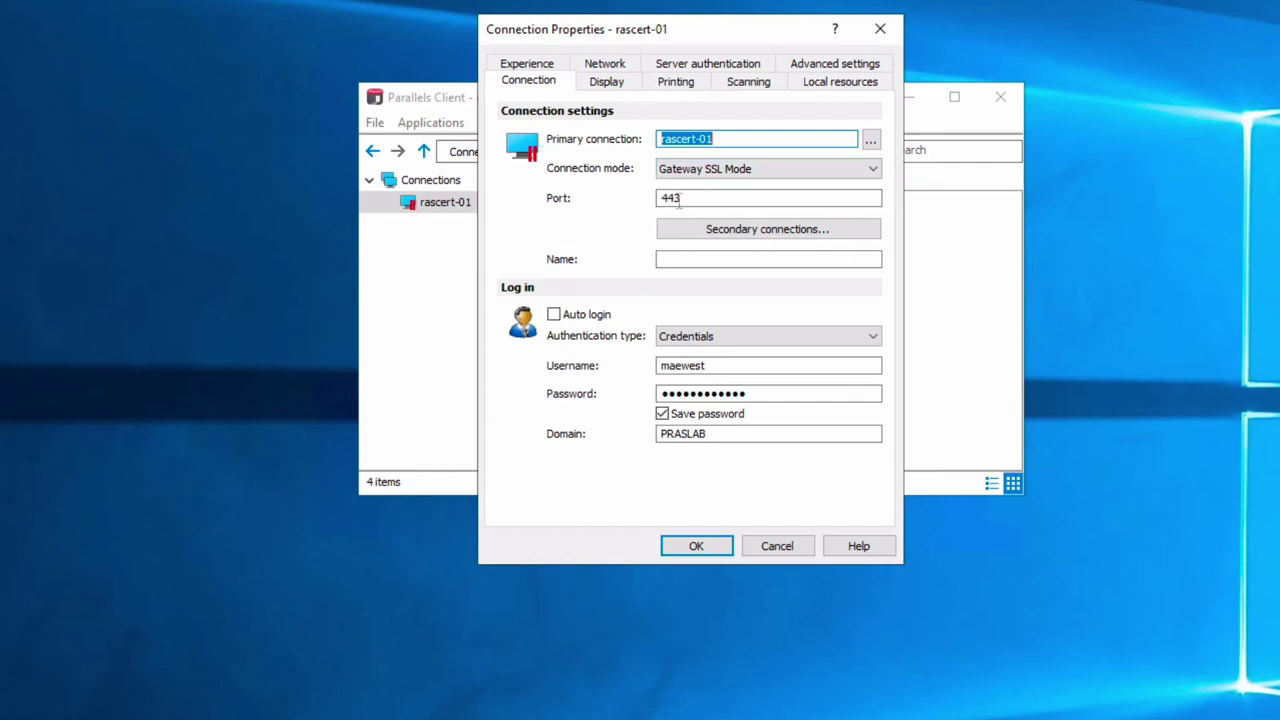
Step: Retype the Port field on the Connection tab, leaving it at 443
click(696, 197)
key(BackSpace)
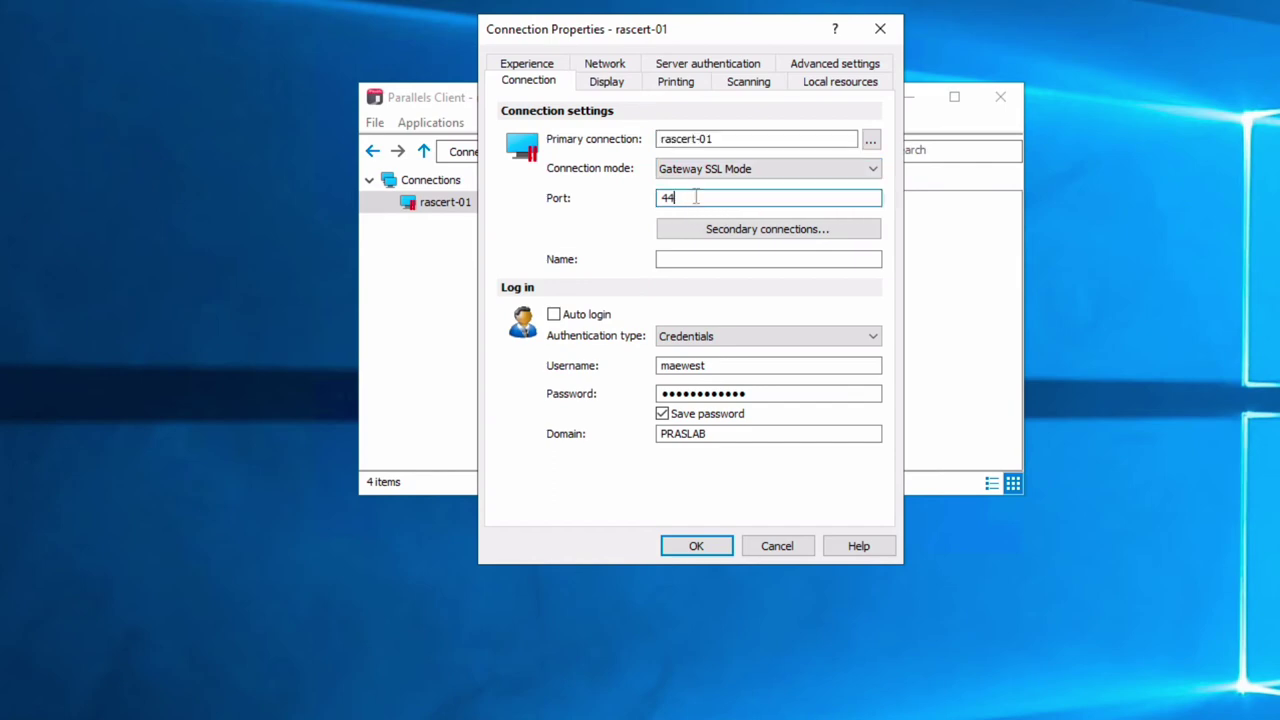
text(4)
key(BackSpace)
text(3)
Step: Review the Local resources and Display tabs, then cancel Connection Properties without saving
click(818, 88)
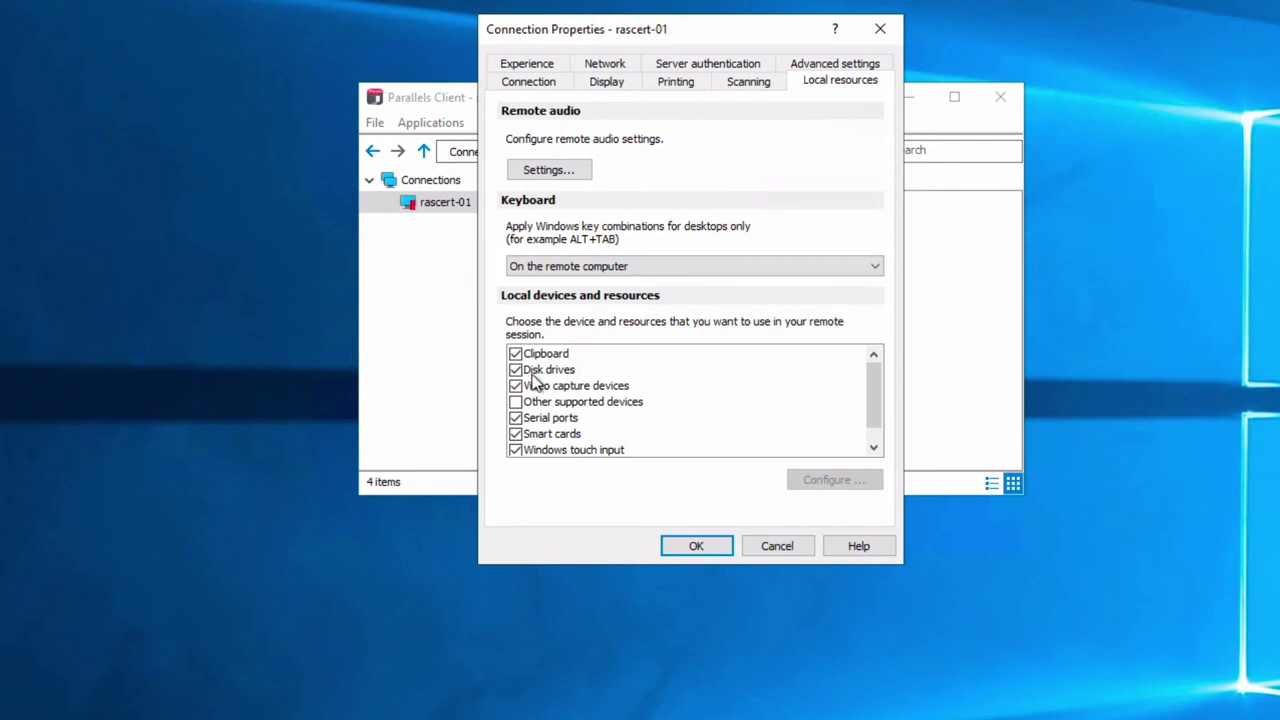
click(609, 86)
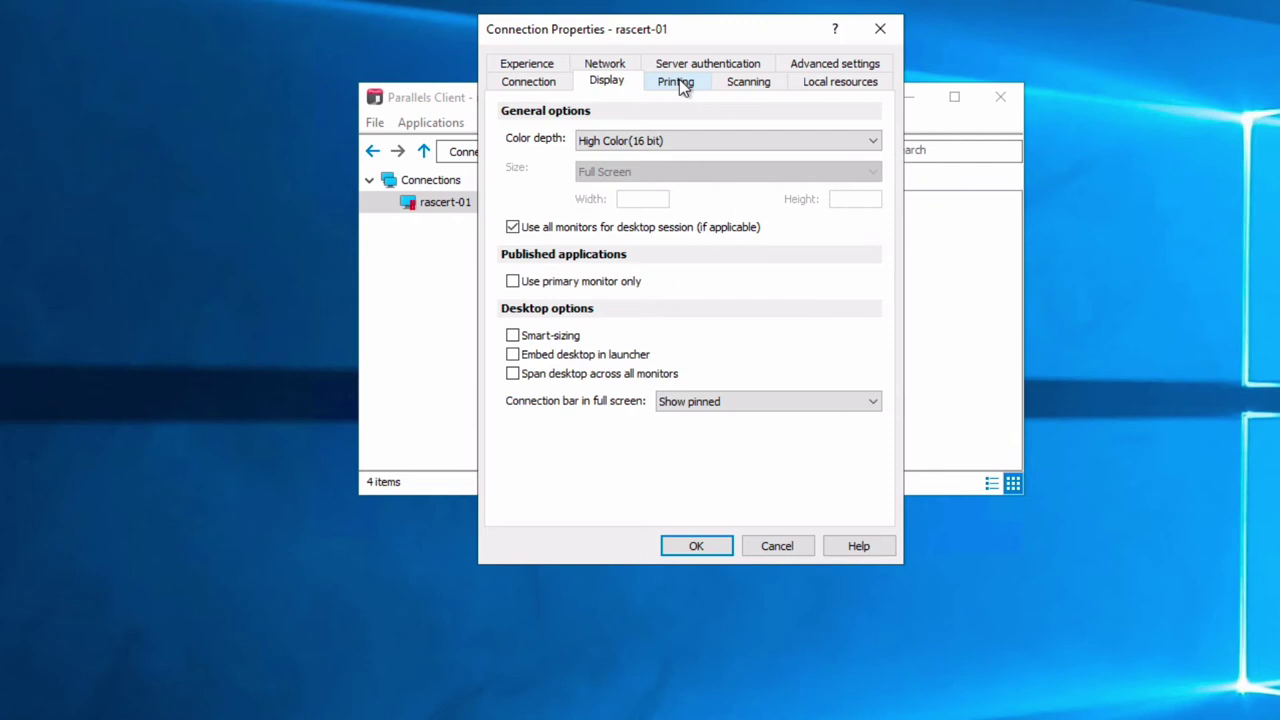
click(772, 546)
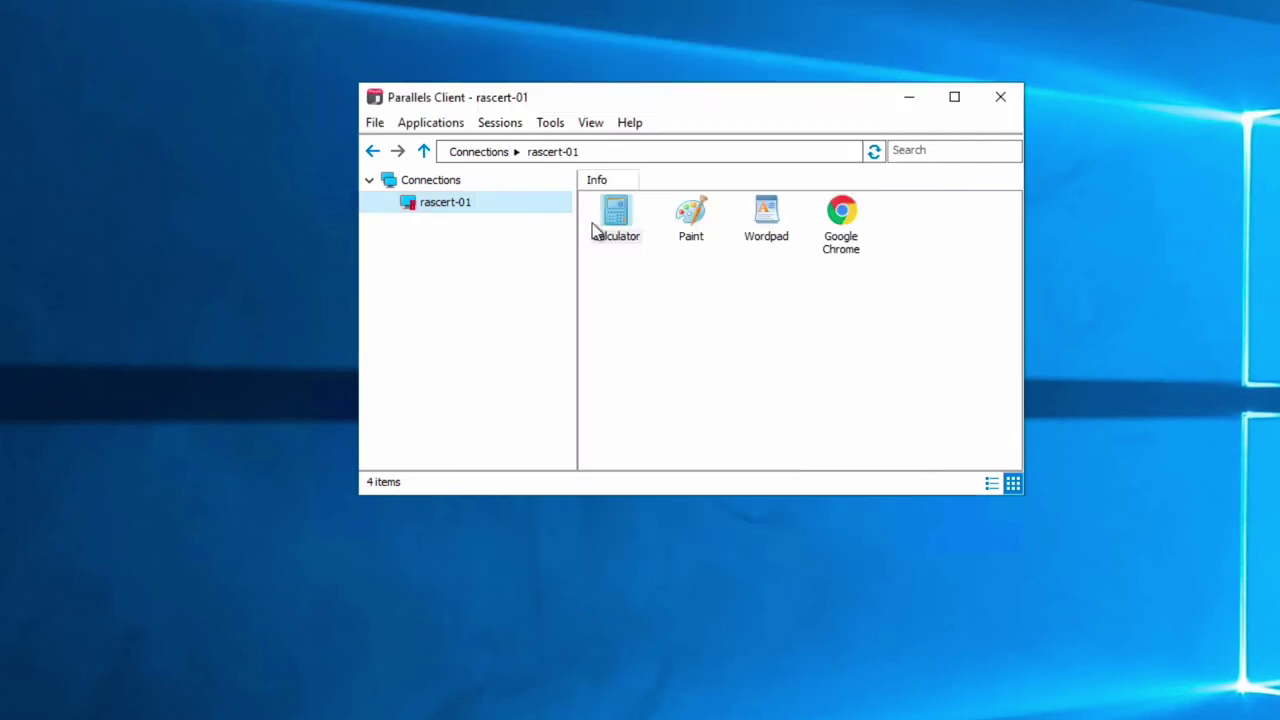
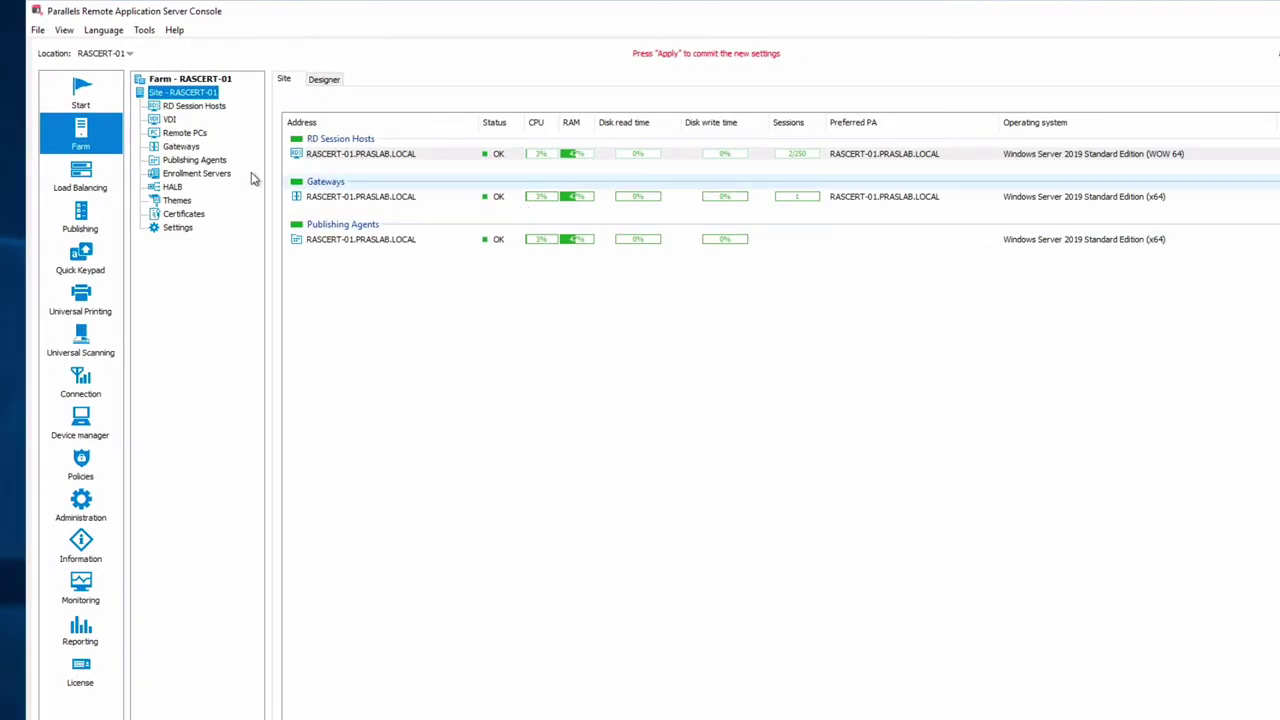
Step: Add RASCERT-03 as a new publishing agent, resolve it to 10.228.13.52, and proceed
click(196, 161)
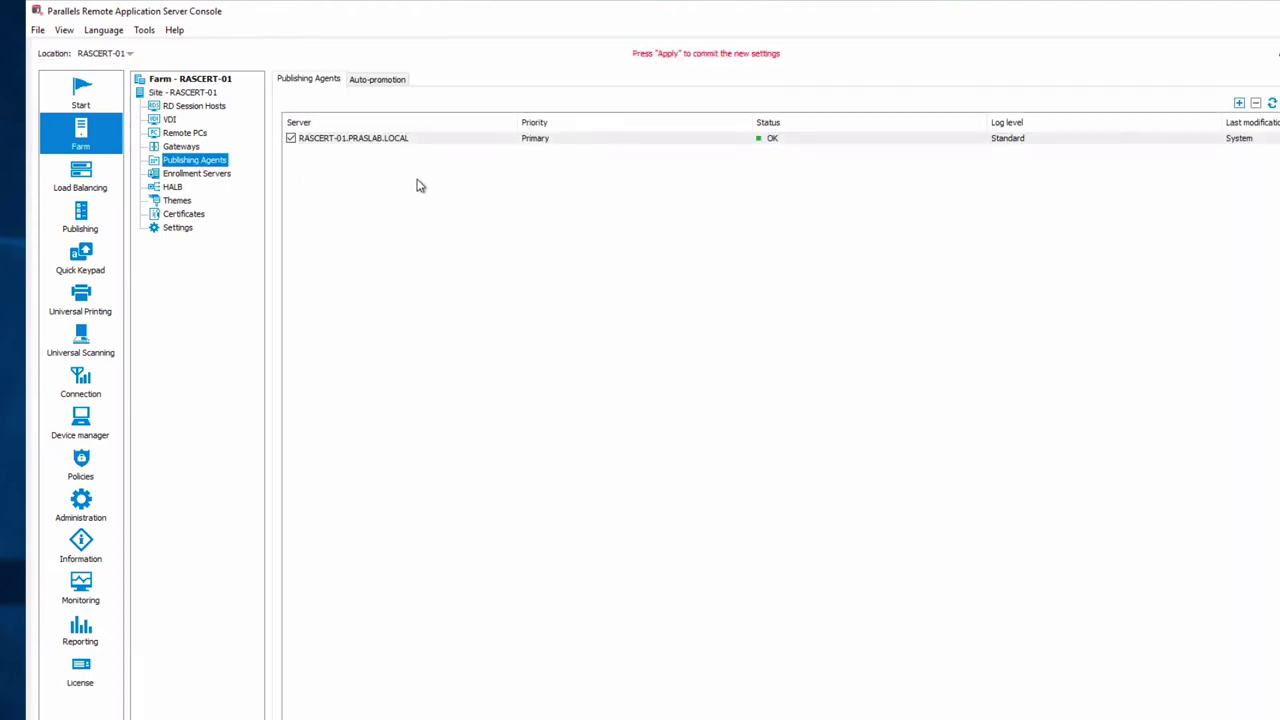
click(1239, 103)
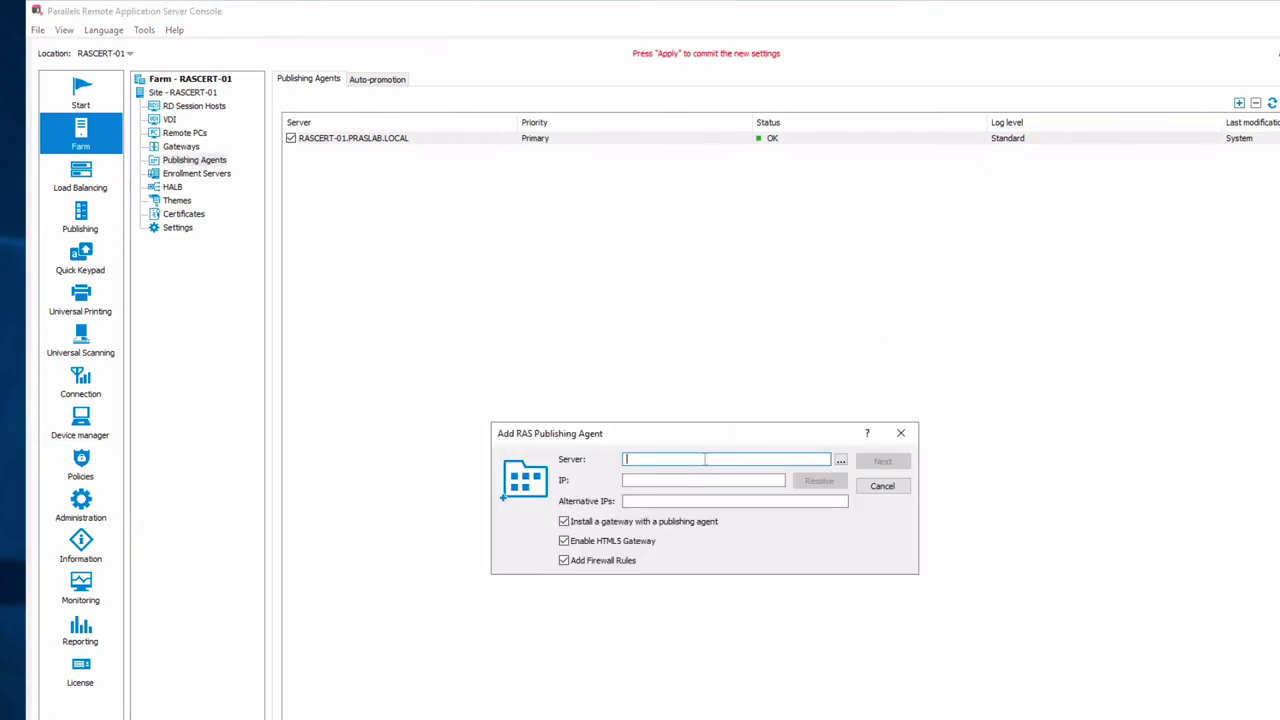
text(RASCER)
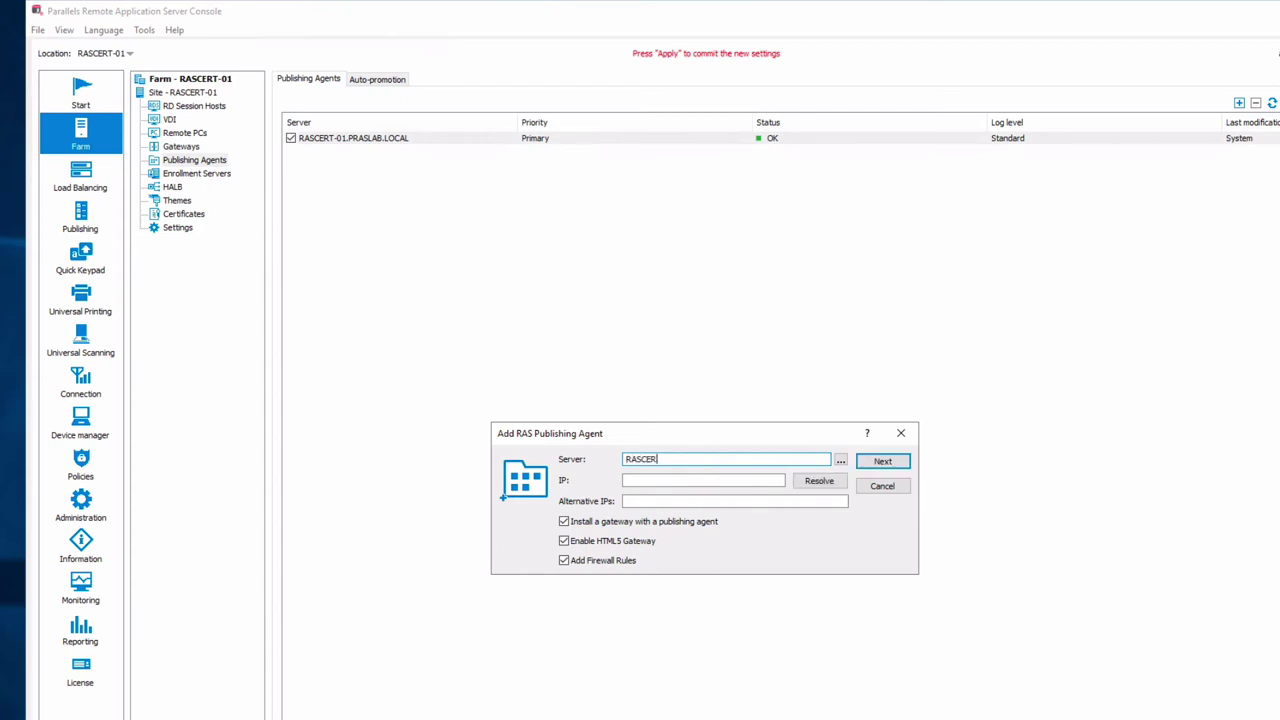
text(T-03)
click(810, 485)
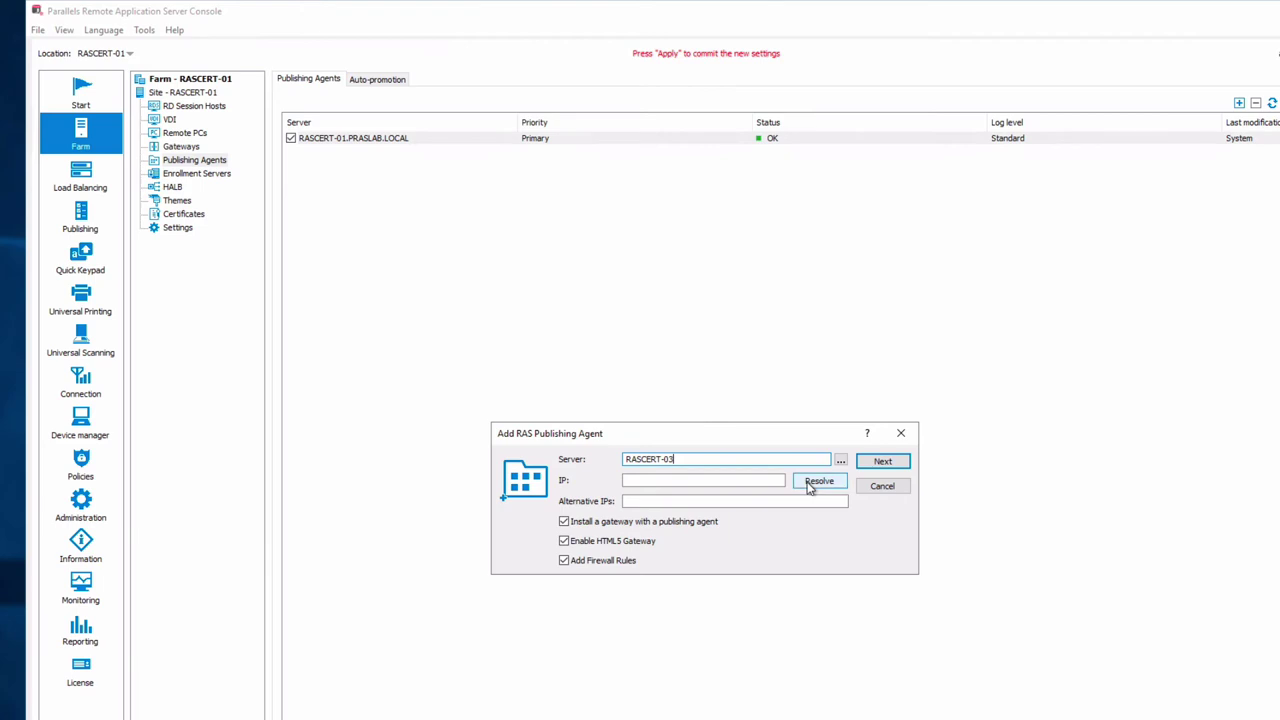
click(810, 485)
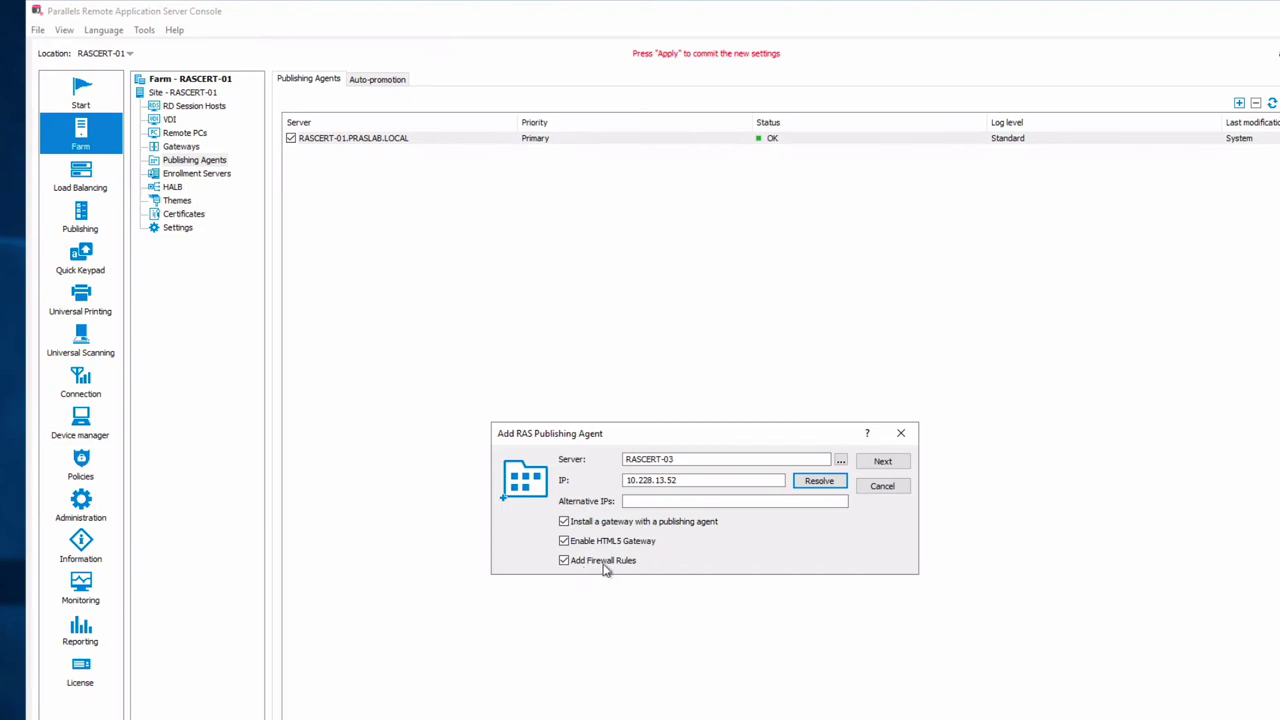
click(882, 461)
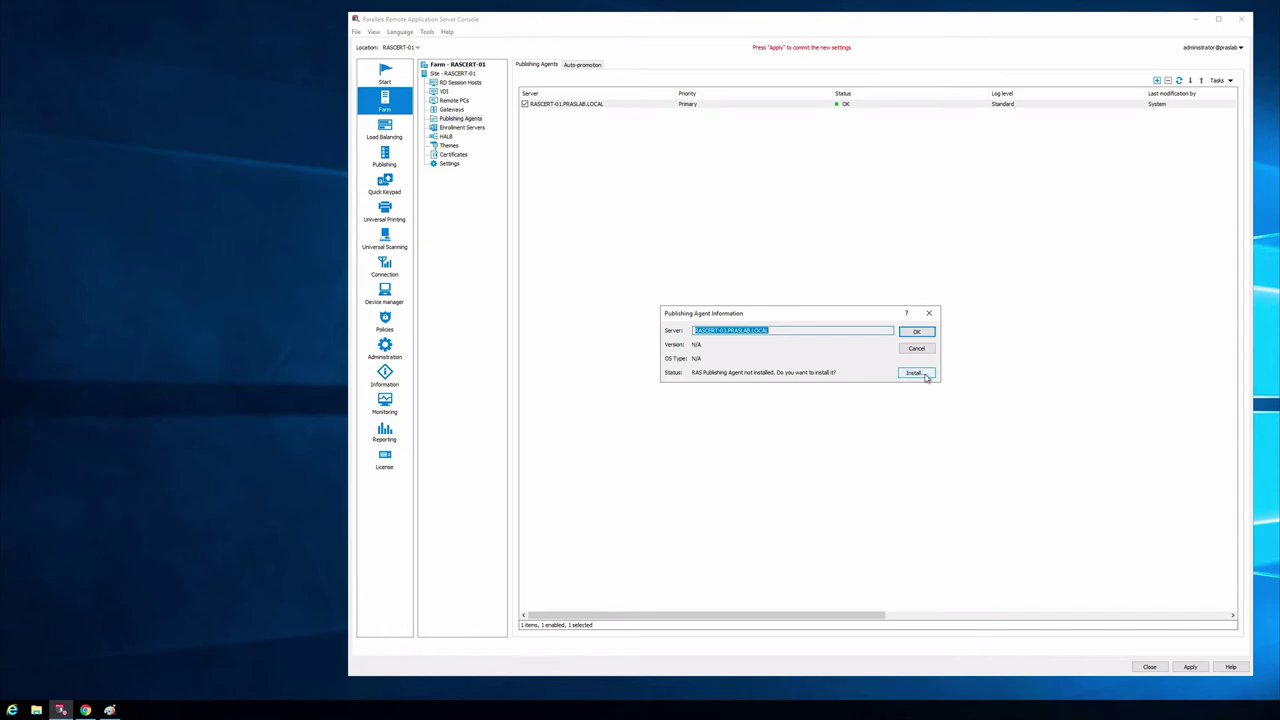
Step: Install the publishing agent on RASCERT-03 and confirm it as the Secondary agent
click(925, 376)
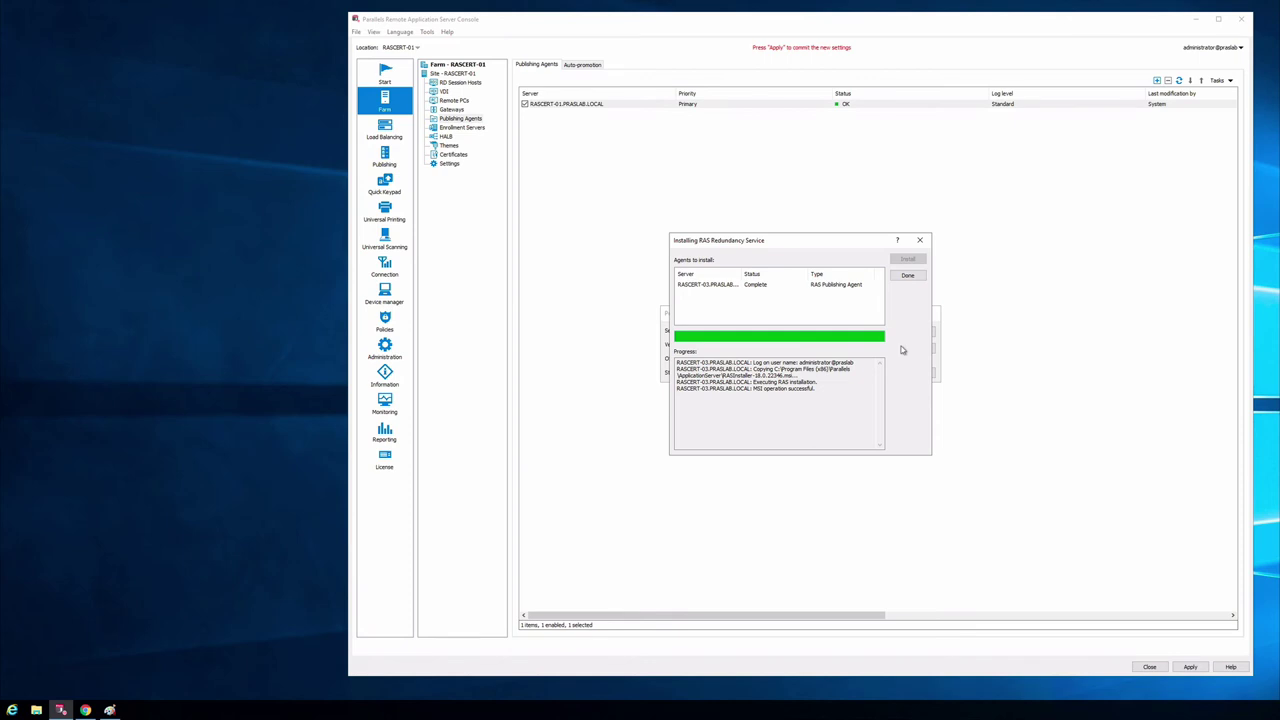
click(907, 275)
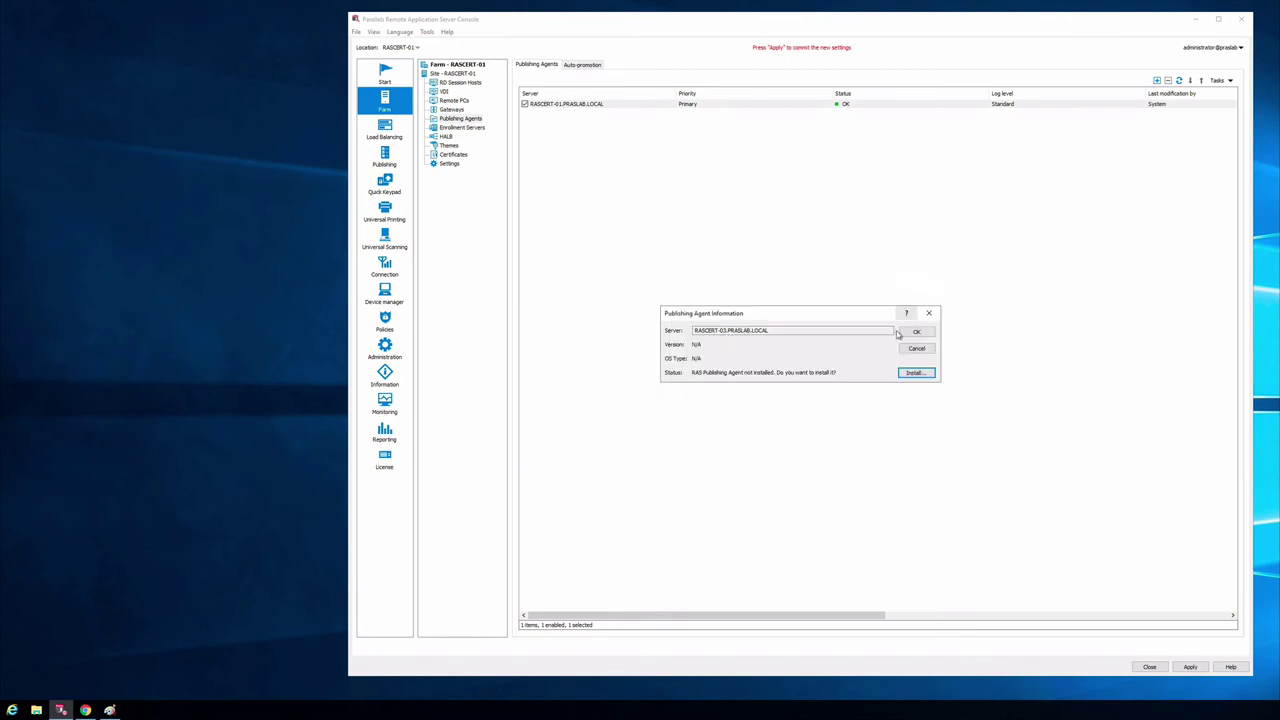
click(918, 332)
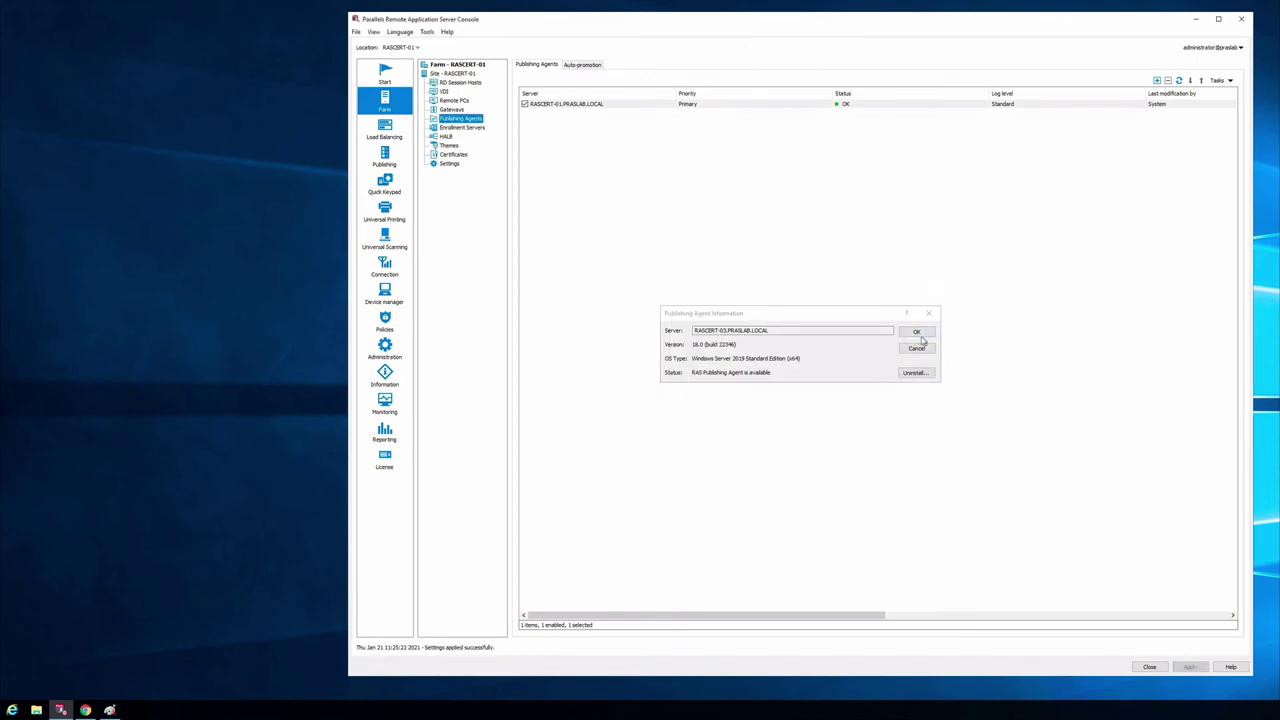
click(922, 337)
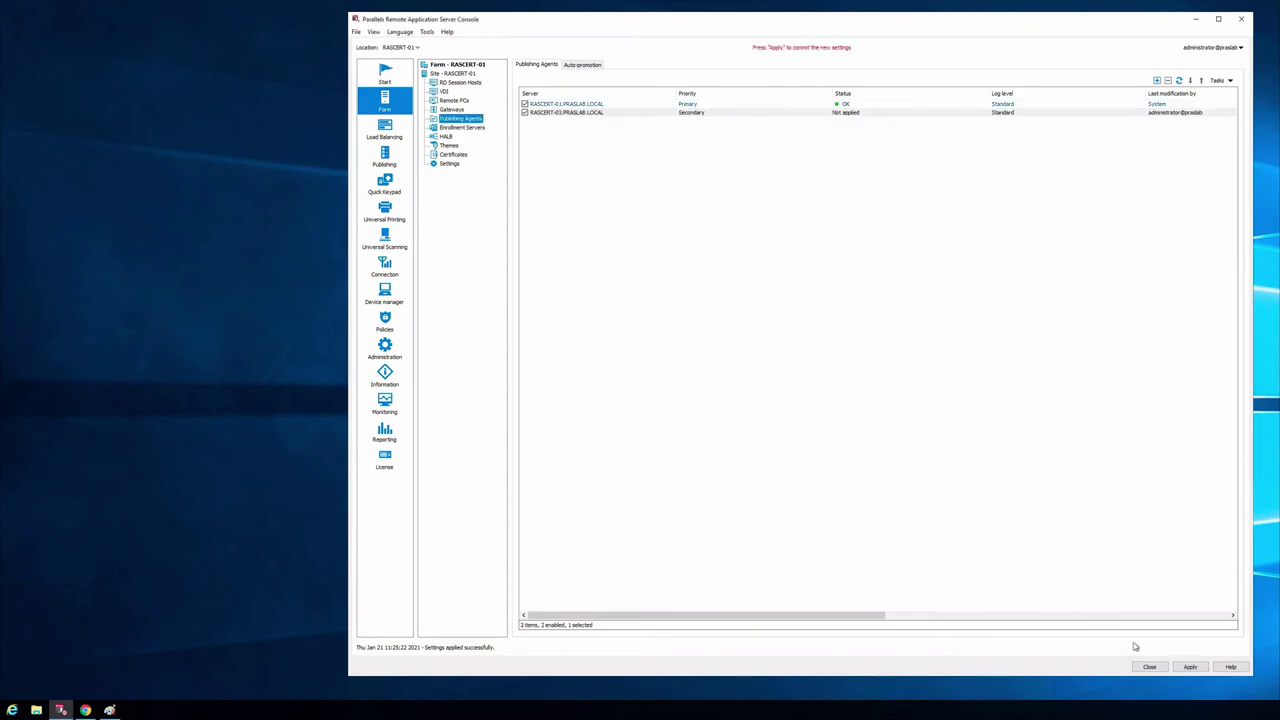
Step: Apply the settings and refresh until RASCERT-03 shows OK beside Primary RASCERT-01
click(1191, 667)
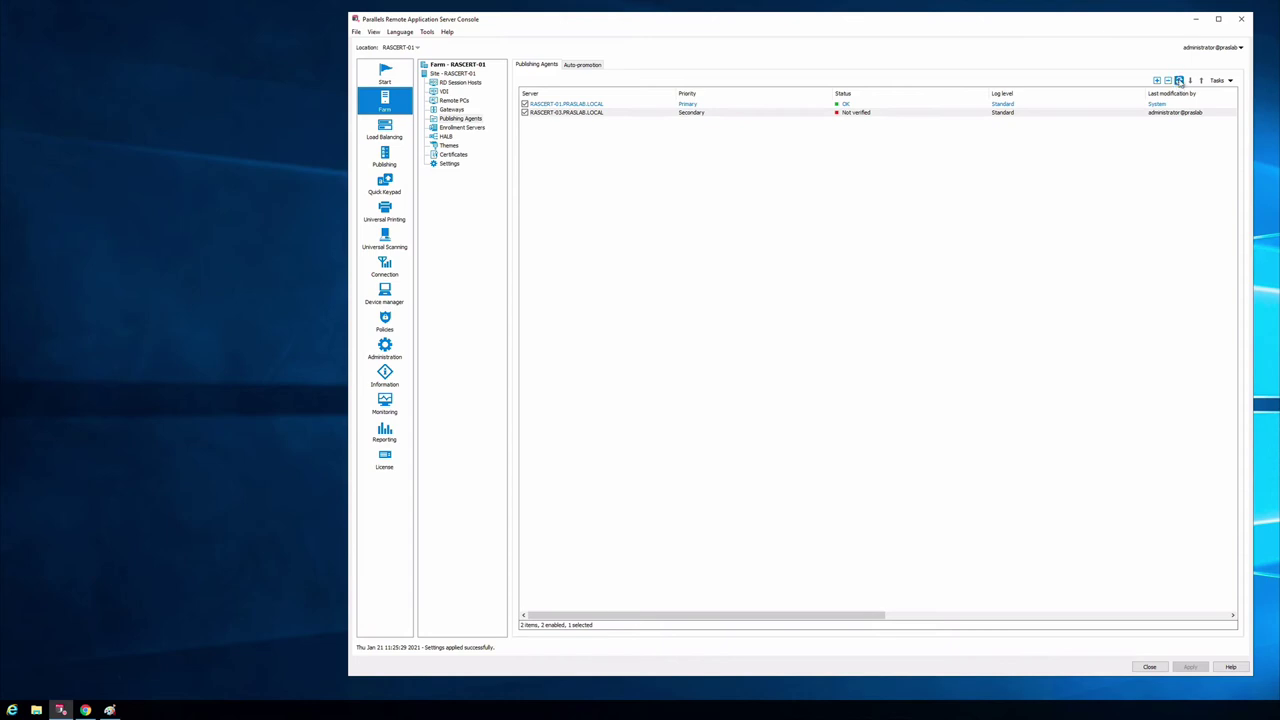
click(1180, 82)
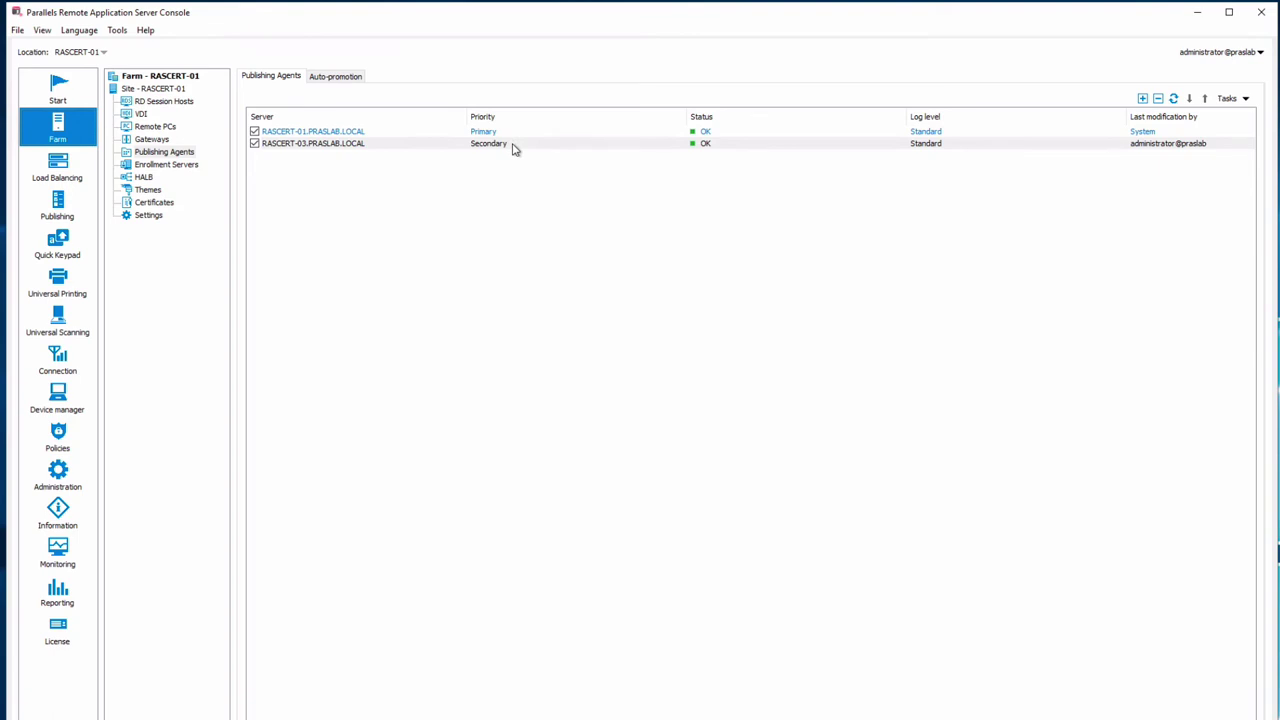
Step: View RASCERT-03's agent properties without changes, then show the site's Gateways list
click(513, 149)
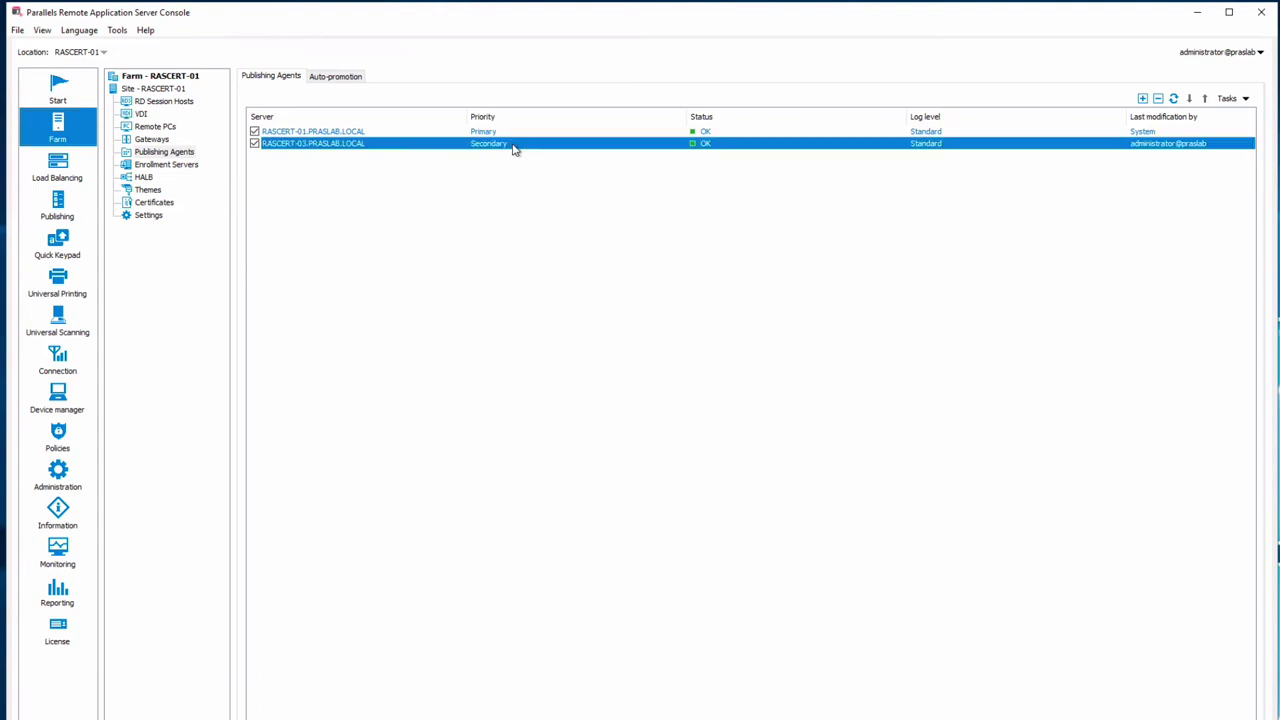
right_click(513, 148)
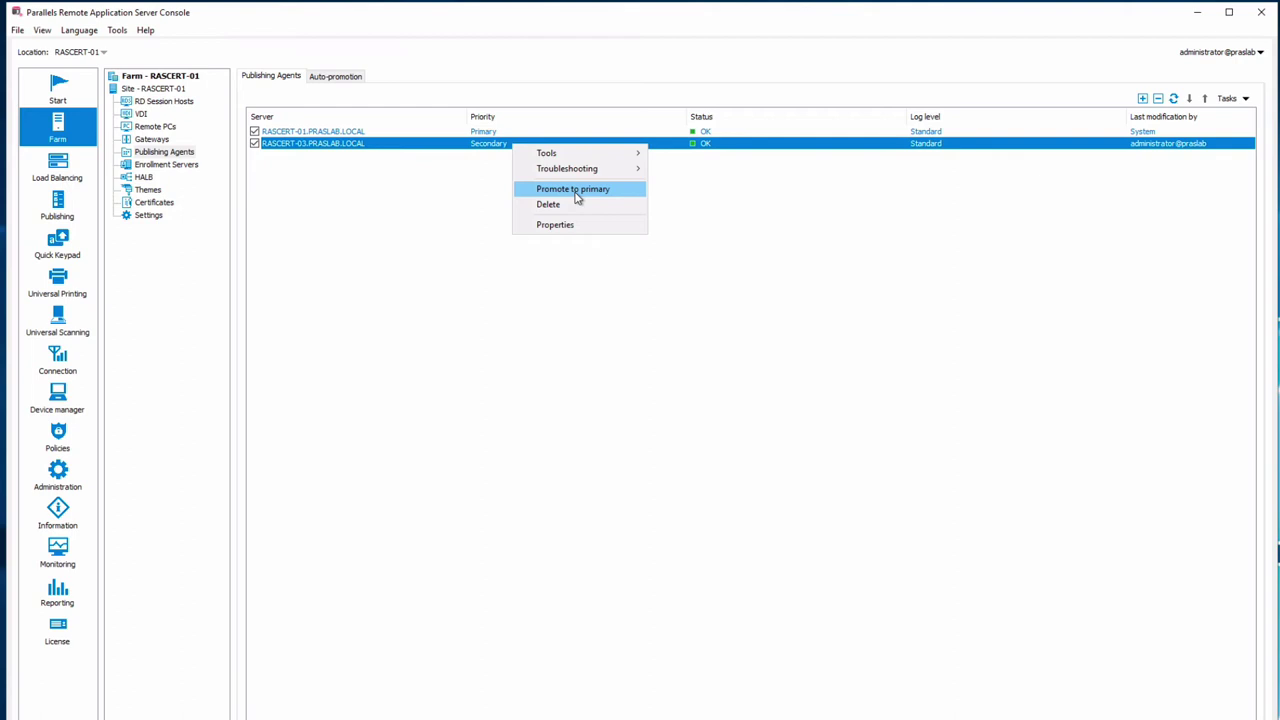
click(728, 215)
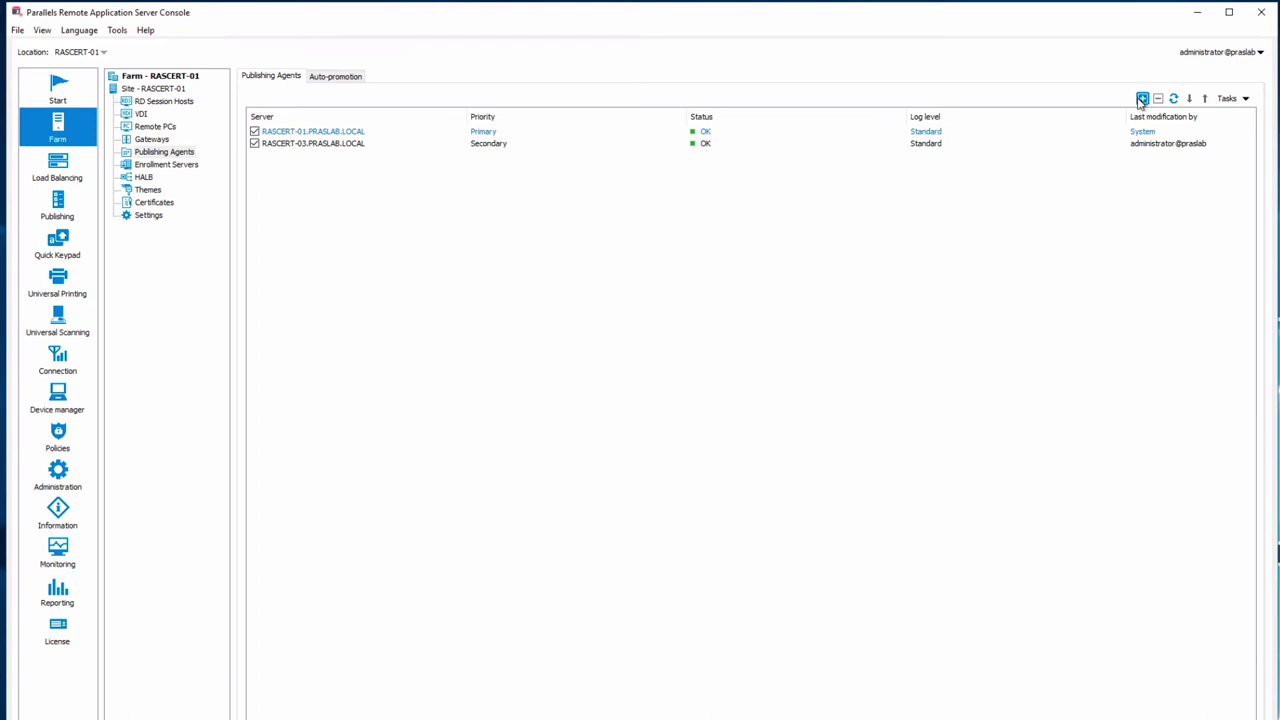
click(486, 146)
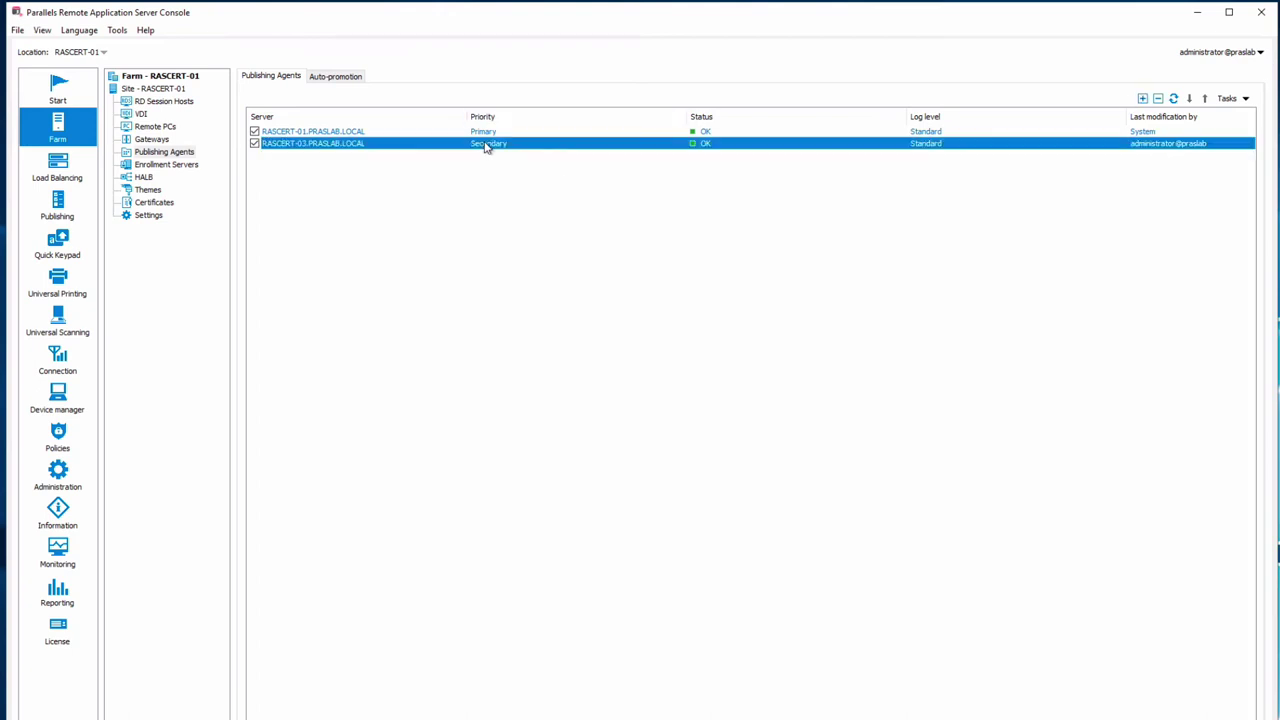
right_click(486, 146)
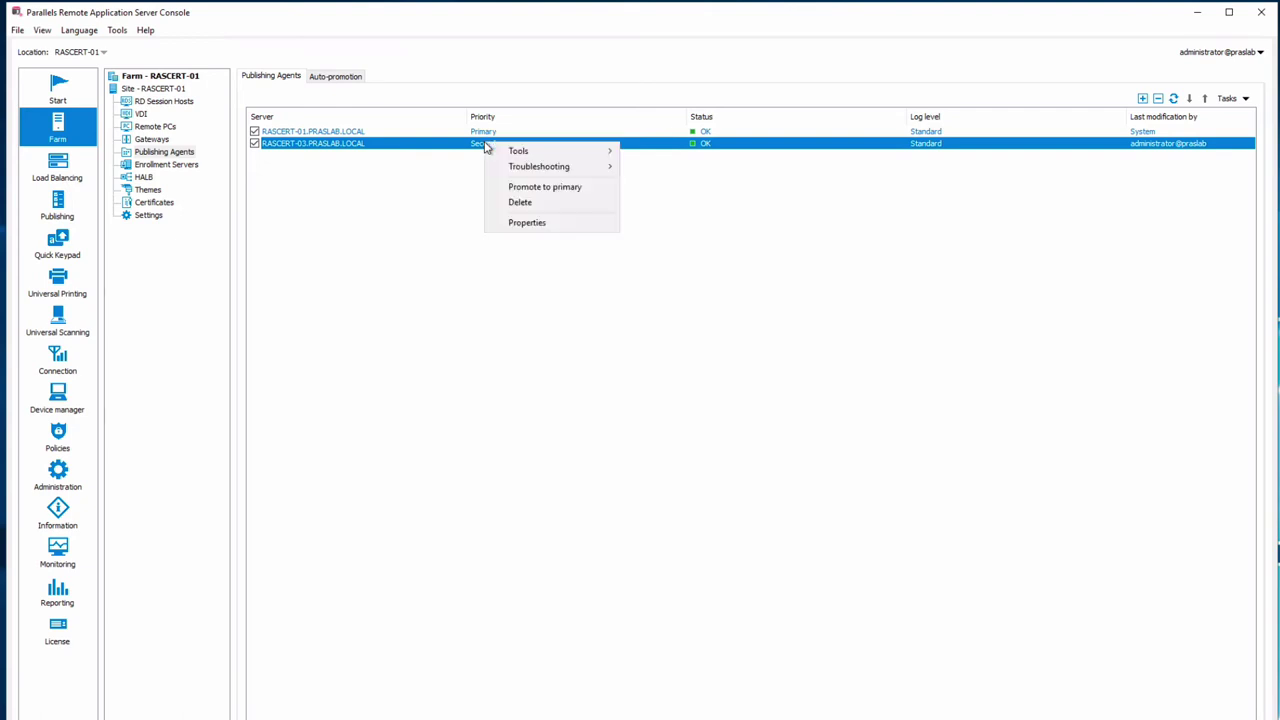
click(529, 224)
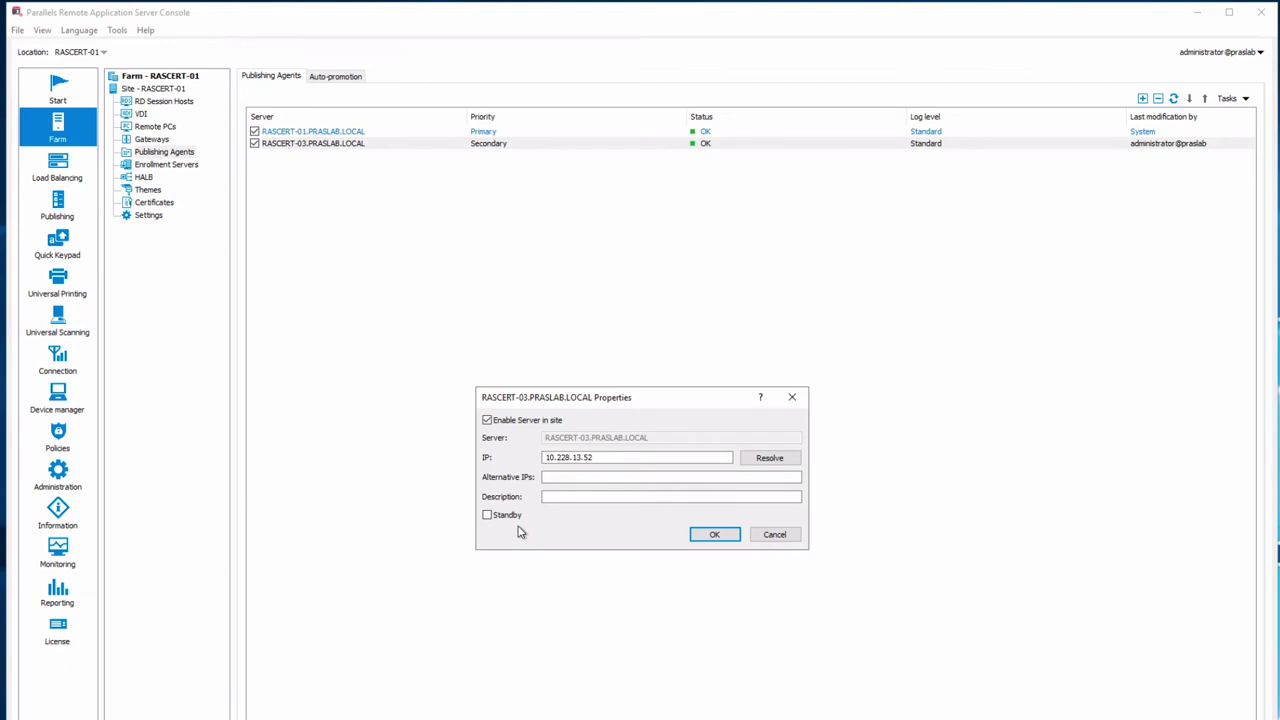
click(774, 536)
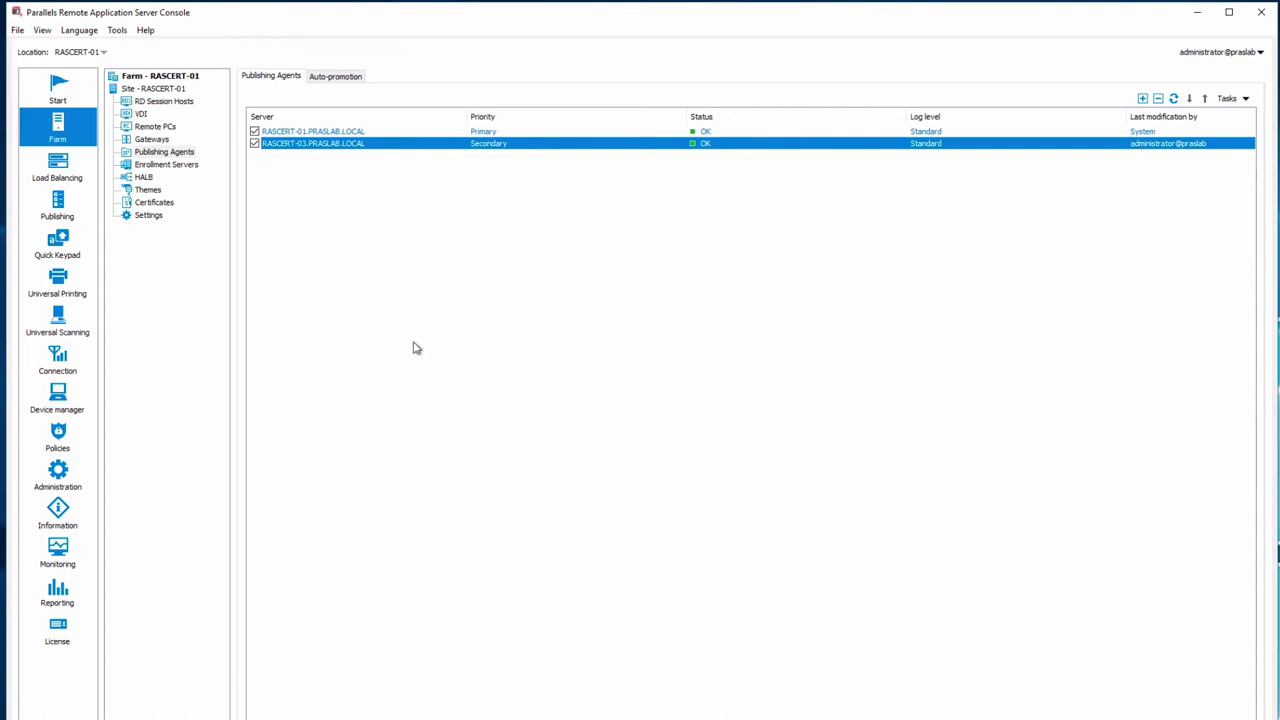
click(151, 139)
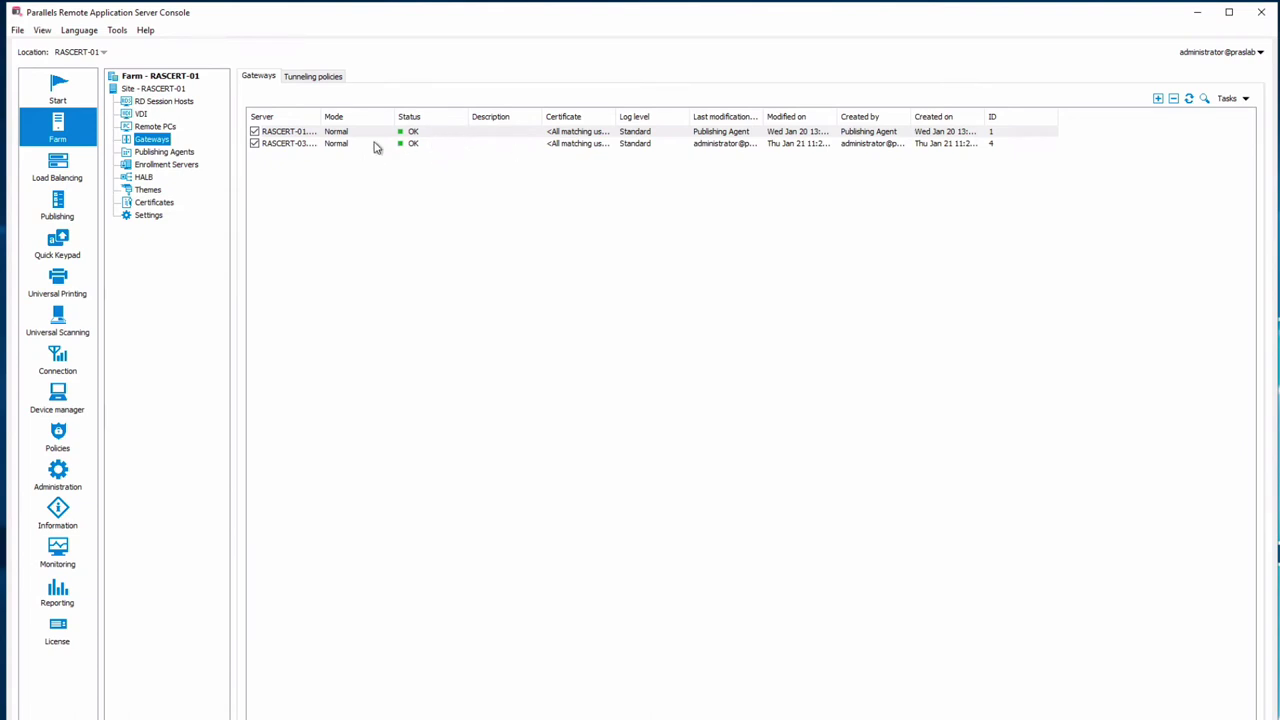
Step: Open the RASCERT-03 gateway's properties and review its Network, SSL/TLS and HTML5 tabs
click(376, 145)
double_click(376, 145)
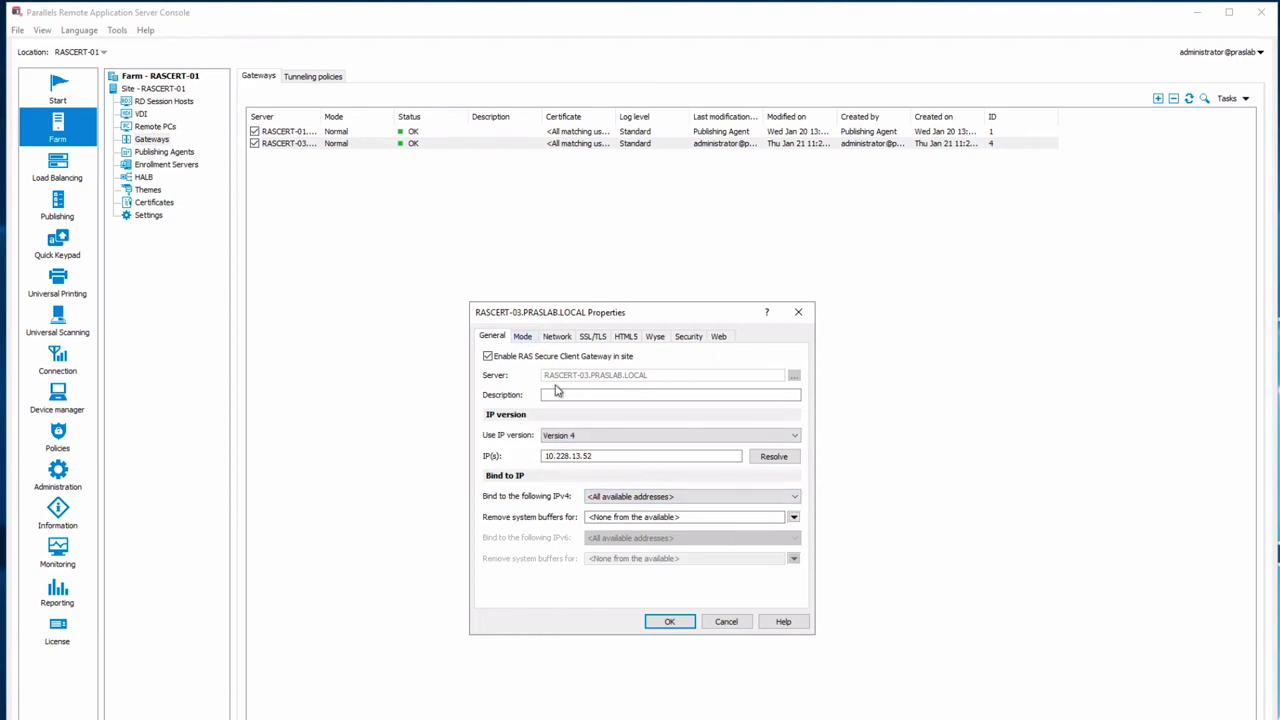
click(555, 337)
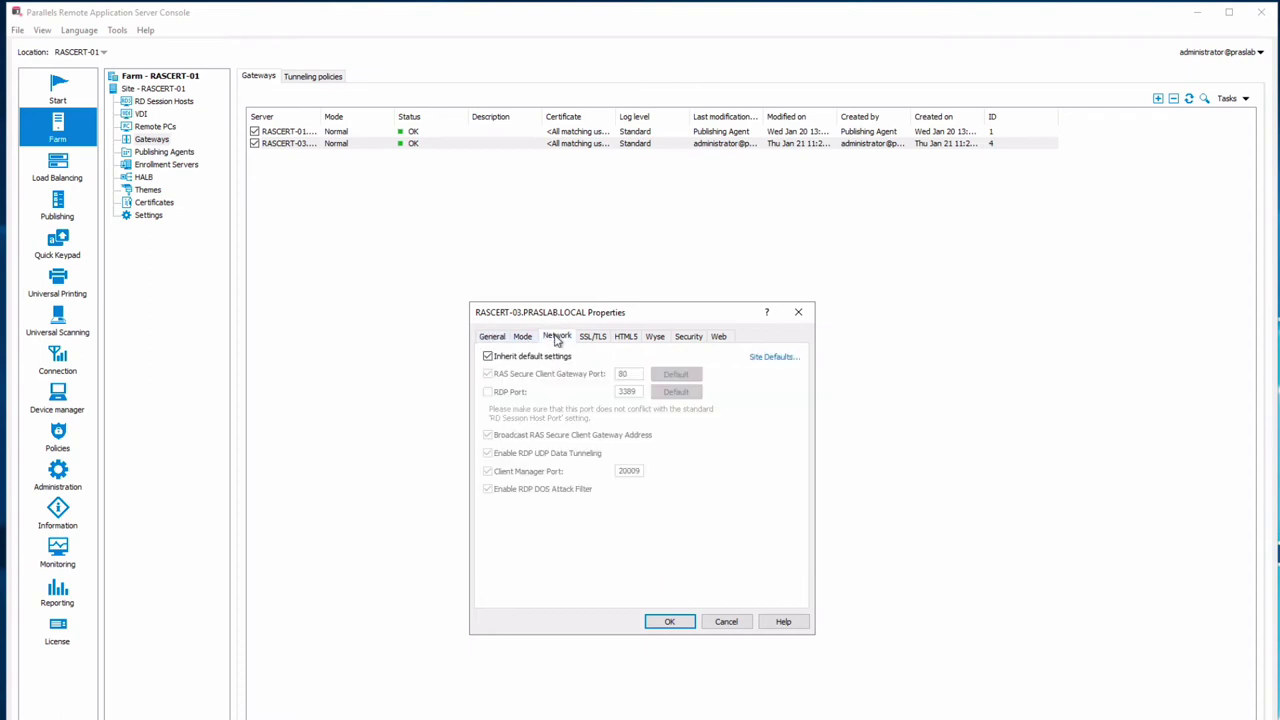
click(592, 337)
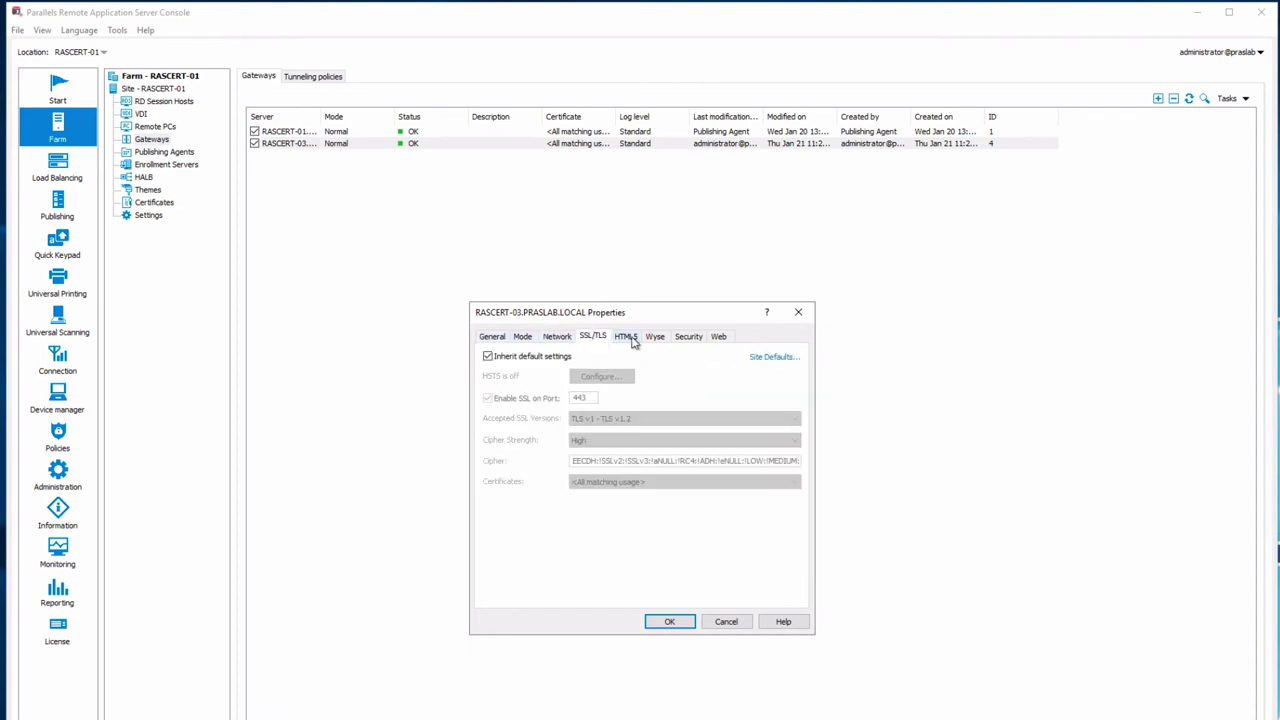
click(628, 338)
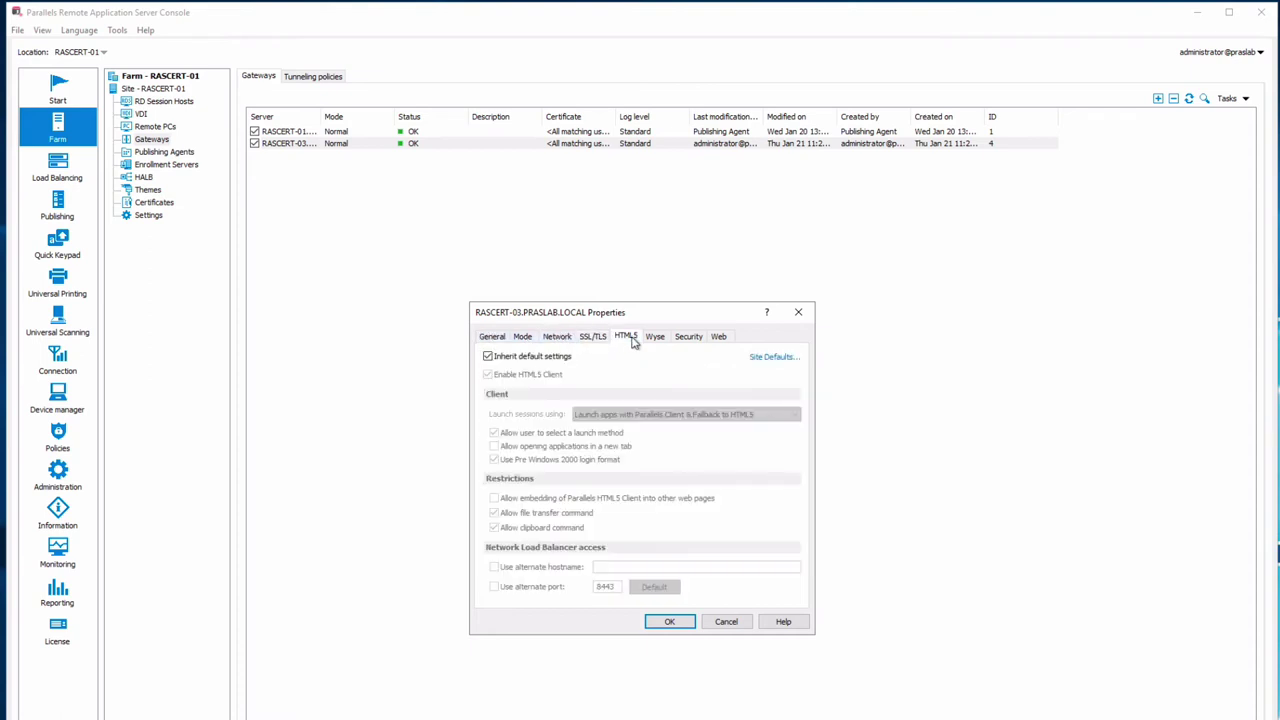
click(555, 337)
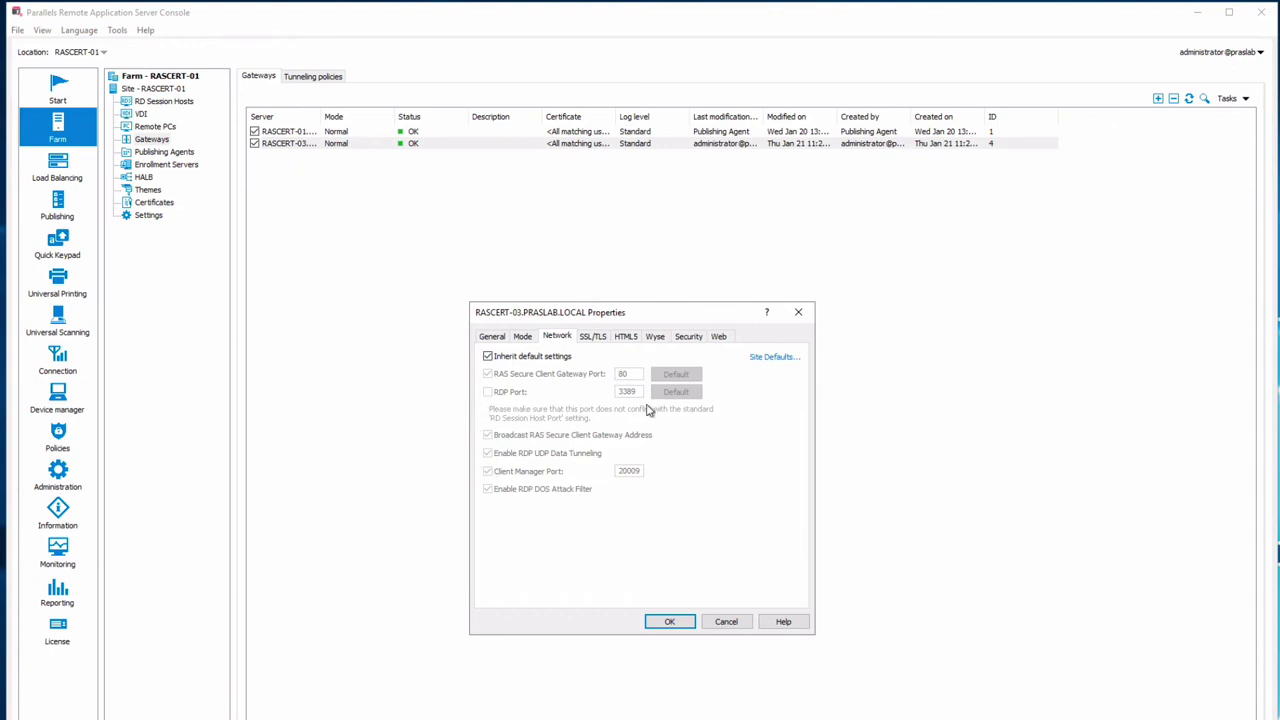
Step: Glance at the site default gateway settings, then stop inheriting network defaults on port 80
click(772, 357)
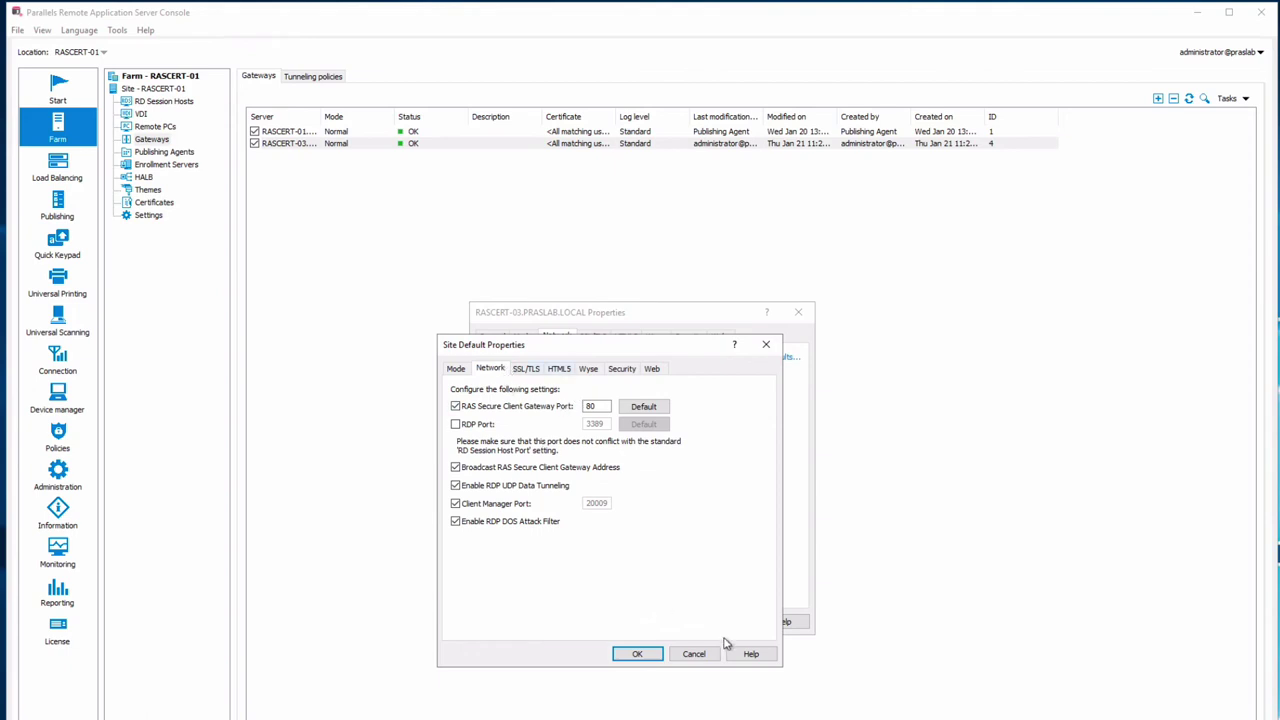
click(692, 656)
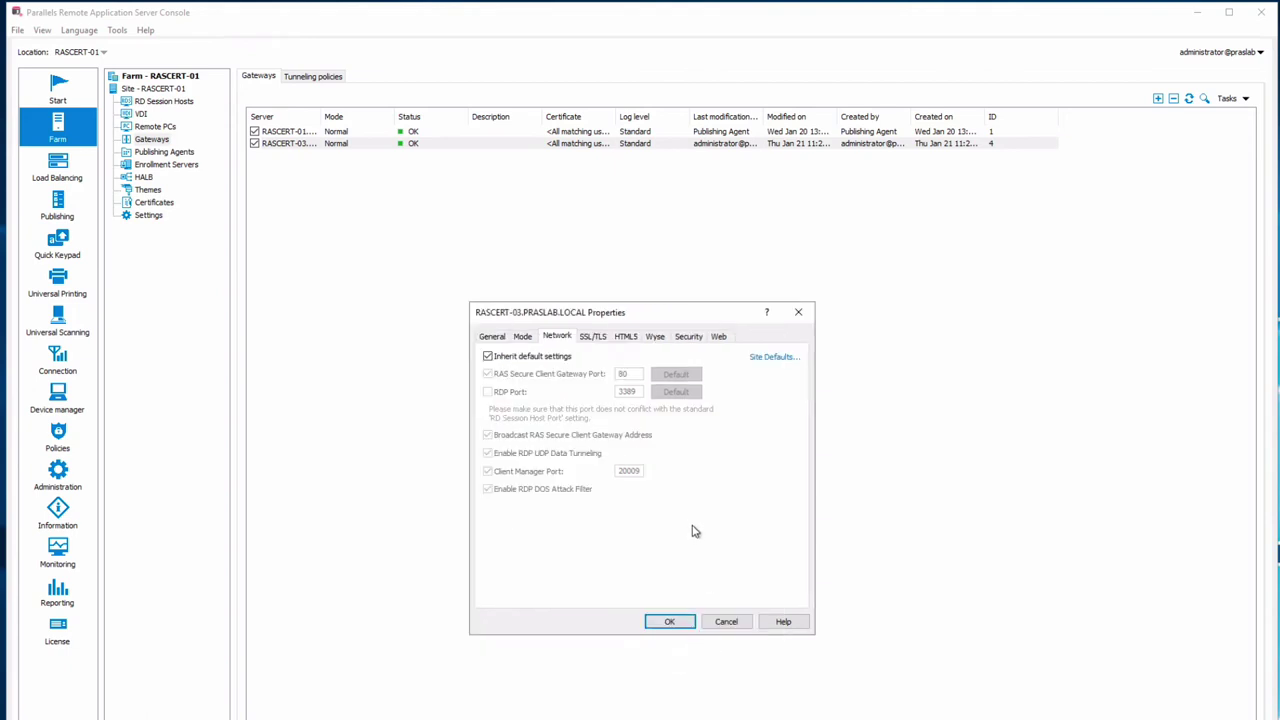
click(532, 357)
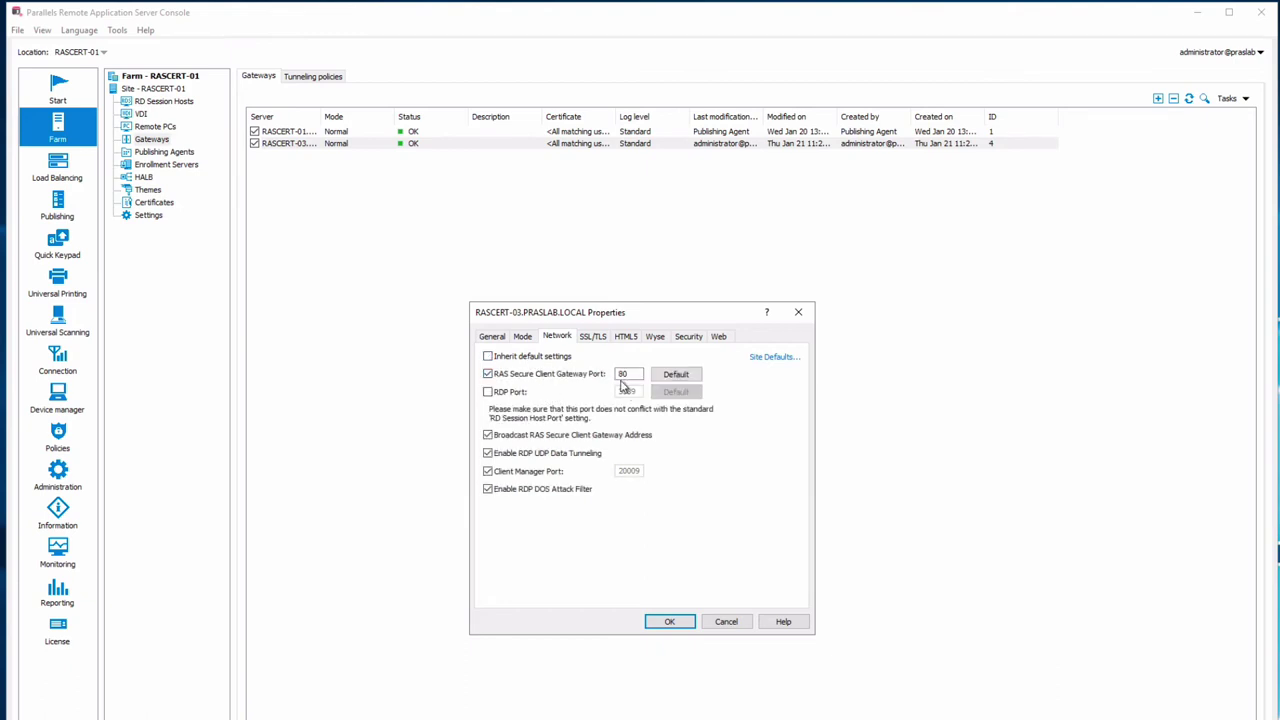
click(624, 376)
Step: Stop inheriting default SSL/TLS settings and check SSL port 443 and the cipher string
click(589, 338)
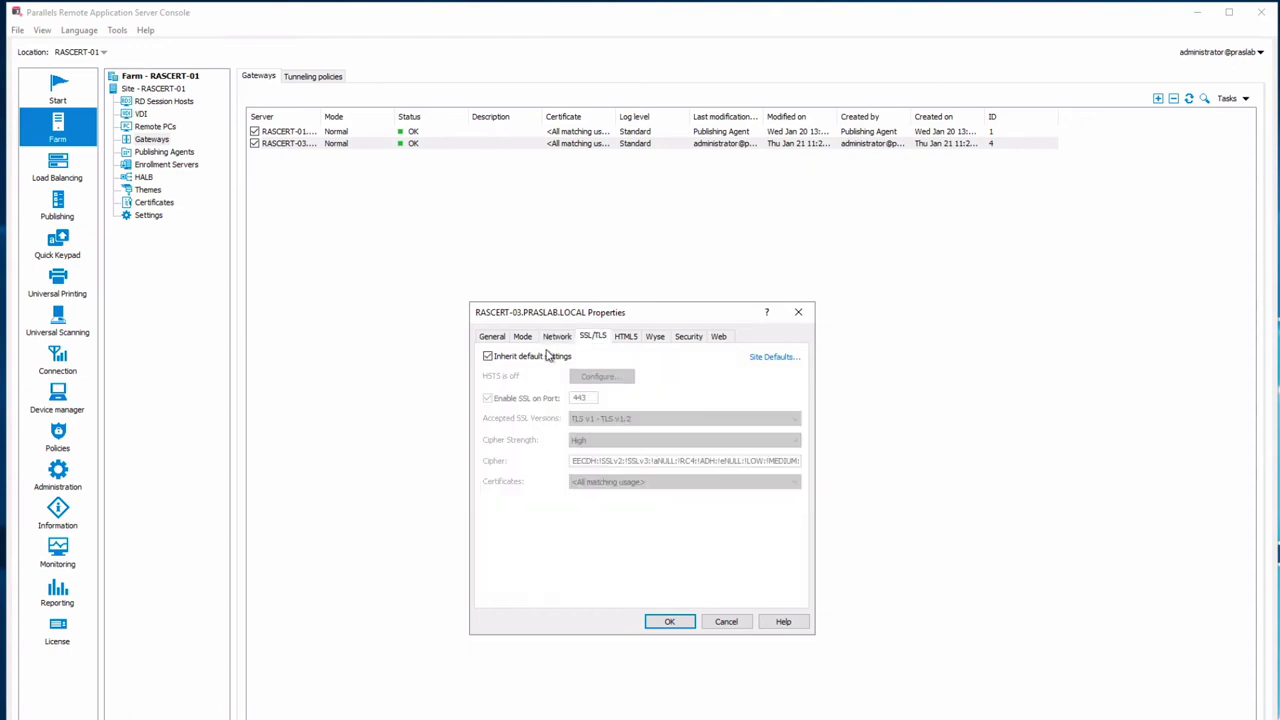
click(540, 357)
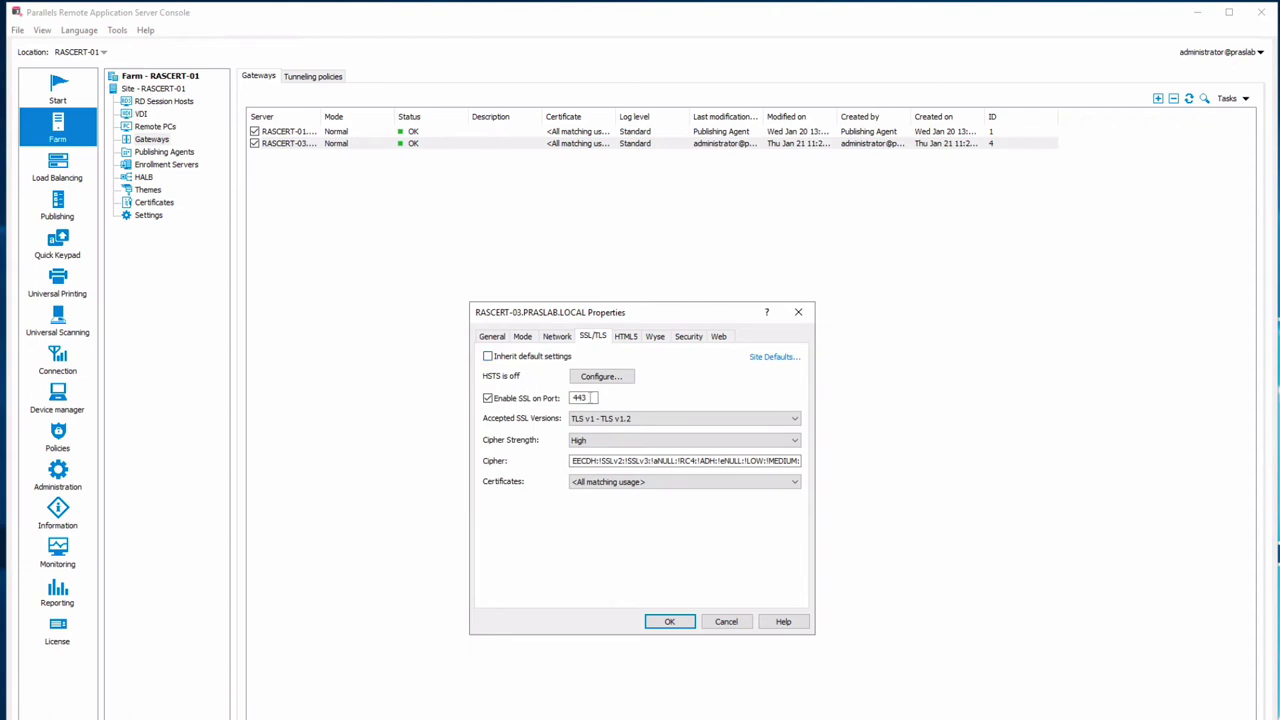
click(594, 400)
click(697, 461)
click(628, 338)
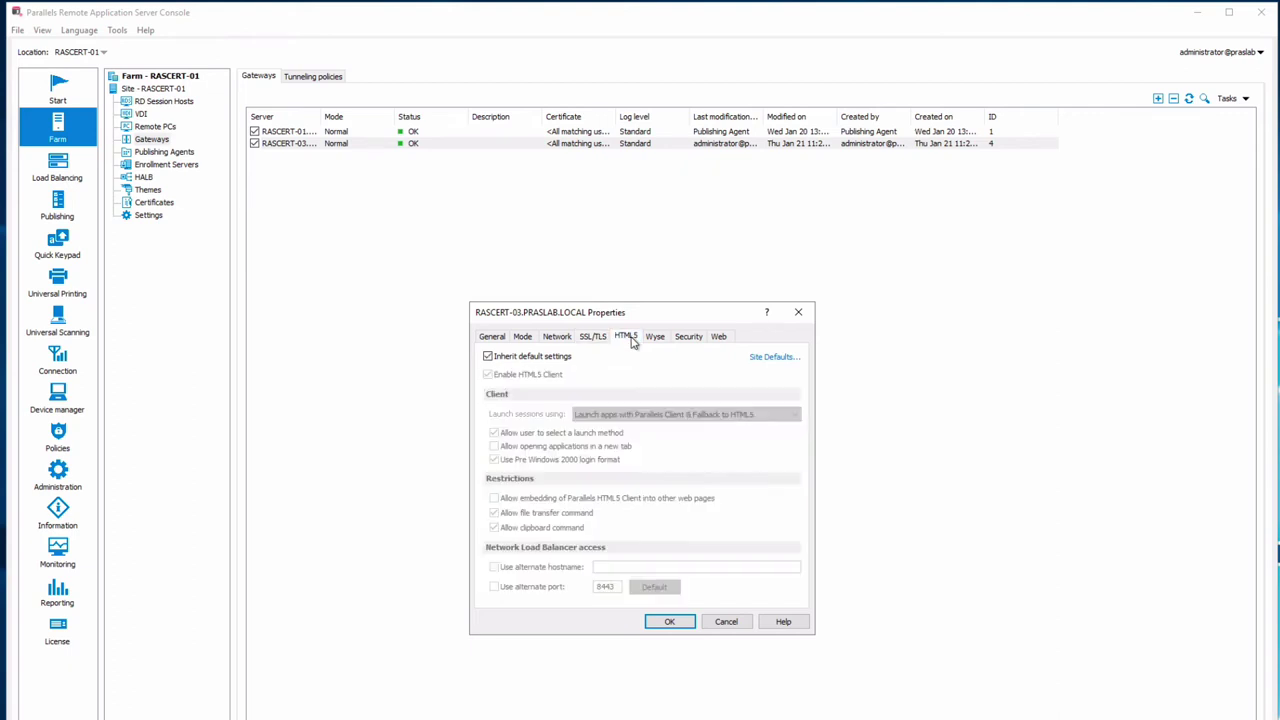
Step: Stop inheriting HTML5 defaults and try the HTML5 Only and Parallels Client launch methods
click(551, 362)
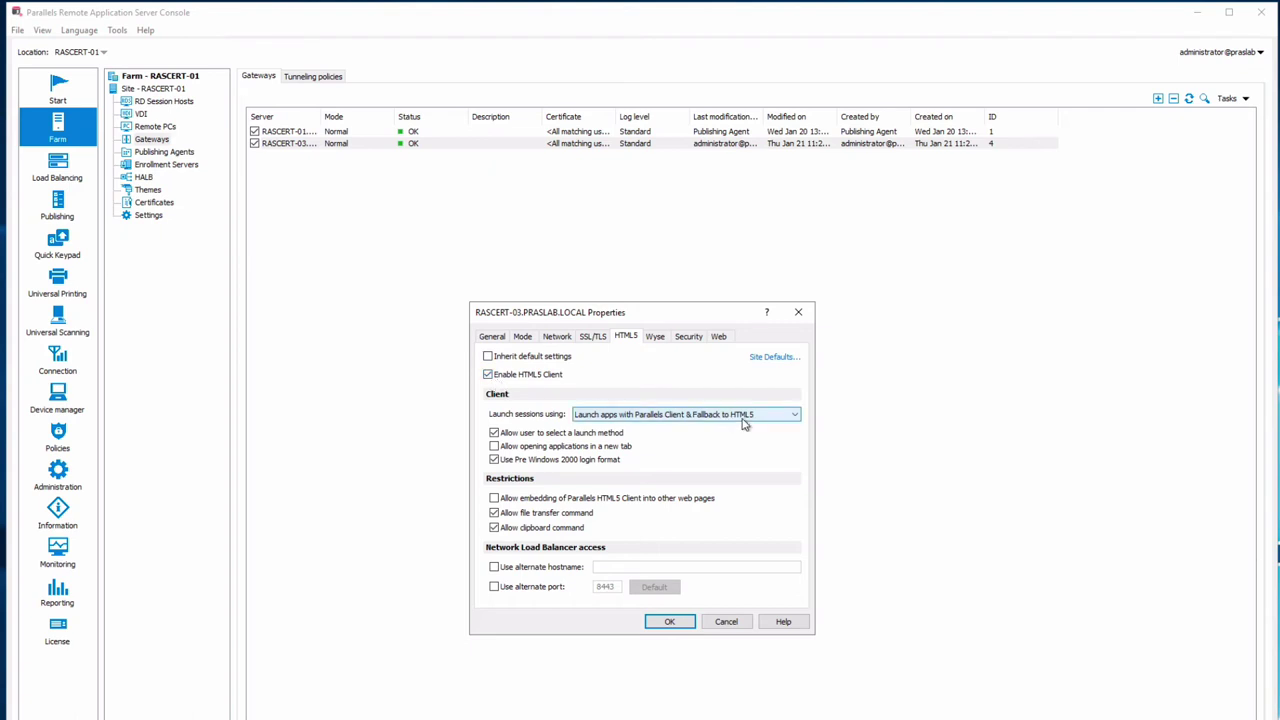
click(792, 416)
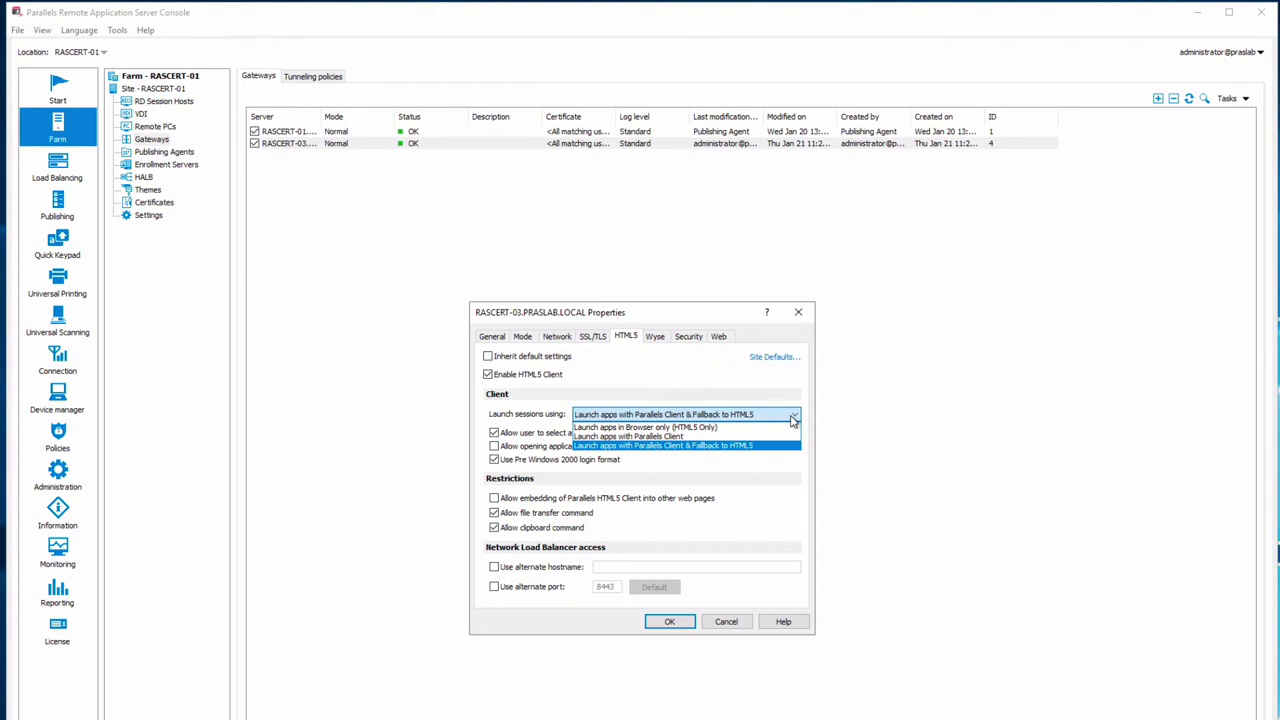
click(725, 428)
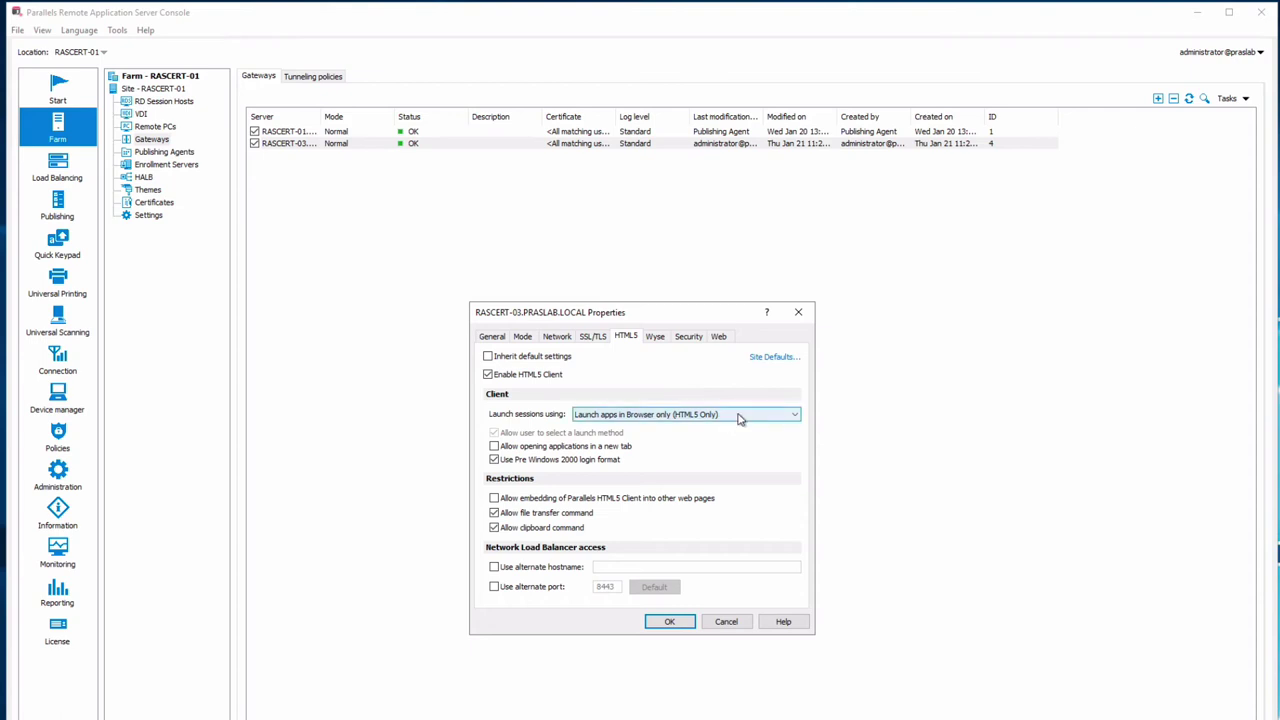
click(737, 416)
click(758, 444)
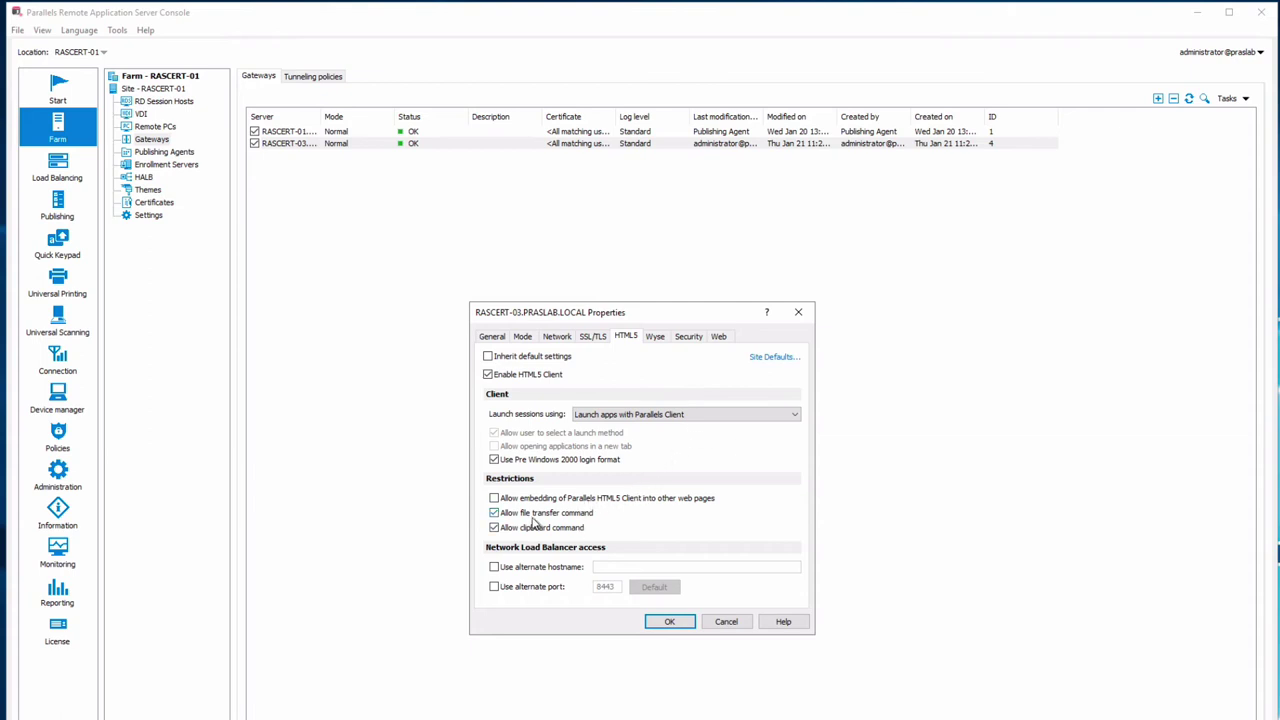
Step: Turn off file transfer and clipboard, then cancel the gateway properties without saving
click(493, 513)
click(493, 528)
click(727, 622)
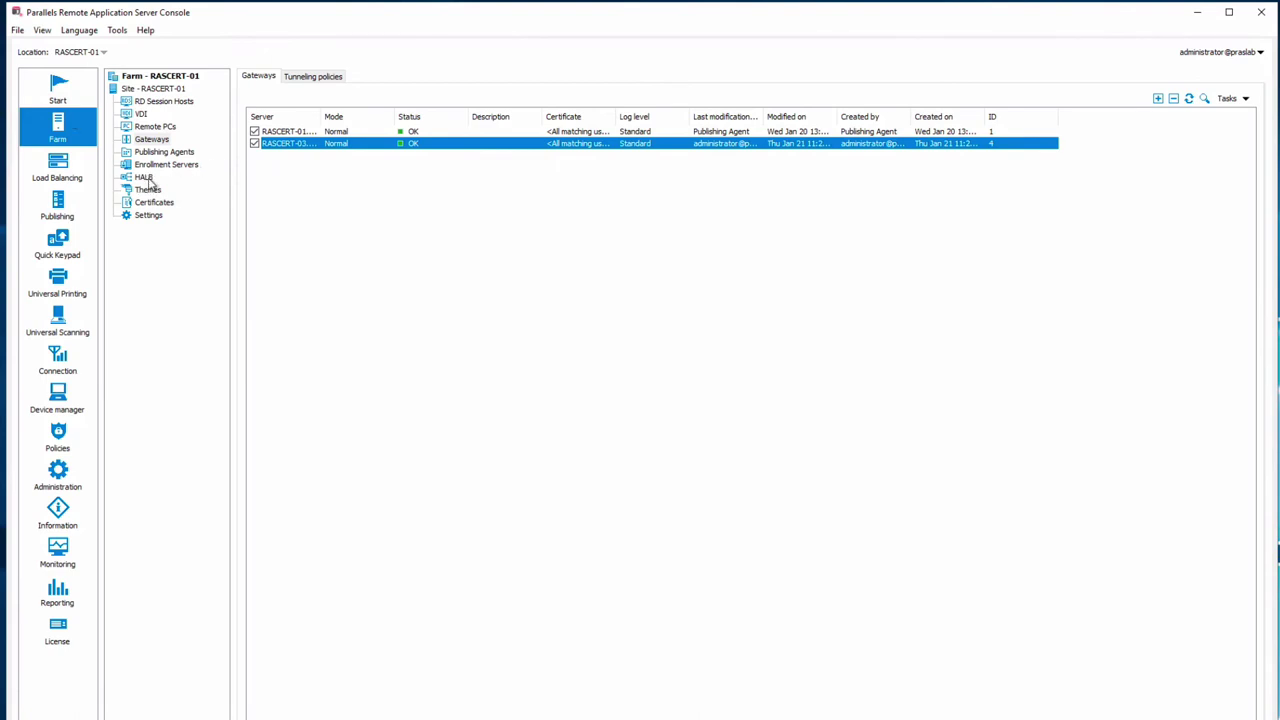
click(146, 178)
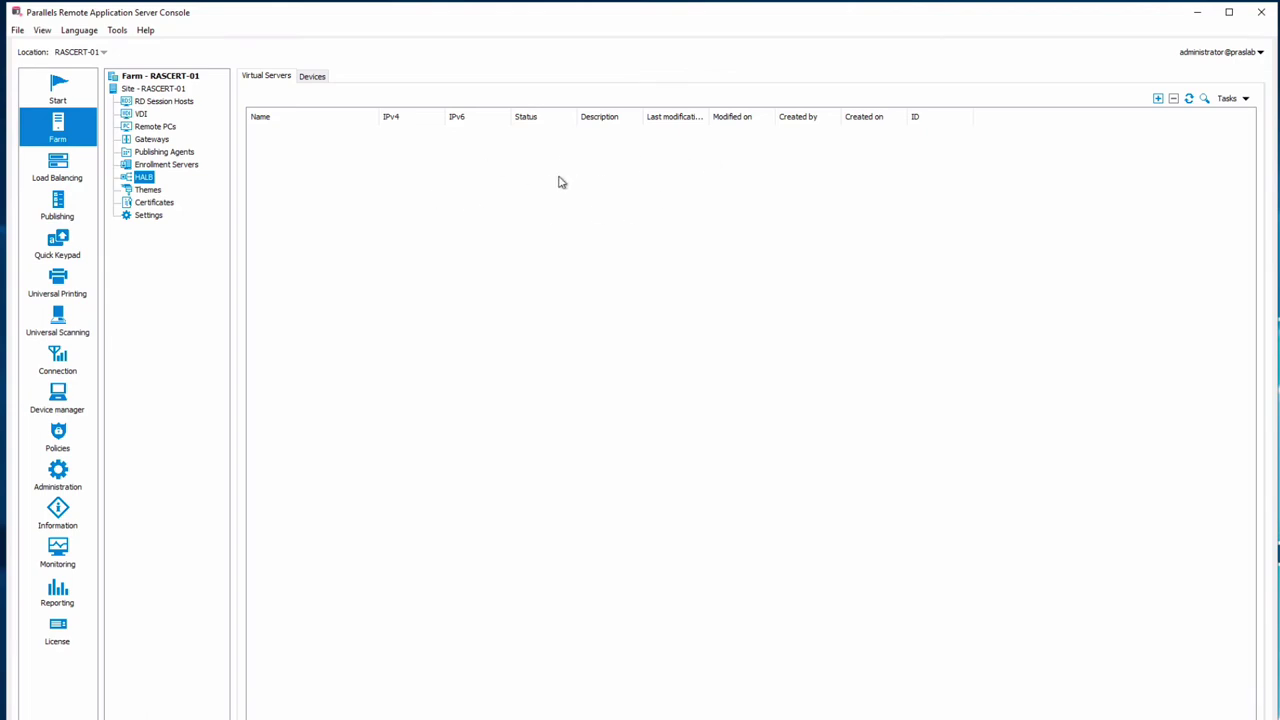
Step: Create a new HALB named HALB-1 with virtual IP 10.228.13.40 and mask 255.255.255.0
click(1159, 101)
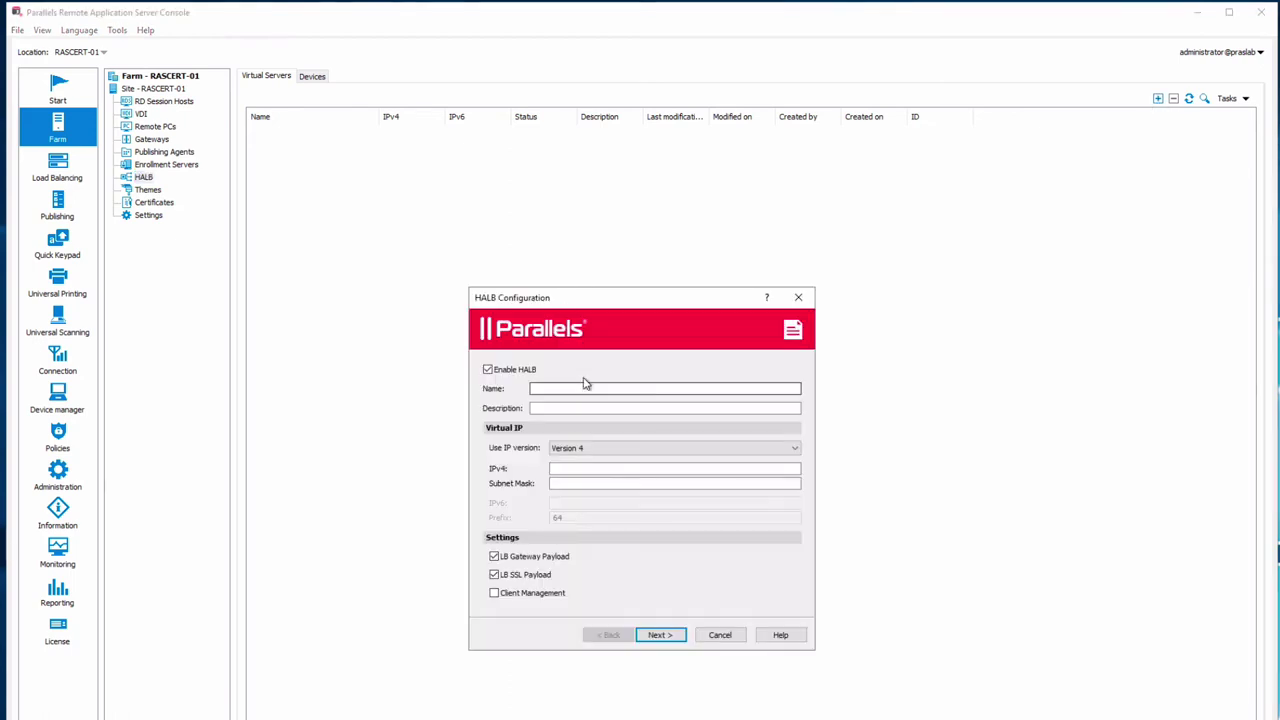
click(591, 388)
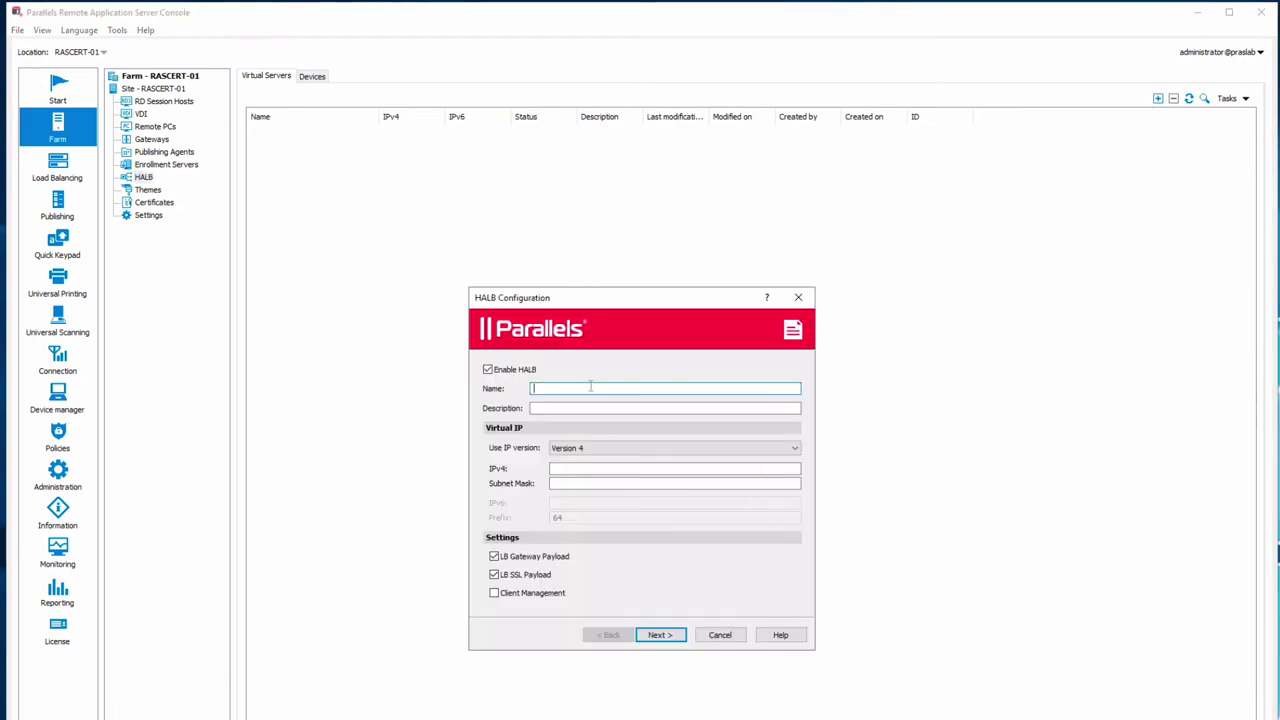
text(HALB-1)
click(591, 470)
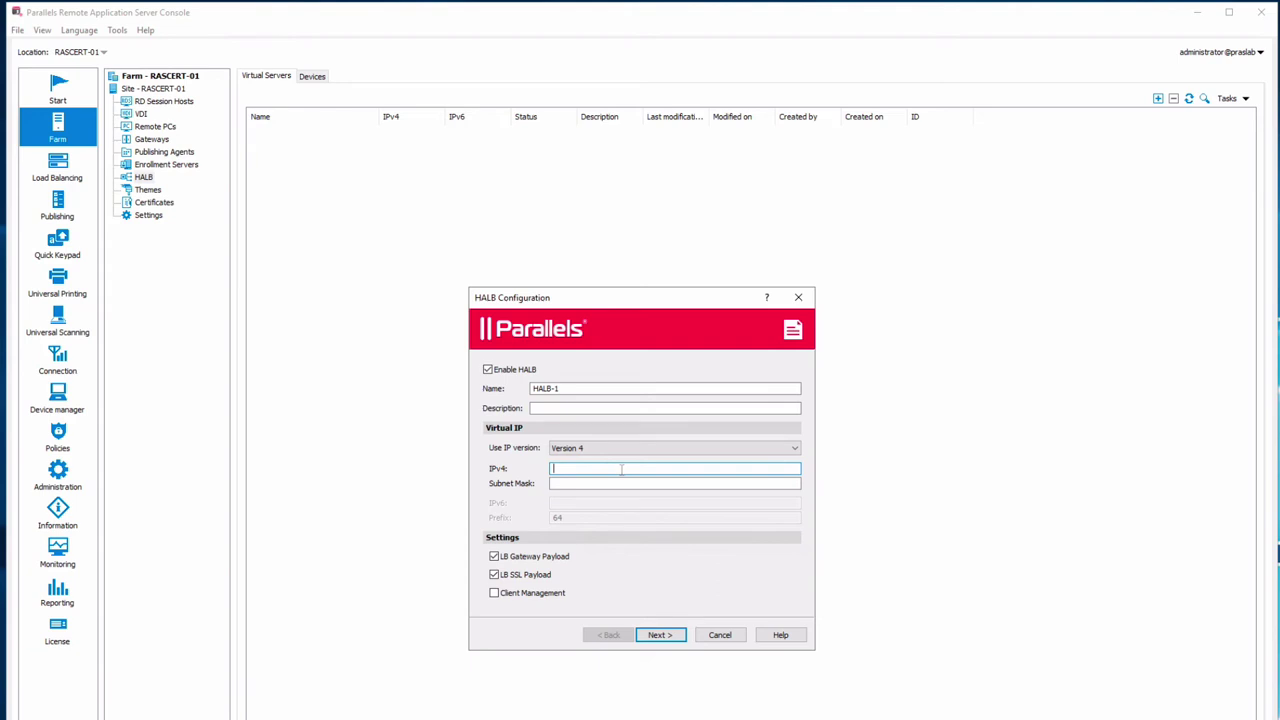
text(10.228.13.40)
key(Tab)
text(255.2)
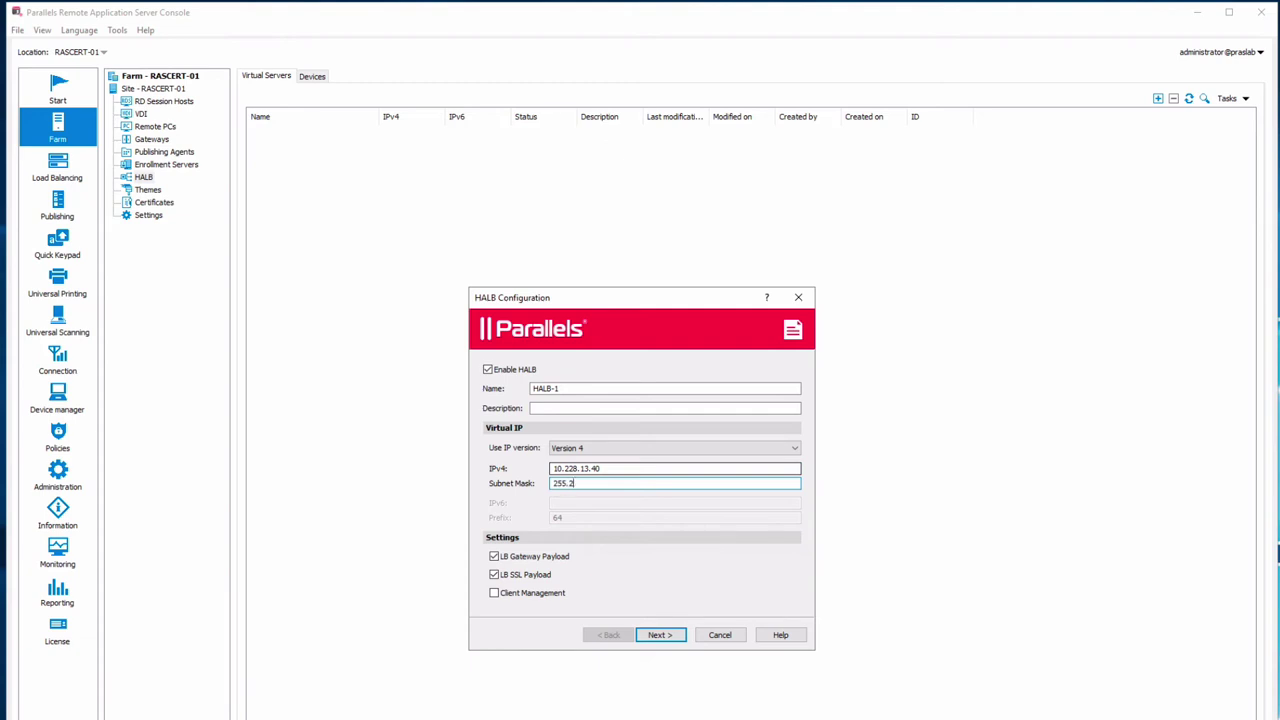
text(55.255.0)
key(Tab)
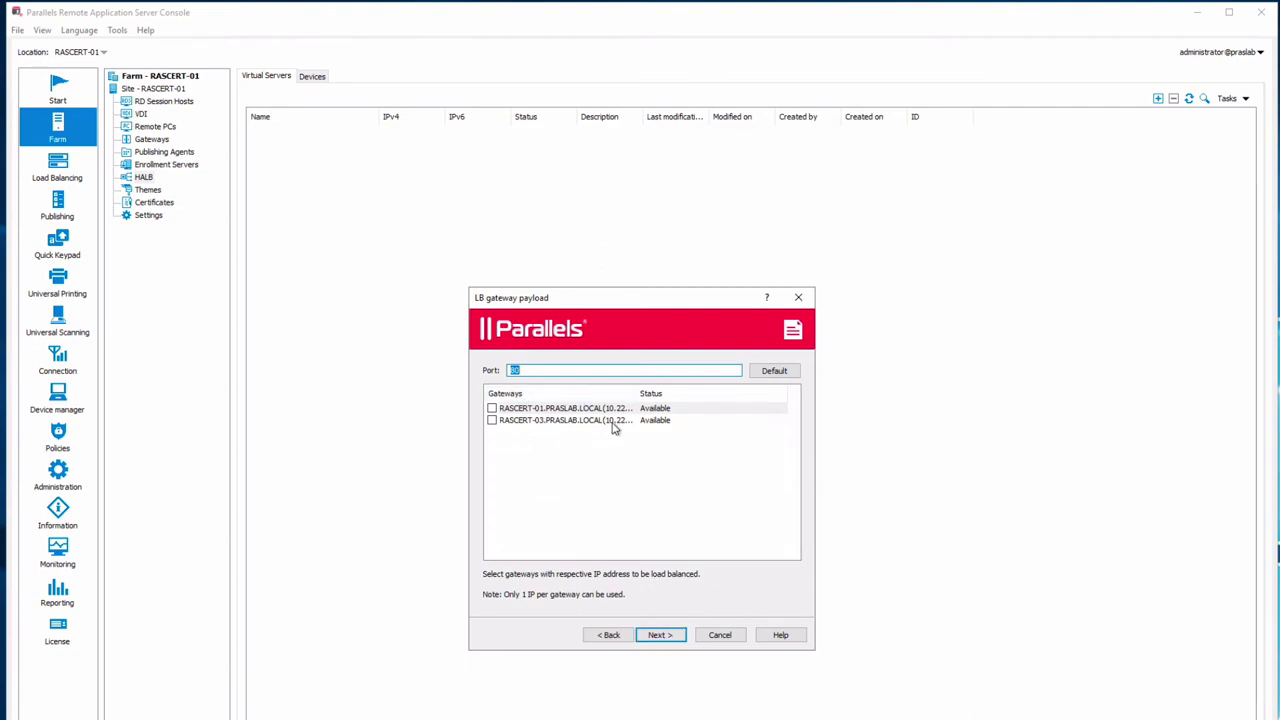
Step: Include both RASCERT-01 and RASCERT-03 in the HALB gateway payload
click(492, 408)
click(492, 420)
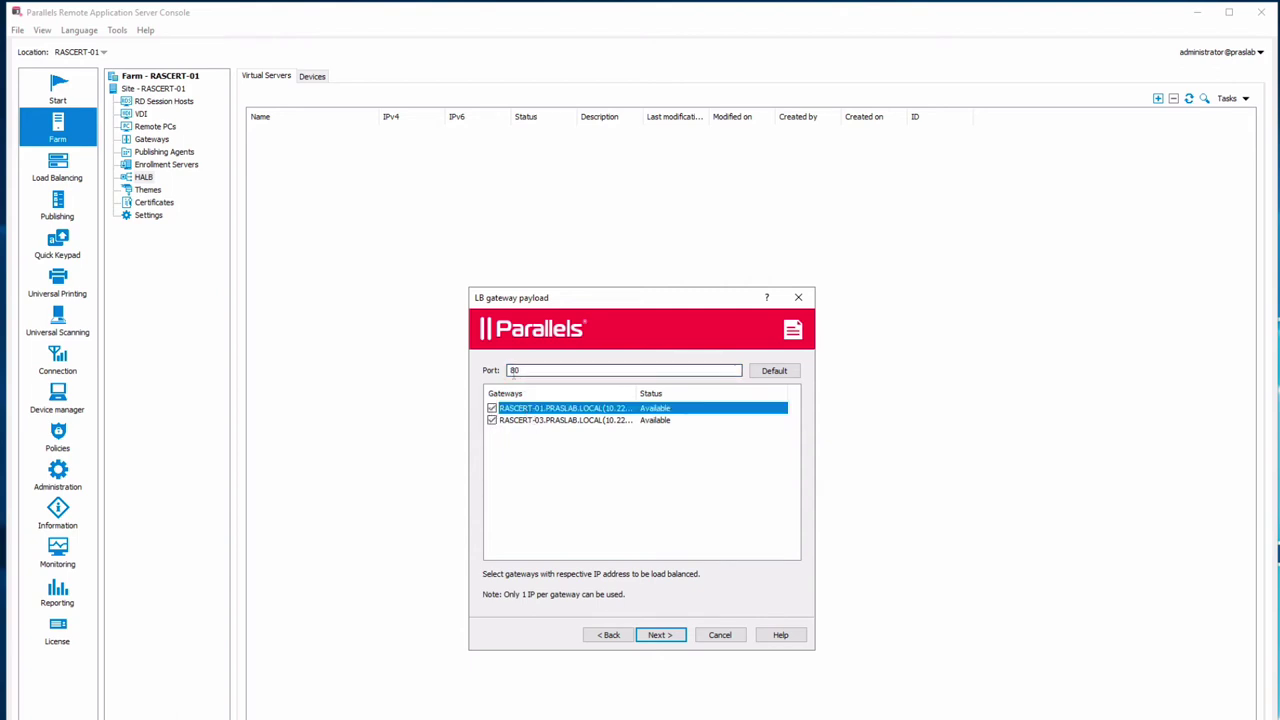
click(658, 638)
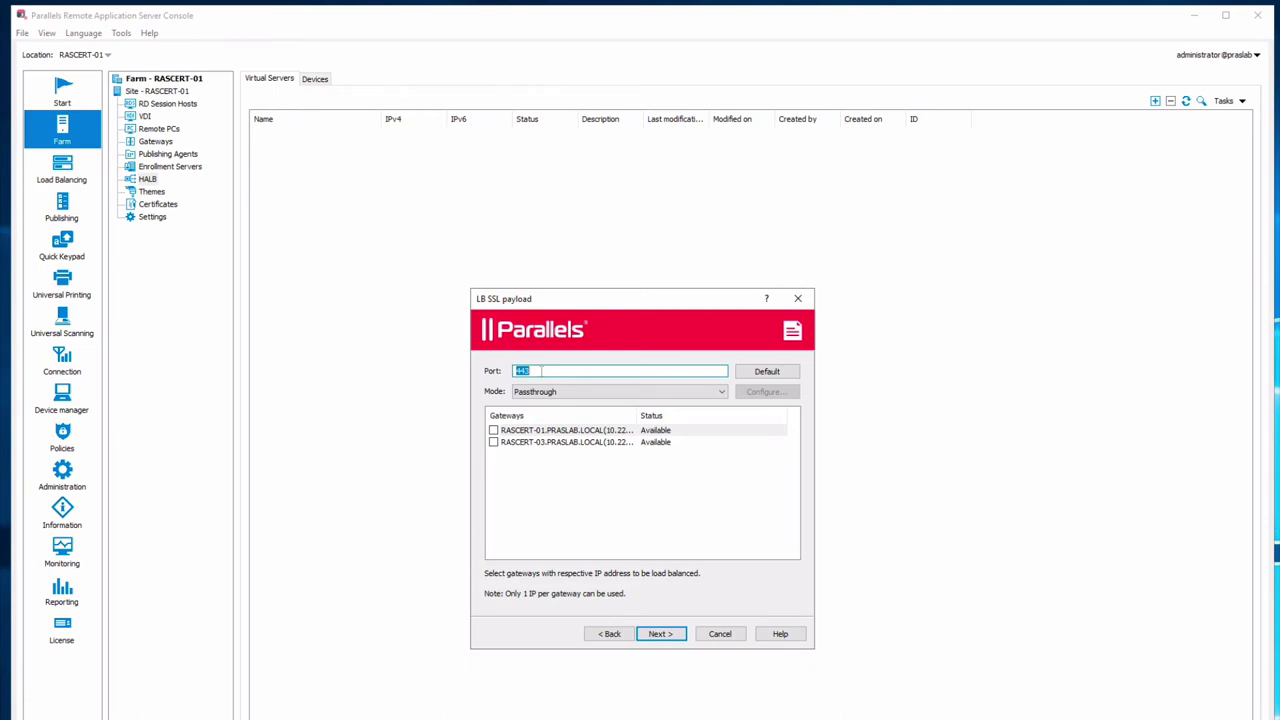
Step: Include both gateways in the SSL payload, try SSL Offloading, and settle on Passthrough
click(493, 430)
click(493, 443)
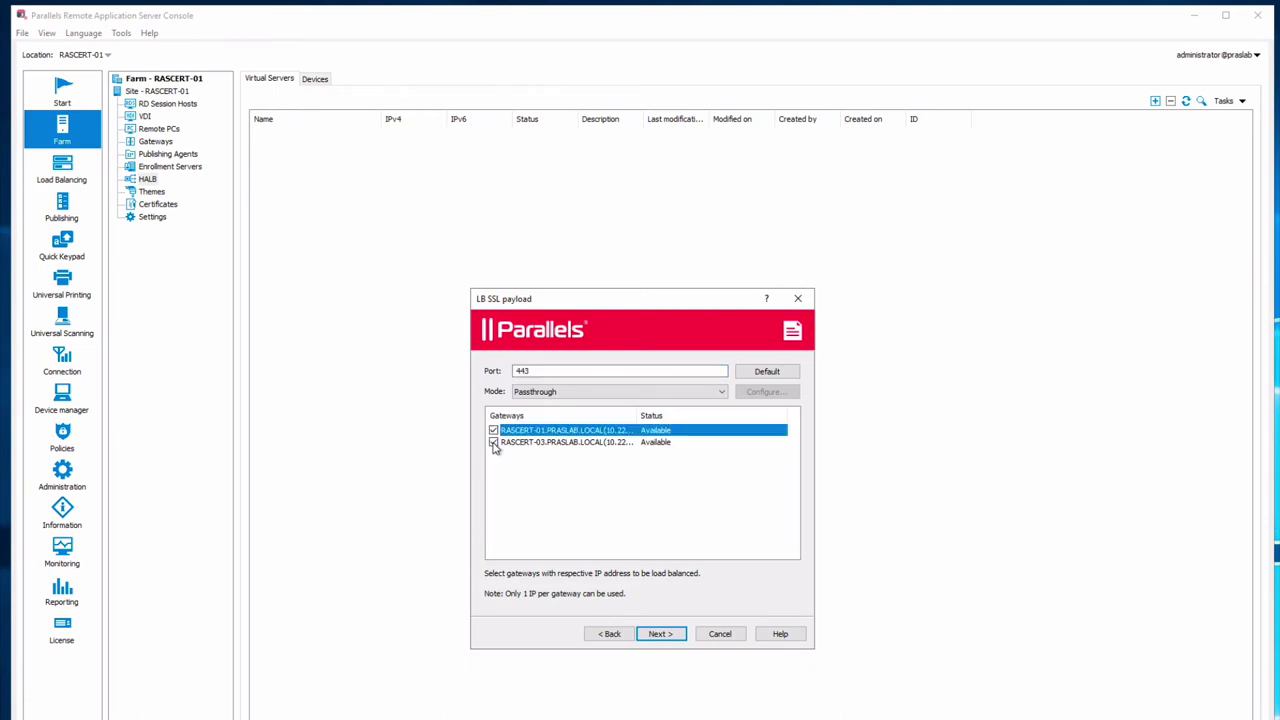
click(493, 443)
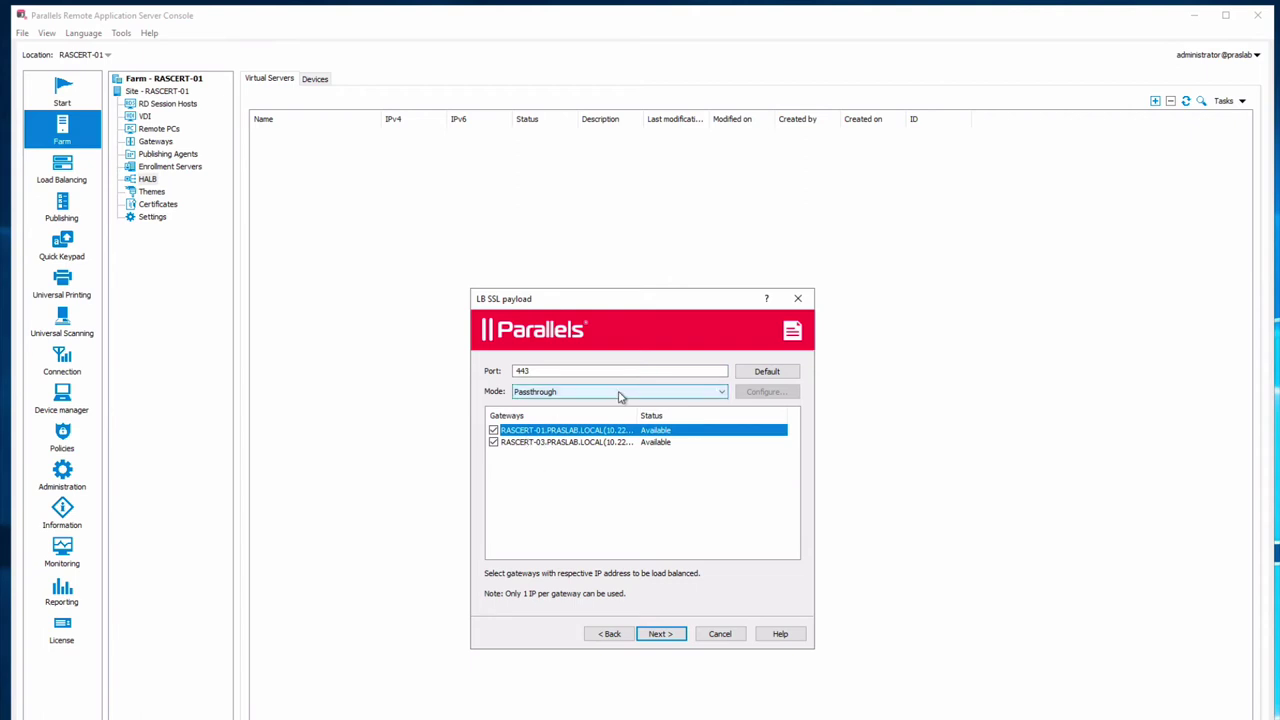
click(692, 396)
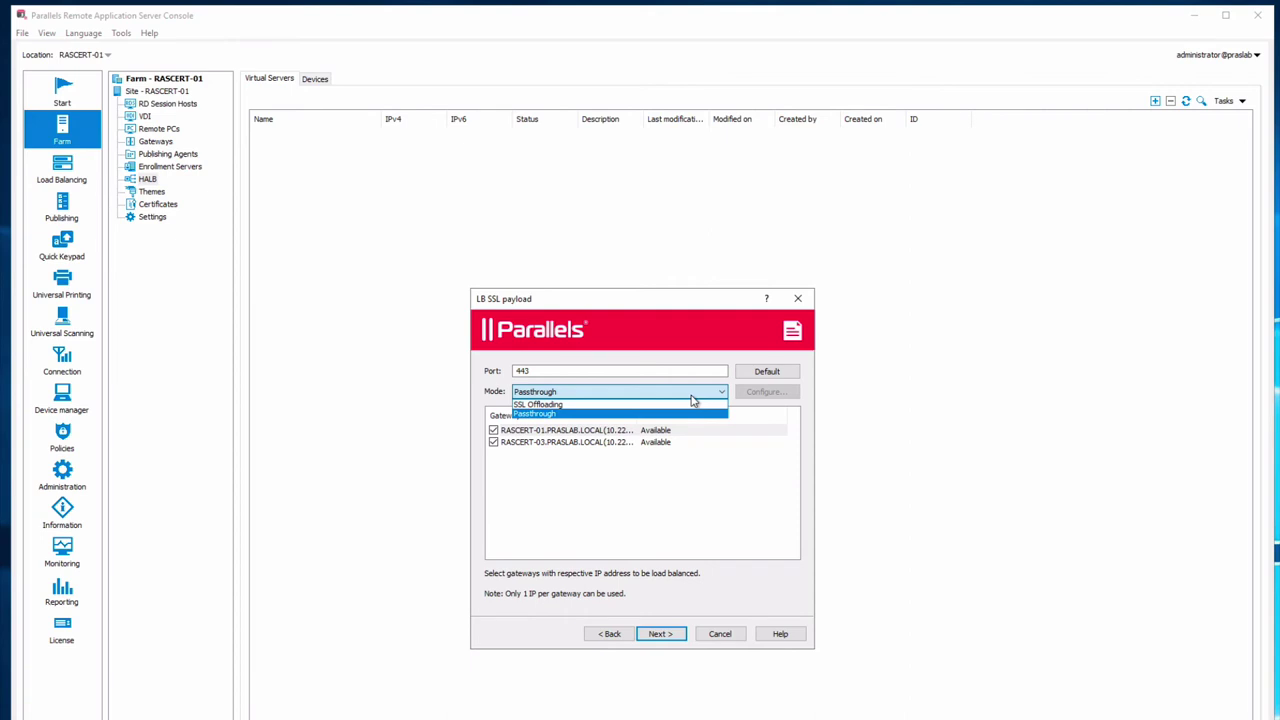
click(691, 396)
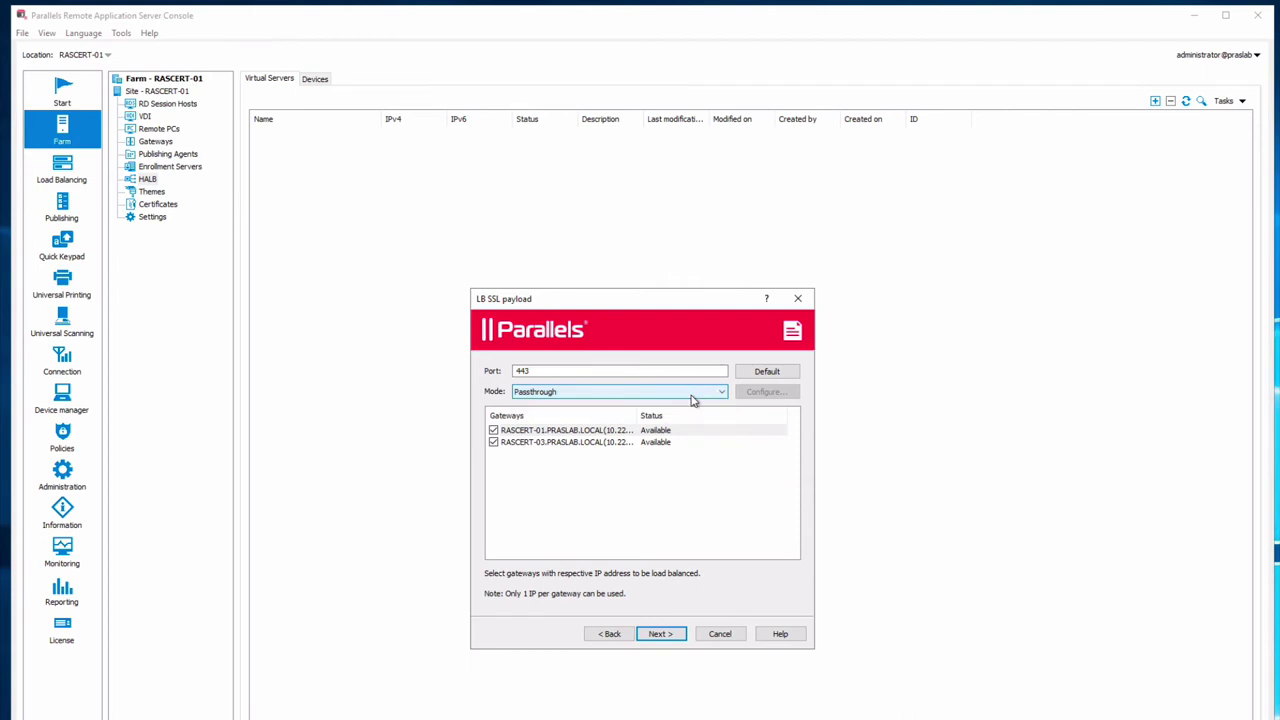
click(691, 396)
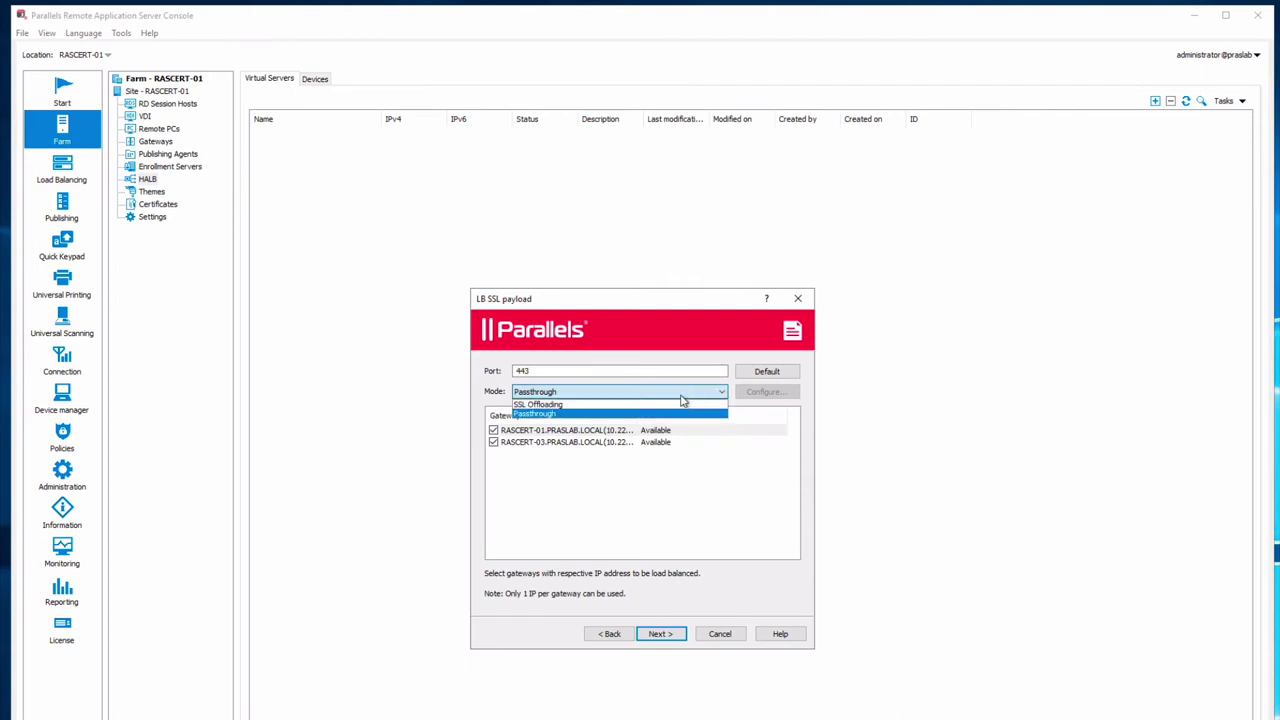
click(570, 404)
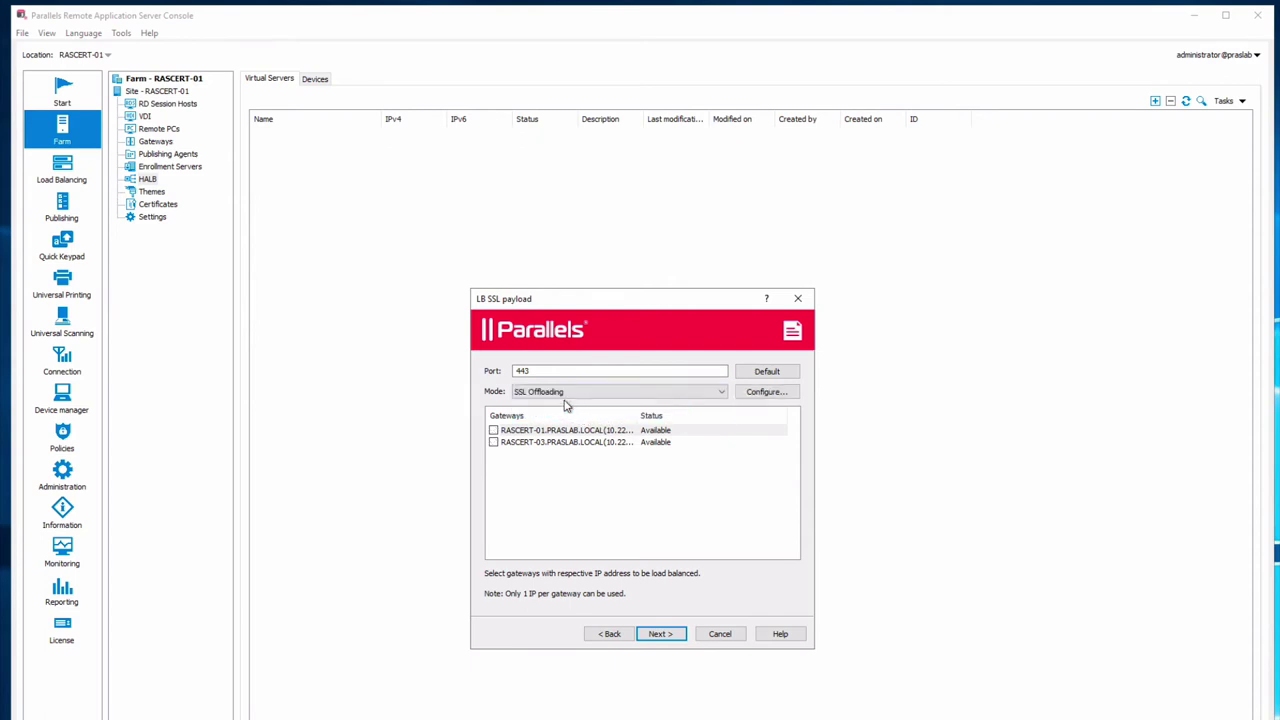
click(768, 392)
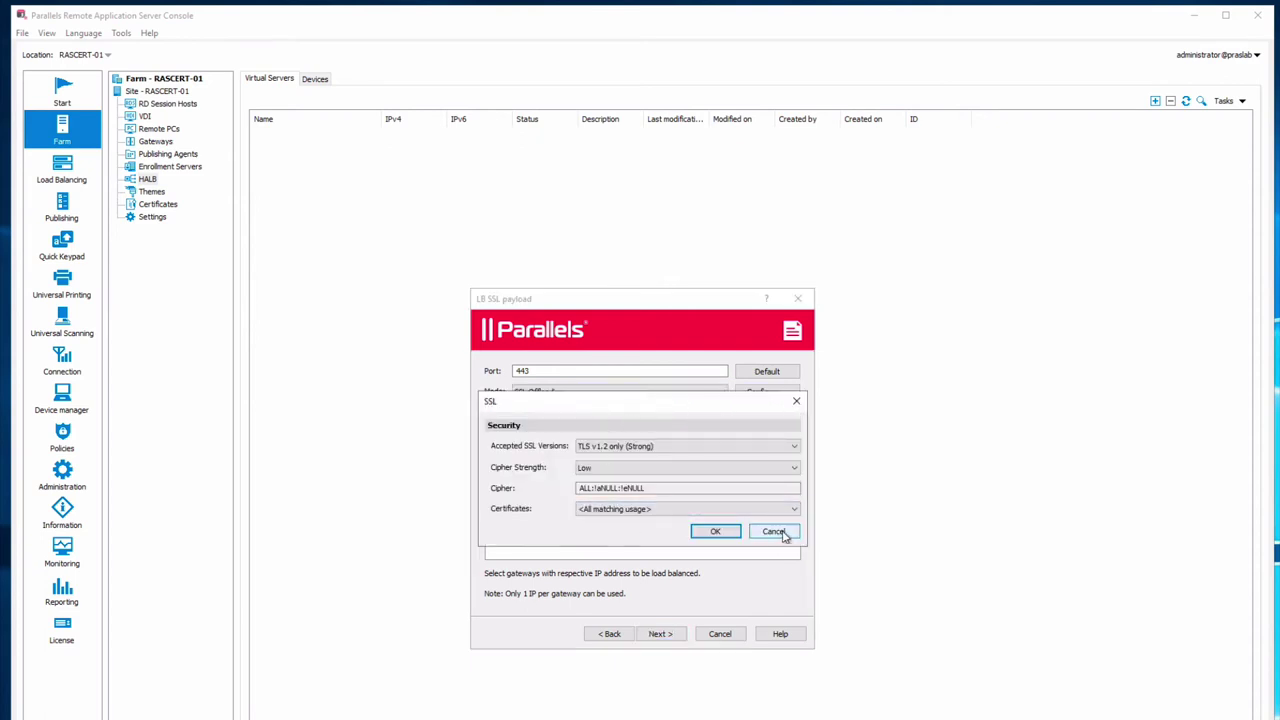
click(773, 531)
click(585, 395)
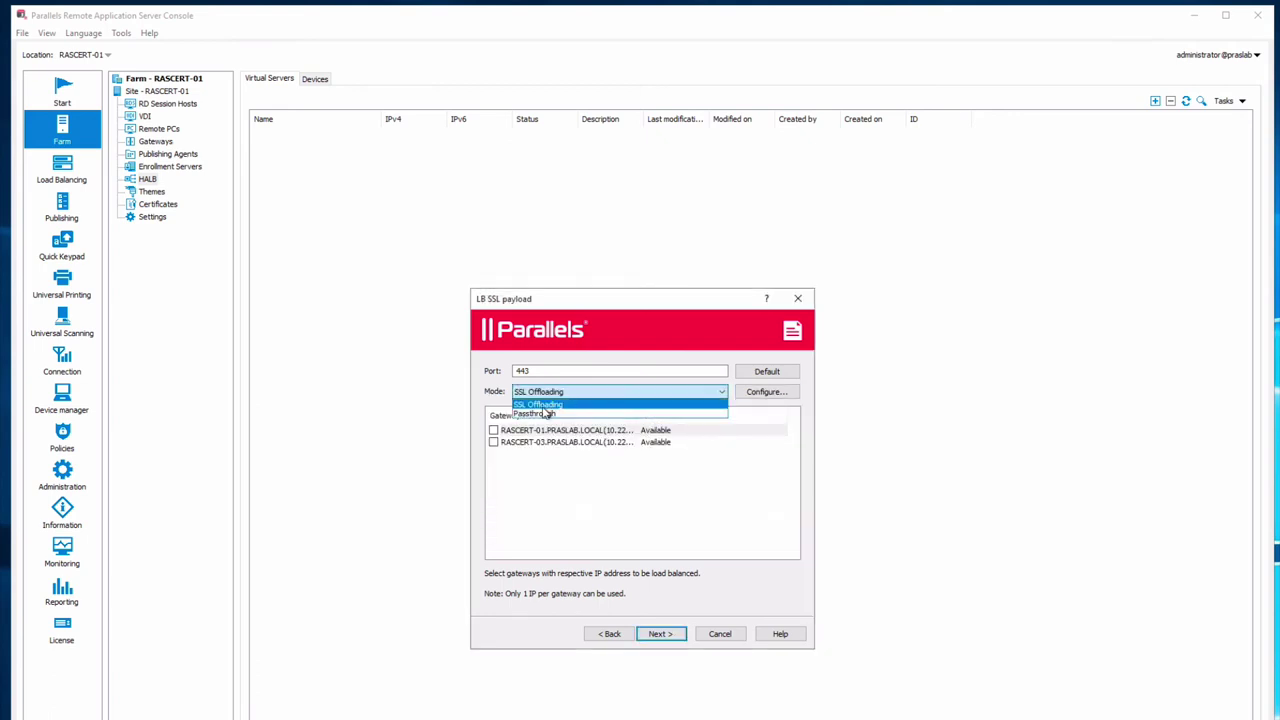
click(530, 416)
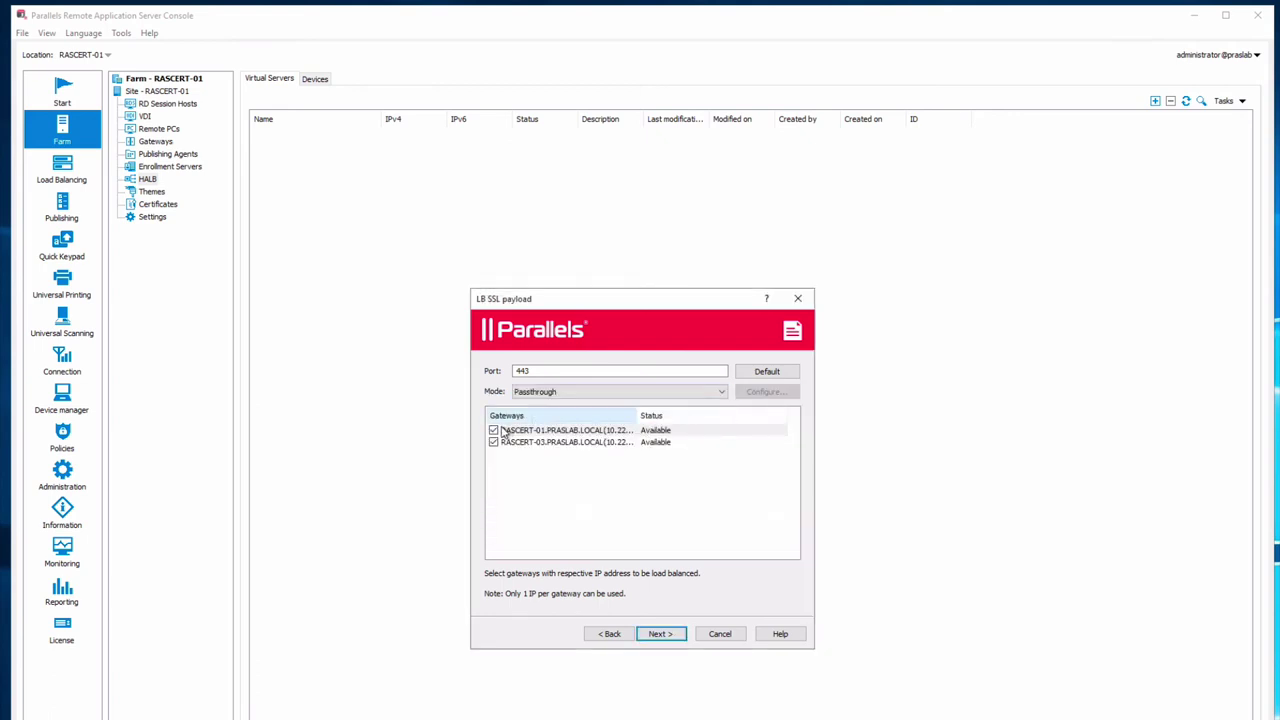
click(661, 636)
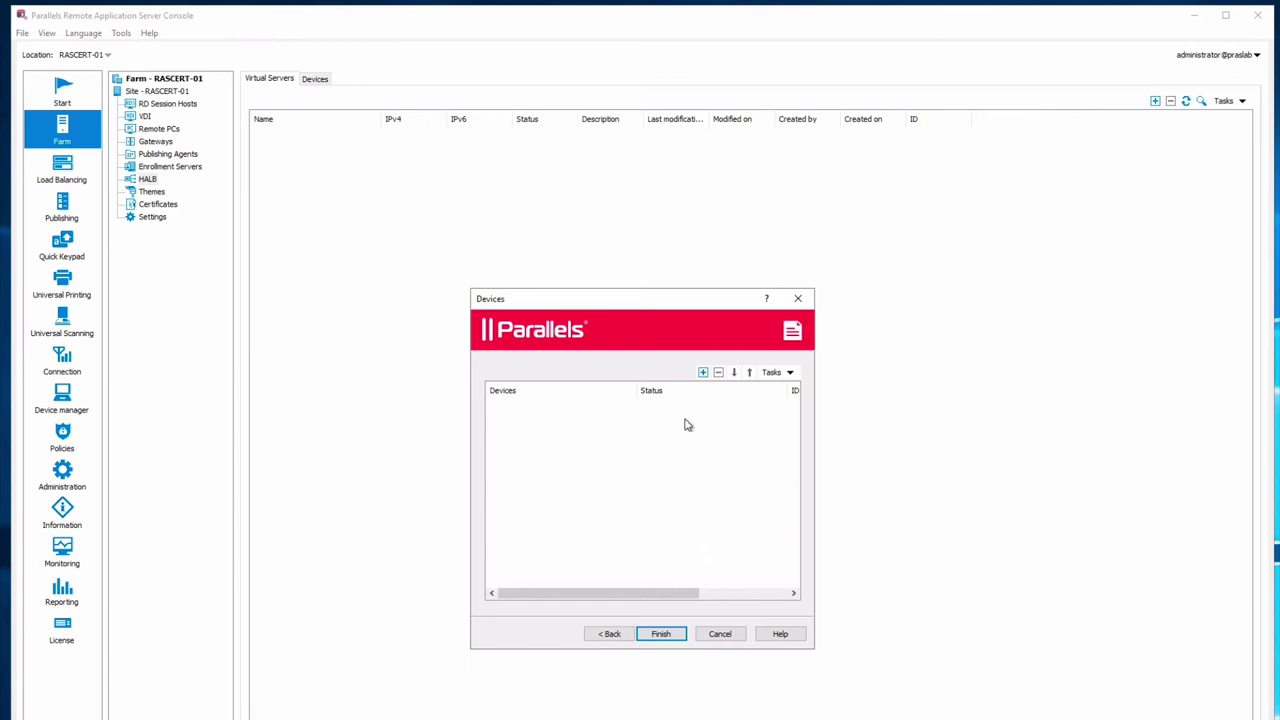
Step: Add HALB device 10.228.13.43 and finish creating the HALB-1 virtual server
click(703, 373)
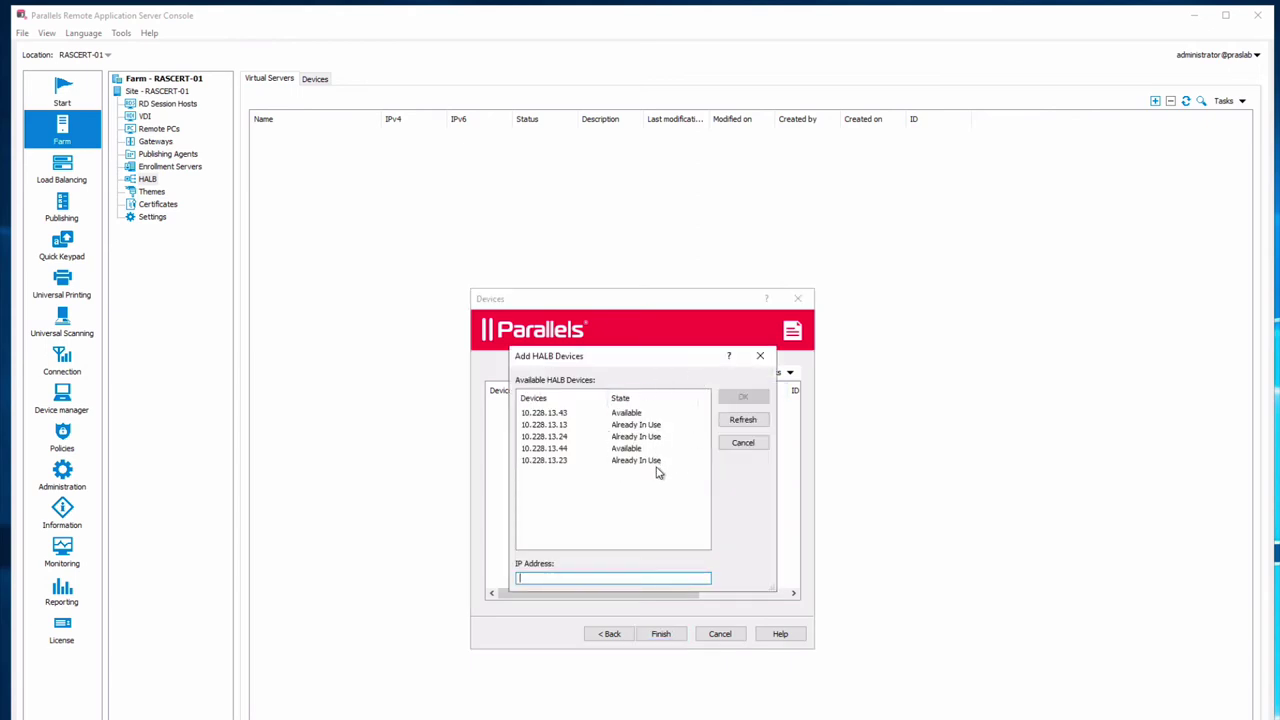
click(554, 415)
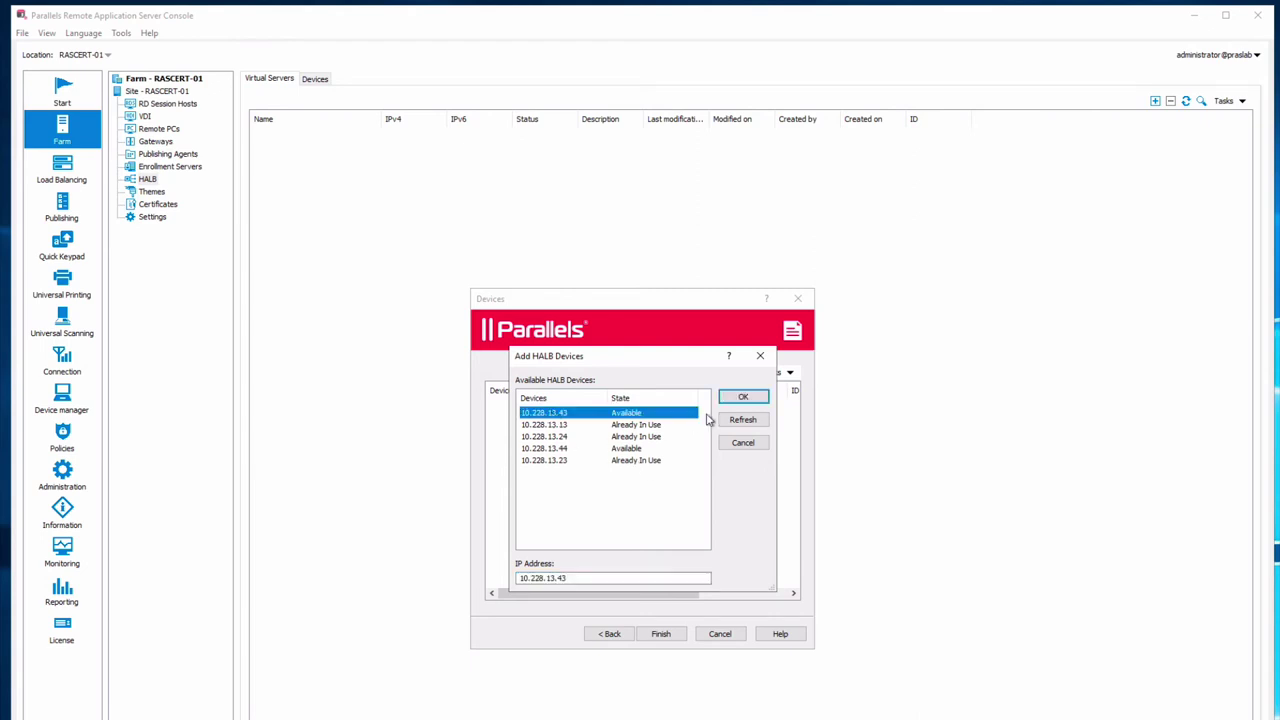
click(740, 399)
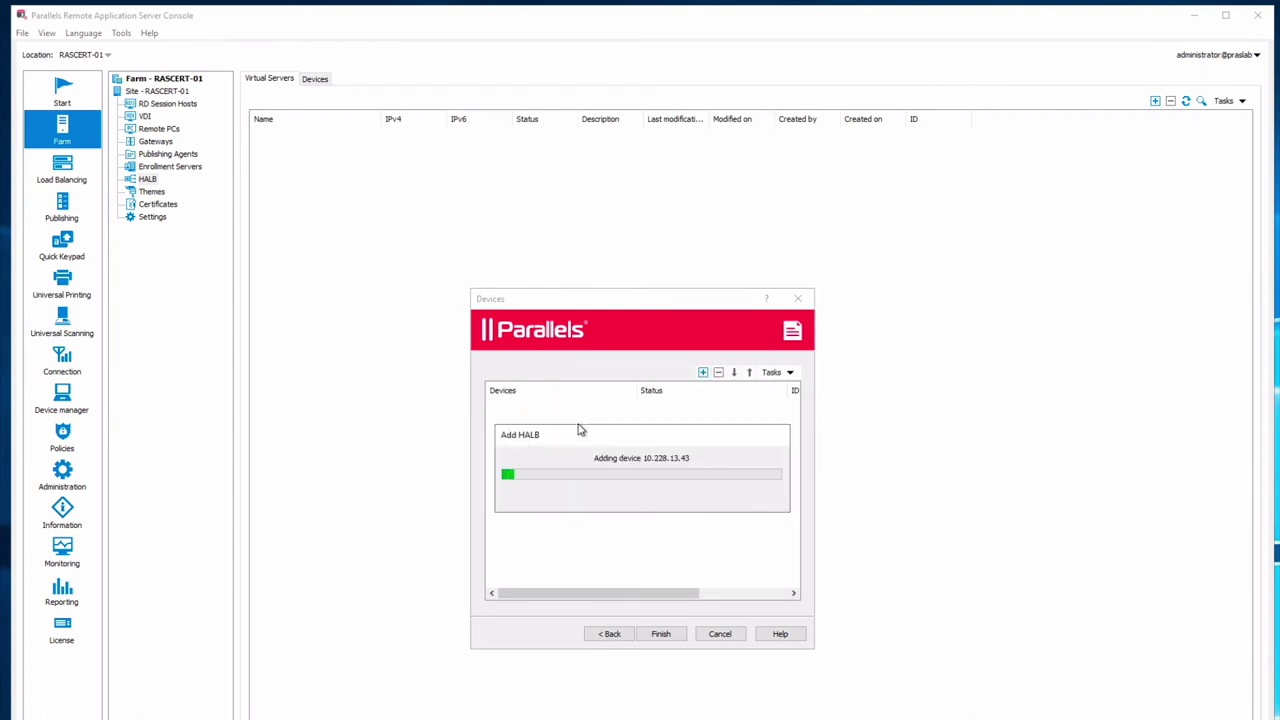
click(703, 372)
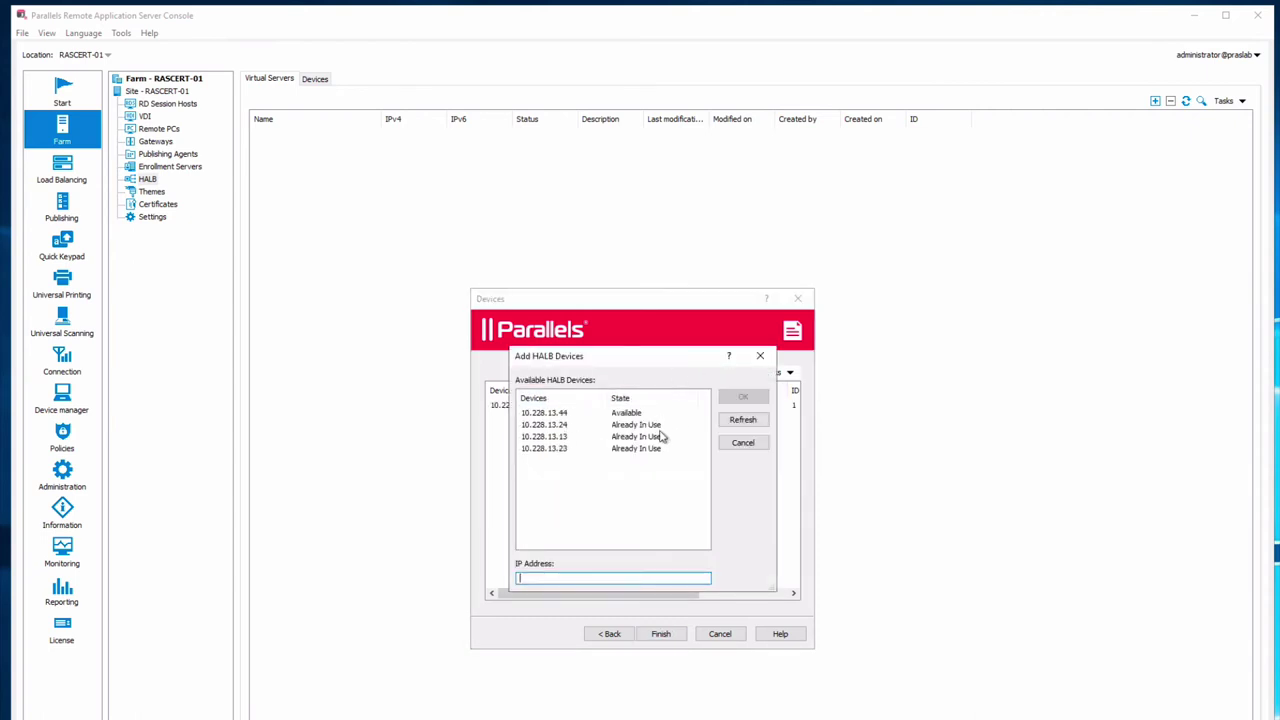
click(743, 443)
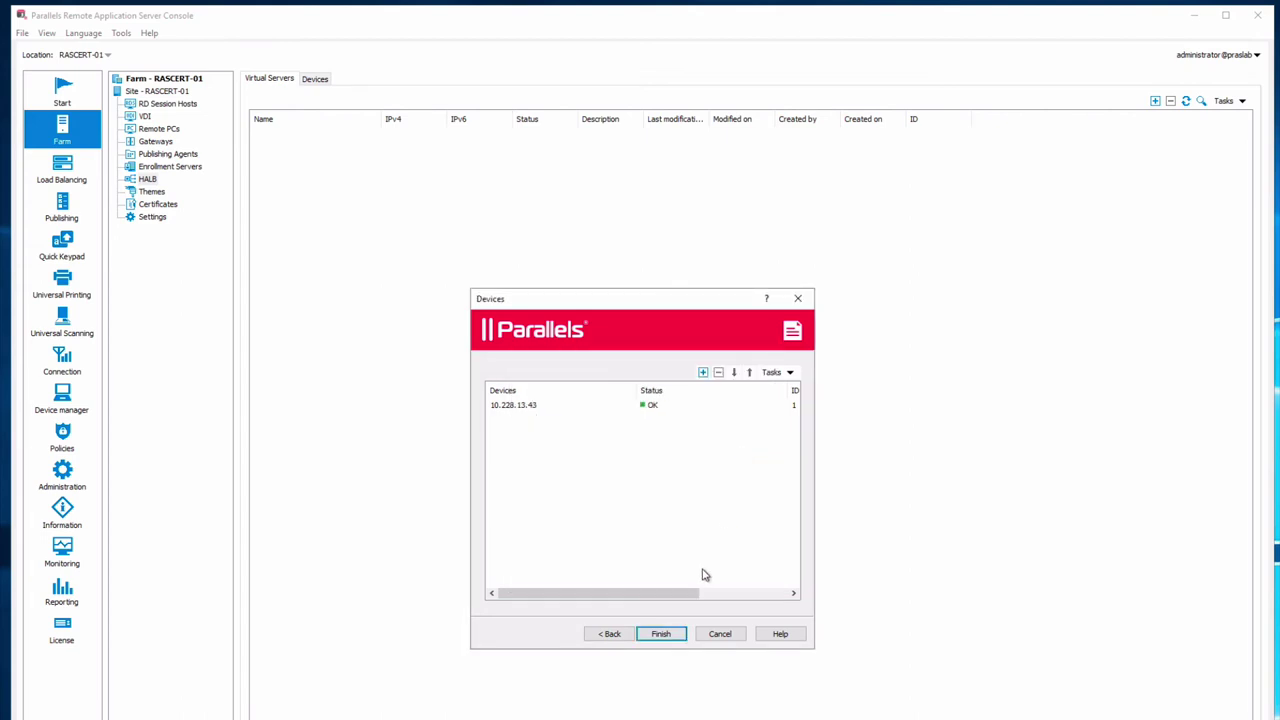
click(660, 637)
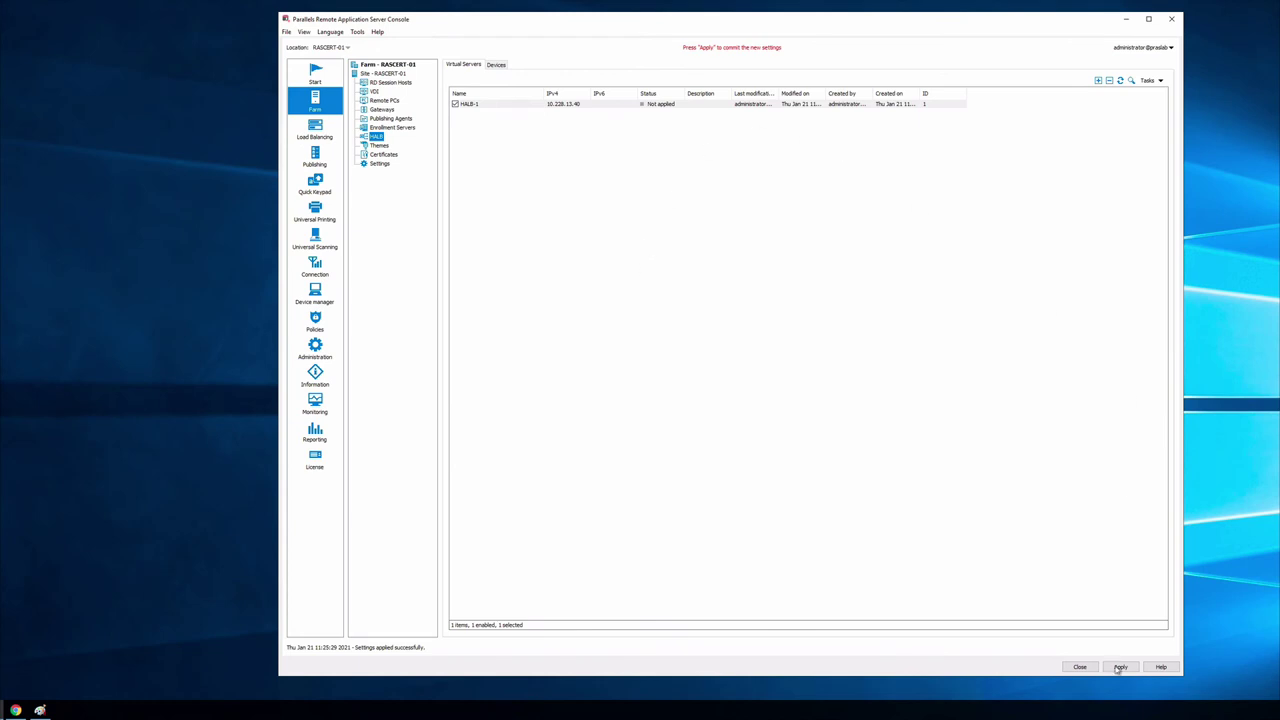
Step: Apply the HALB-1 settings, refresh its status to OK, and bring the HTML5 Client browser forward
click(1120, 667)
click(1120, 80)
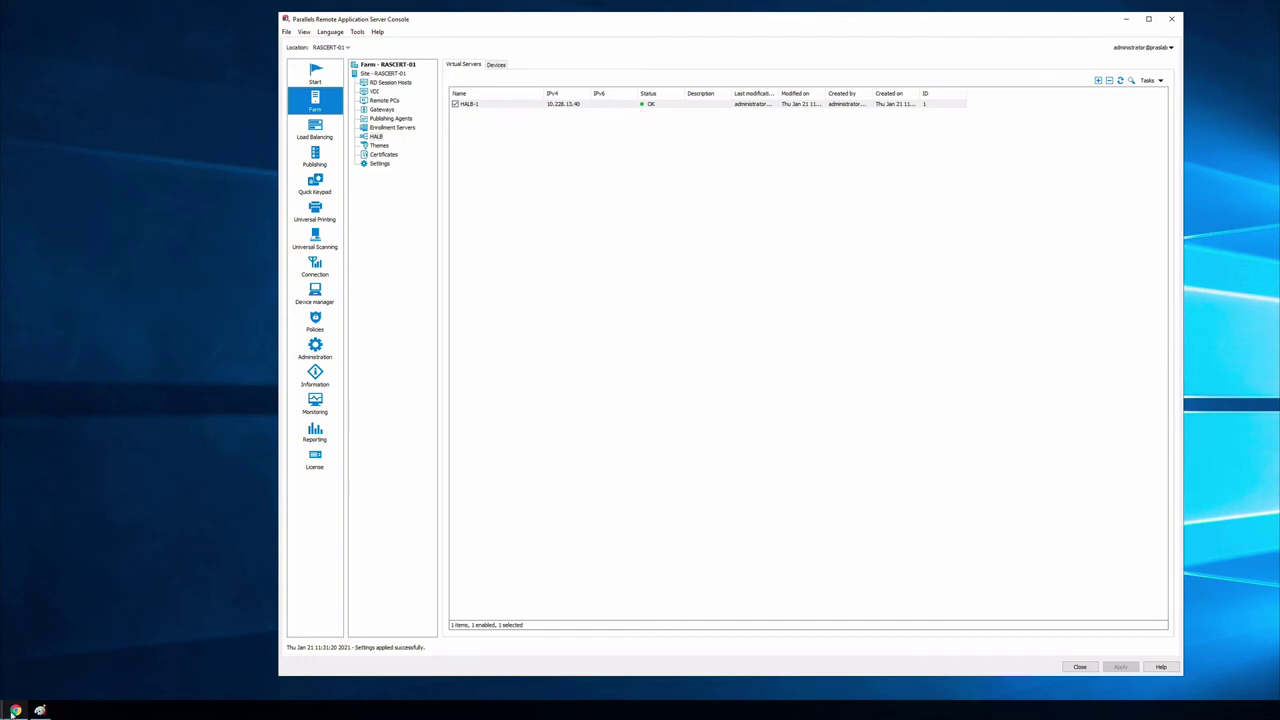
click(15, 710)
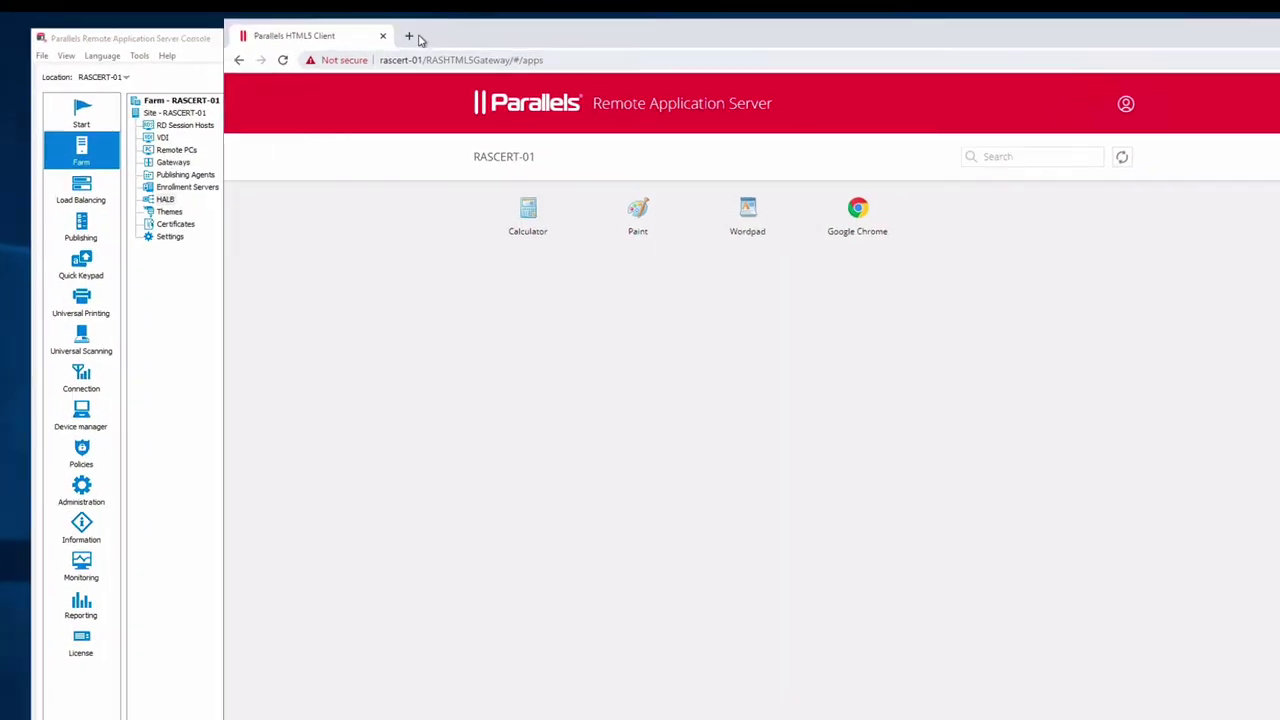
click(408, 36)
click(417, 59)
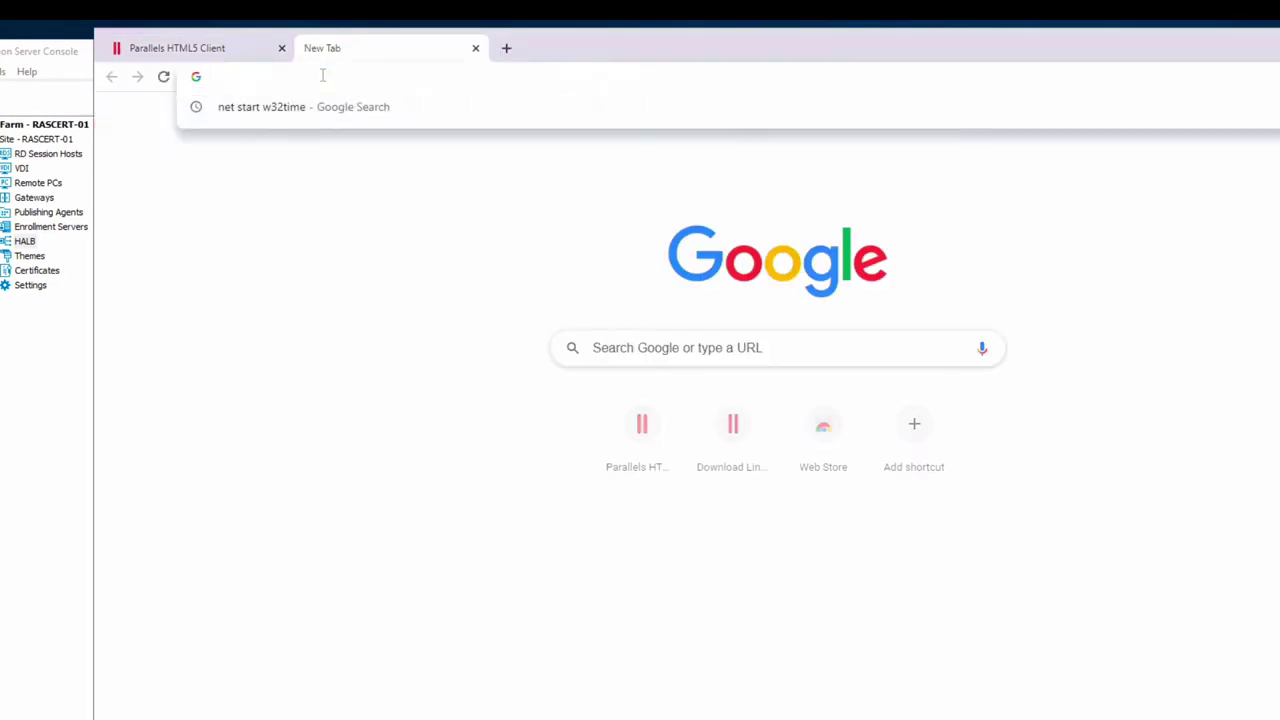
text(https:)
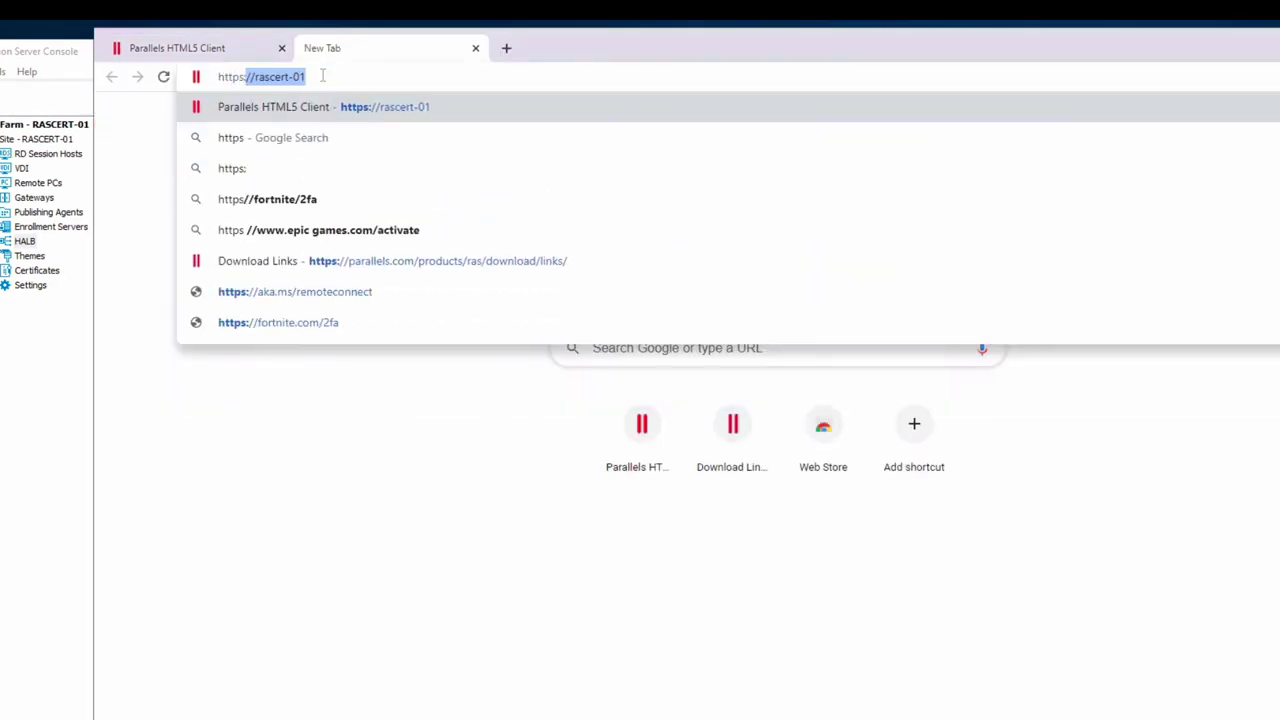
text(//10.228.13.40)
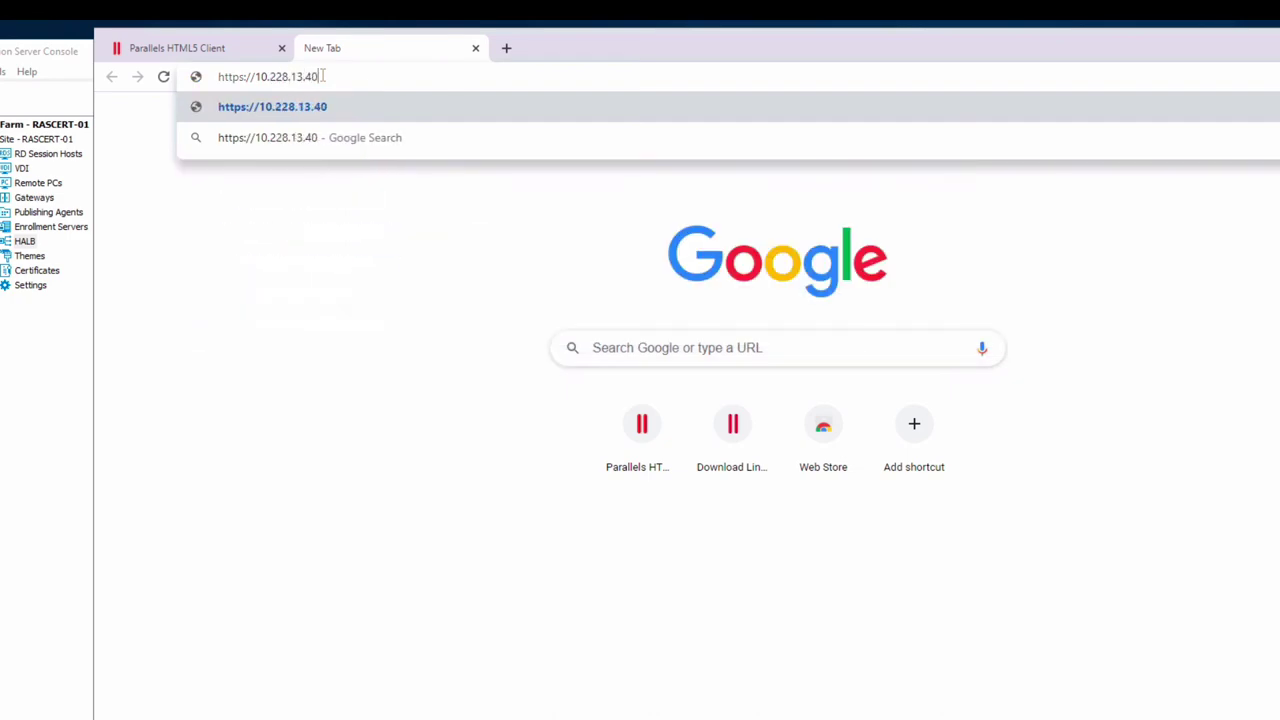
key(Return)
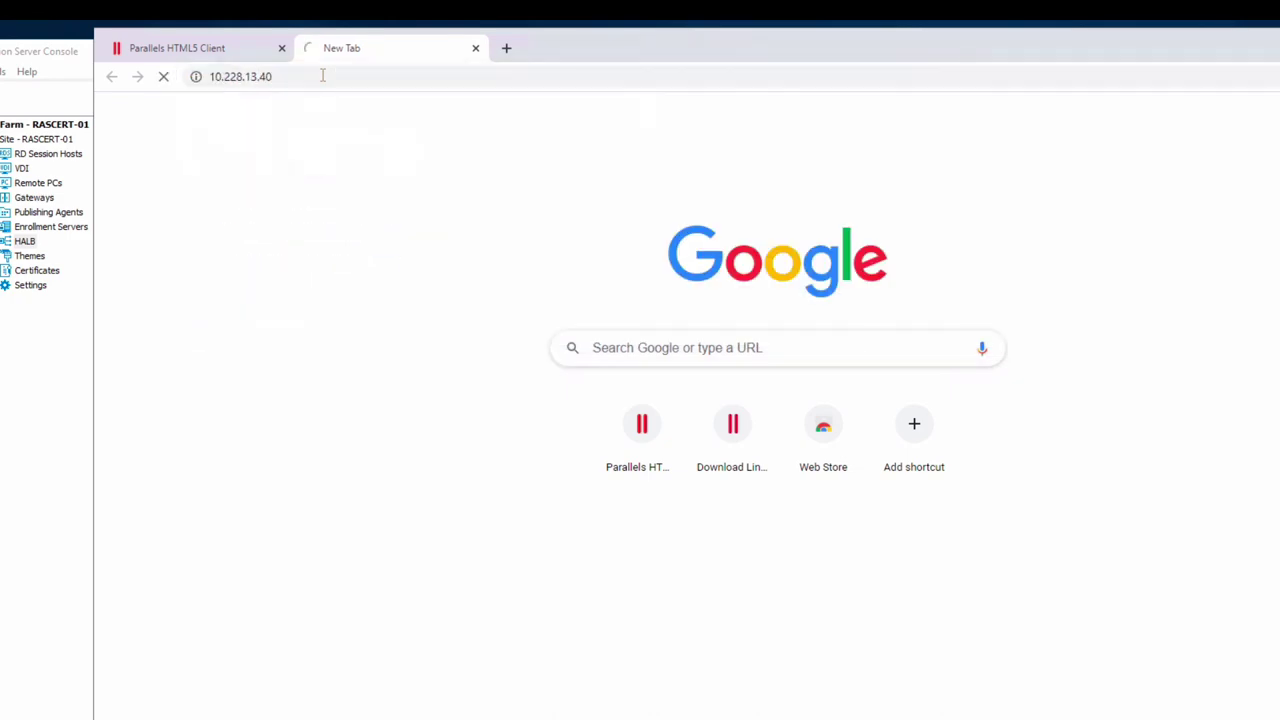
click(567, 567)
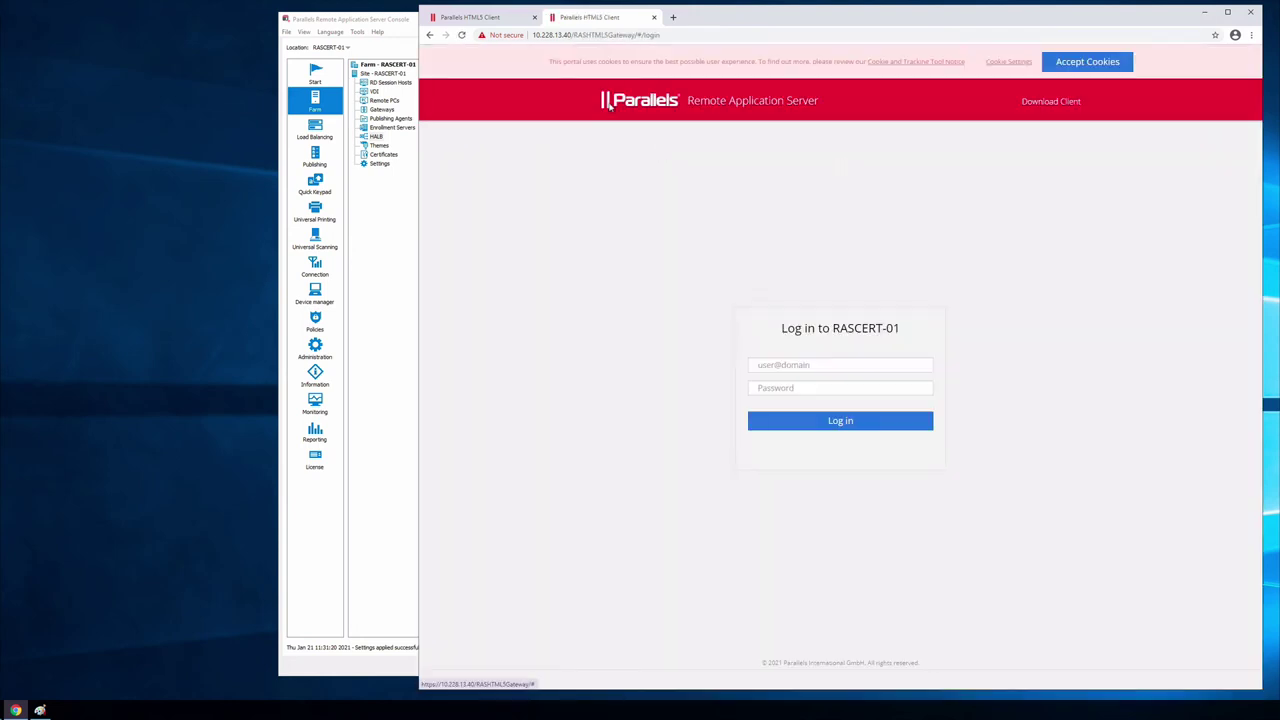
click(1203, 12)
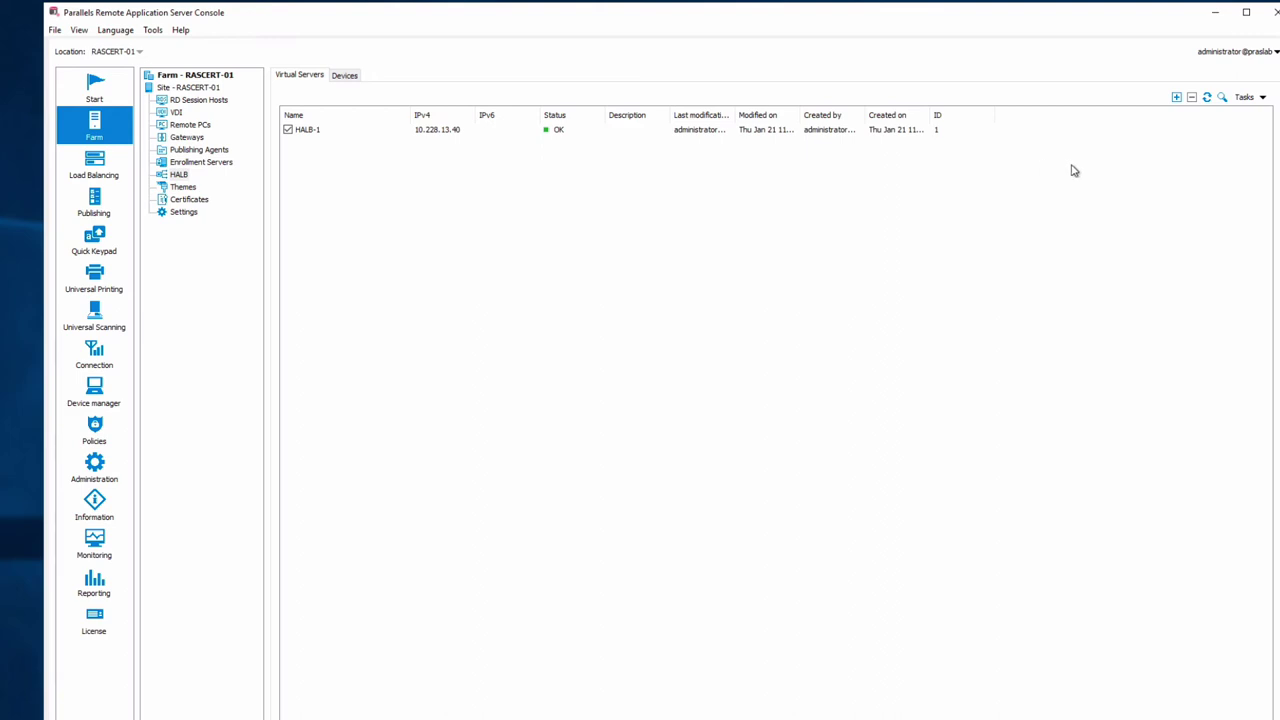
Step: Start a new HALB virtual server named HALB-2 at 10.228.13.49, subnet mask 255.255.255.0
click(1176, 97)
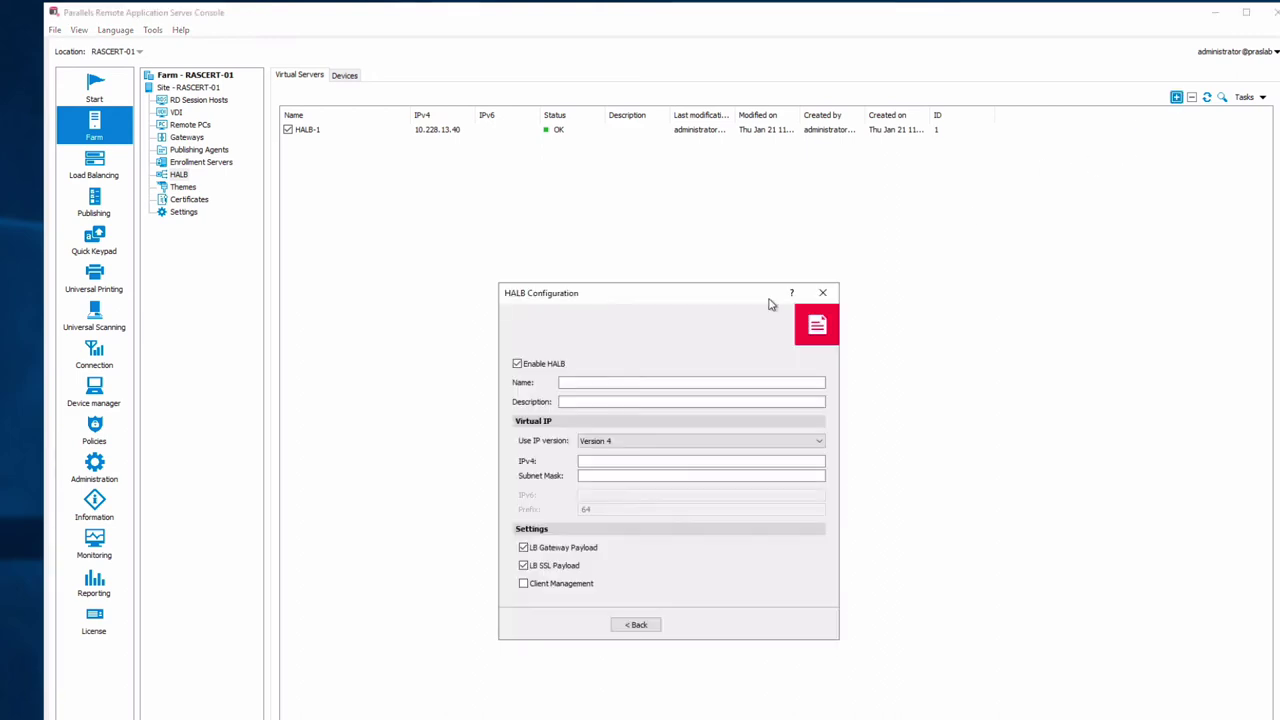
click(645, 383)
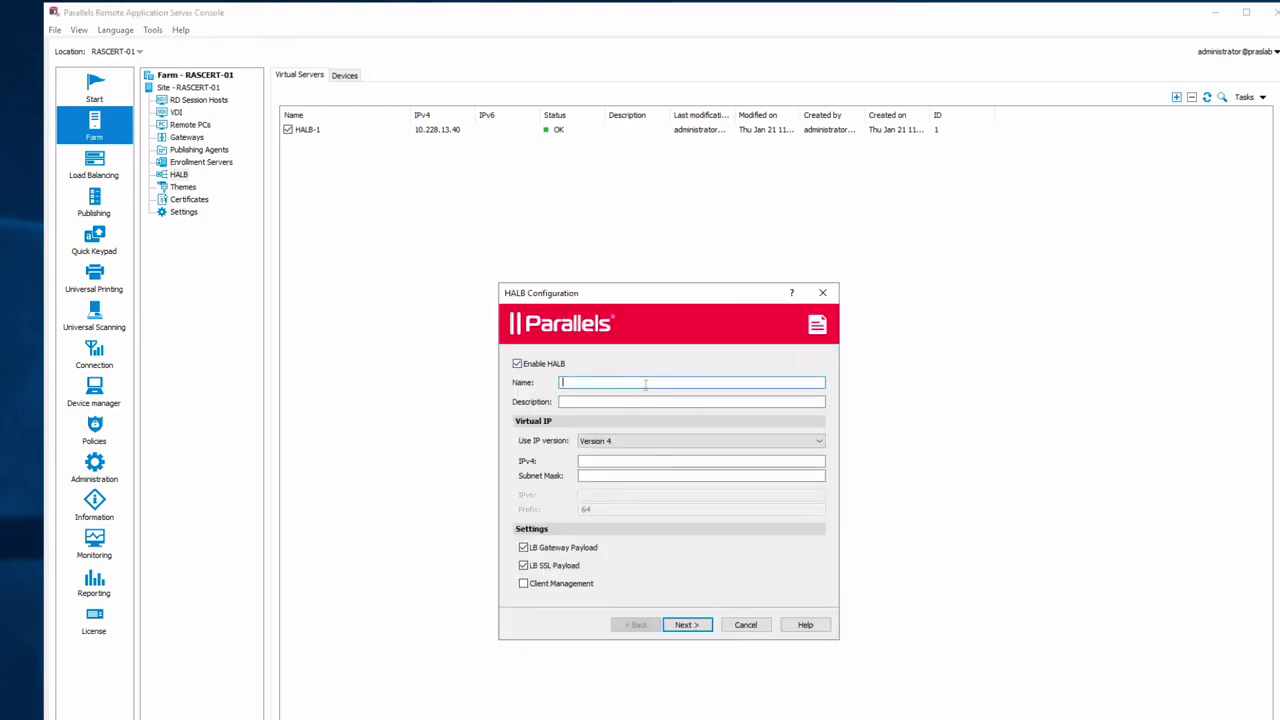
text(HALB-2)
click(643, 461)
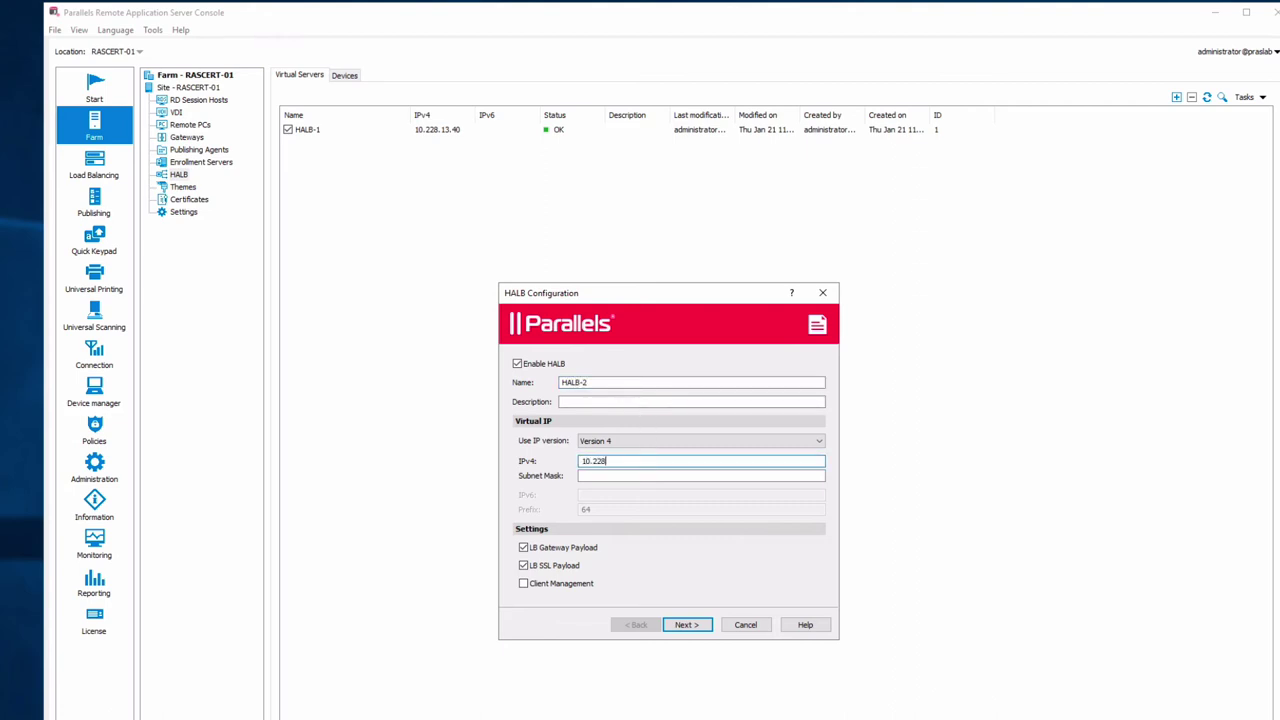
click(643, 476)
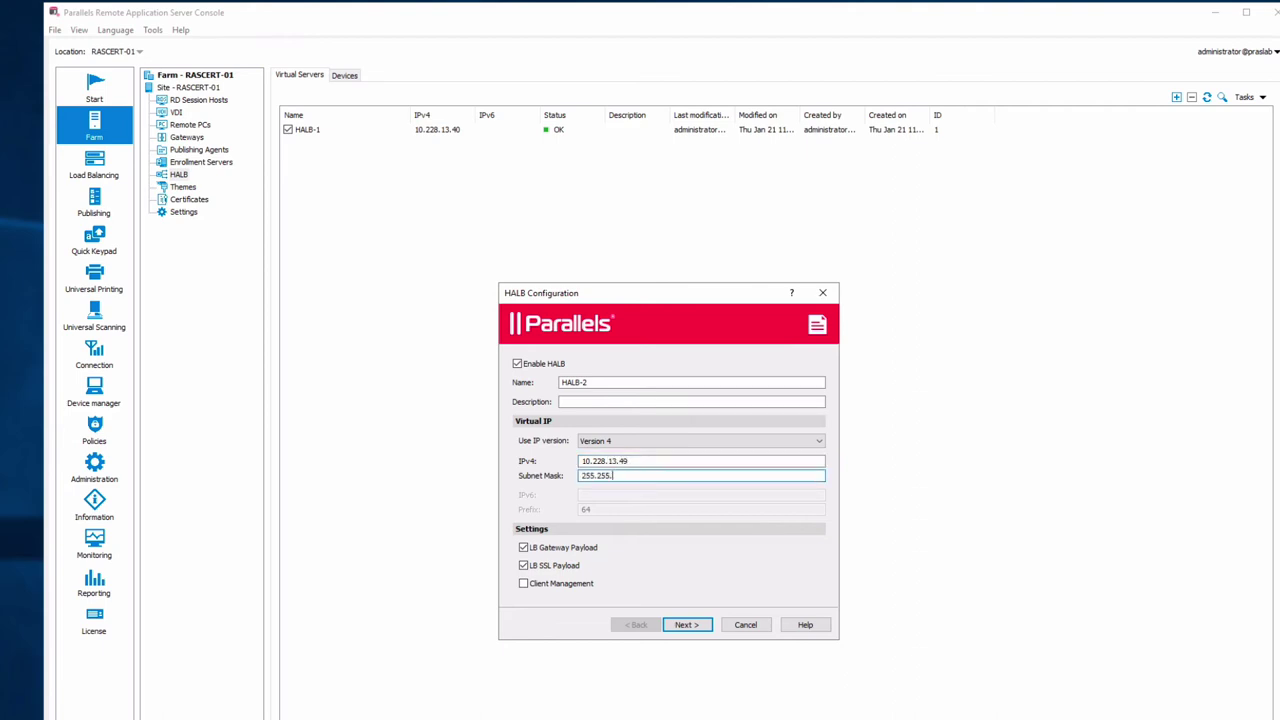
text(255.255.255.0)
Step: Include both RASCERT-01 and RASCERT-03 gateways in the gateway and SSL payload balancing
click(680, 626)
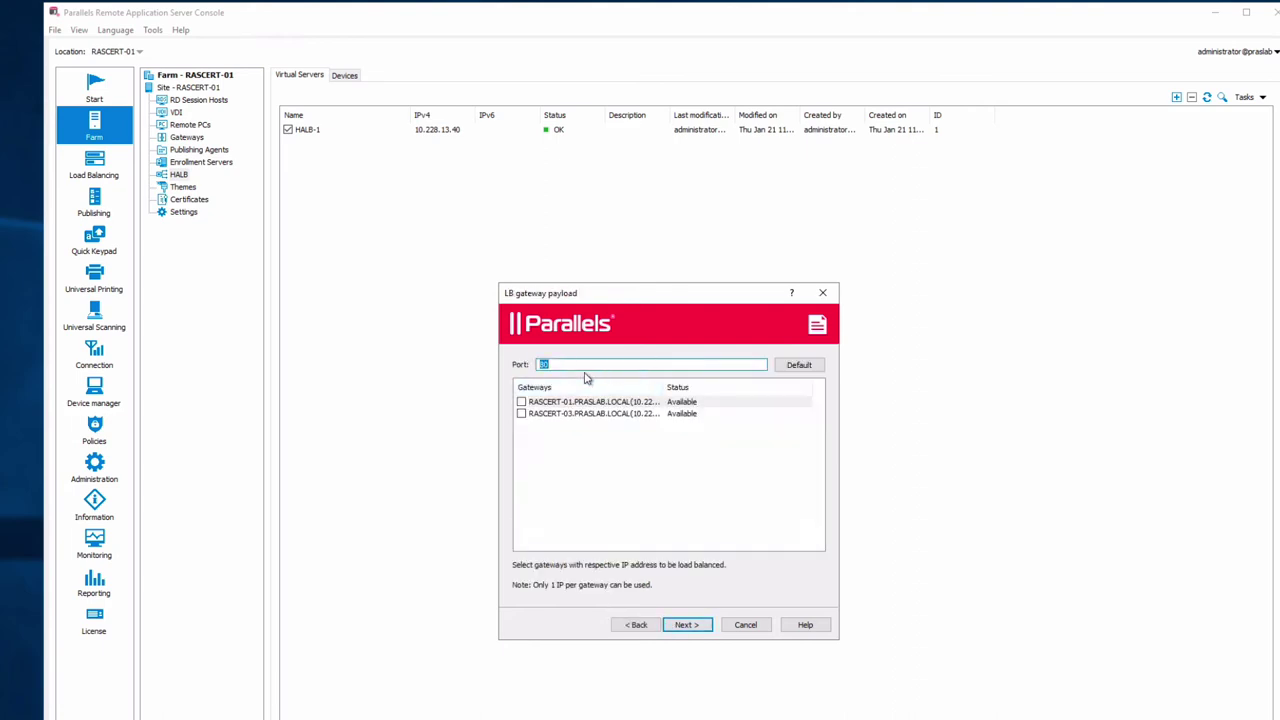
click(521, 402)
click(522, 414)
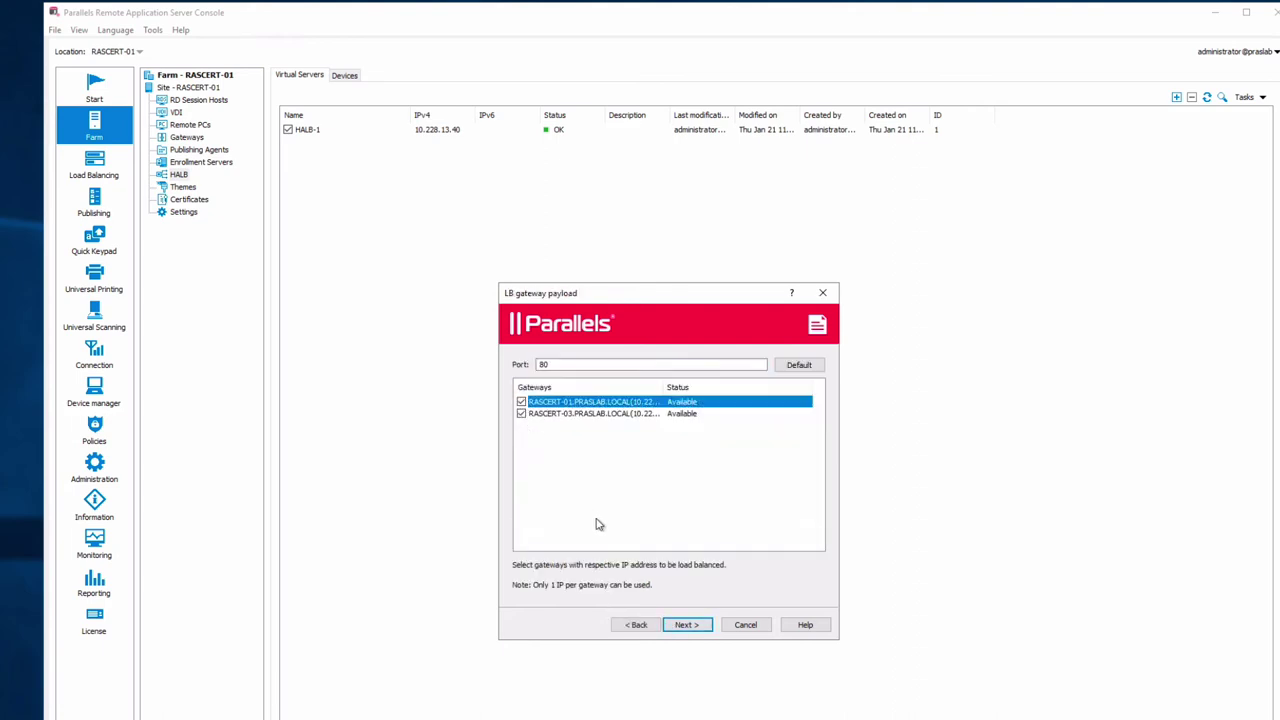
click(684, 625)
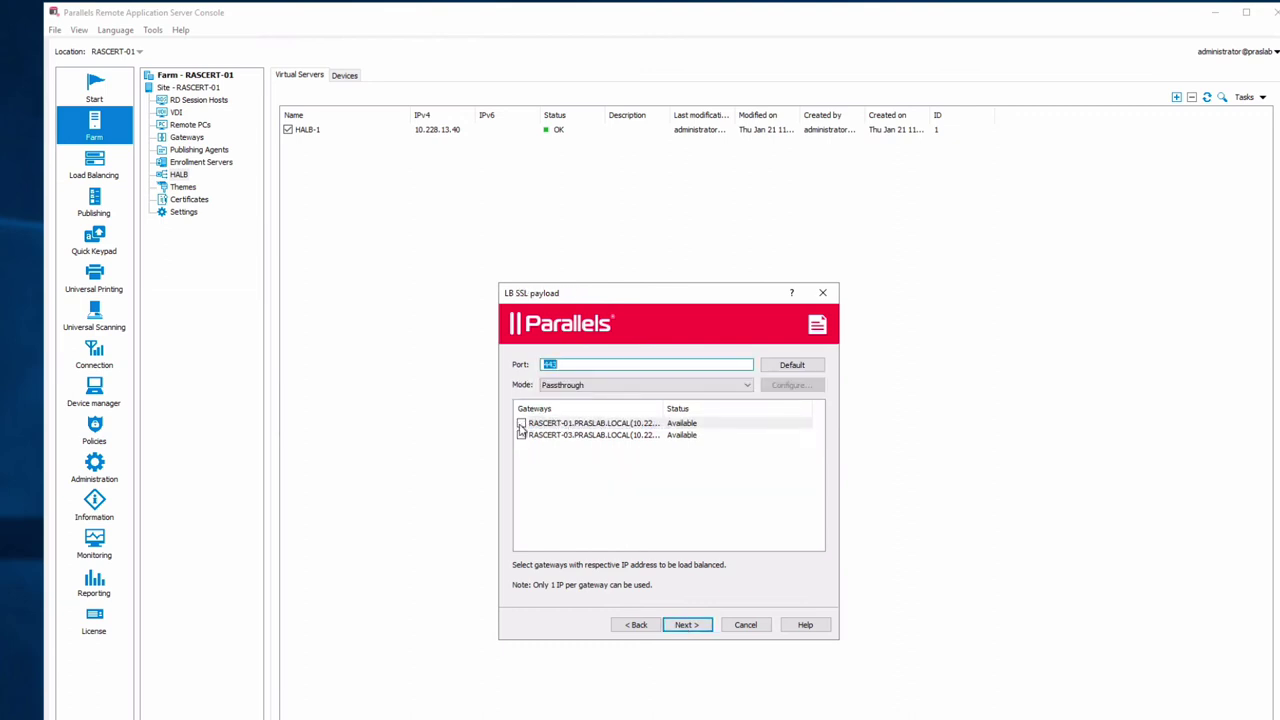
click(529, 424)
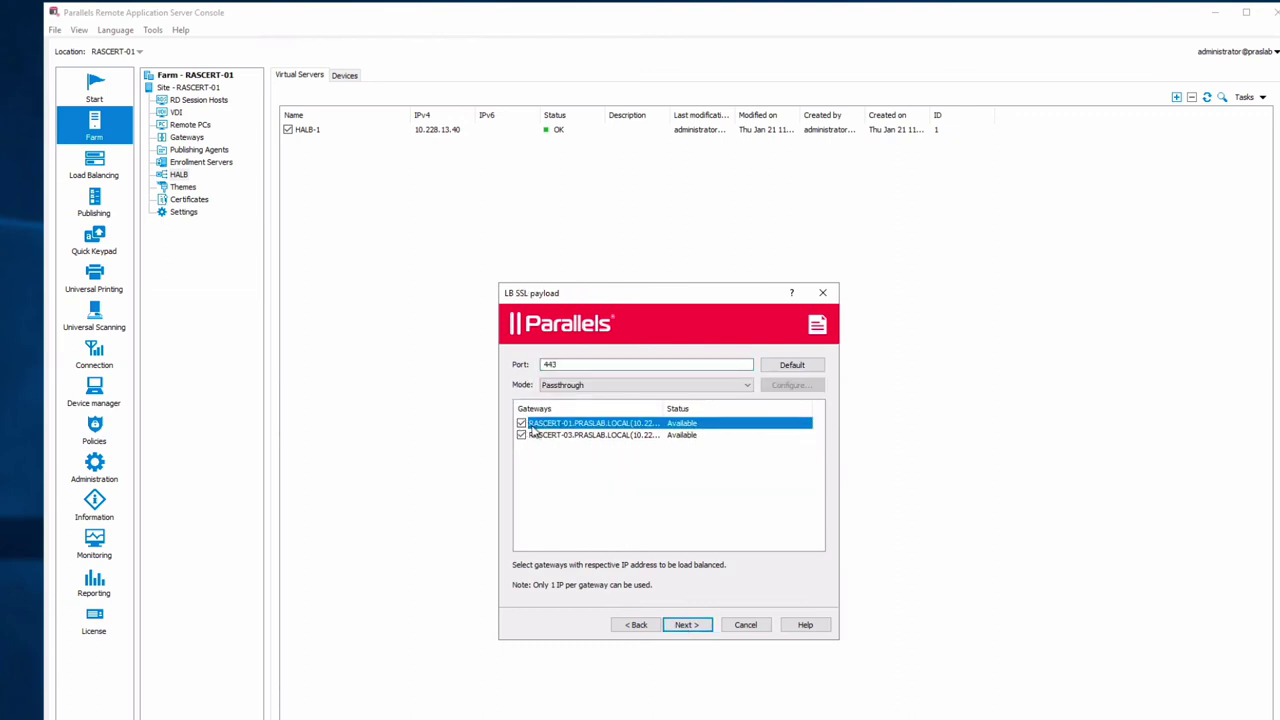
click(522, 424)
click(522, 424)
click(686, 626)
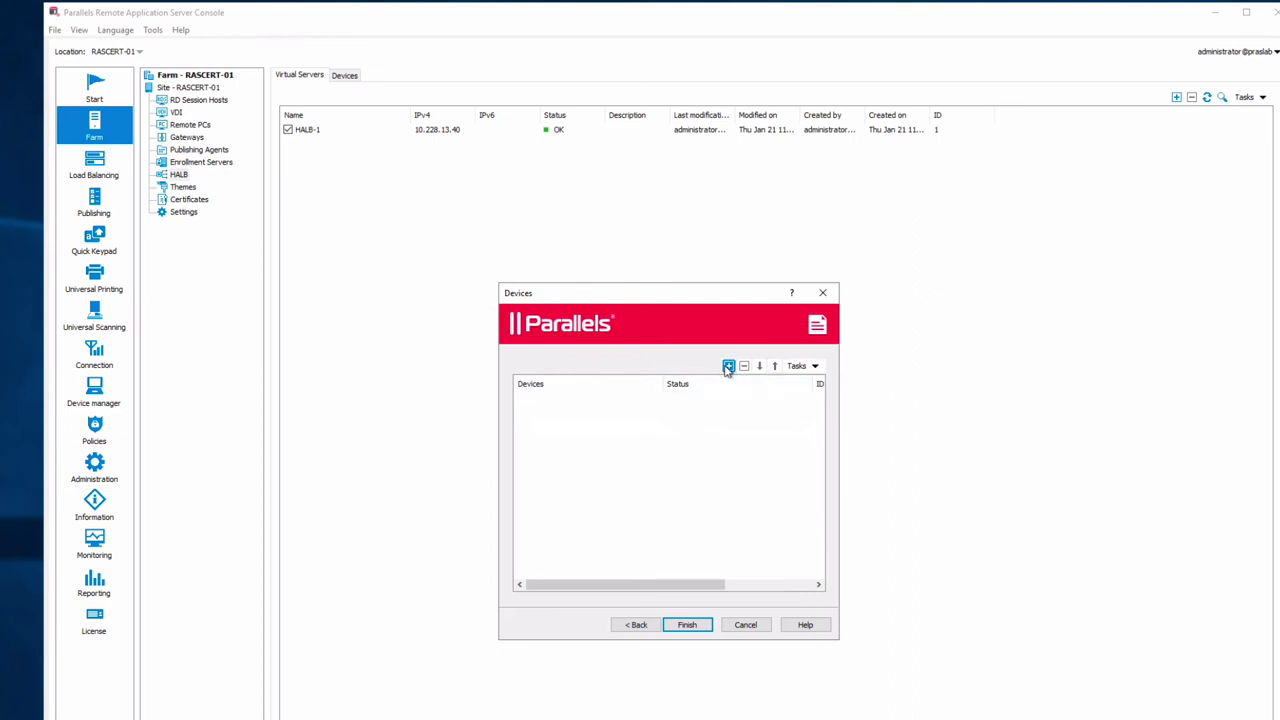
Step: Add HALB device 10.228.13.44 and finish creating HALB-2
click(729, 367)
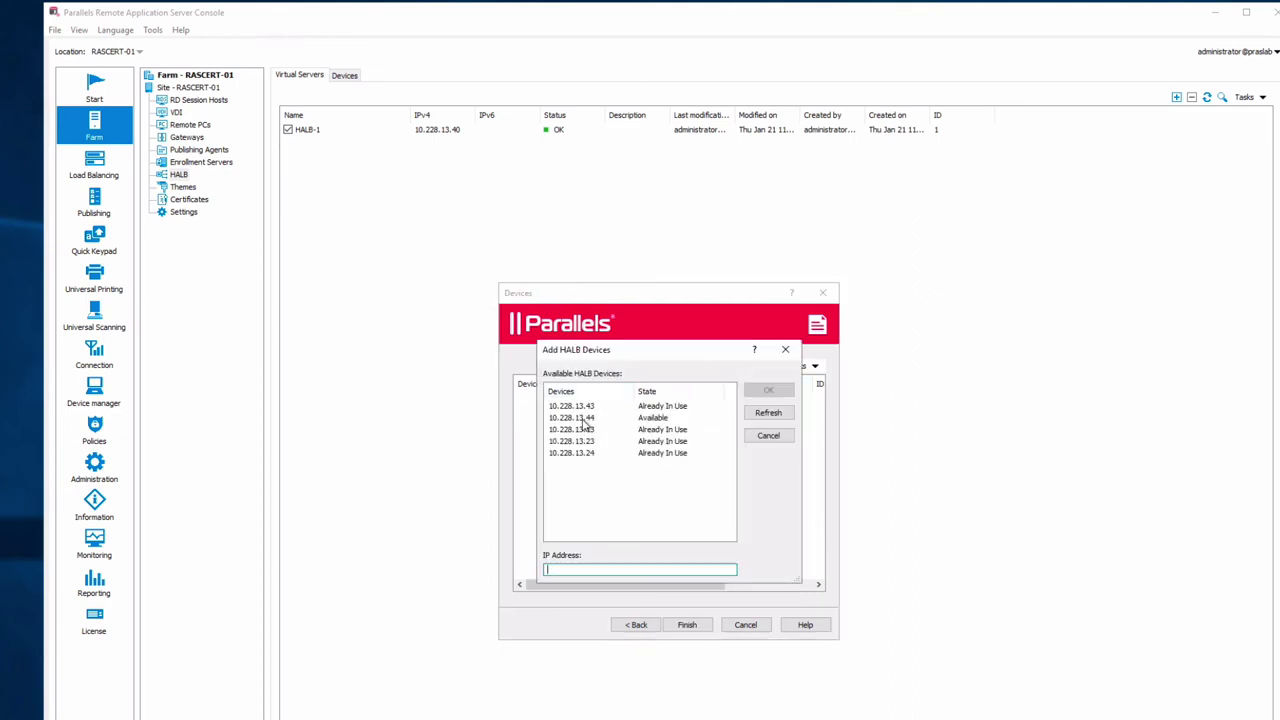
click(584, 418)
click(768, 392)
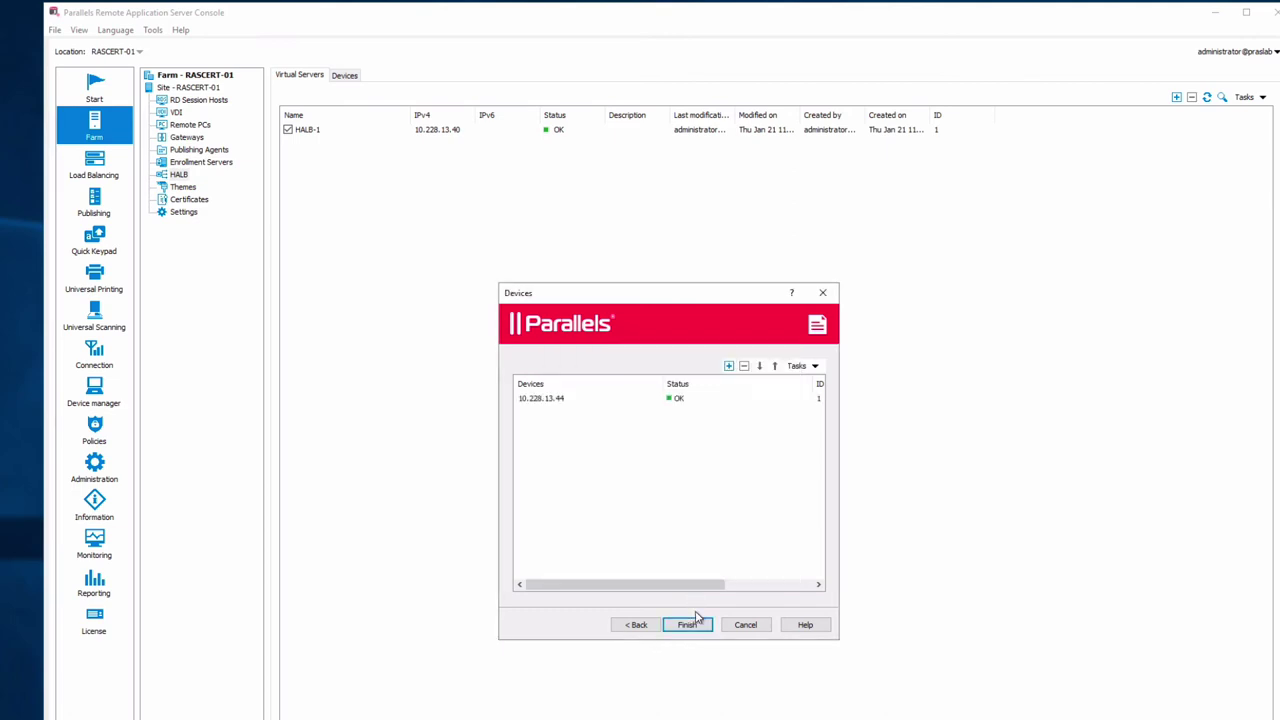
click(690, 624)
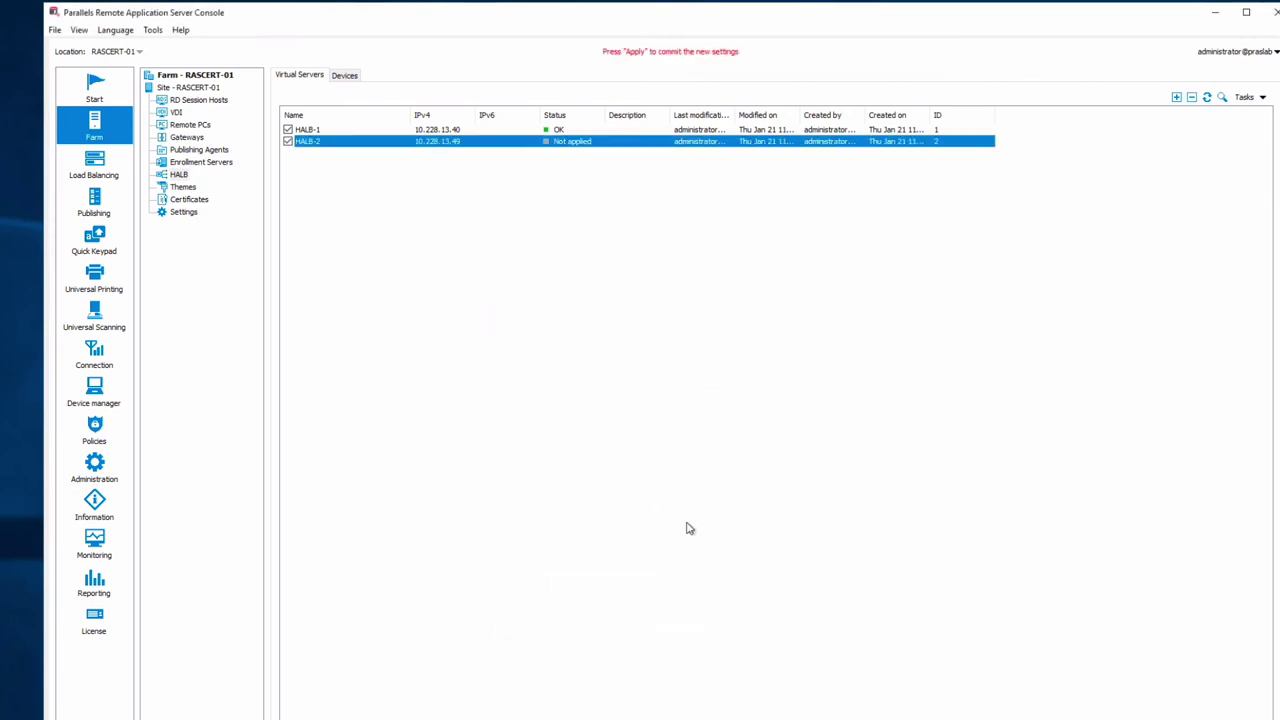
Step: Apply the HALB-2 settings and refresh its verification status
click(1010, 712)
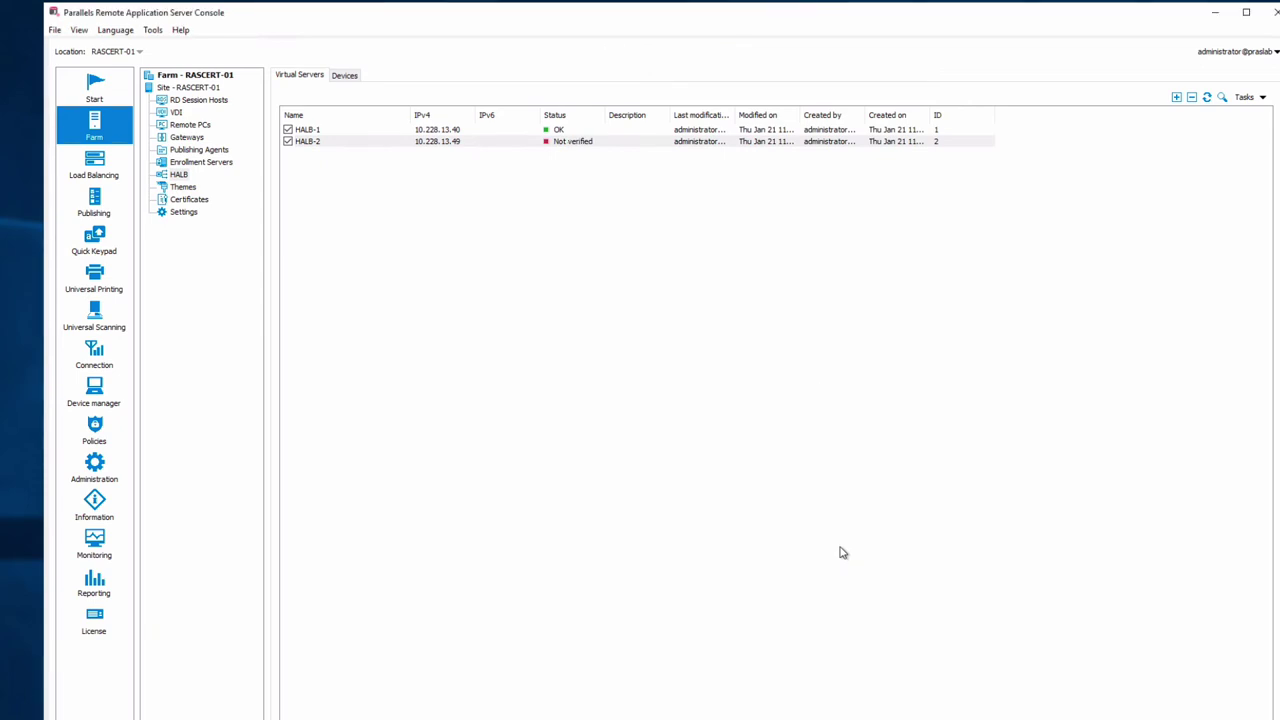
click(1207, 97)
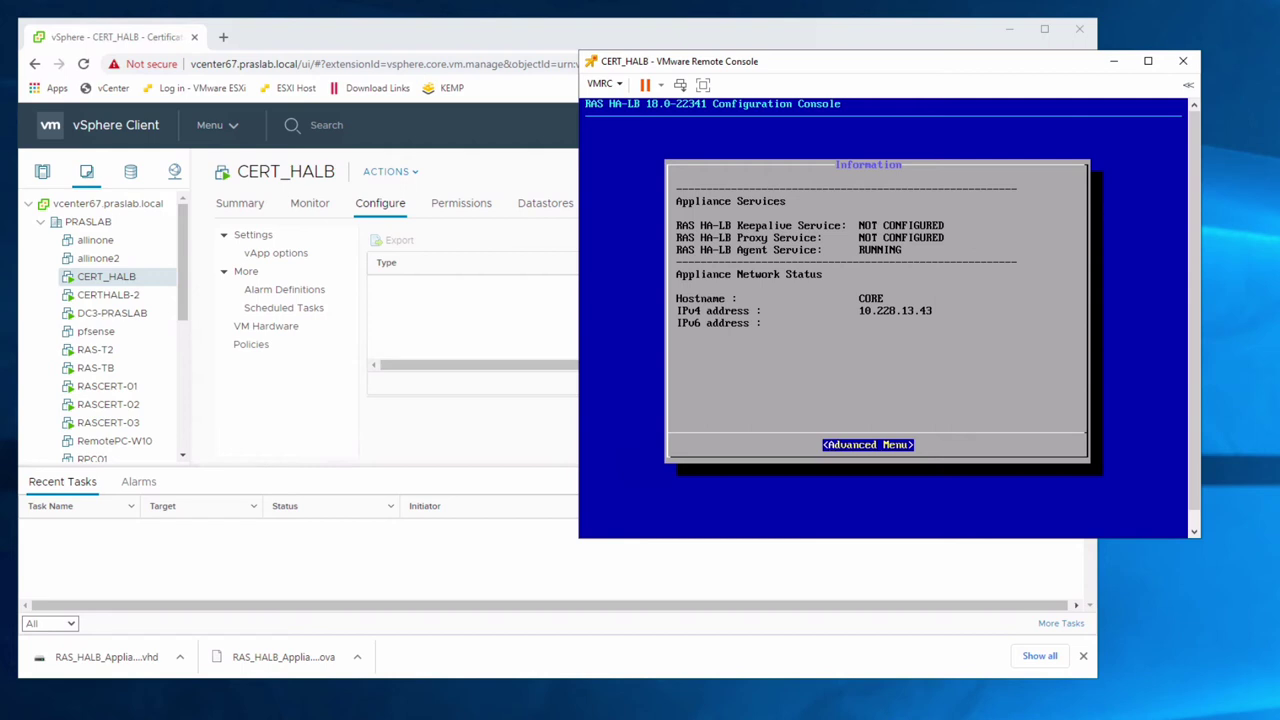
Step: On the CERT_HALB appliance, enter the Advanced Menu and go back to the Information screen
key(Return)
key(Tab)
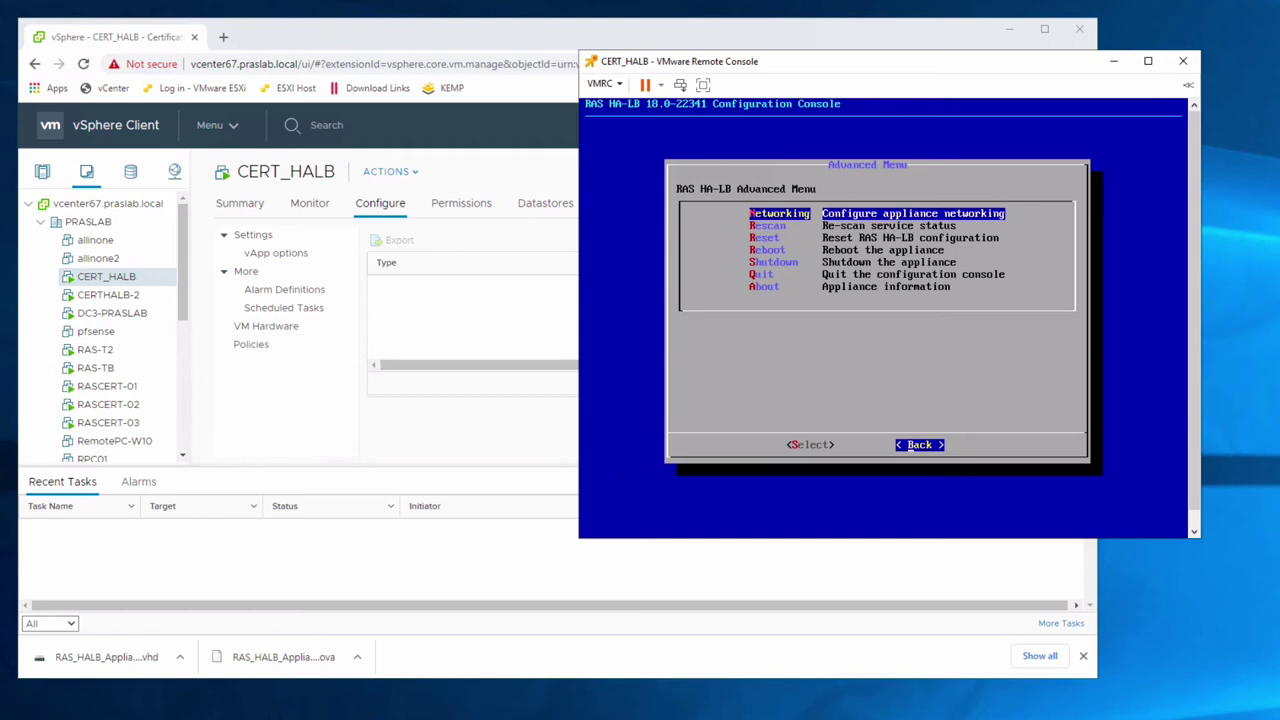
key(Return)
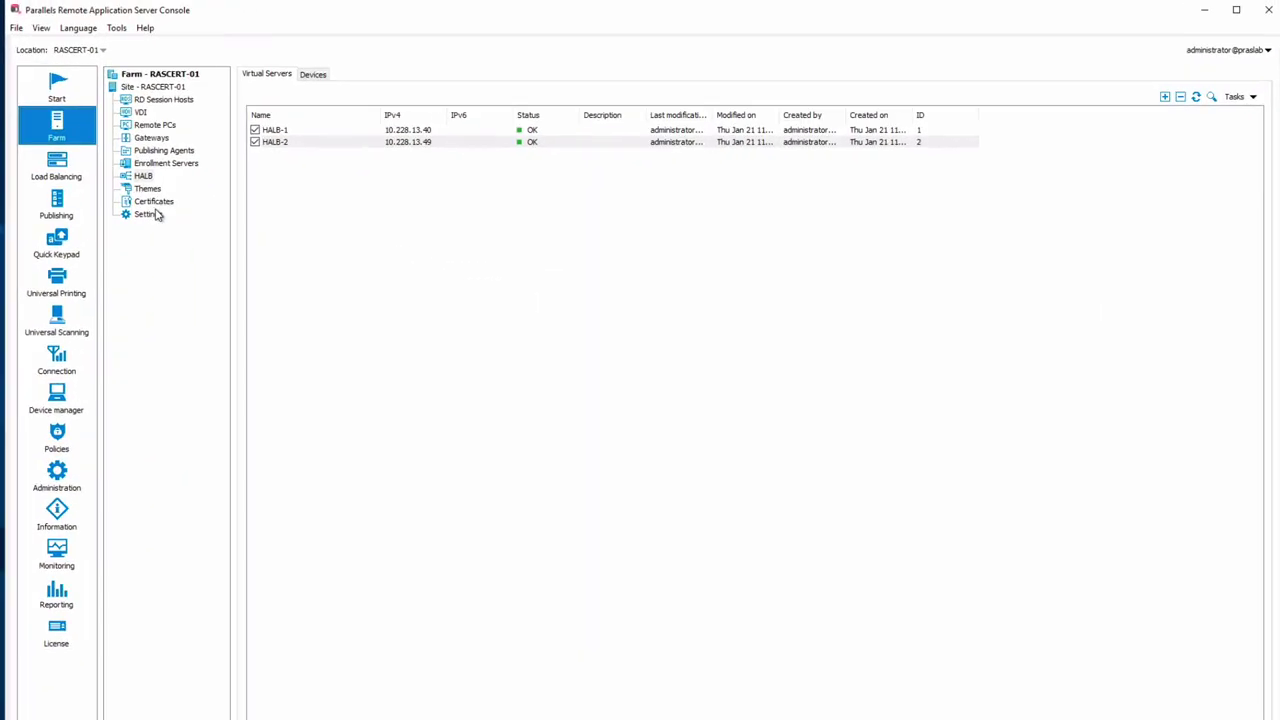
Step: Show the Farm's Certificates page with the self-signed Default certificate for RASCERT-01
click(154, 203)
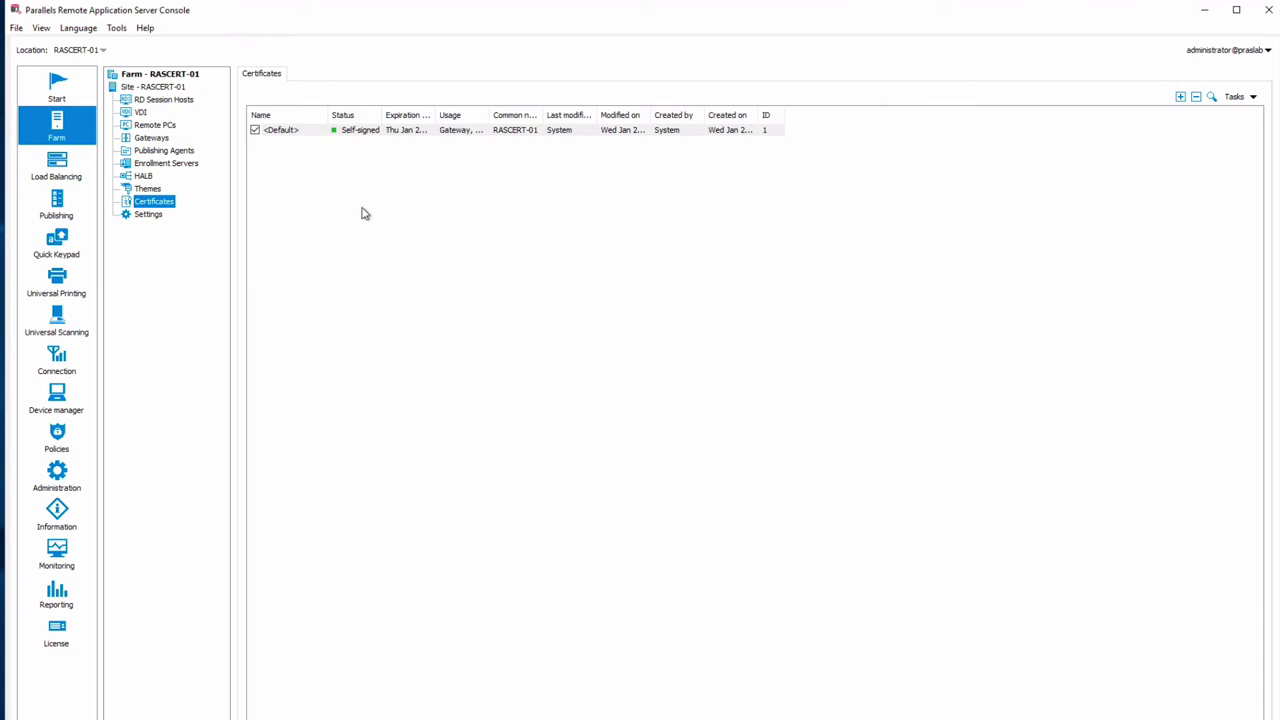
click(1180, 97)
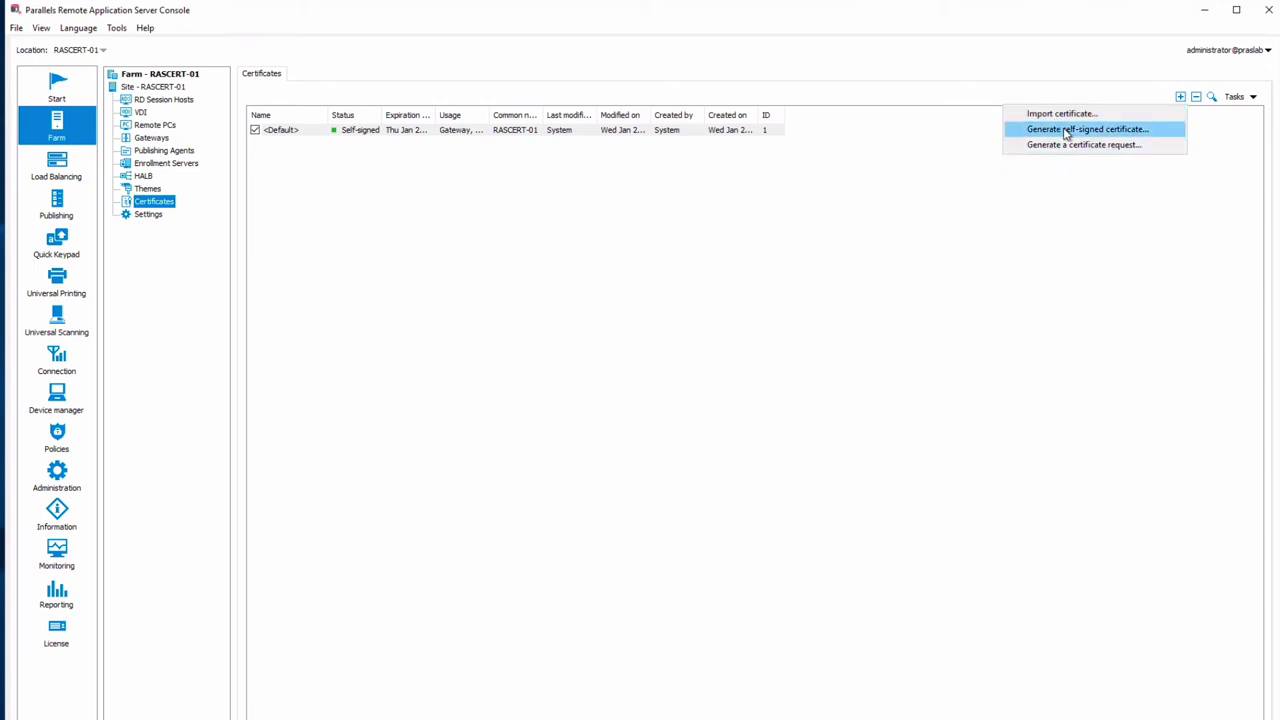
click(1066, 146)
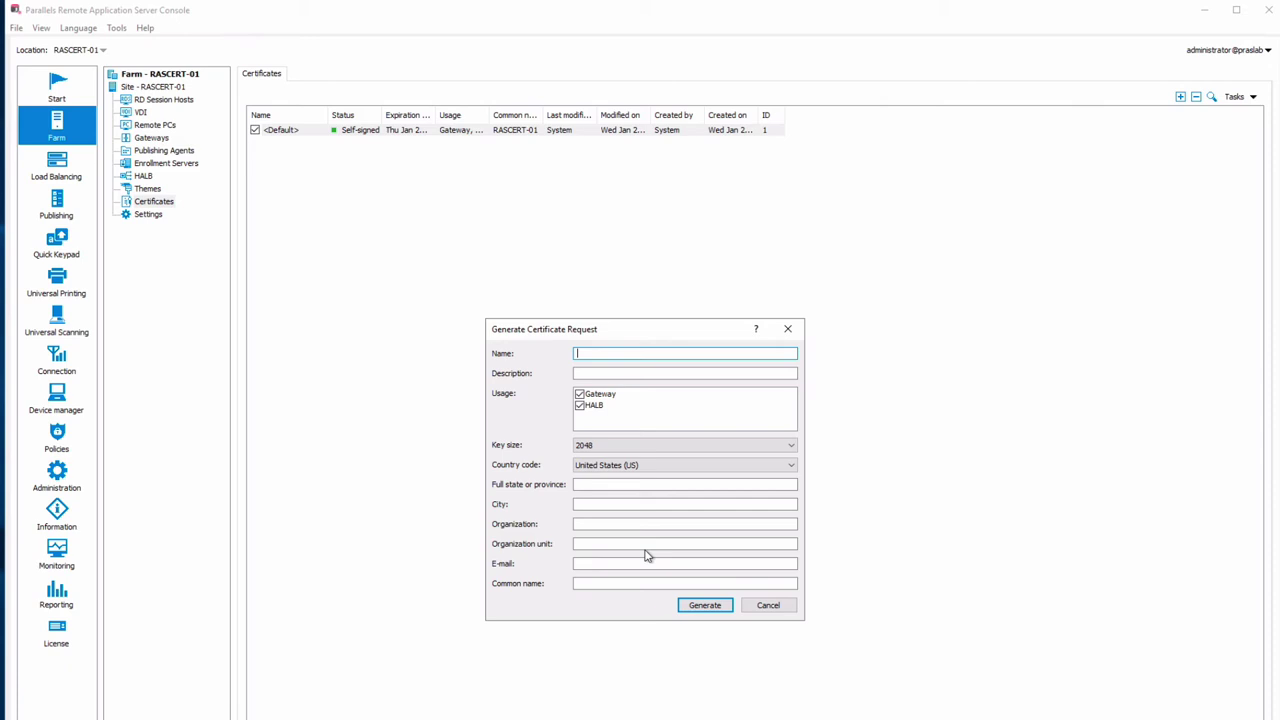
click(768, 605)
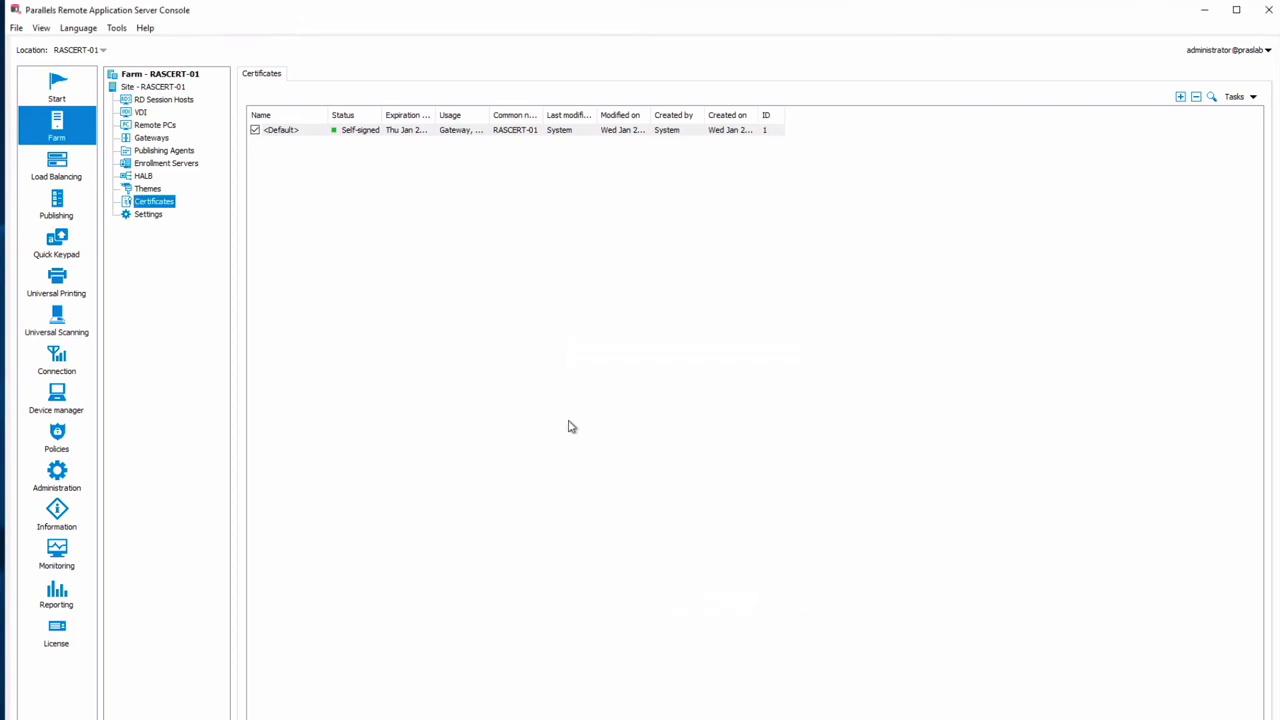
Step: Open the Import certificate form, cancel it without importing, and minimize the console
click(1181, 98)
click(1097, 114)
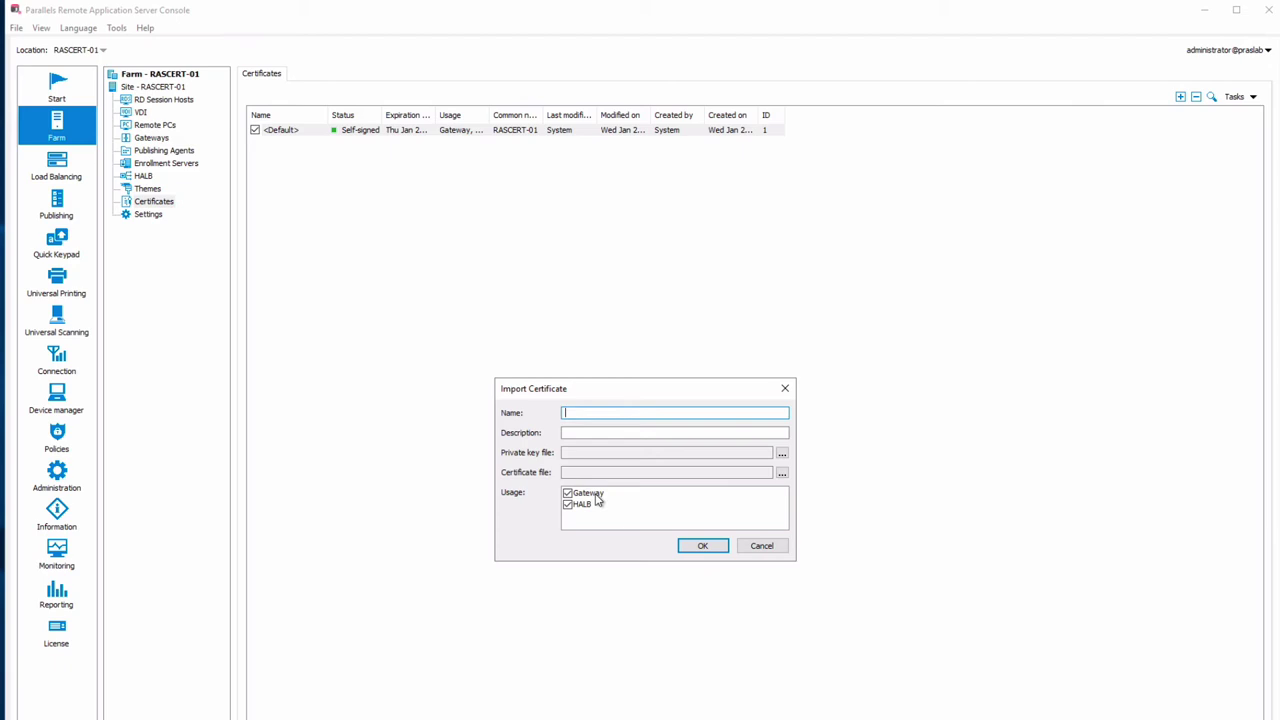
click(762, 546)
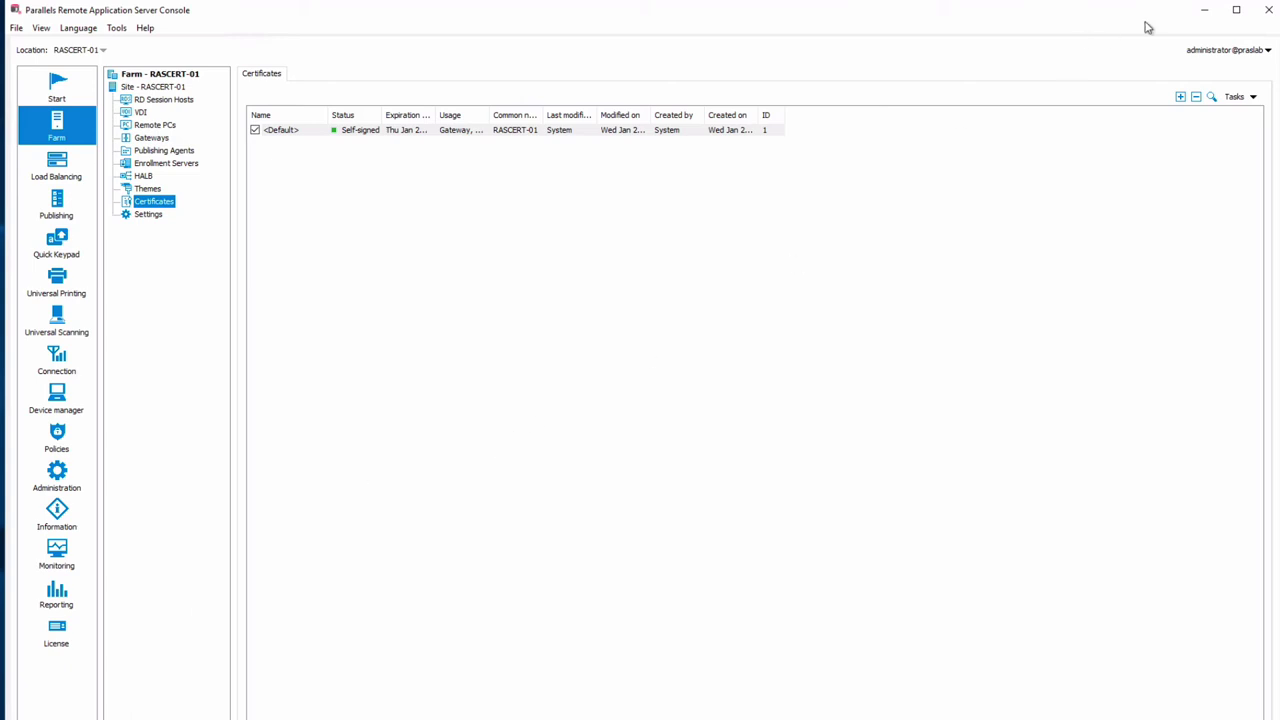
click(1206, 11)
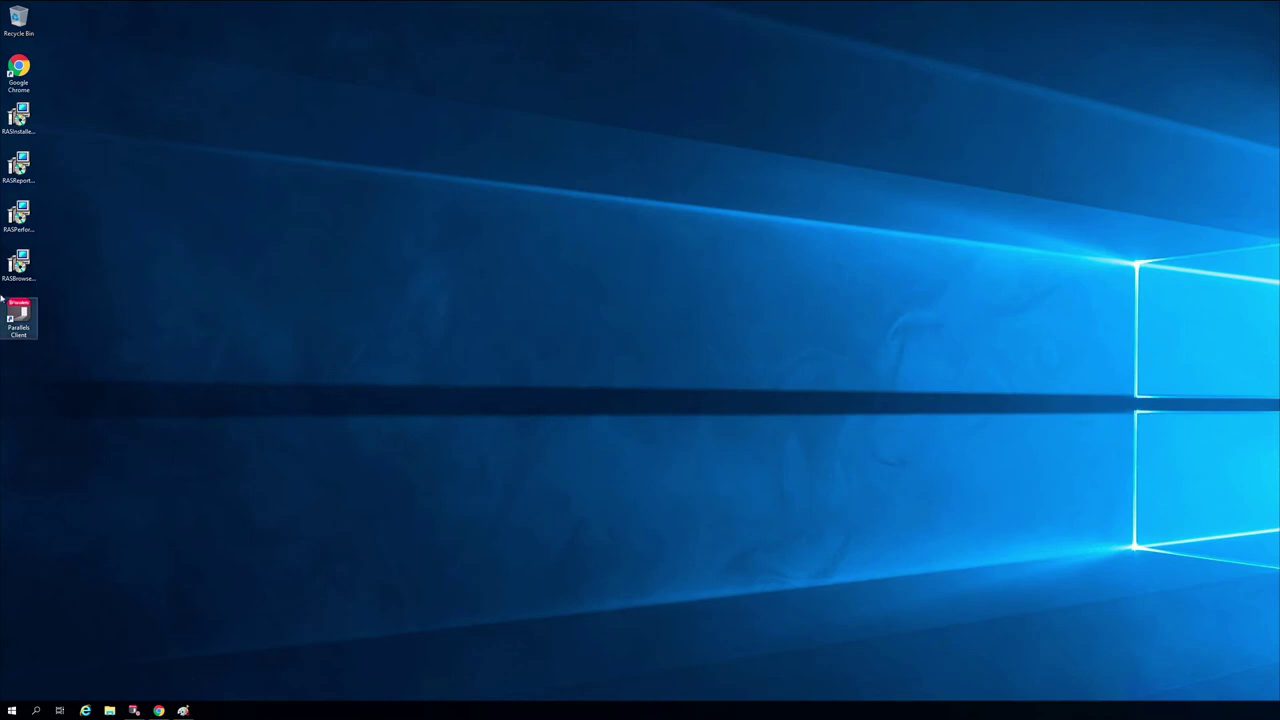
Step: Browse in File Explorer to C:\Program Files\Parallels\Client
click(110, 710)
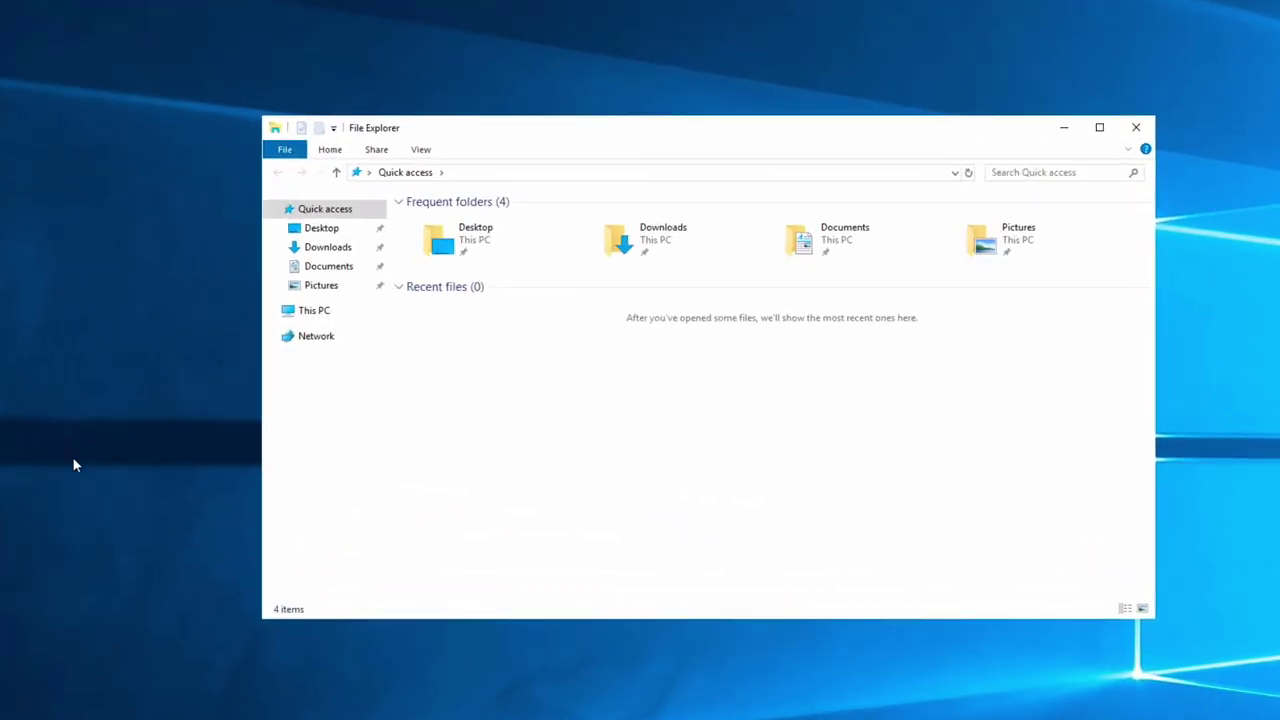
click(306, 313)
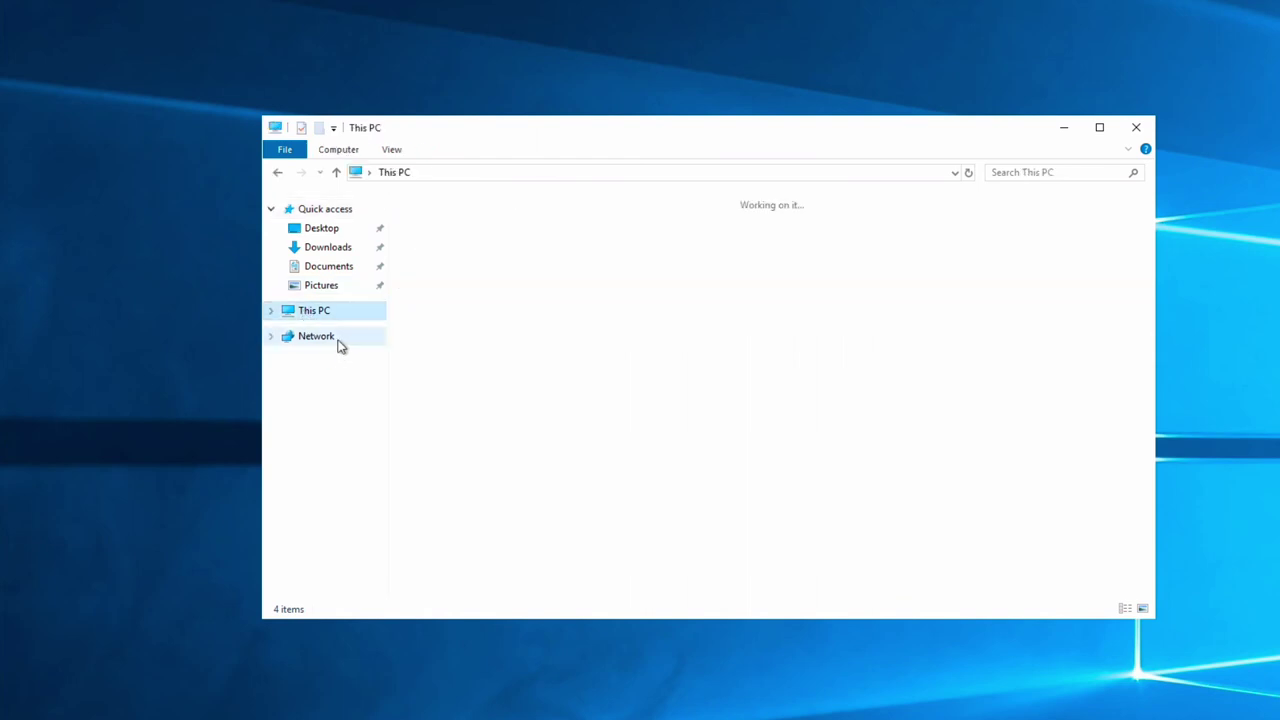
double_click(678, 396)
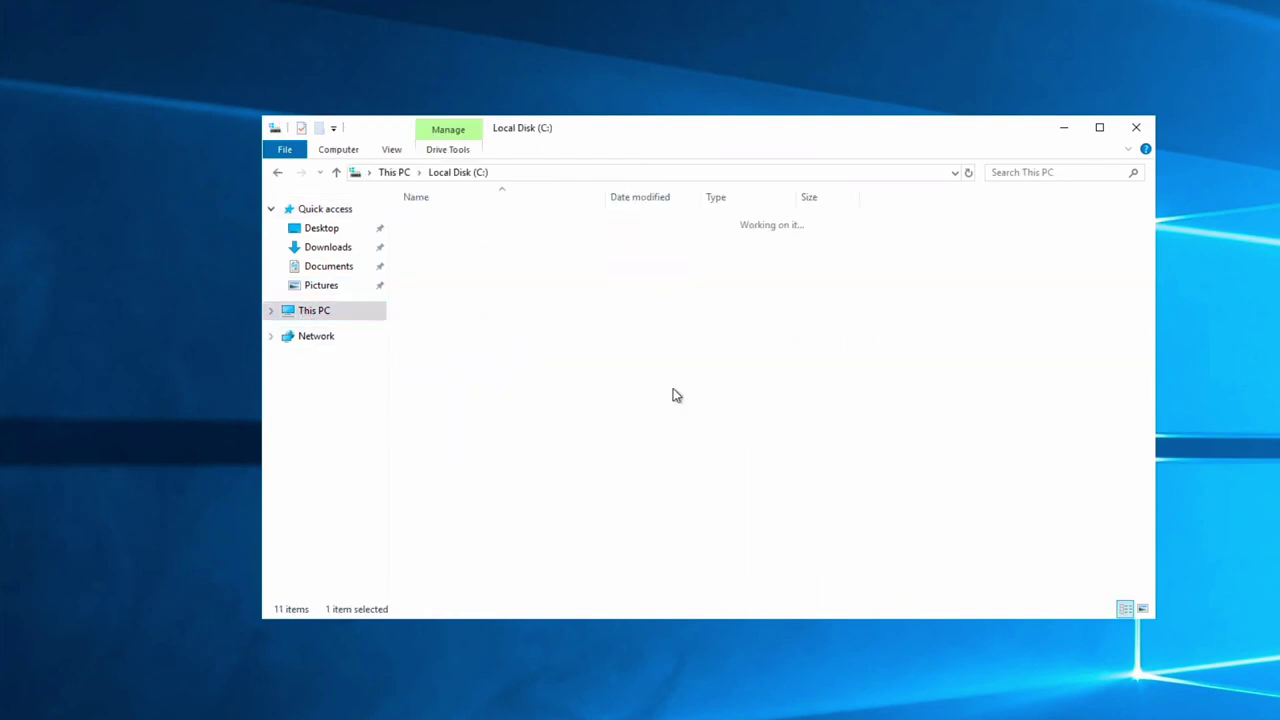
double_click(440, 240)
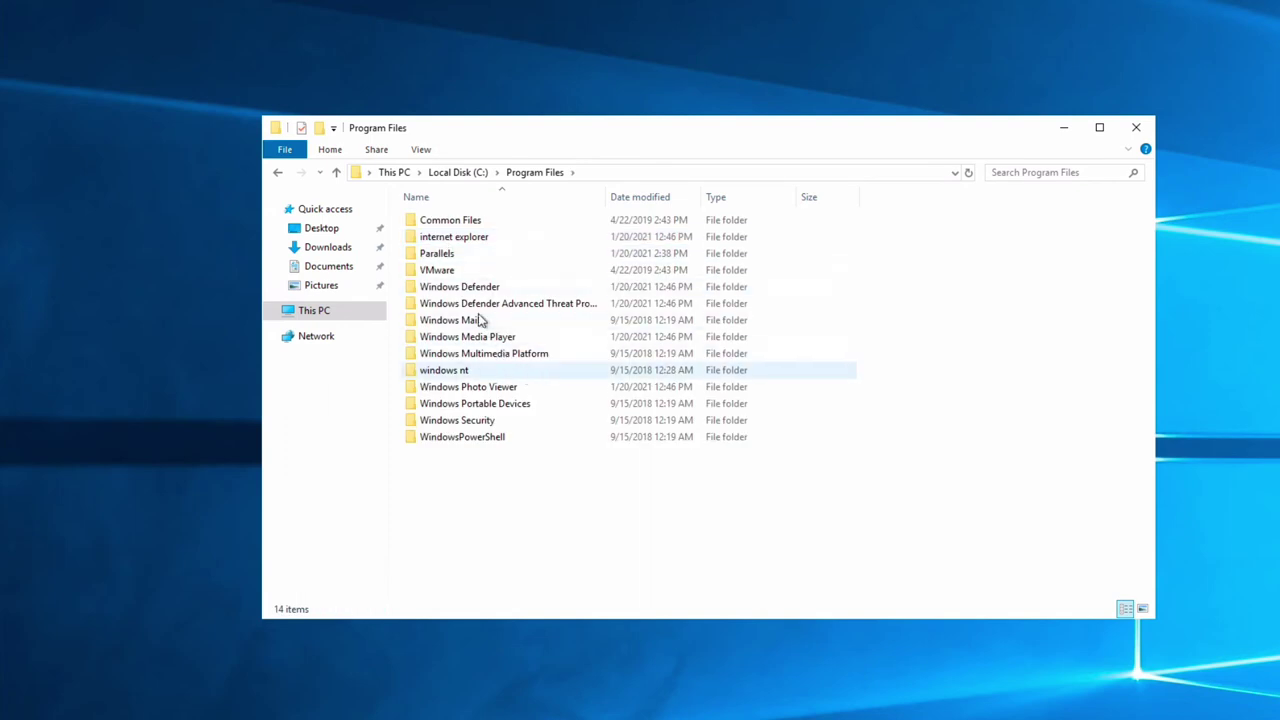
click(443, 256)
double_click(443, 256)
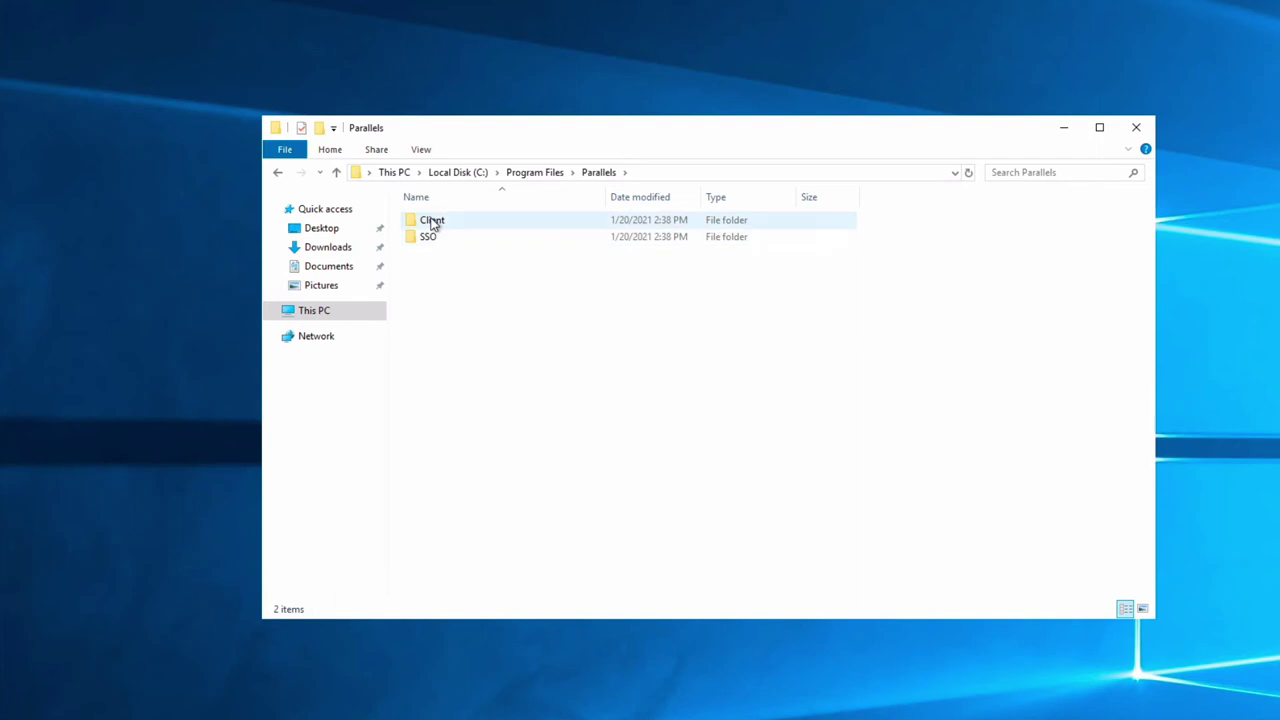
double_click(430, 222)
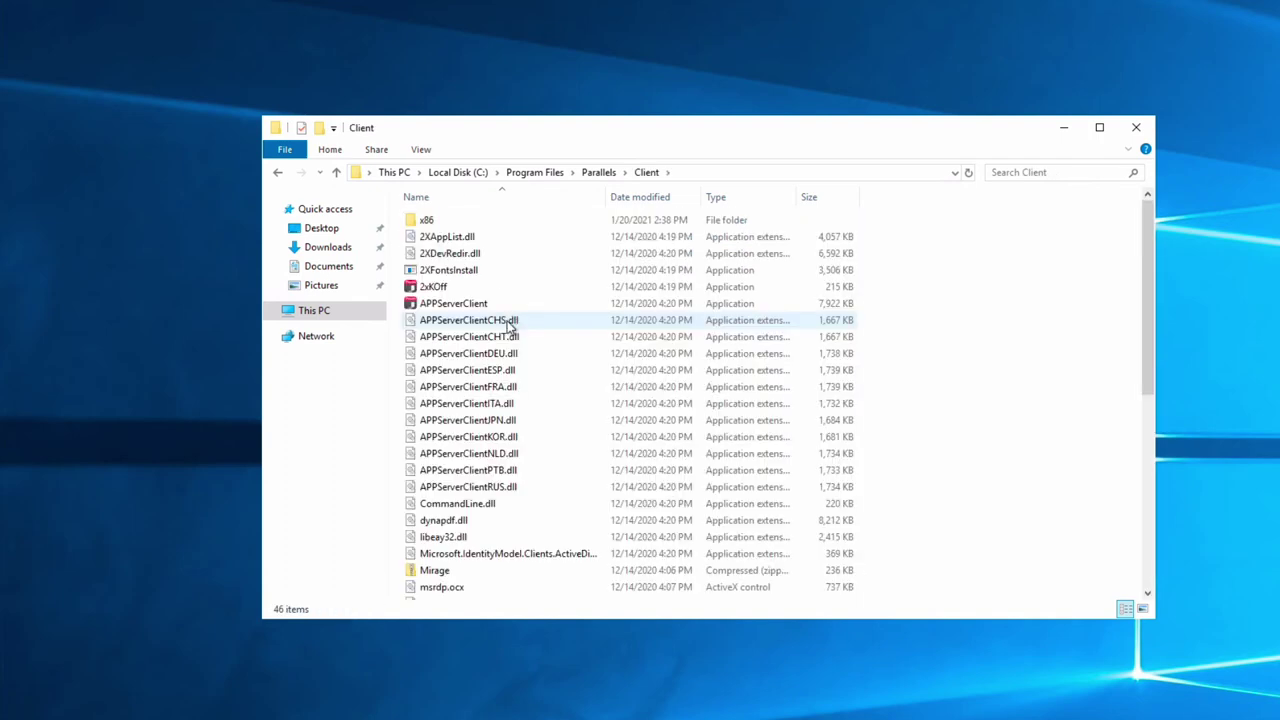
drag(1147, 367, 1135, 558)
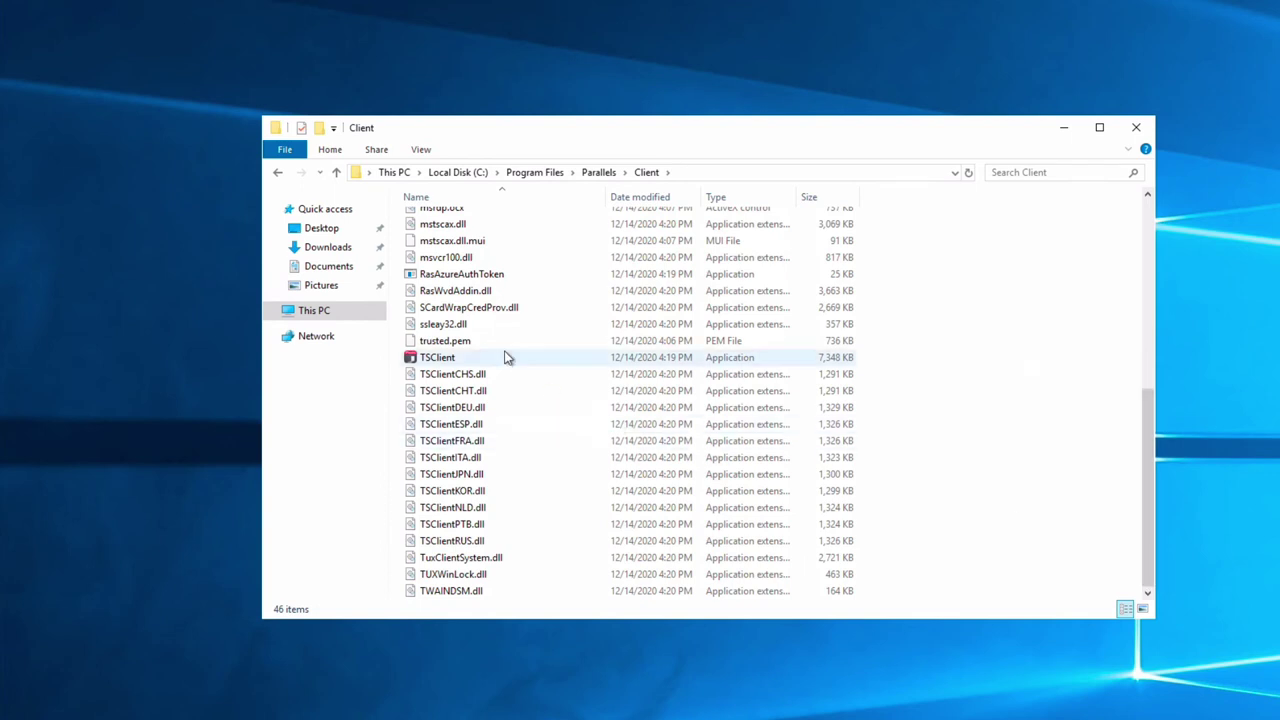
Step: Open trusted.pem with Notepad
click(453, 341)
right_click(453, 341)
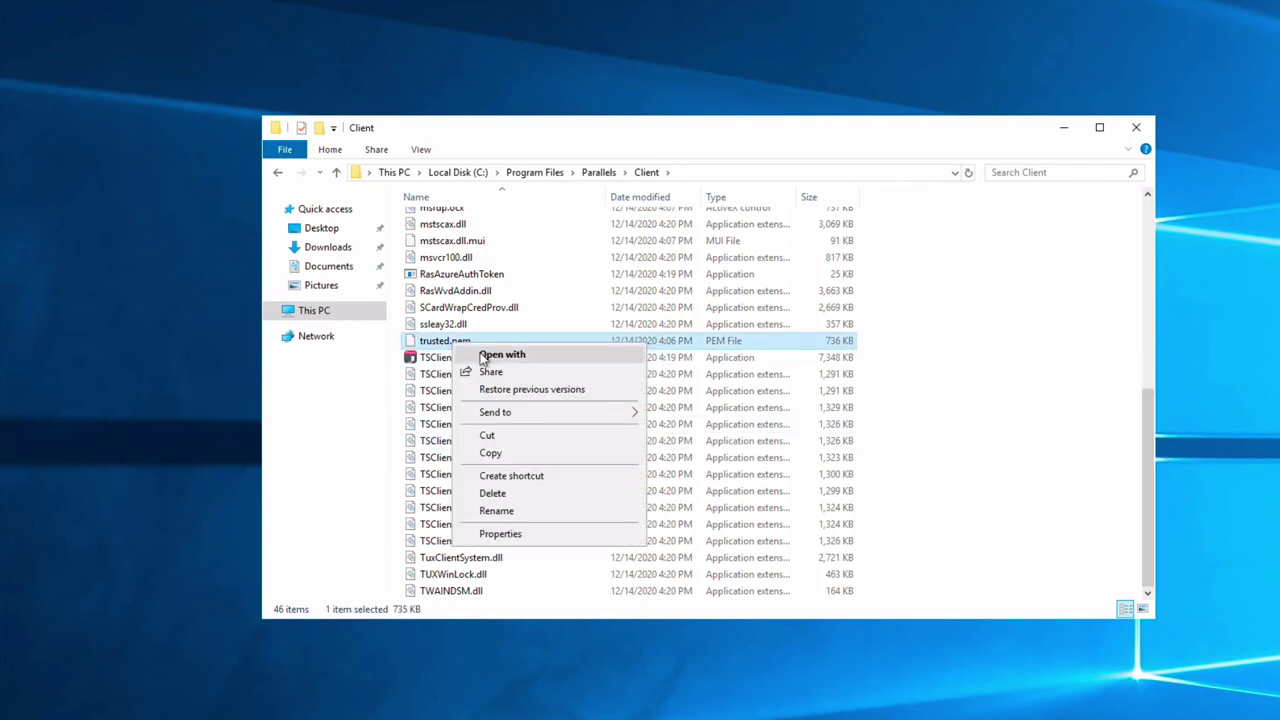
key(Escape)
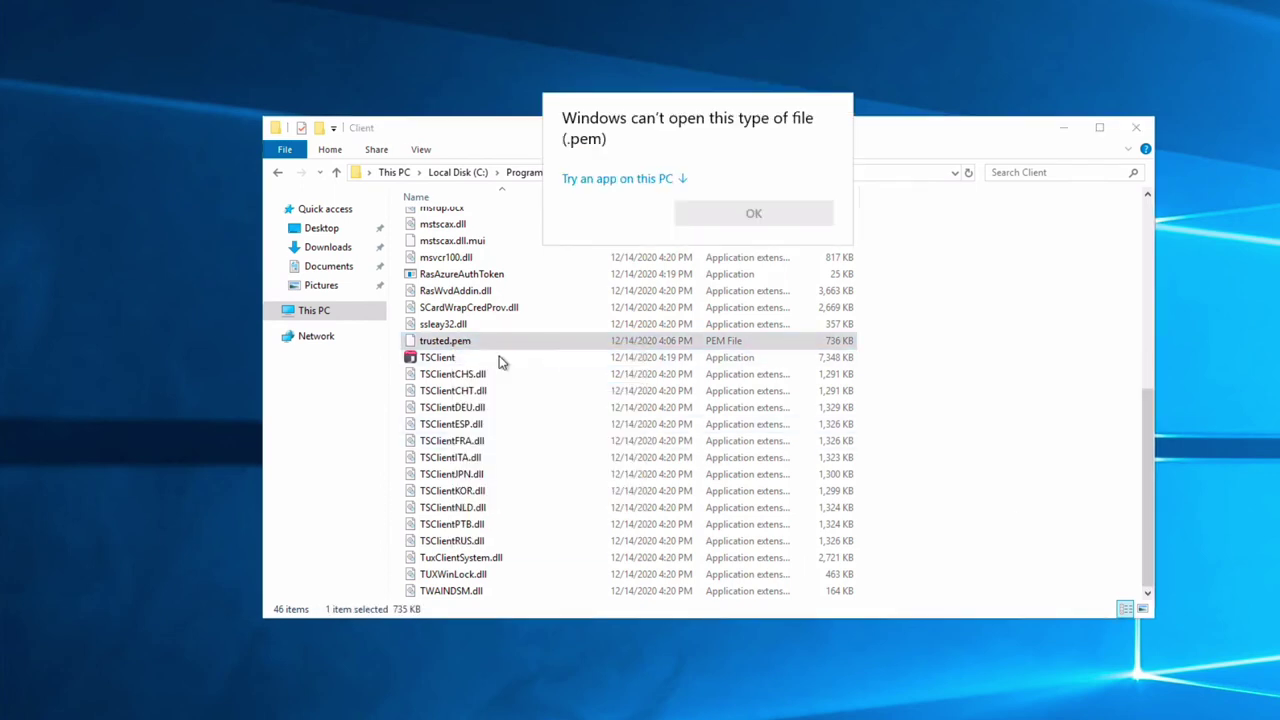
click(640, 182)
click(634, 193)
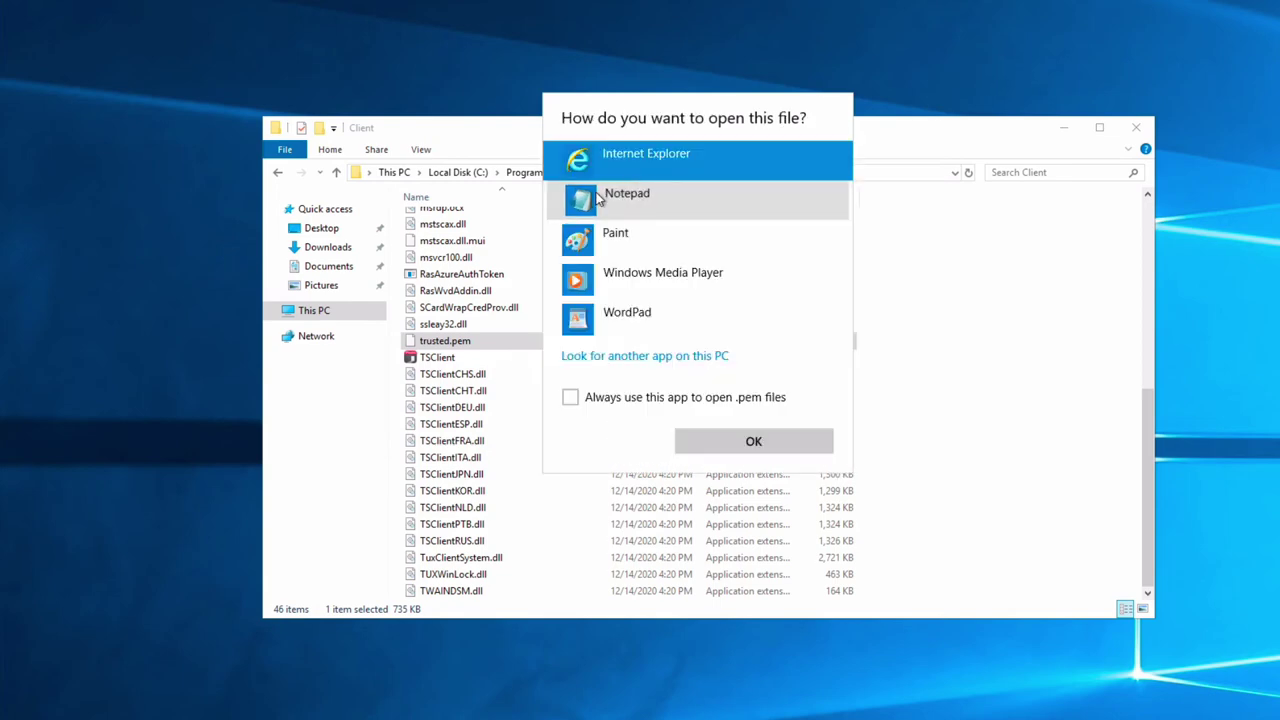
click(776, 445)
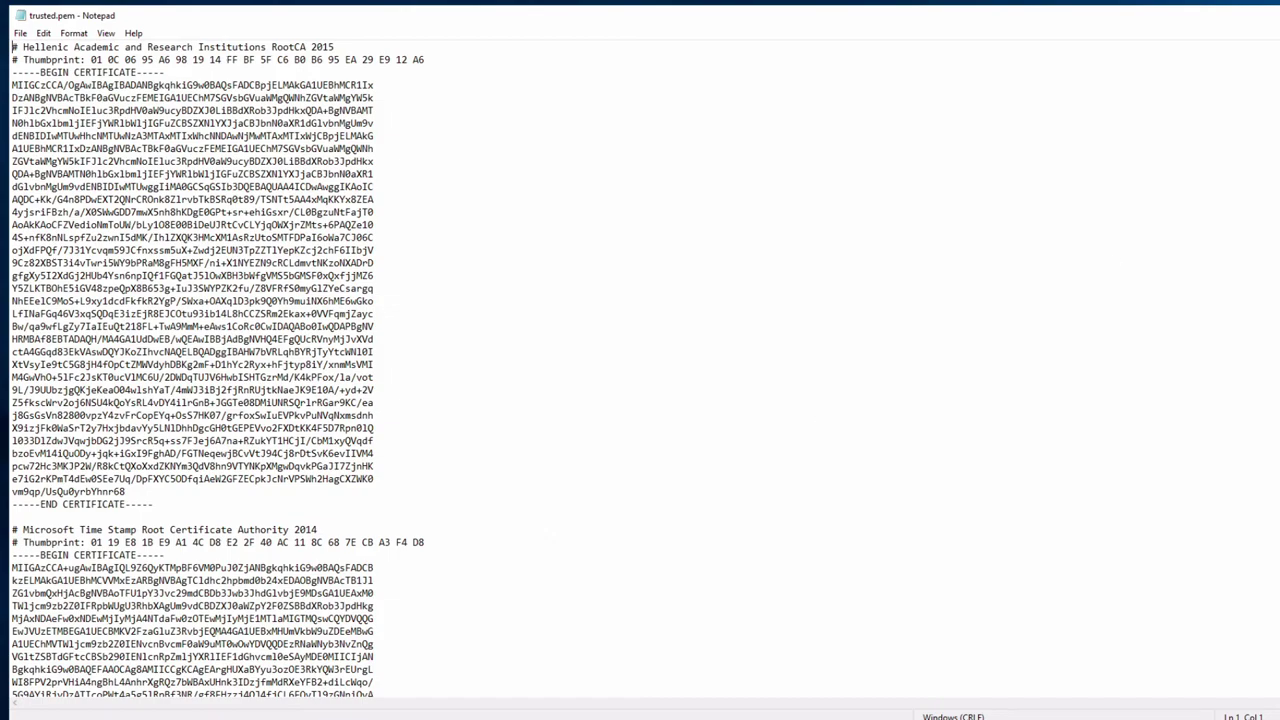
Step: Scroll through trusted.pem and search for 'godaddy' to locate the Go Daddy certificate entries
scroll(640, 370, down, 20)
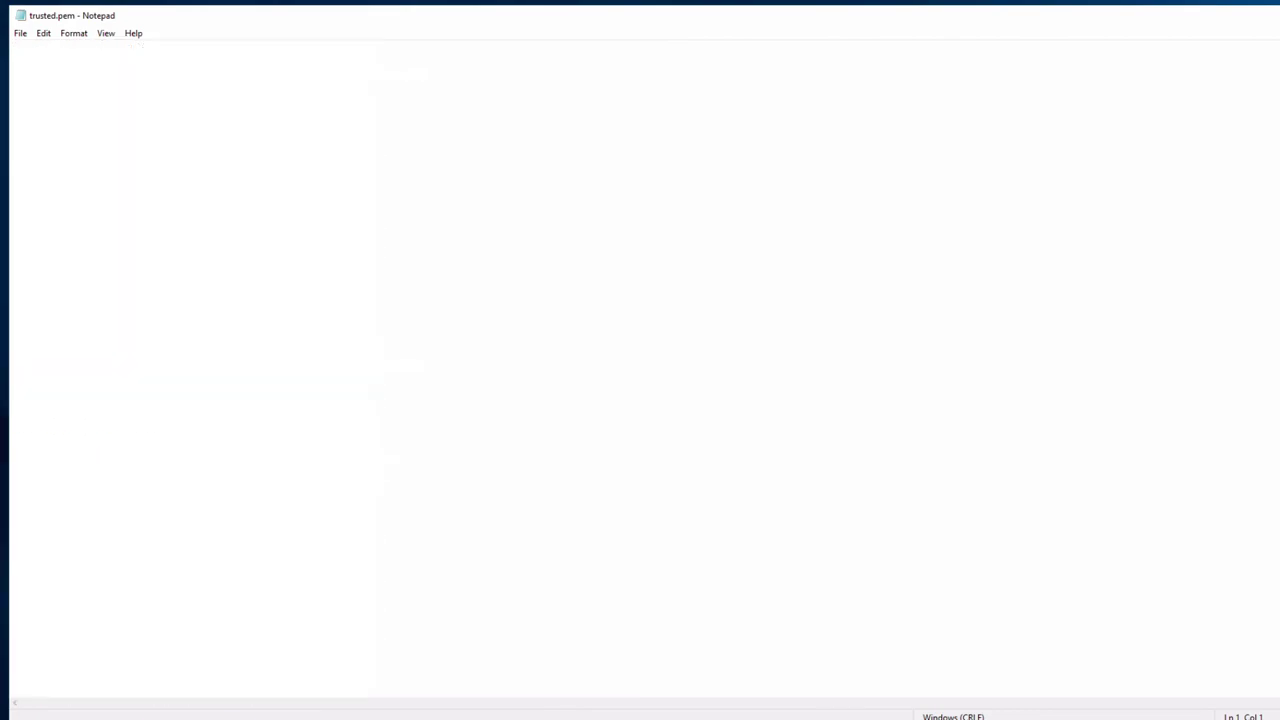
scroll(640, 370, down, 20)
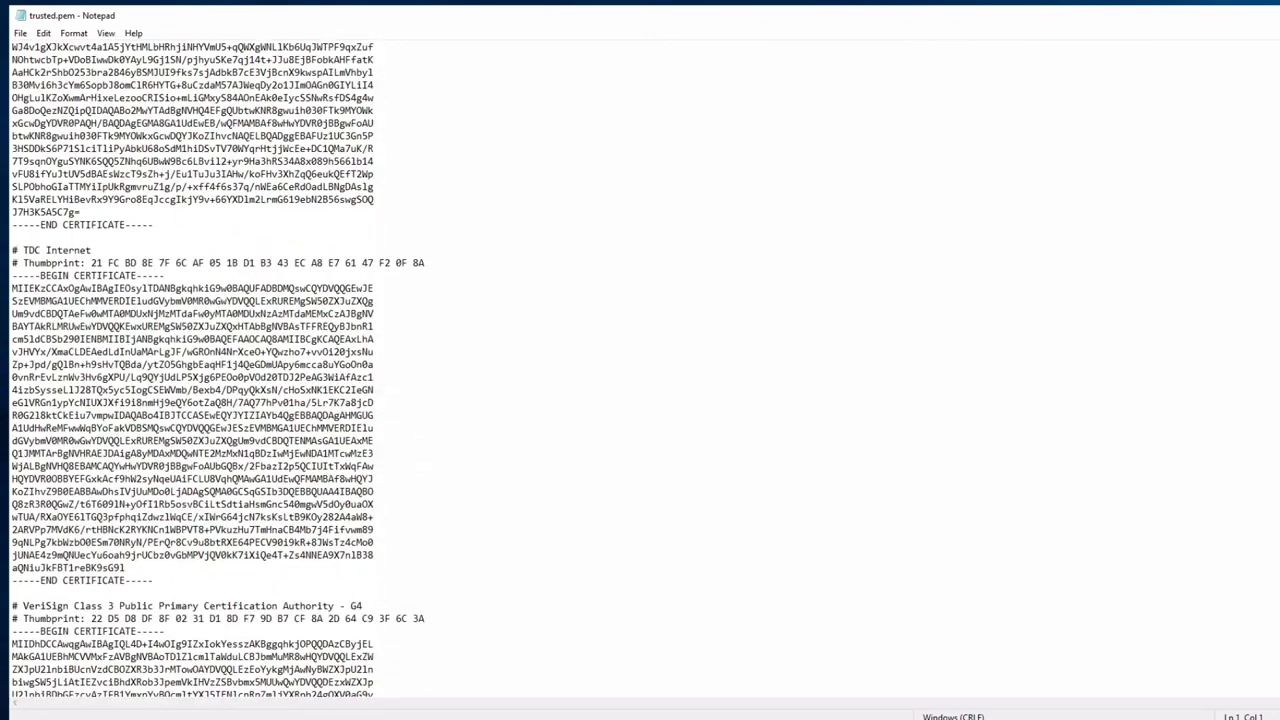
scroll(640, 370, down, 10)
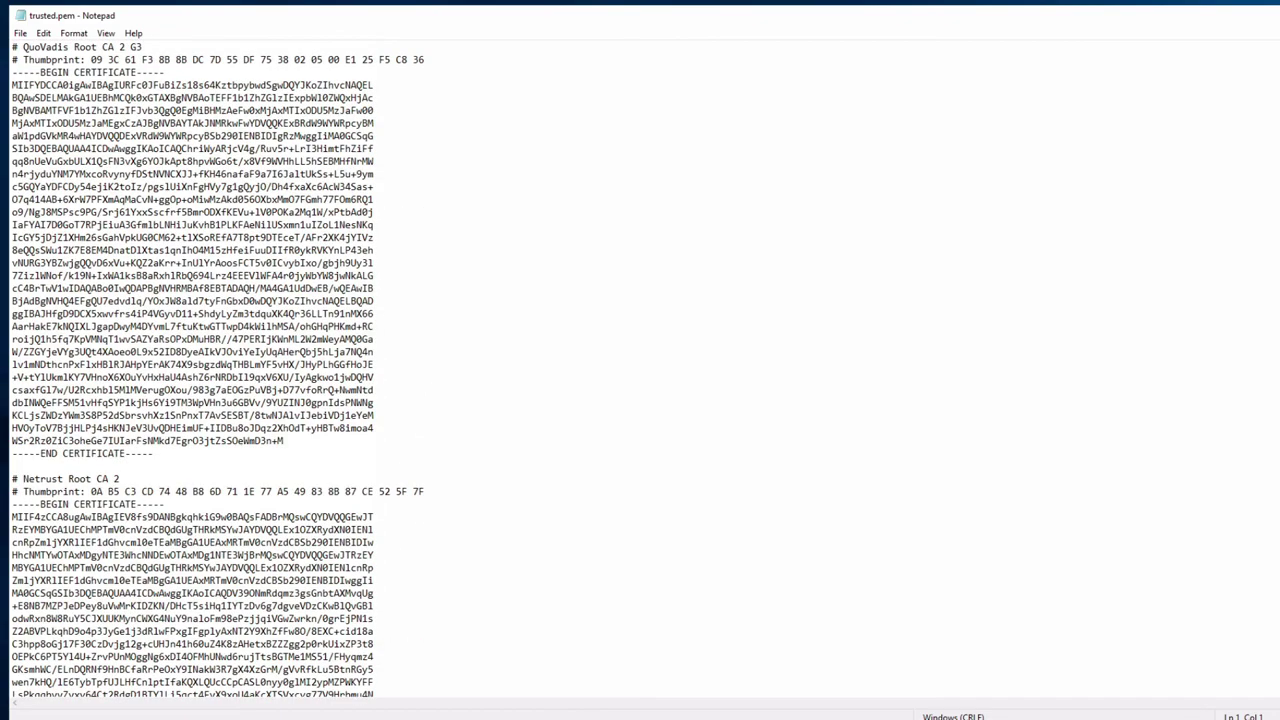
scroll(640, 370, down, 10)
click(373, 123)
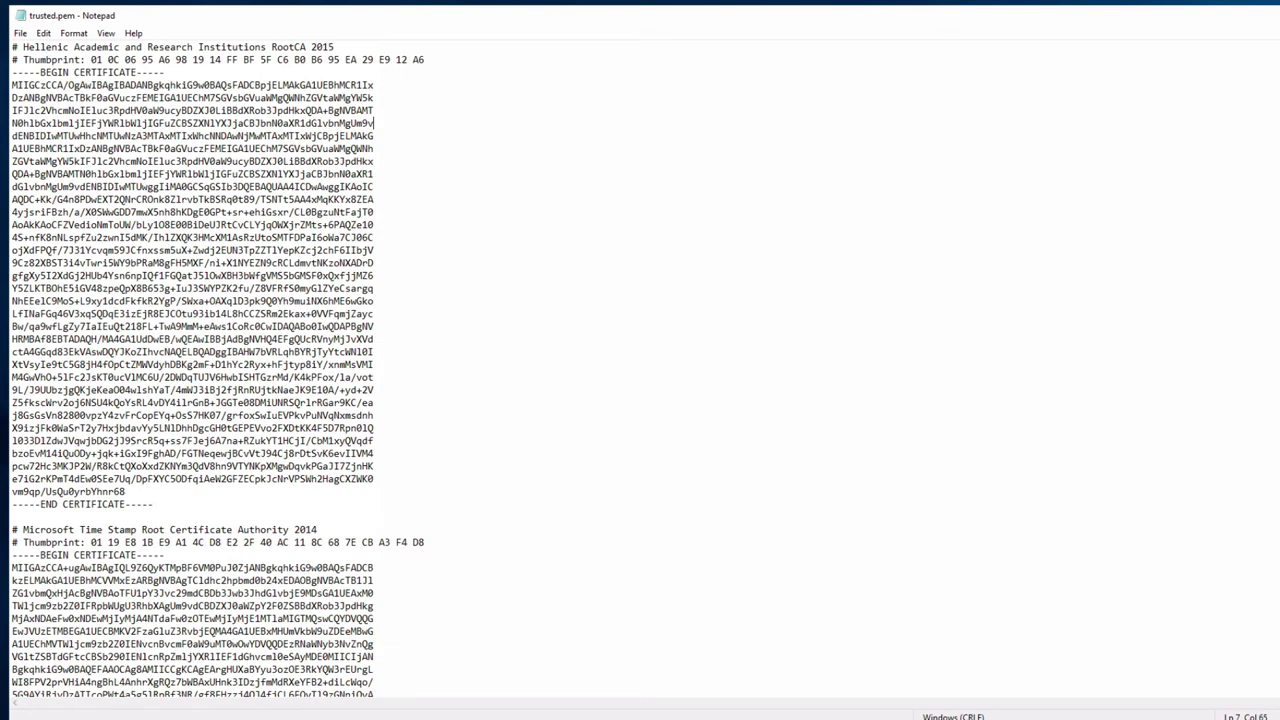
key(ctrl+f)
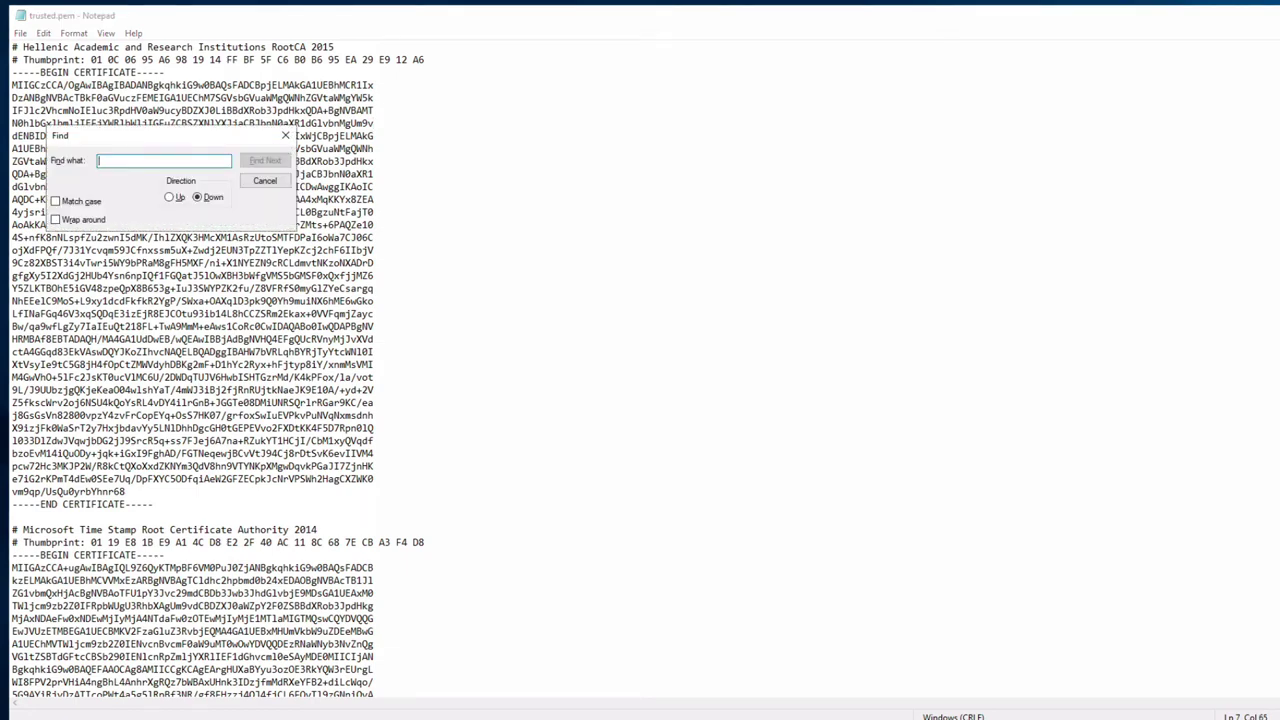
text(godaddy)
key(Return)
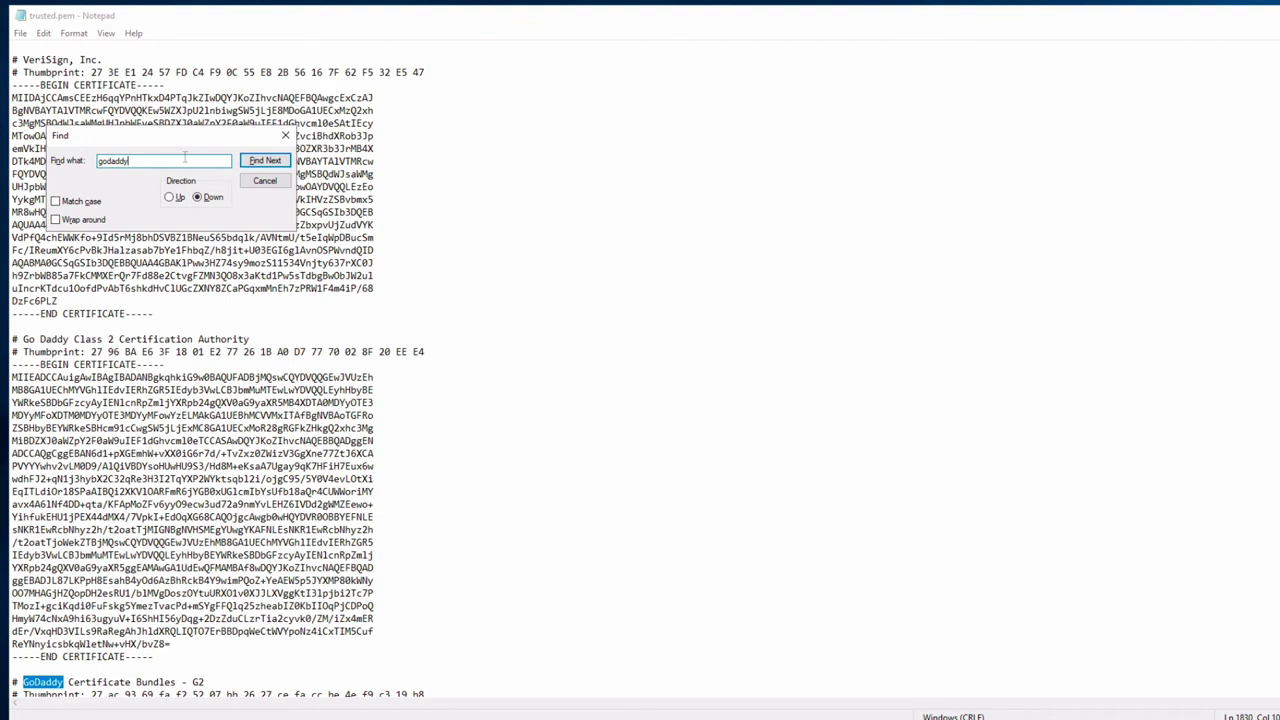
click(265, 184)
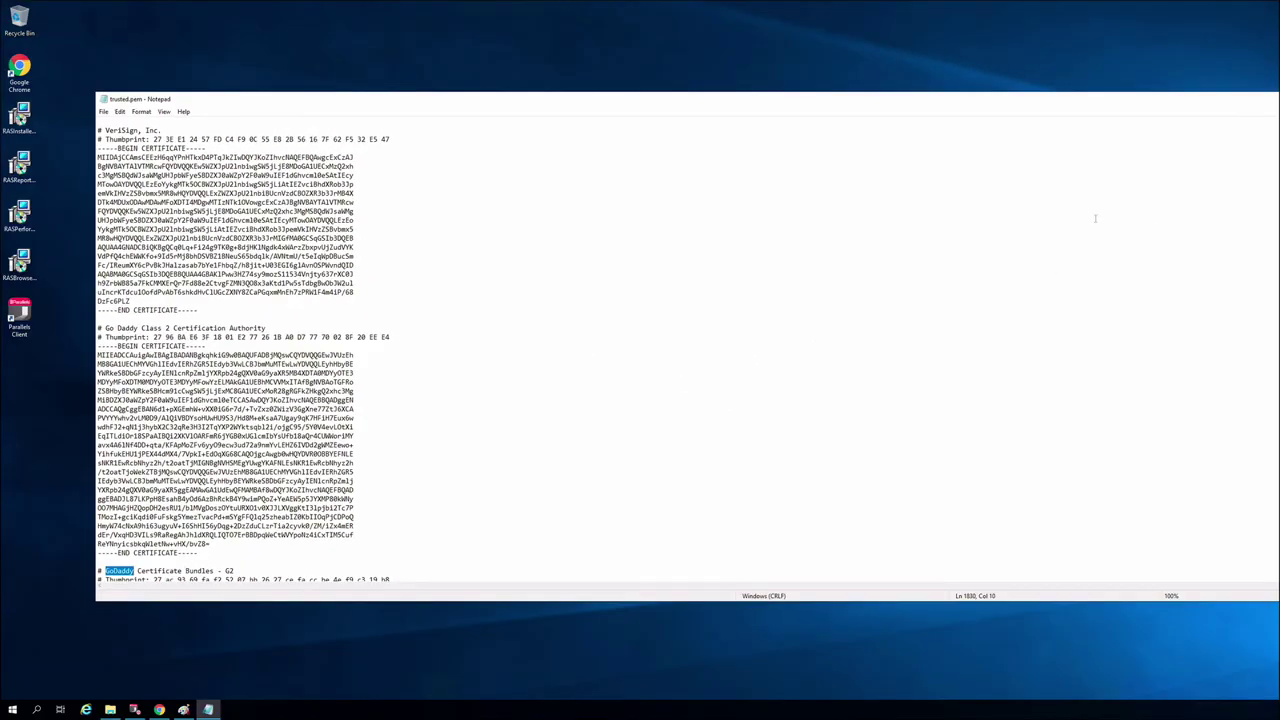
Step: Close Notepad and Explorer, then view Farm > RD Session Hosts with RASCERT-01 OK
key(alt+F4)
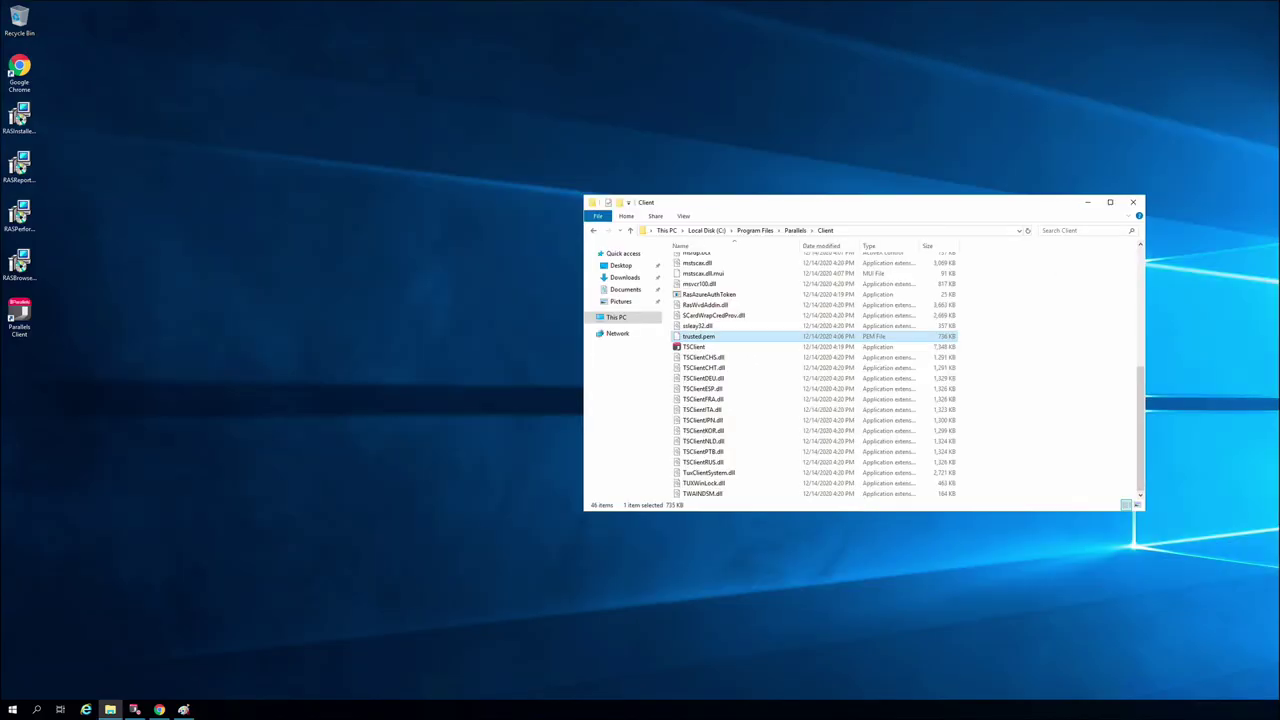
click(1134, 204)
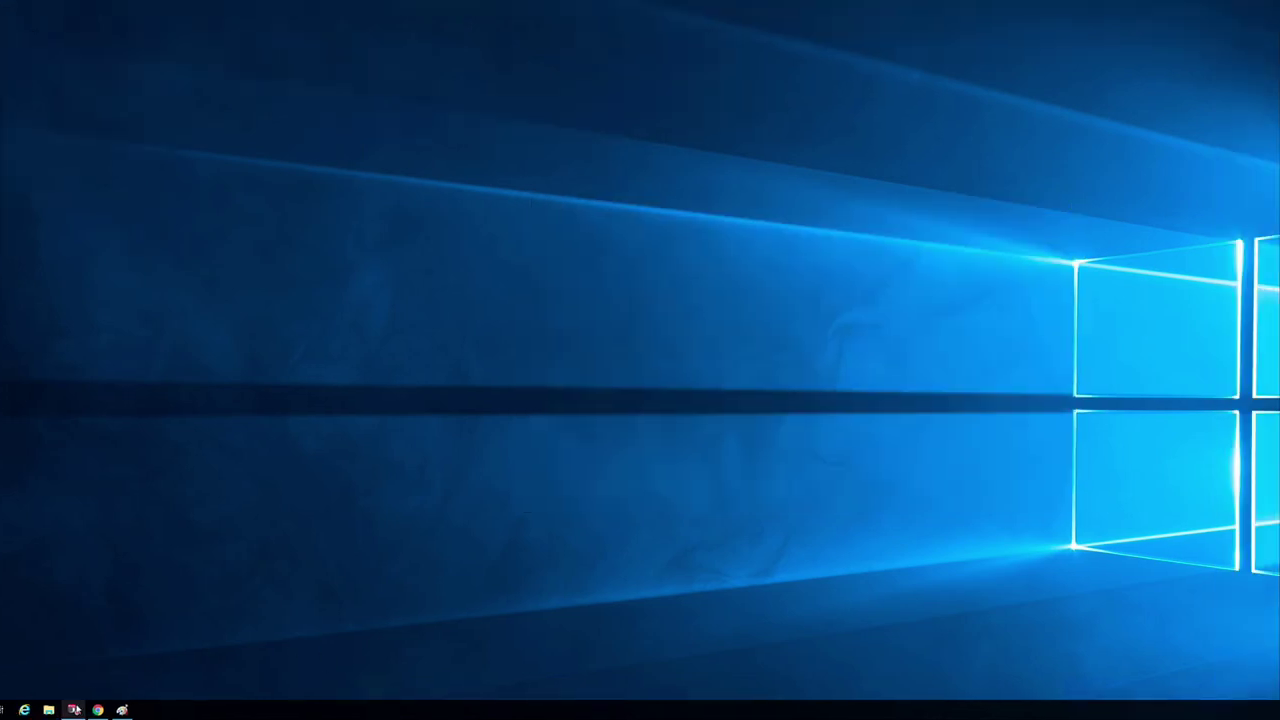
click(73, 710)
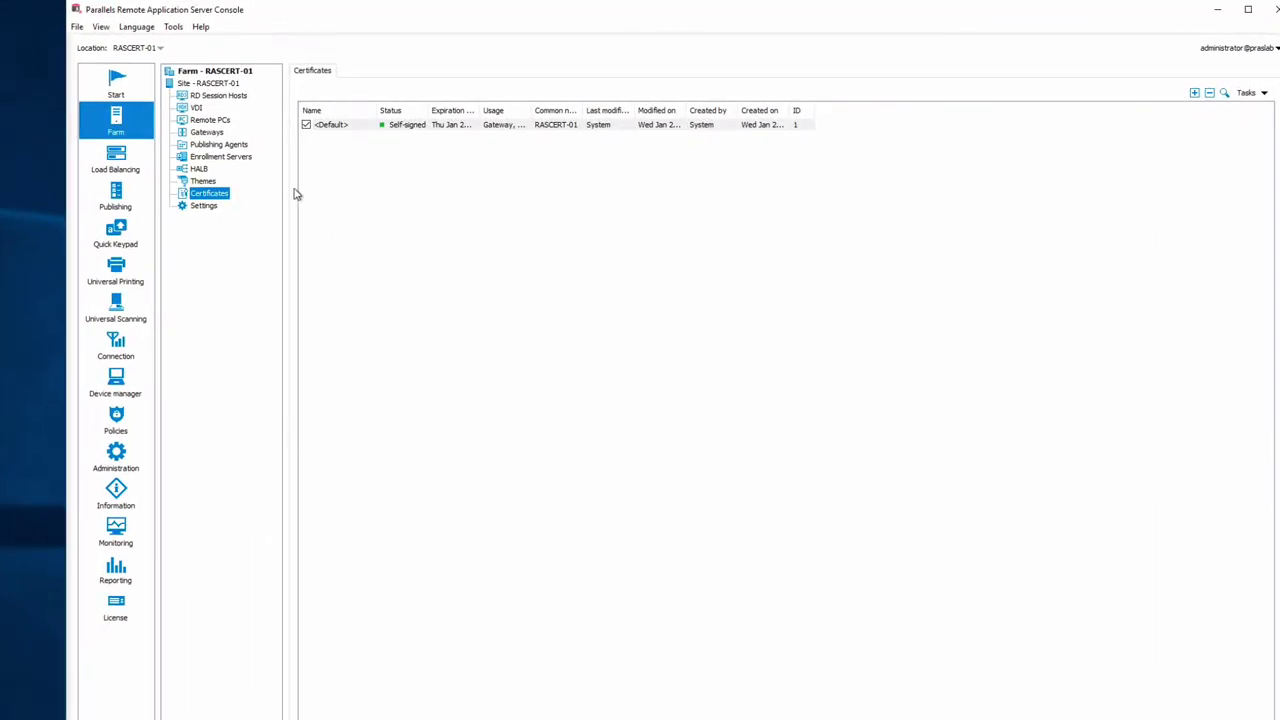
click(118, 92)
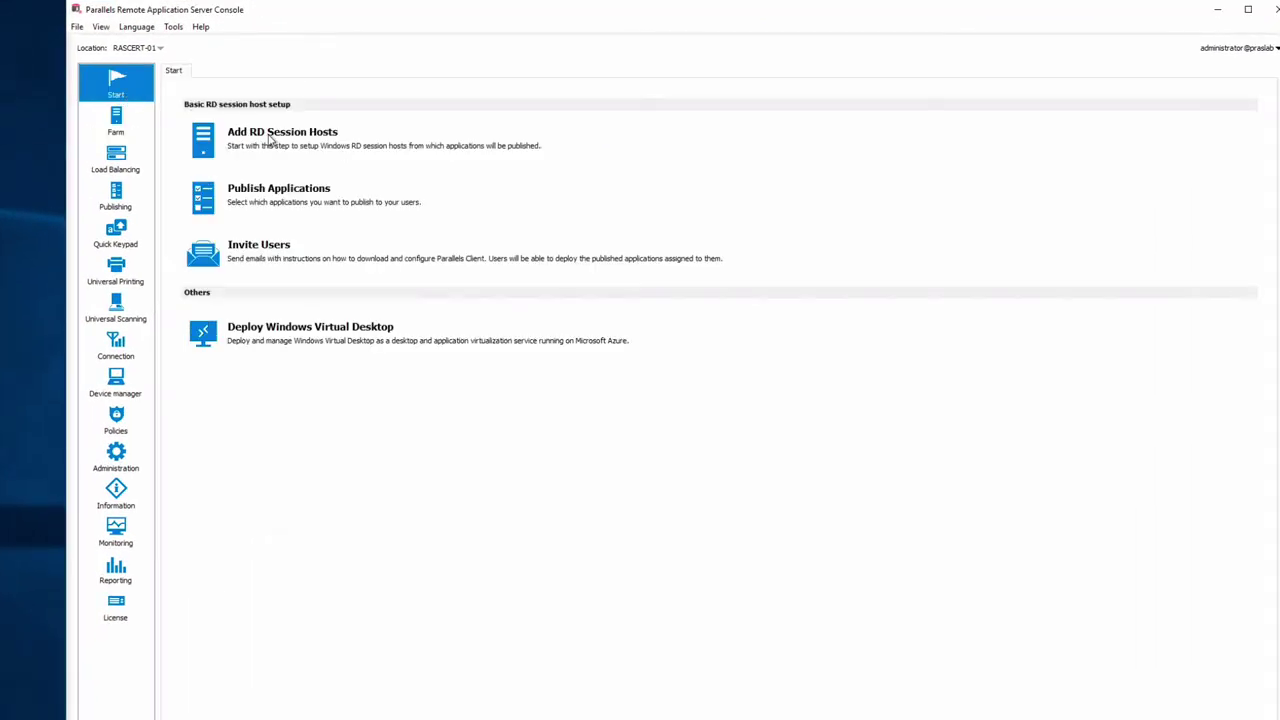
click(116, 124)
click(214, 96)
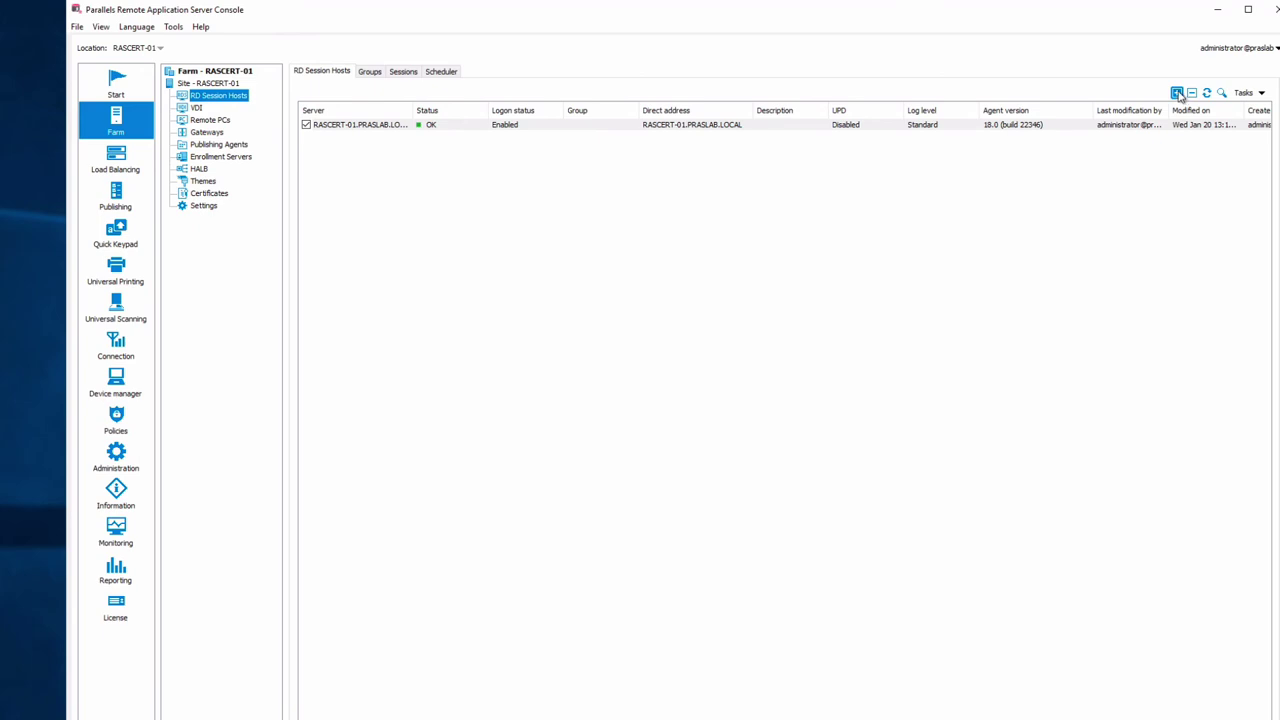
Step: Add host RASCERT-03 to the list of new RD Session Hosts and continue to installation options
click(1177, 93)
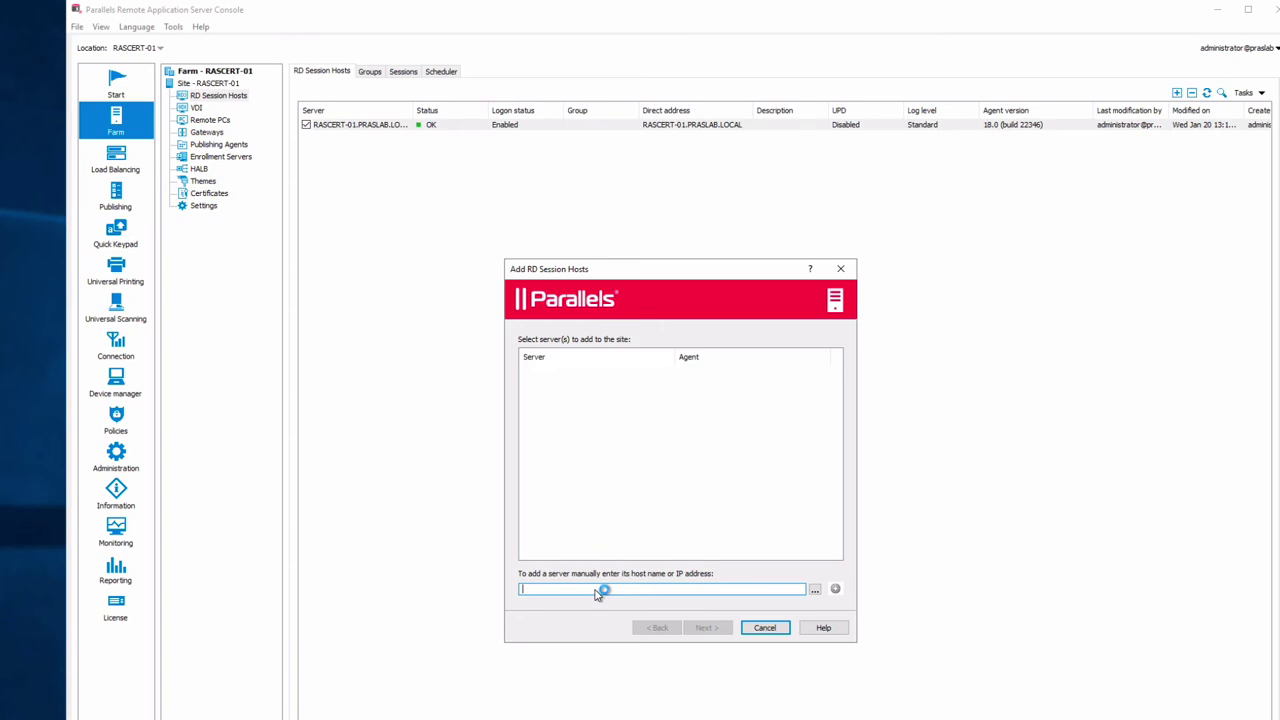
text(RASCE)
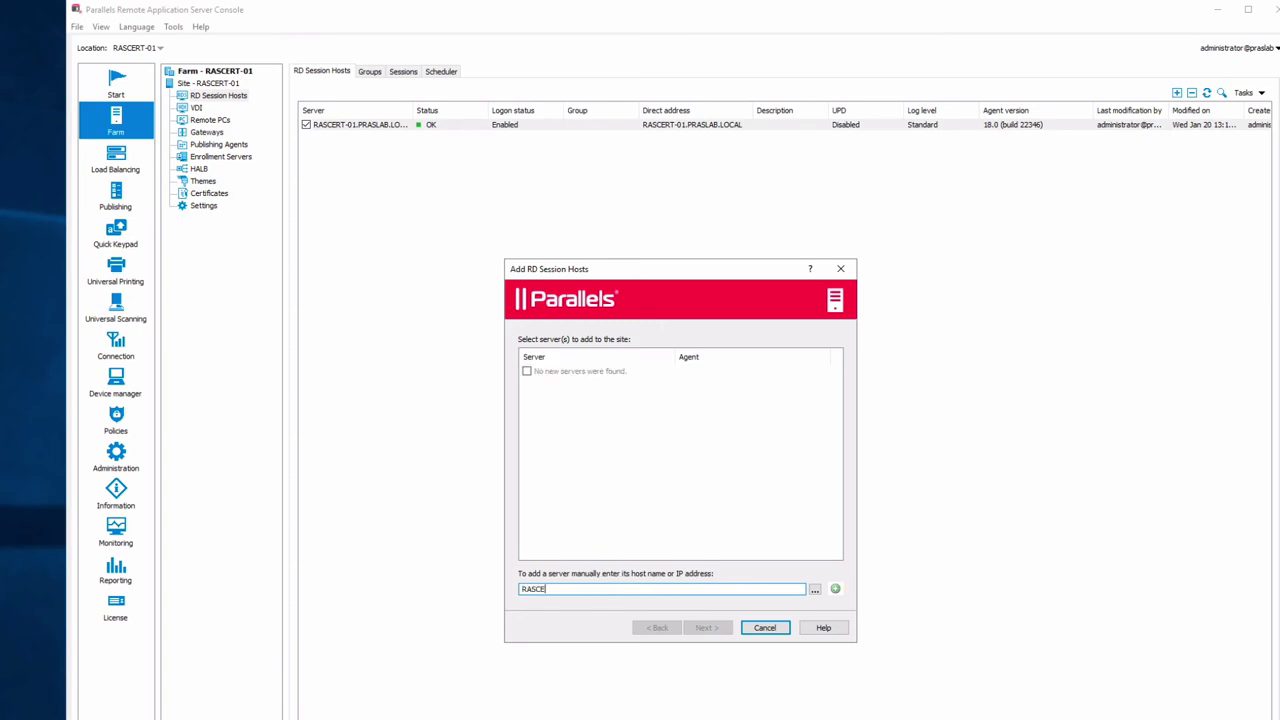
text(RT-03)
click(834, 590)
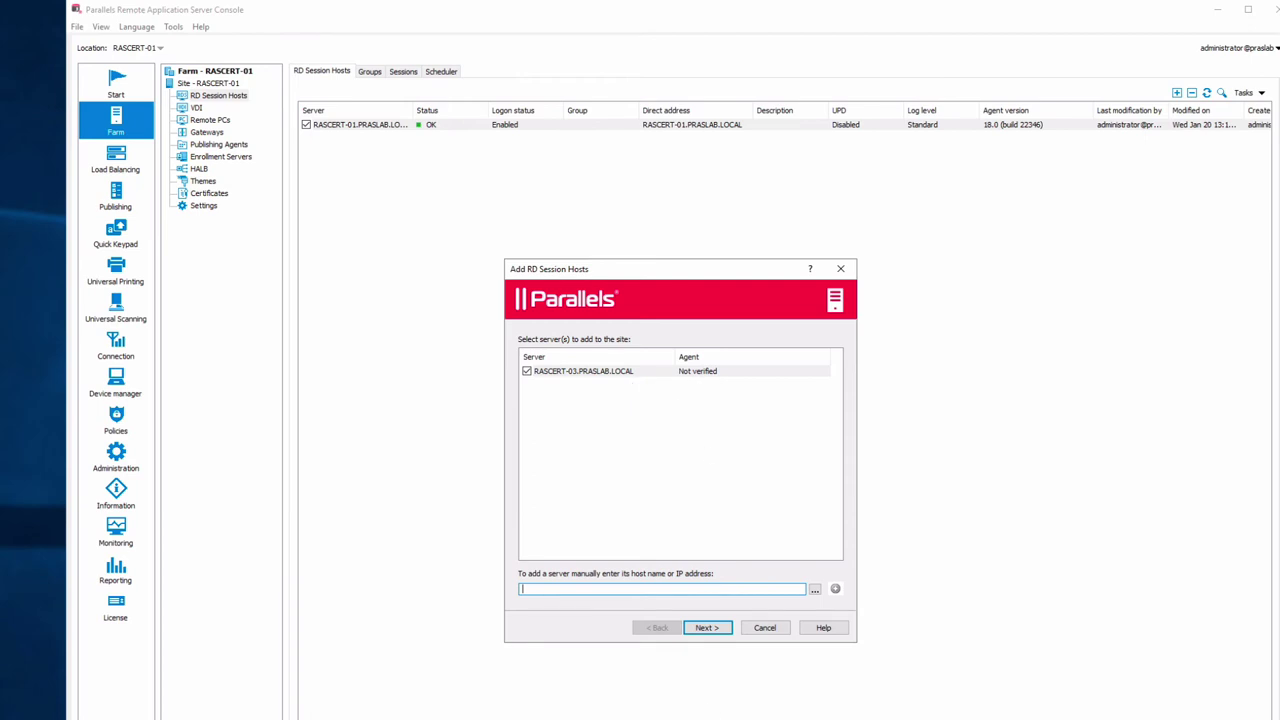
click(709, 631)
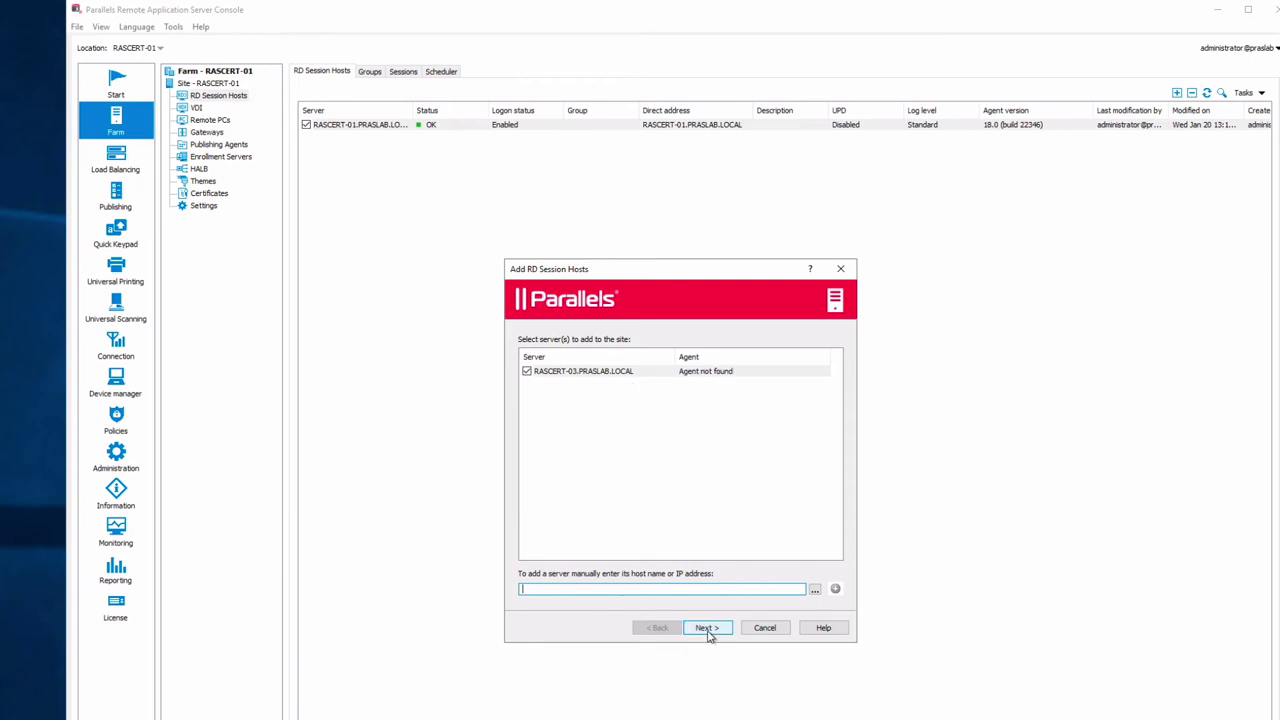
click(708, 633)
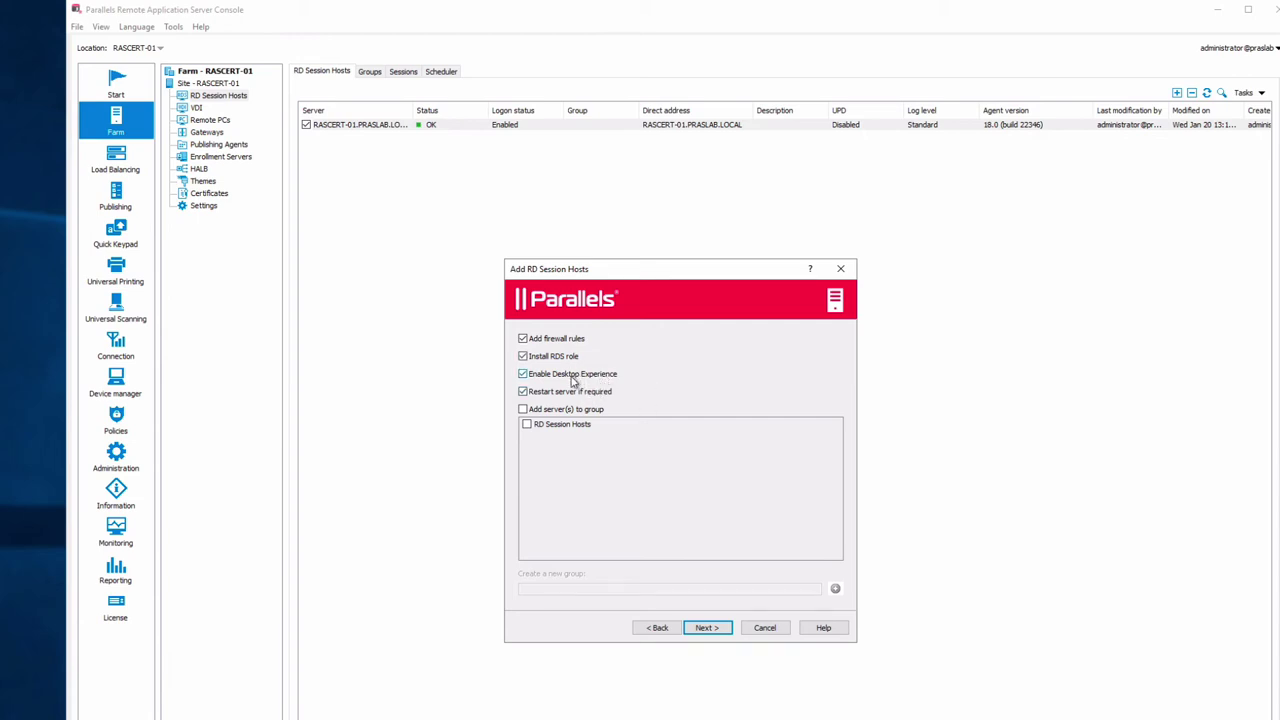
Step: Place RASCERT-03 in the RD Session Hosts group and keep Authenticated Users as remote desktop users
click(522, 409)
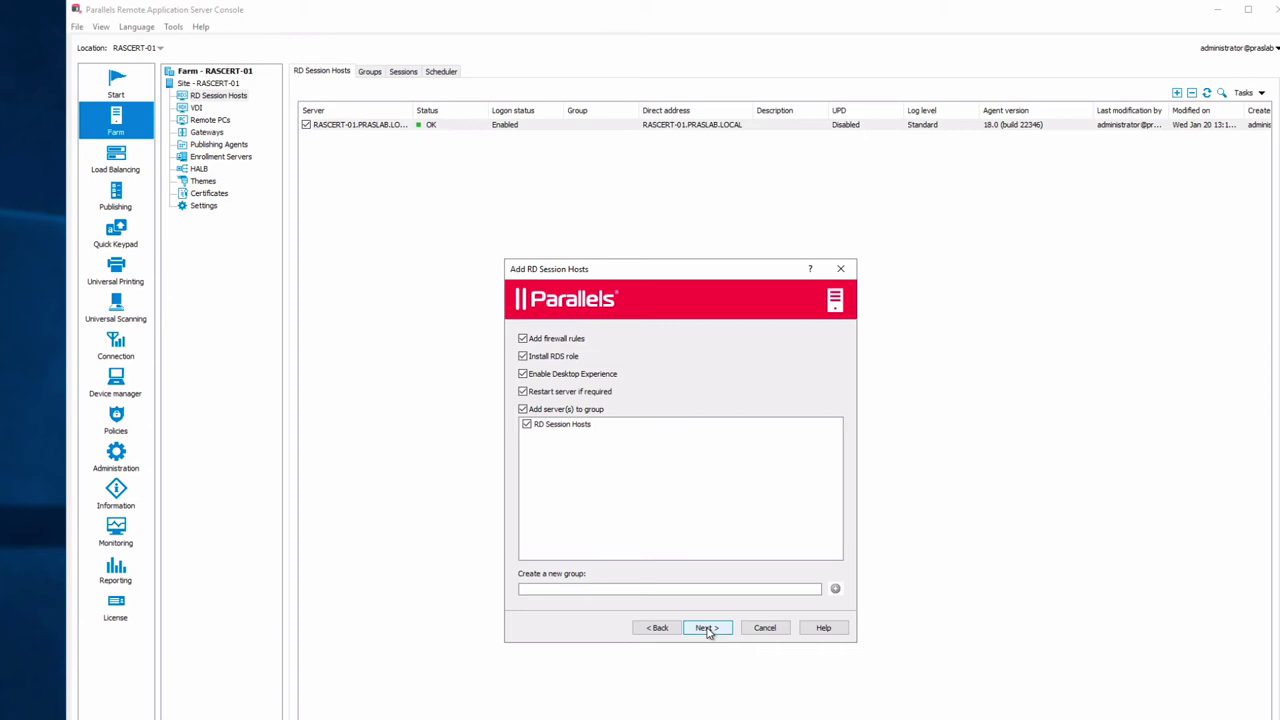
click(707, 628)
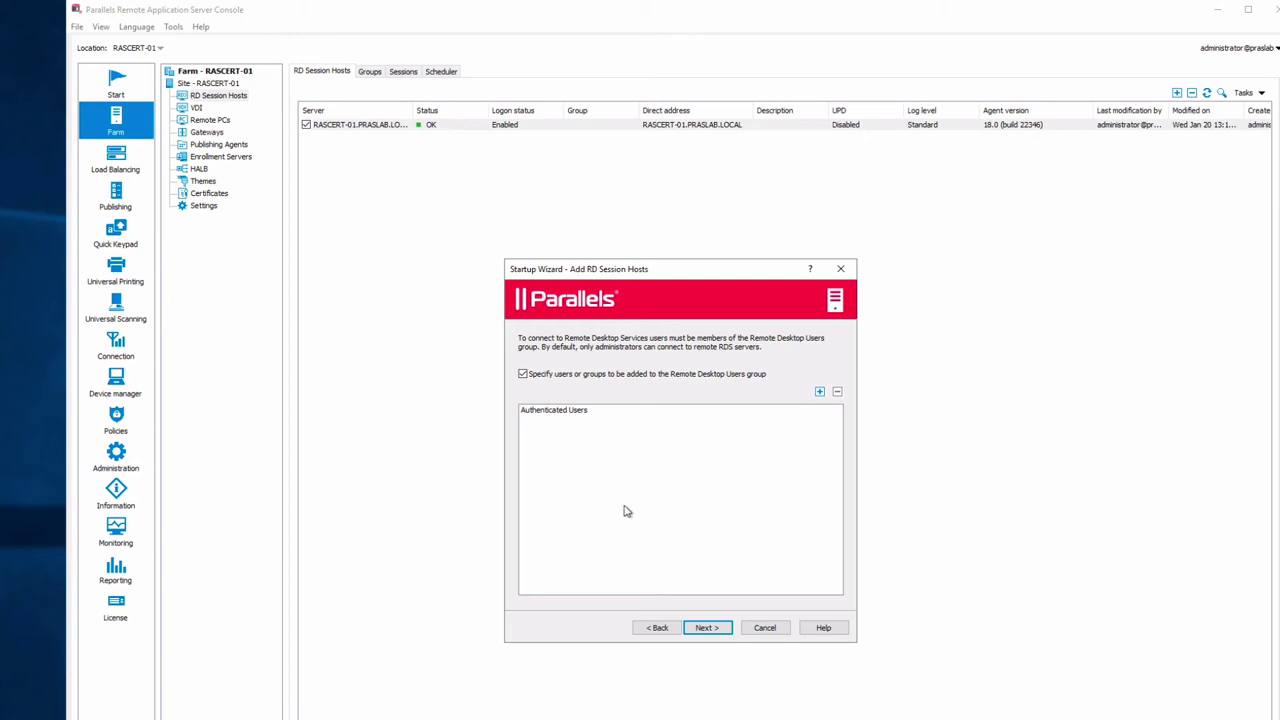
click(712, 630)
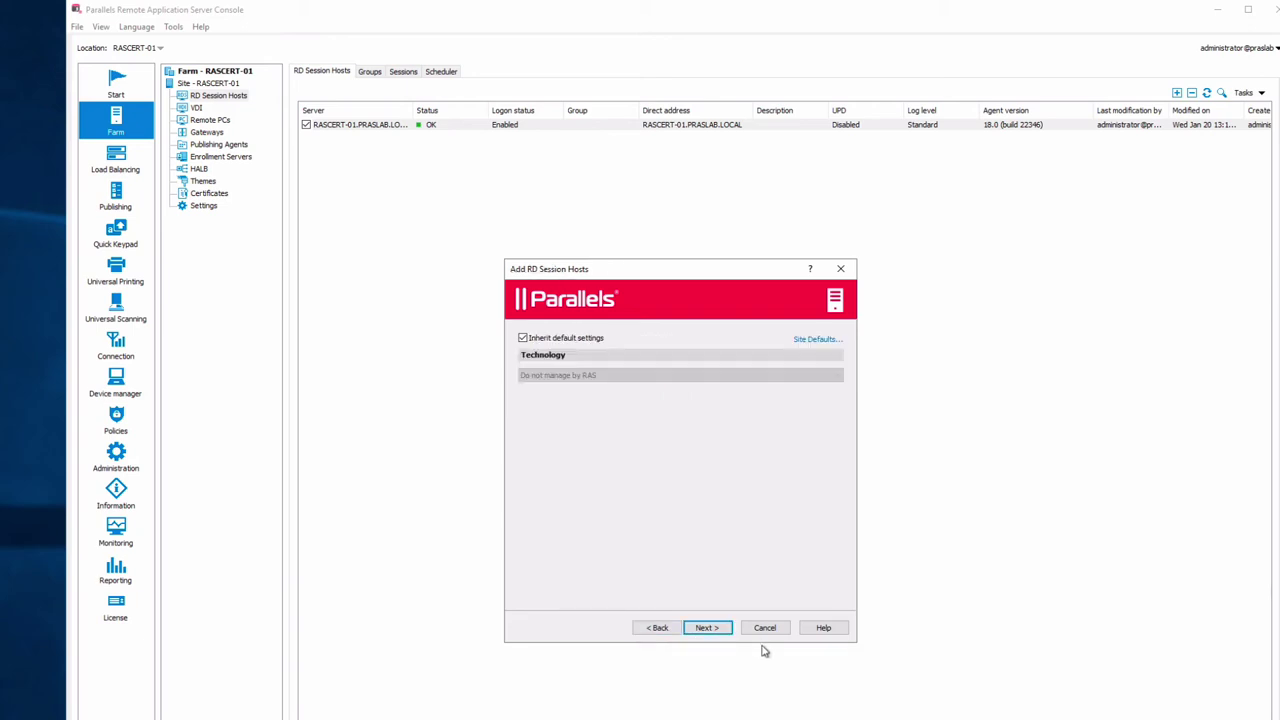
Step: Stop inheriting default profile settings and try FSLogix with SMB Location as the location type
click(553, 341)
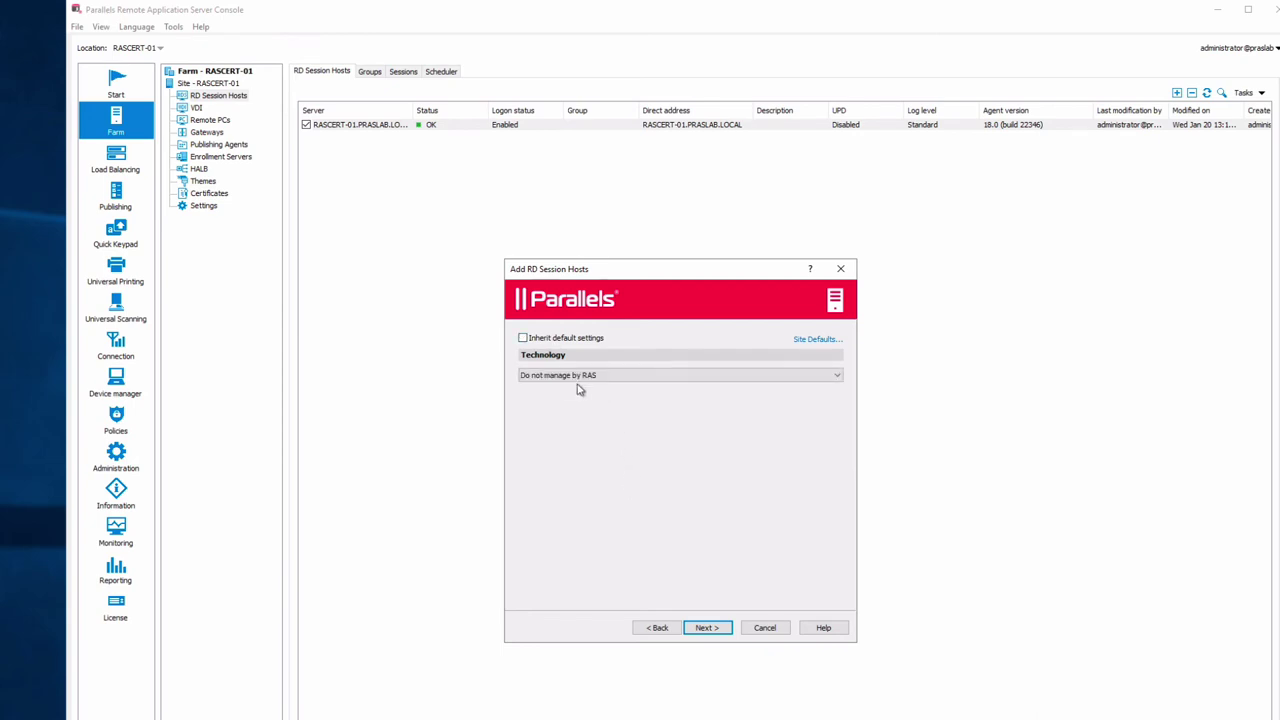
click(659, 378)
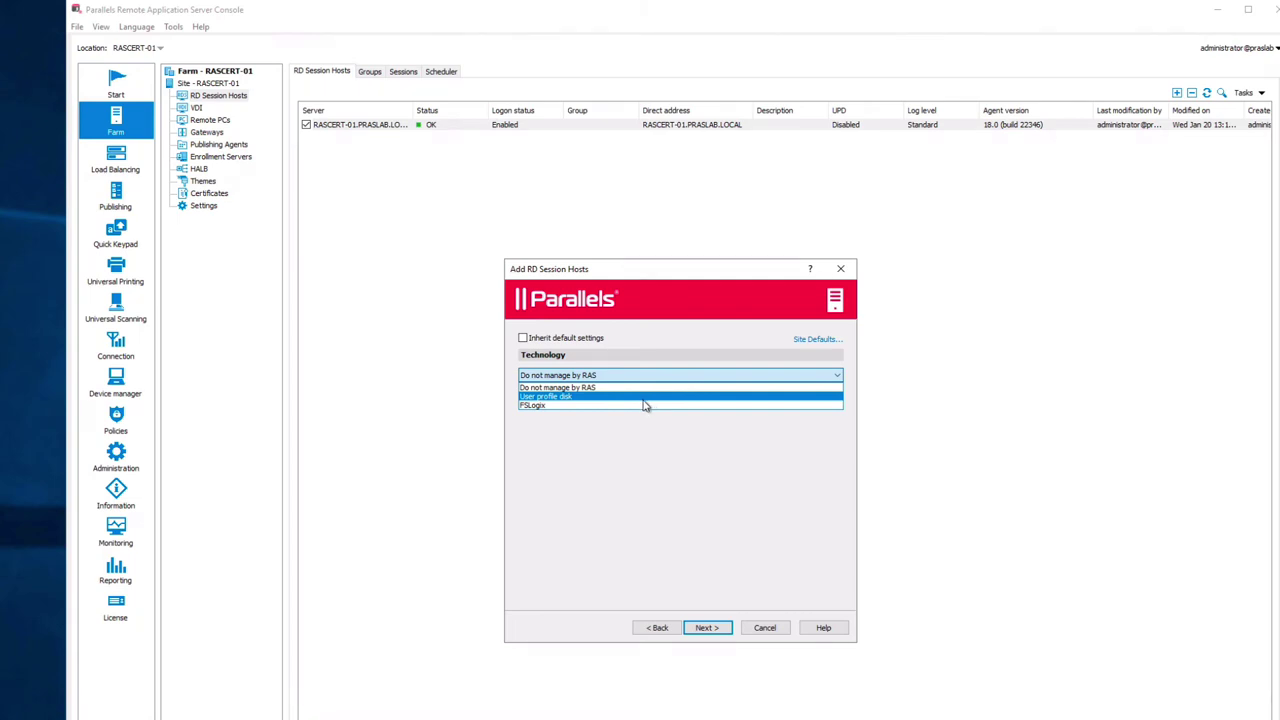
click(640, 406)
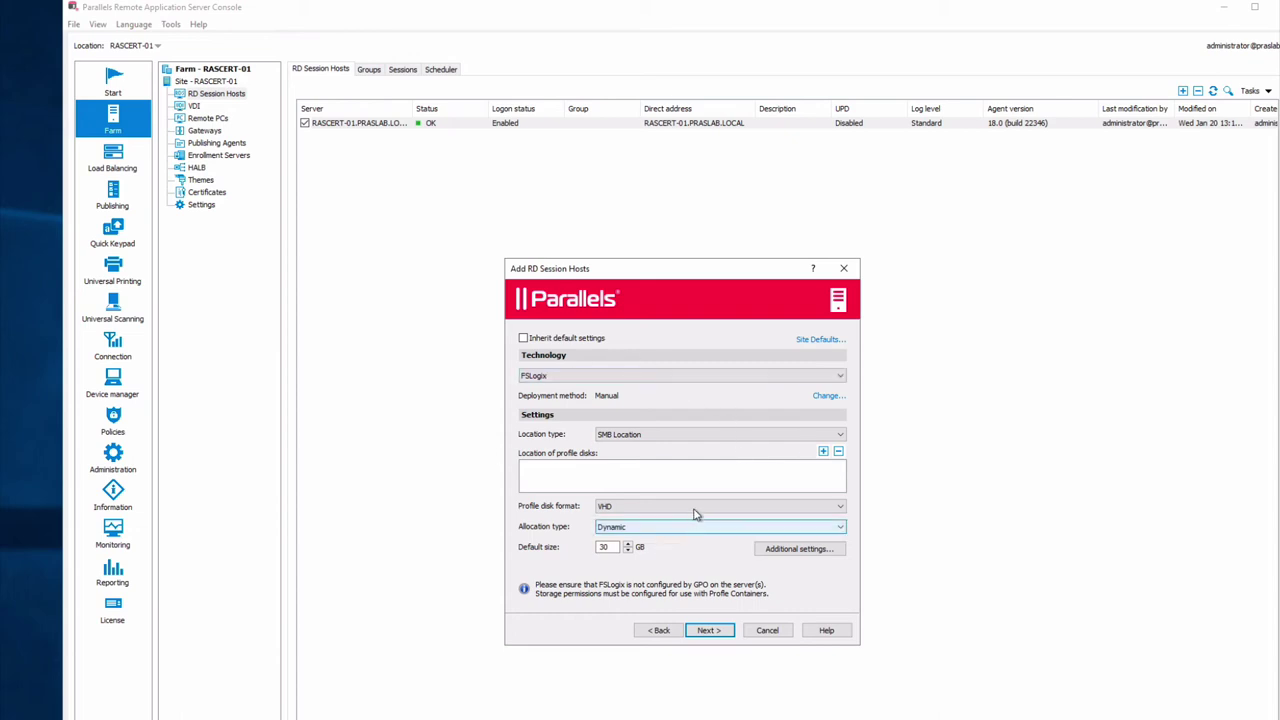
click(773, 437)
click(773, 437)
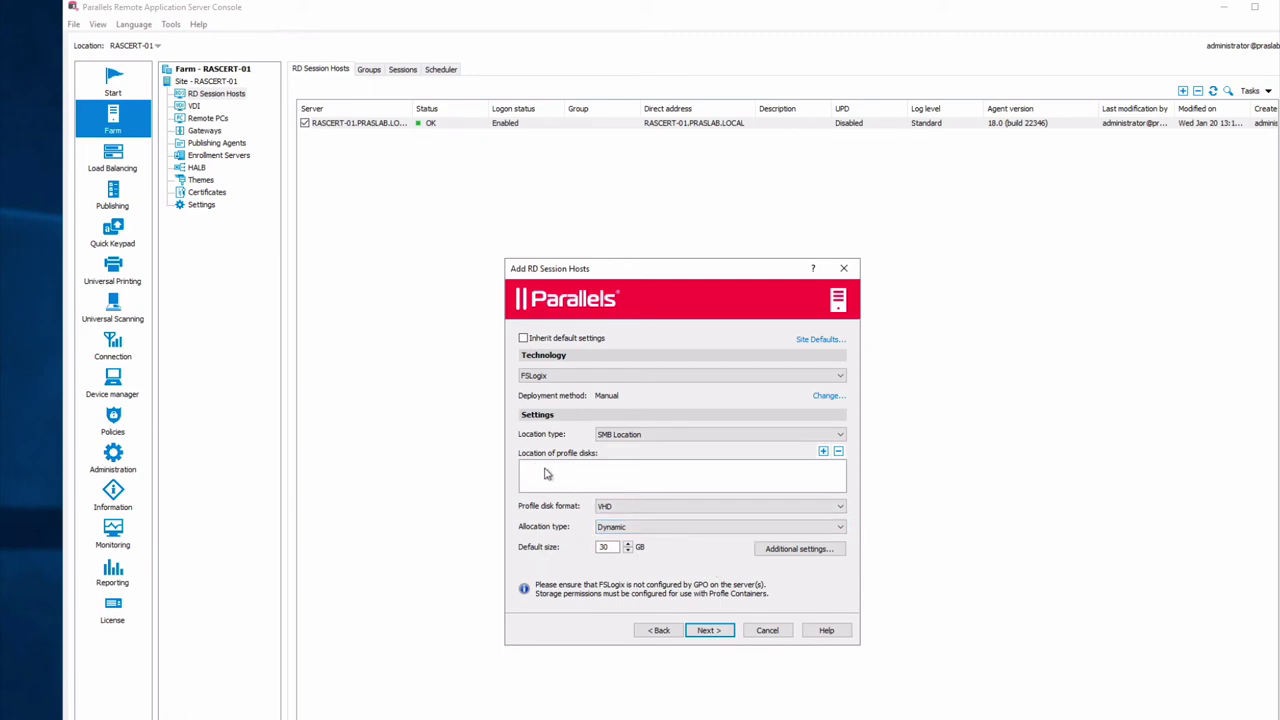
Step: Close FSLogix advanced settings unchanged and set Technology back to Do not manage by RAS
click(800, 551)
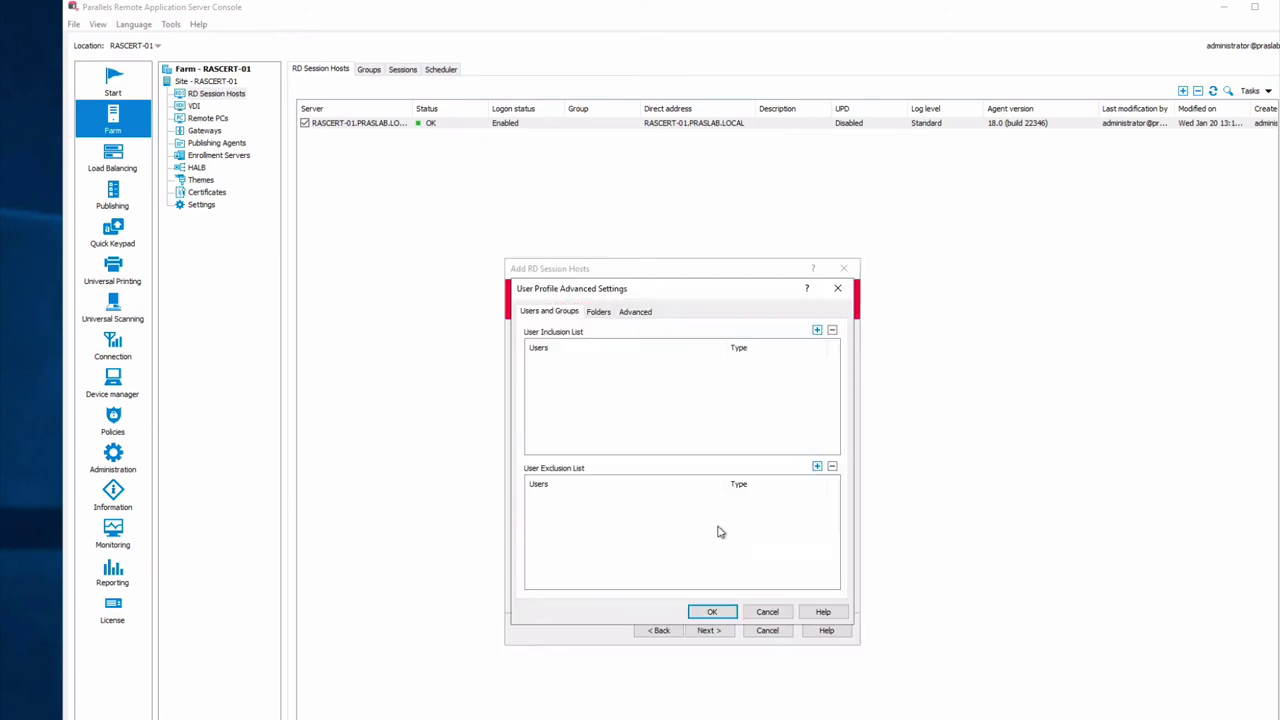
click(767, 611)
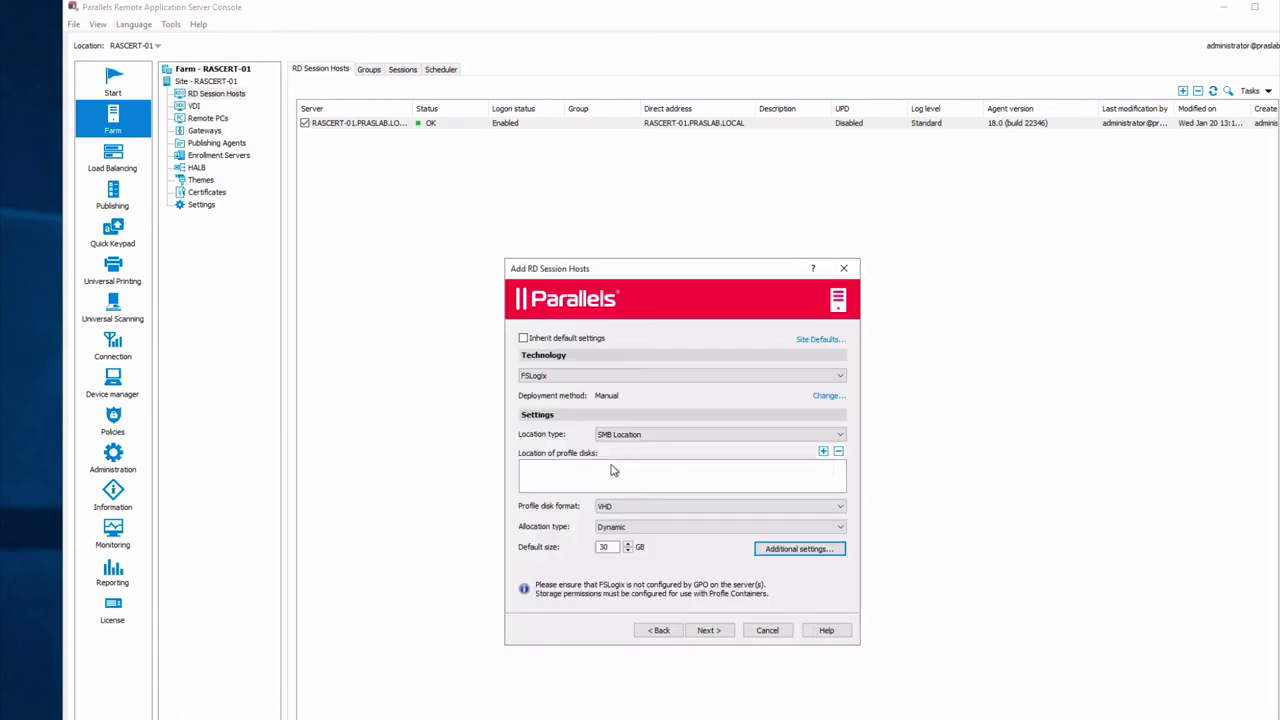
click(562, 376)
click(560, 389)
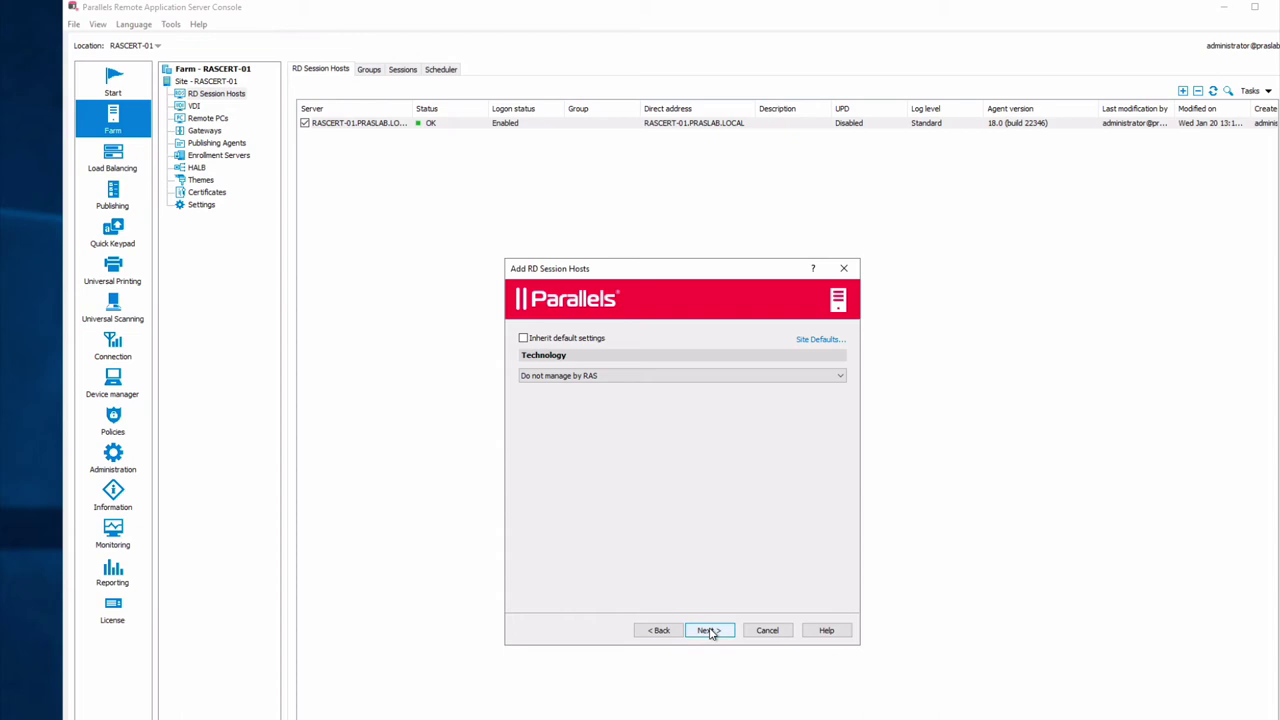
Step: On the Optimization page, toggle Enable optimization and try manual optimization categories
click(709, 630)
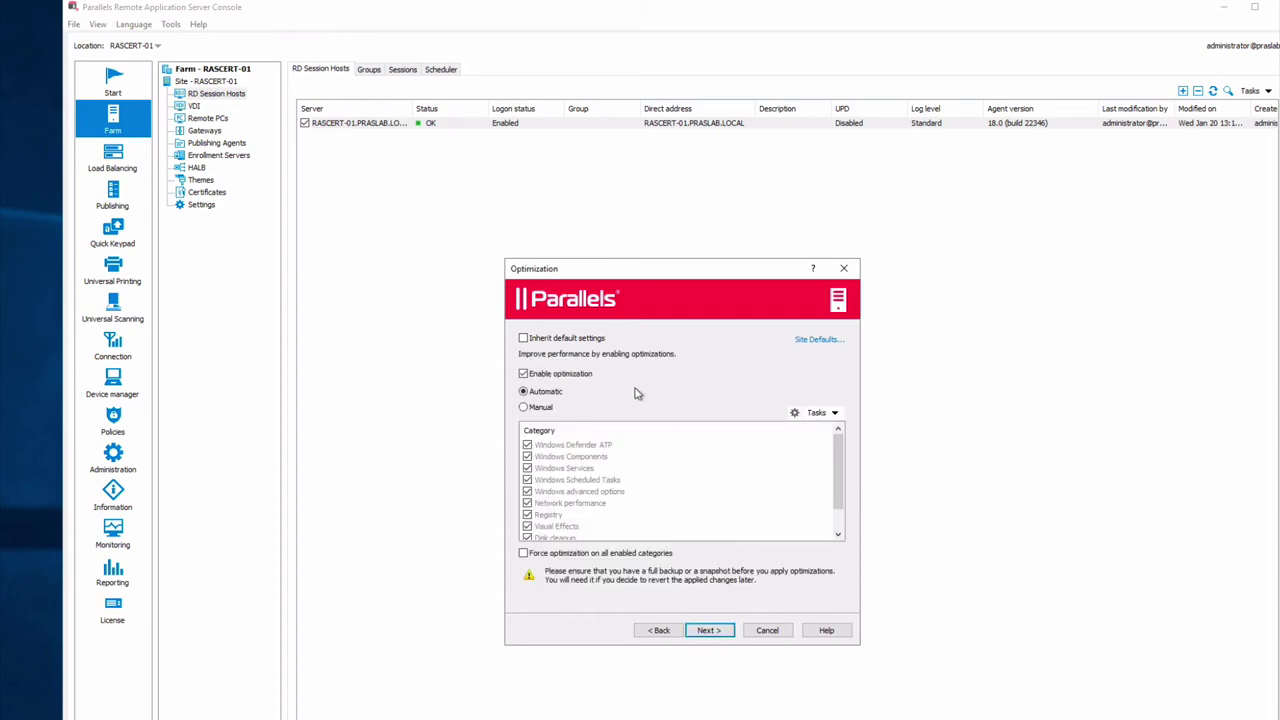
click(553, 376)
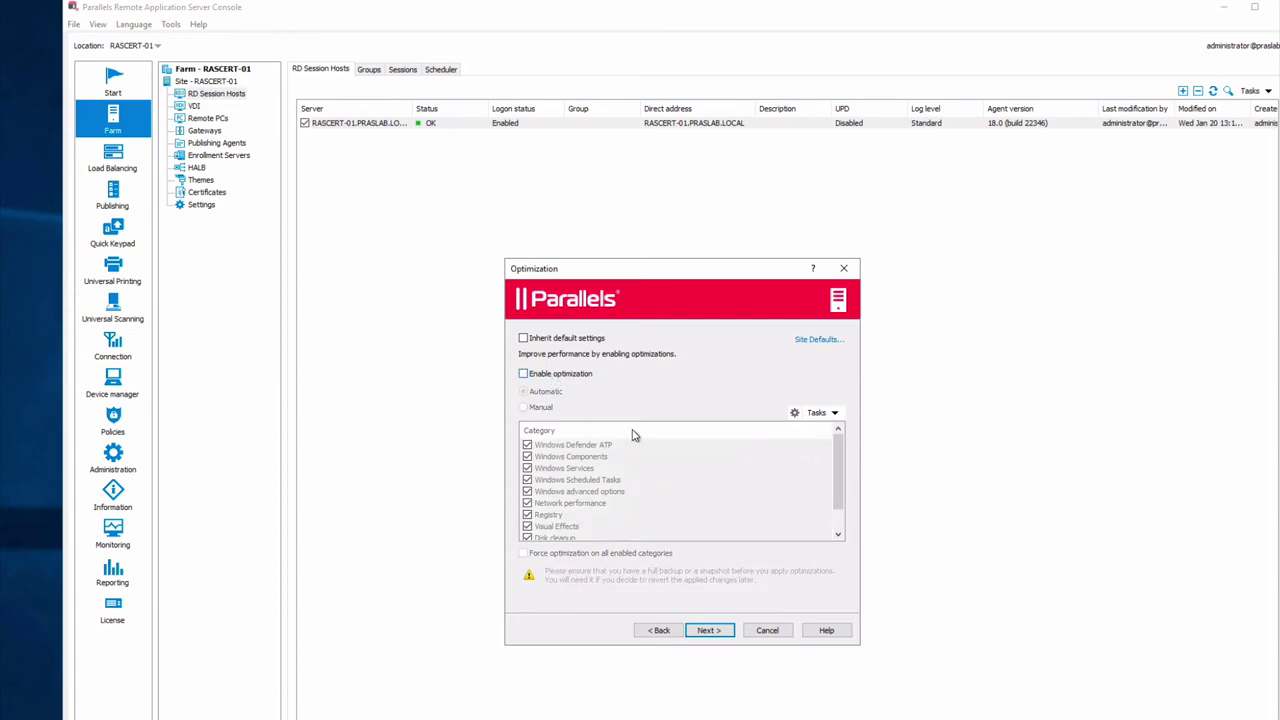
click(524, 374)
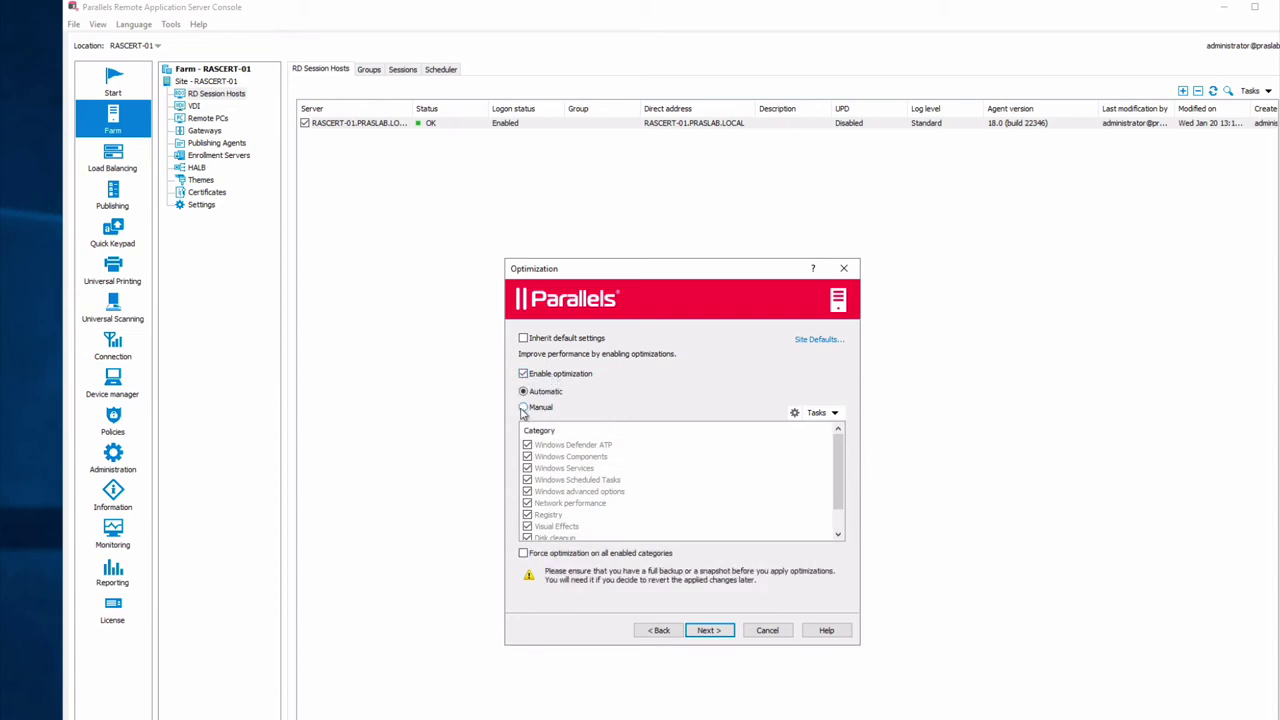
click(523, 408)
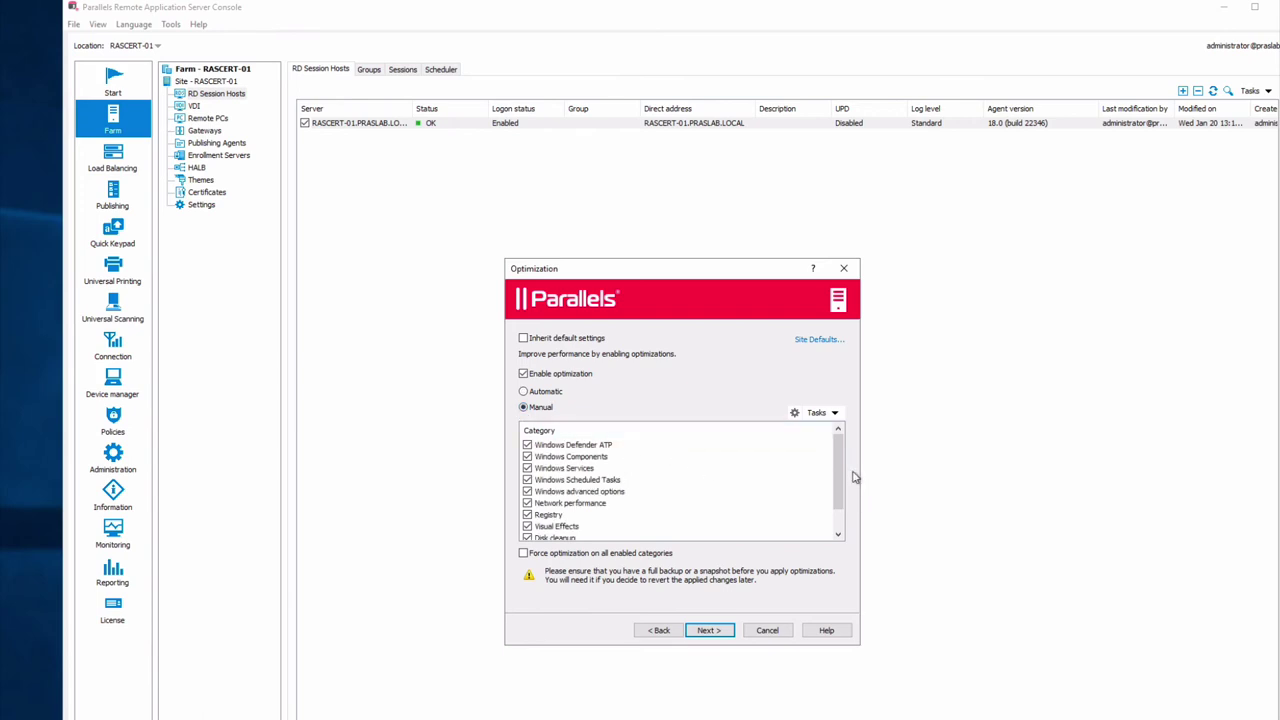
scroll(840, 490, down, 1)
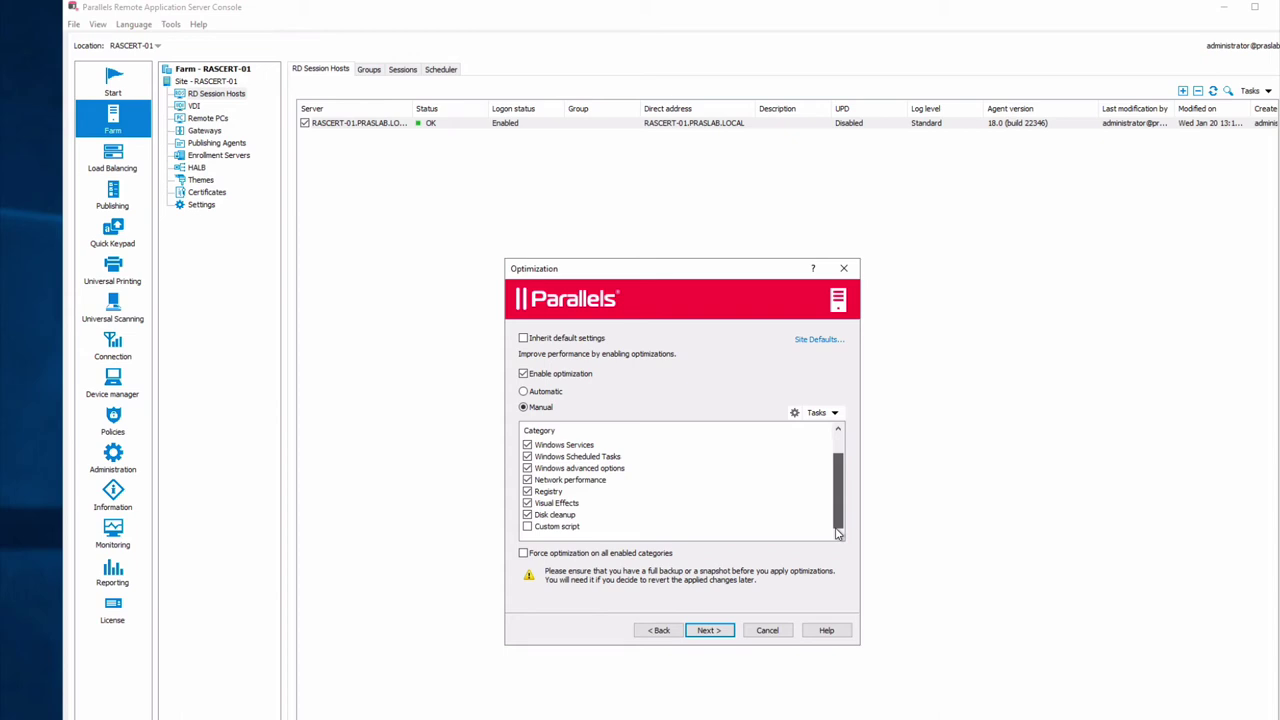
click(838, 440)
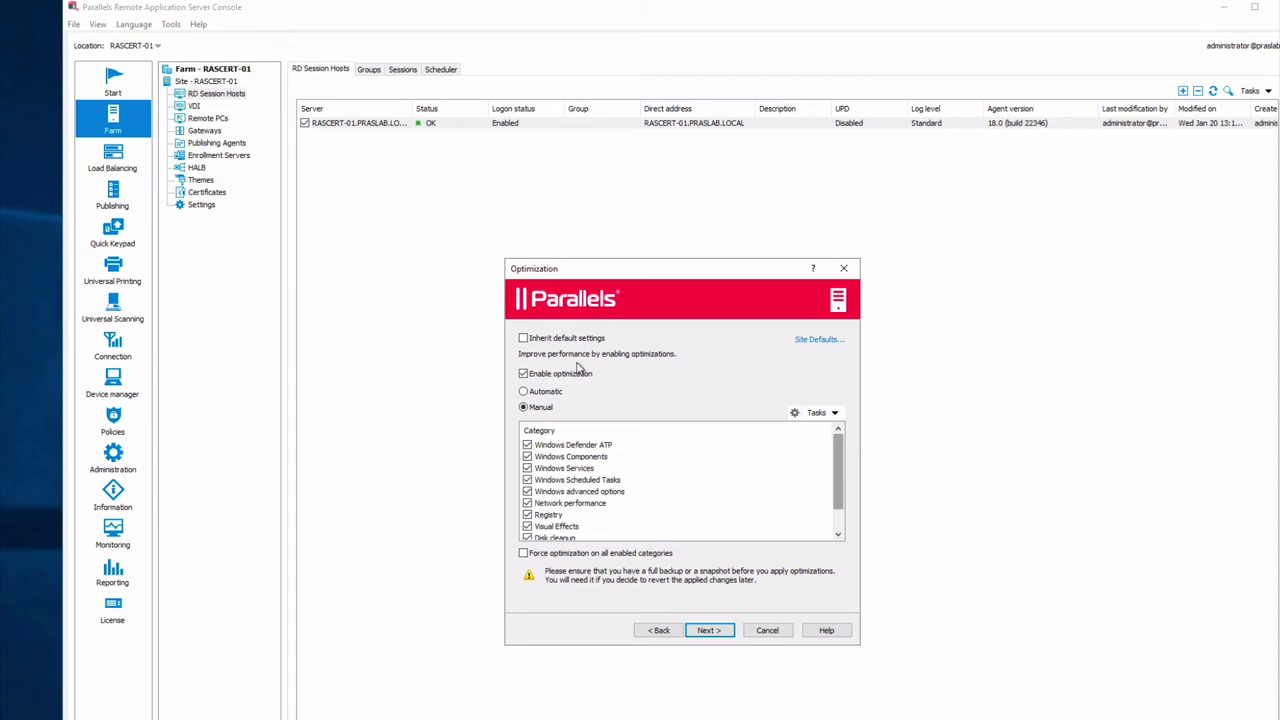
Step: Return optimization to inheriting the site's default settings and proceed to the summary
click(524, 392)
click(523, 373)
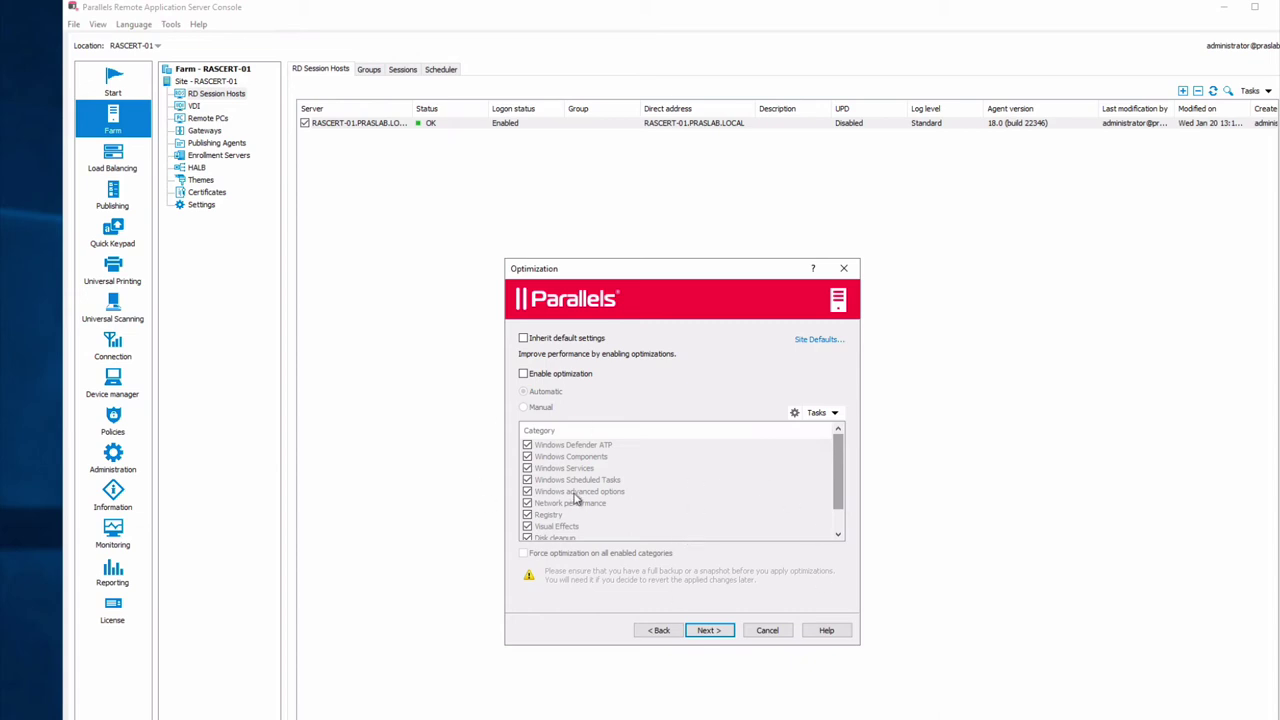
click(523, 338)
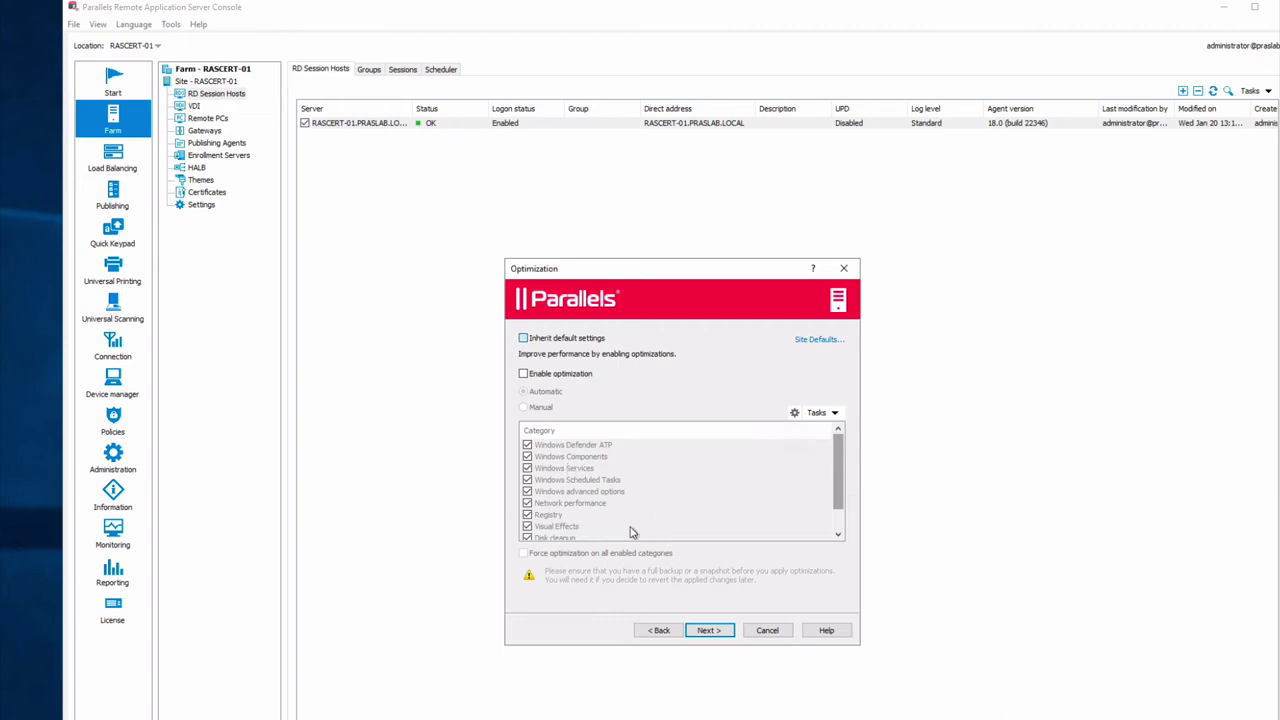
click(709, 631)
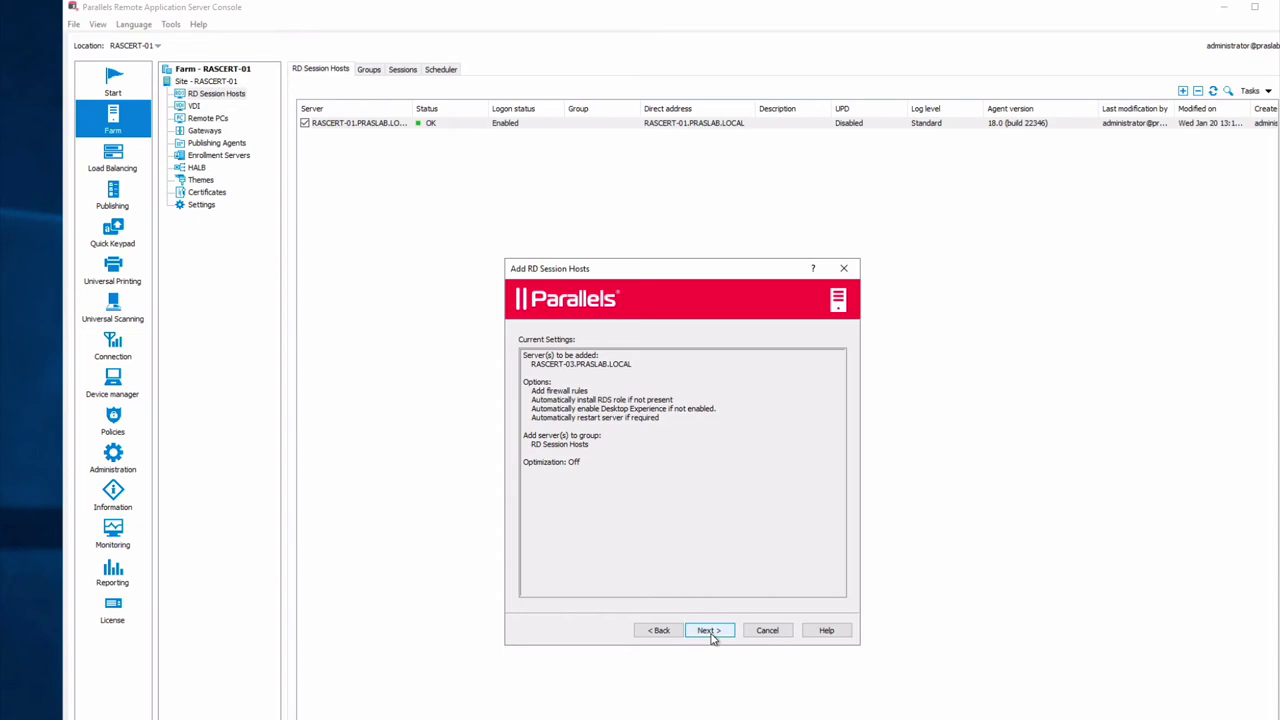
Step: Start the RAS RD Session Host Agent installation on RASCERT-03 from the summary page
click(710, 631)
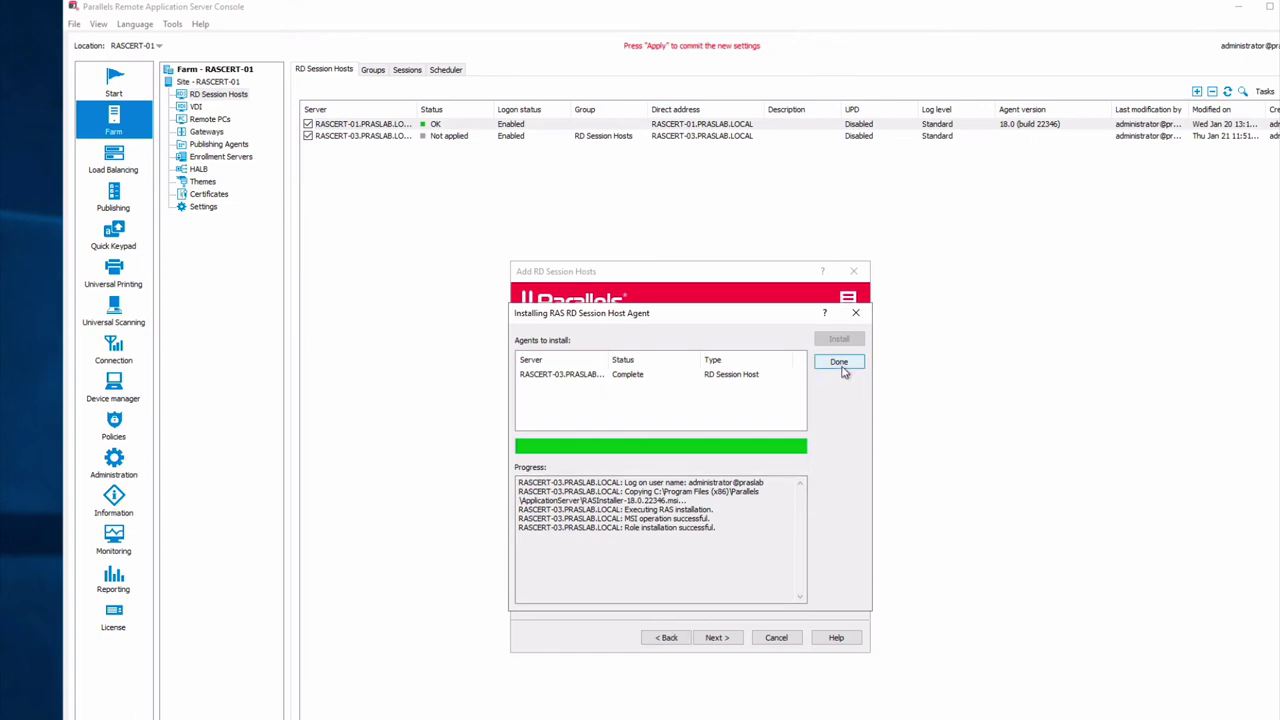
Step: Finish the wizard, apply and refresh, then view the Site - RASCERT-01 overview
click(840, 362)
click(719, 639)
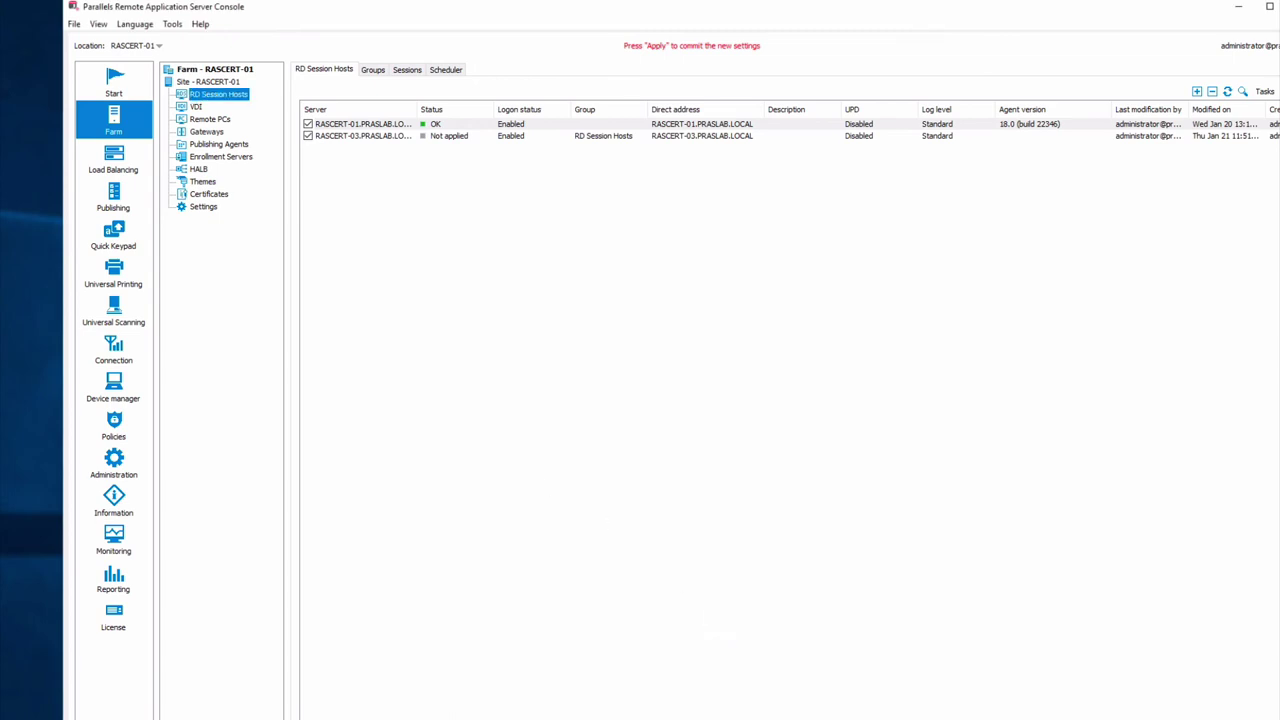
click(790, 715)
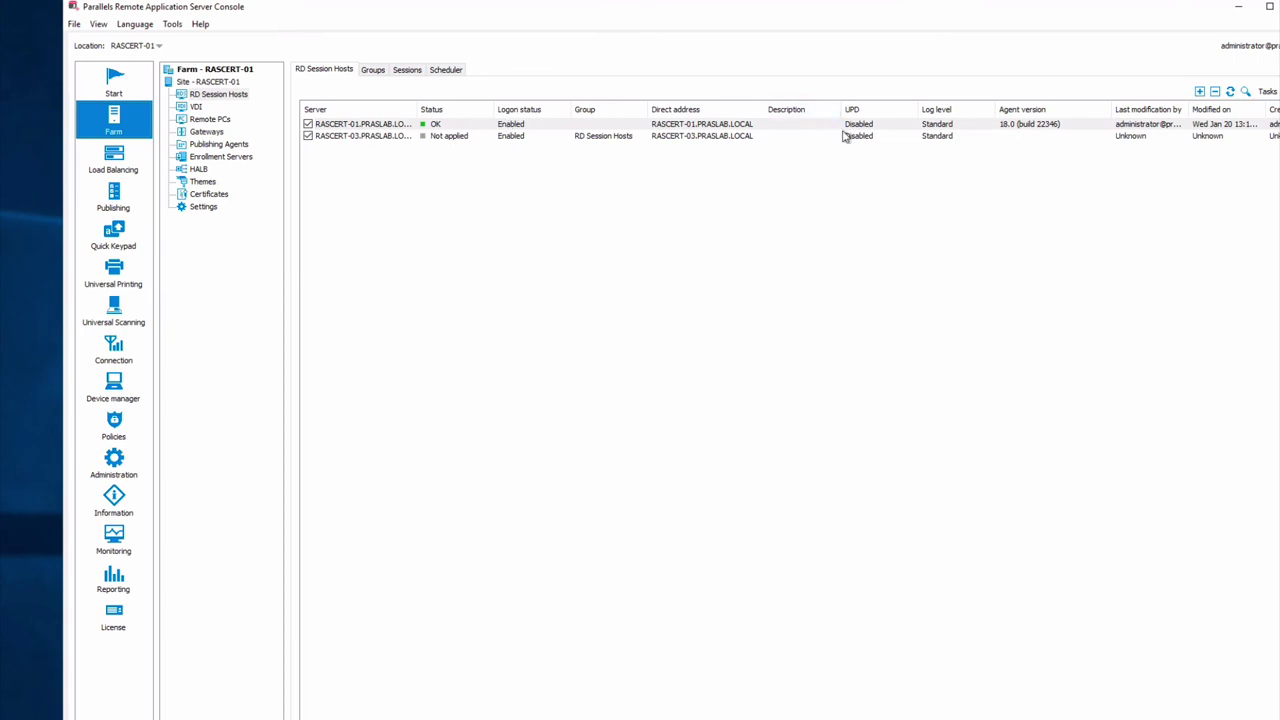
click(1231, 91)
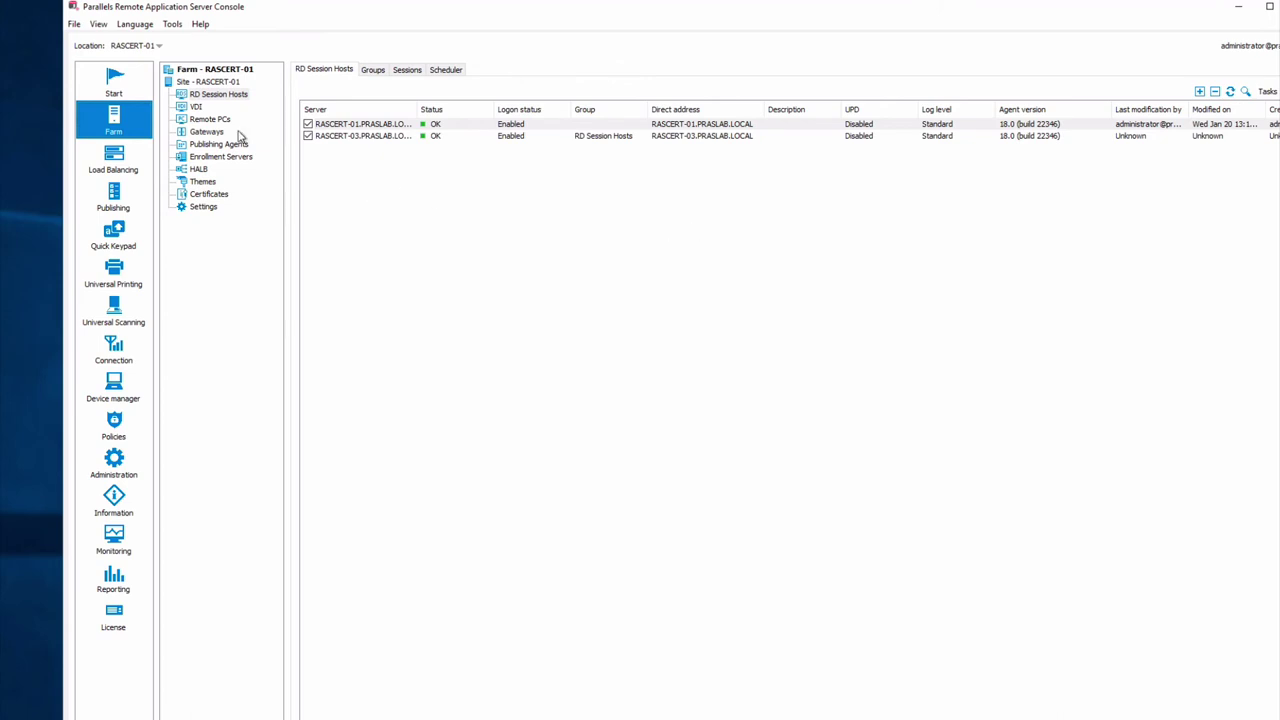
click(201, 84)
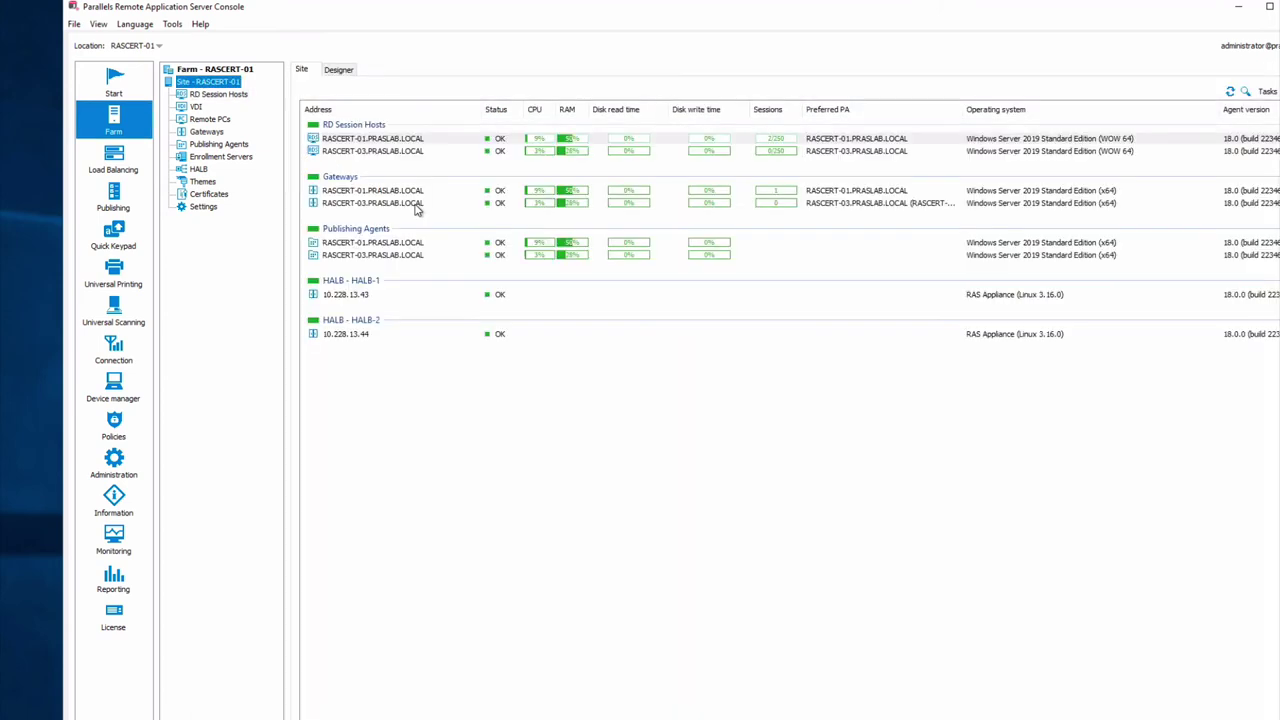
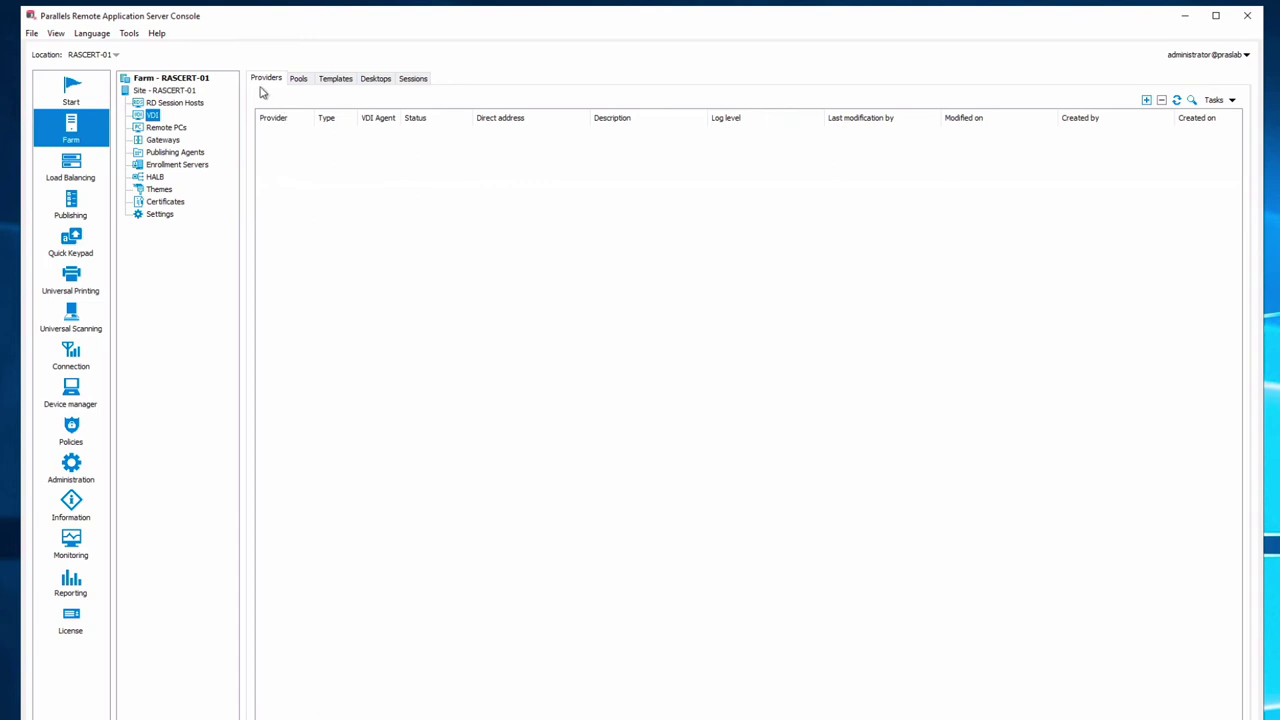
Step: Start adding a VDI provider and preview the Microsoft Azure cloud provider option
click(1146, 100)
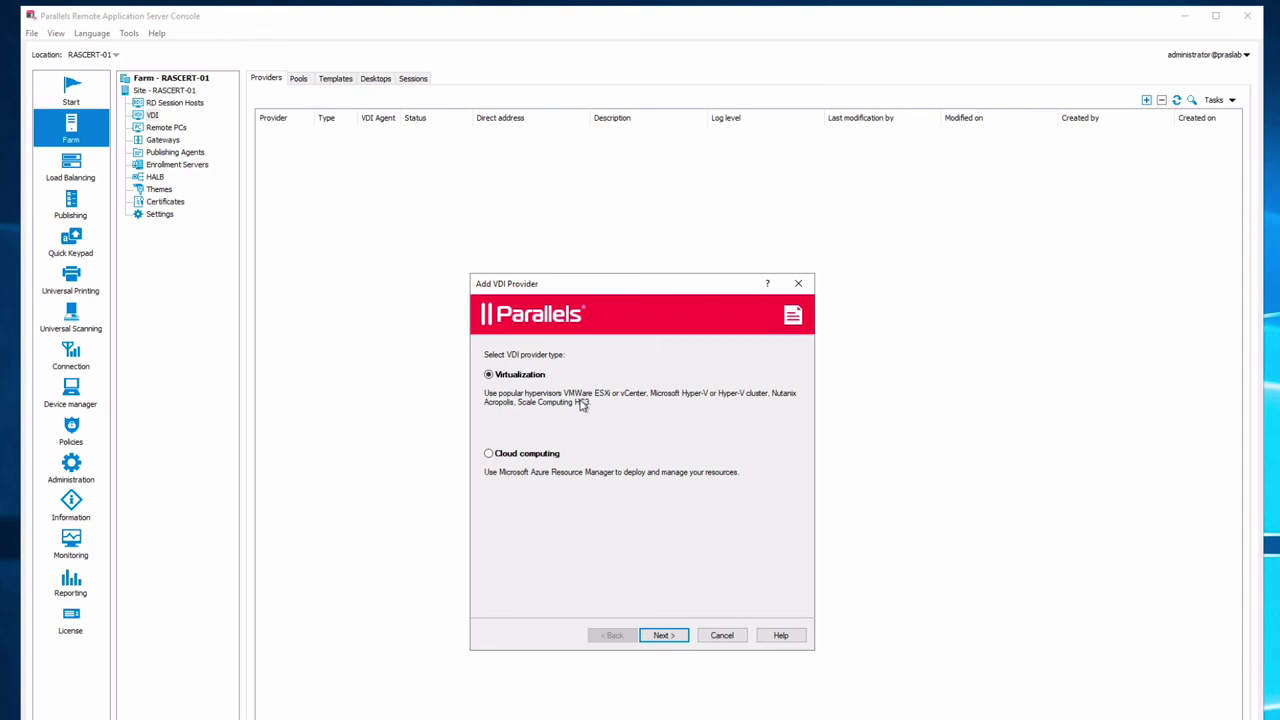
click(521, 458)
click(664, 636)
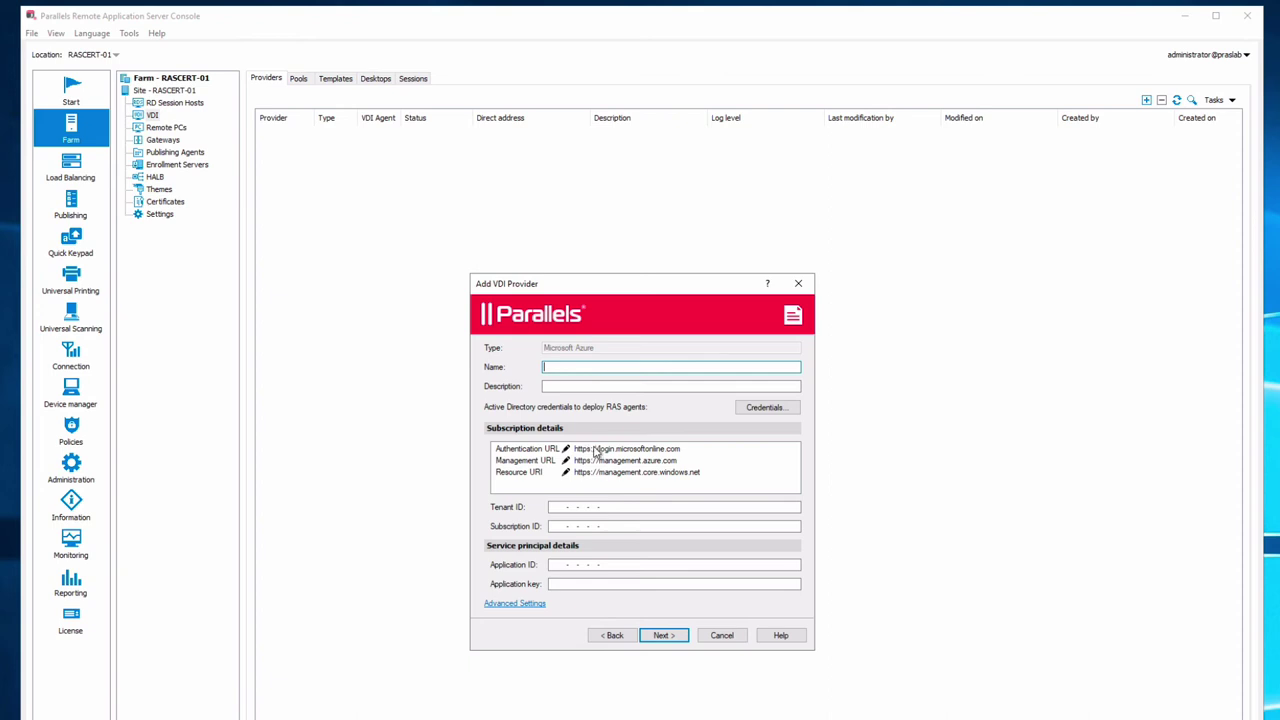
click(614, 636)
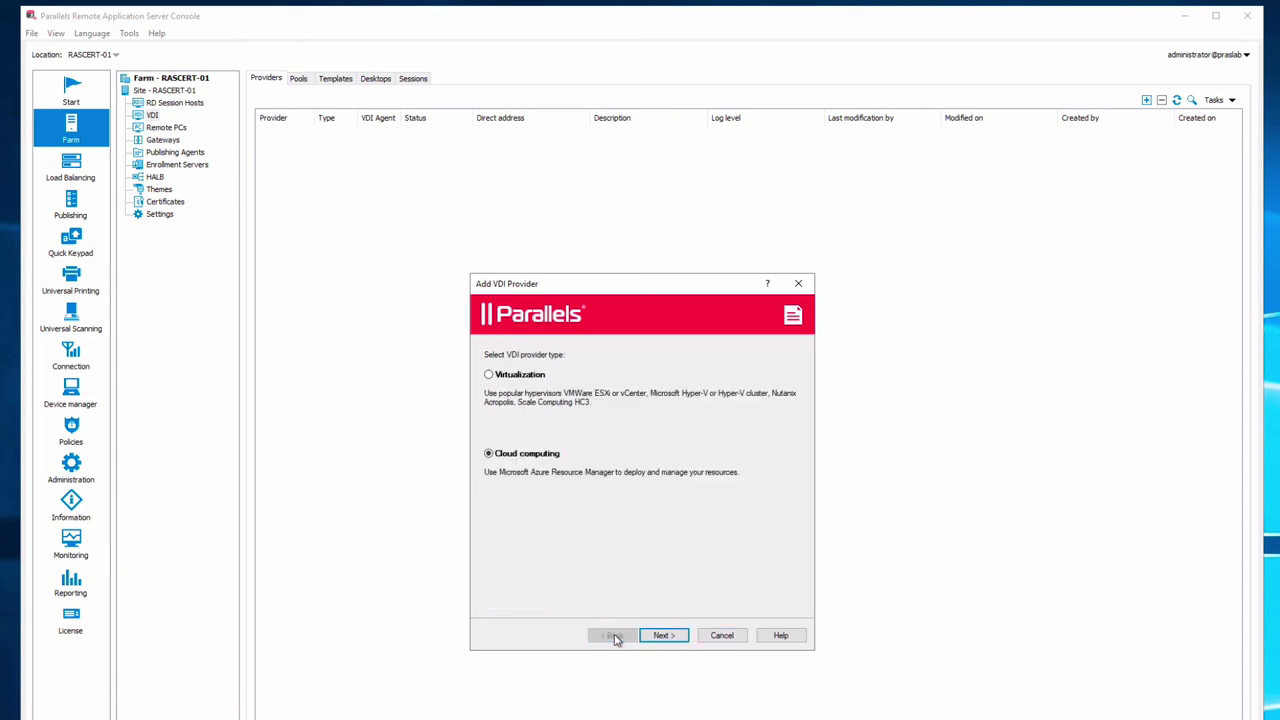
Step: Review the supported hypervisor types, then abandon the new VDI provider wizard
click(490, 376)
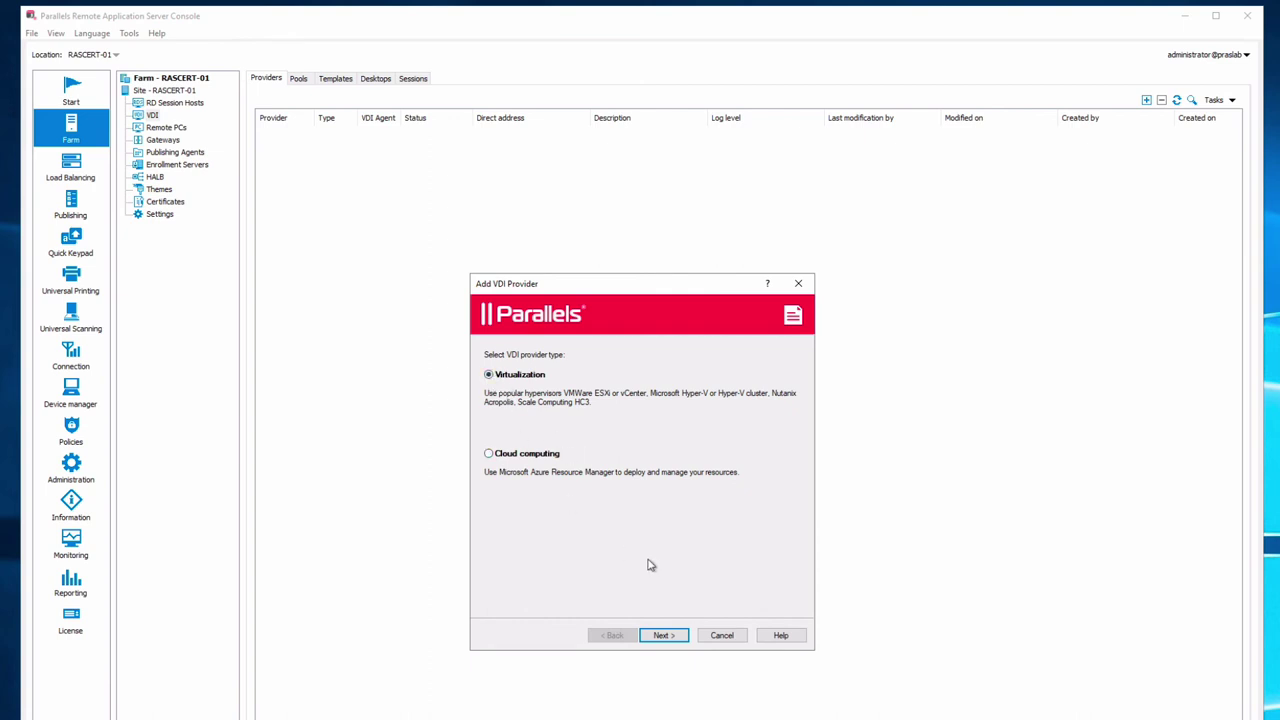
click(665, 636)
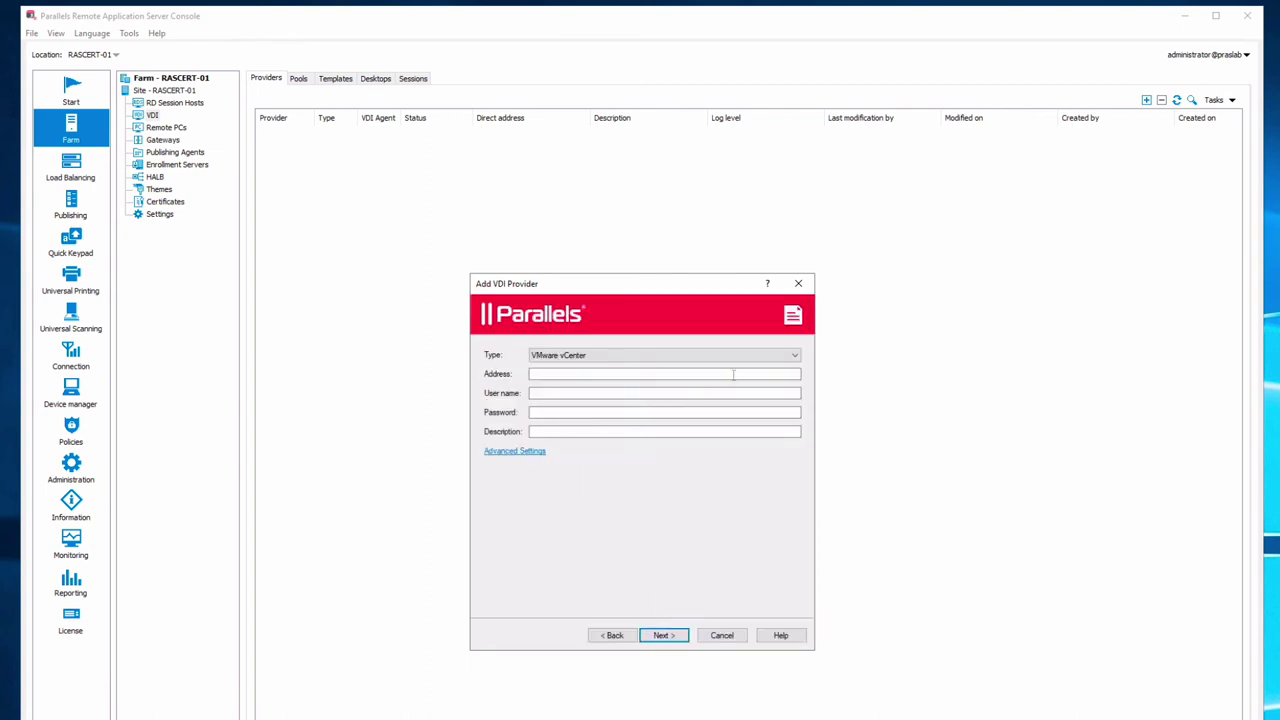
click(797, 361)
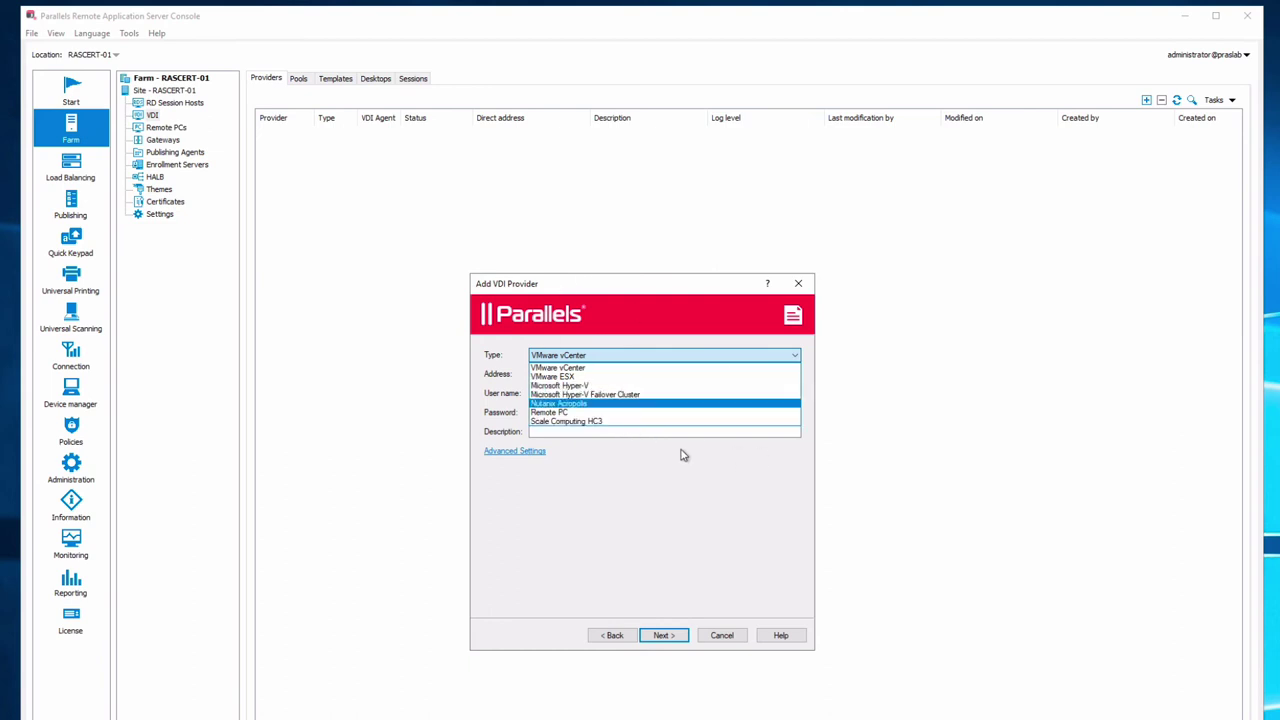
click(723, 637)
click(725, 635)
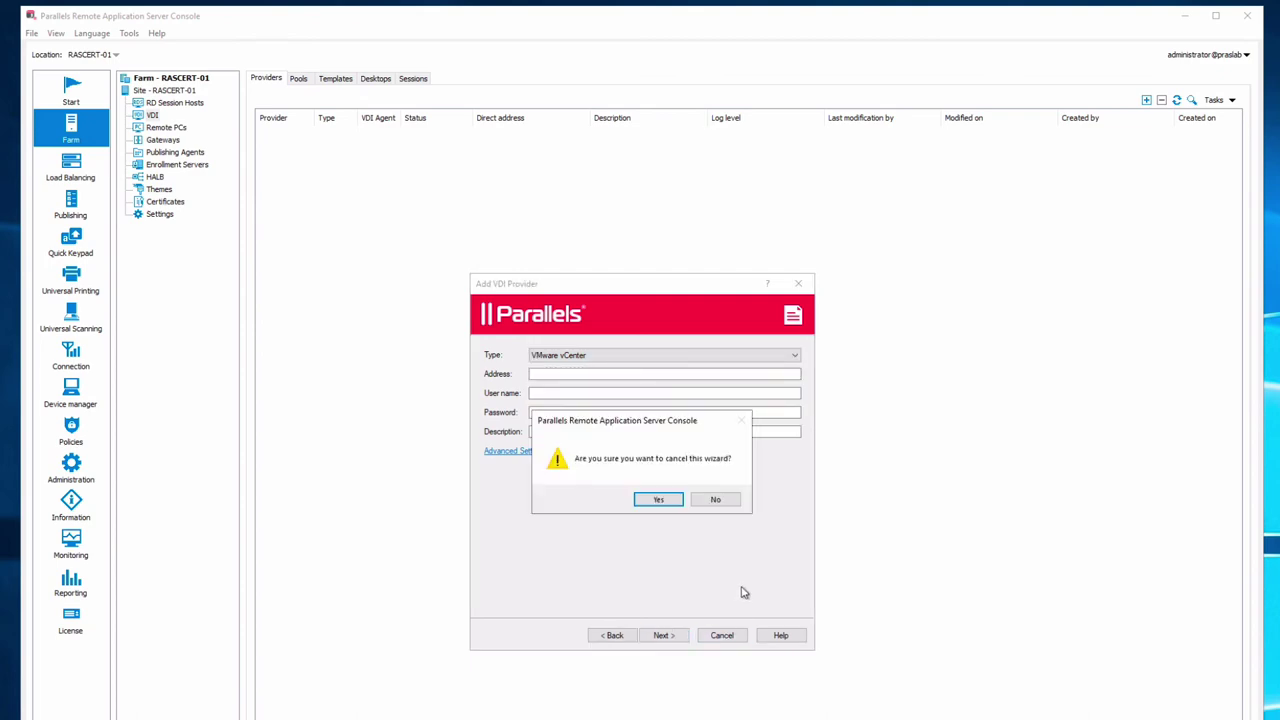
click(657, 499)
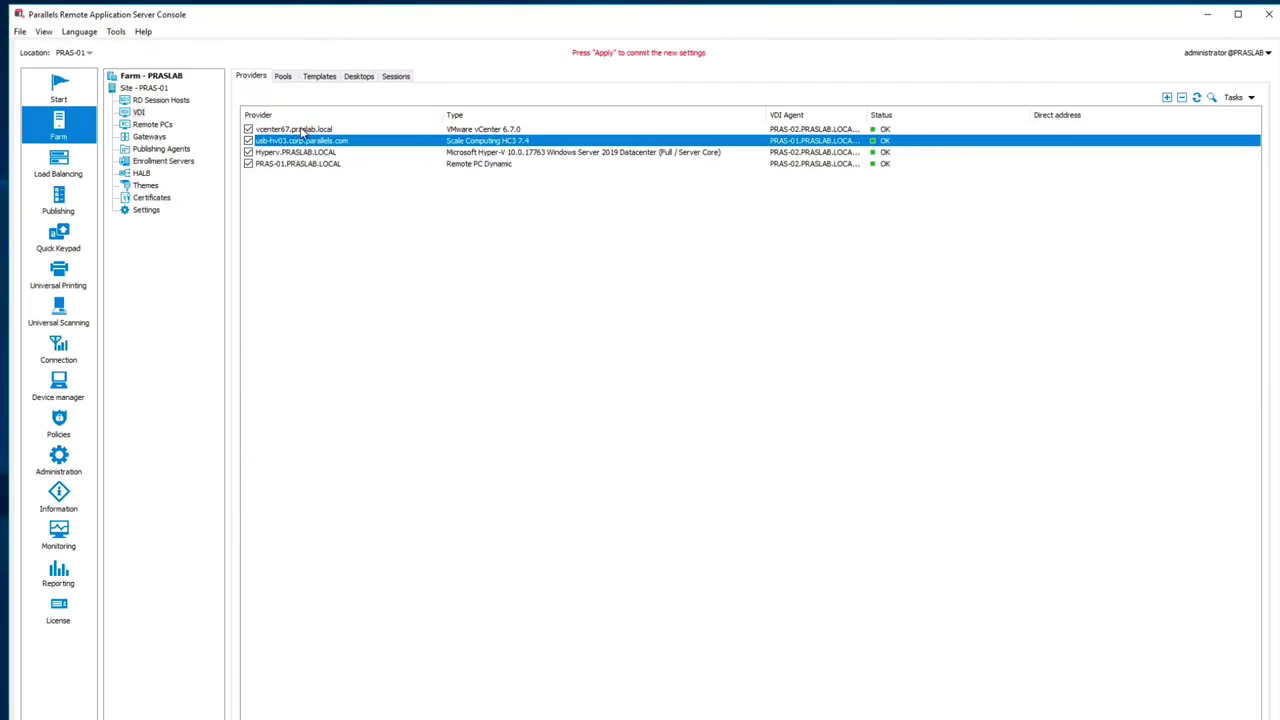
Step: Select the vcenter67, usb-hv03, Hyperv and PRAS-01 provider entries in turn
click(305, 131)
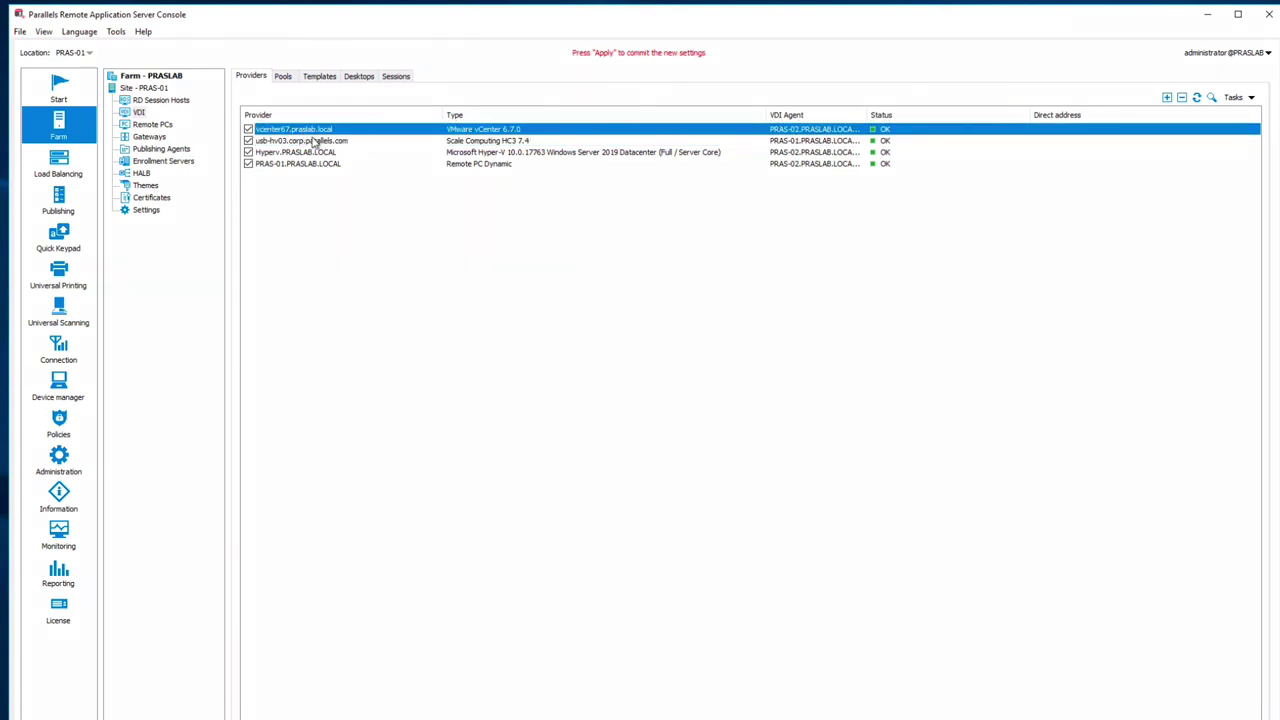
click(317, 141)
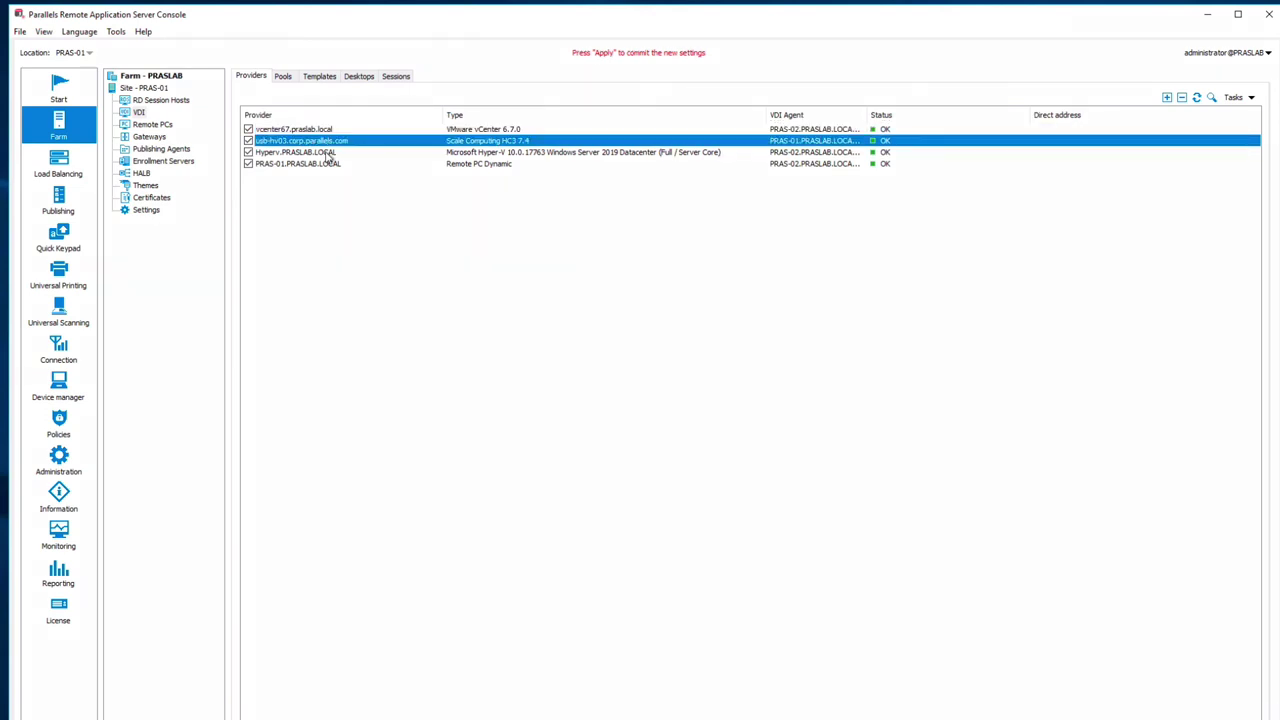
click(328, 153)
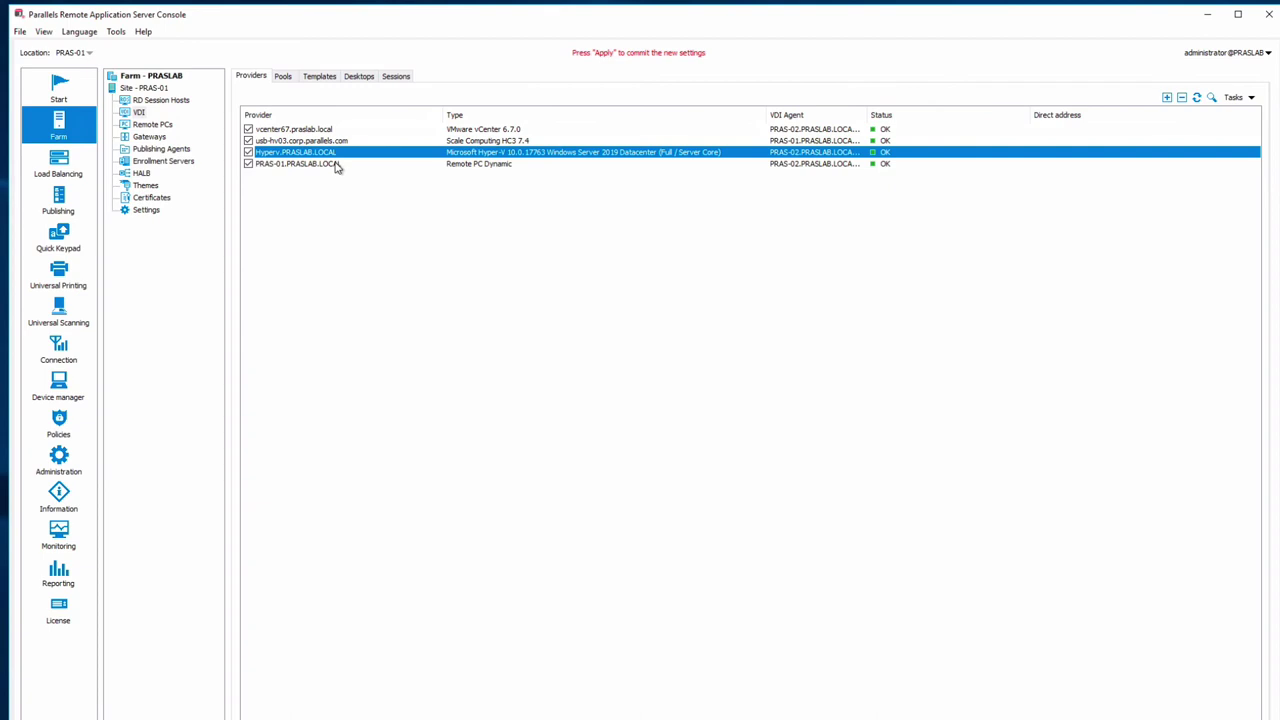
click(338, 165)
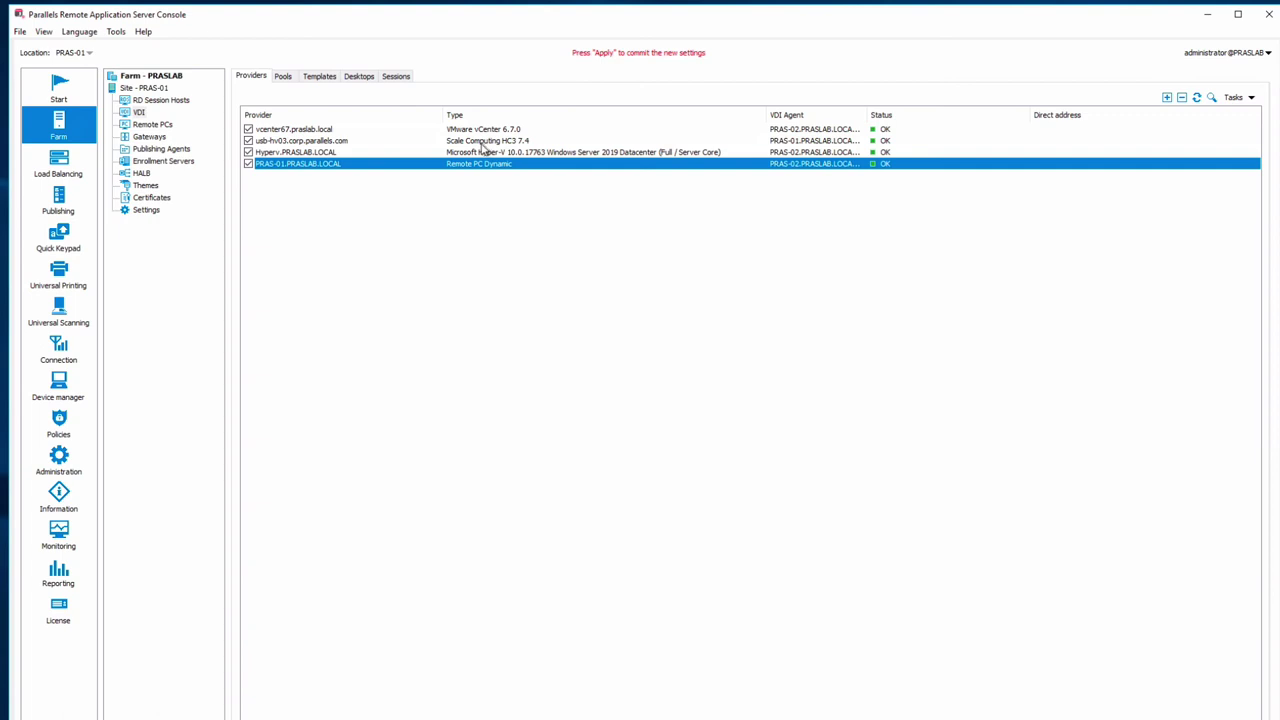
click(302, 132)
click(303, 142)
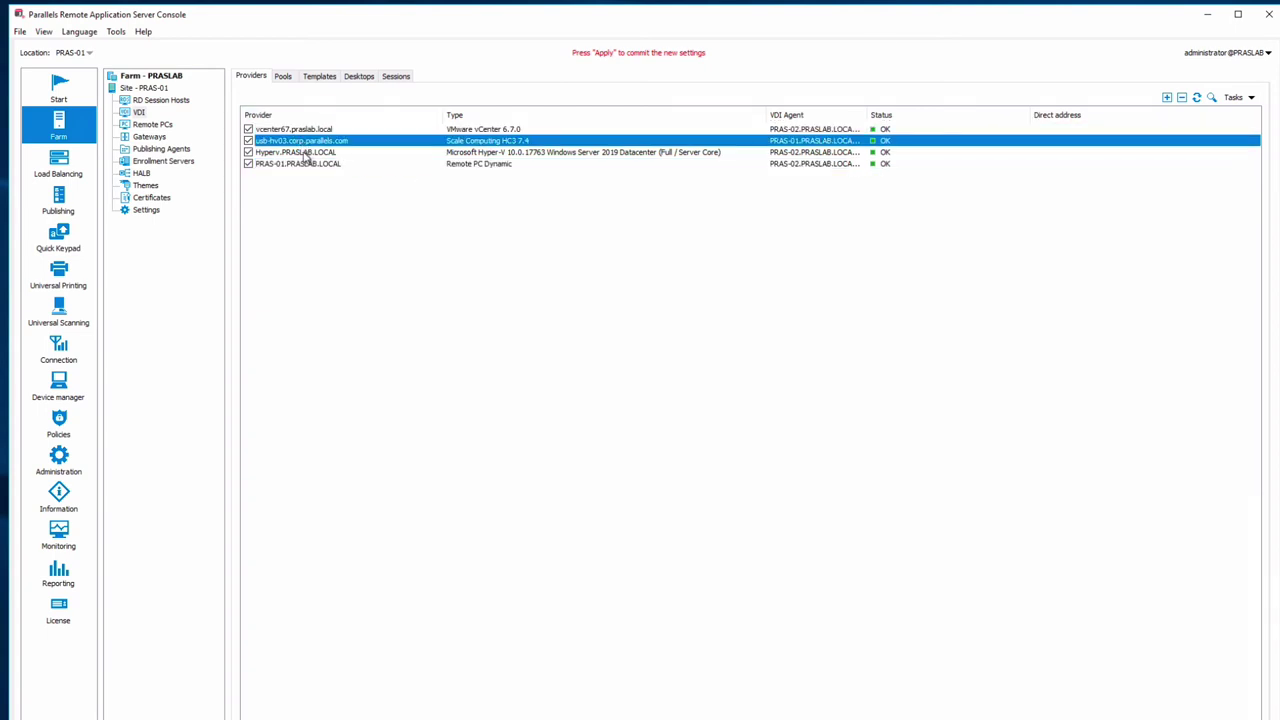
click(307, 155)
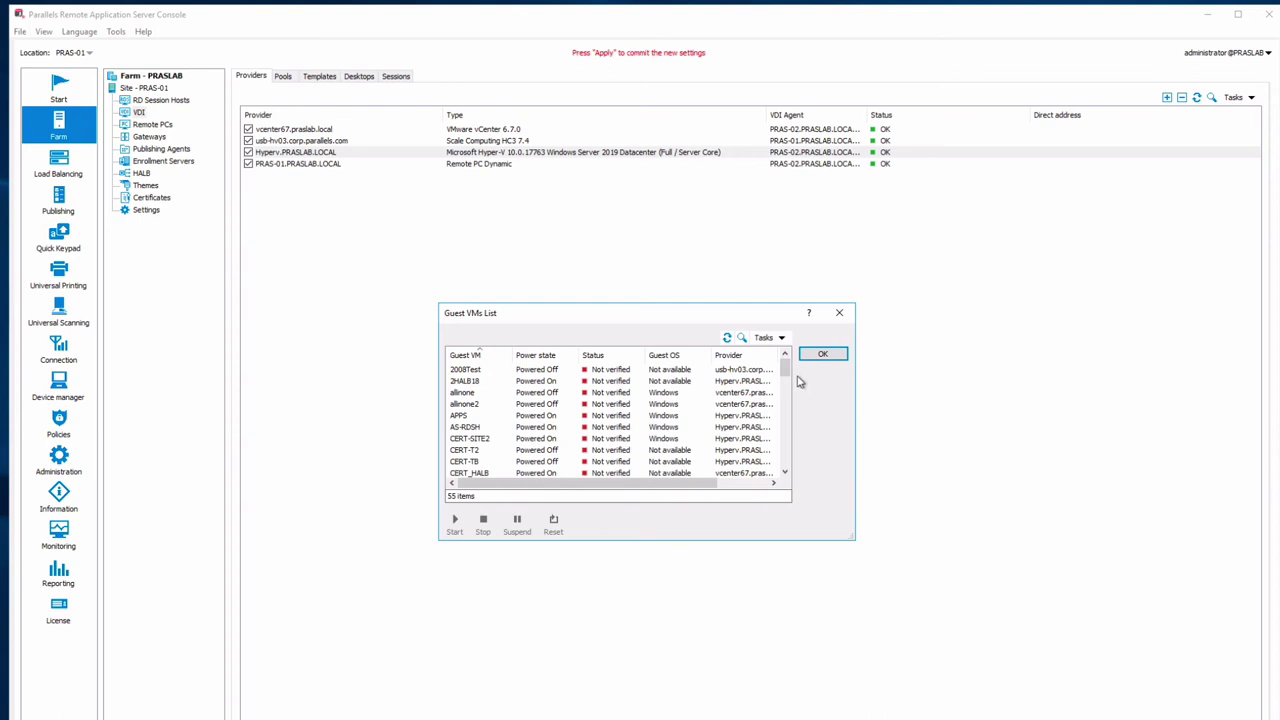
Step: Browse the guest VMs DK-HALB, DC2-PRASLAB and DC3-PRASLAB, close the list, and view Templates
mouse_move(785, 367)
mouse_down()
mouse_move(787, 451)
mouse_move(793, 368)
mouse_move(787, 447)
mouse_move(793, 390)
mouse_up()
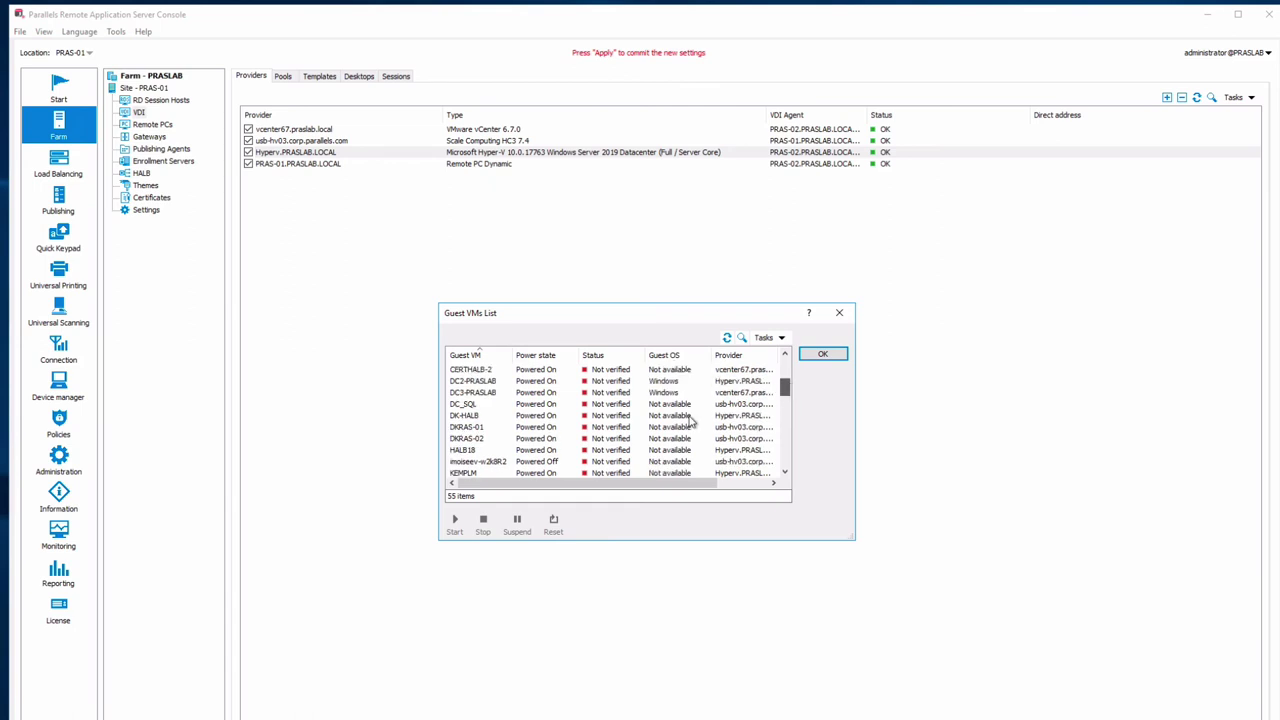
click(480, 416)
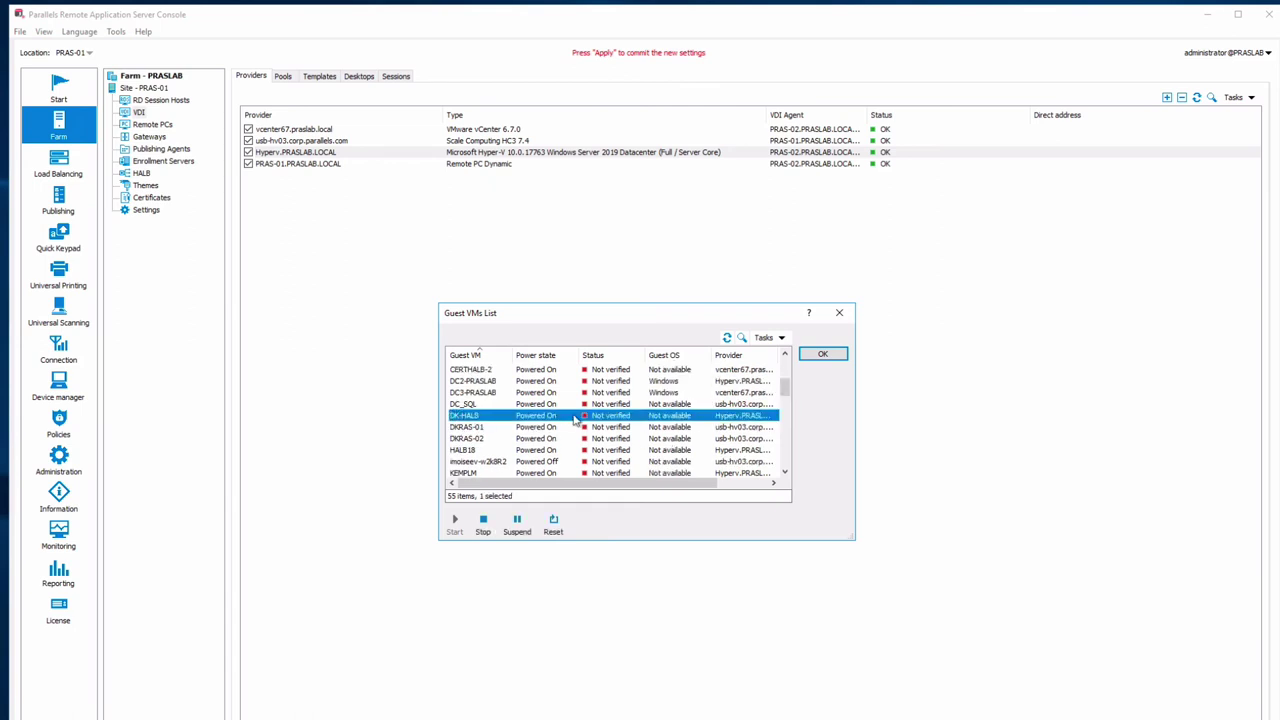
click(470, 384)
click(484, 396)
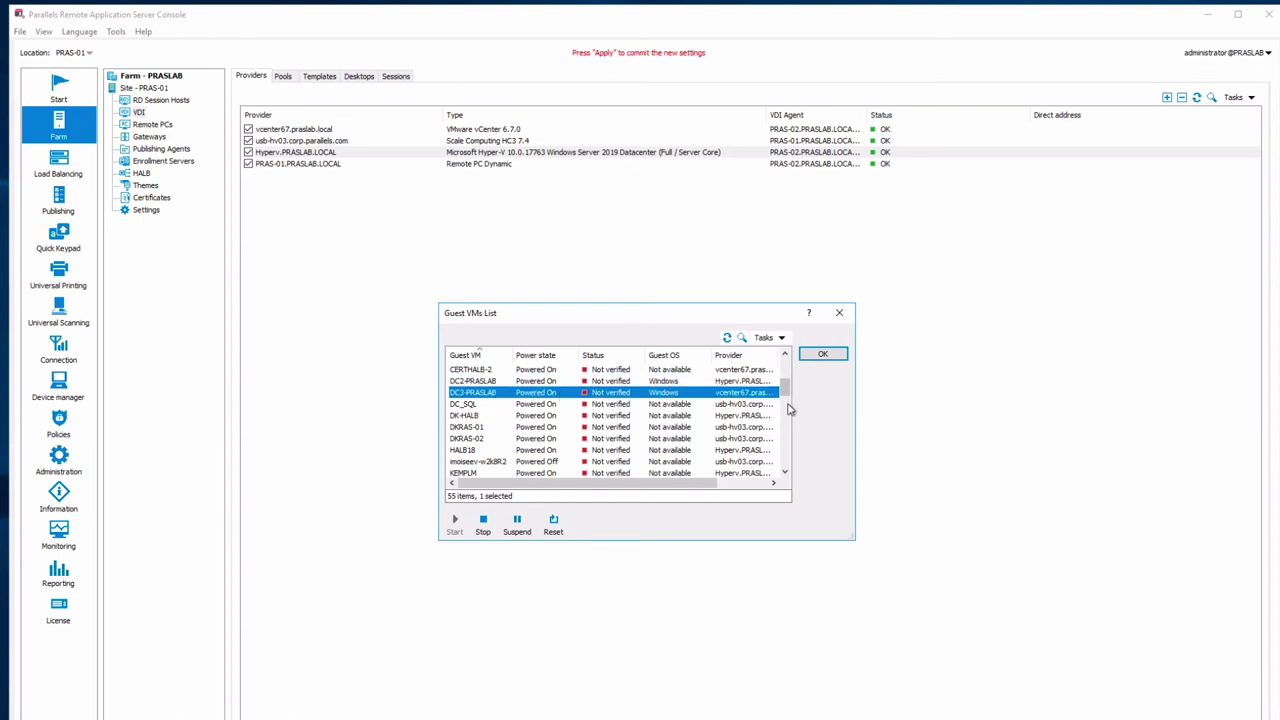
drag(786, 392, 750, 420)
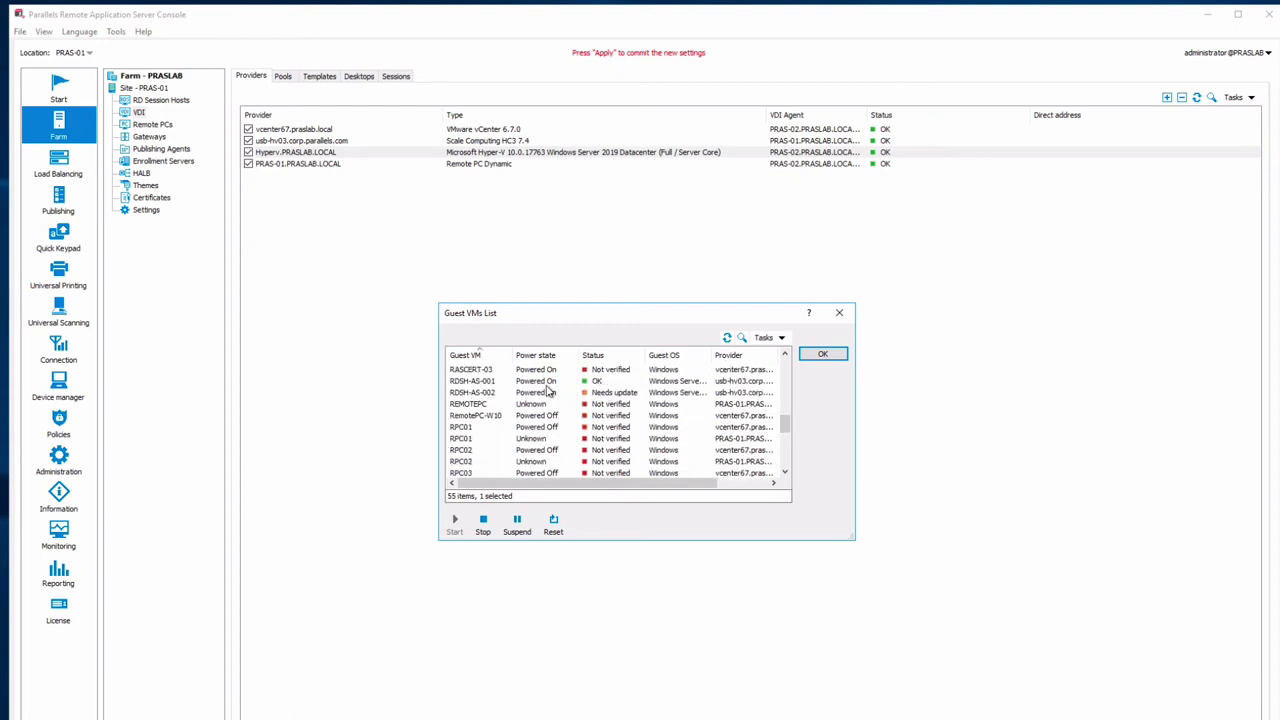
click(840, 313)
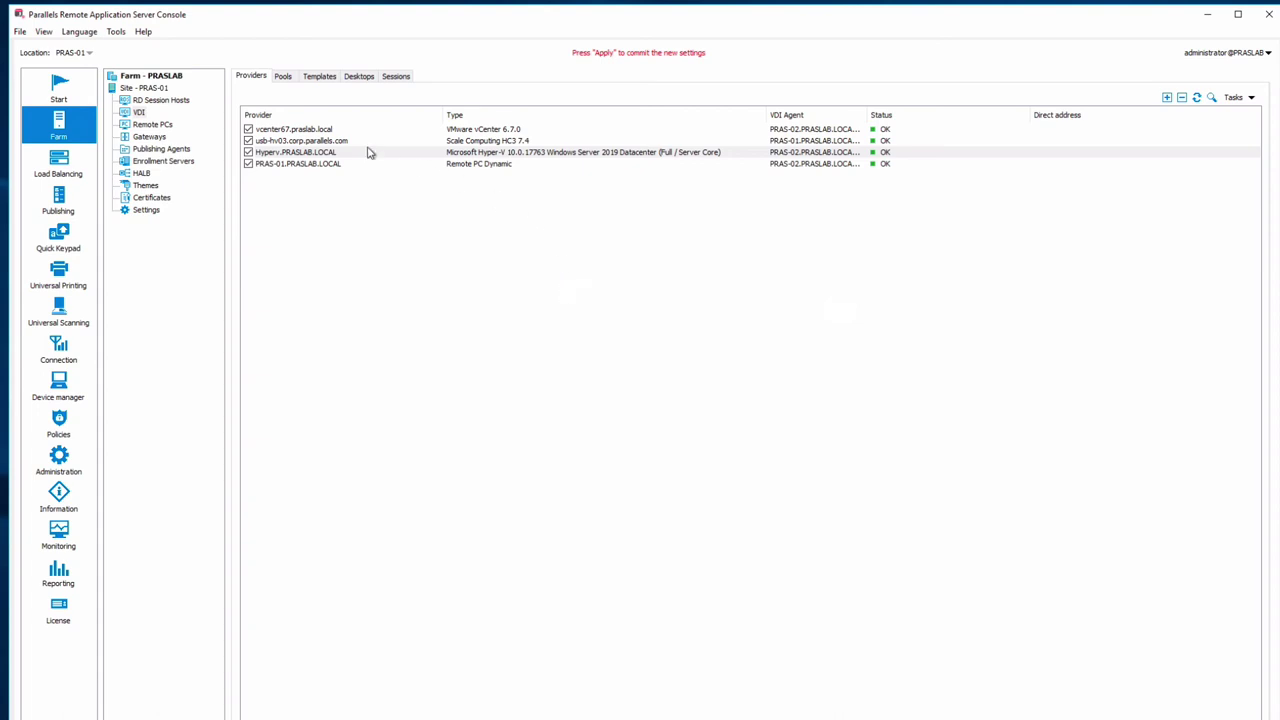
click(322, 79)
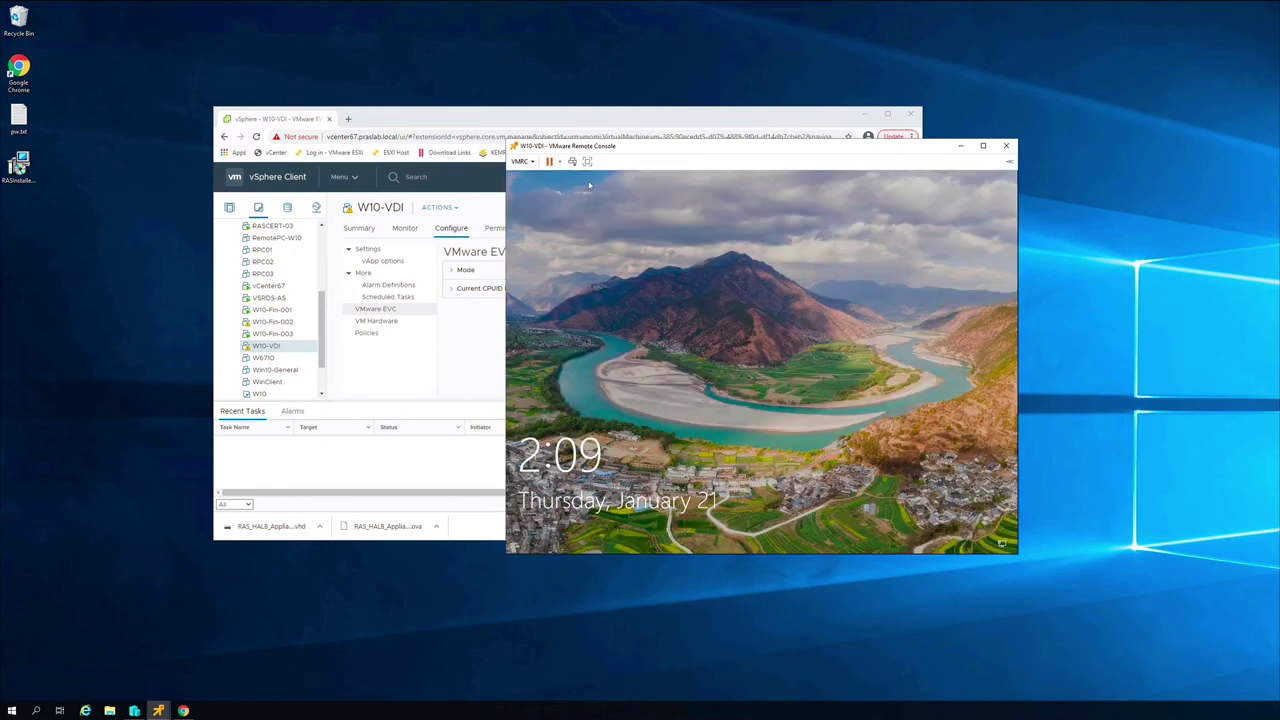
Step: Sign in to the W10-VDI lock screen with the account password
click(679, 340)
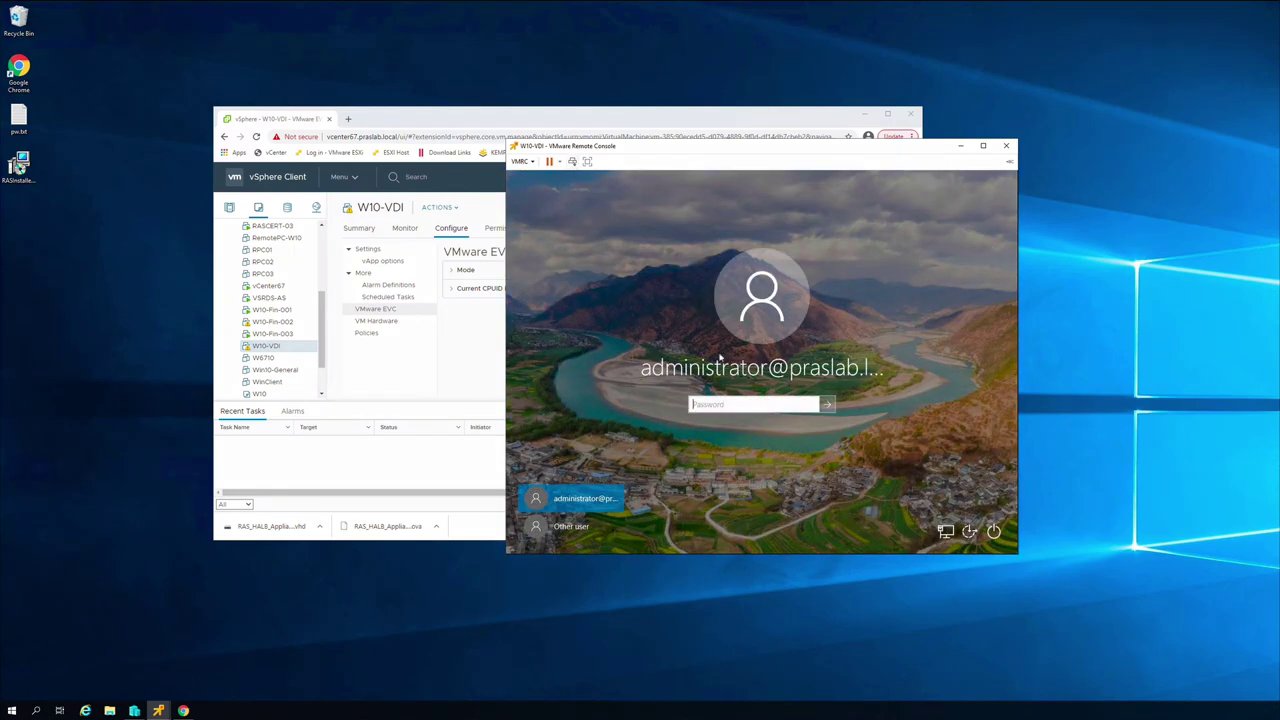
text(P•••••••••)
key(Return)
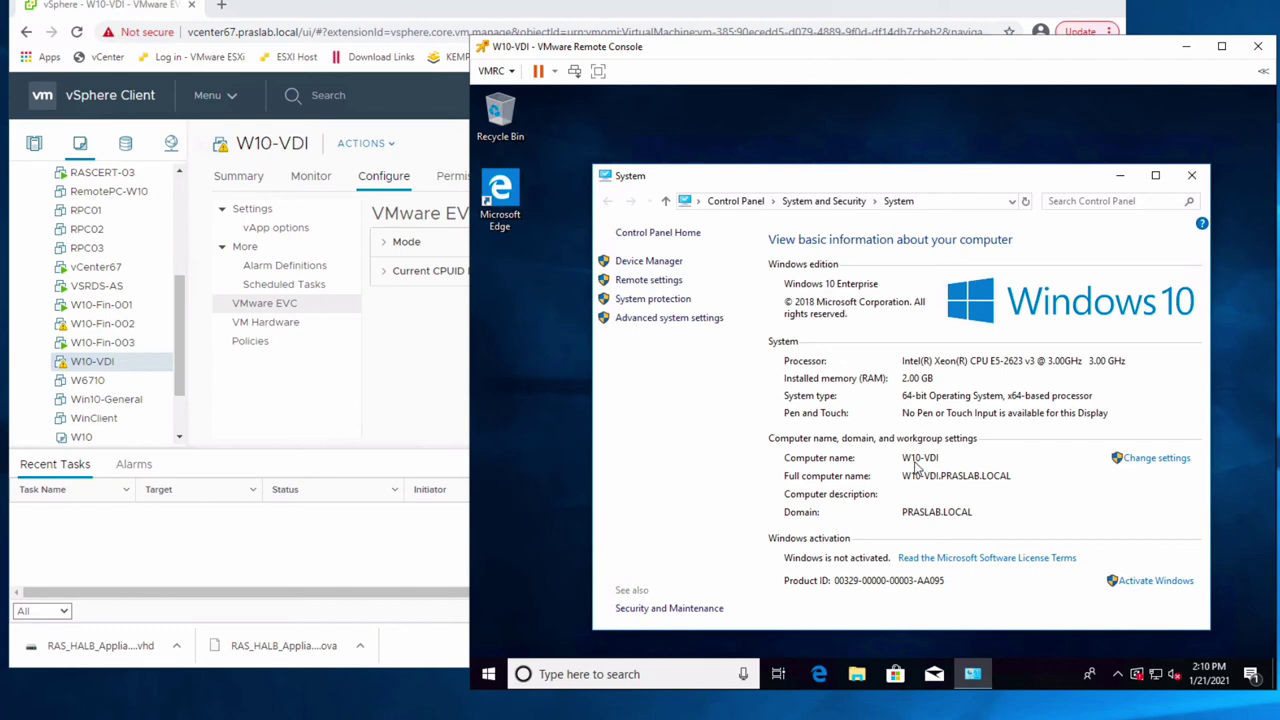
Step: Sign out of W10-VDI via the Start menu's Shut down or sign out option
click(489, 675)
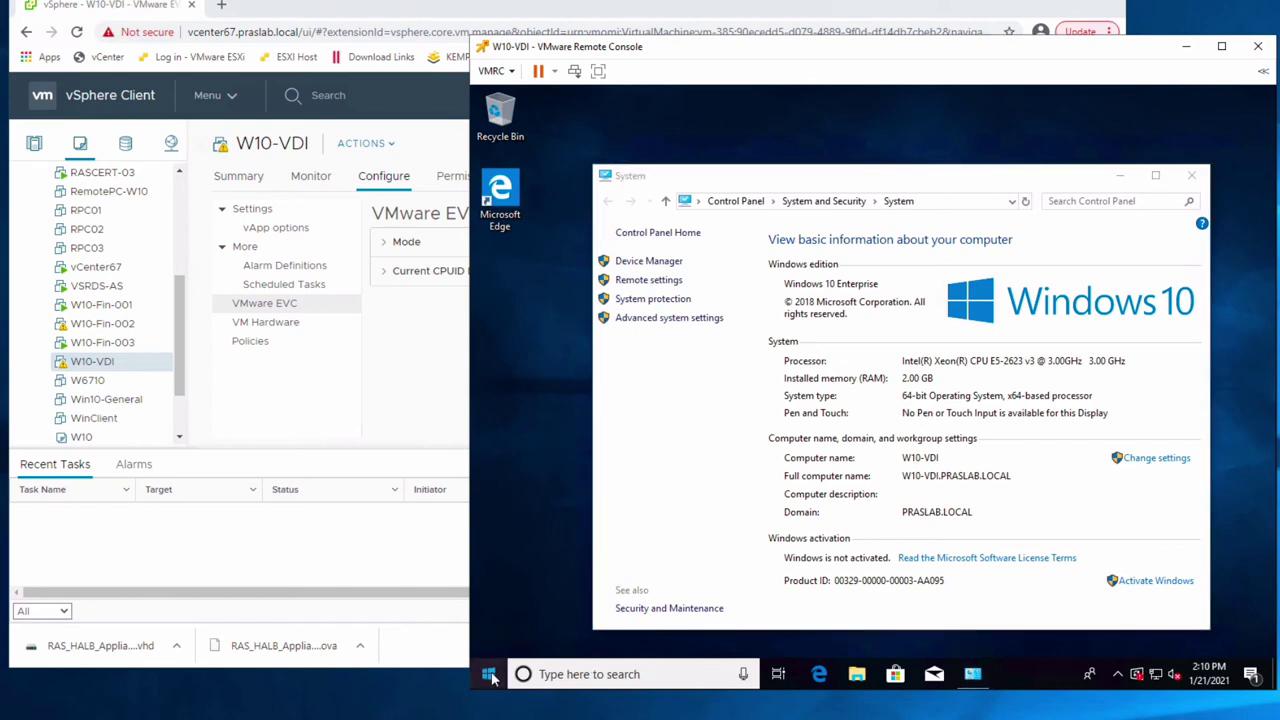
right_click(489, 676)
mouse_move(561, 627)
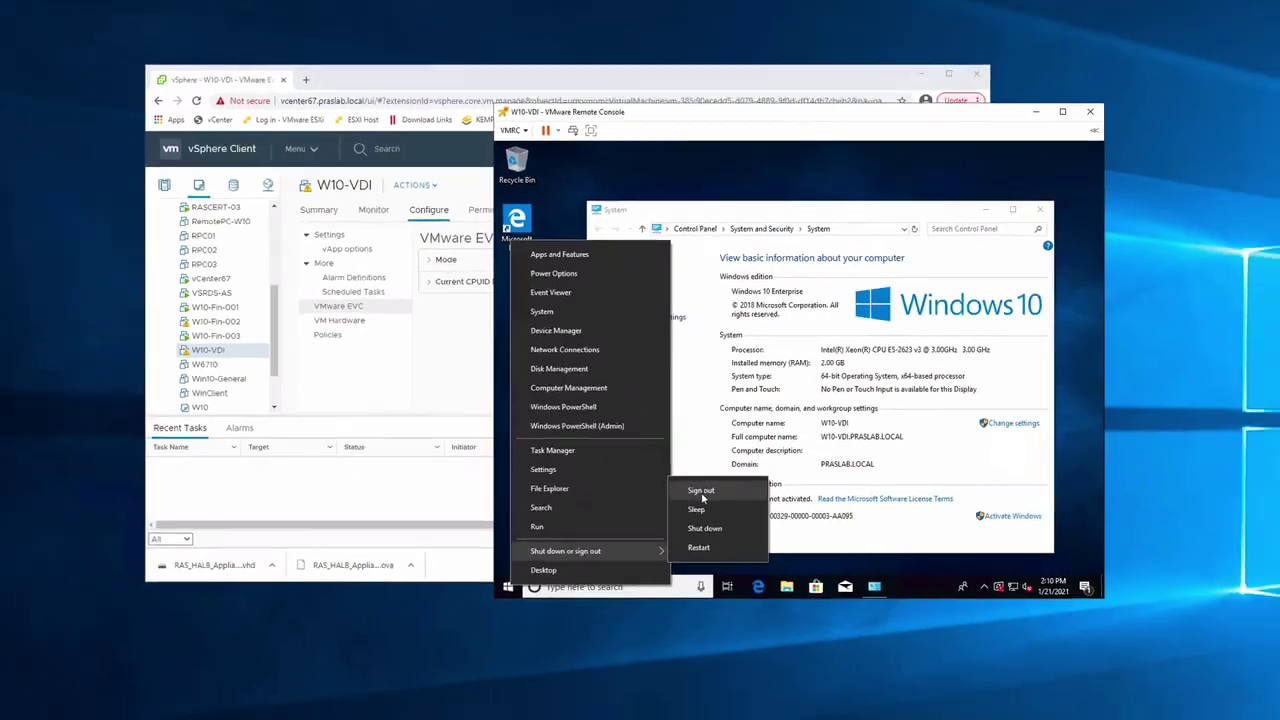
click(701, 492)
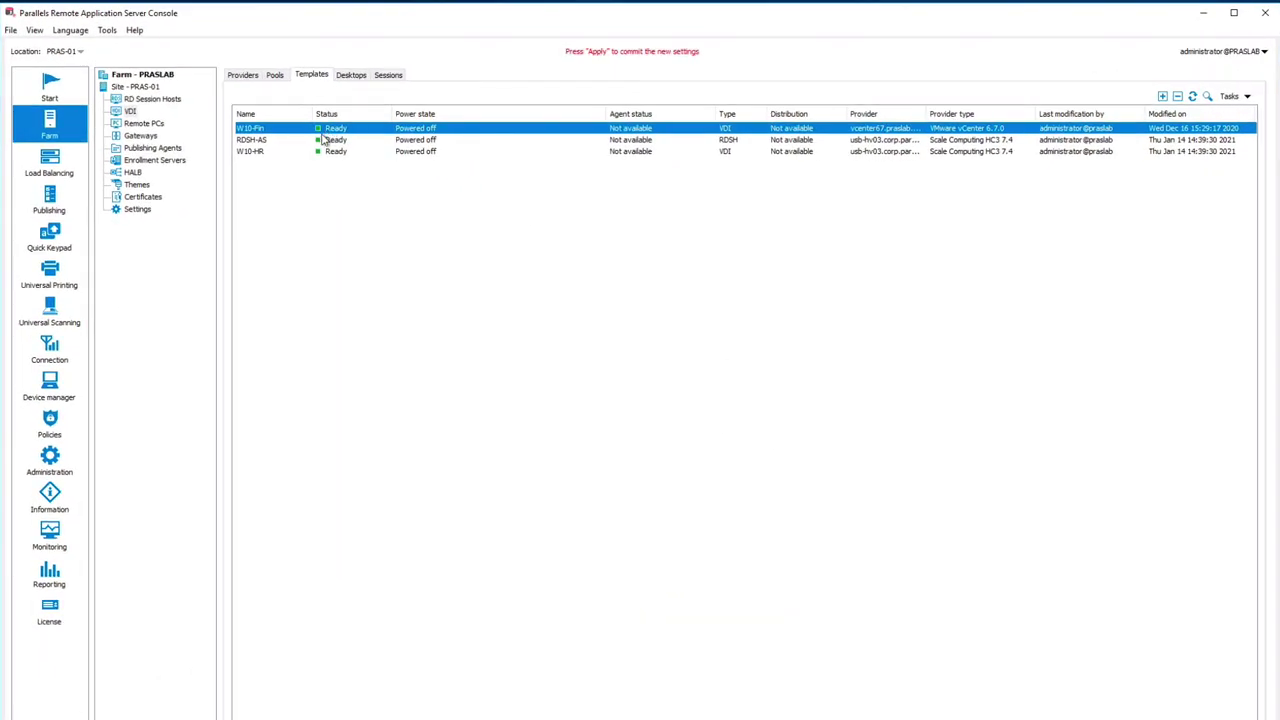
Step: Pick W10-VDI as the source guest VM for a new template
click(312, 176)
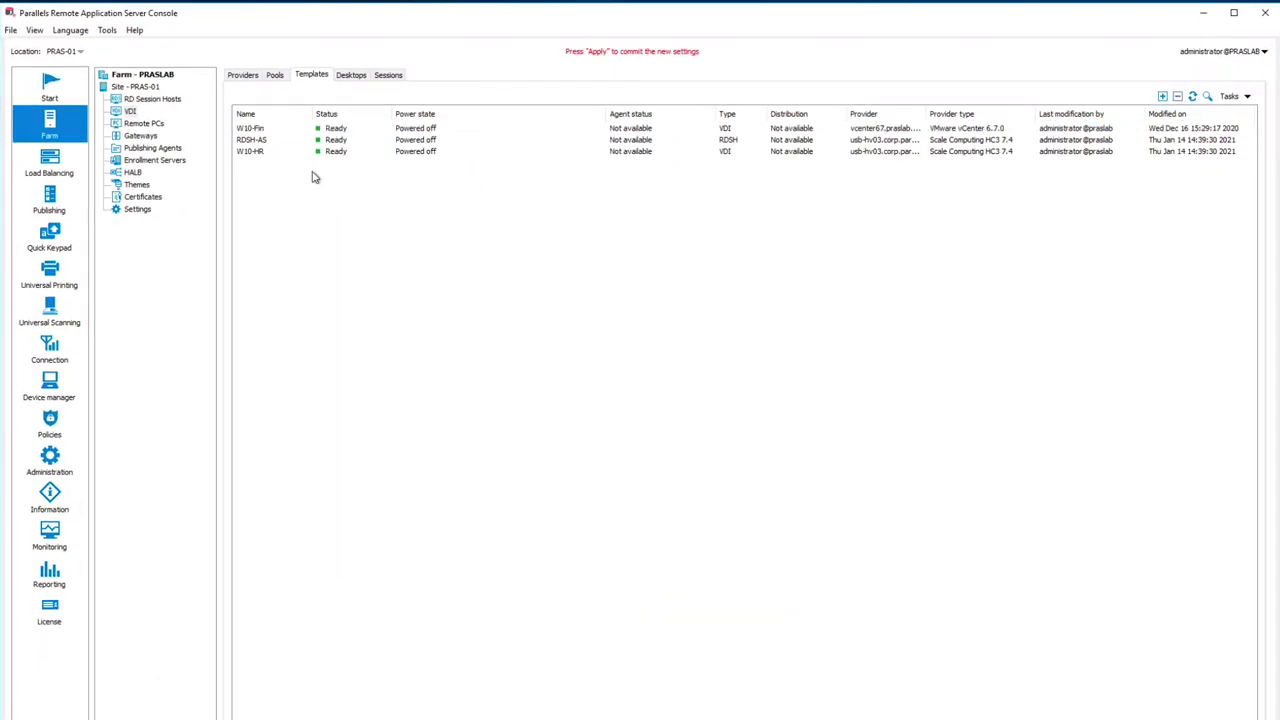
click(1162, 96)
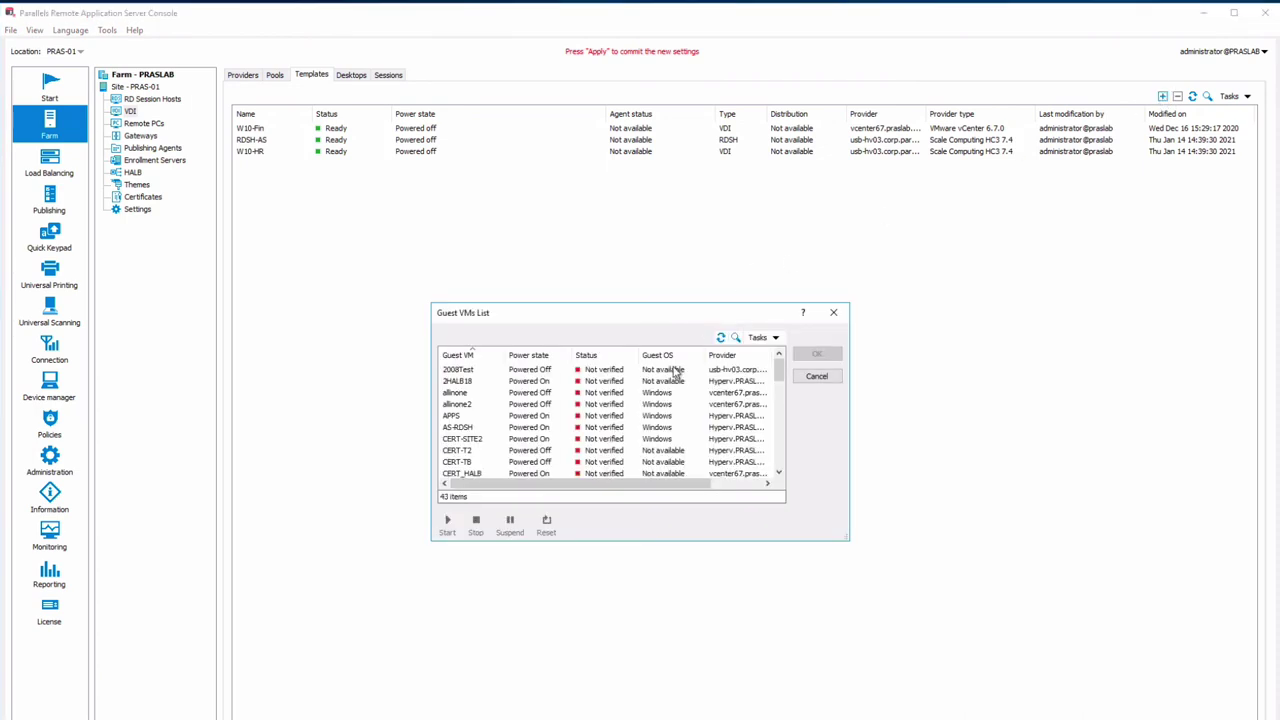
click(779, 430)
click(779, 449)
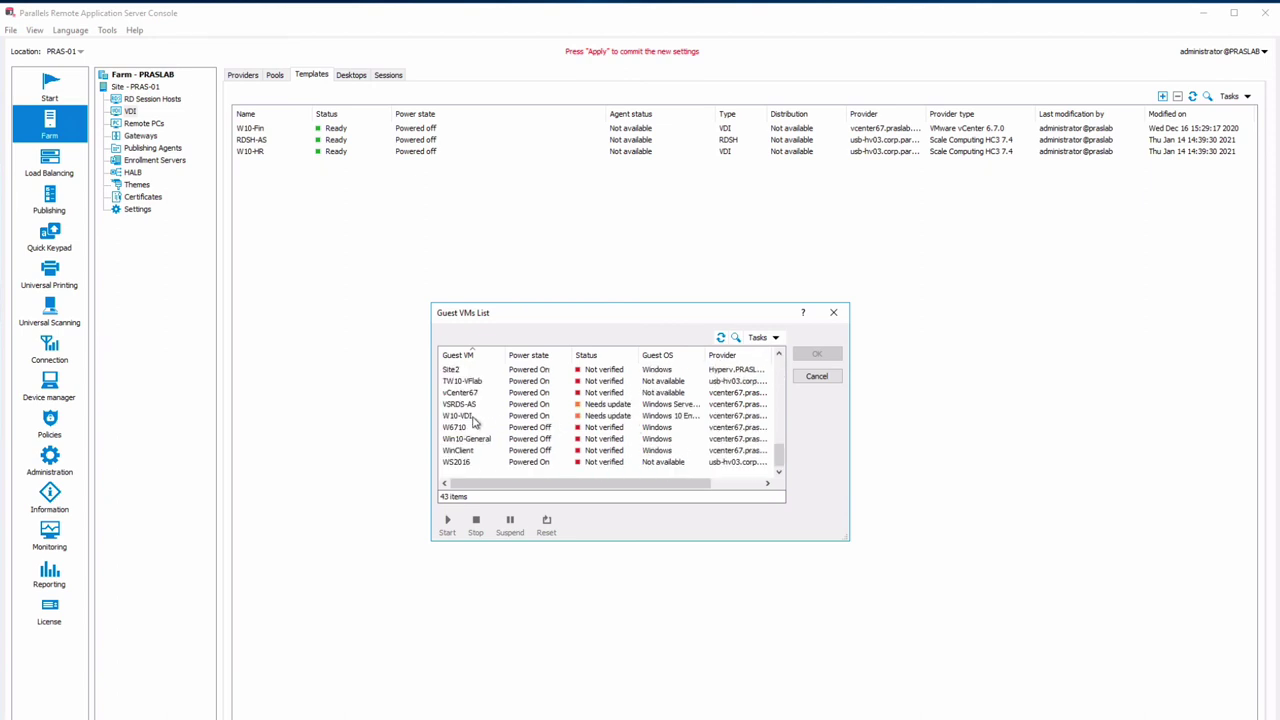
click(465, 417)
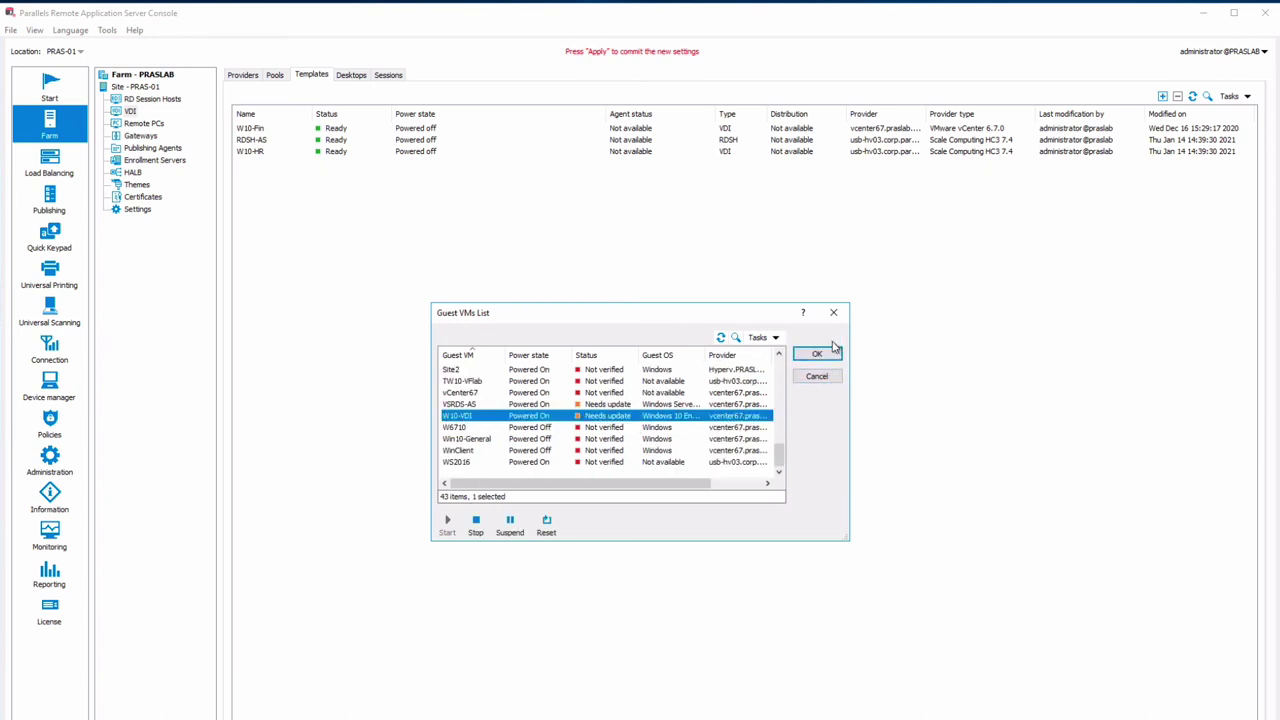
click(818, 355)
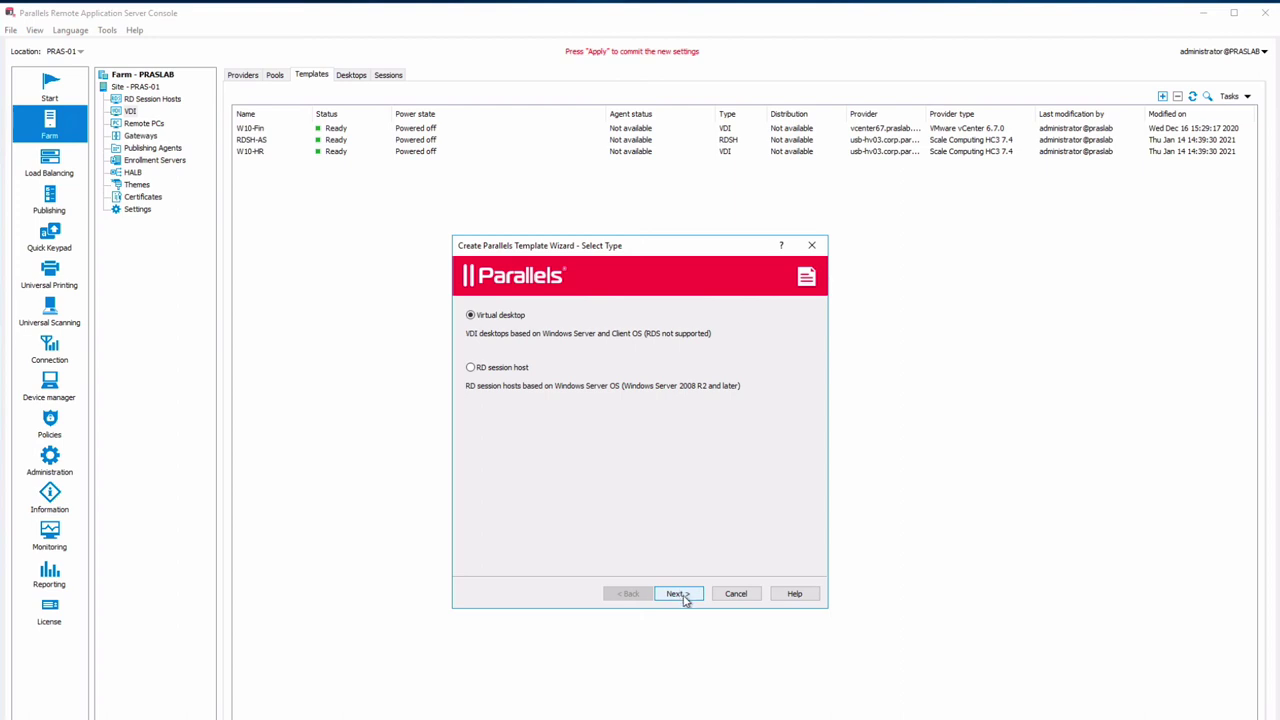
Step: Choose a virtual desktop template and update the outdated RAS Guest Agent on W10-VDI
click(677, 594)
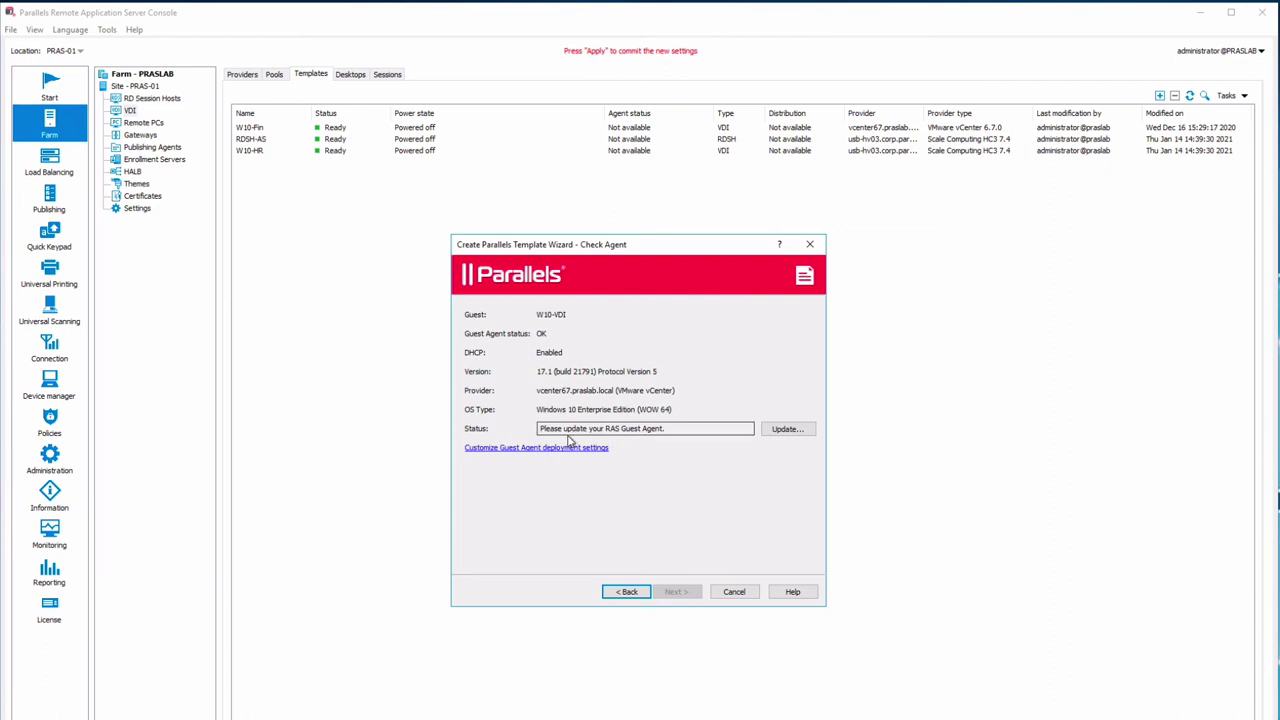
click(787, 430)
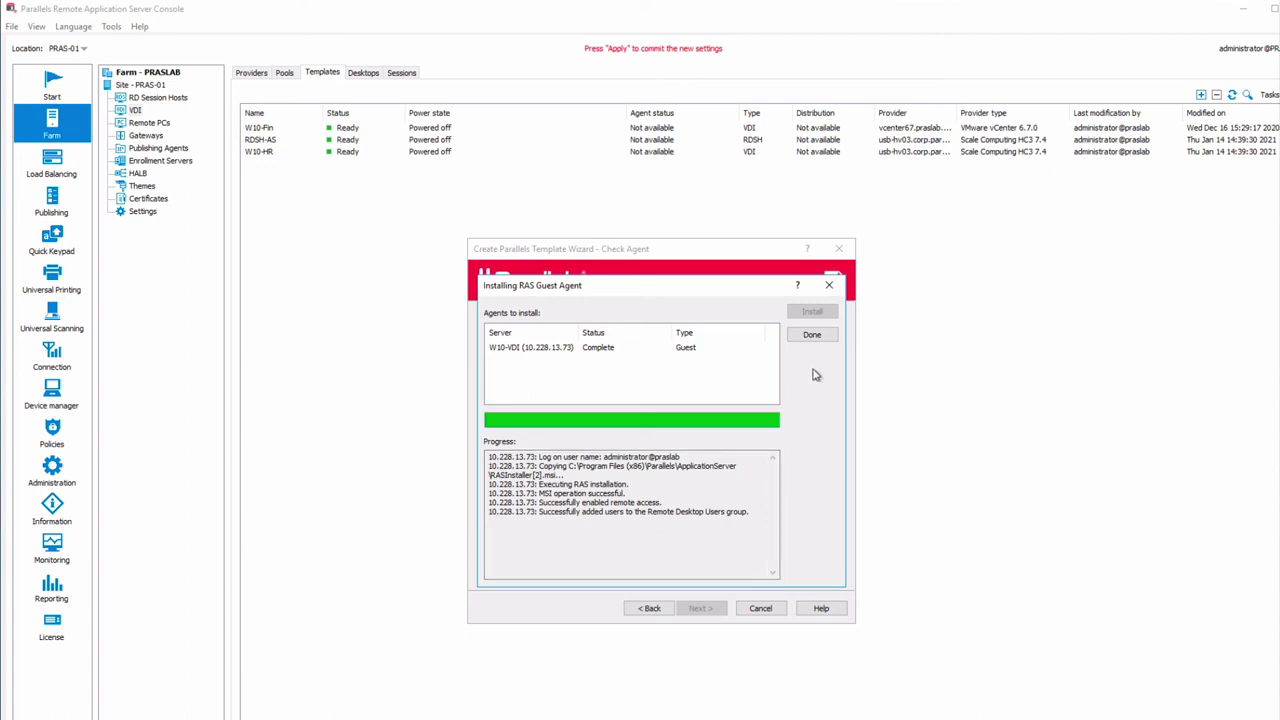
click(813, 337)
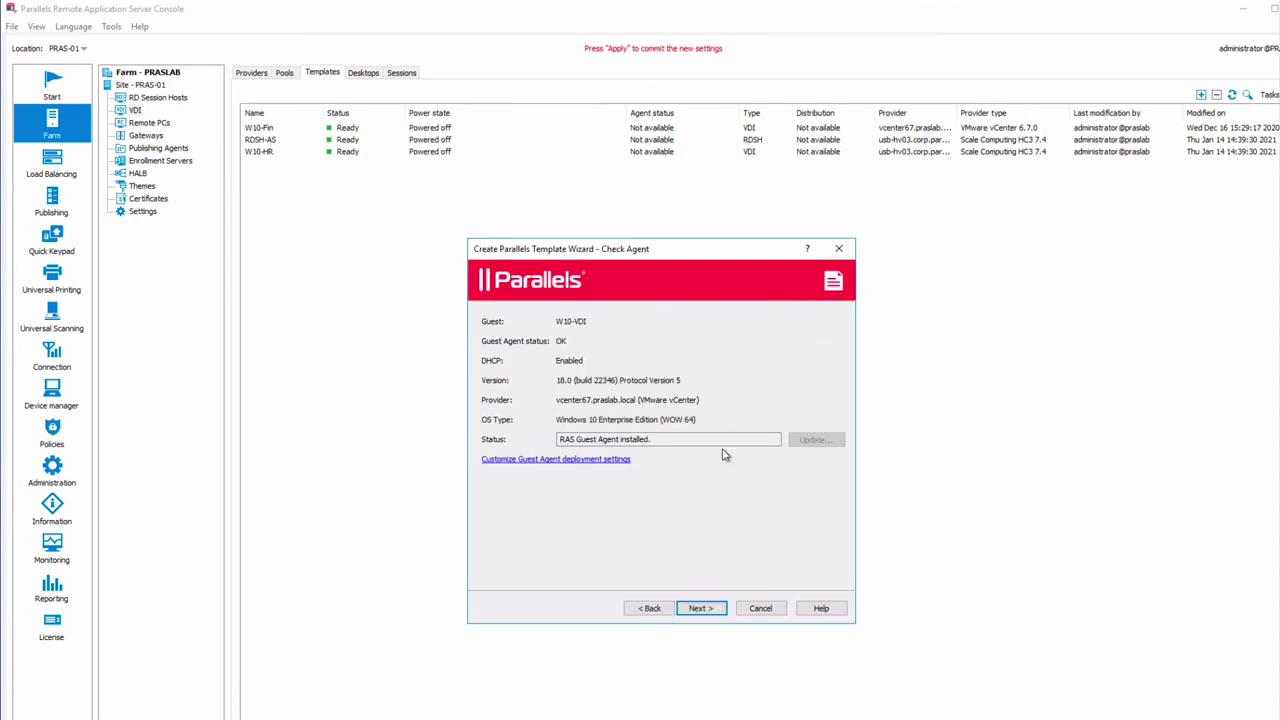
Step: Set maximum guest VMs to 5, with 2 deployed on completion
click(701, 609)
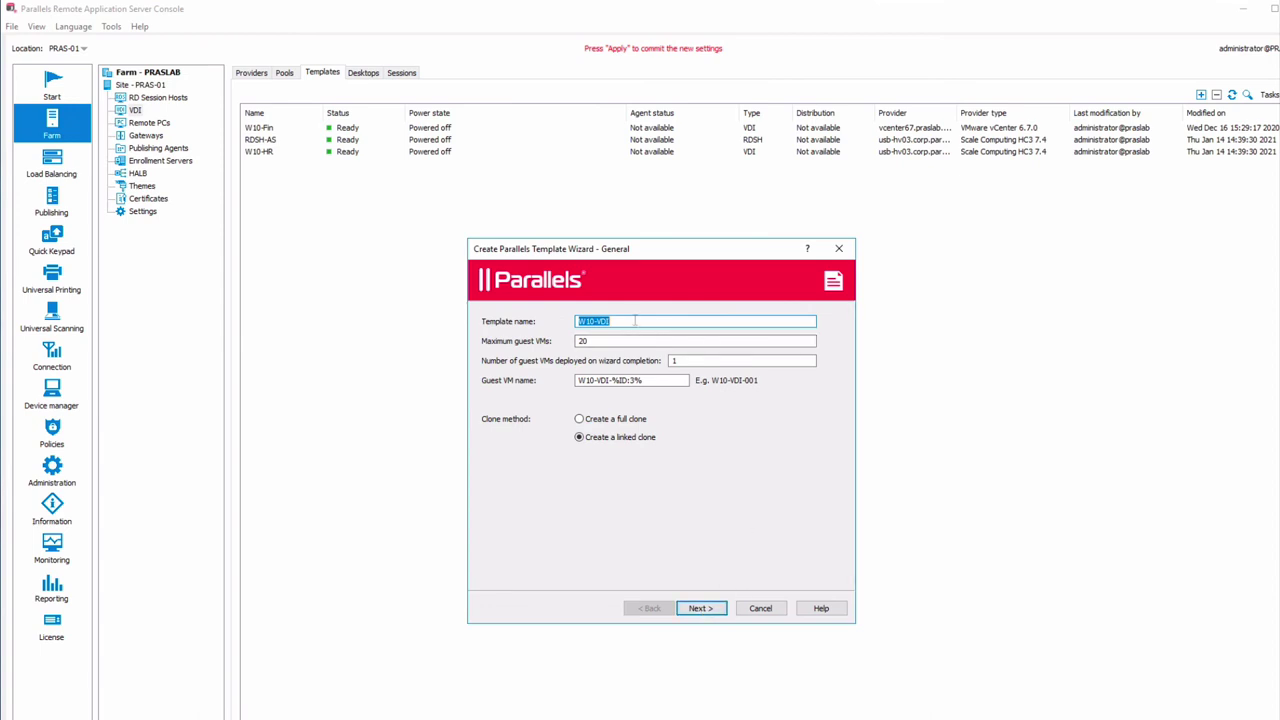
double_click(584, 342)
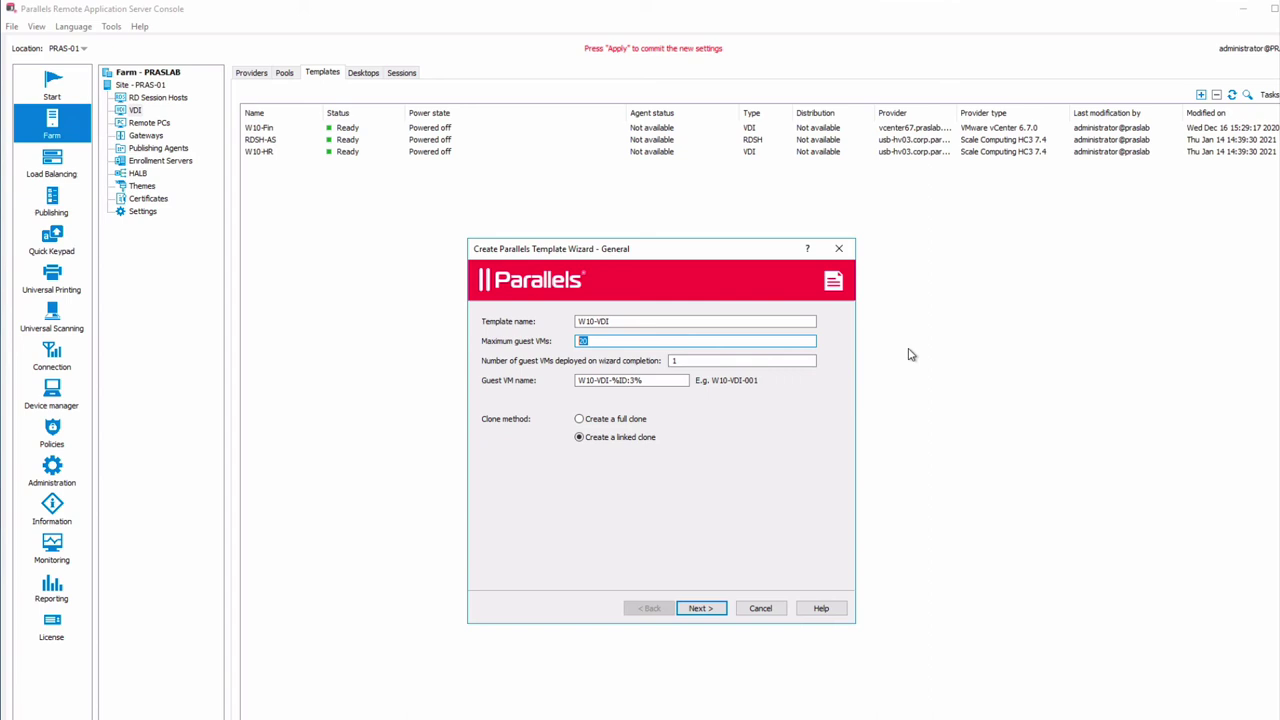
text(5)
double_click(720, 362)
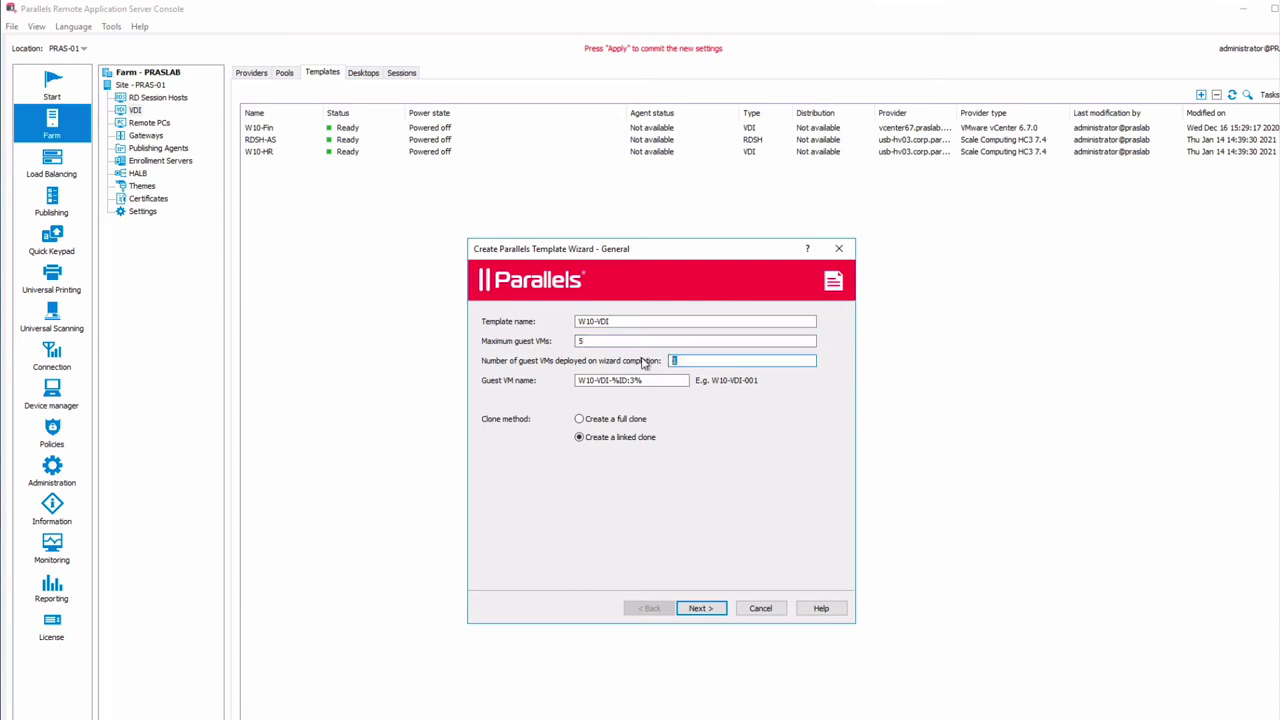
text(2)
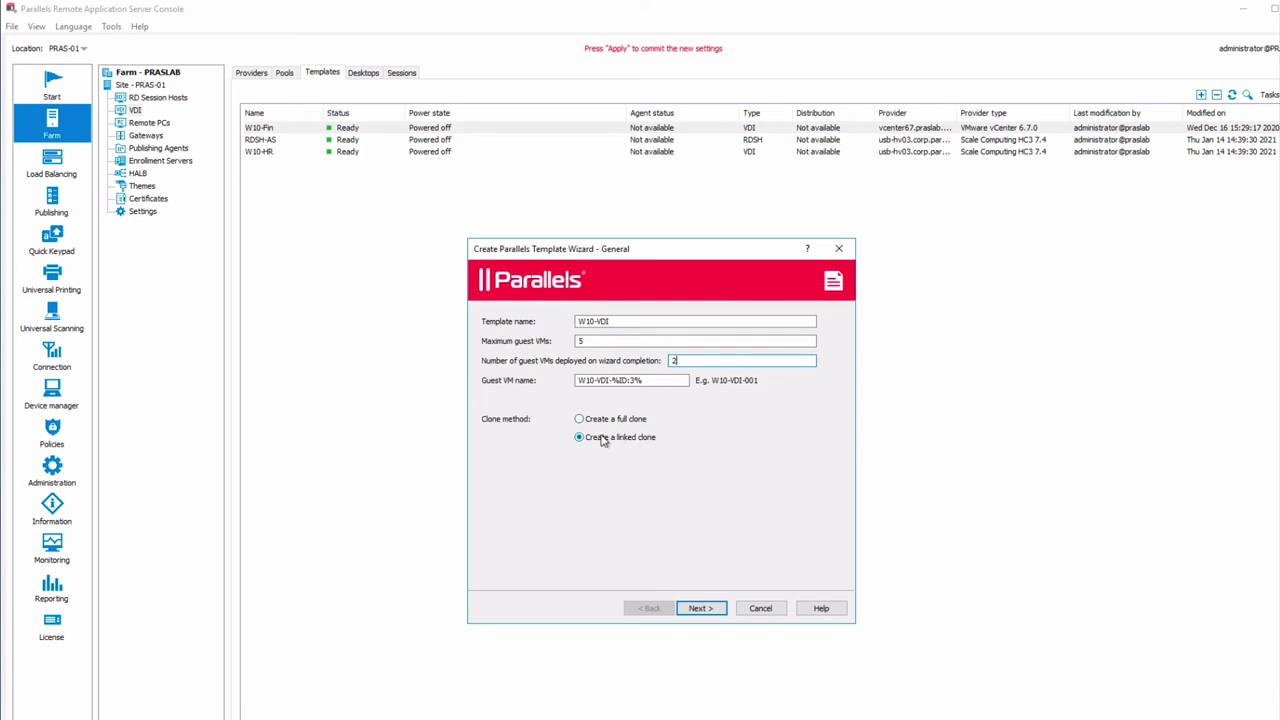
Step: Set a buffer of 2, Powered Off state, and never delete unused guest VMs
click(700, 609)
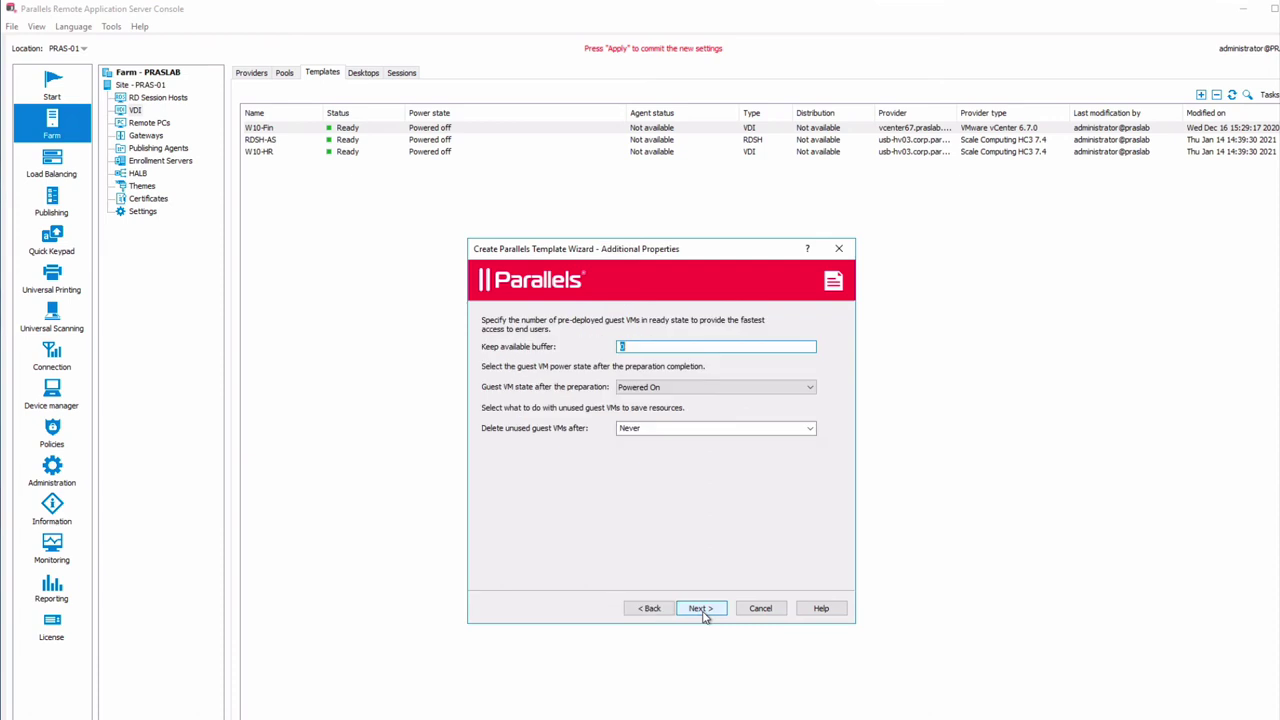
text(2)
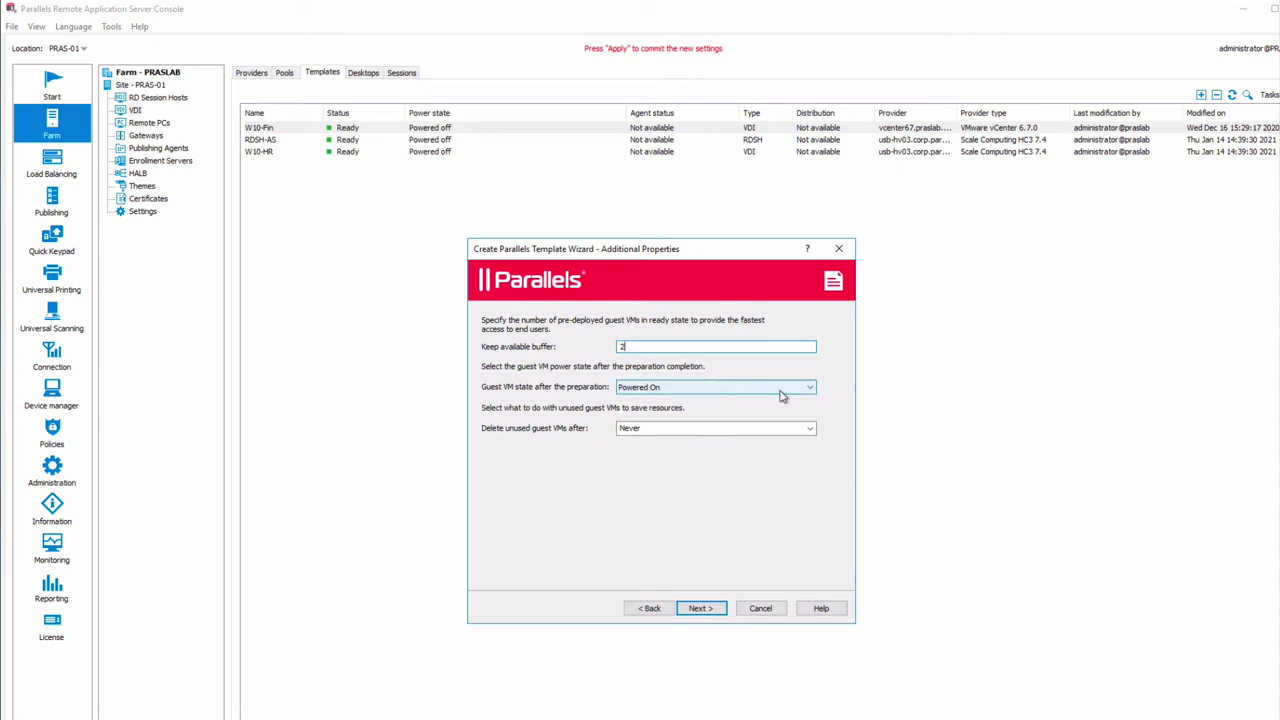
click(812, 396)
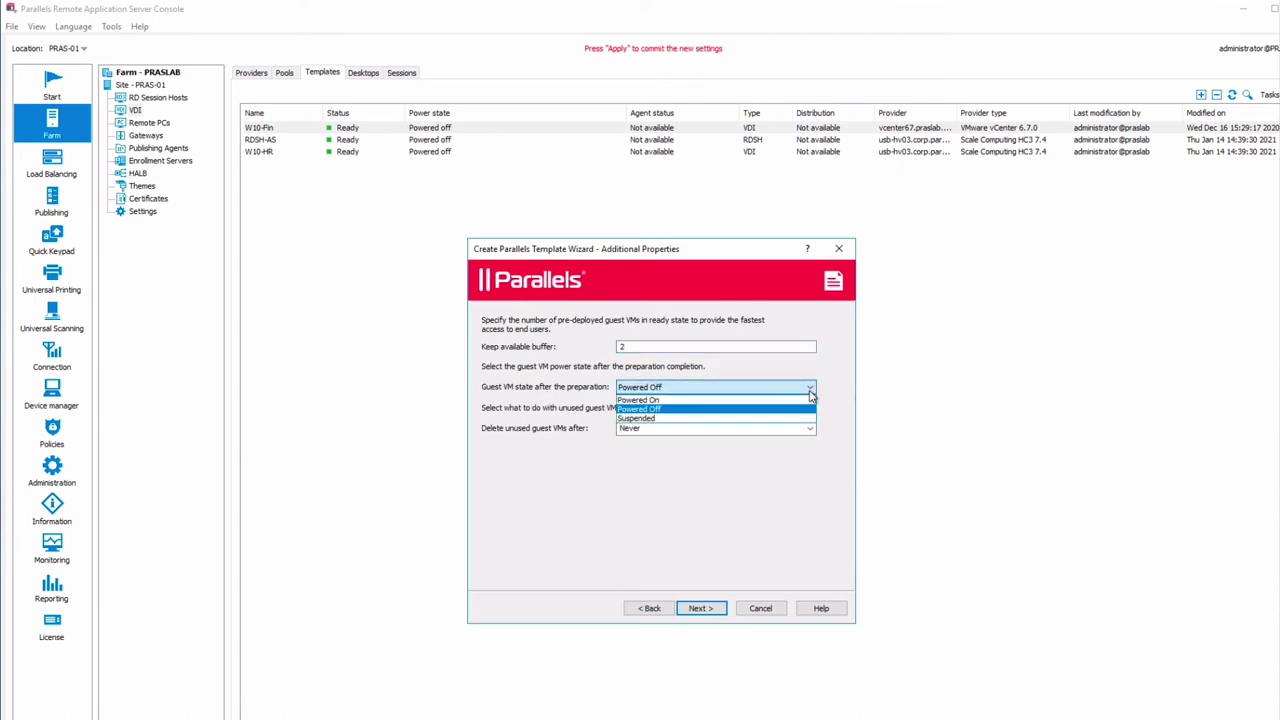
click(812, 396)
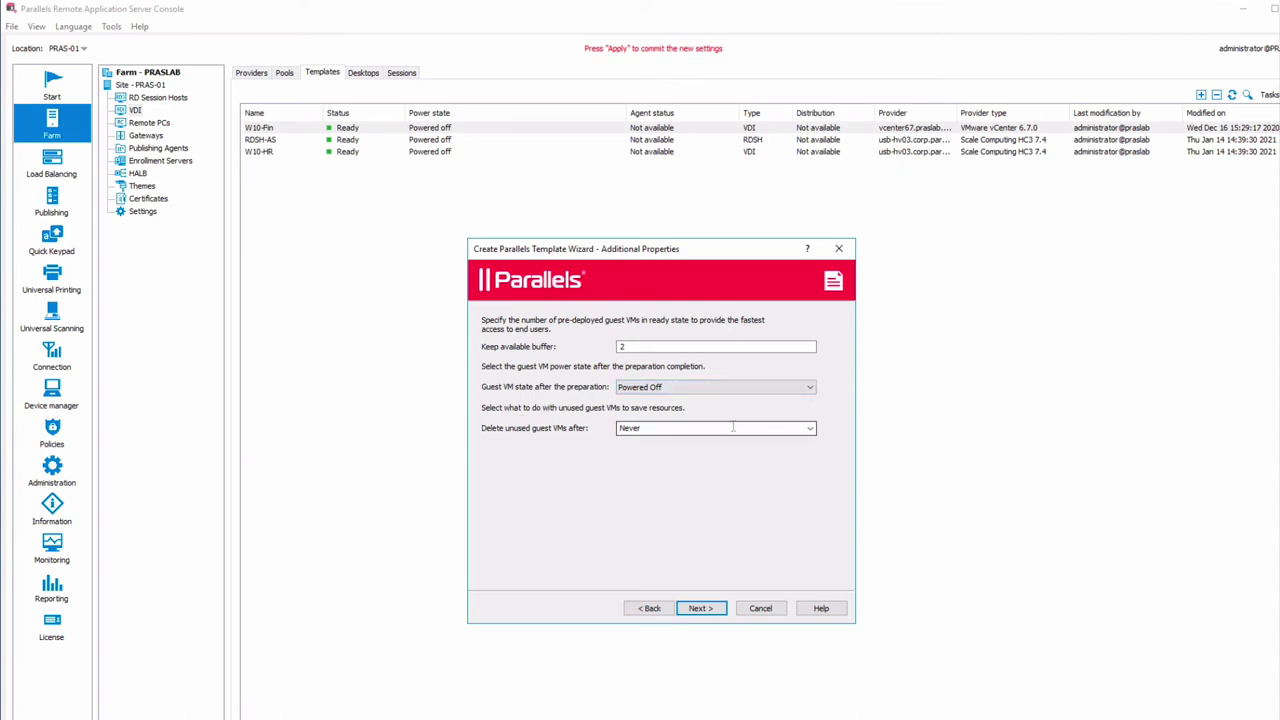
click(811, 430)
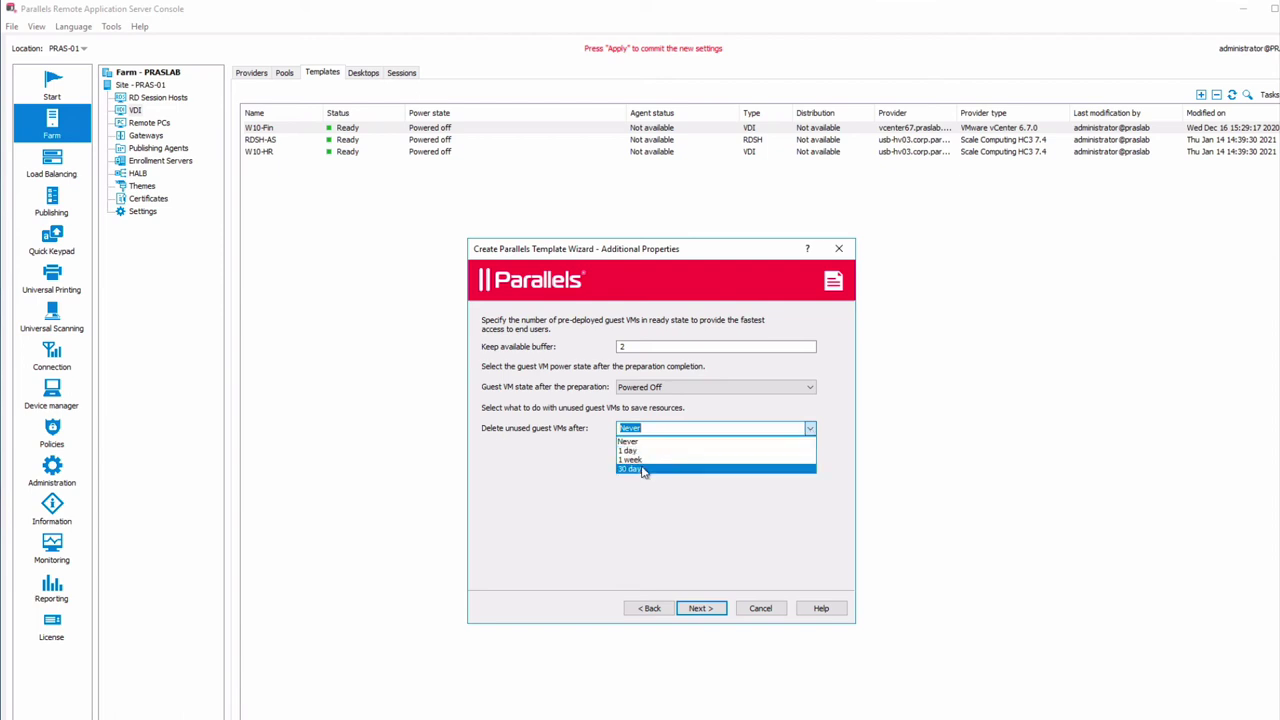
click(811, 430)
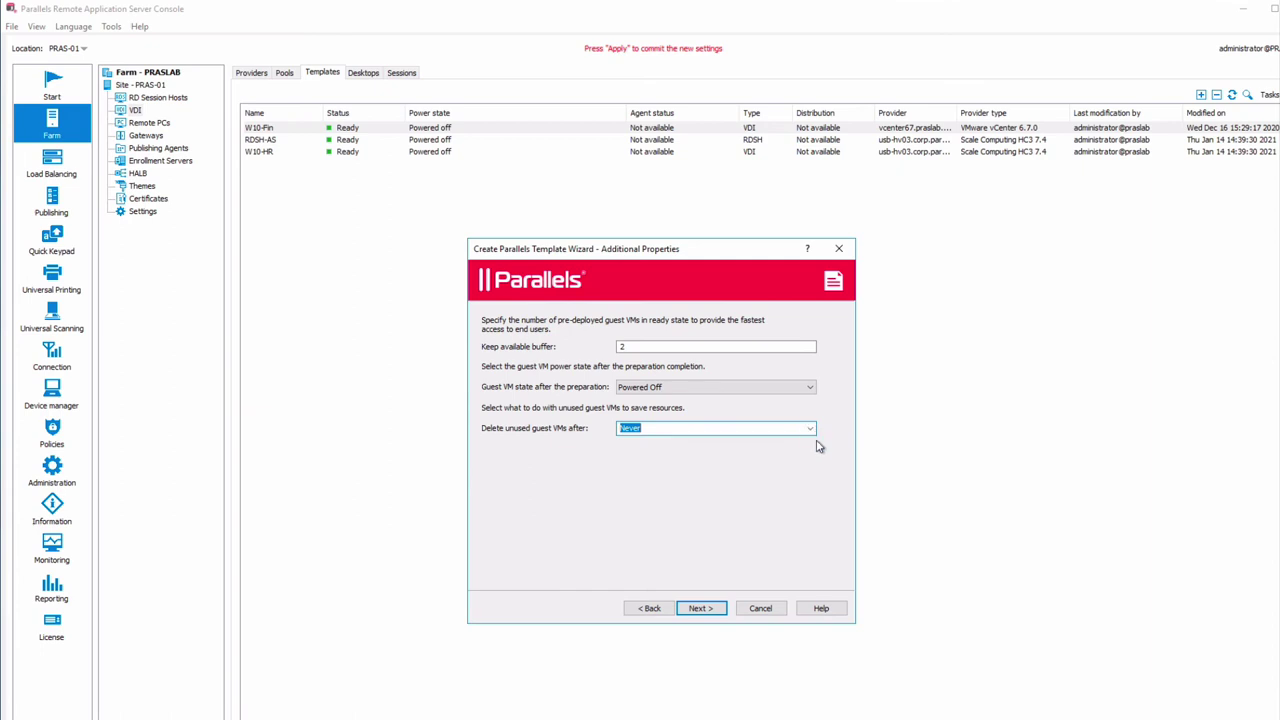
click(699, 609)
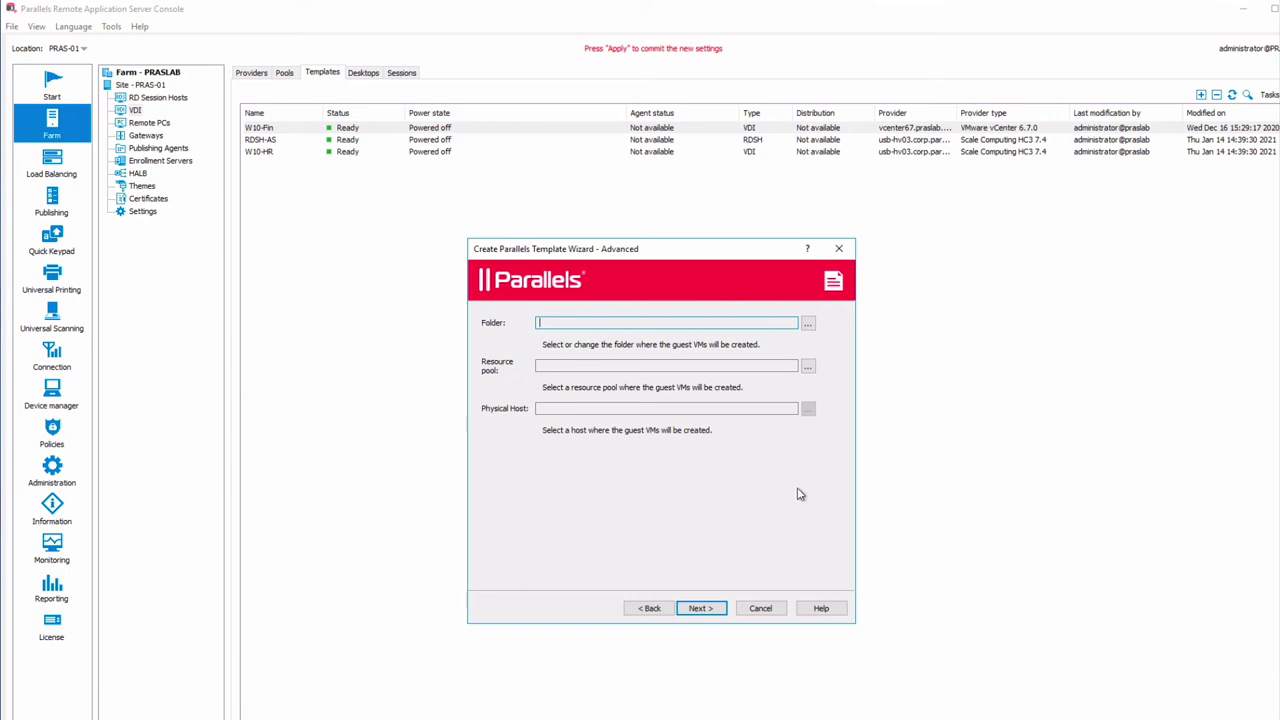
Step: Set the guest VM folder to PRASLAB and the resource pool to 10.228.13.250
click(699, 610)
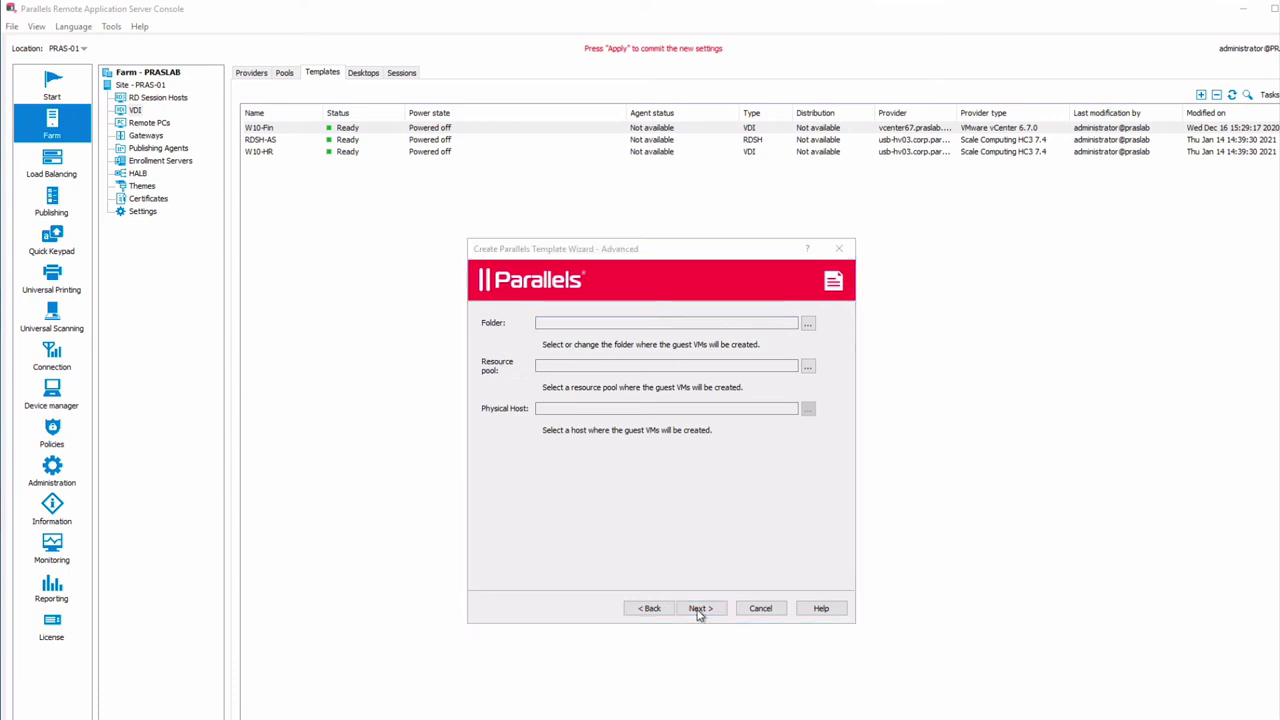
click(738, 472)
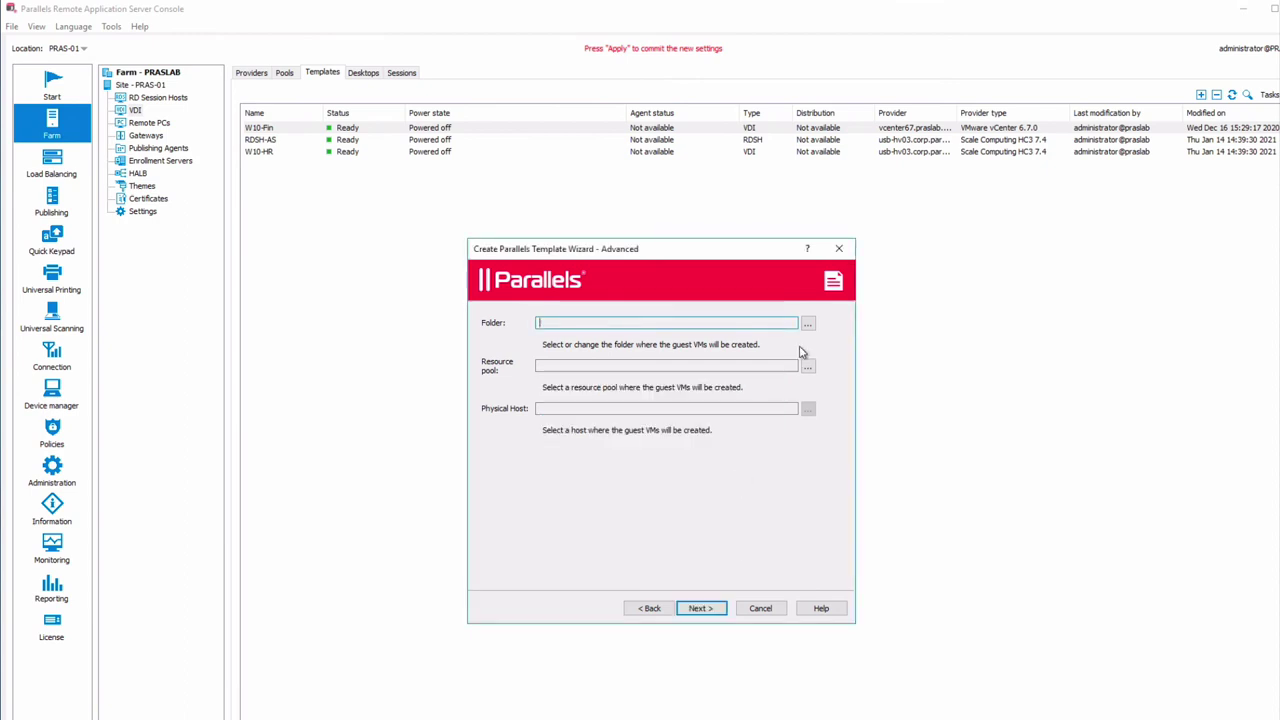
click(808, 323)
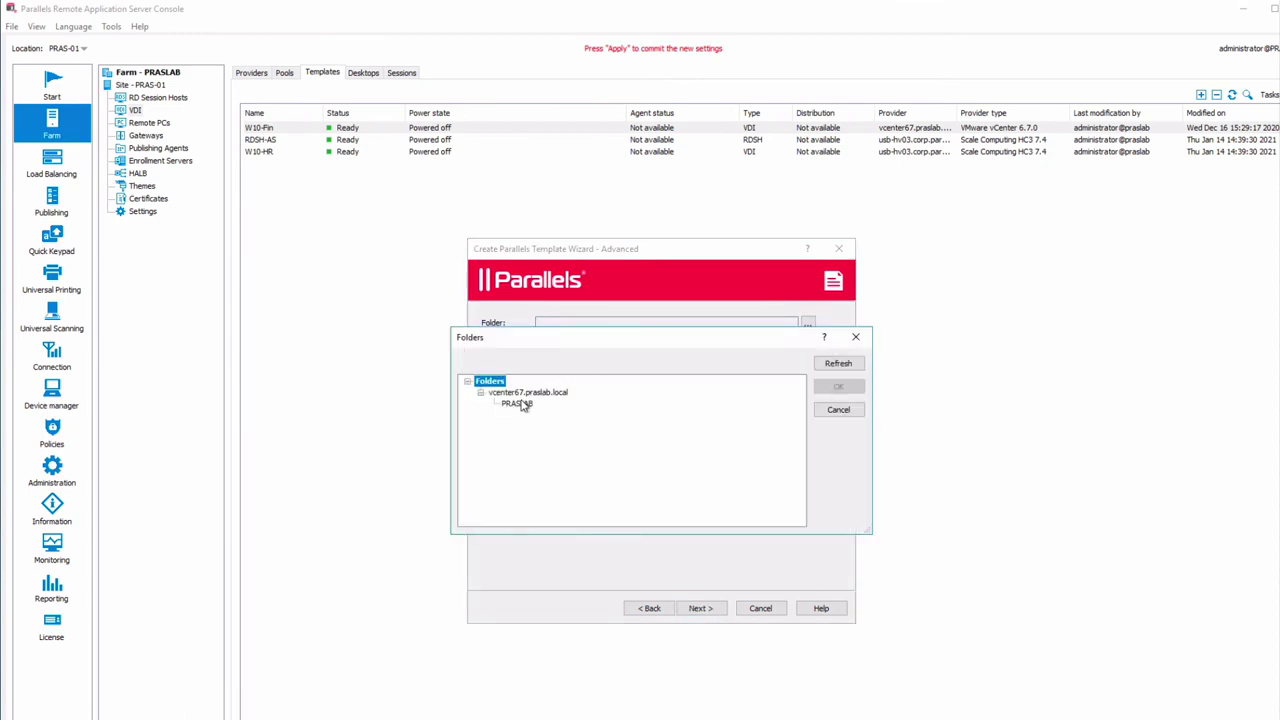
click(518, 405)
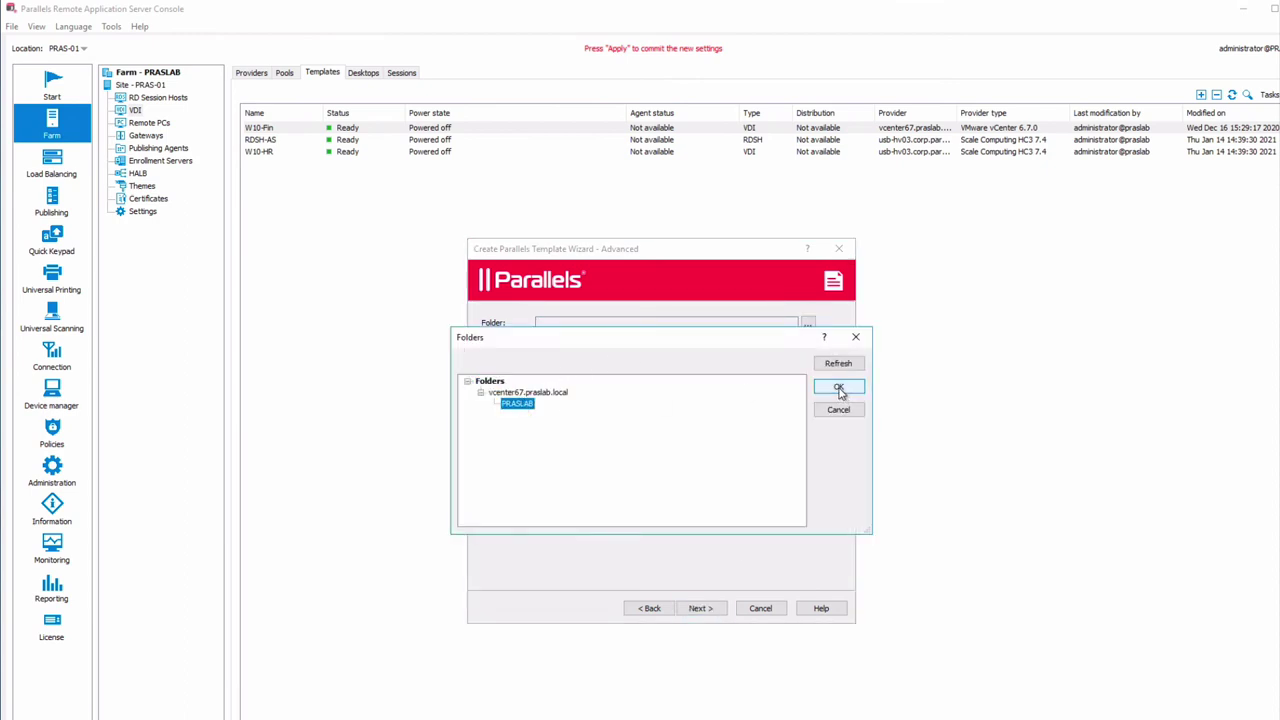
click(829, 385)
click(808, 364)
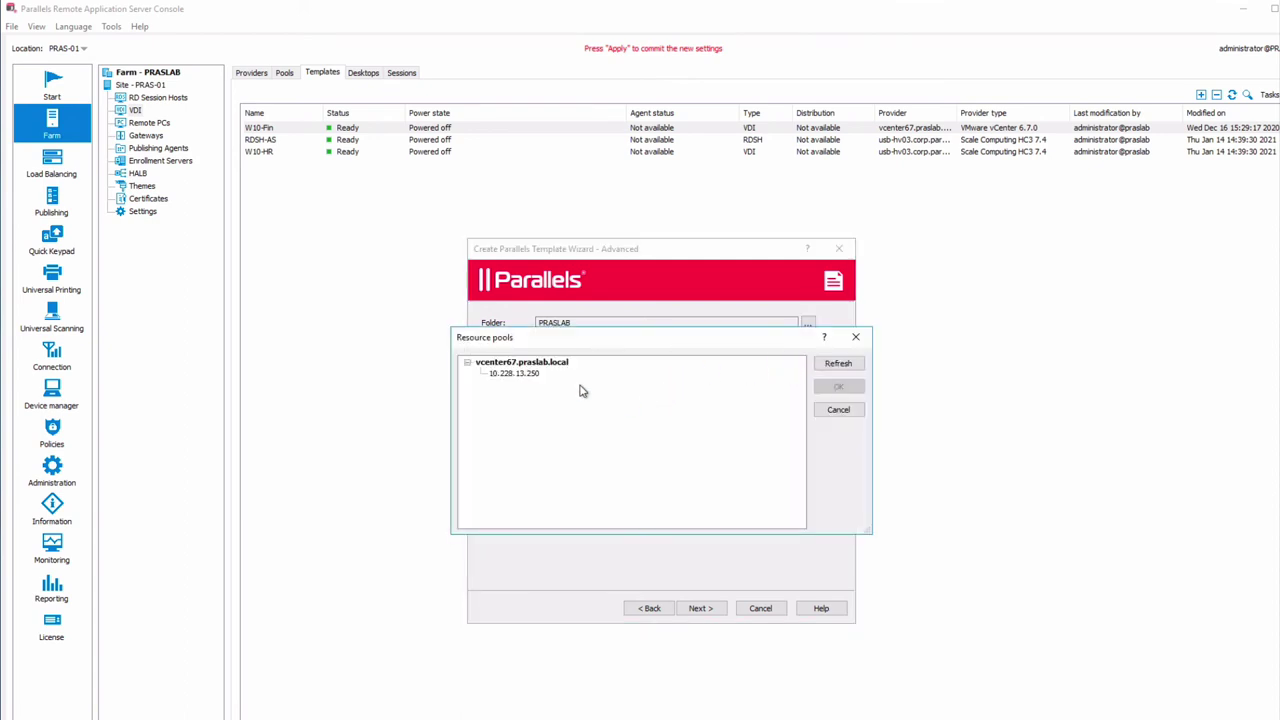
click(532, 383)
click(836, 388)
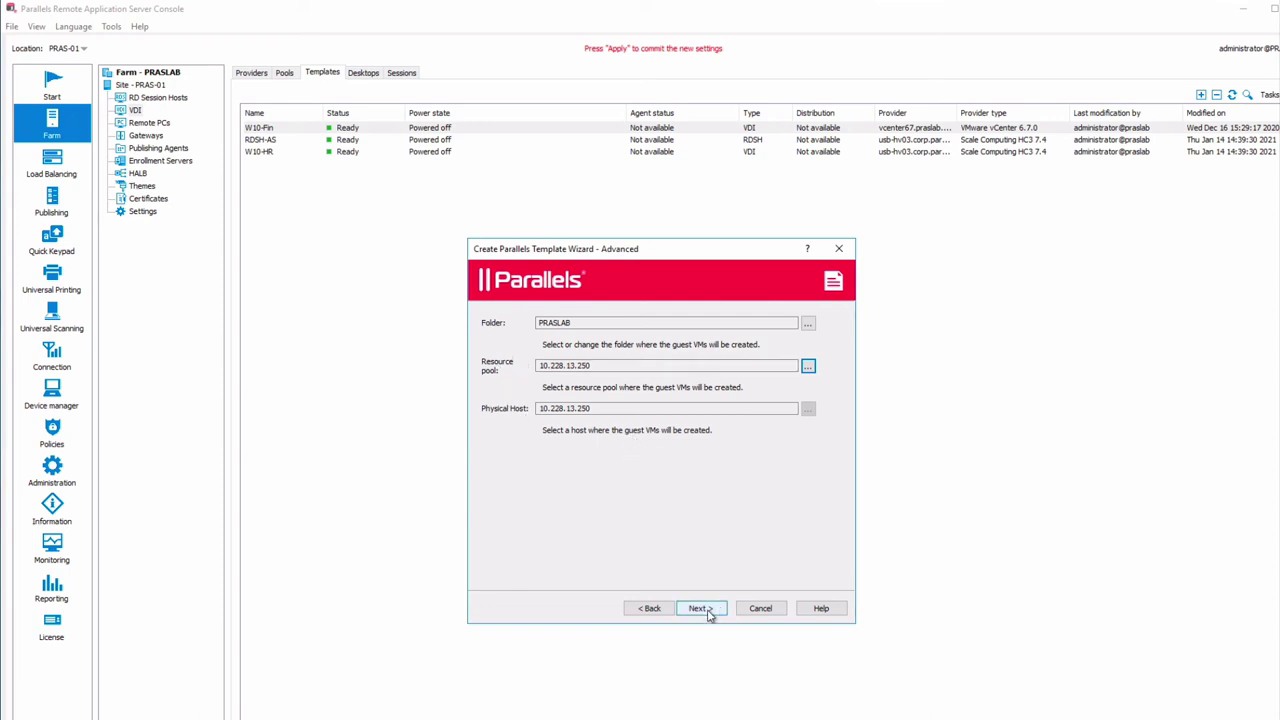
click(706, 609)
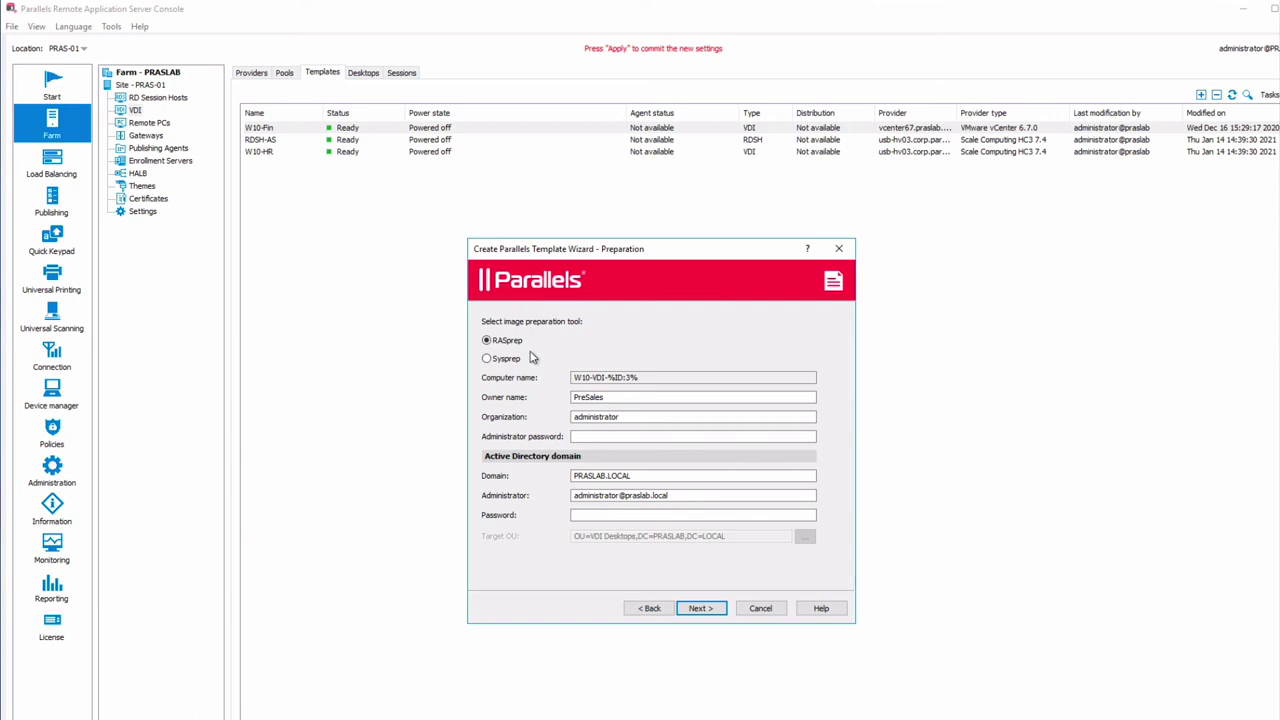
Step: Enter the local administrator and domain passwords for RASprep preparation
click(608, 436)
text(•••••••••••)
key(Tab)
key(Tab)
key(Tab)
key(Tab)
key(shift+Tab)
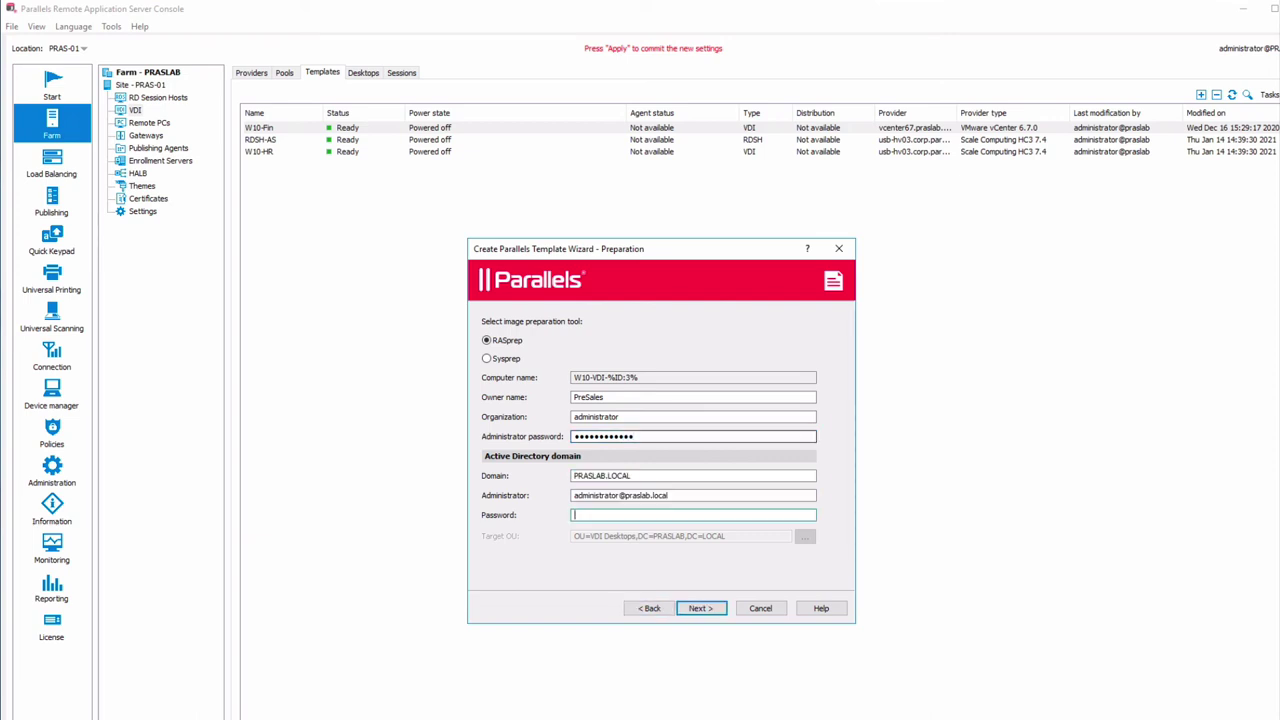
text(•••••••••••)
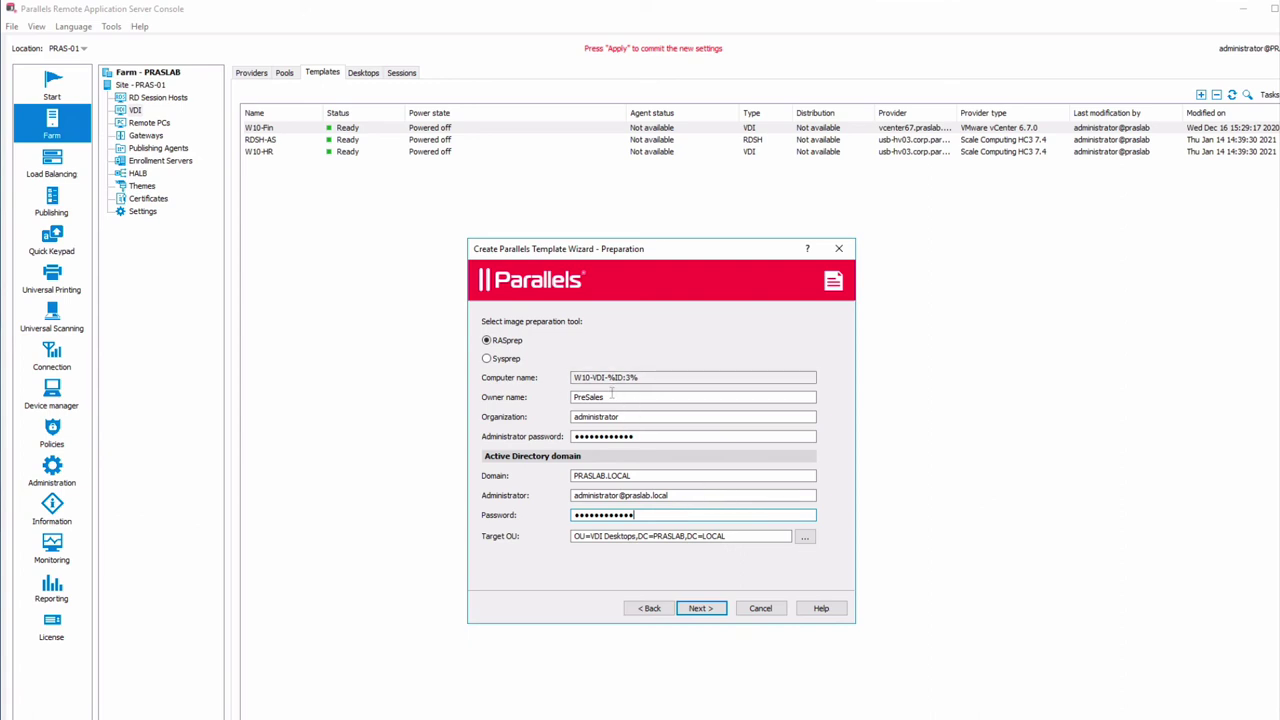
click(697, 610)
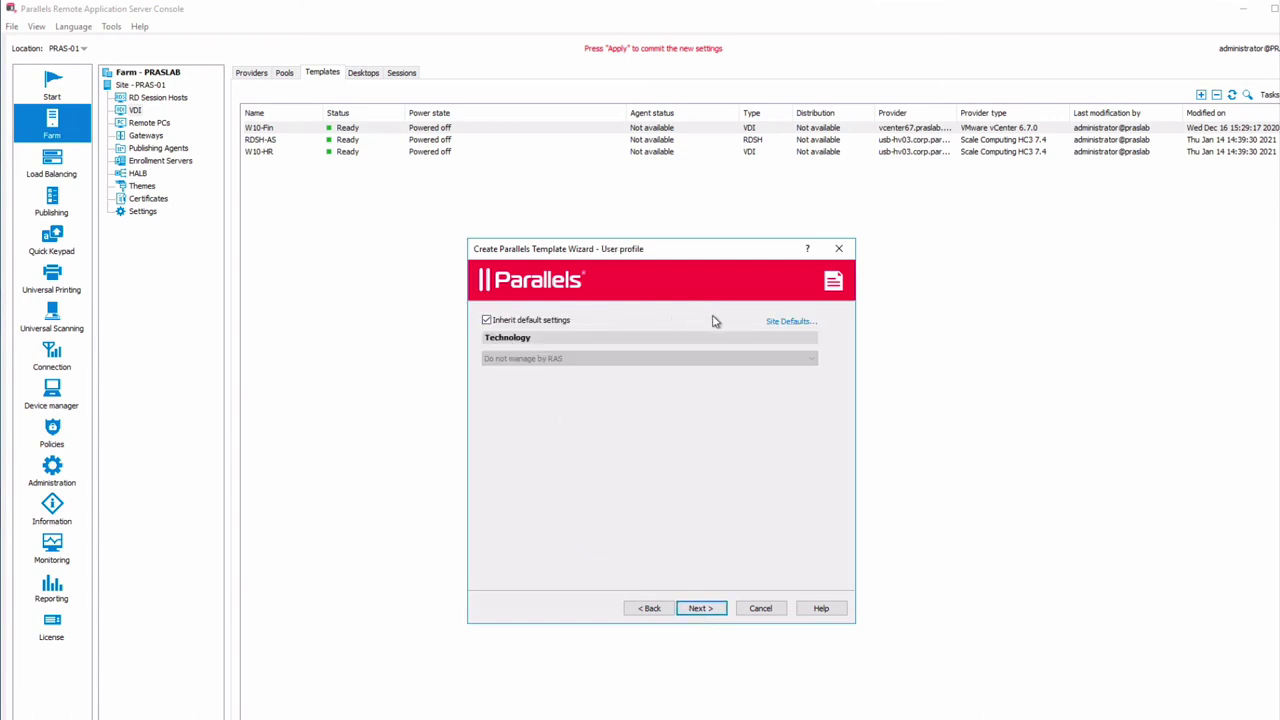
Step: Toggle Inherit default profile settings off and back on, keeping Do not manage by RAS
click(528, 322)
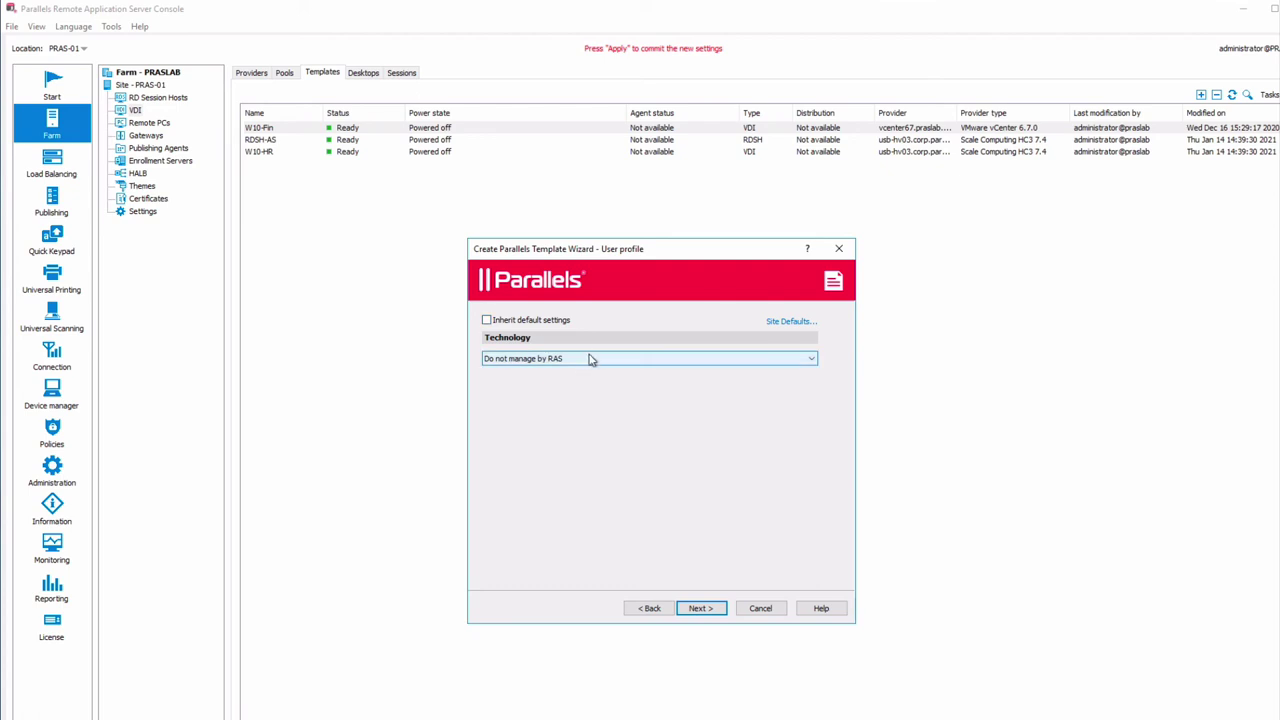
click(590, 359)
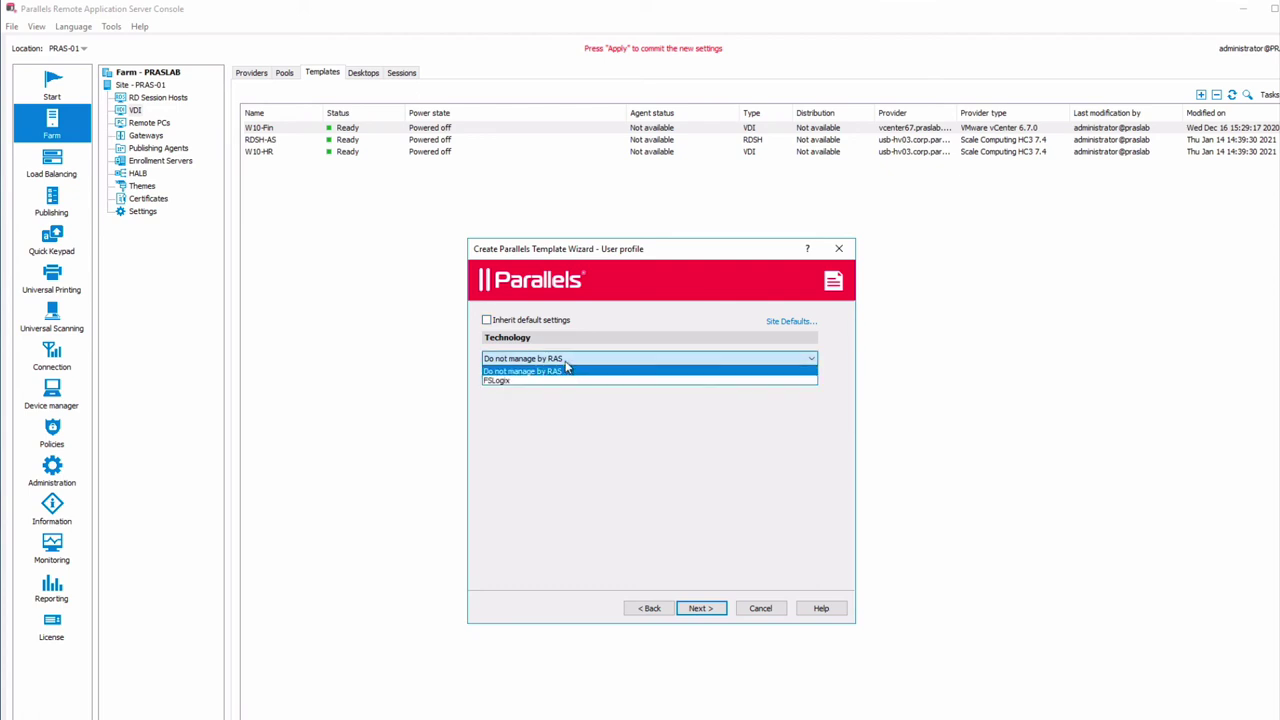
click(566, 370)
click(487, 321)
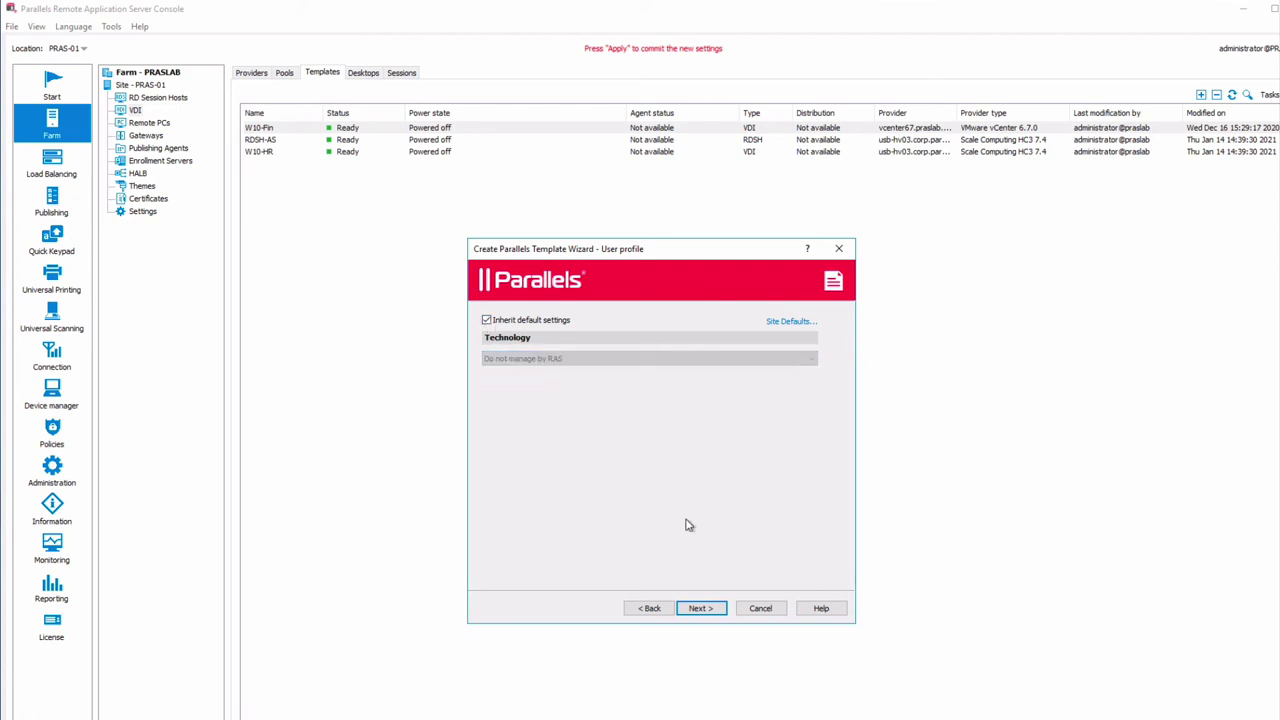
Step: Accept the default Optimization and KMS license key settings to reach the Summary
click(700, 609)
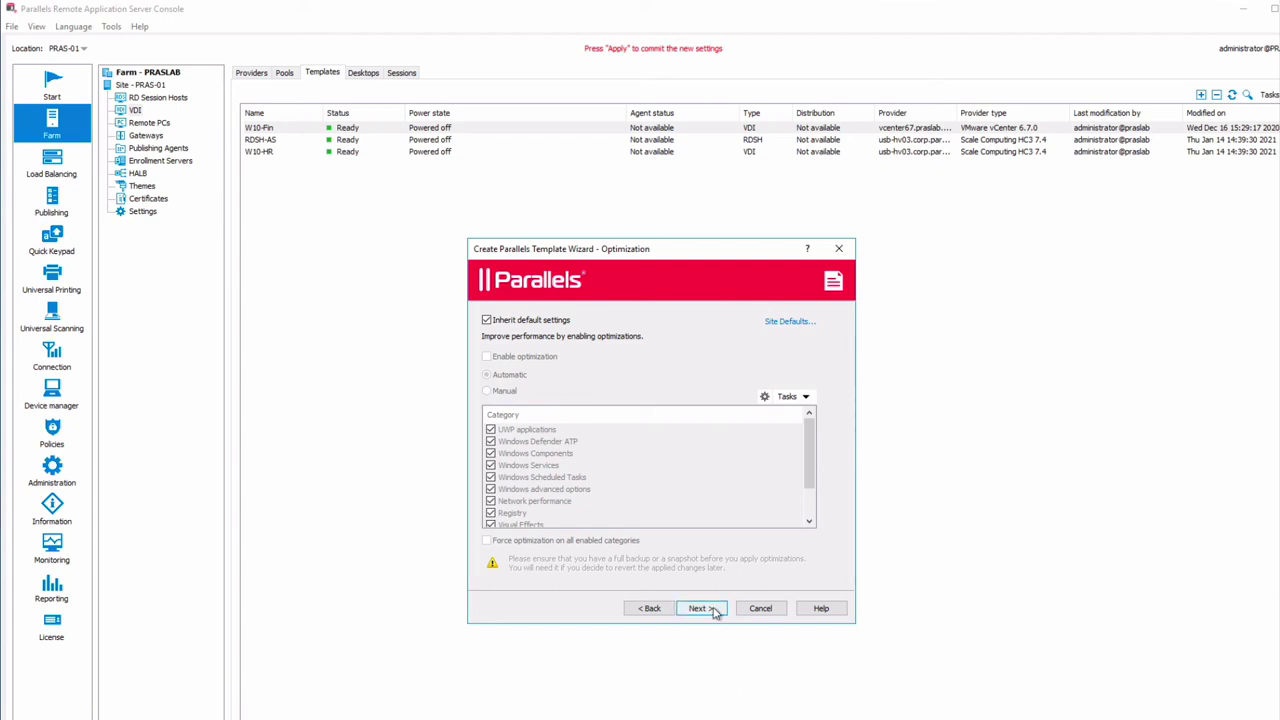
click(711, 612)
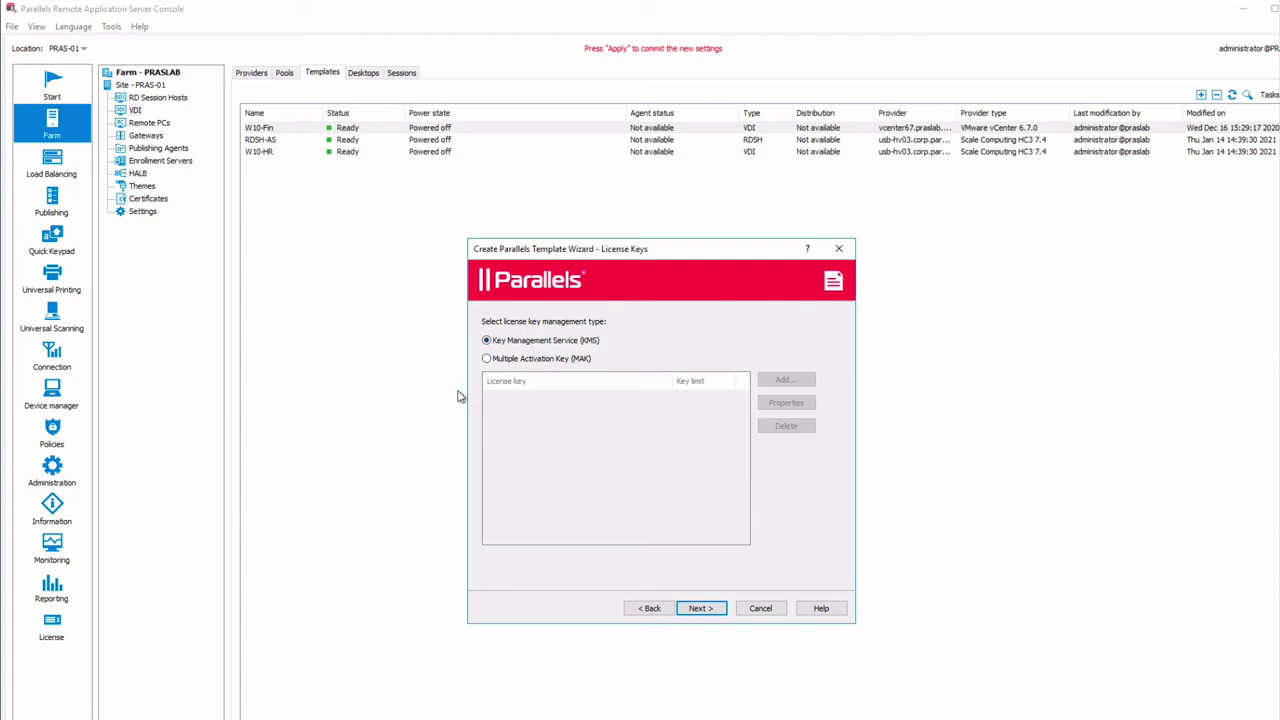
click(702, 618)
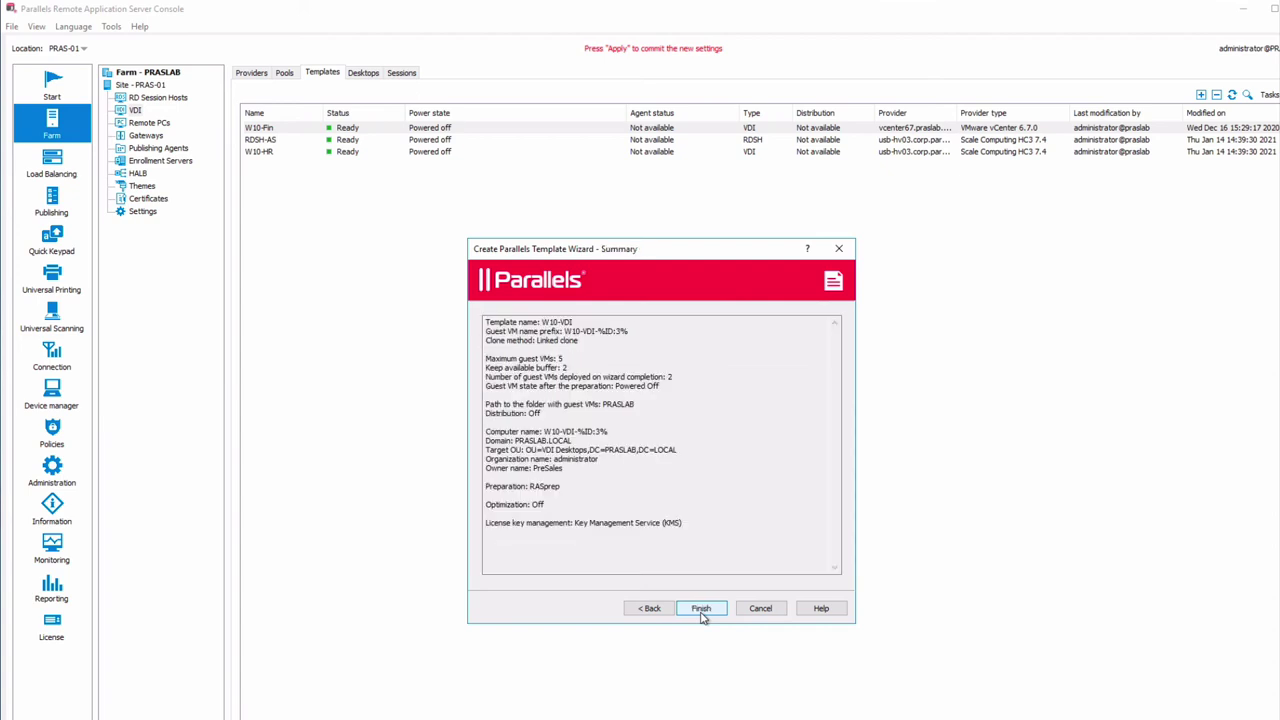
Step: Finish the W10-VDI template and refresh the Templates list
click(701, 612)
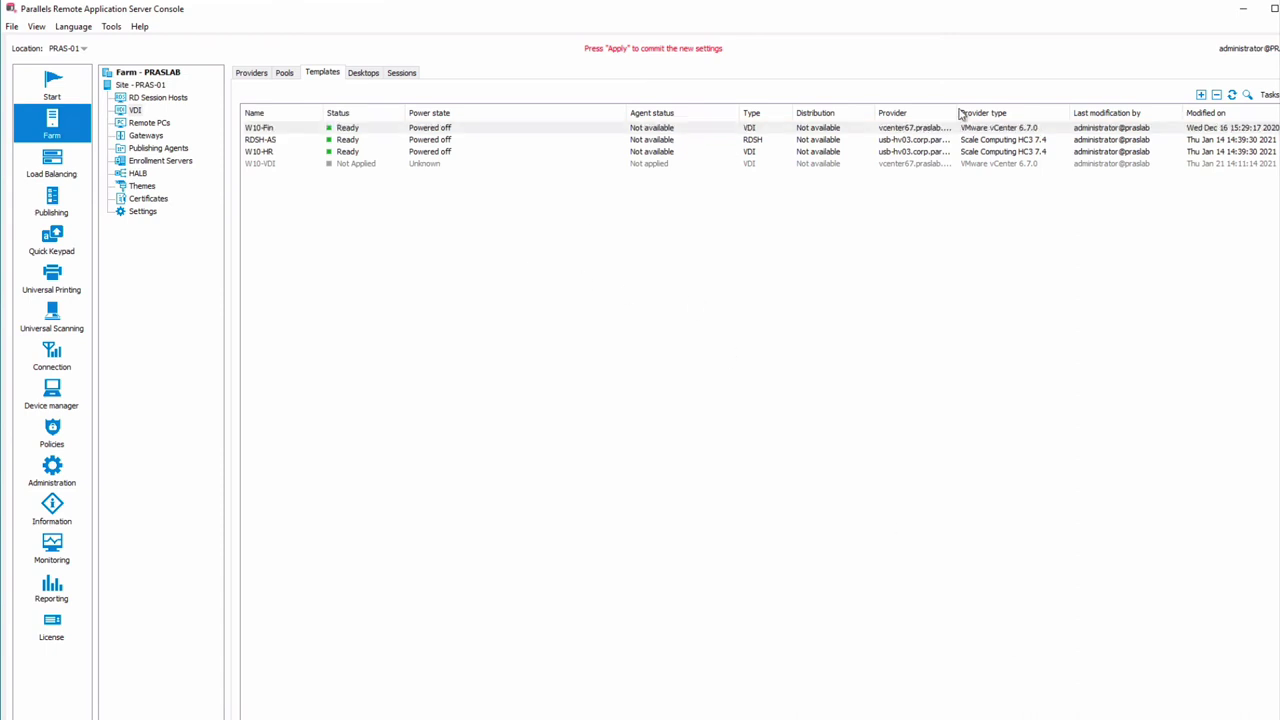
click(1234, 96)
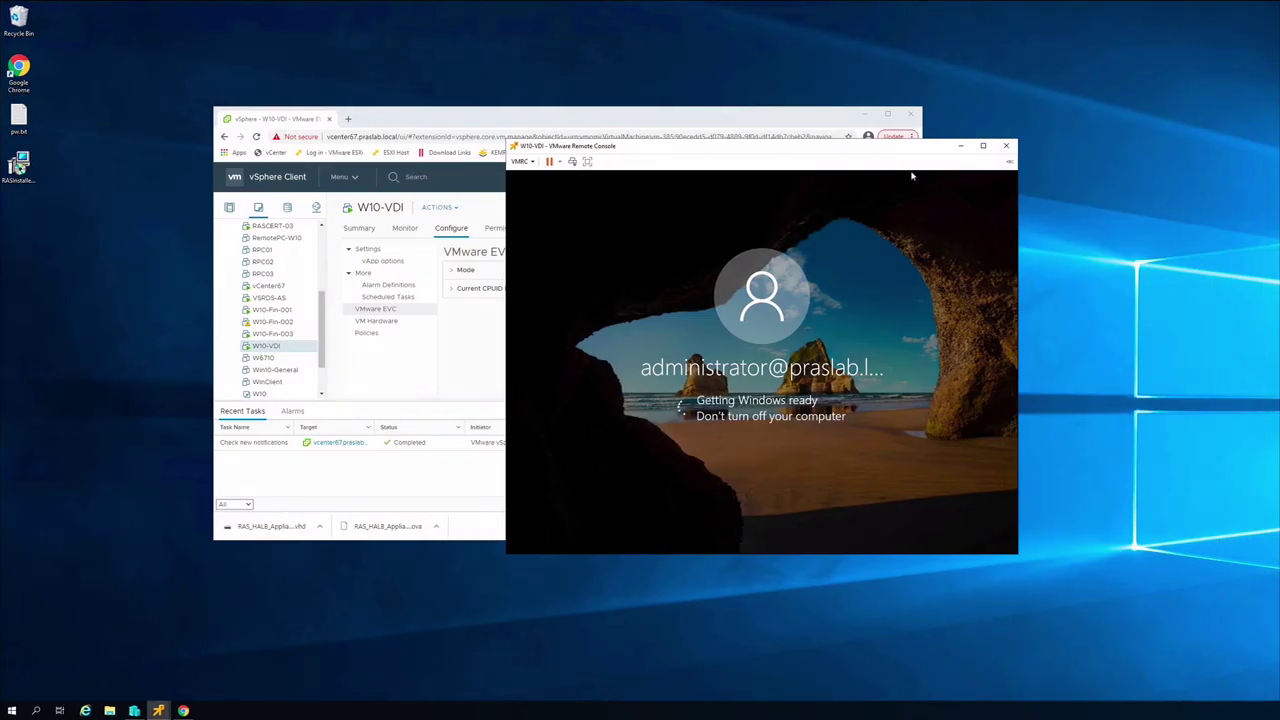
Step: Scroll the vSphere Client inventory around the W10-VDI virtual machine
click(465, 323)
scroll(322, 385, down, 2)
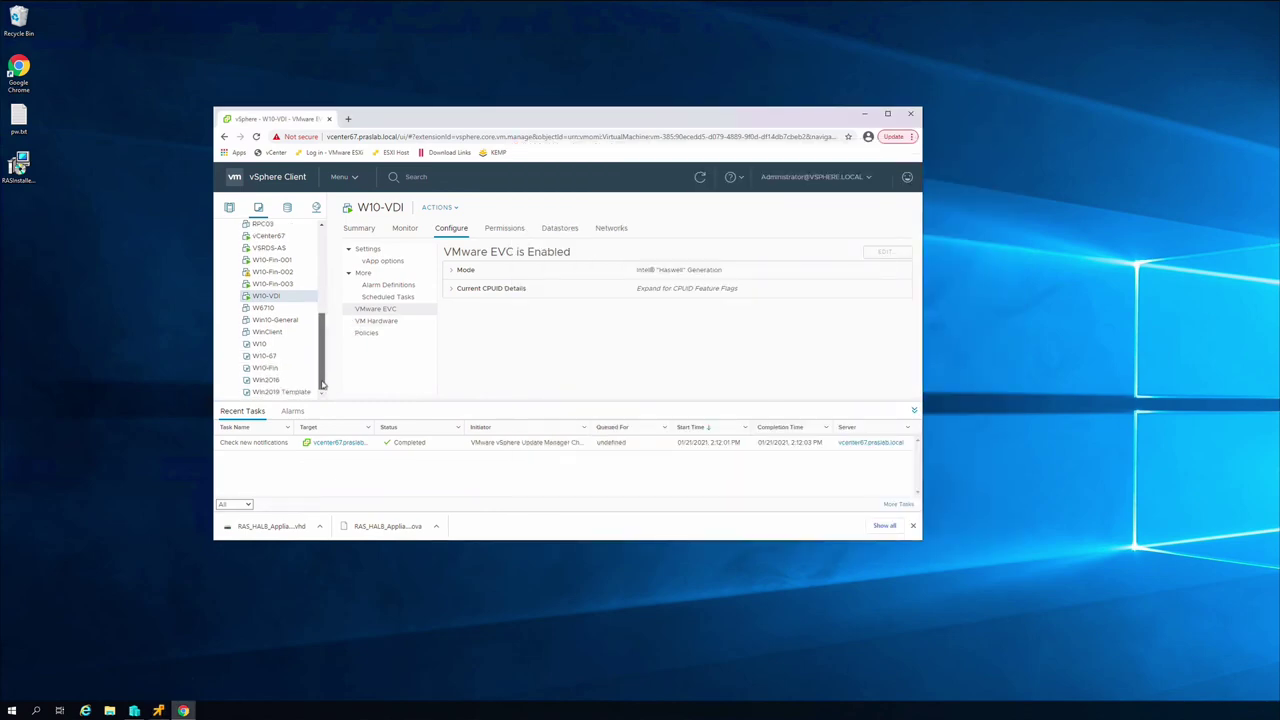
scroll(322, 300, up, 5)
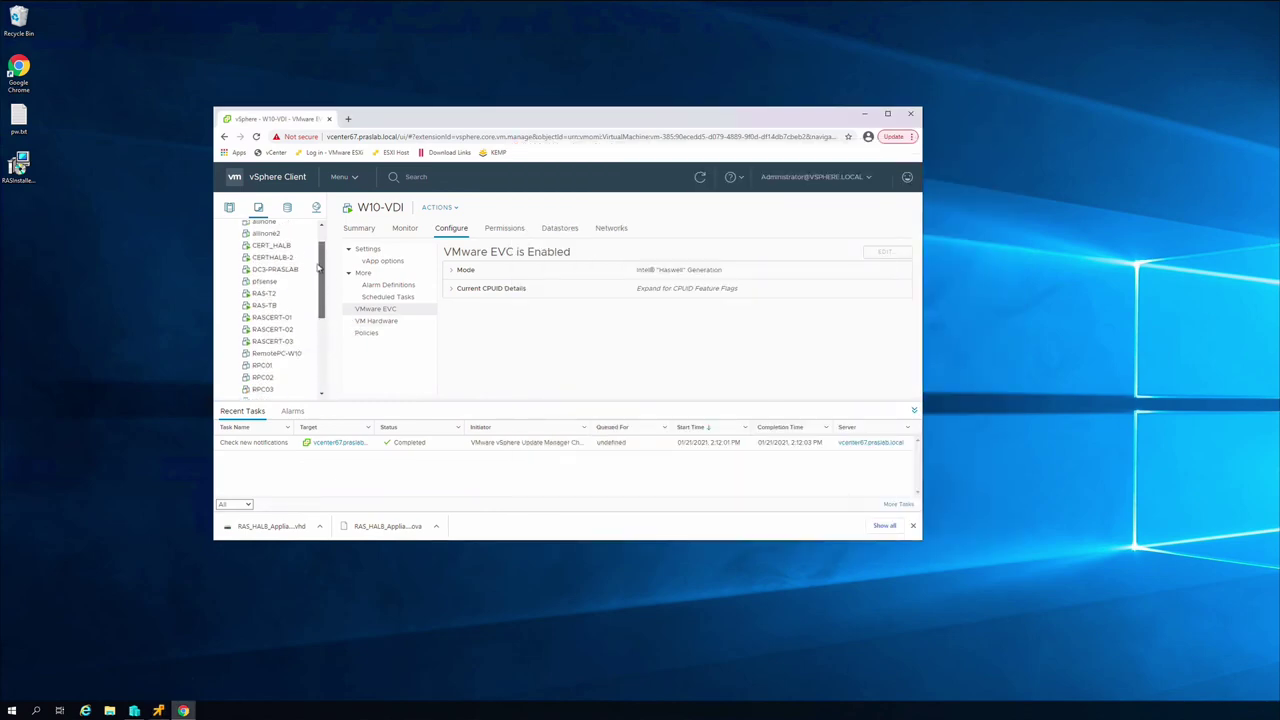
scroll(312, 330, down, 5)
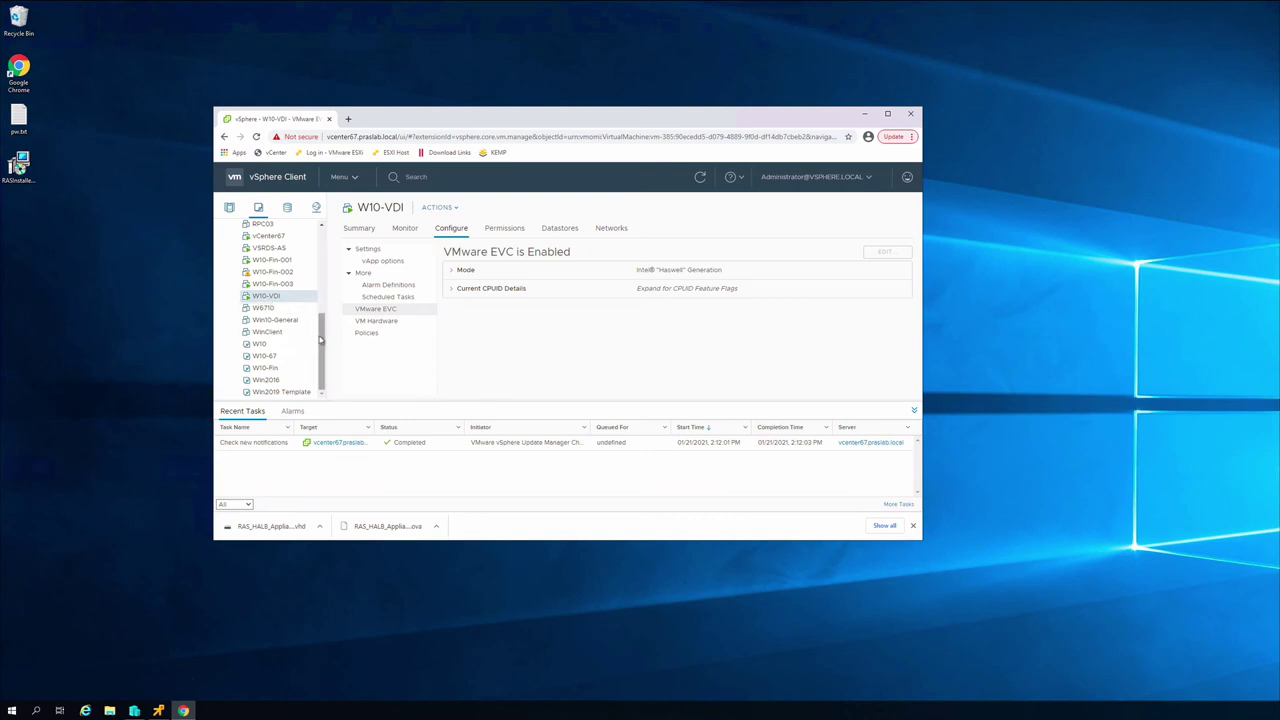
scroll(323, 320, up, 3)
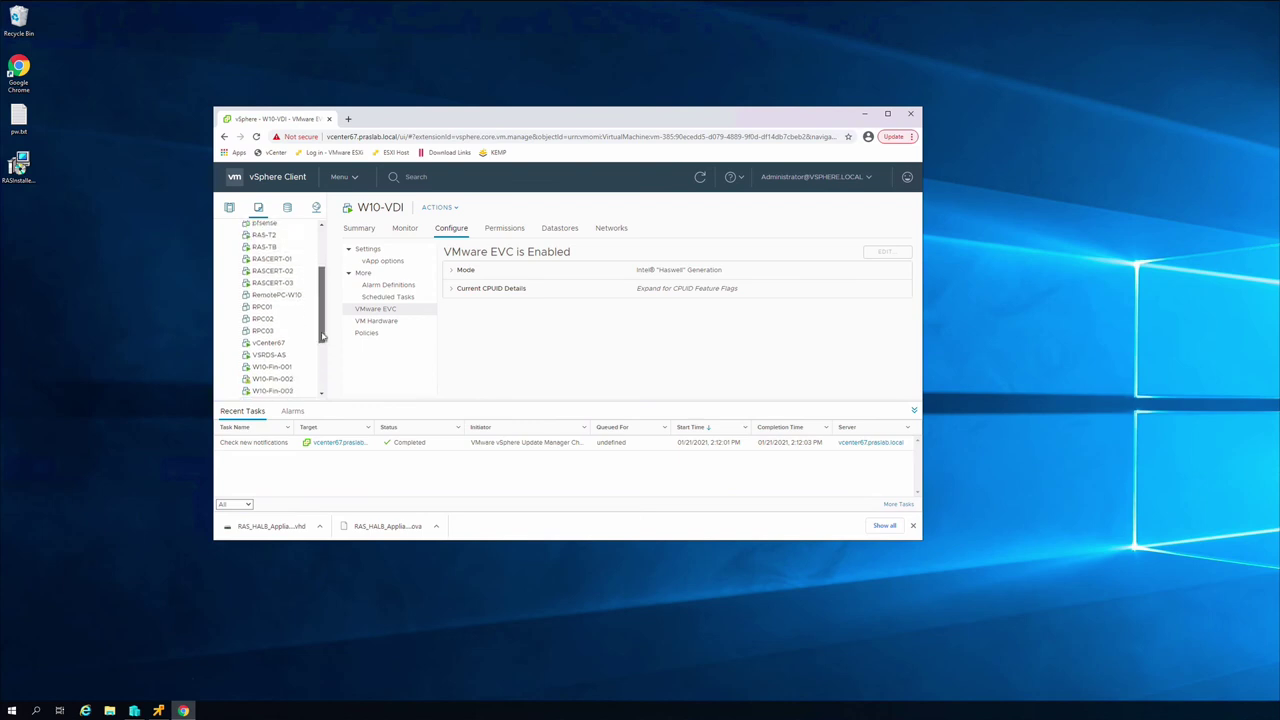
scroll(323, 340, down, 2)
scroll(323, 348, down, 1)
scroll(330, 345, up, 3)
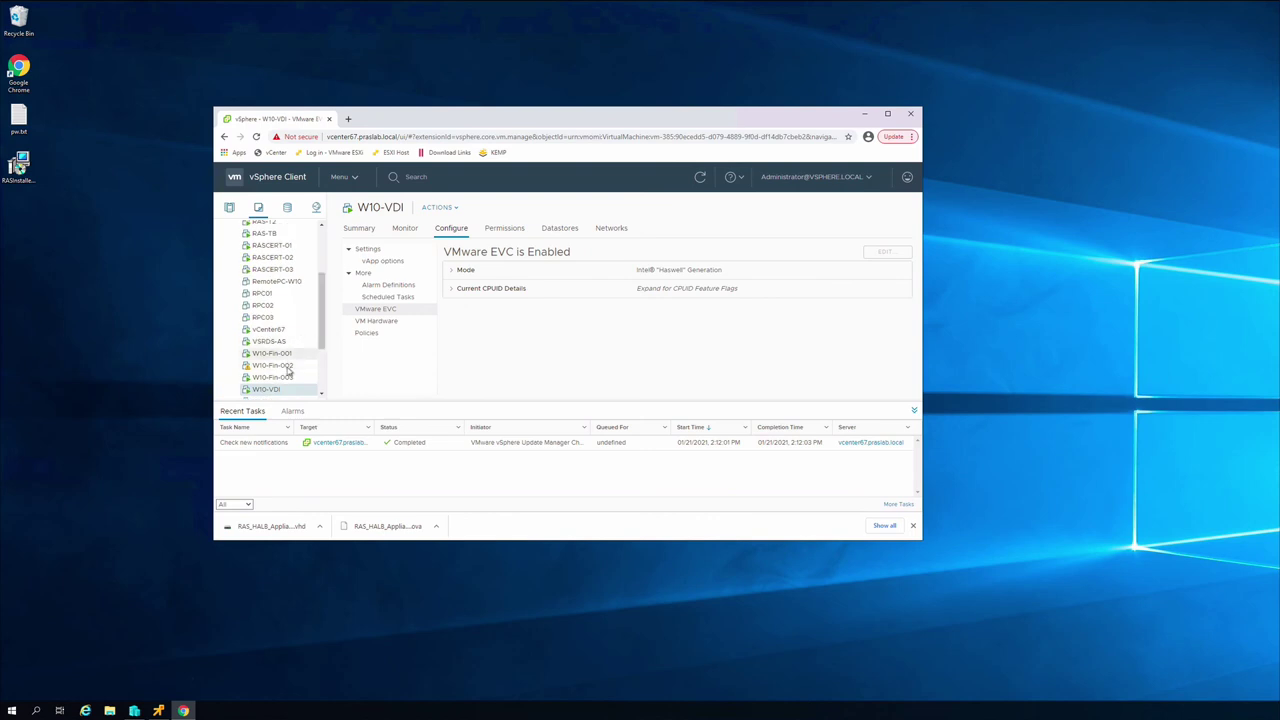
scroll(320, 345, down, 3)
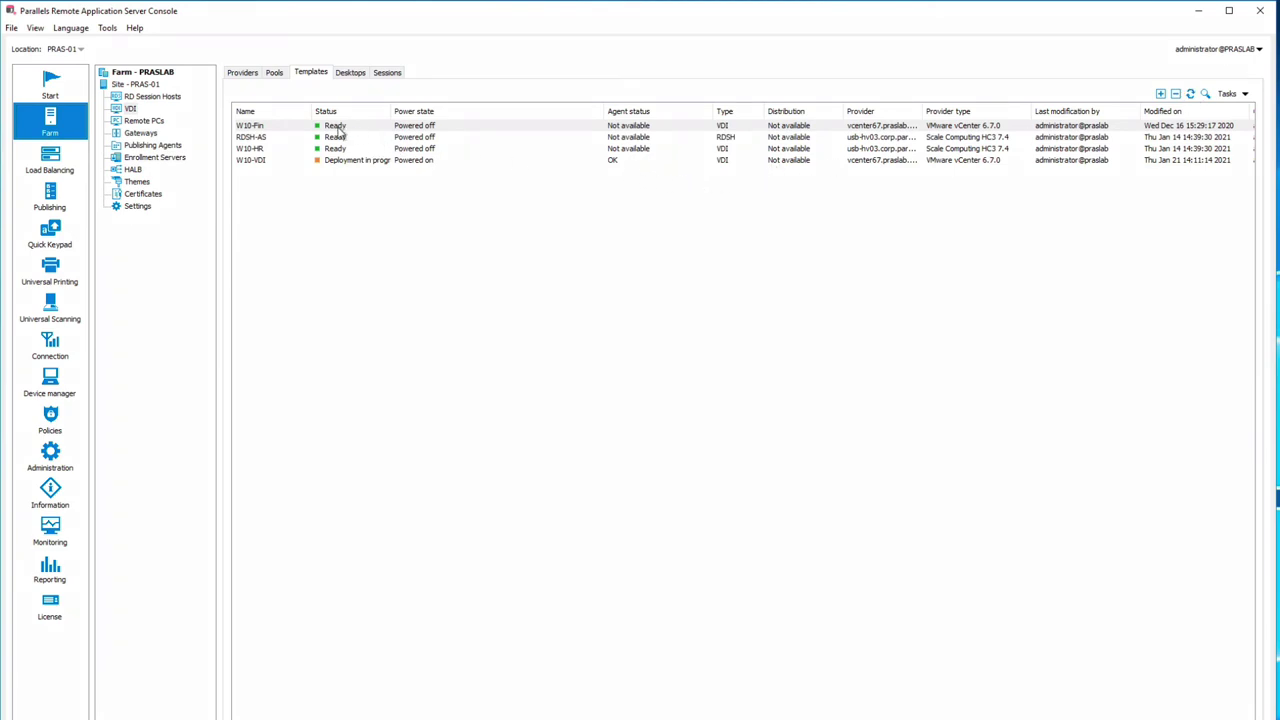
click(350, 73)
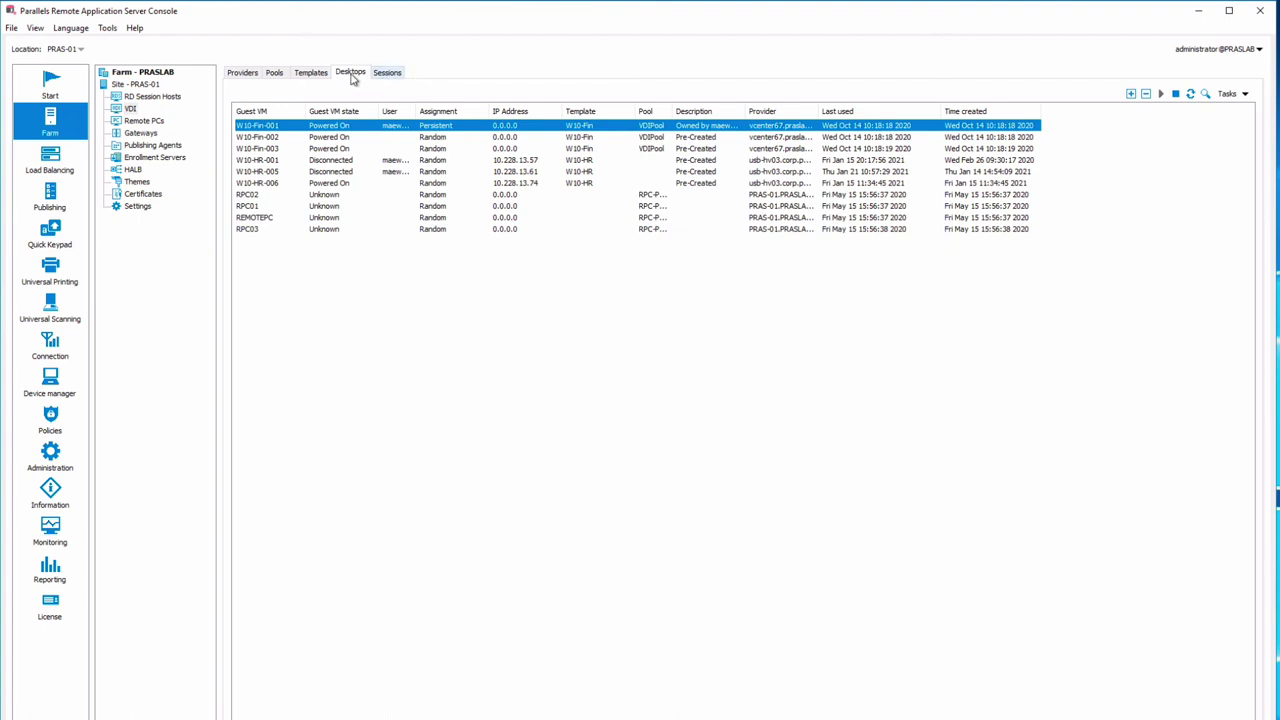
click(318, 74)
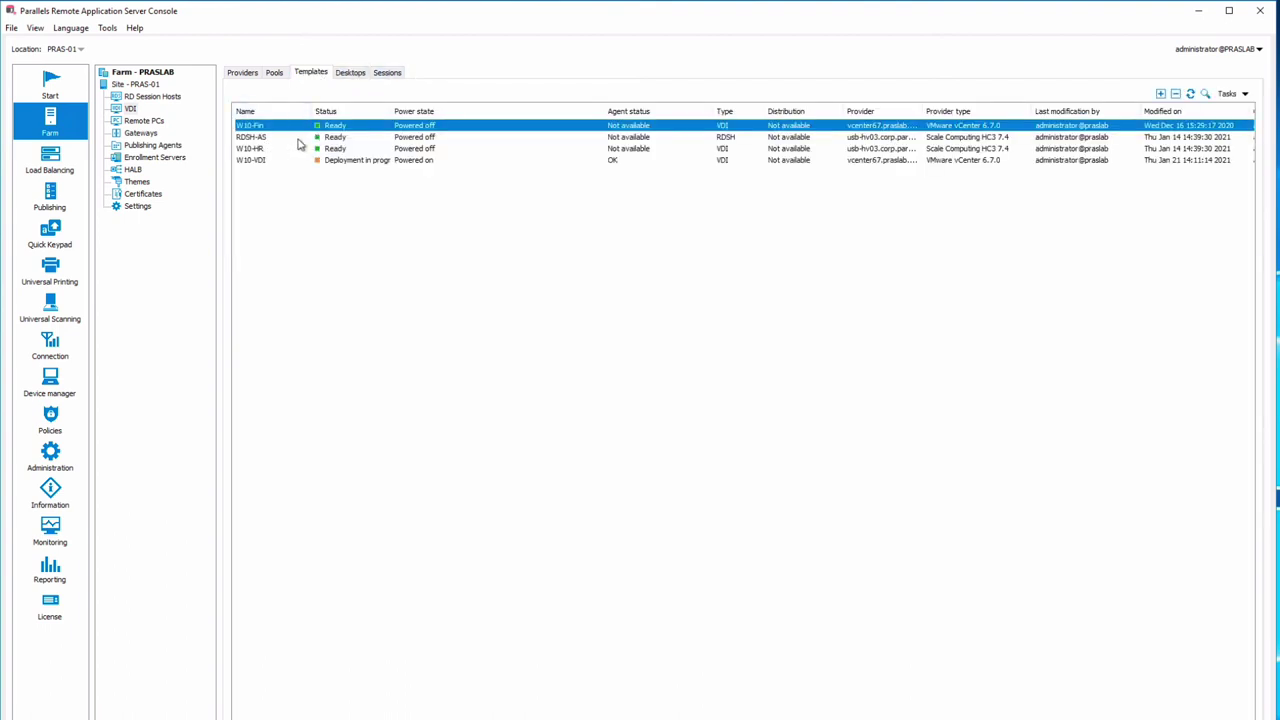
double_click(335, 128)
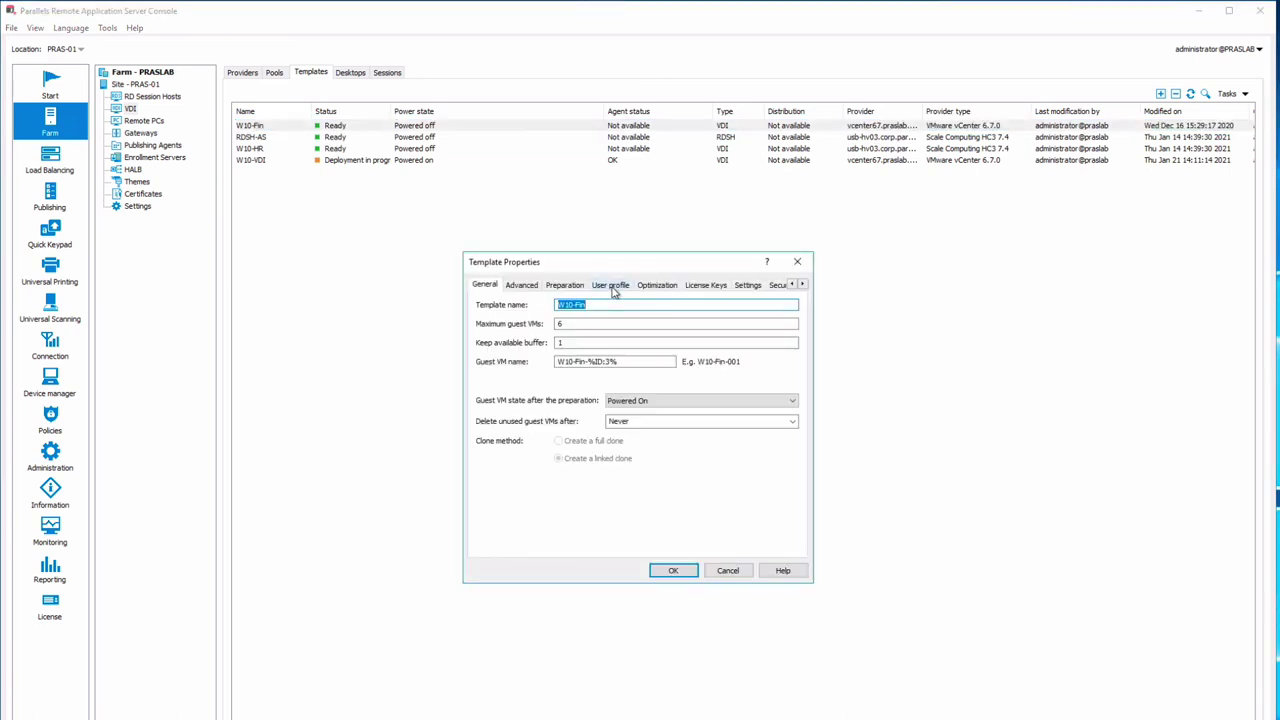
click(533, 289)
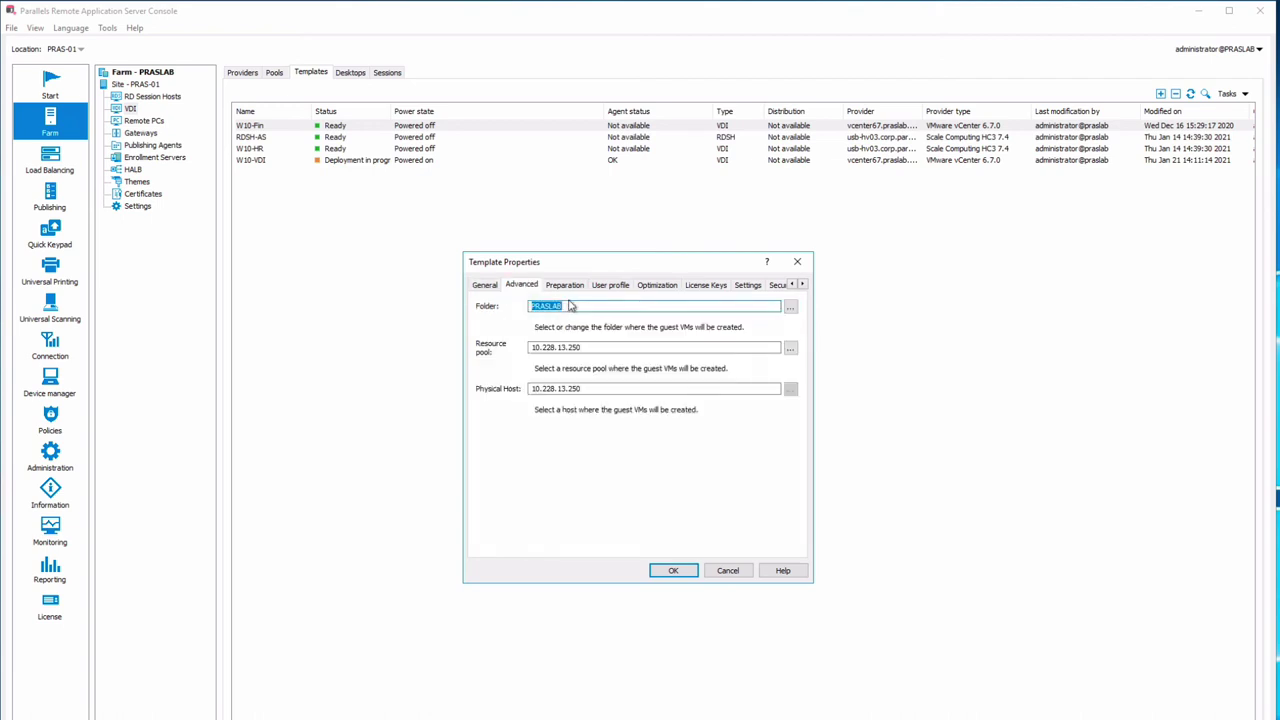
click(570, 287)
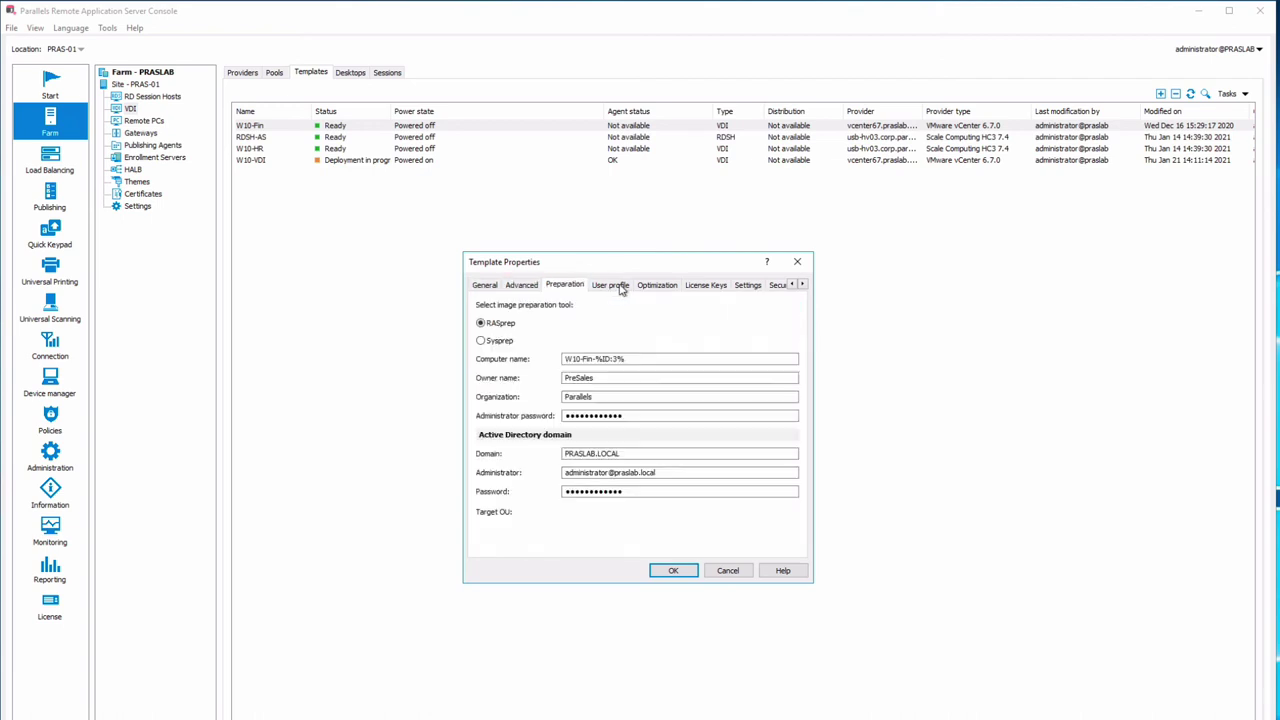
click(622, 287)
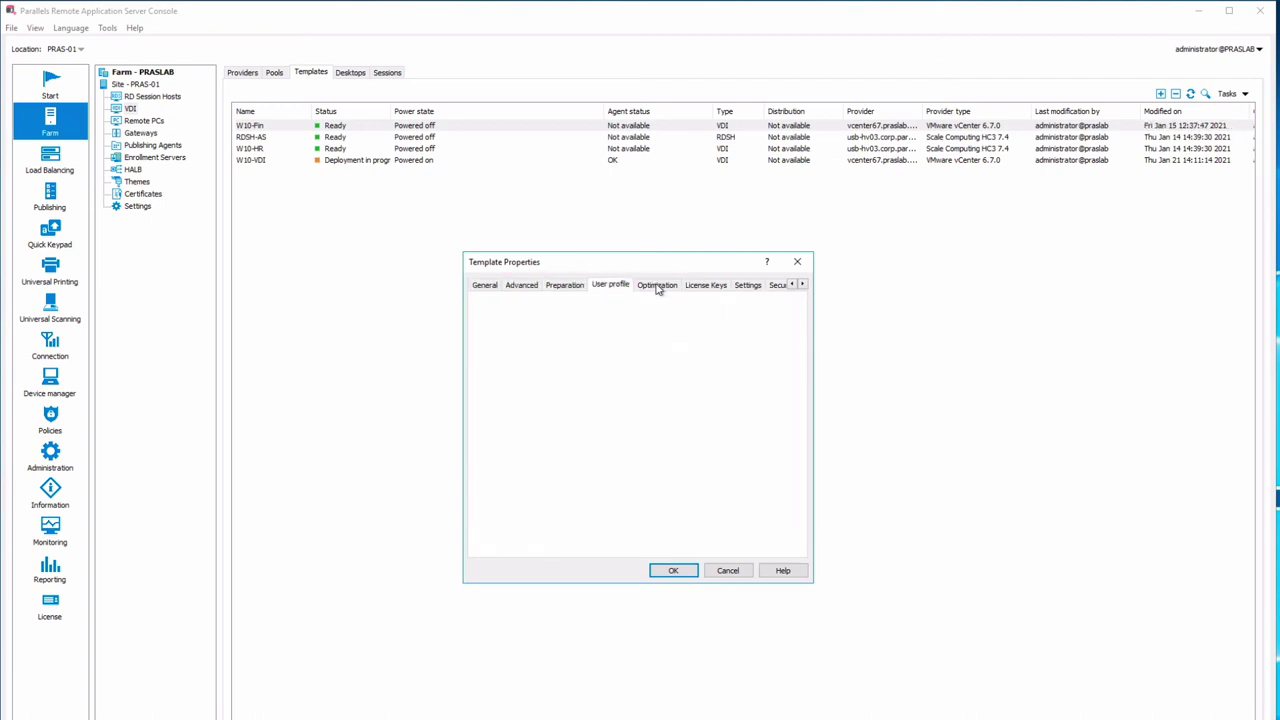
click(658, 287)
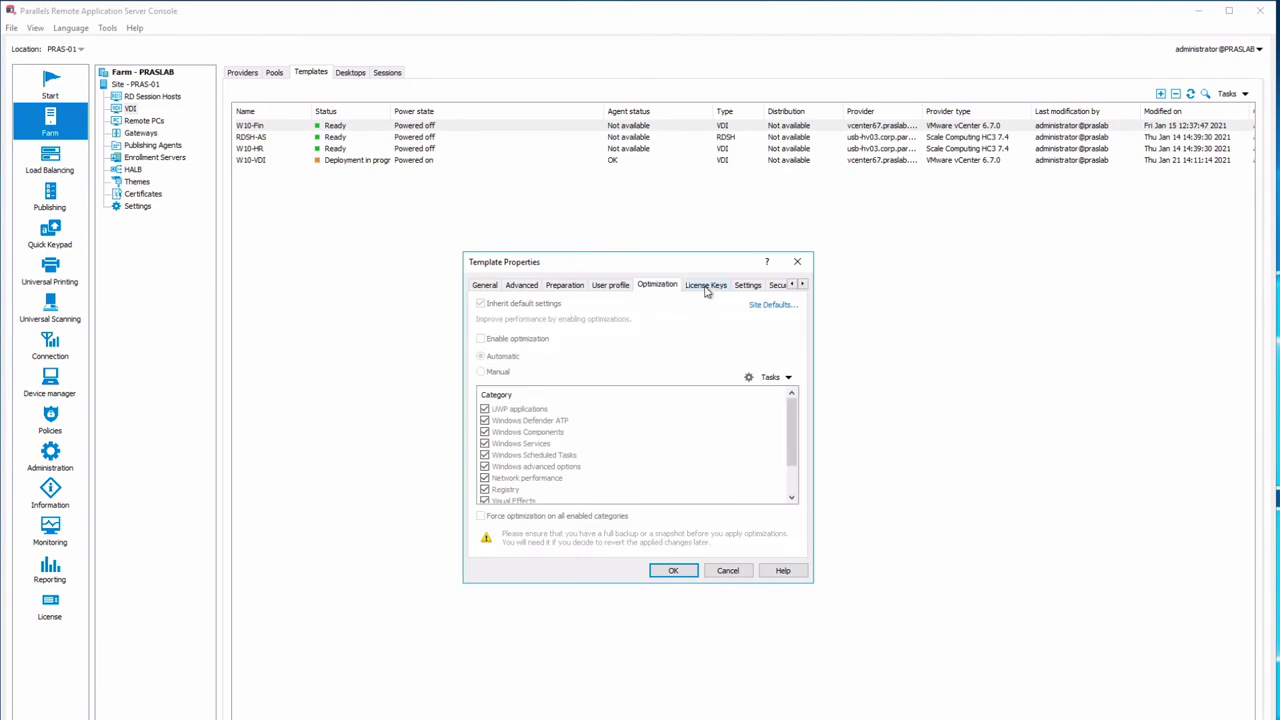
click(756, 289)
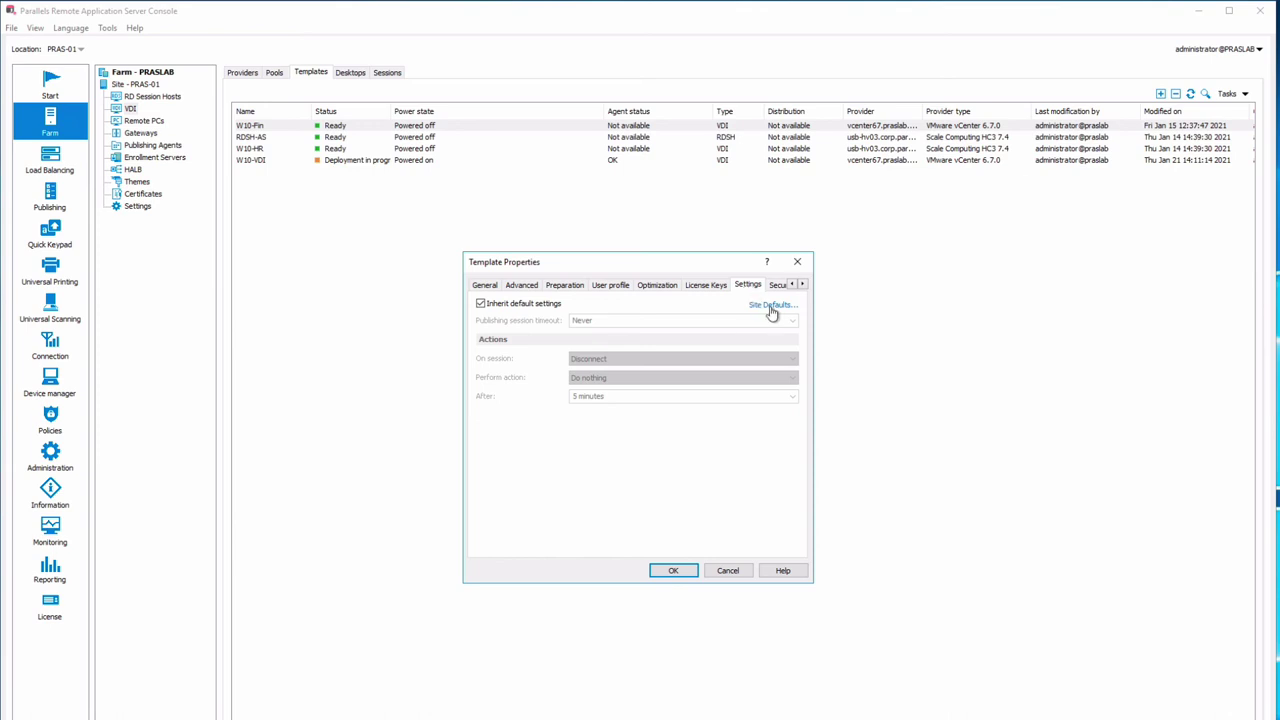
click(516, 305)
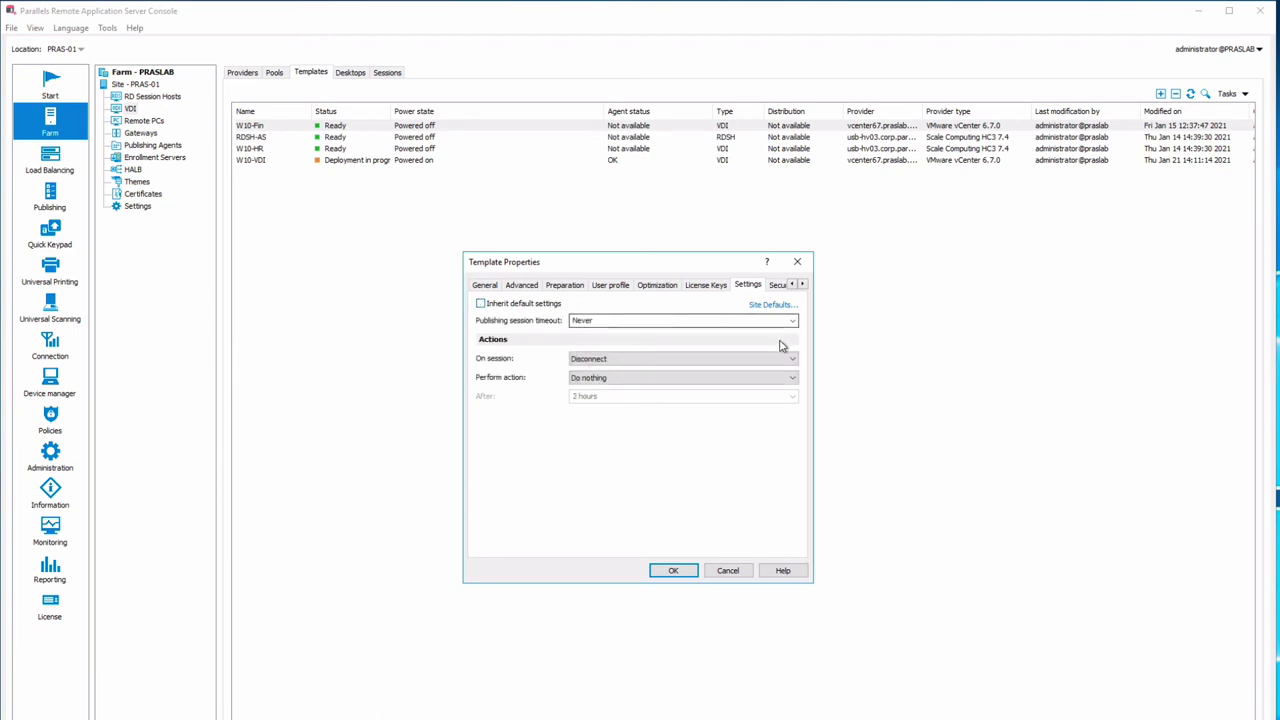
click(645, 382)
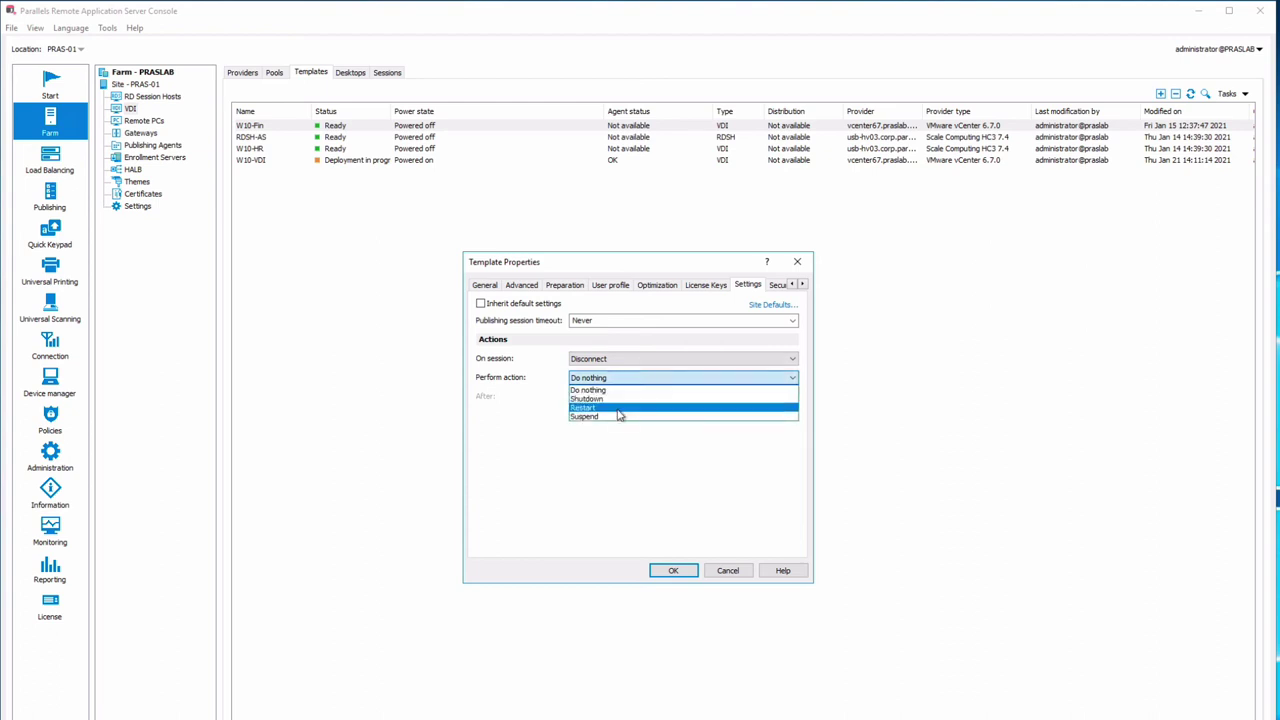
click(632, 442)
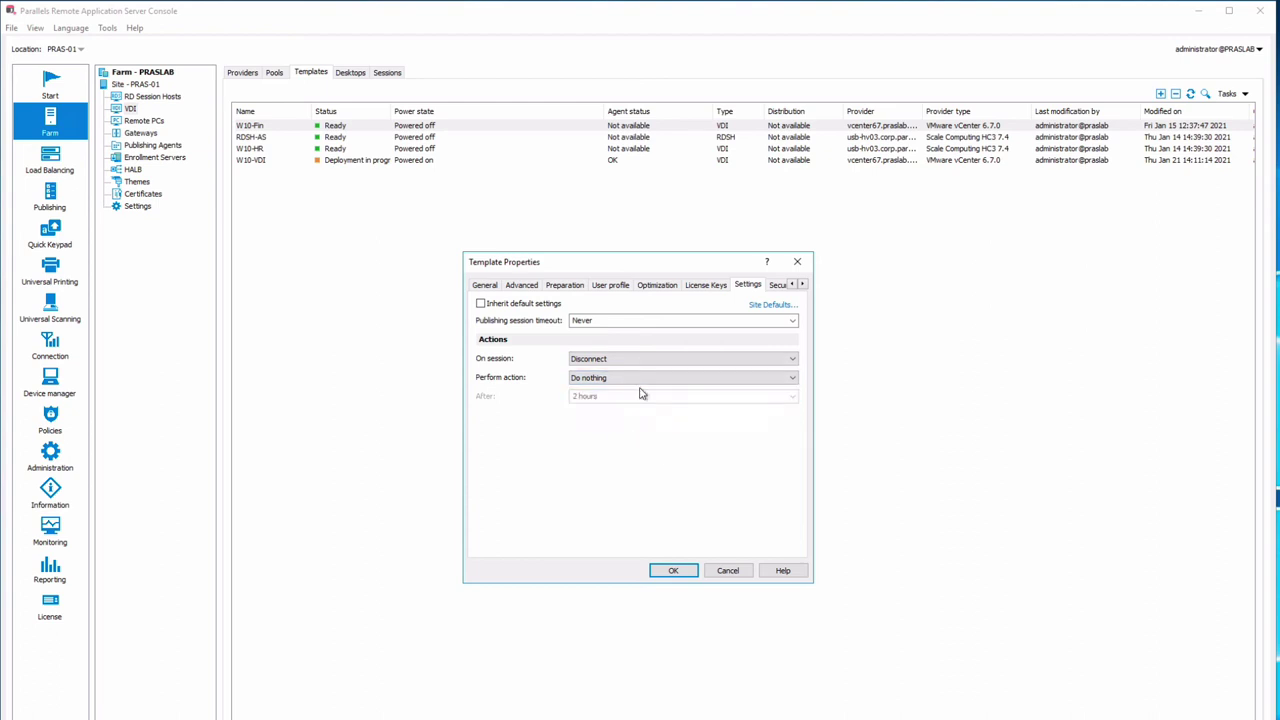
click(634, 360)
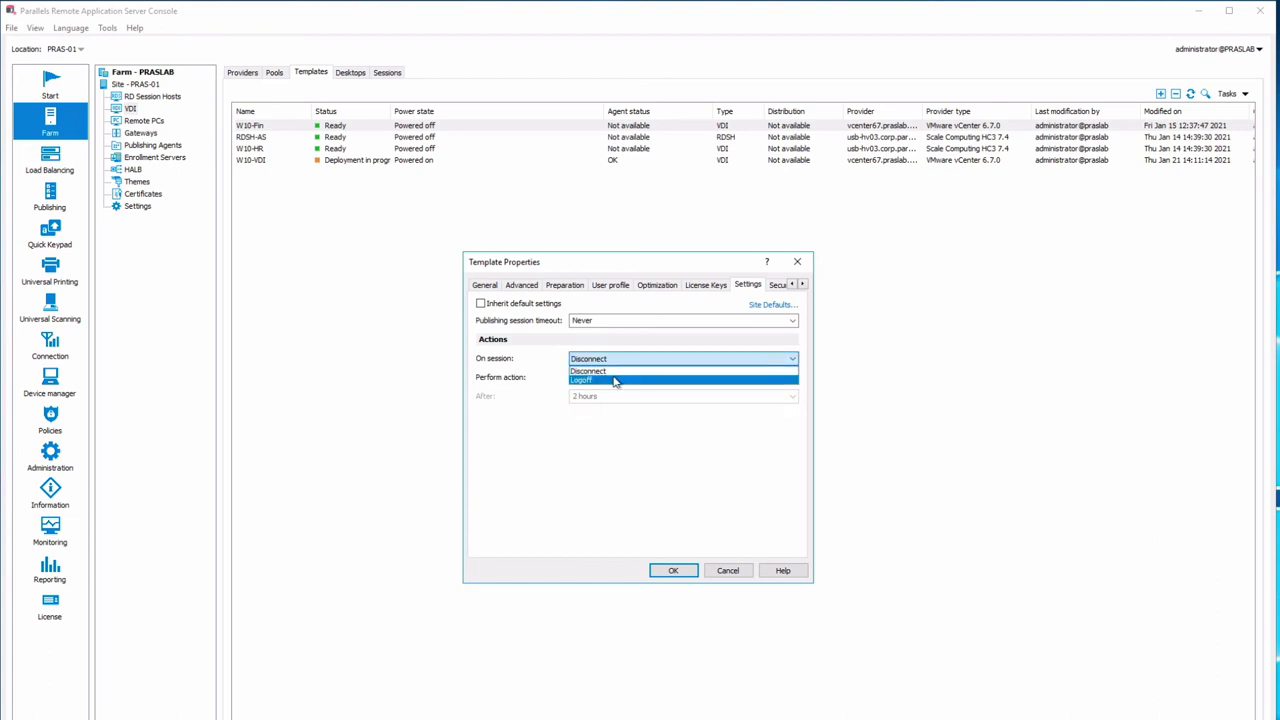
click(614, 380)
click(632, 379)
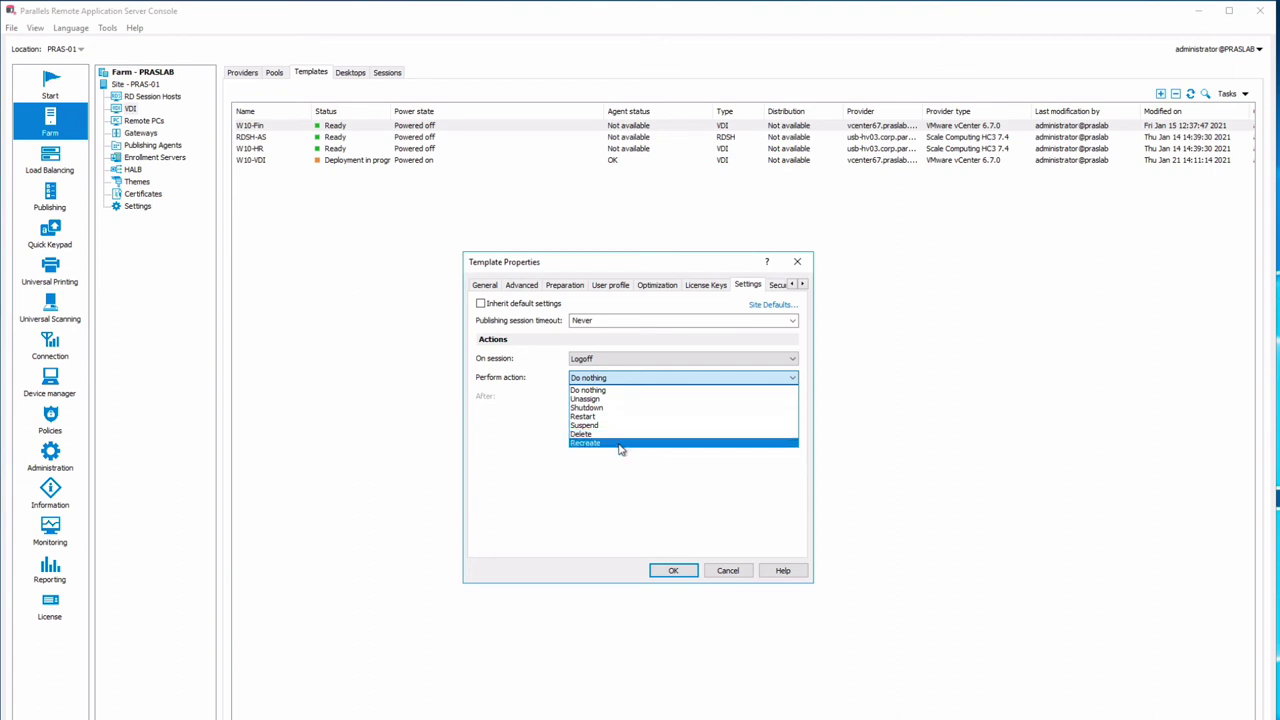
click(681, 509)
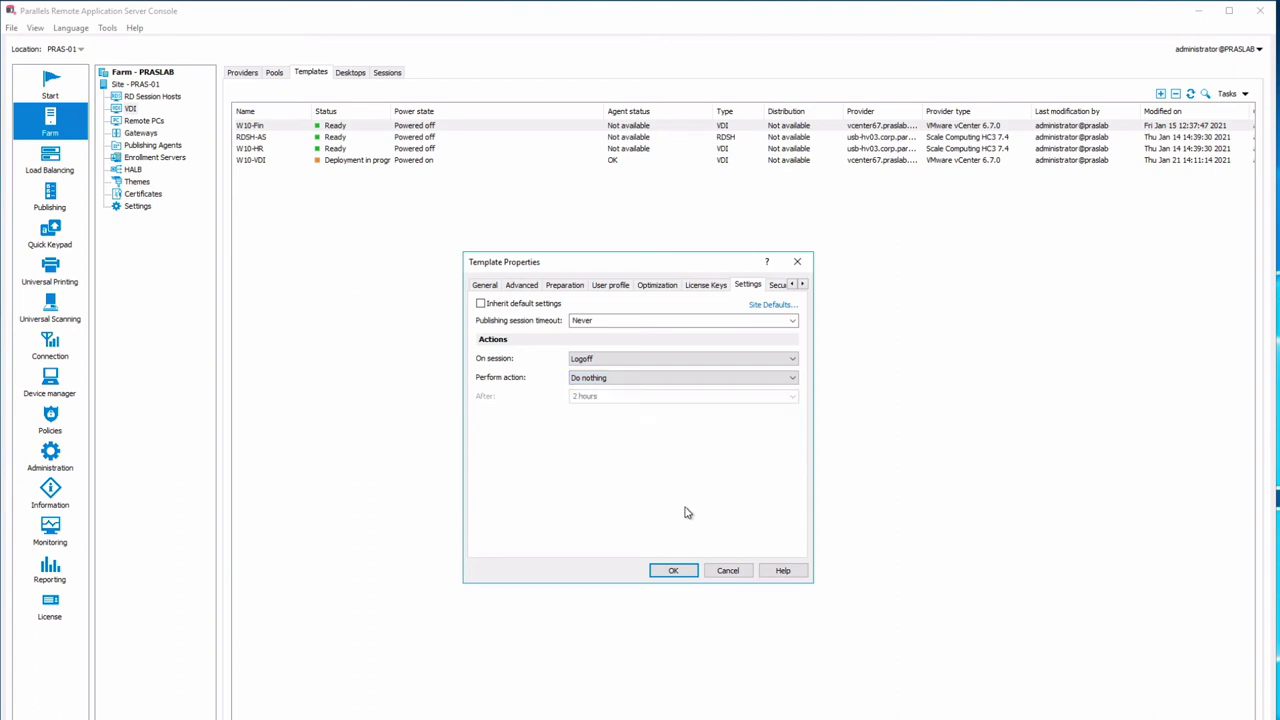
click(727, 570)
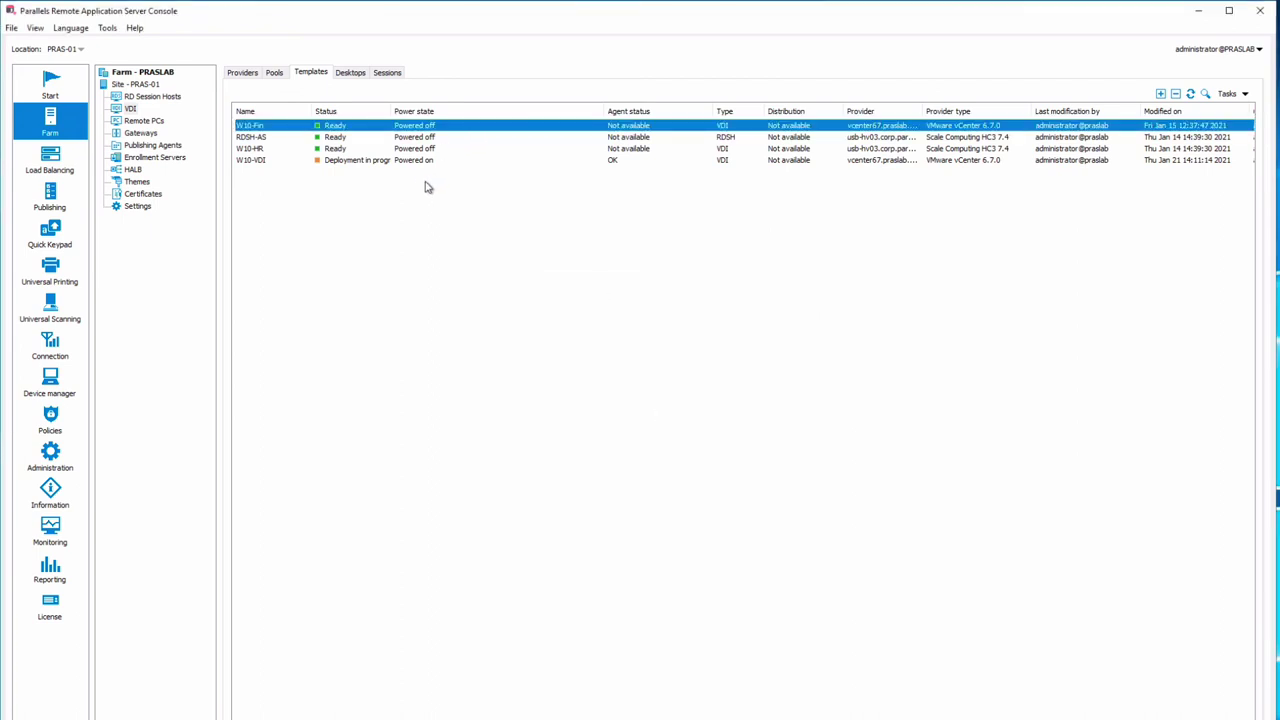
click(54, 198)
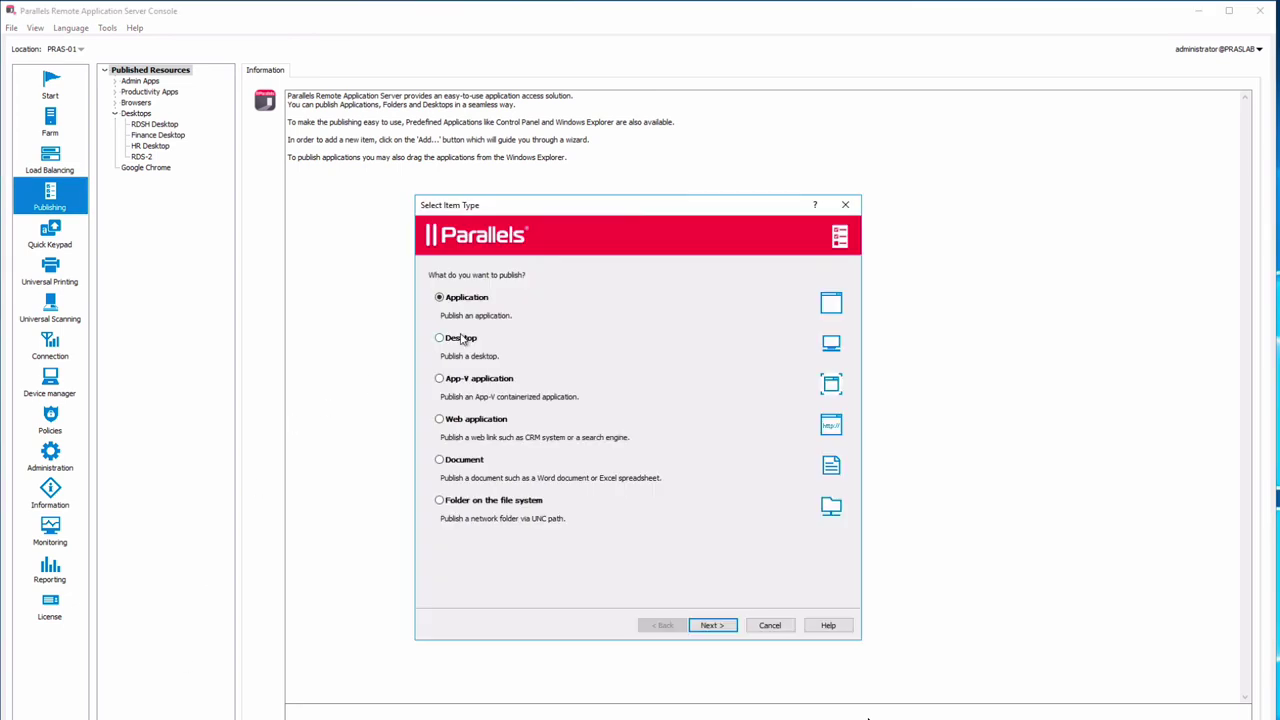
click(459, 342)
click(714, 624)
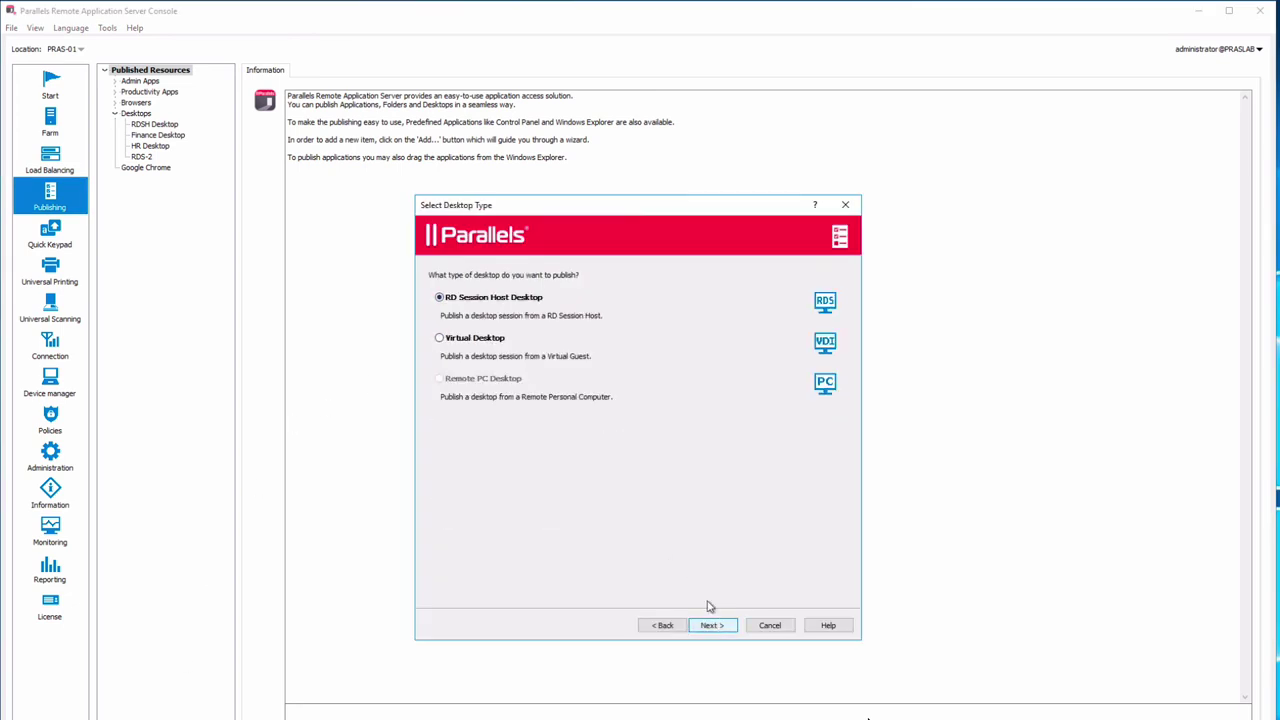
click(466, 338)
click(726, 629)
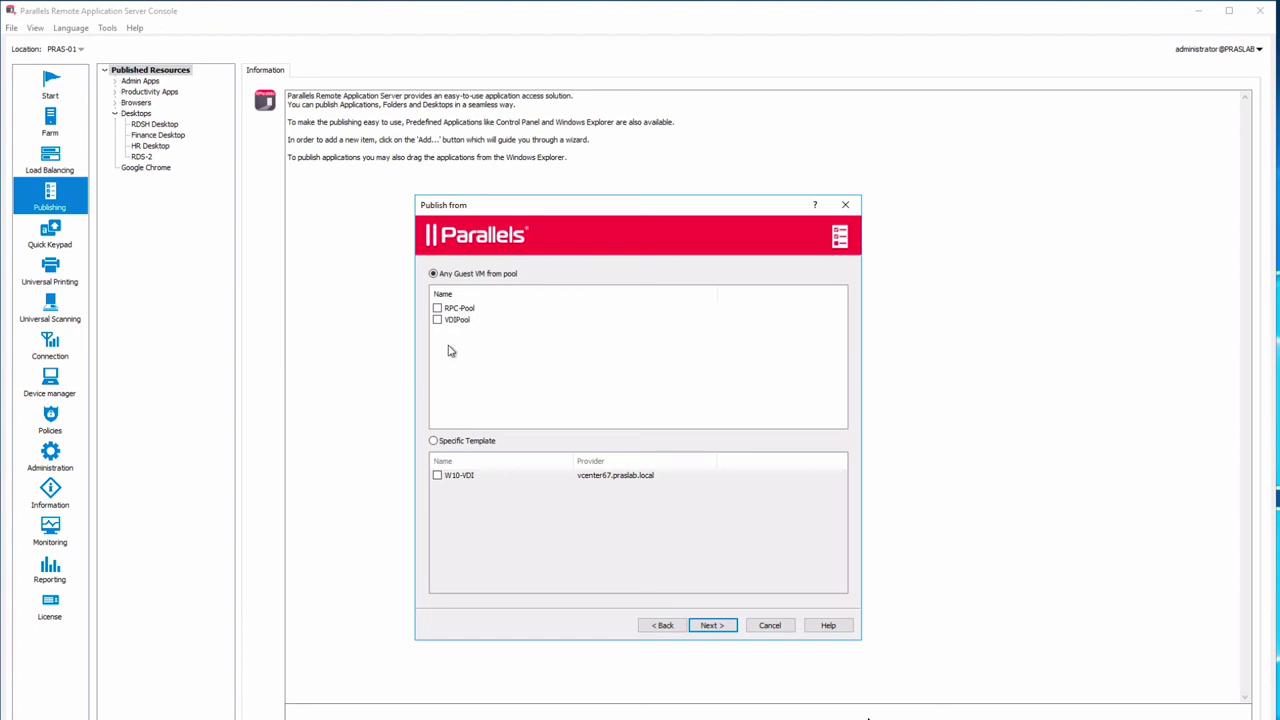
click(434, 442)
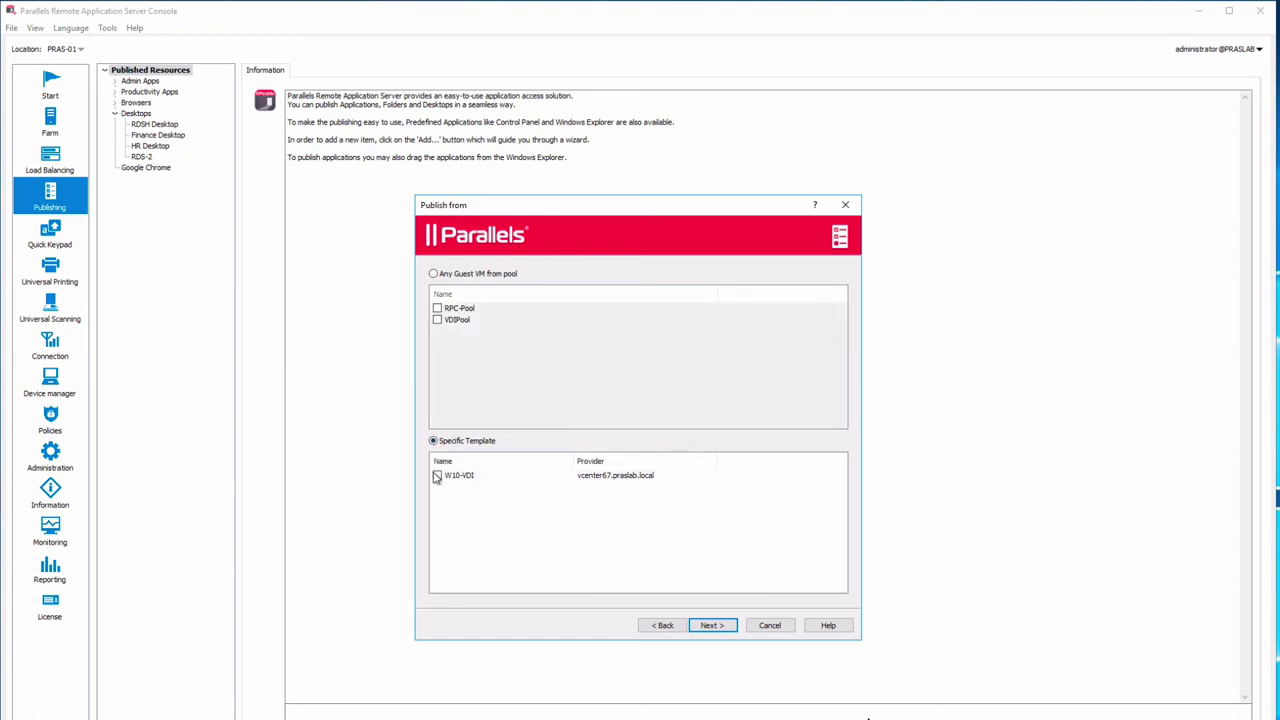
click(437, 477)
click(710, 632)
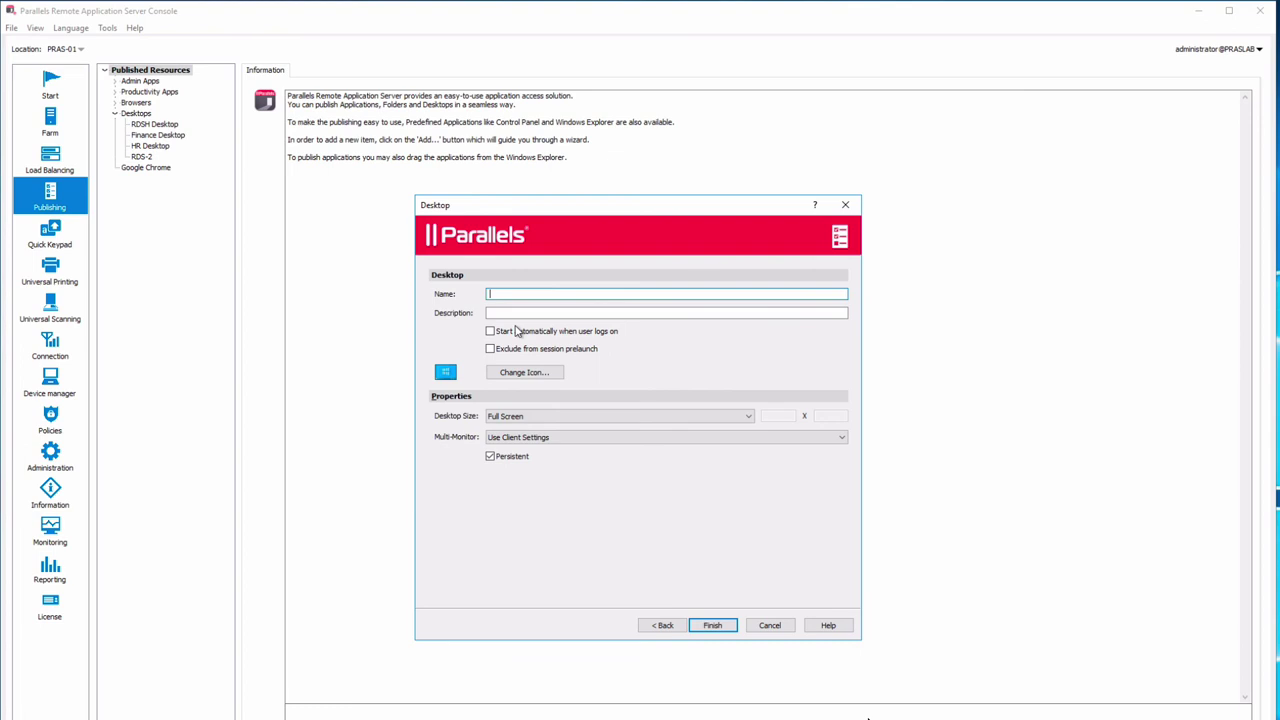
text(W10-General Sue)
key(BackSpace)
key(BackSpace)
key(BackSpace)
text(Use)
click(513, 461)
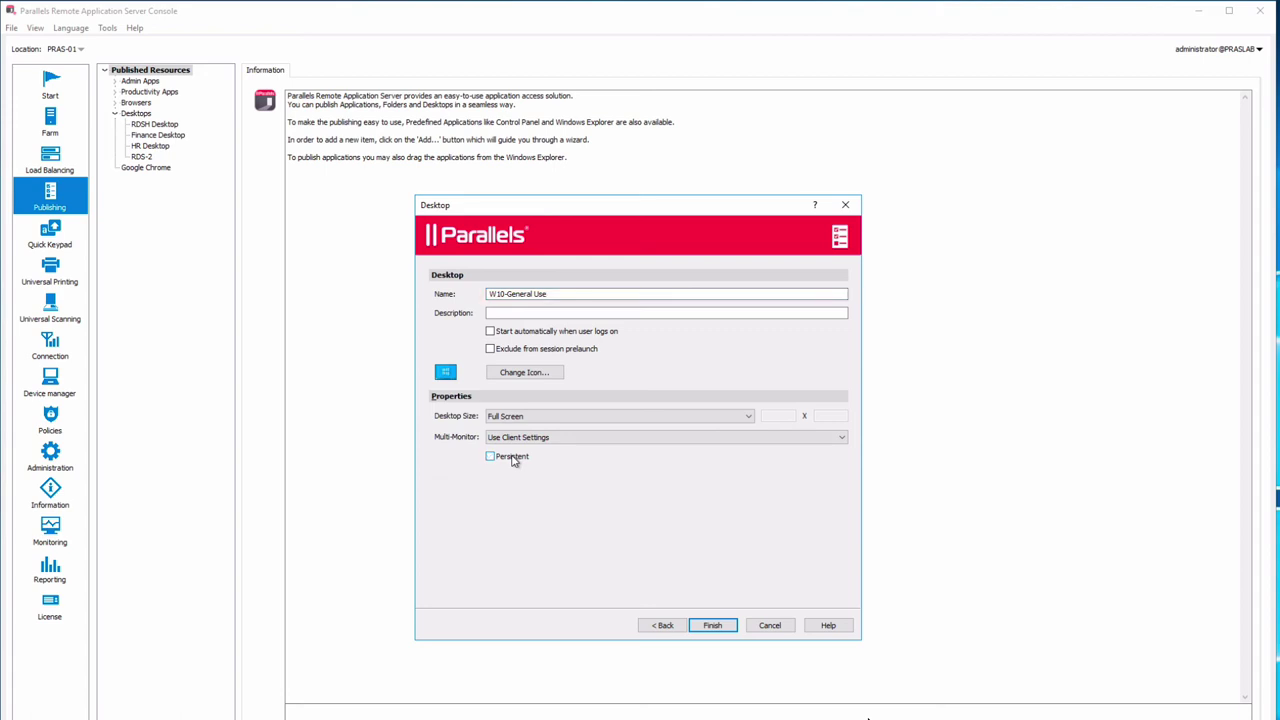
click(770, 625)
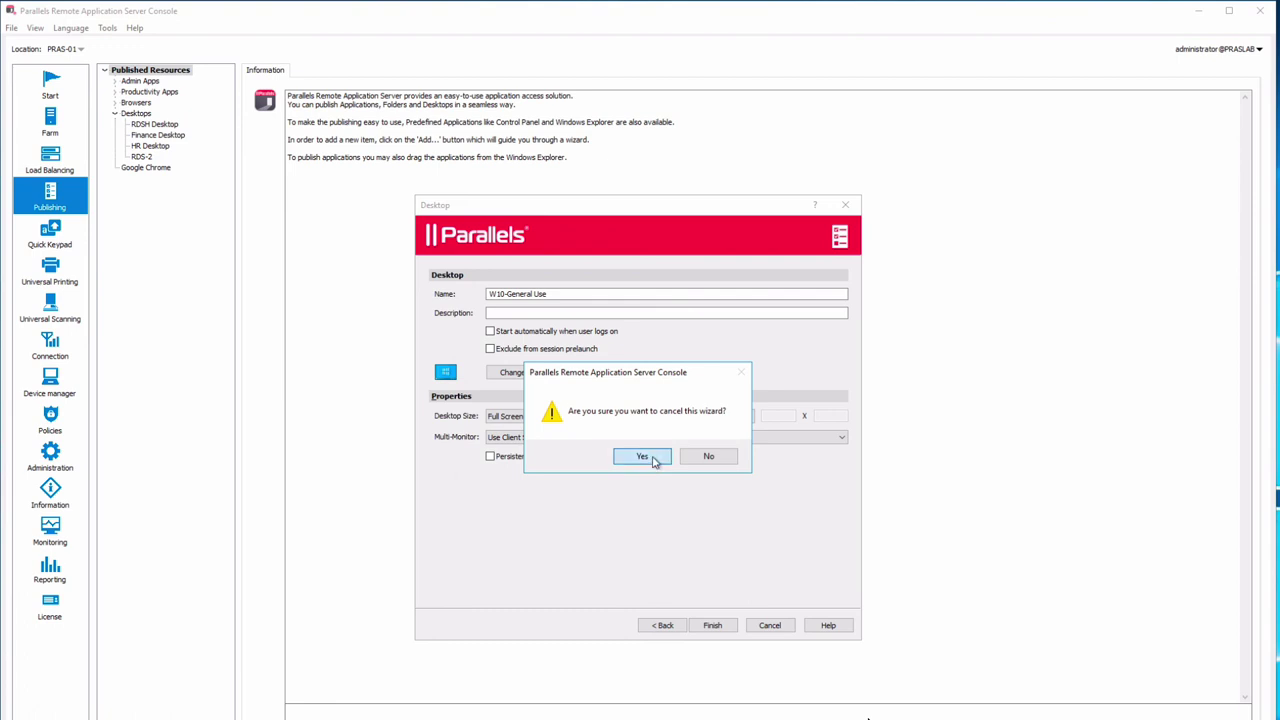
click(643, 457)
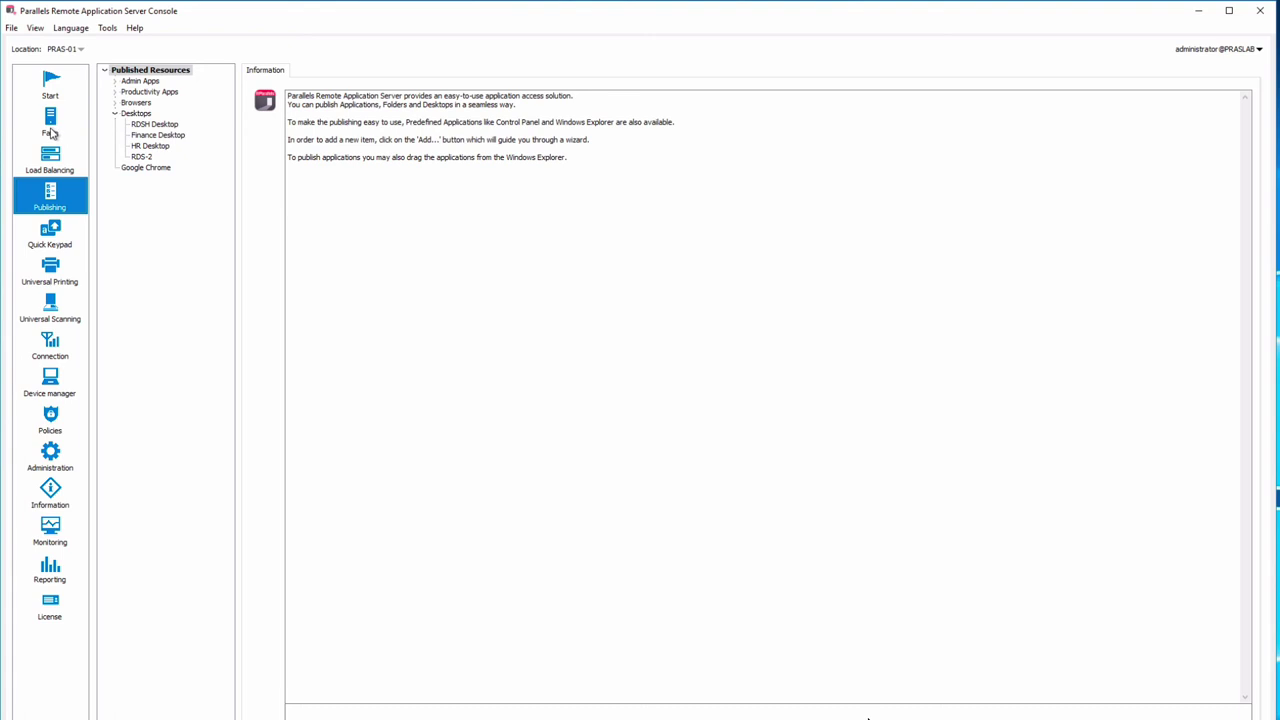
click(50, 125)
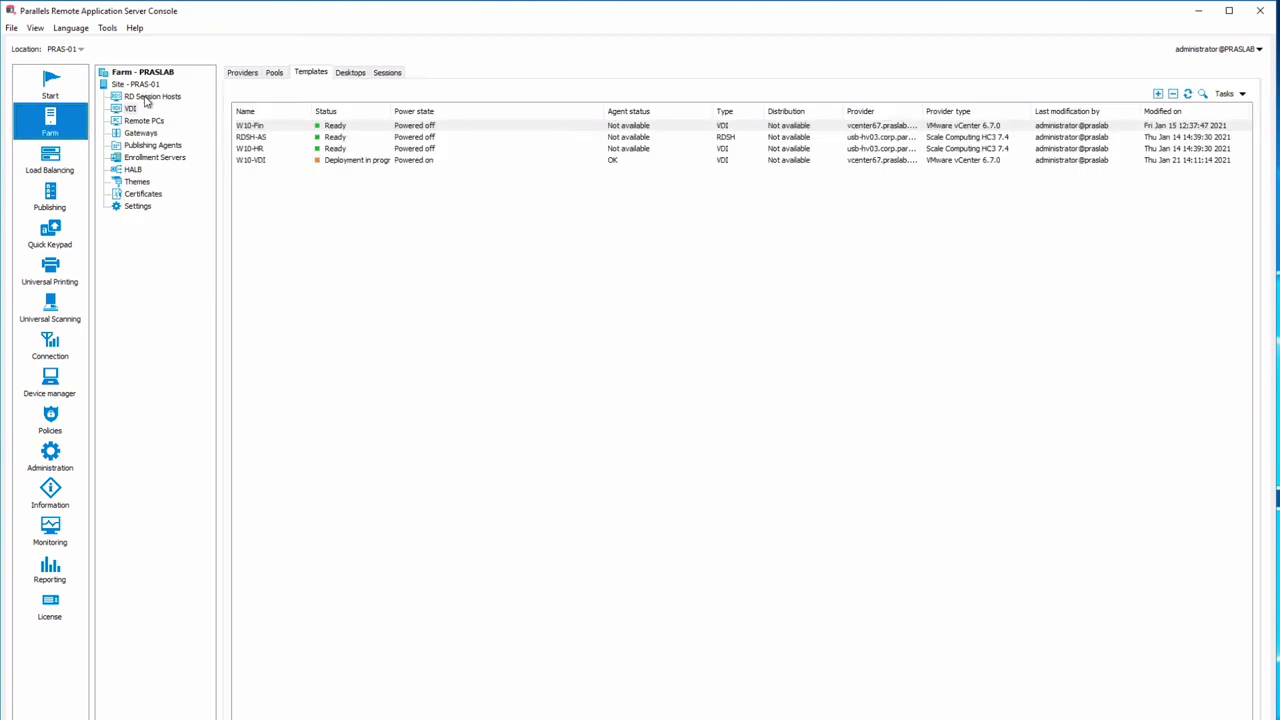
Step: Open the Auto-Scaling group's properties and review its 75% threshold, drain-below-20% autoscale settings
click(148, 97)
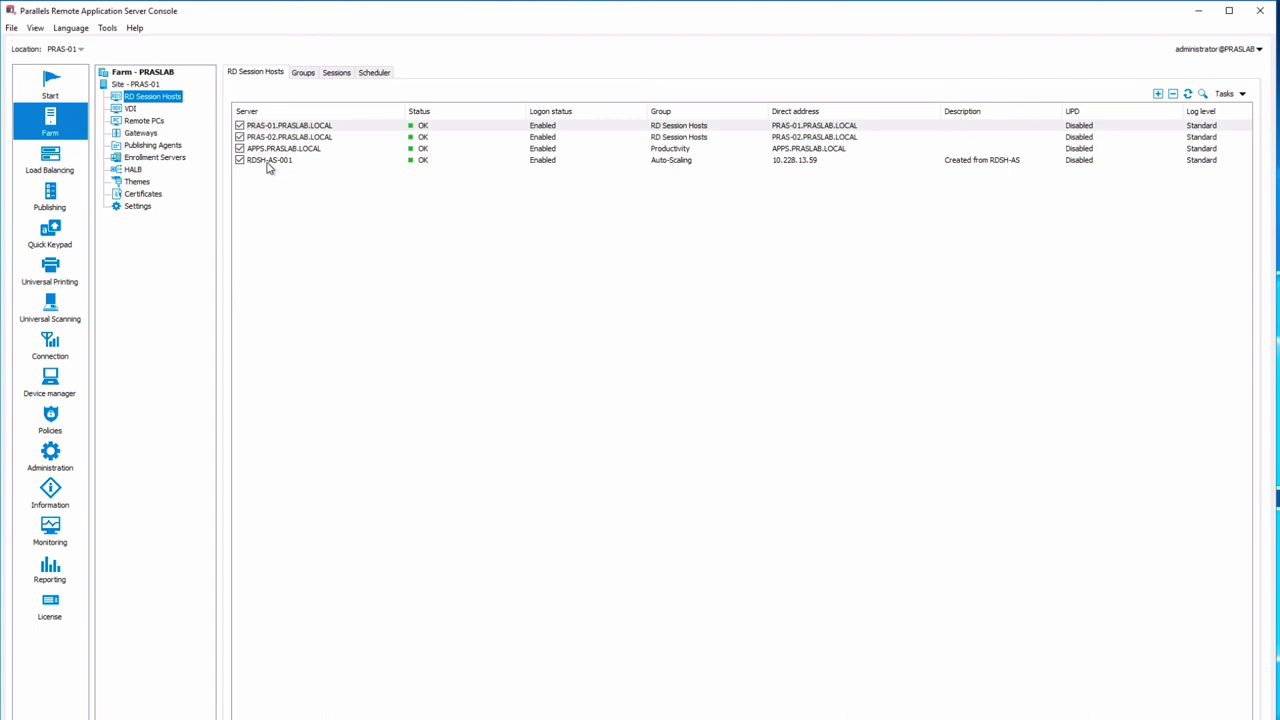
click(303, 74)
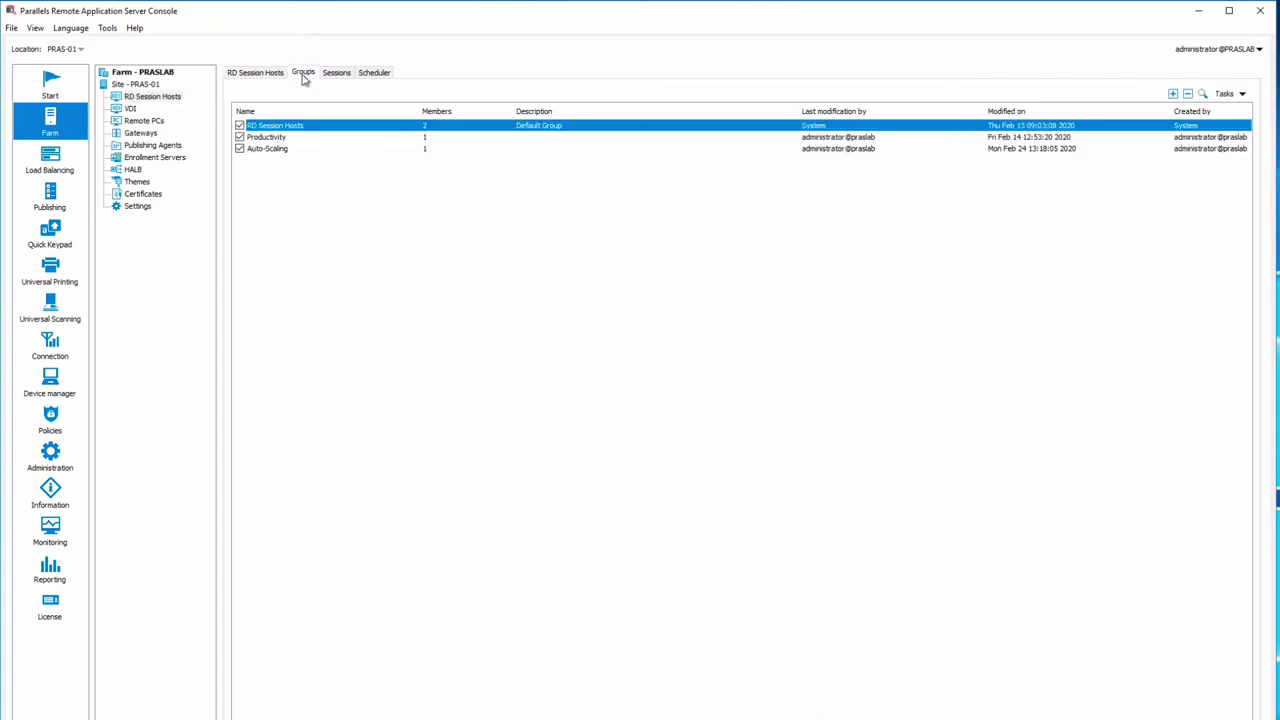
double_click(270, 150)
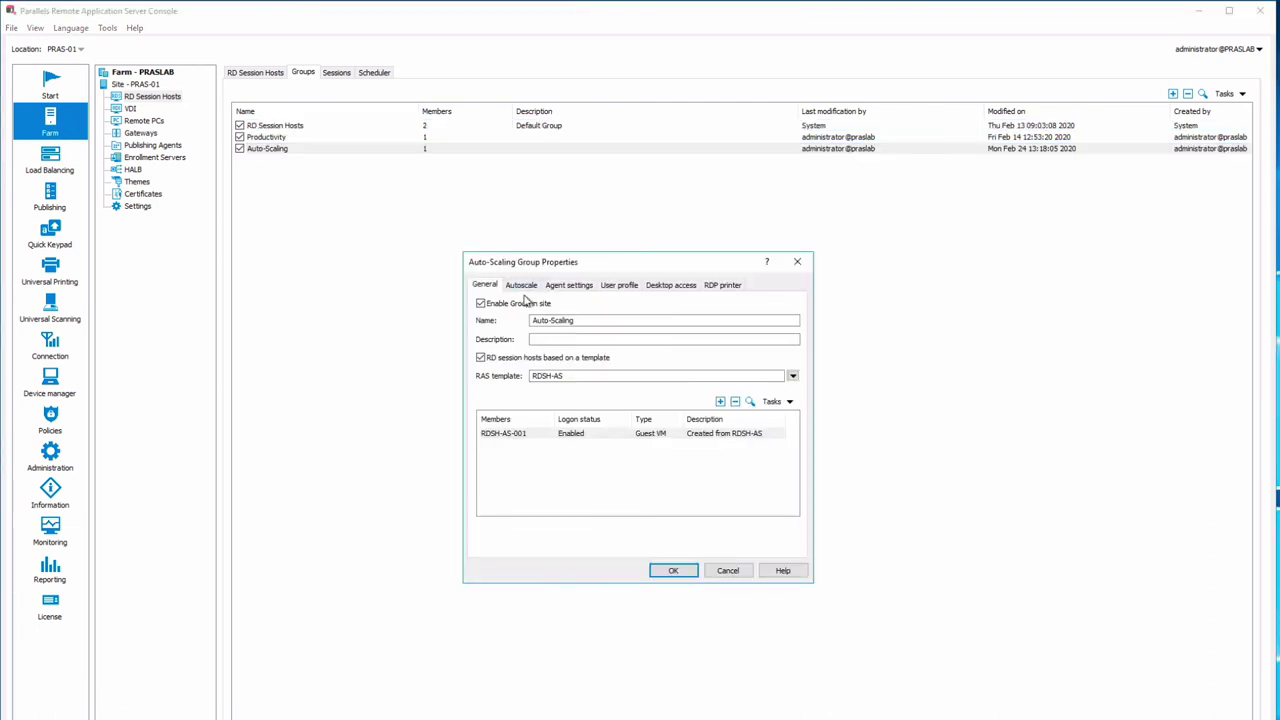
click(530, 287)
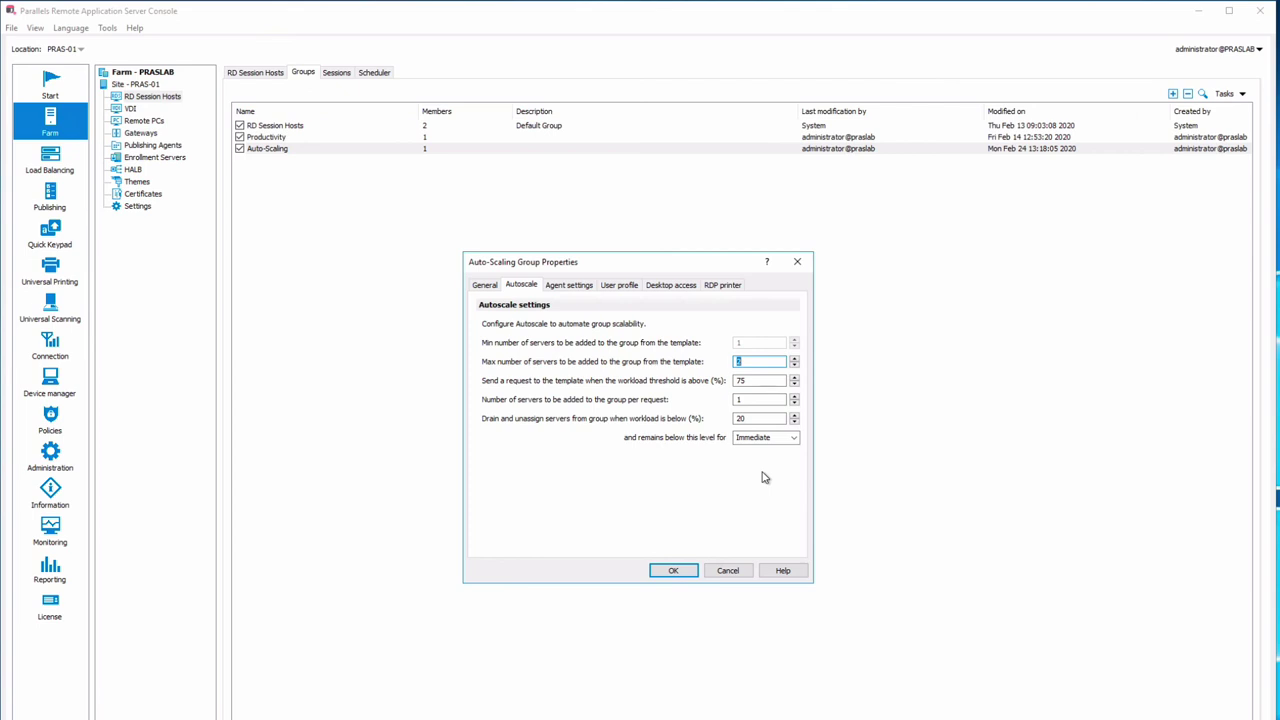
click(562, 289)
Step: Return to the Autoscale tab and cancel the Auto-Scaling Group Properties dialog unchanged
click(519, 291)
click(732, 575)
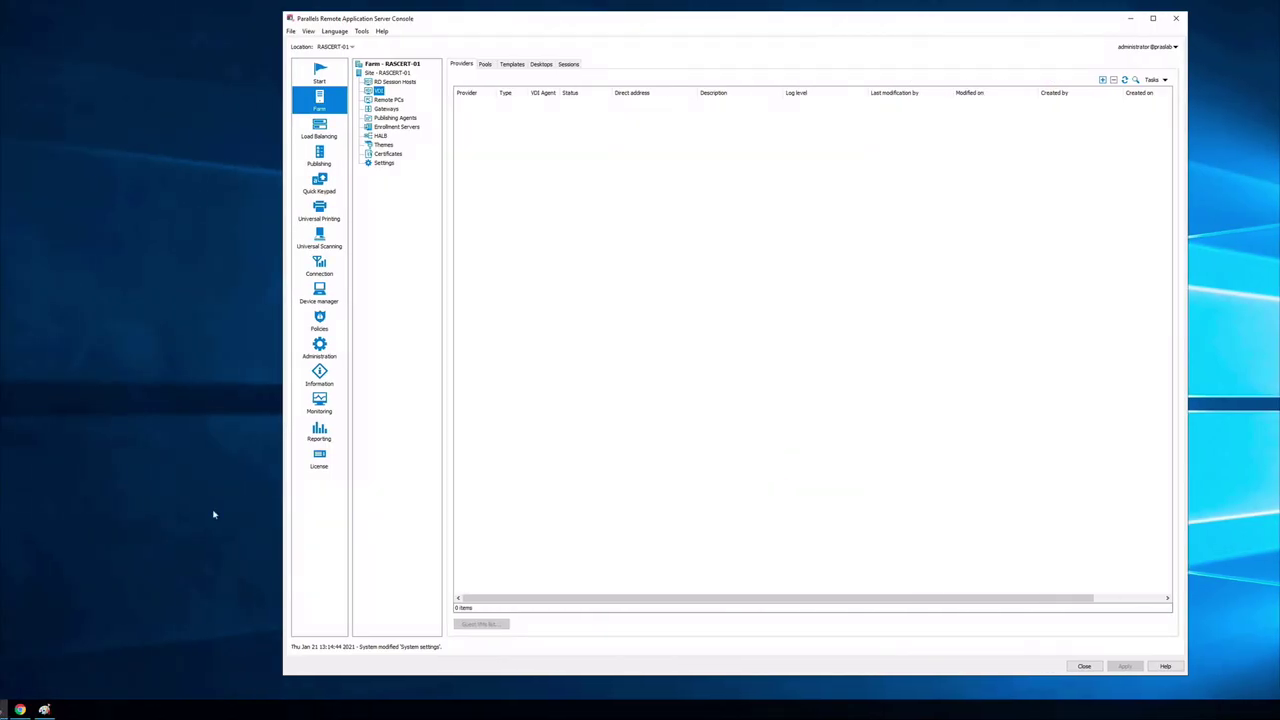
Step: Browse to 10.228.13.20 in Chrome and proceed past the untrusted-certificate warning
click(20, 711)
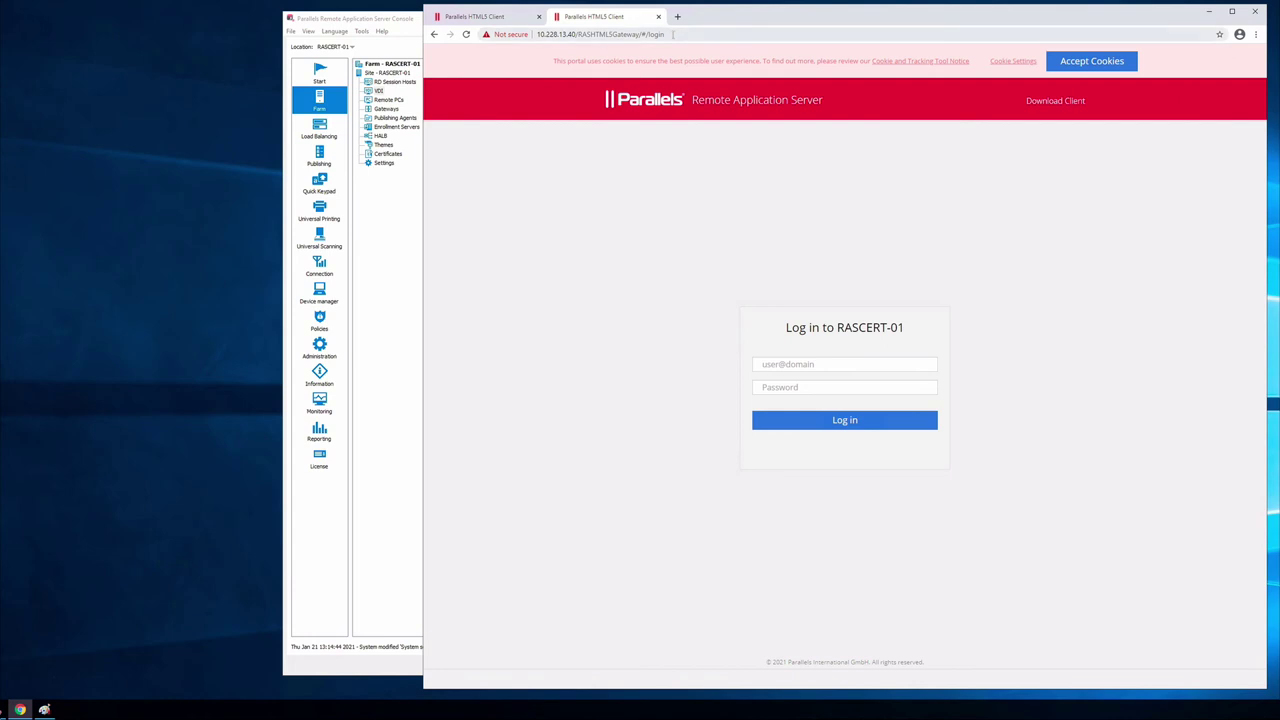
click(675, 34)
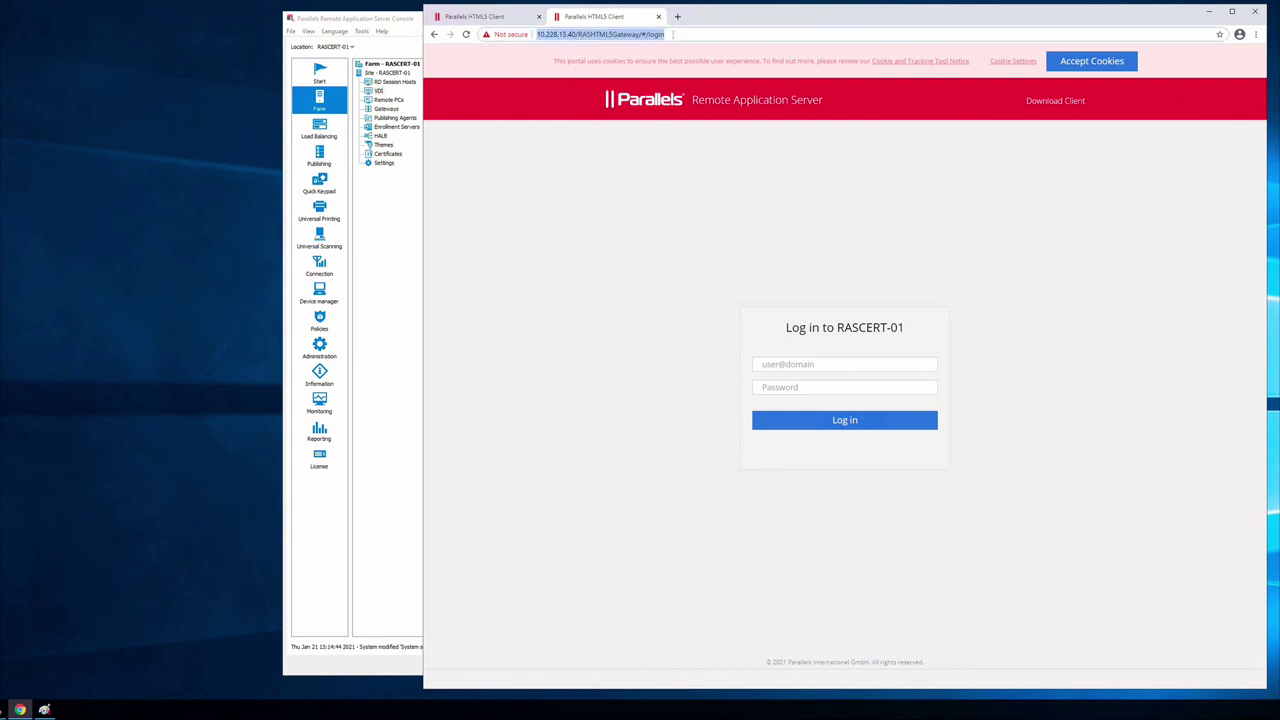
text(10.2)
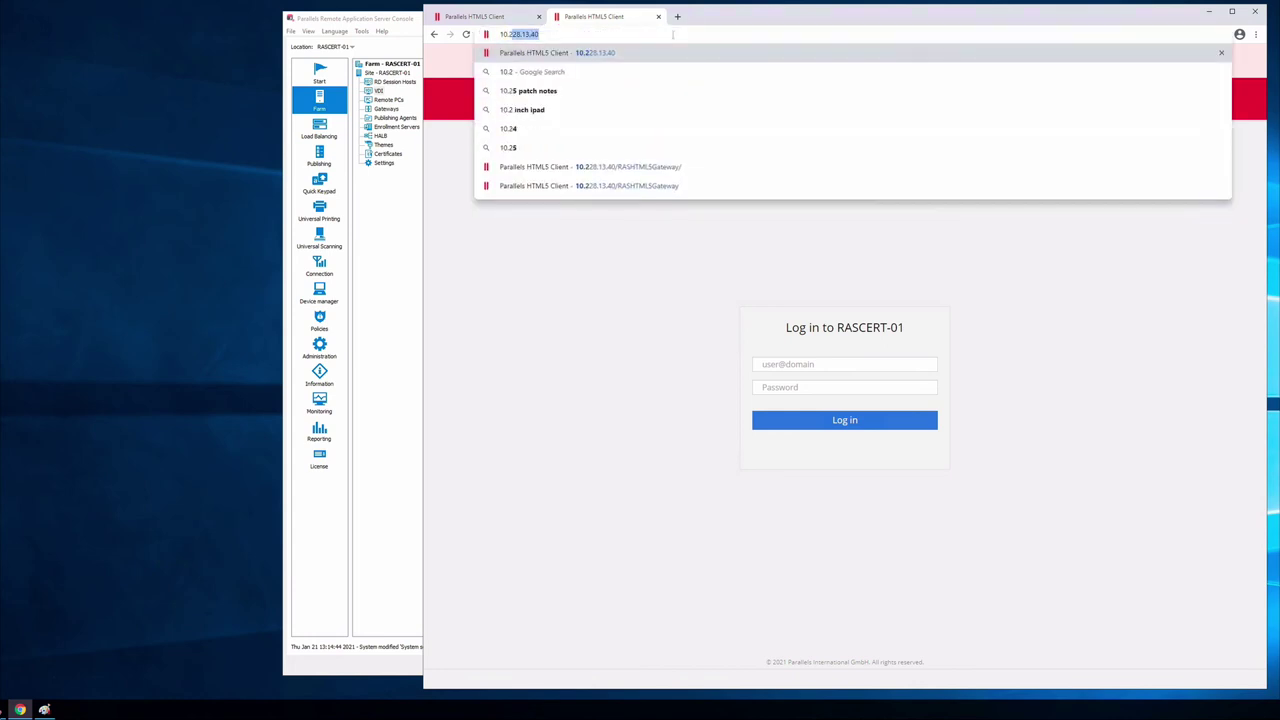
text(28.13.2)
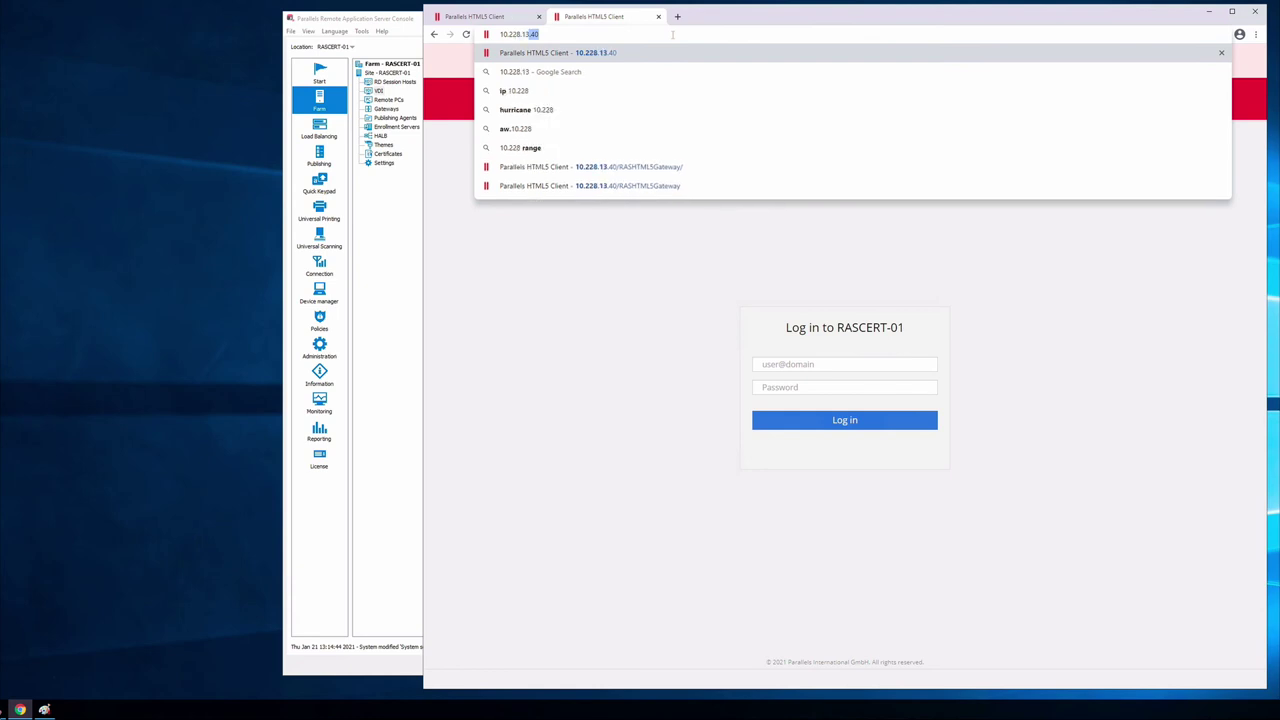
text(0)
key(Return)
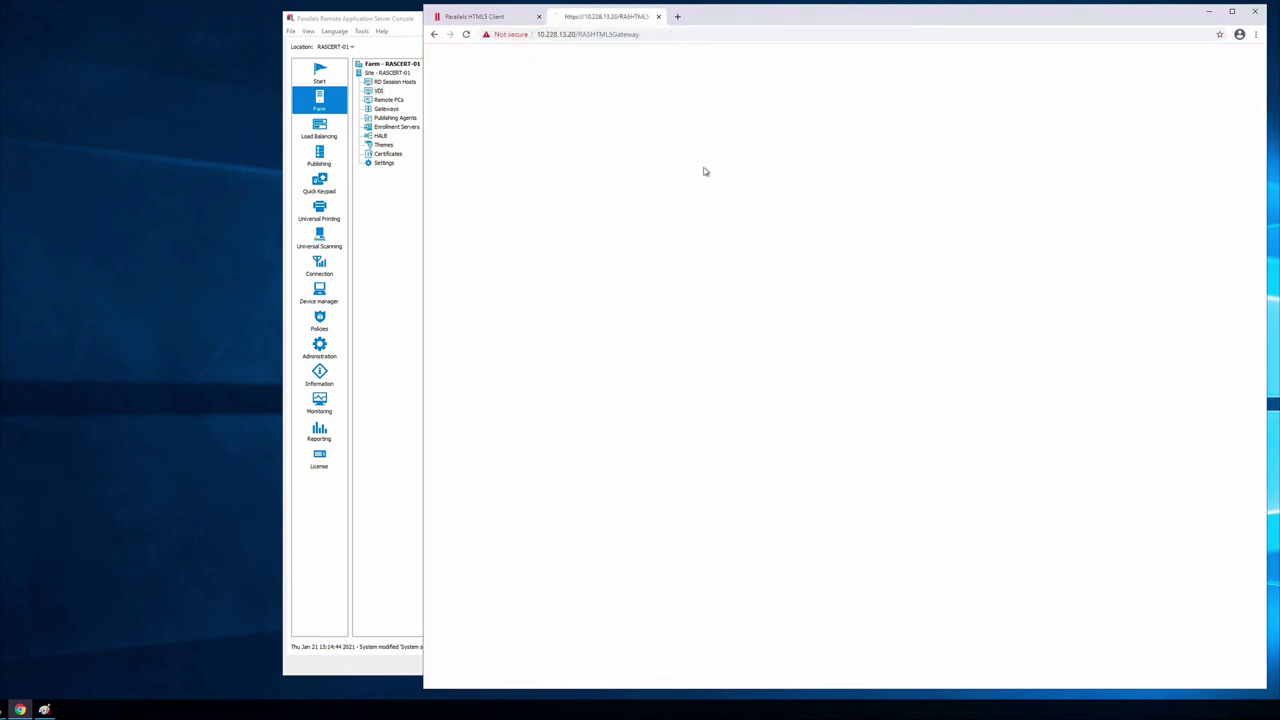
click(728, 337)
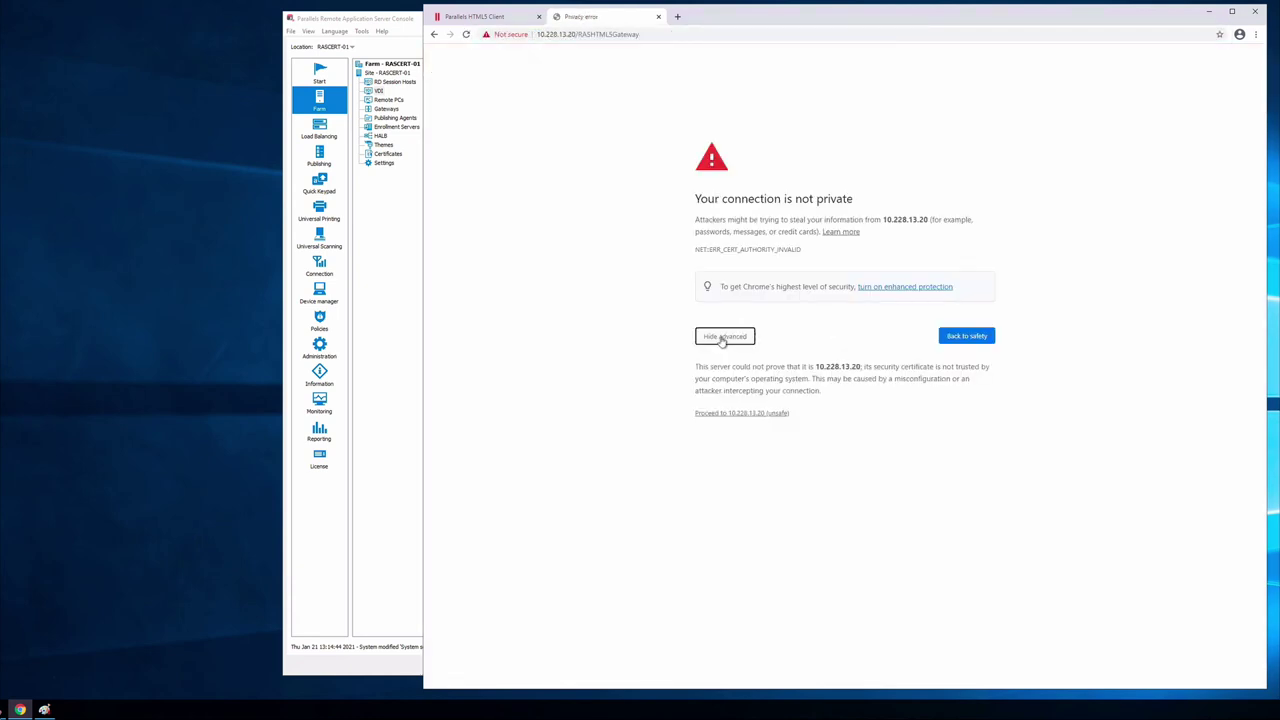
click(752, 414)
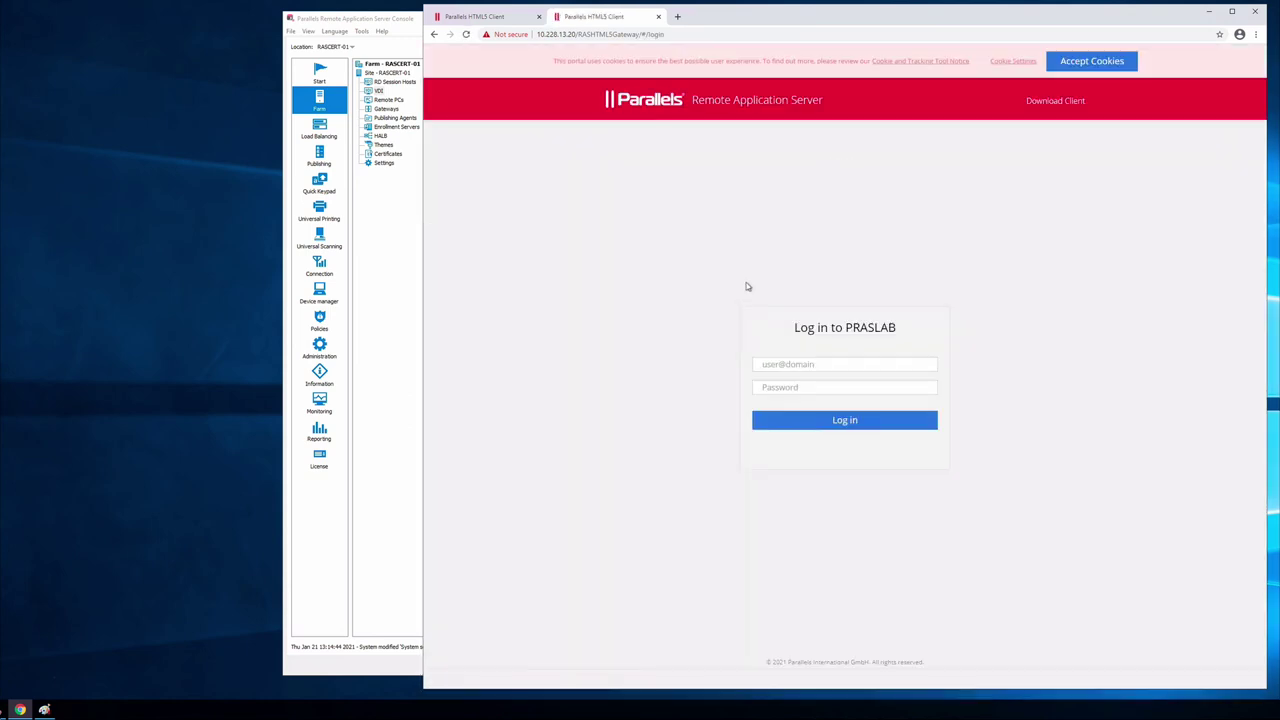
Step: Dismiss the cookie notice, log in with the saved username and password, and always allow client links
click(805, 365)
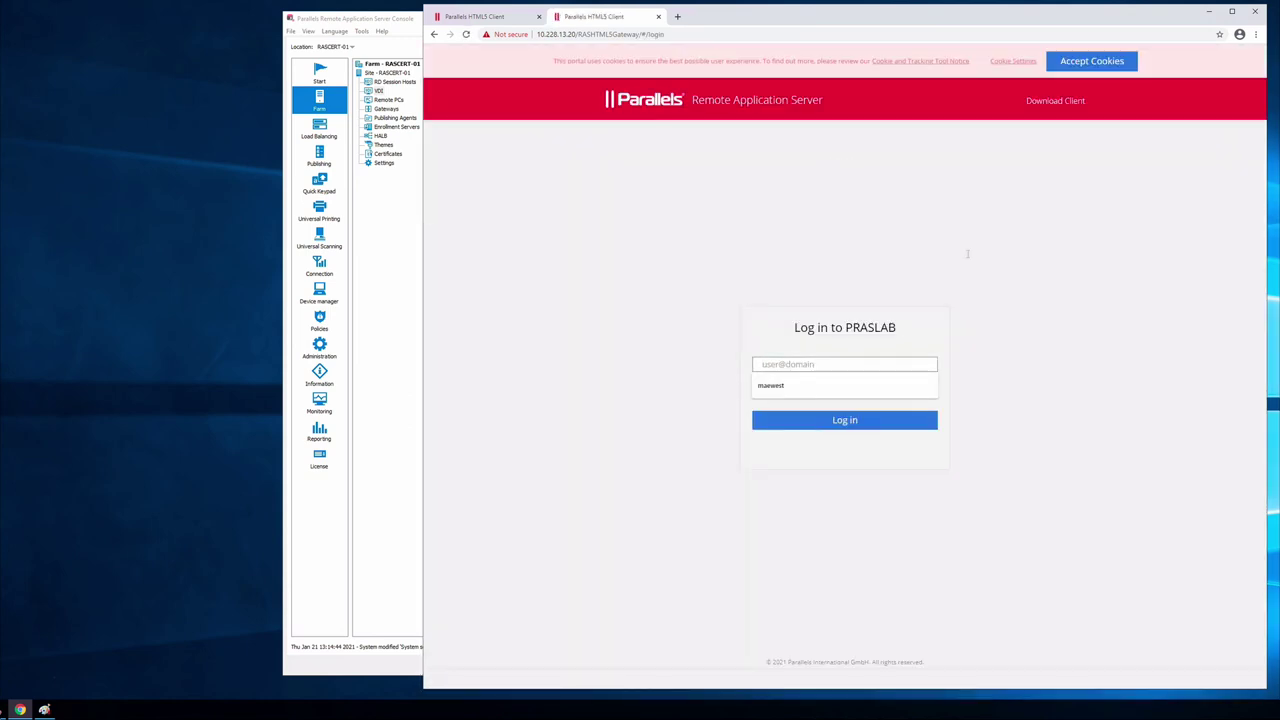
click(1077, 61)
click(831, 347)
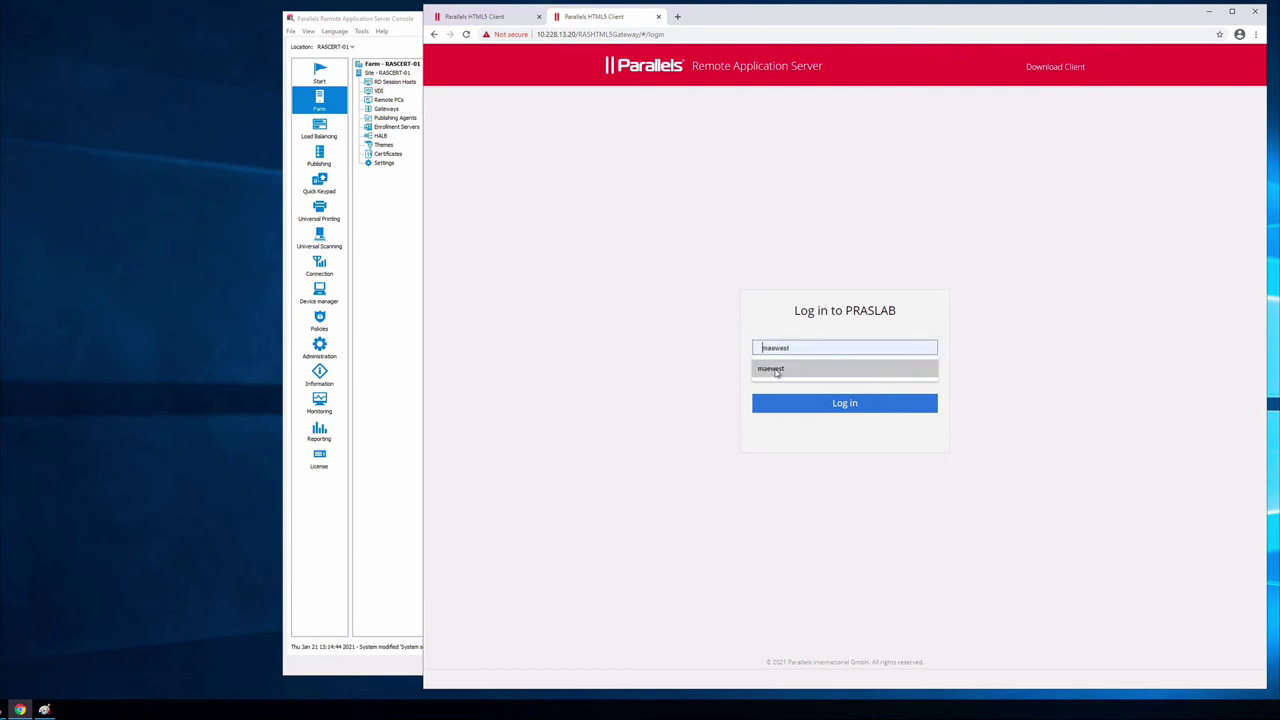
click(778, 368)
click(782, 372)
text(•••••••••)
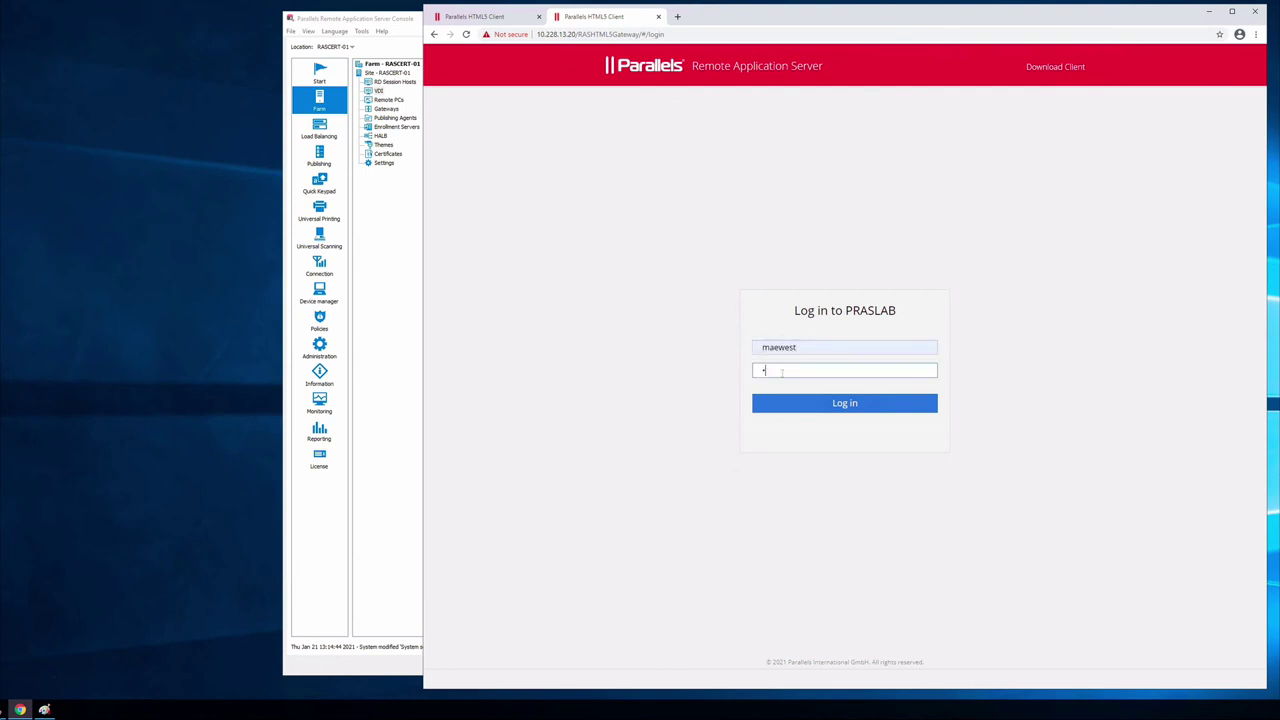
text(•••)
key(Return)
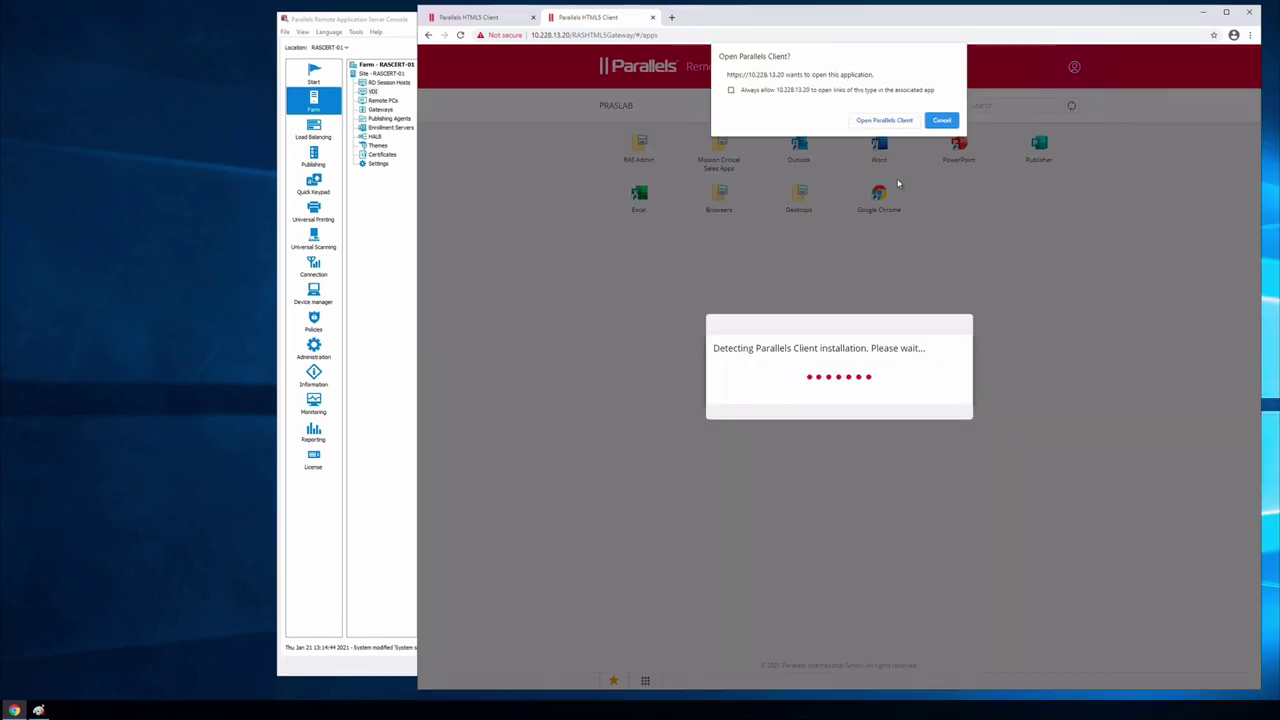
click(731, 90)
Step: Open HR Desktop from the Desktops folder inside the Parallels HTML5 Client browser session
click(871, 124)
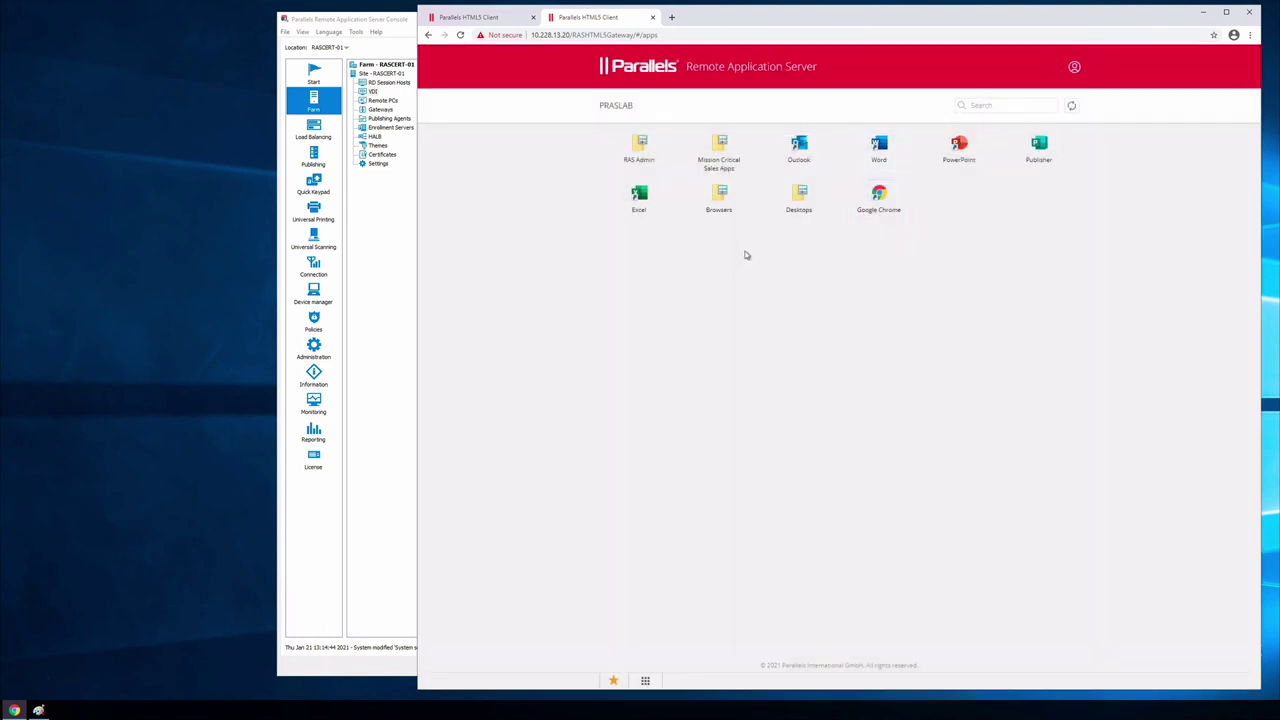
click(798, 209)
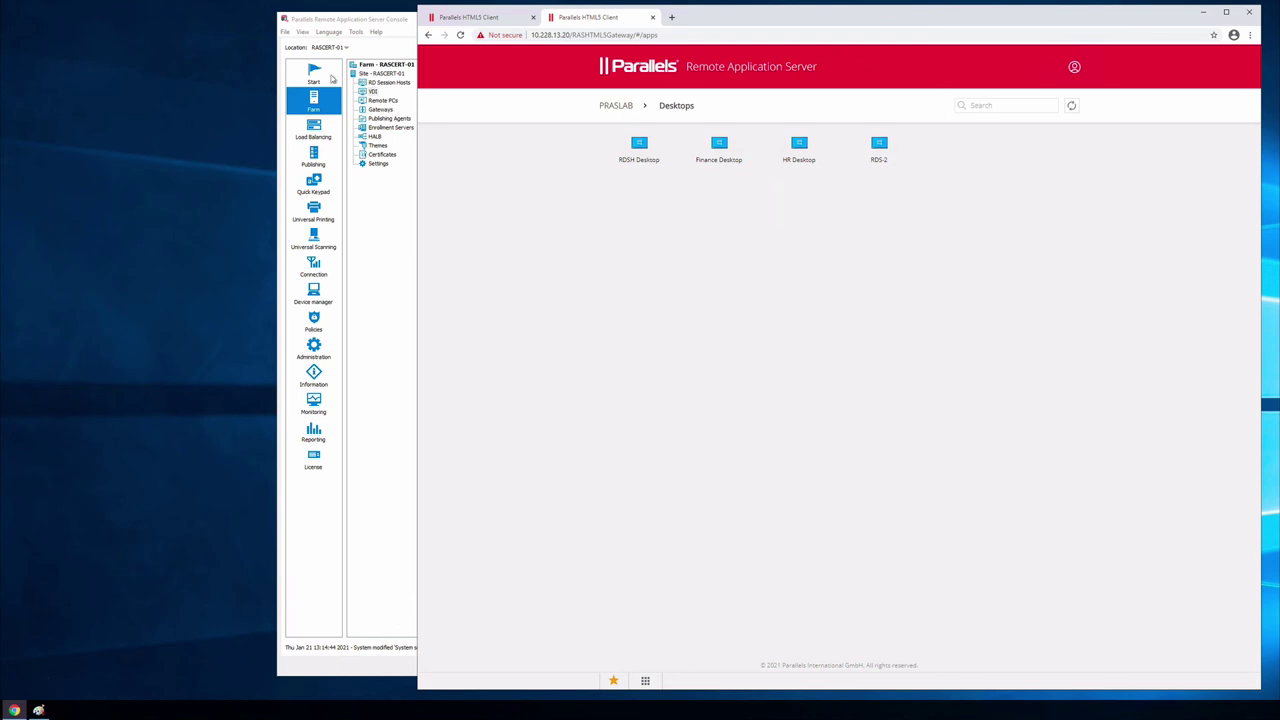
mouse_move(355, 5)
right_click(800, 163)
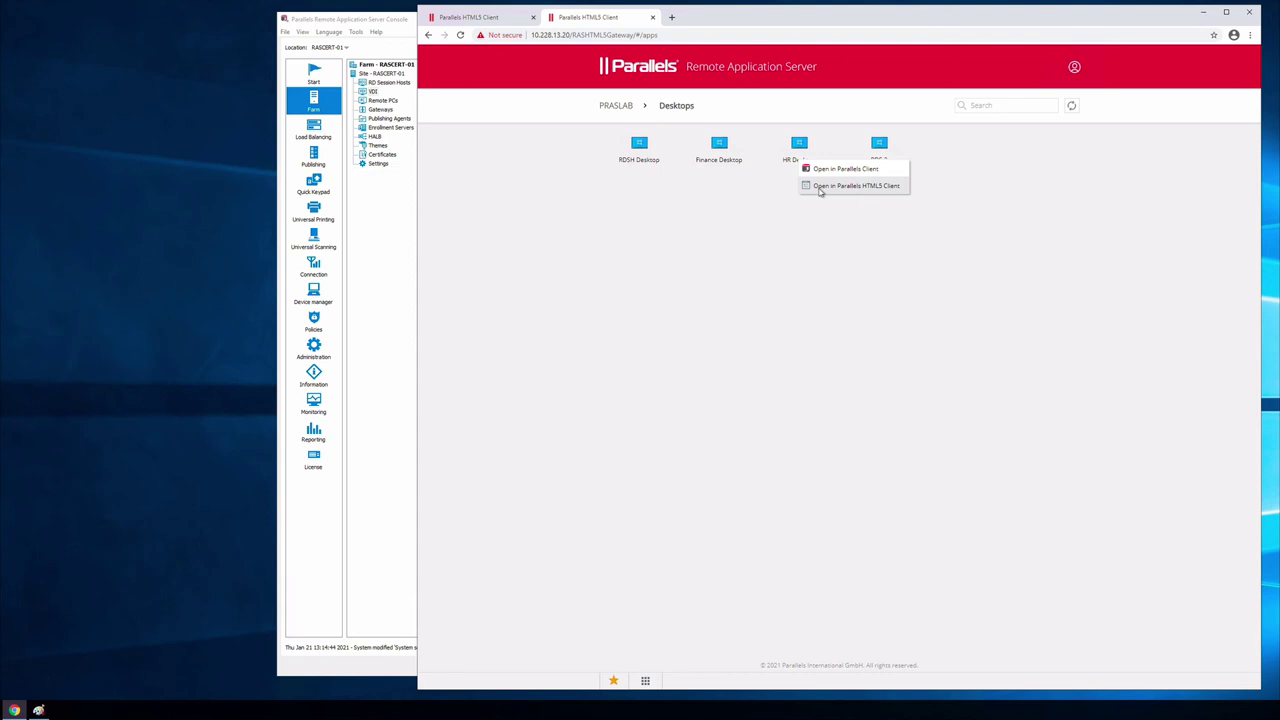
click(819, 187)
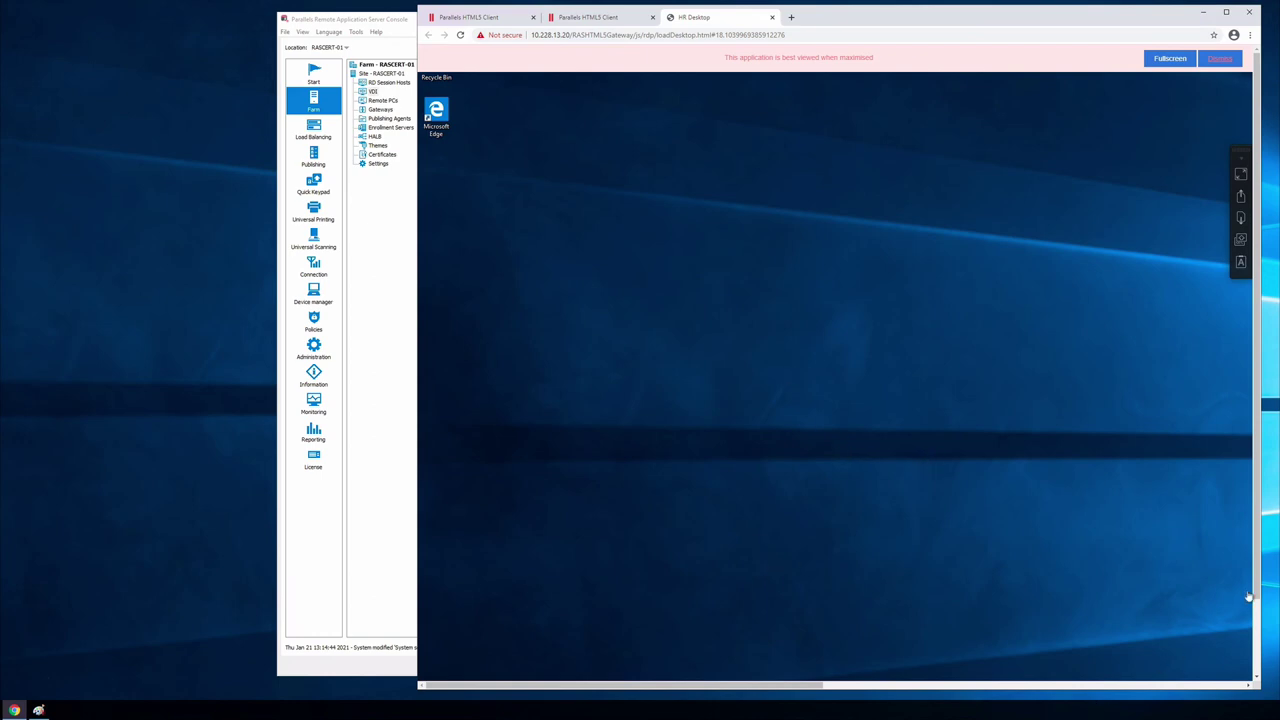
Step: Dismiss the maximise banner, move the session toolbar lower and switch HR Desktop to full screen
mouse_move(1247, 594)
mouse_down()
mouse_move(1258, 672)
mouse_move(1237, 589)
mouse_up()
click(1222, 58)
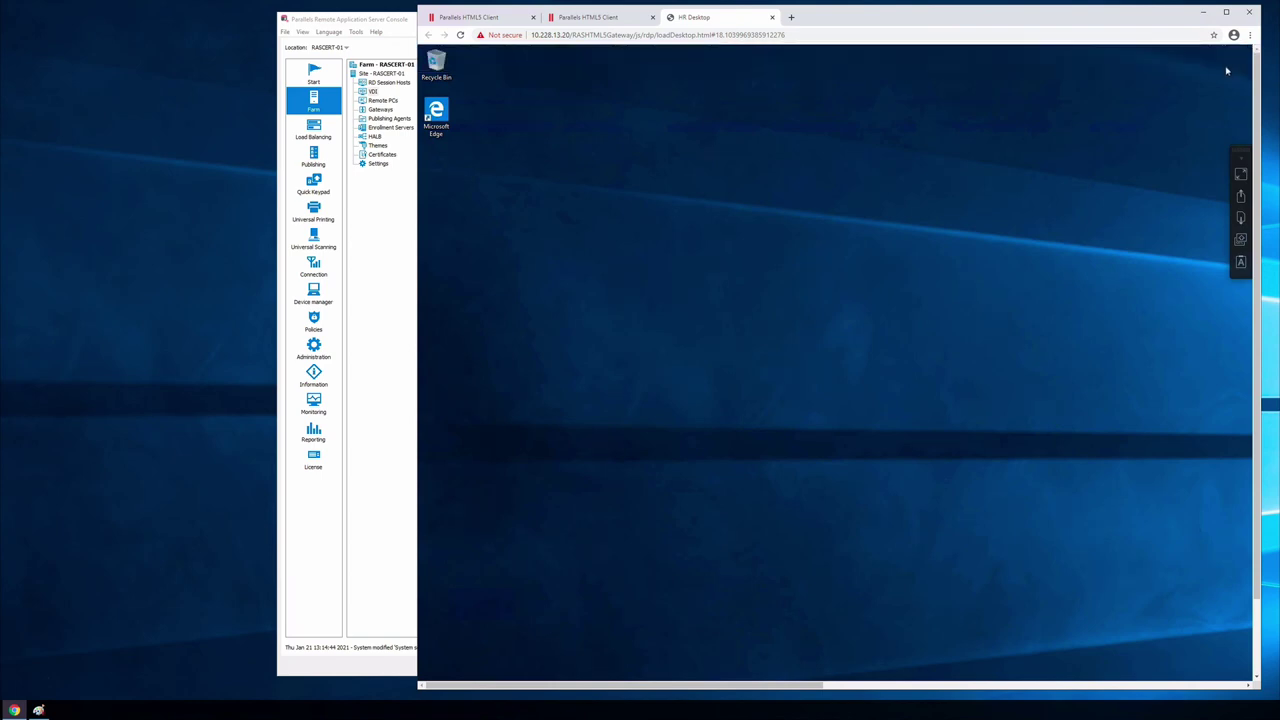
drag(1240, 146, 1241, 175)
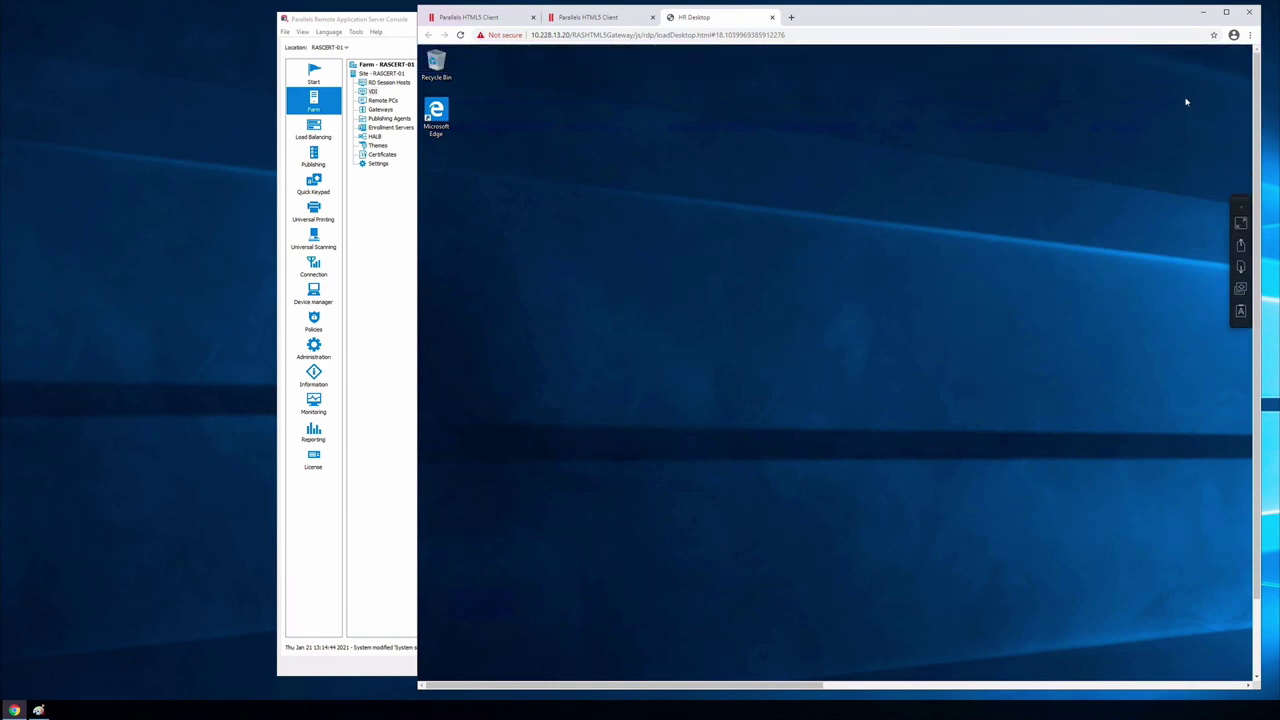
click(1244, 230)
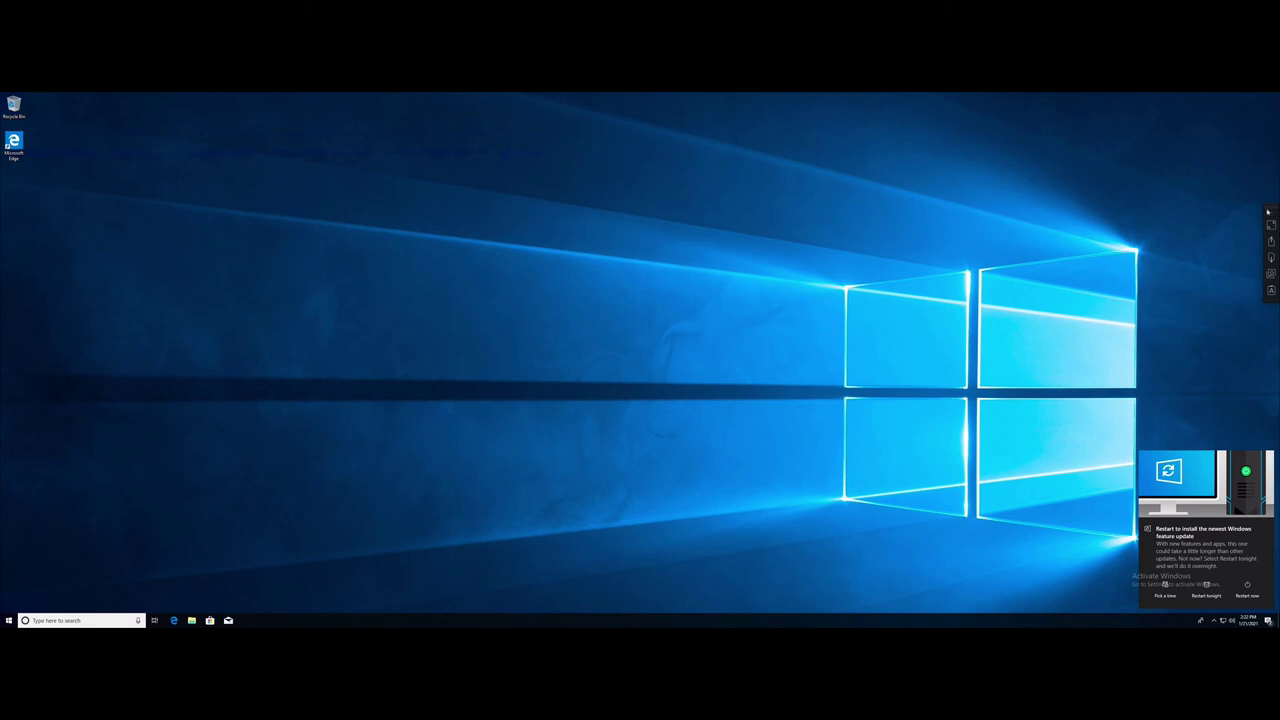
Step: Exit full screen, close the HR Desktop session and minimize Chrome back to the console
mouse_move(1272, 207)
mouse_down()
mouse_move(1272, 275)
mouse_move(1266, 221)
mouse_up()
click(1270, 241)
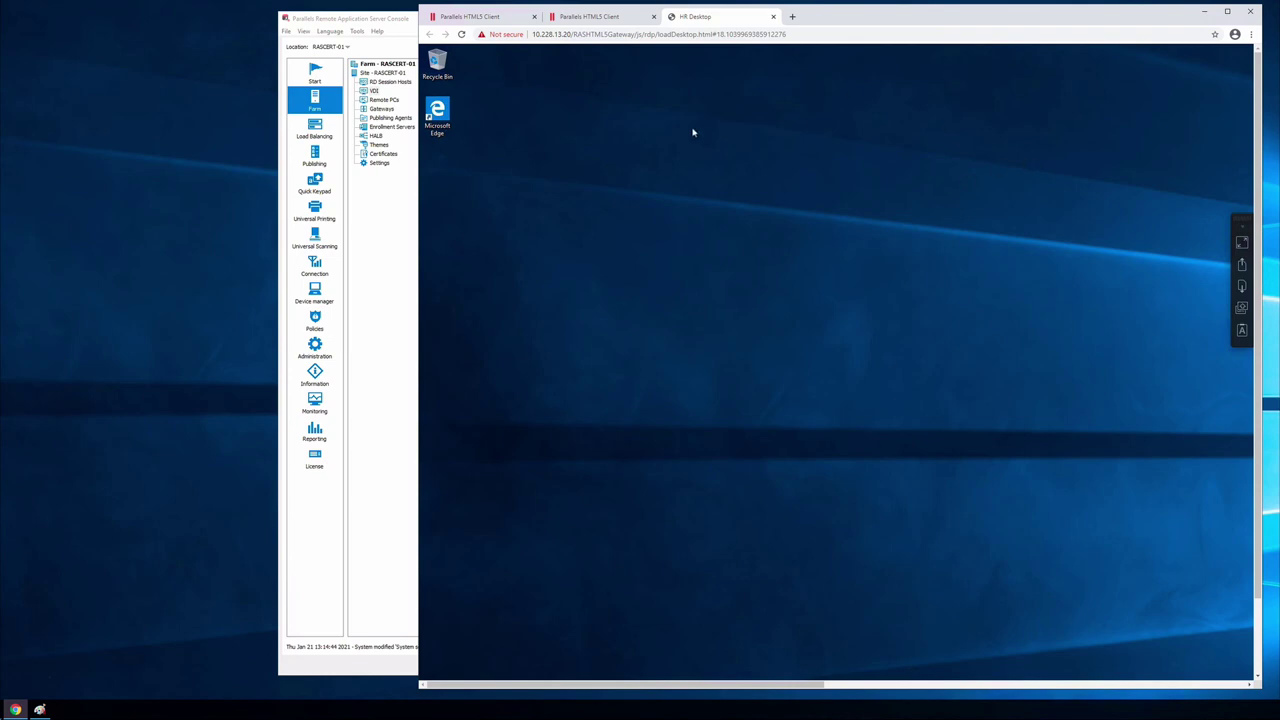
click(775, 17)
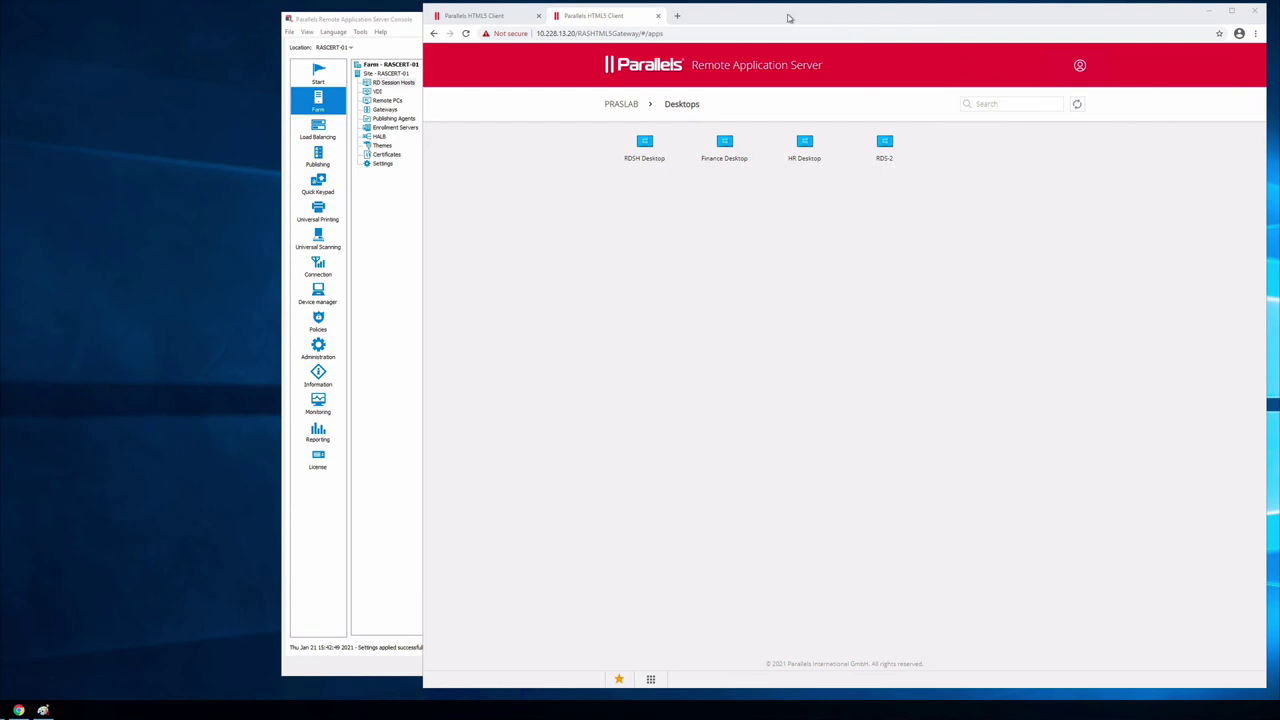
click(1210, 12)
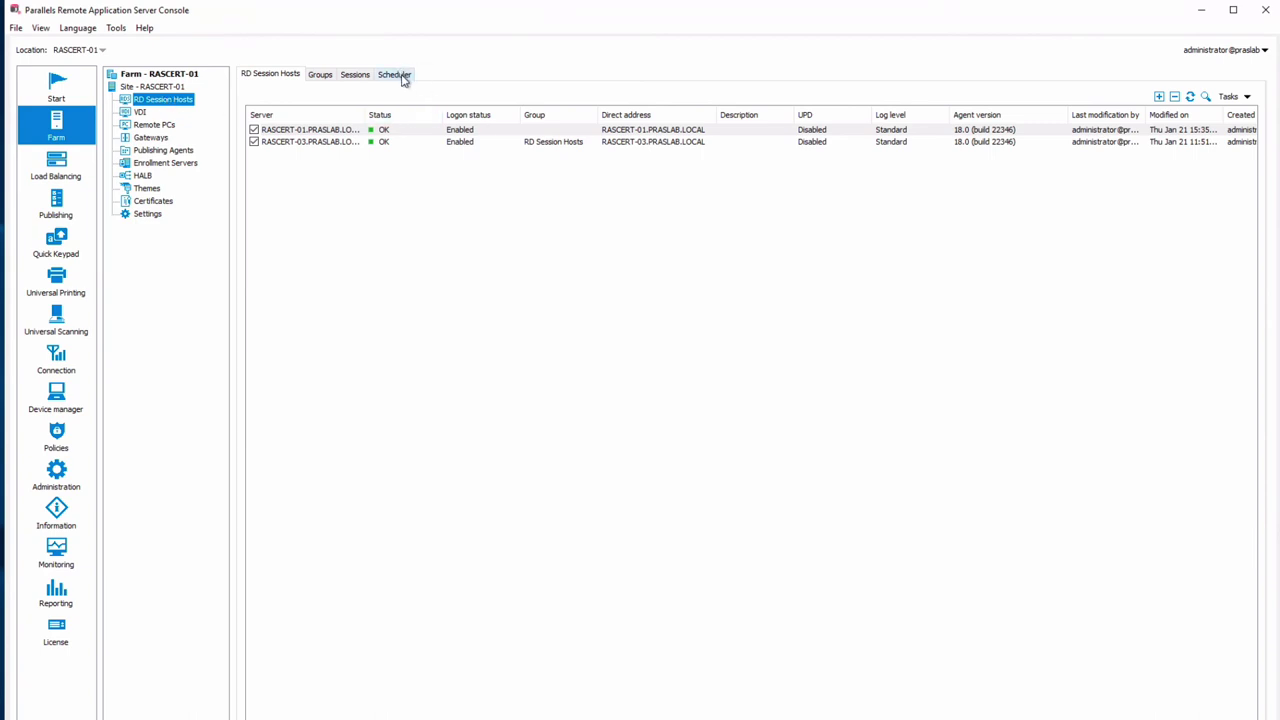
Step: View the server Groups list and cancel adding a new server group
click(322, 76)
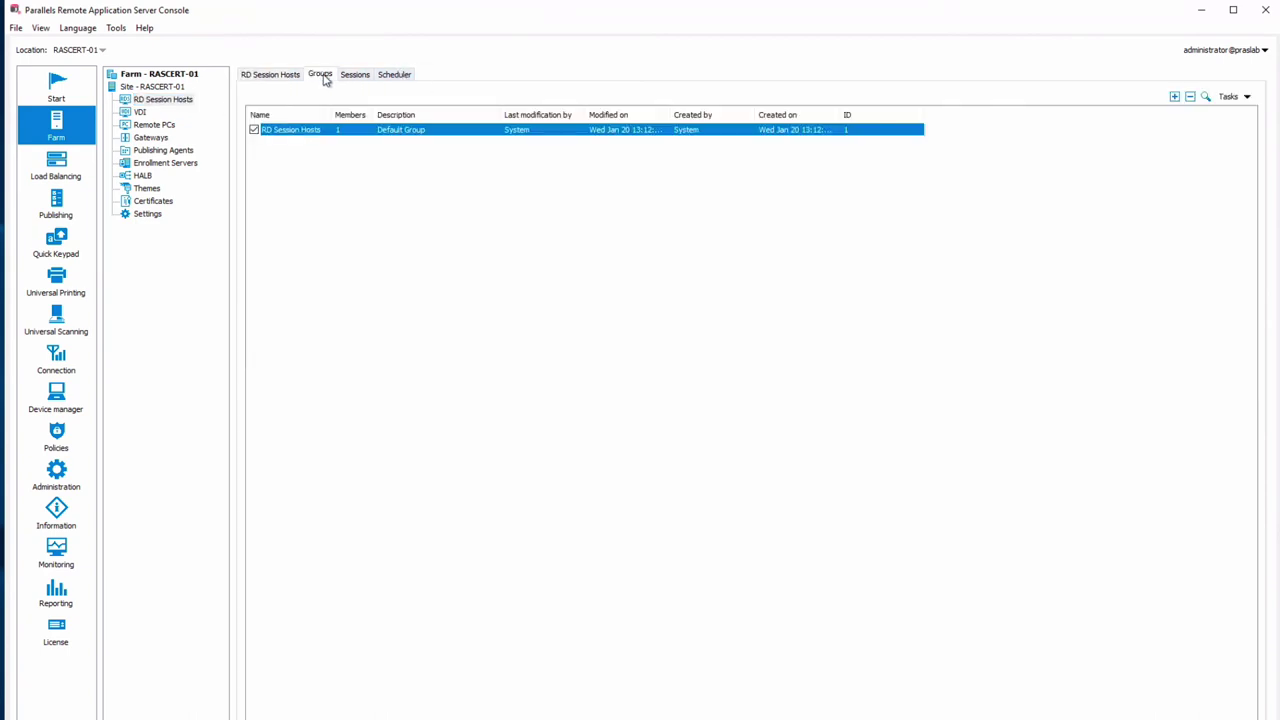
click(1174, 96)
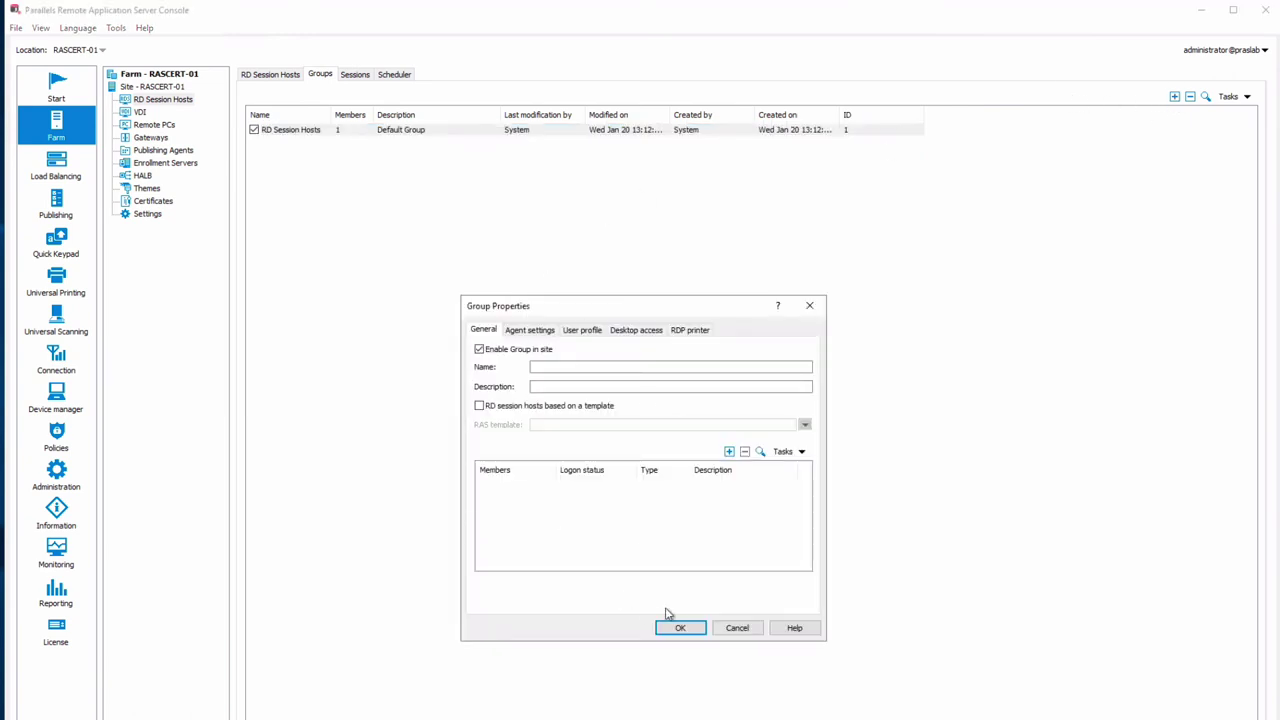
click(737, 628)
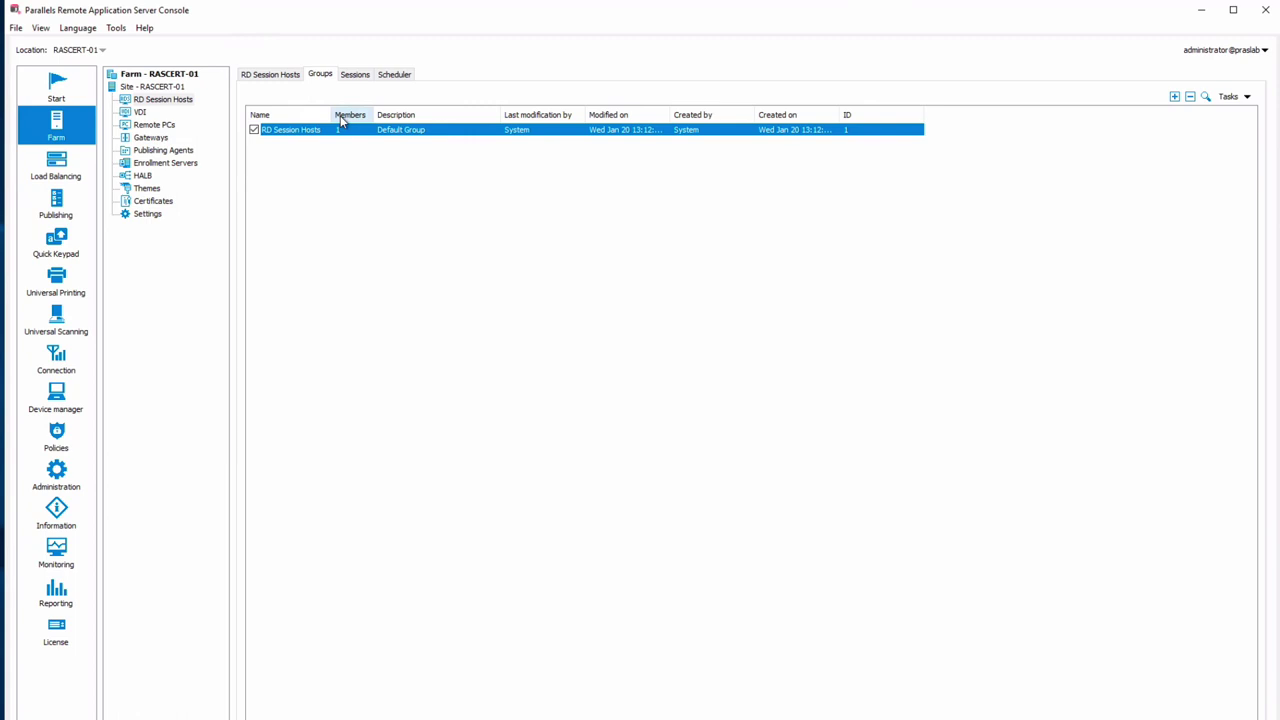
Step: Check the Scheduler's available task types without adding one, then view current Sessions
click(398, 76)
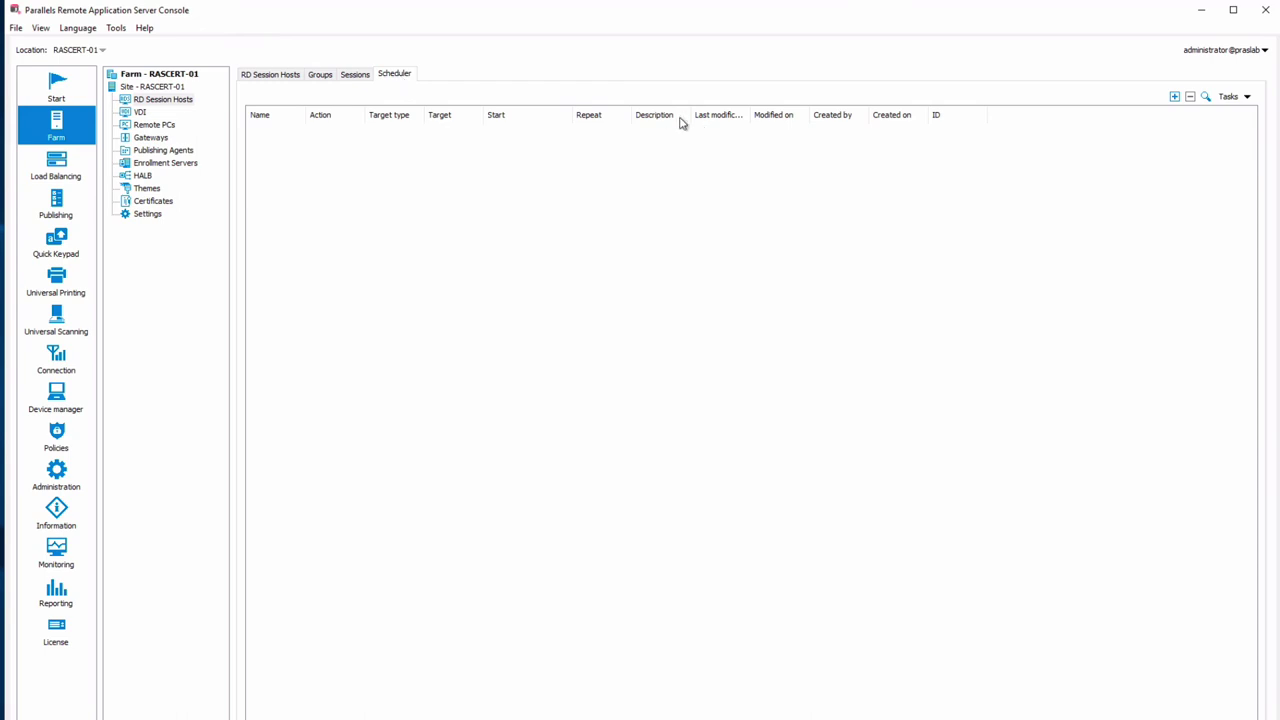
click(1175, 96)
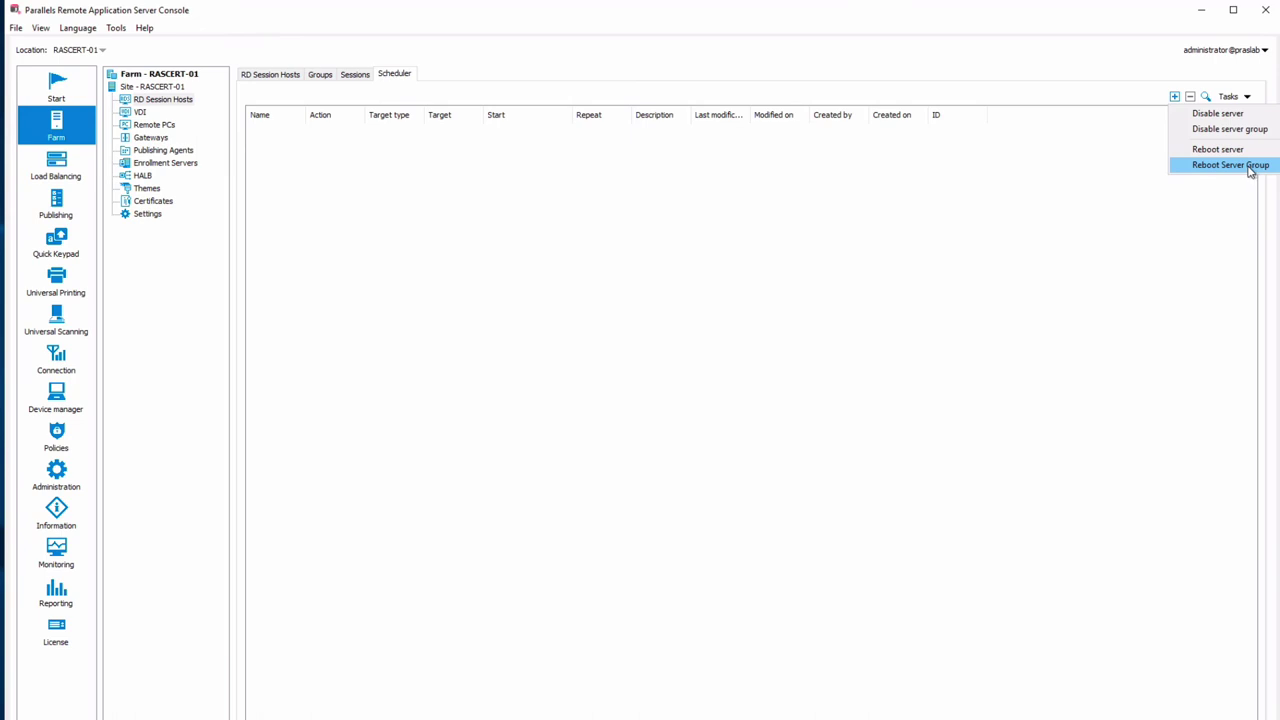
click(1008, 193)
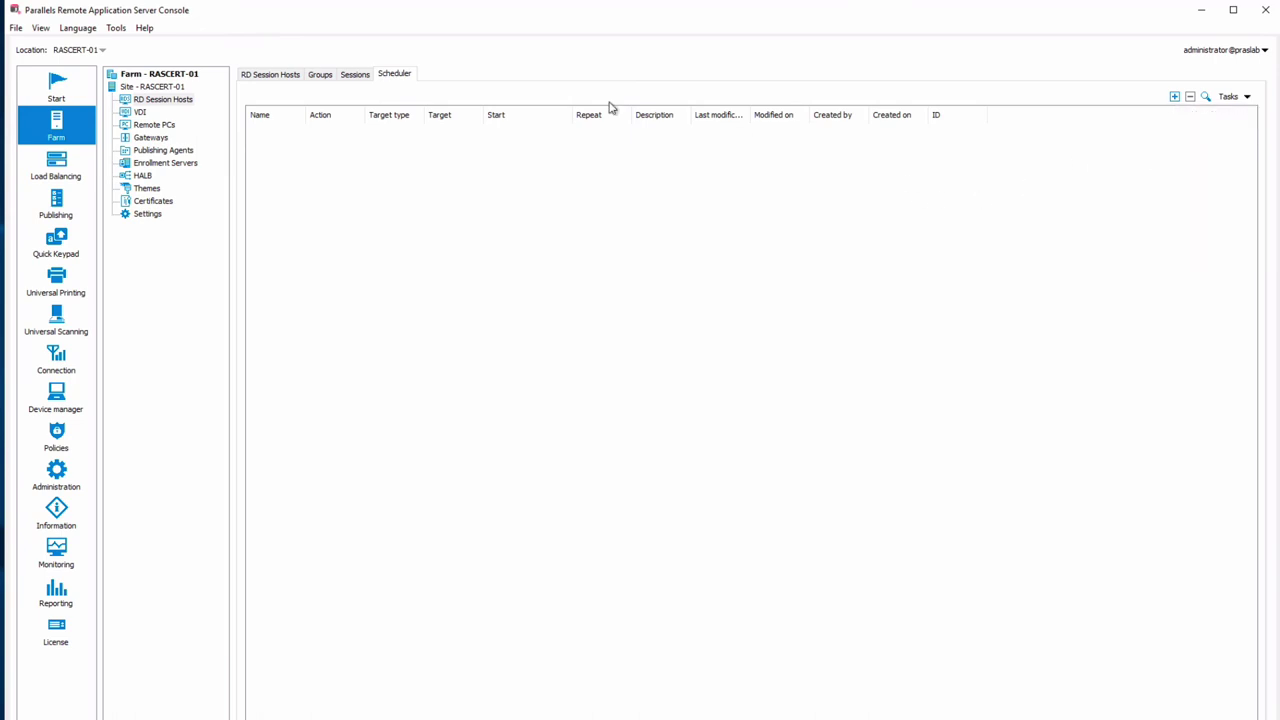
click(356, 77)
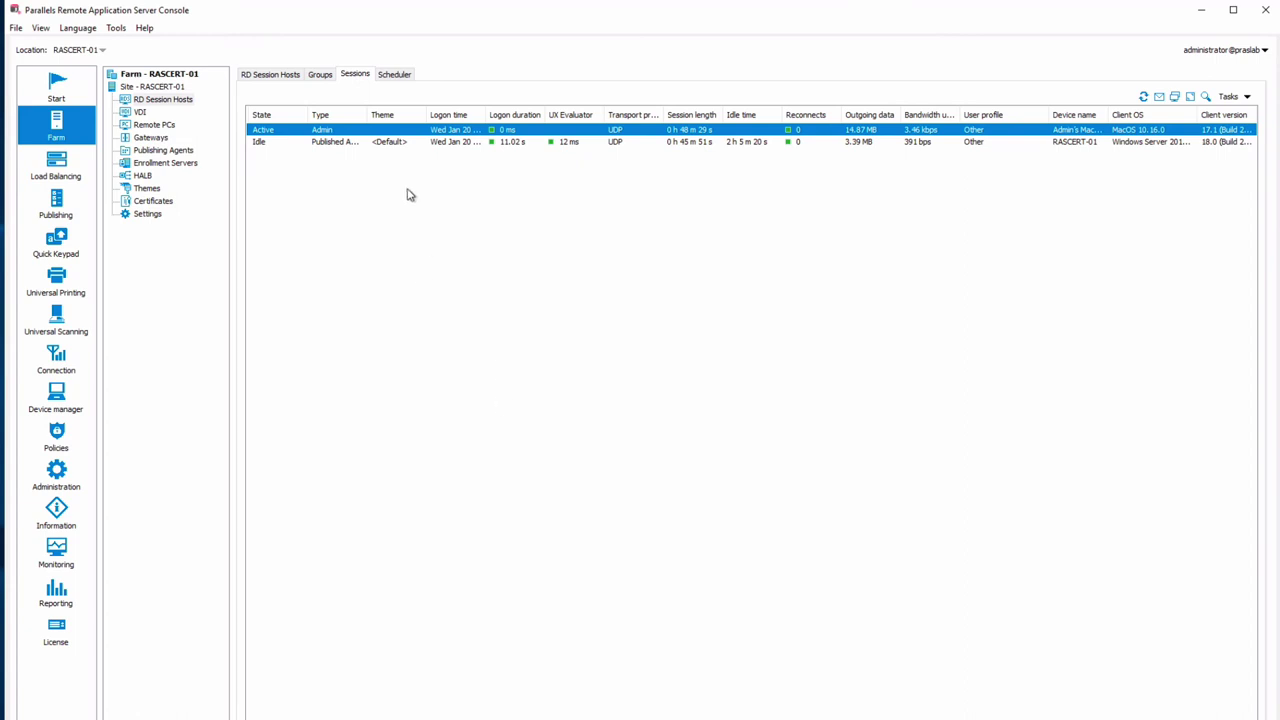
click(437, 144)
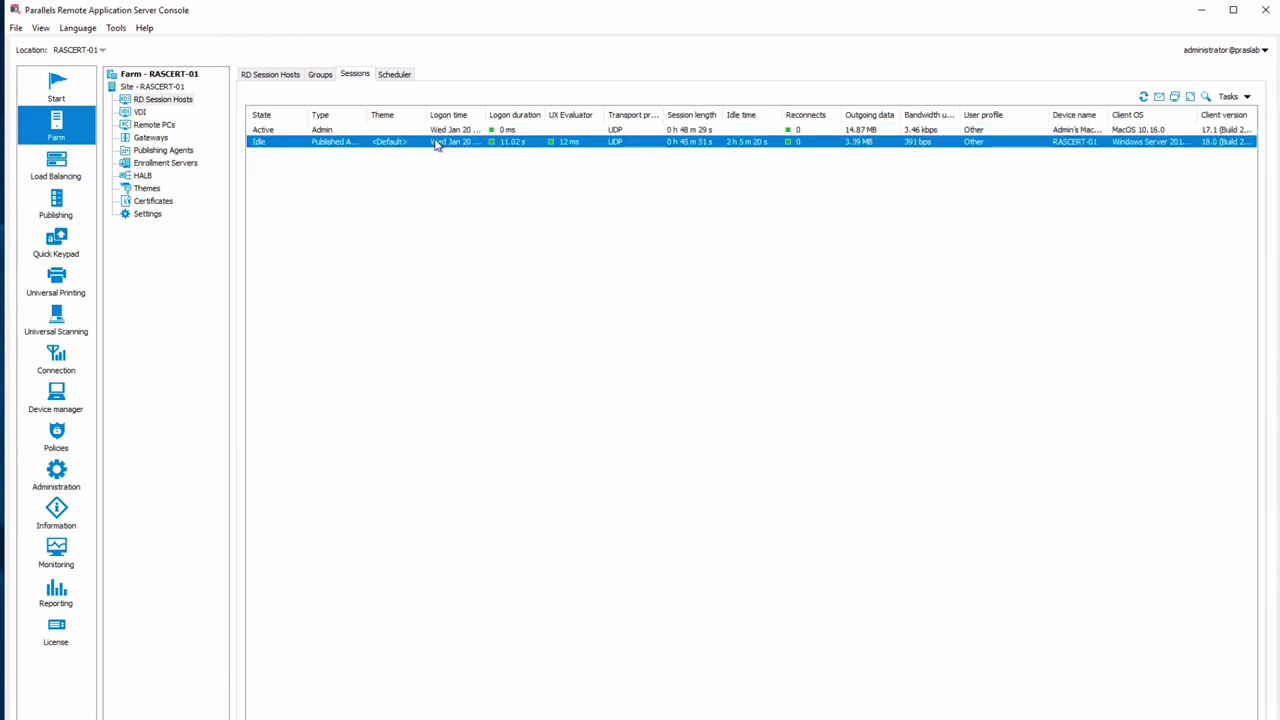
right_click(448, 148)
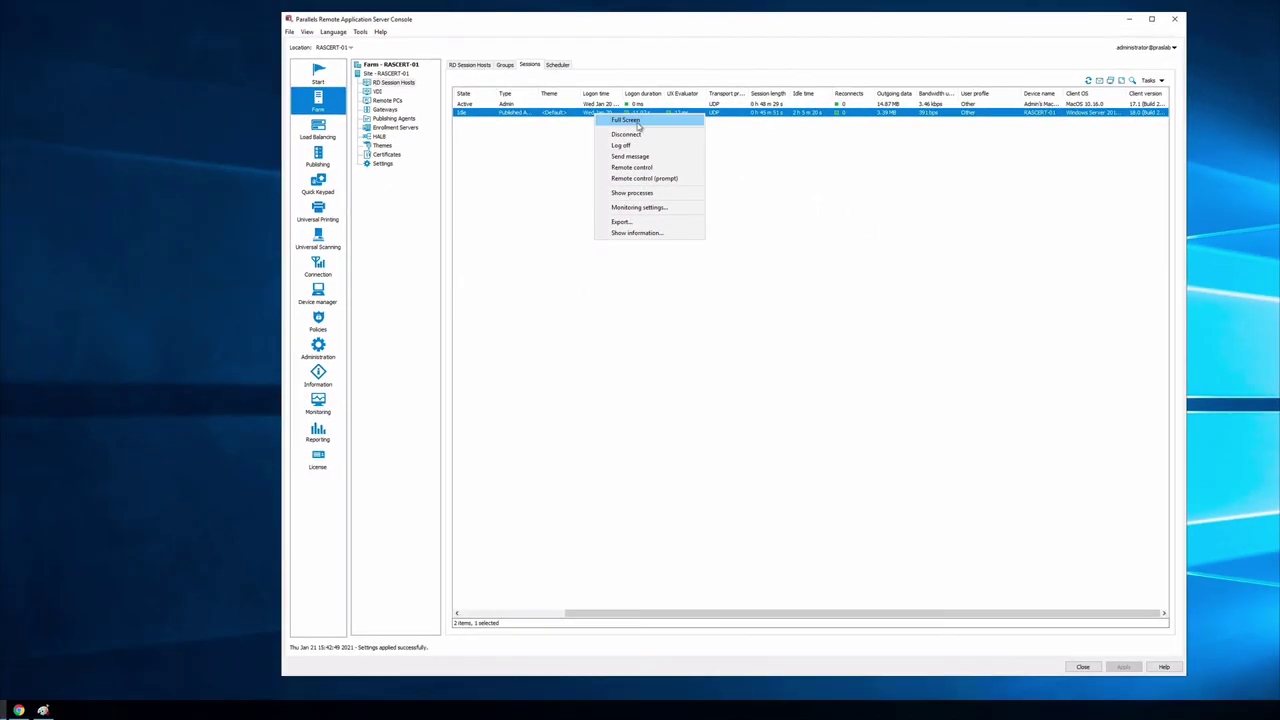
click(638, 126)
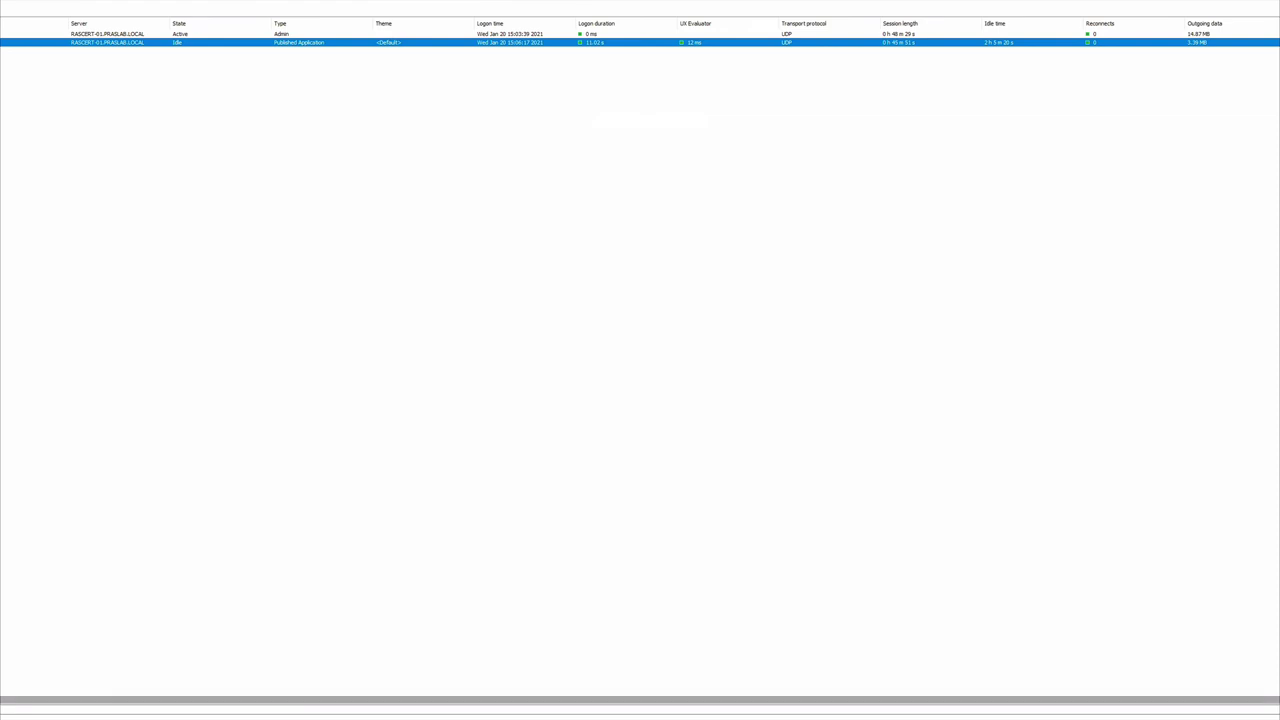
scroll(640, 360, right, 6)
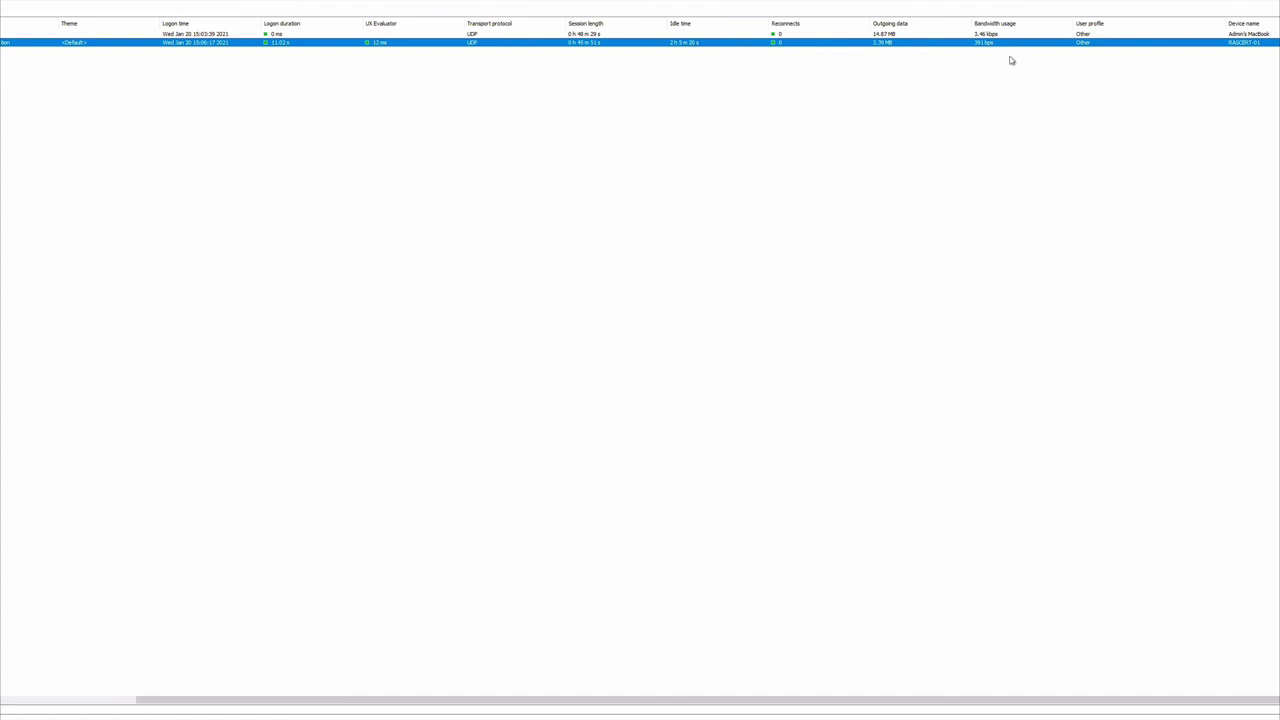
scroll(1011, 61, left, 1)
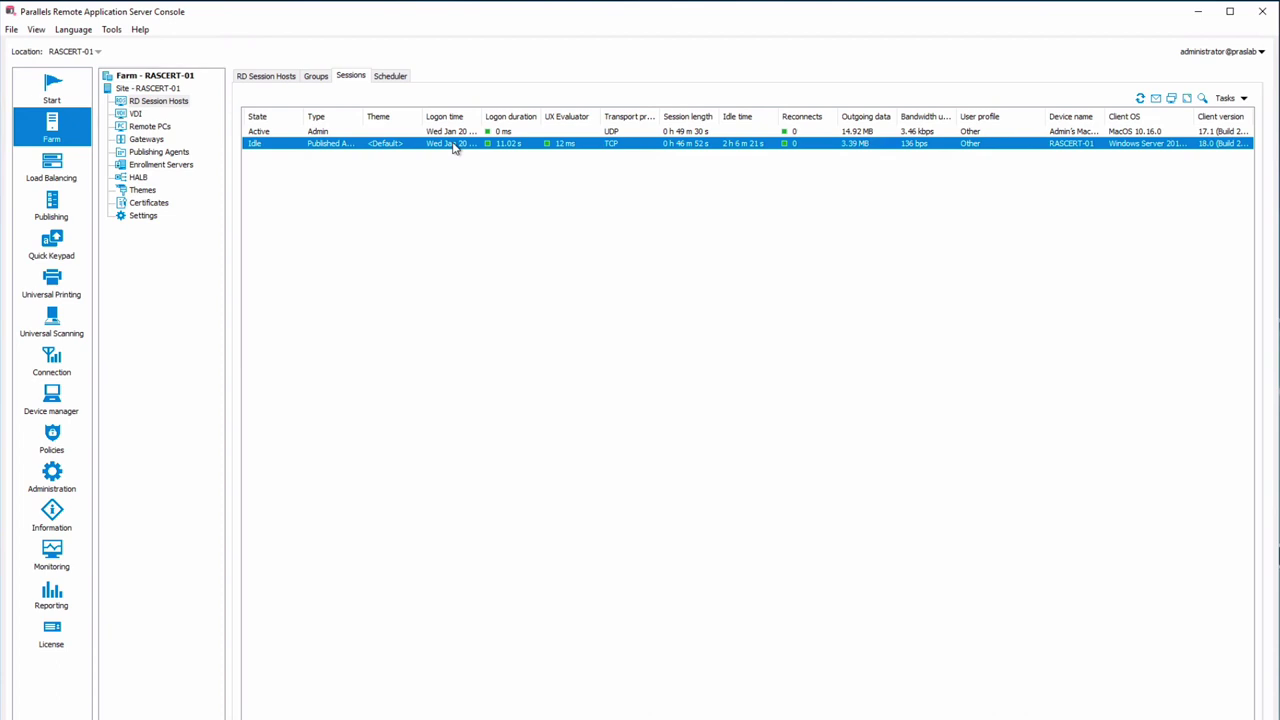
right_click(454, 147)
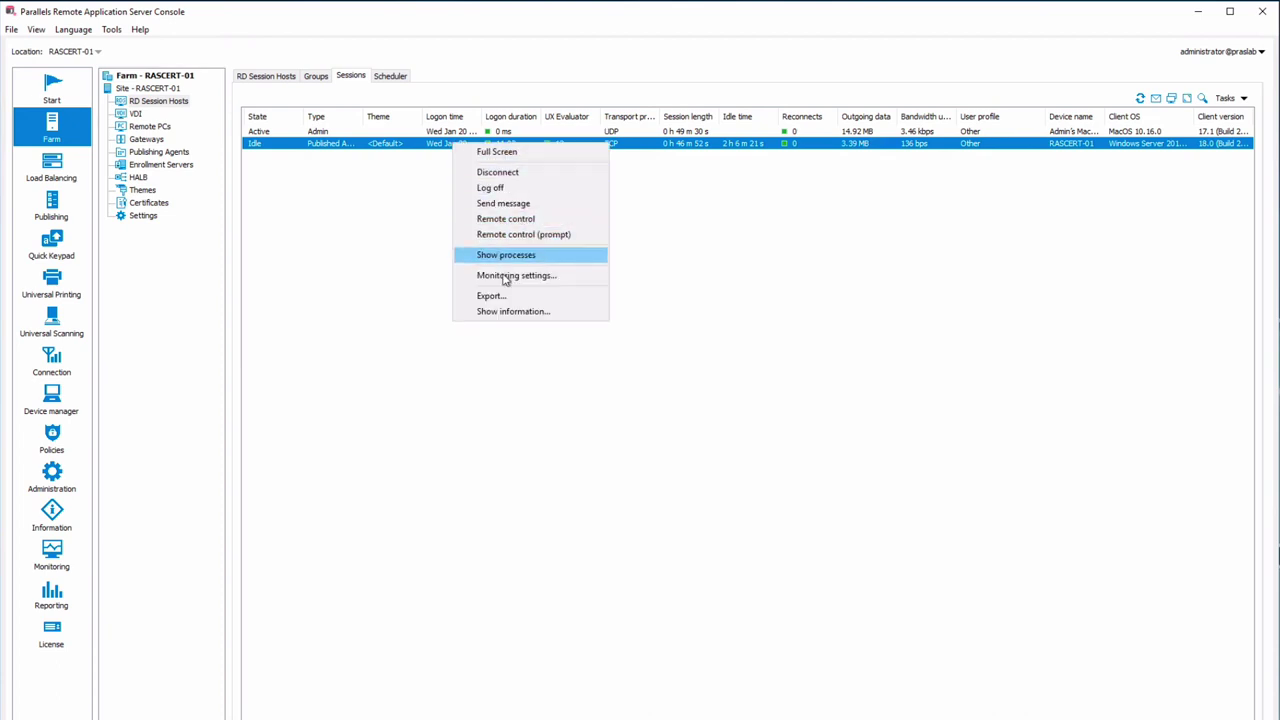
click(506, 311)
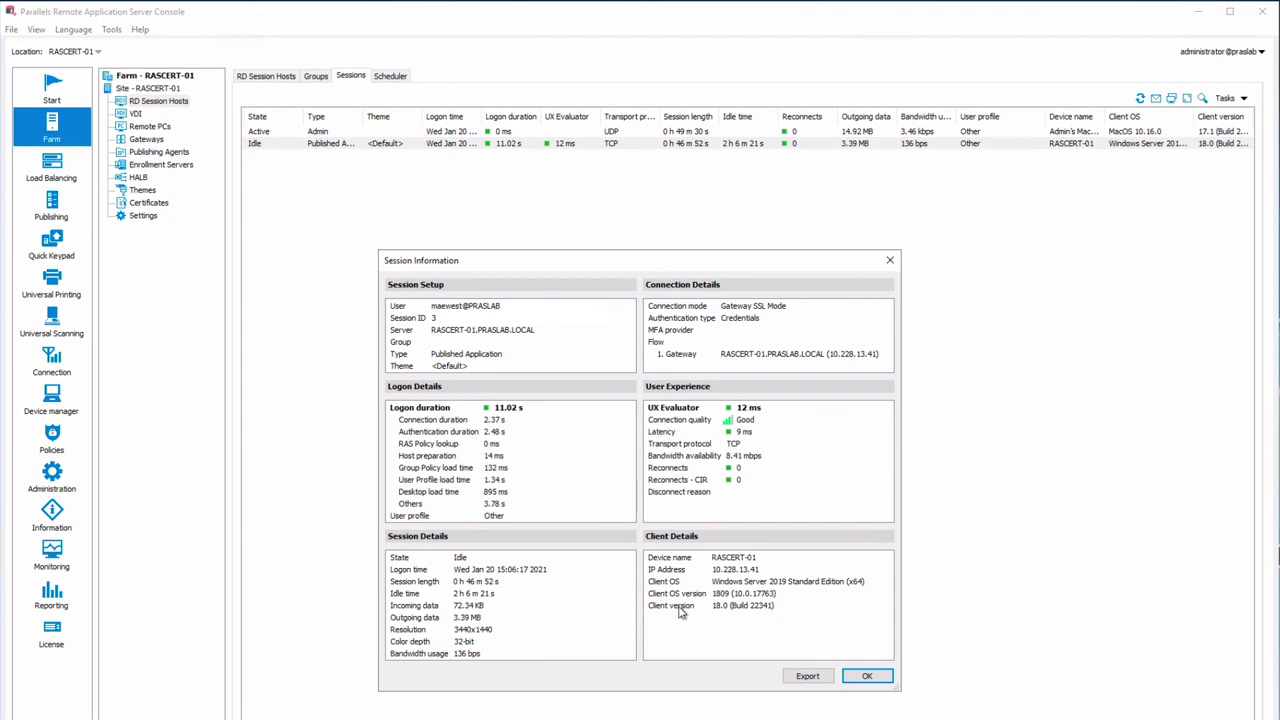
click(862, 677)
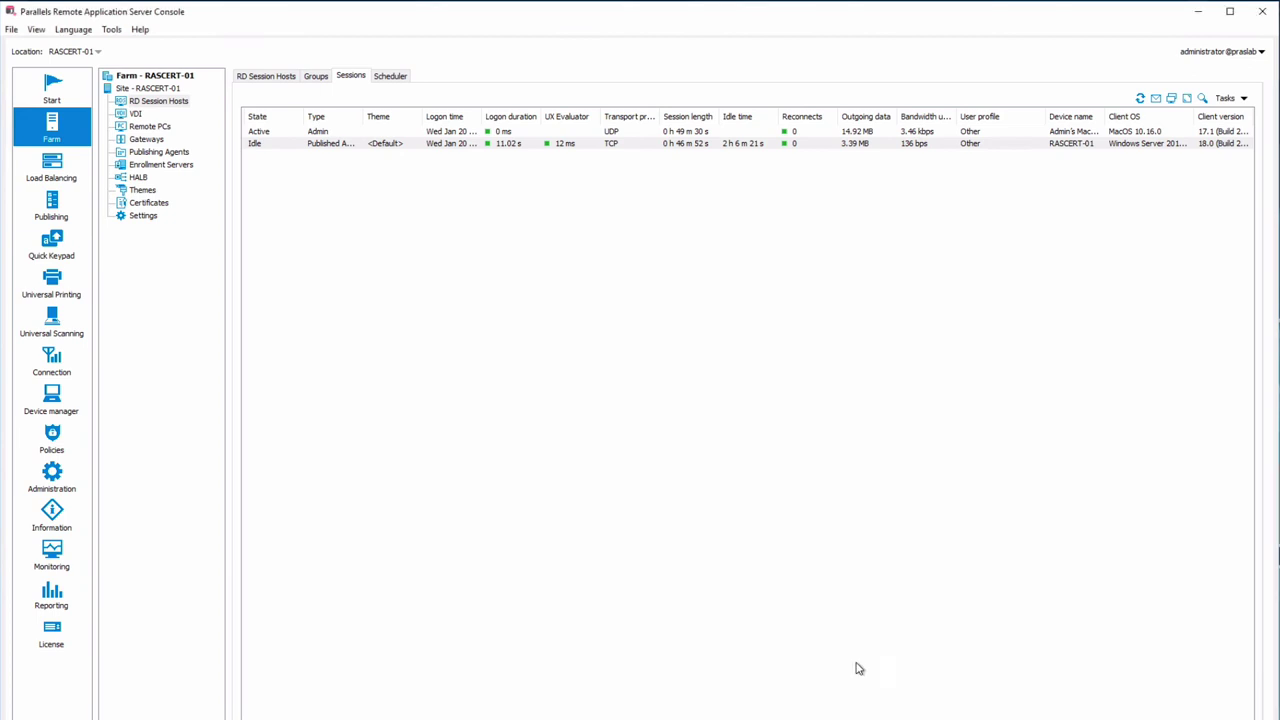
right_click(409, 147)
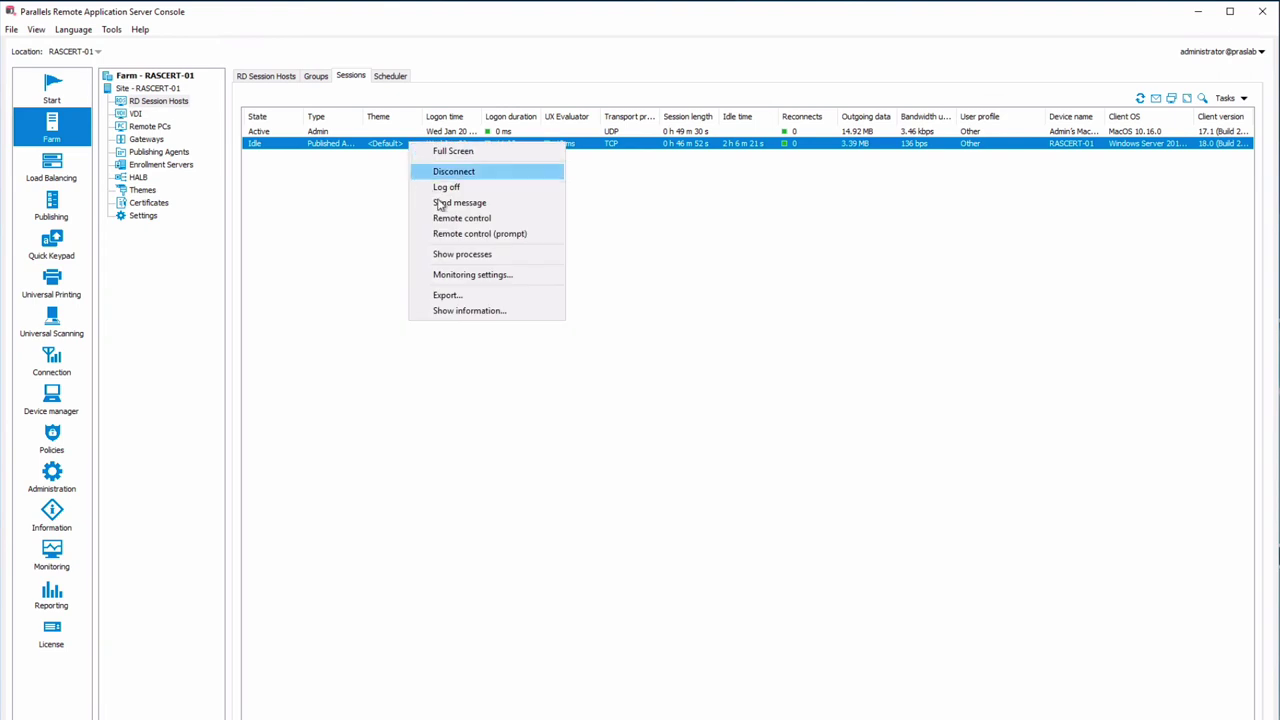
click(479, 278)
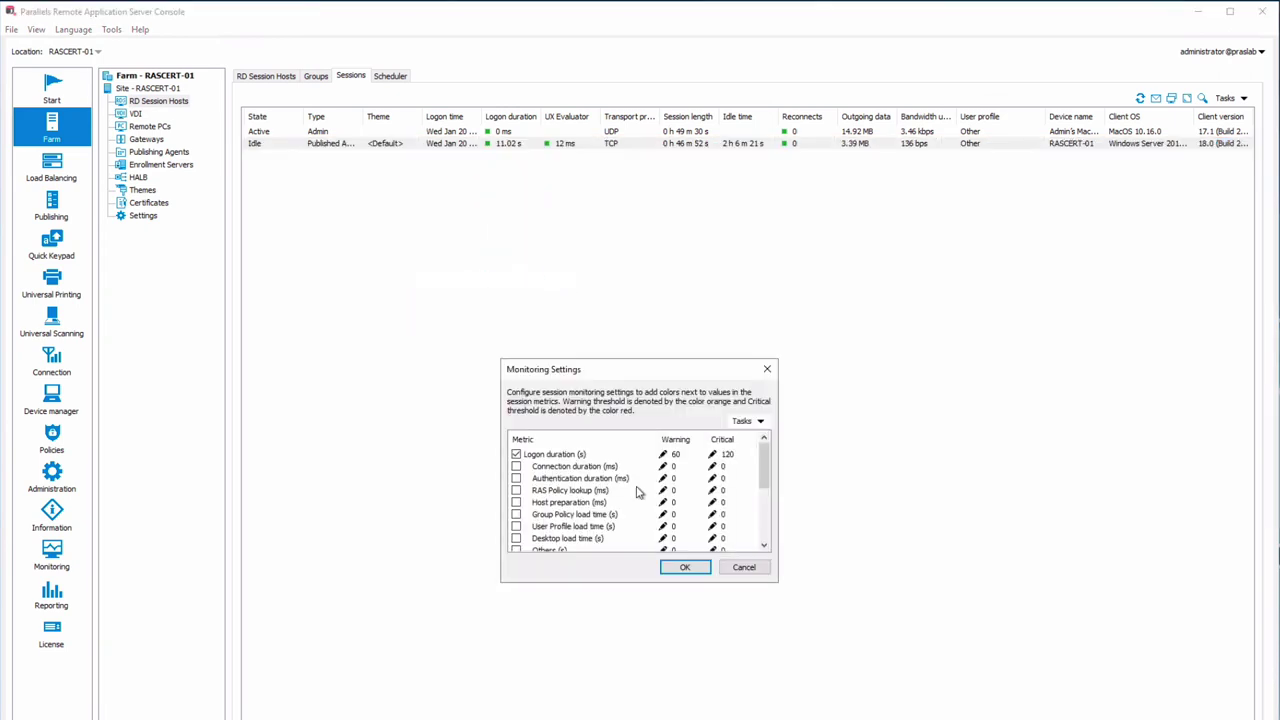
mouse_move(766, 466)
mouse_down()
mouse_move(764, 522)
mouse_move(772, 451)
mouse_up()
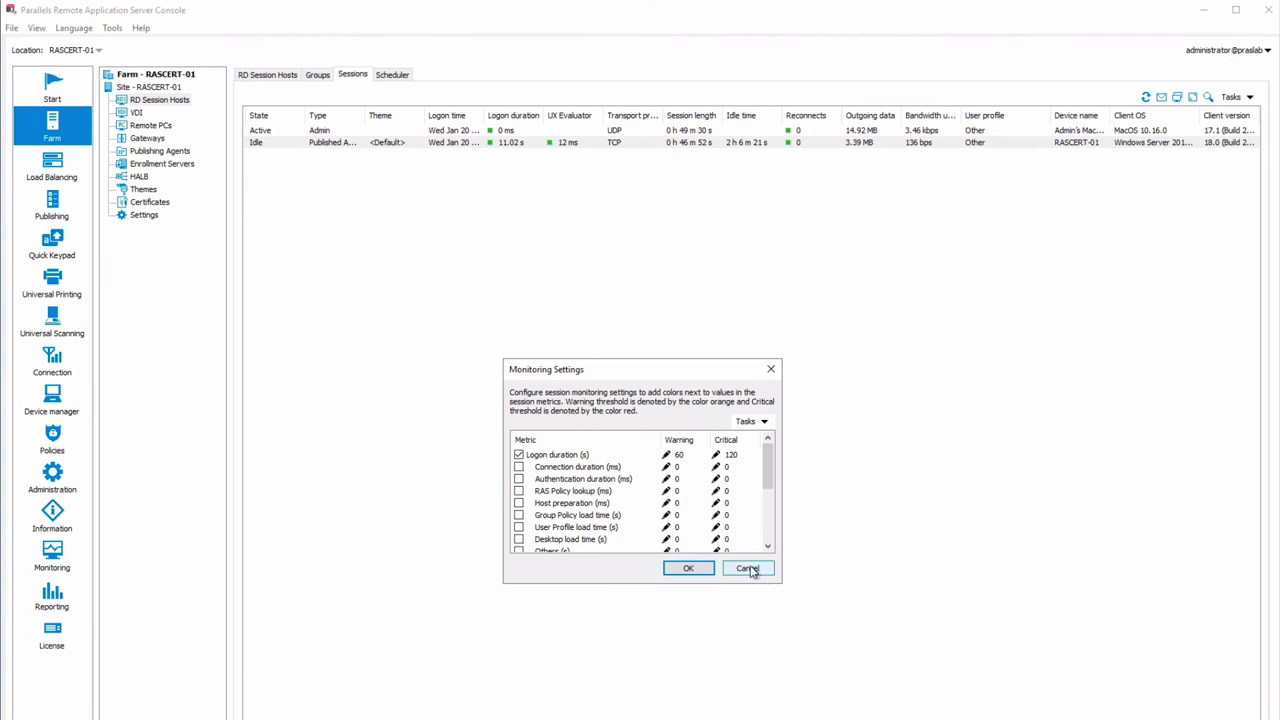
click(748, 569)
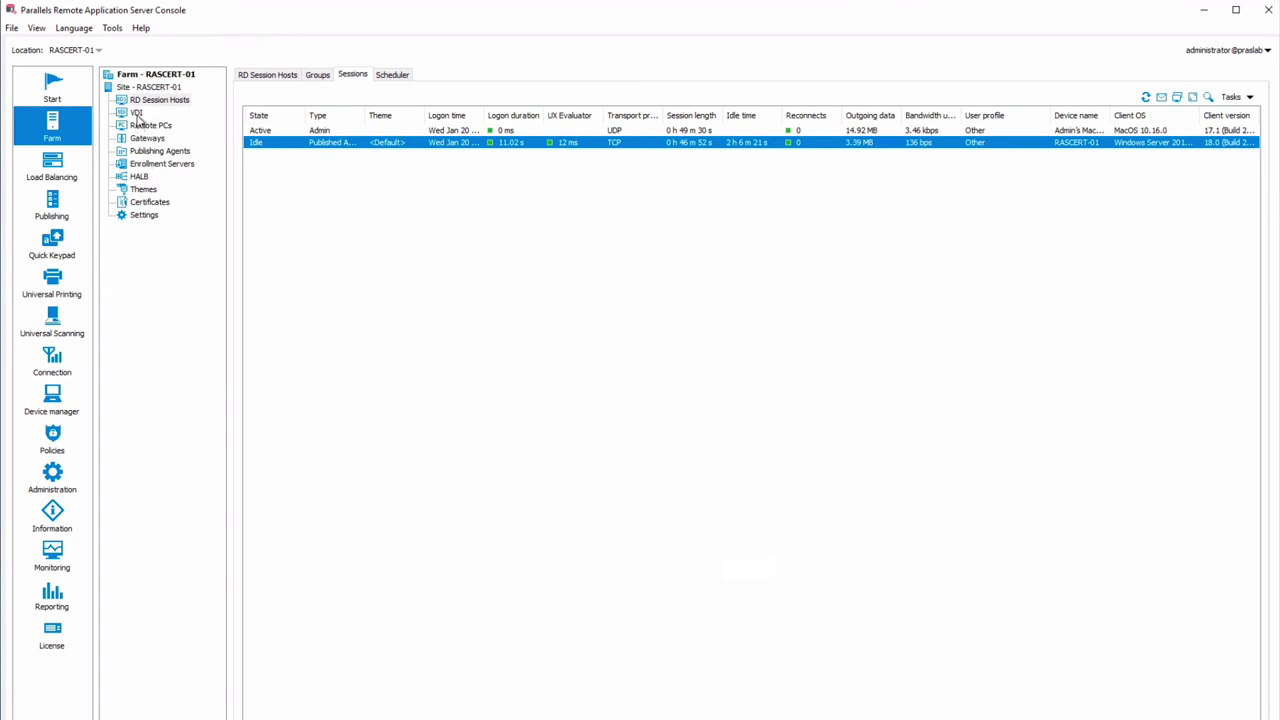
Step: View the VDI sessions list, then the Administration Accounts list of root administrators
click(137, 113)
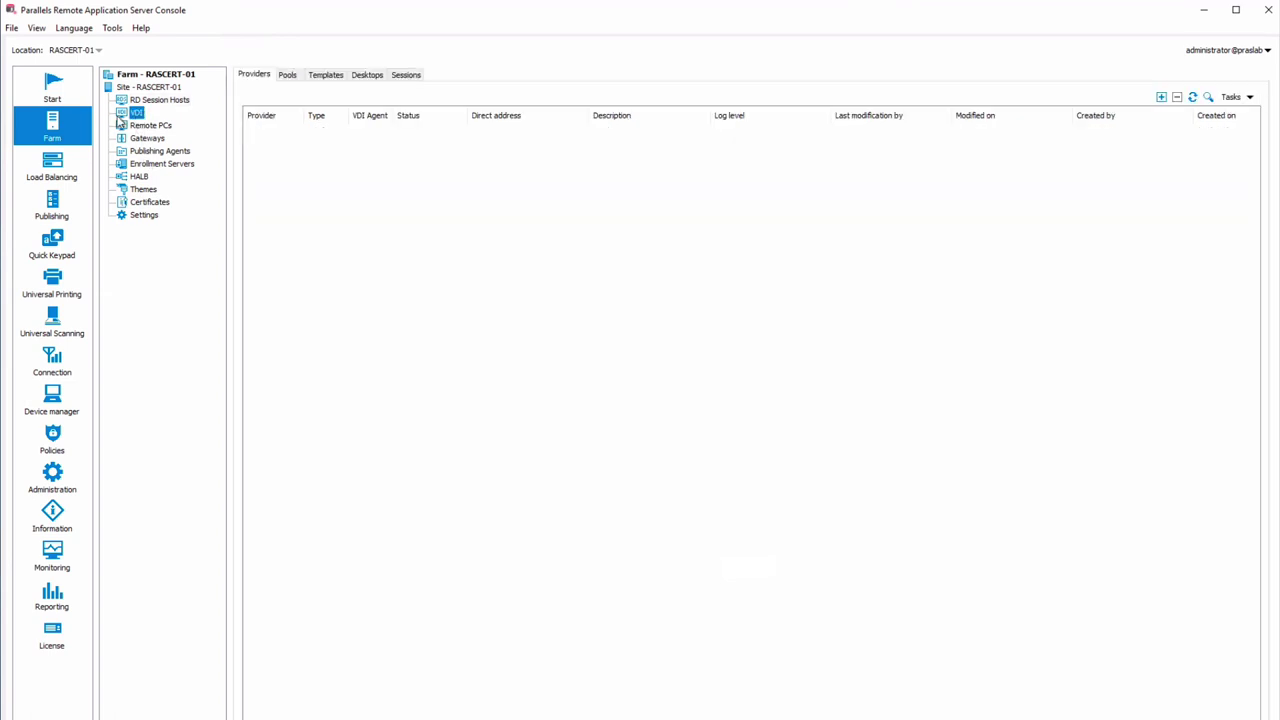
click(412, 76)
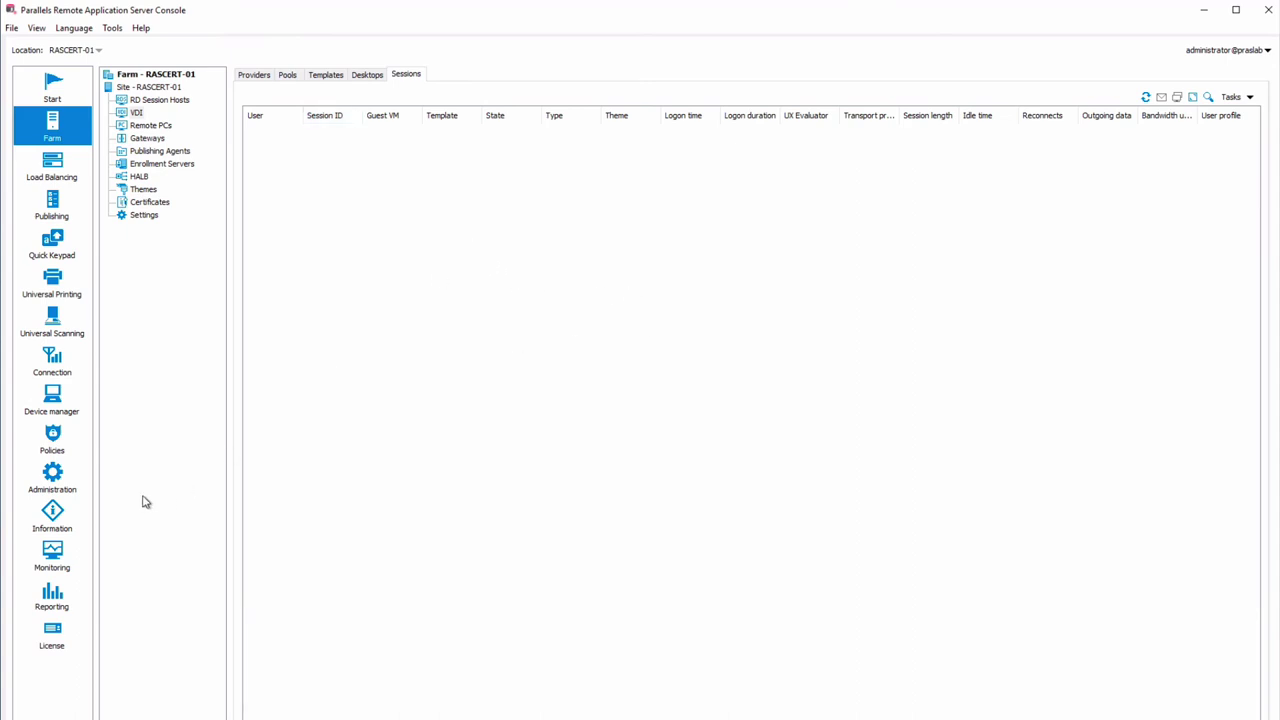
click(55, 478)
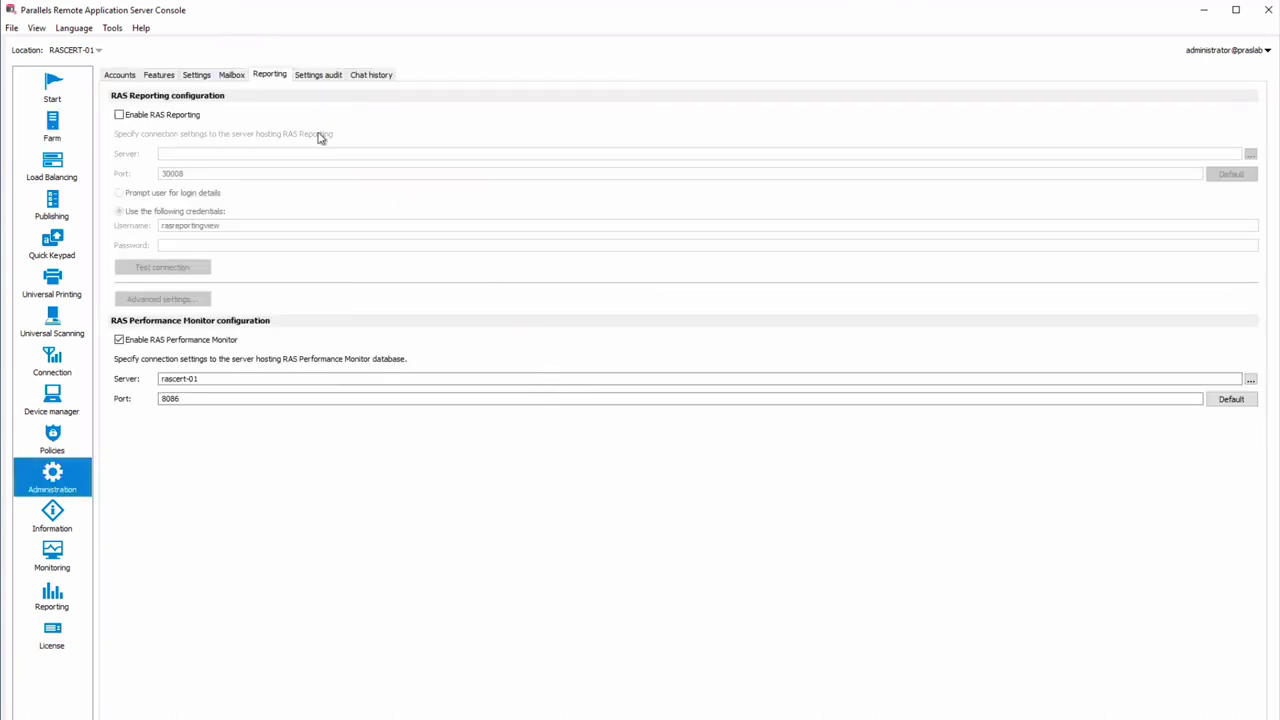
click(124, 79)
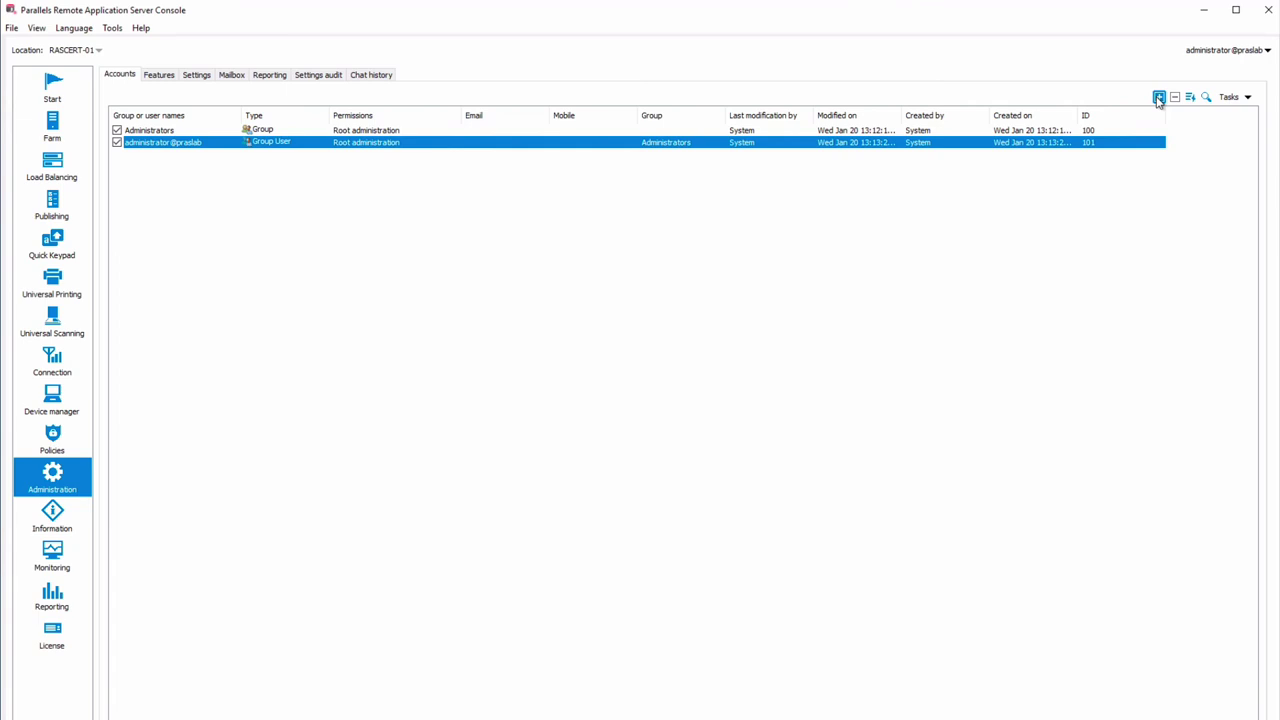
click(1158, 97)
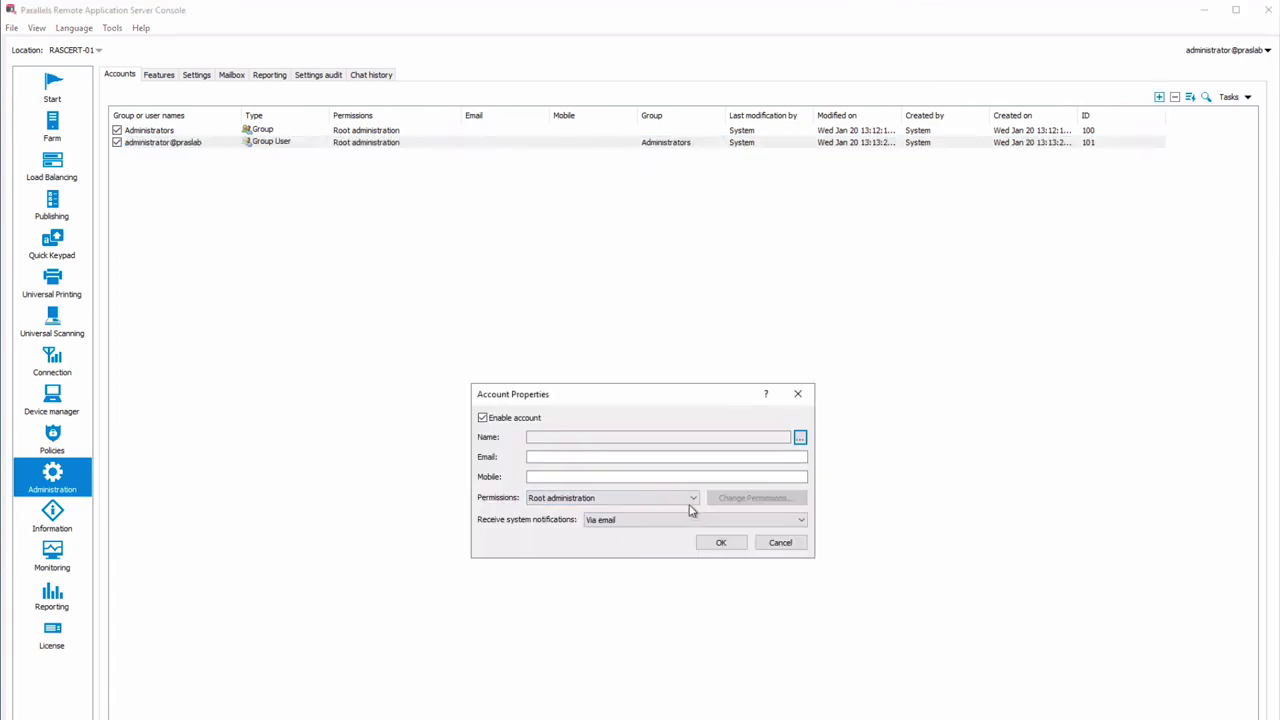
click(690, 499)
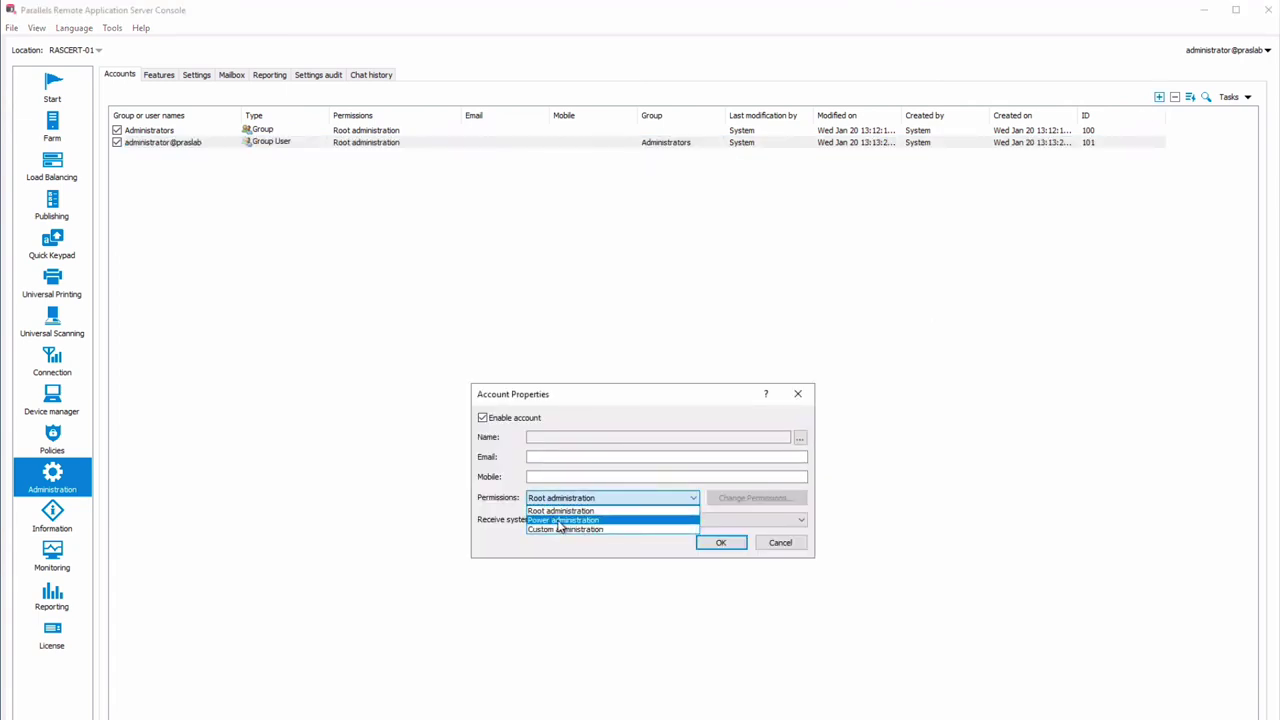
click(558, 521)
click(742, 500)
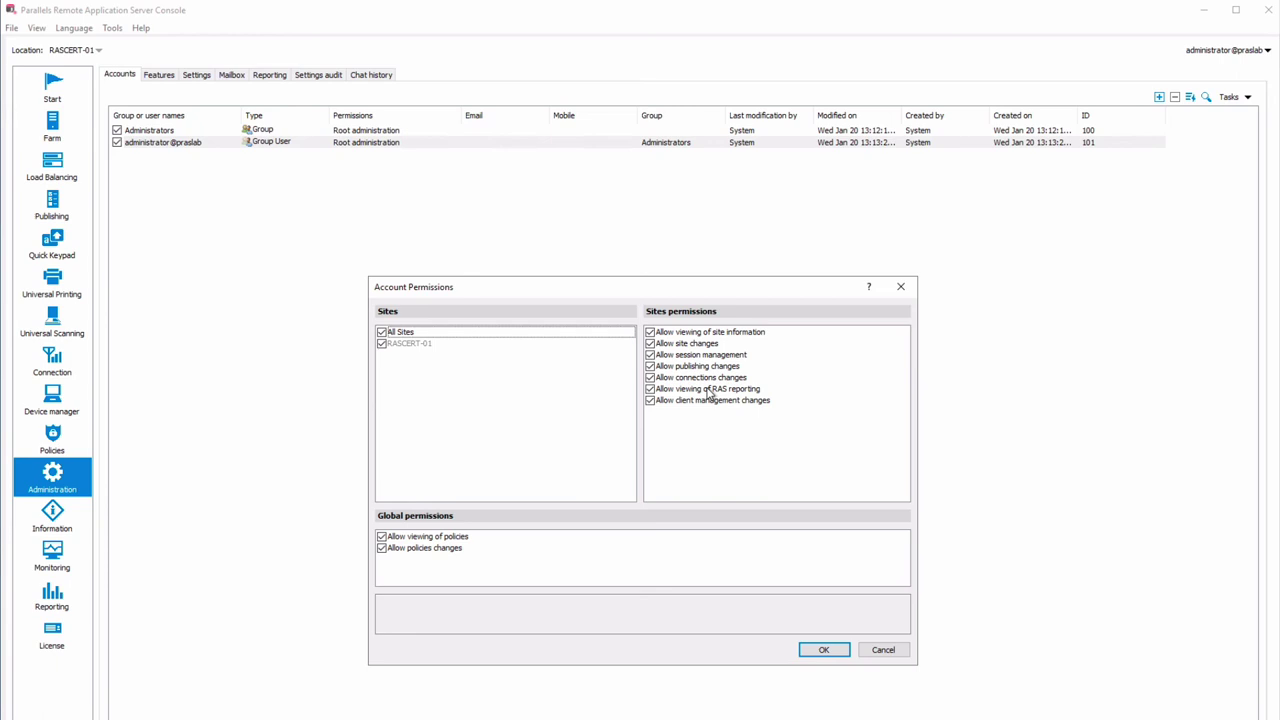
click(692, 357)
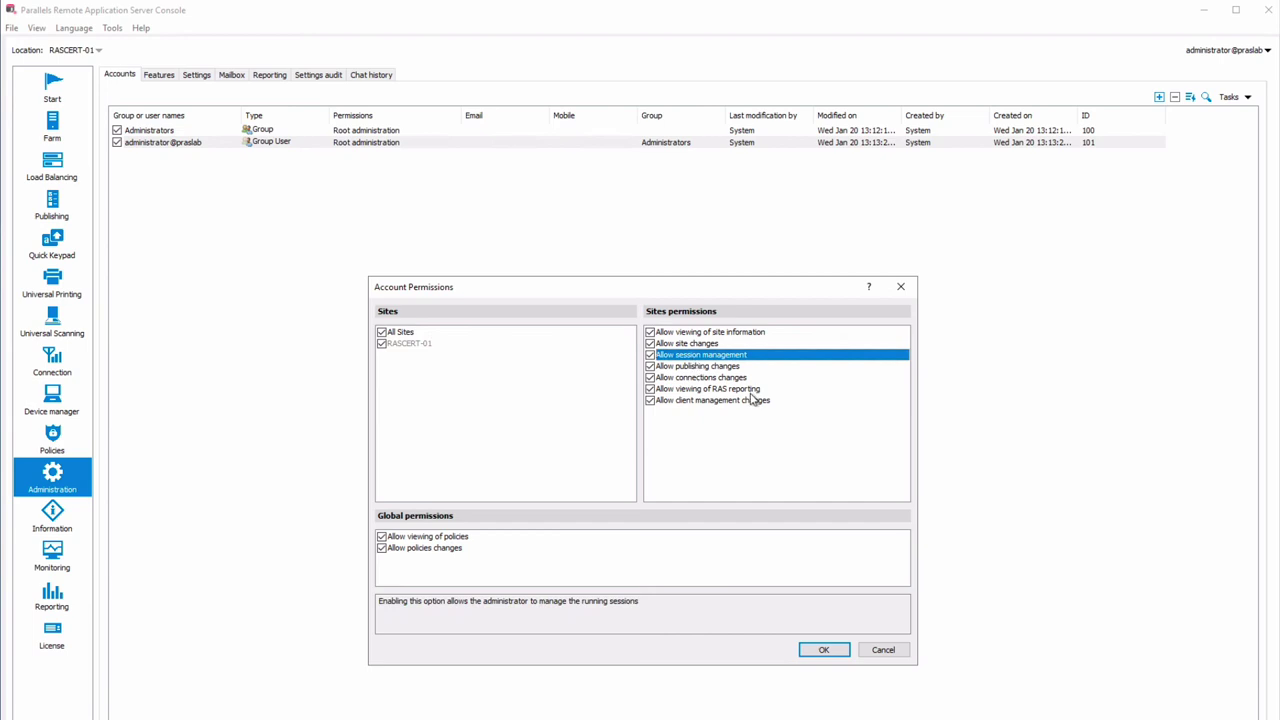
click(880, 651)
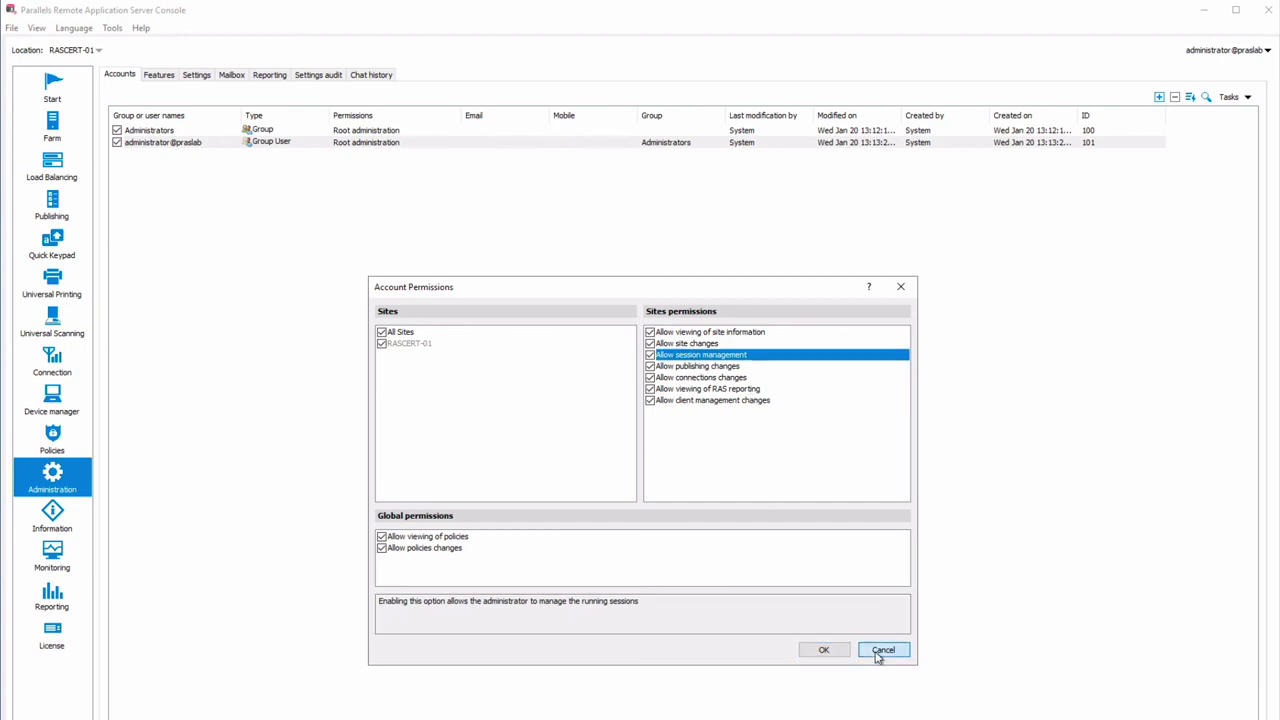
click(785, 543)
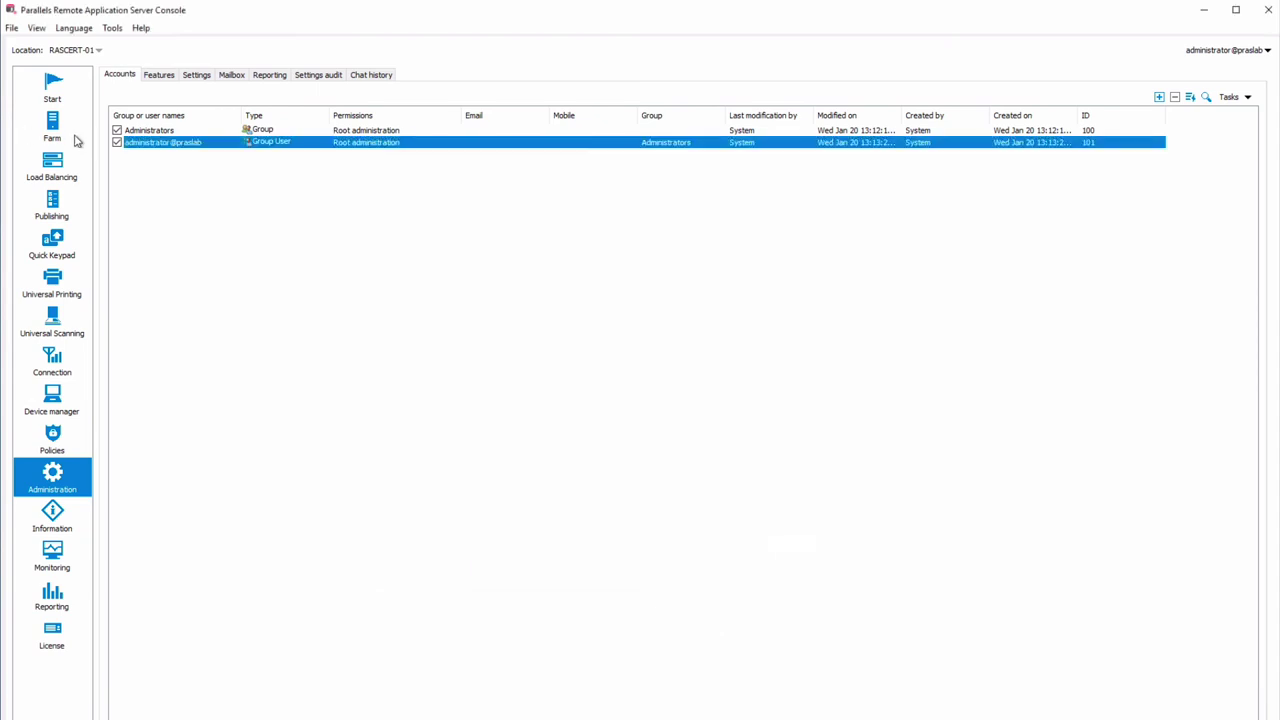
Step: Return to the Farm view, then load rascert-01:20443 in a new Chrome tab
click(65, 133)
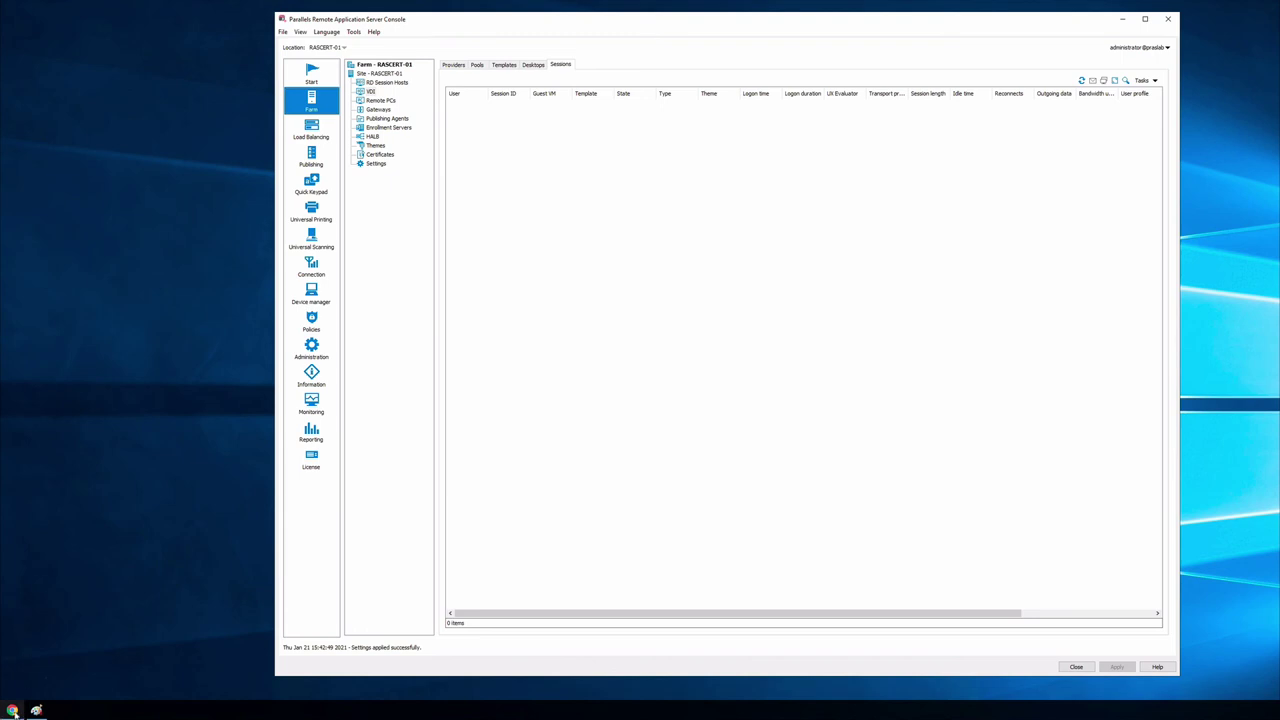
click(12, 711)
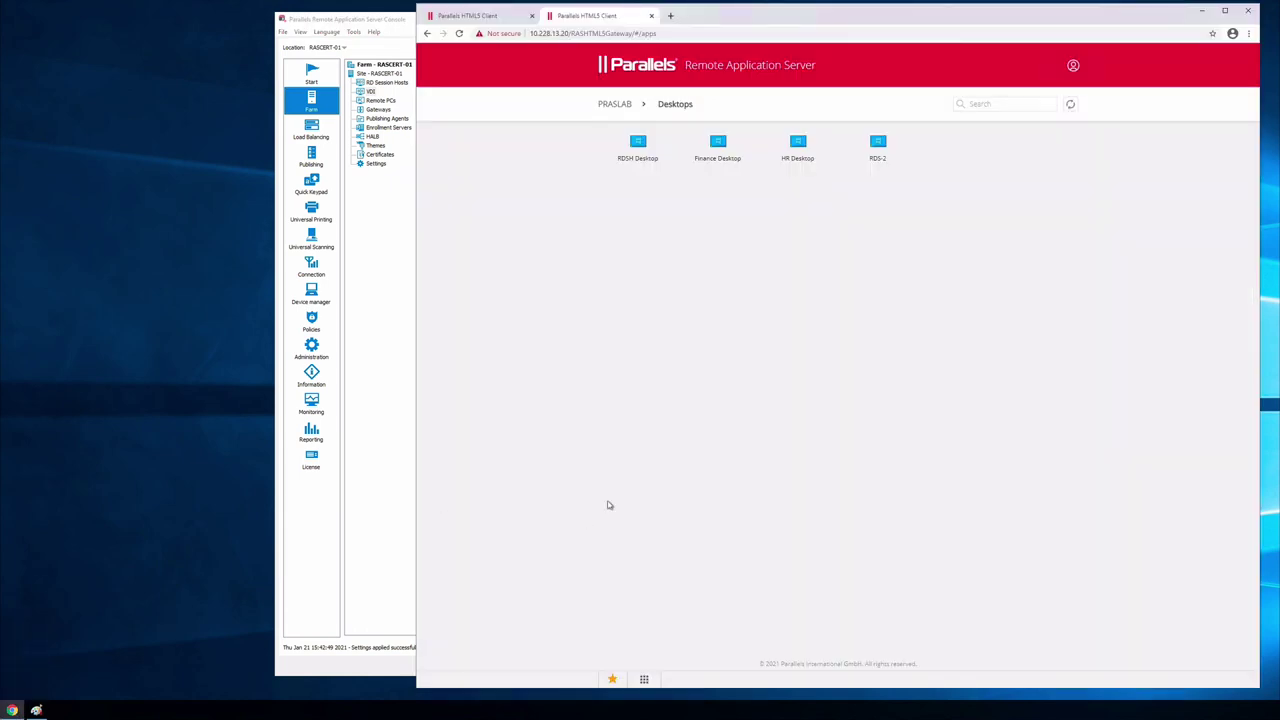
click(670, 16)
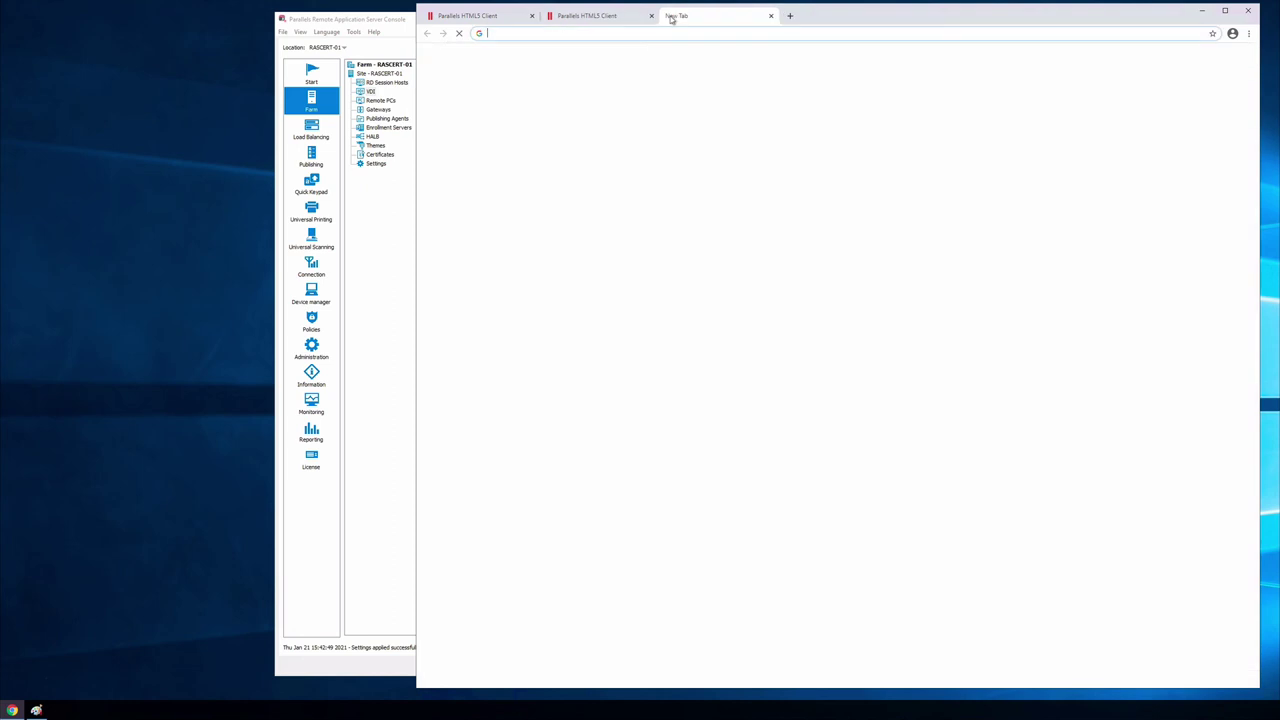
click(620, 34)
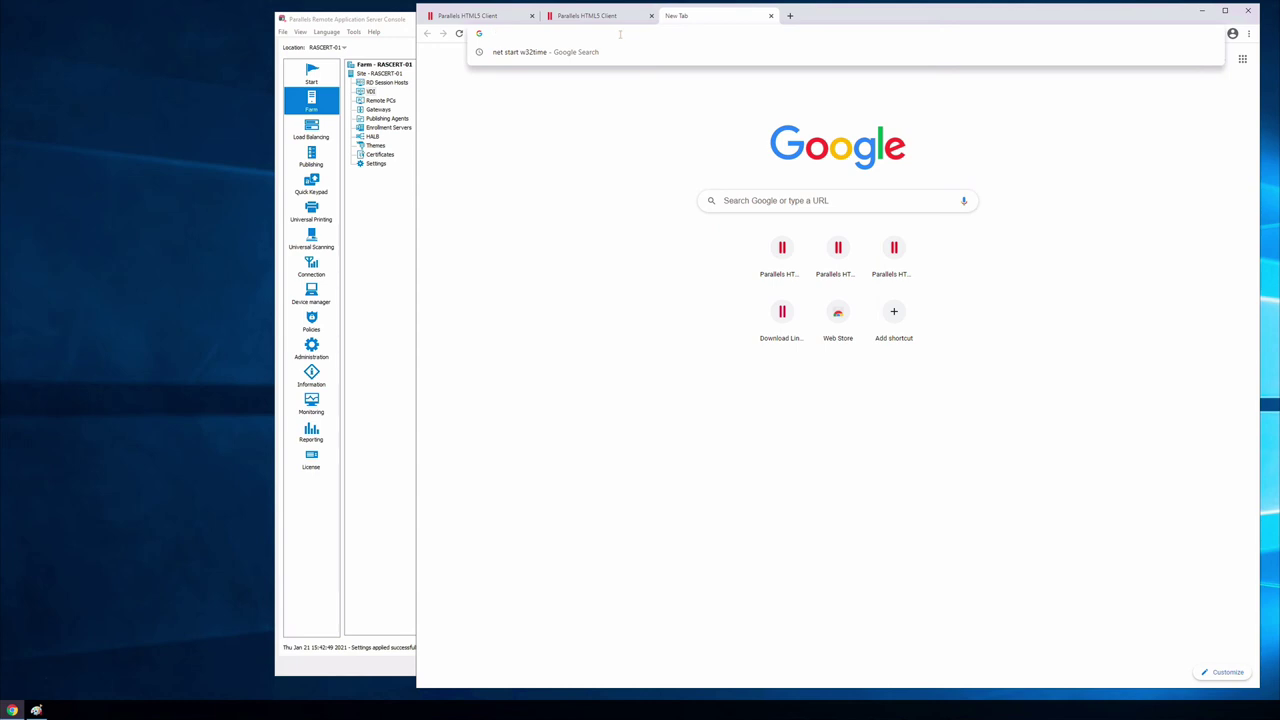
text(rascert-01)
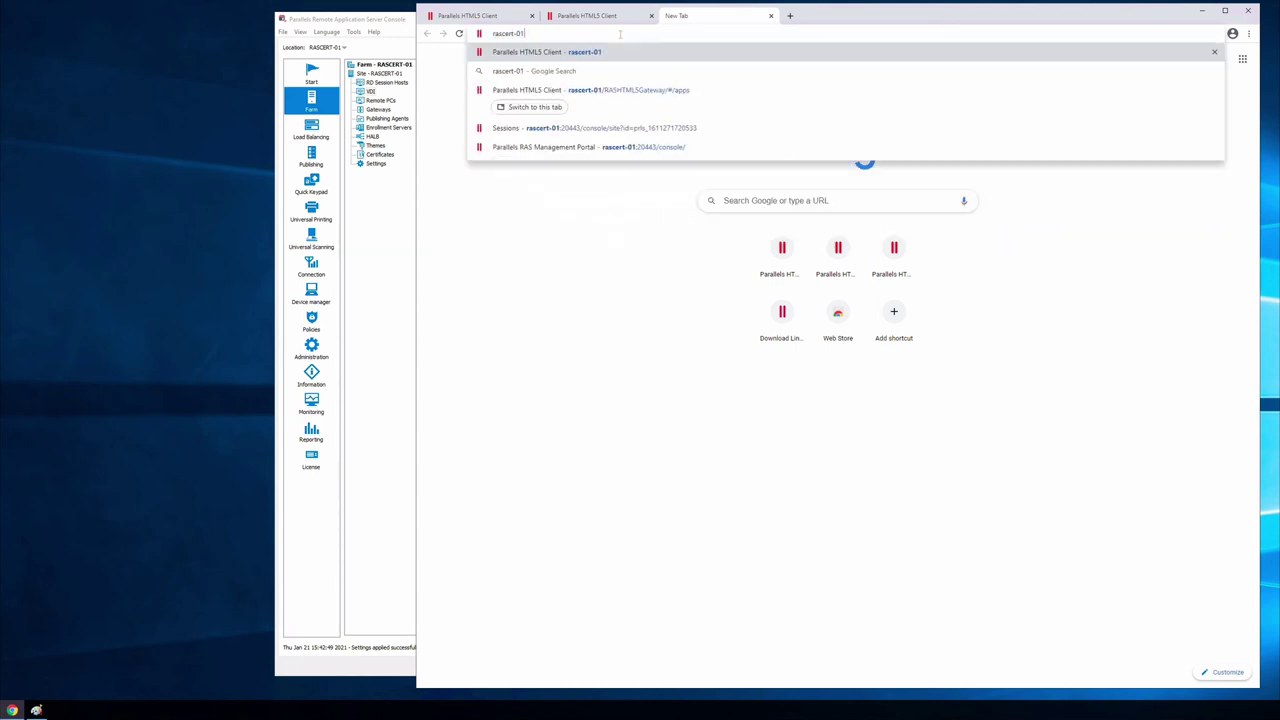
text(:20443)
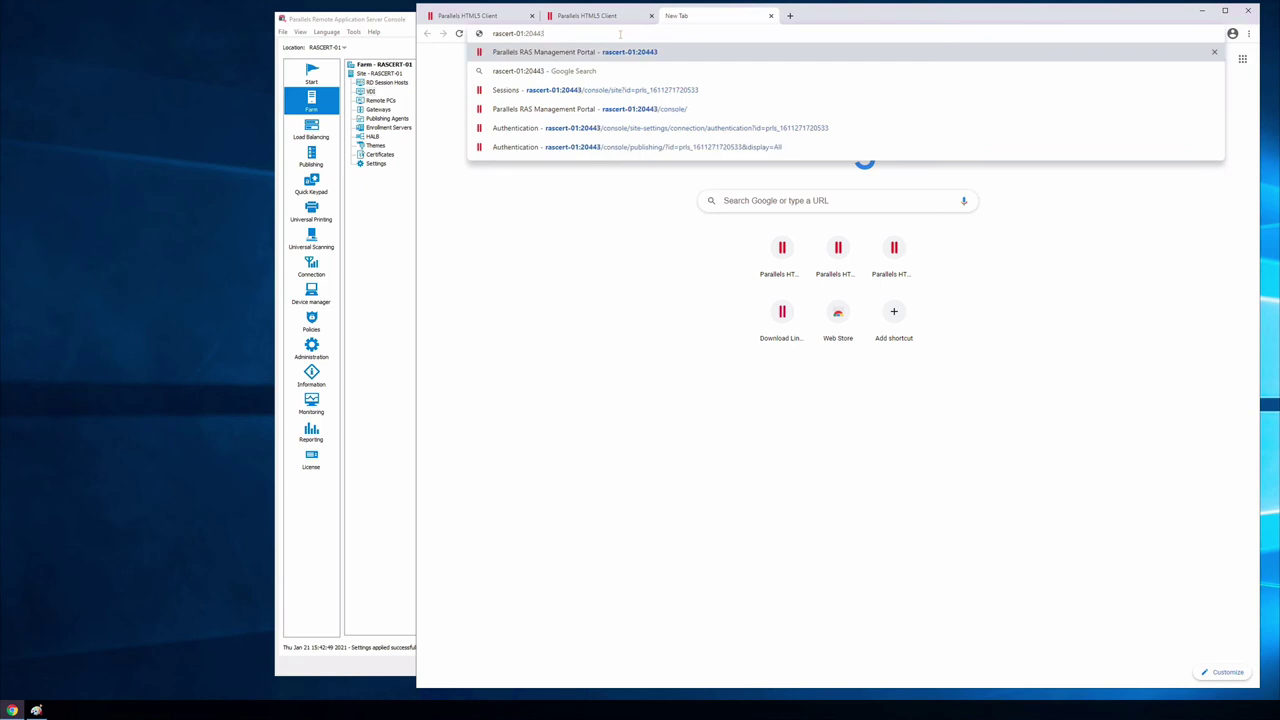
key(Return)
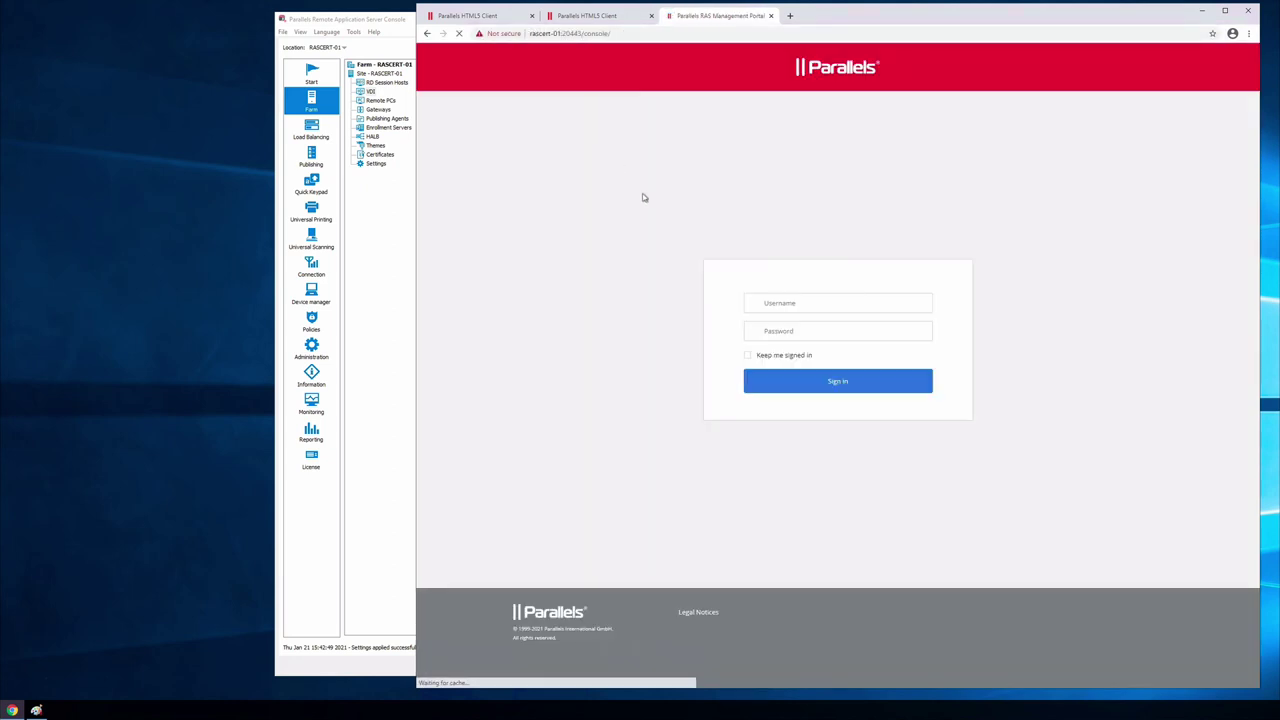
Step: Sign in with the saved administrator username and password, then show the Admin and PublishedApps sessions
click(833, 302)
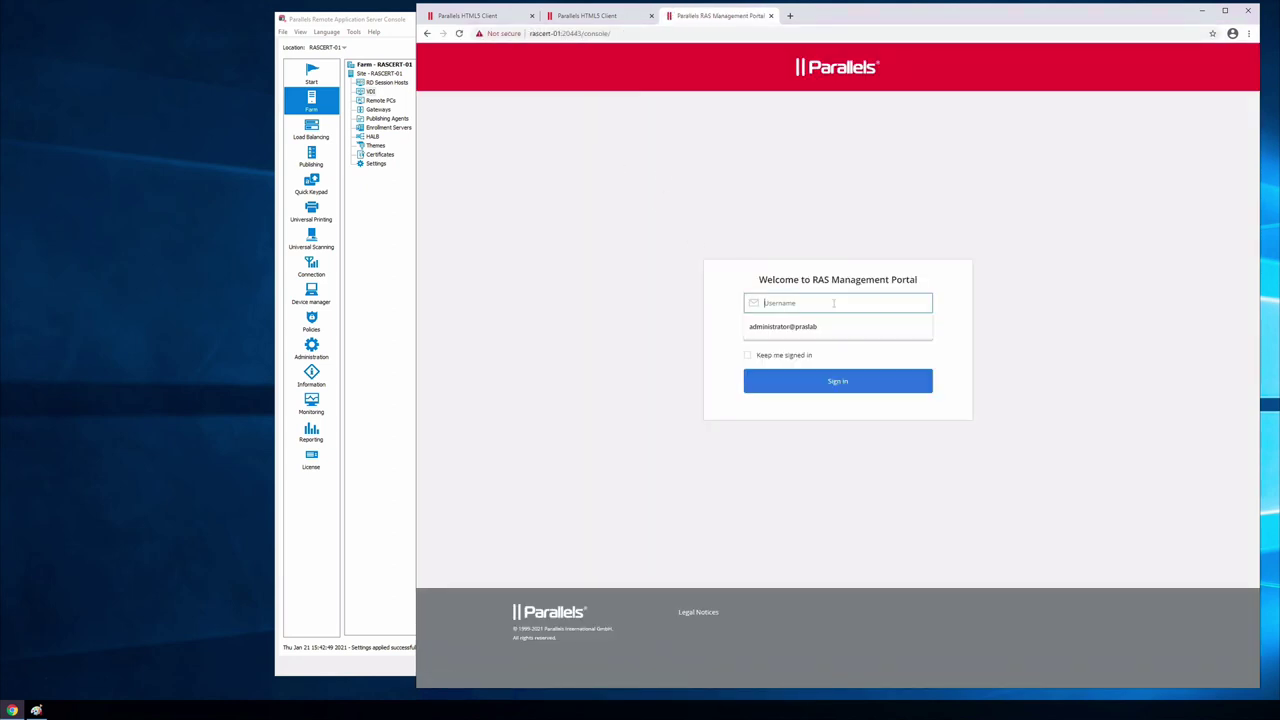
click(809, 325)
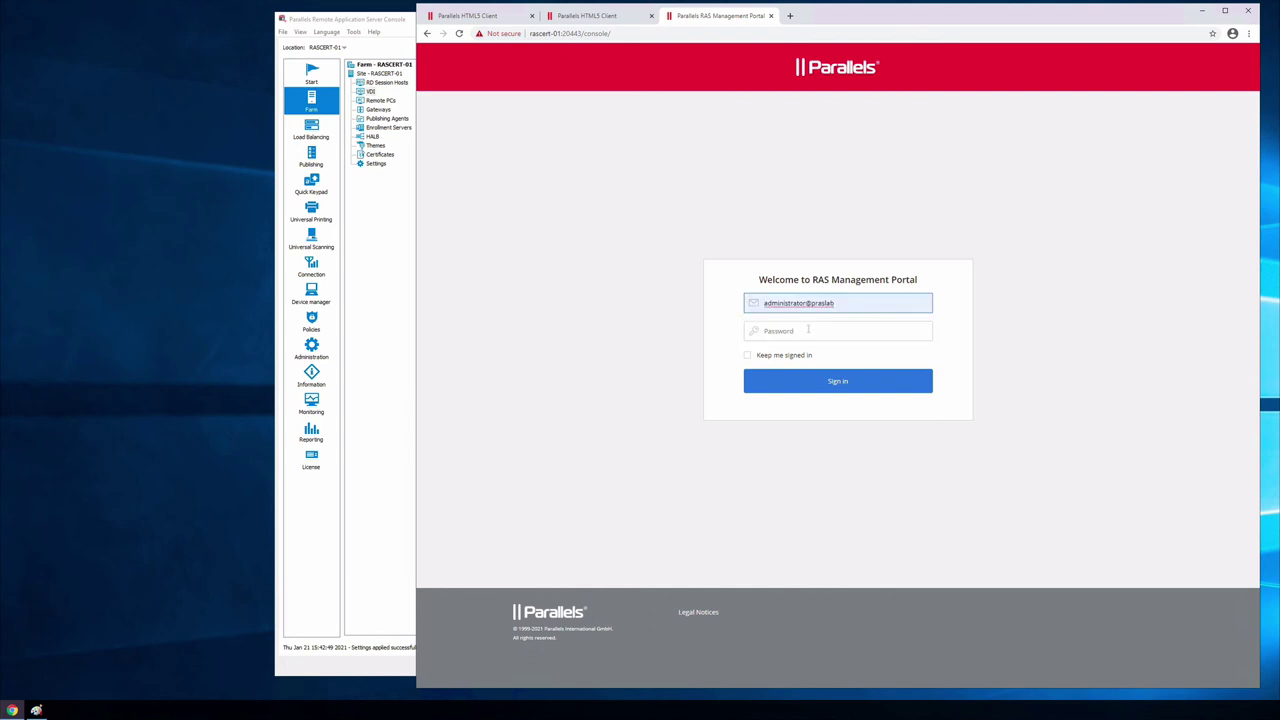
click(808, 330)
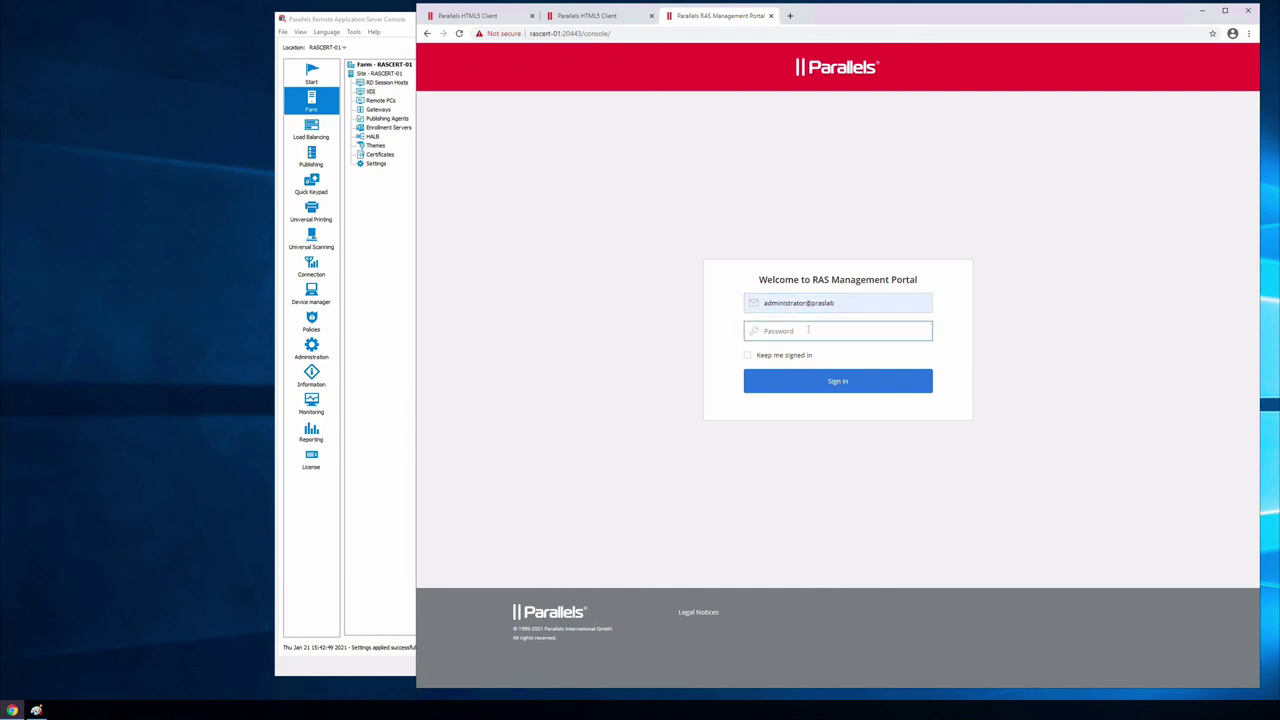
text(••••••••)
key(Return)
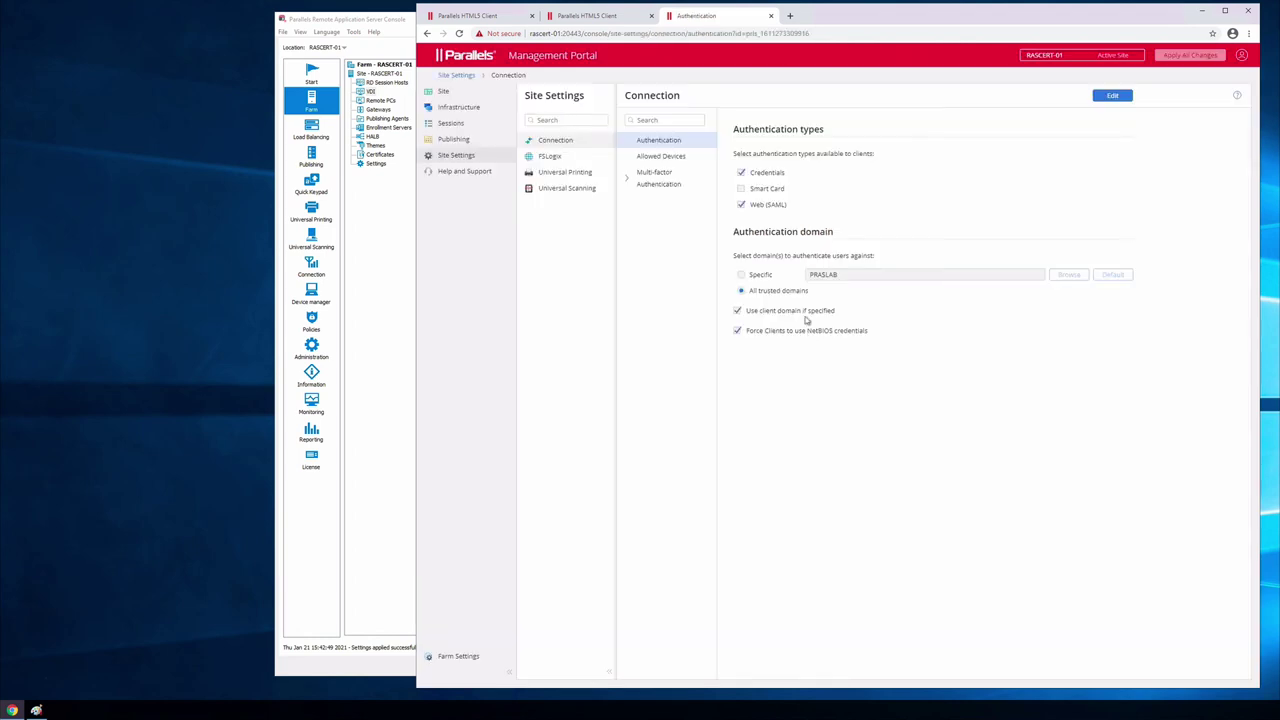
click(451, 124)
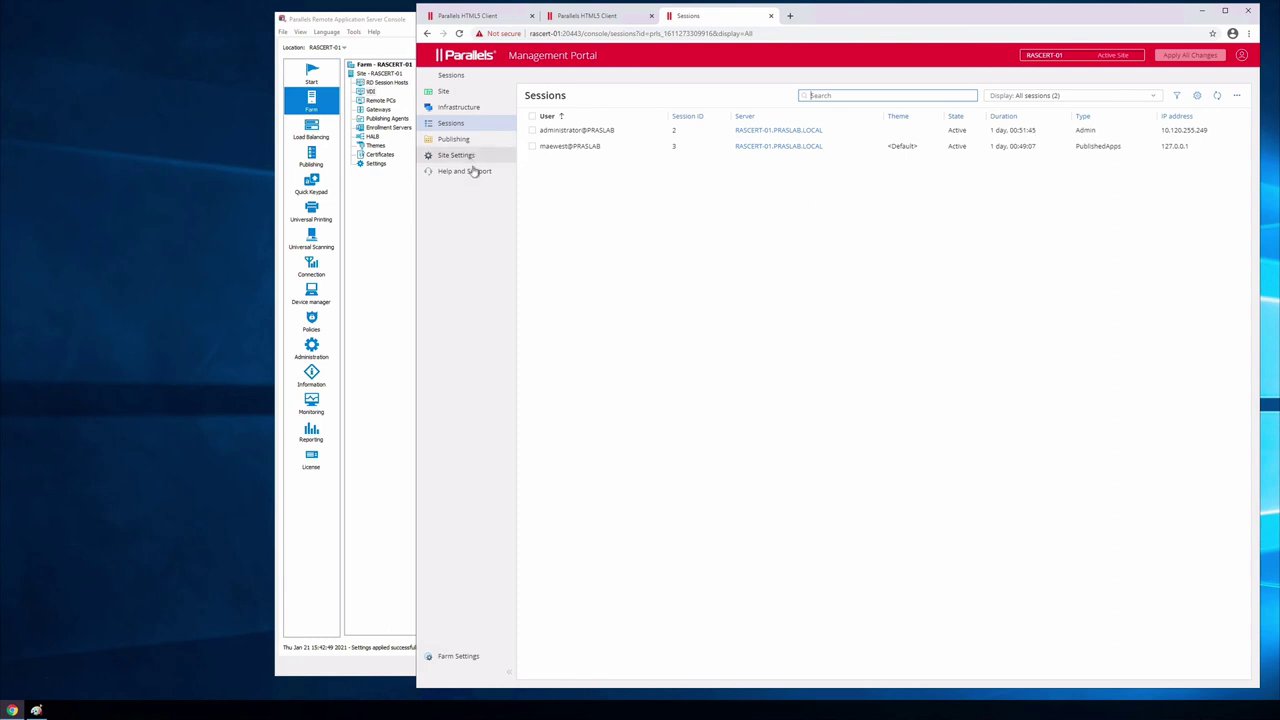
Step: Browse the portal's Site, Infrastructure, Virtual Desktops and Certificates pages
click(443, 92)
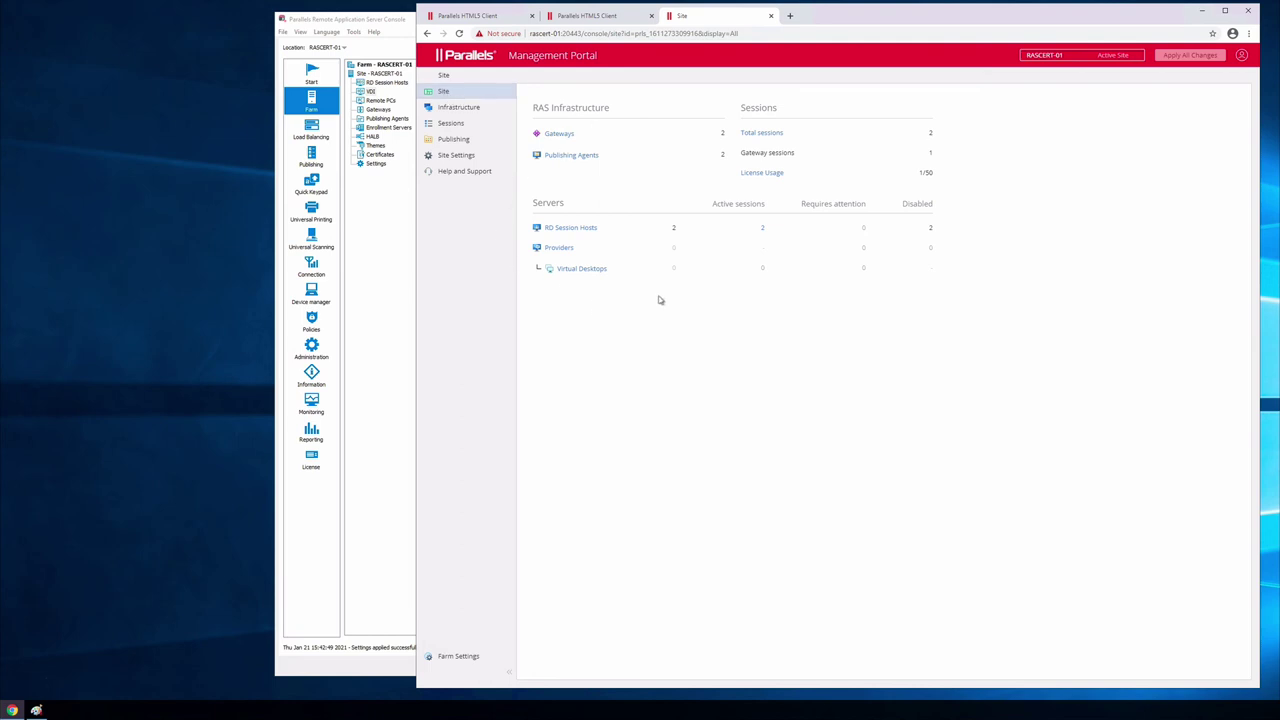
click(456, 110)
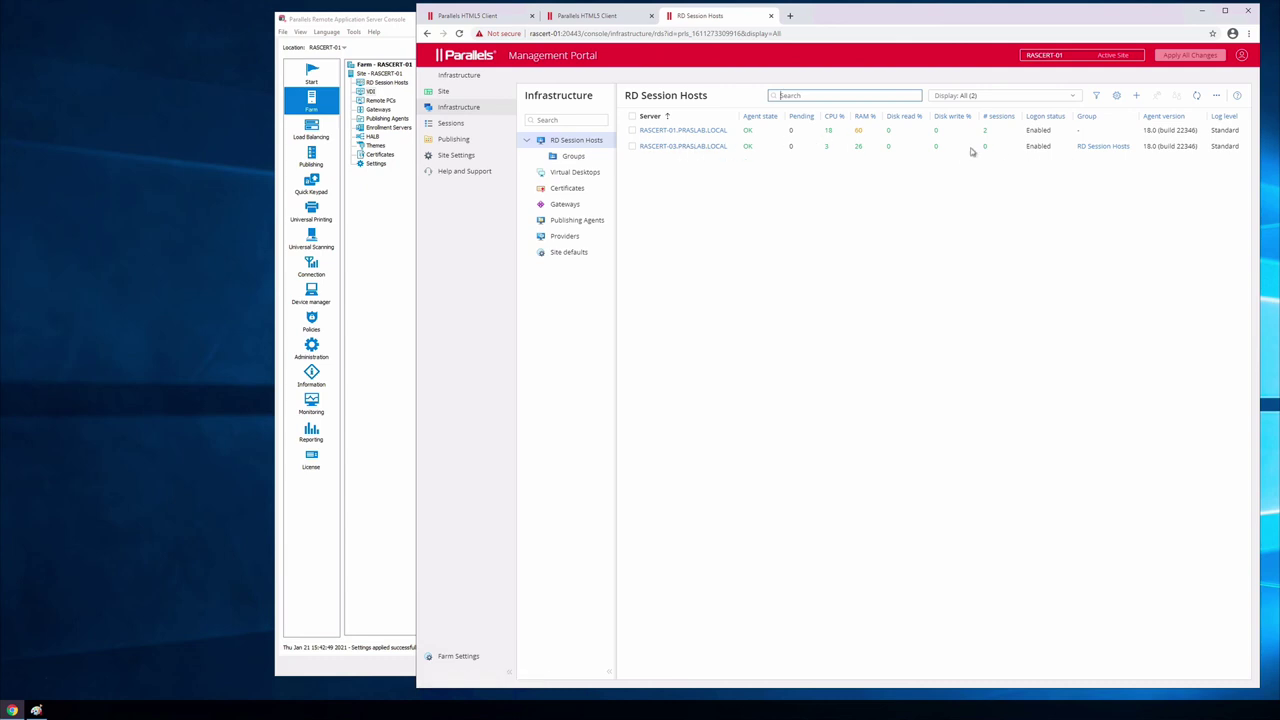
click(565, 174)
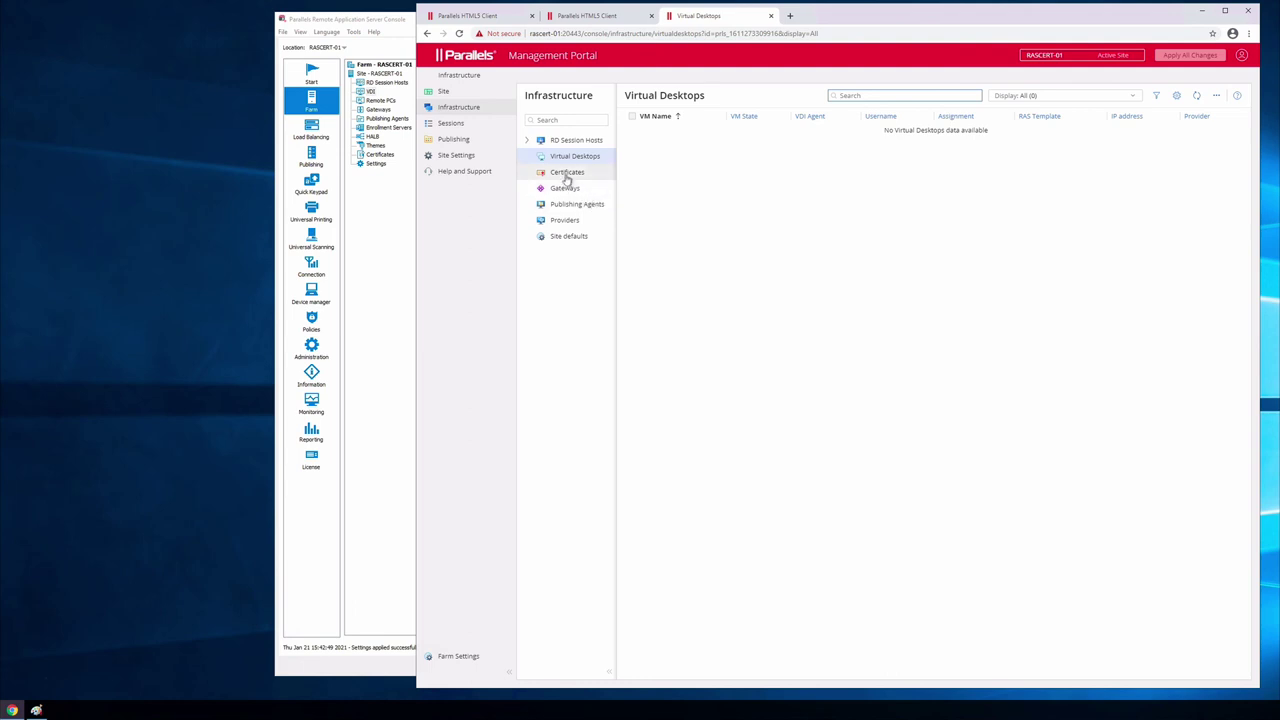
click(566, 174)
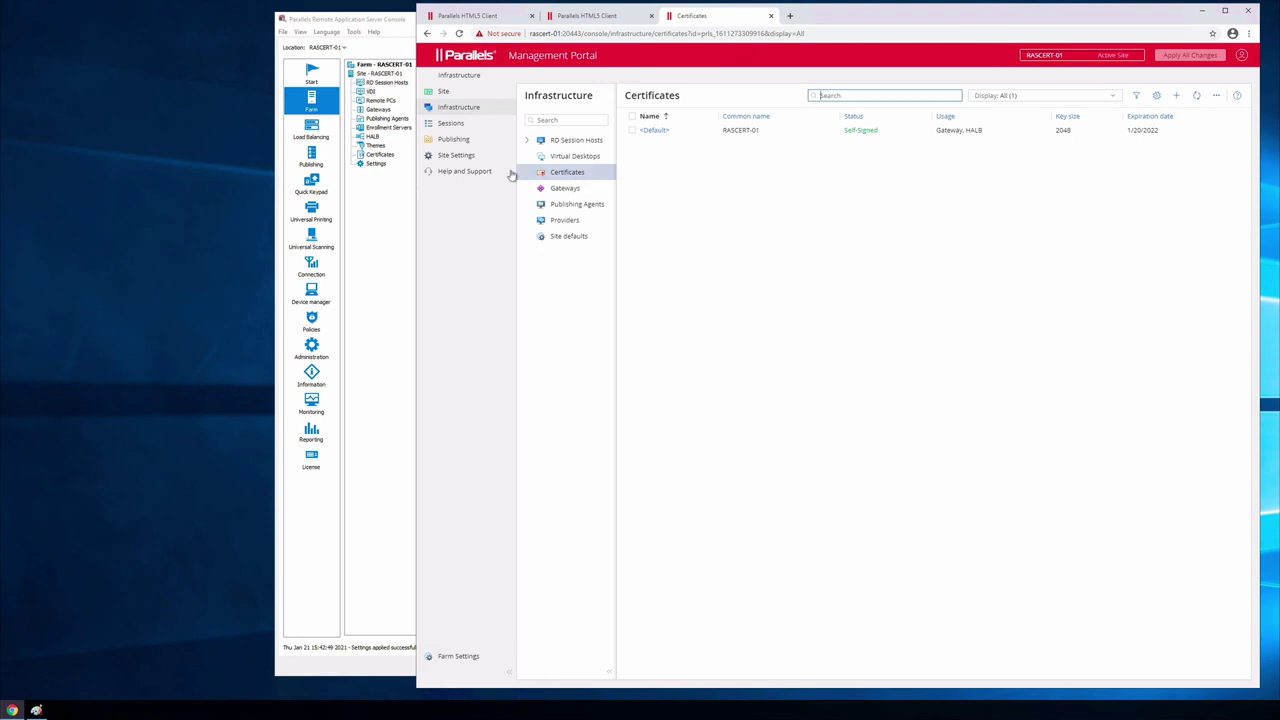
Step: View published applications in the portal, then Paint's mspaint.exe details in the console's Publishing
click(462, 144)
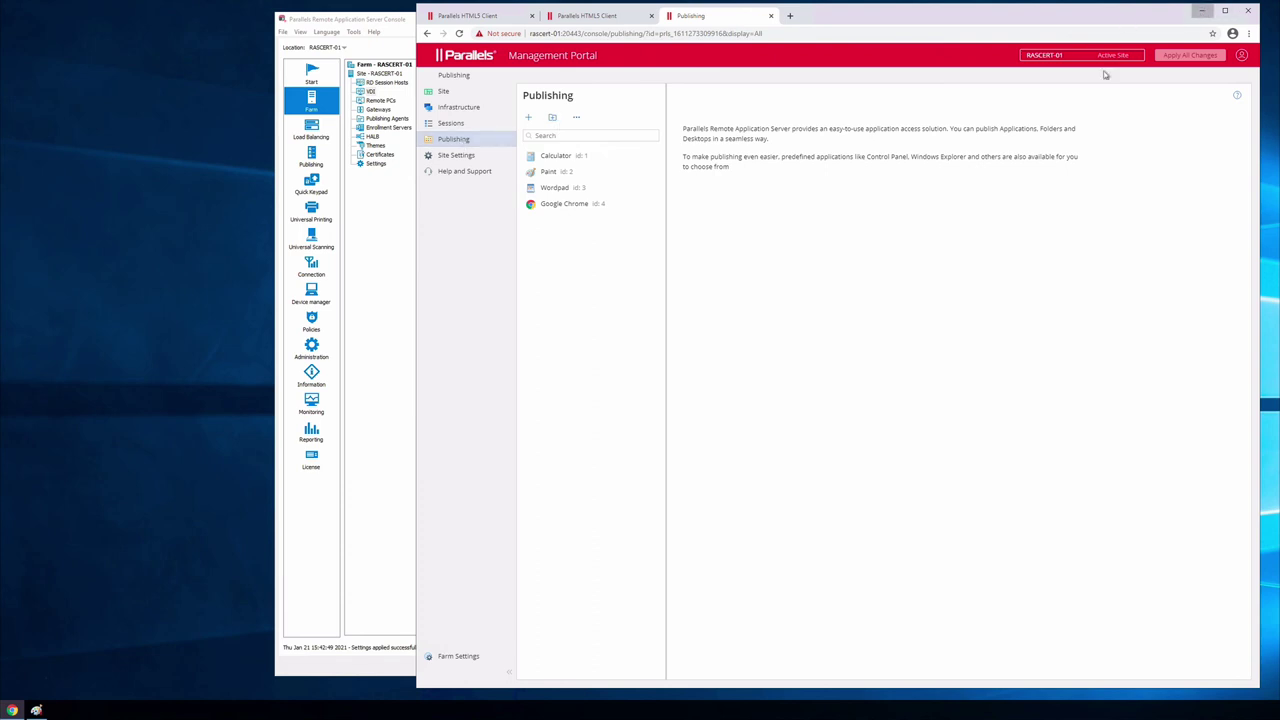
click(1205, 11)
click(314, 163)
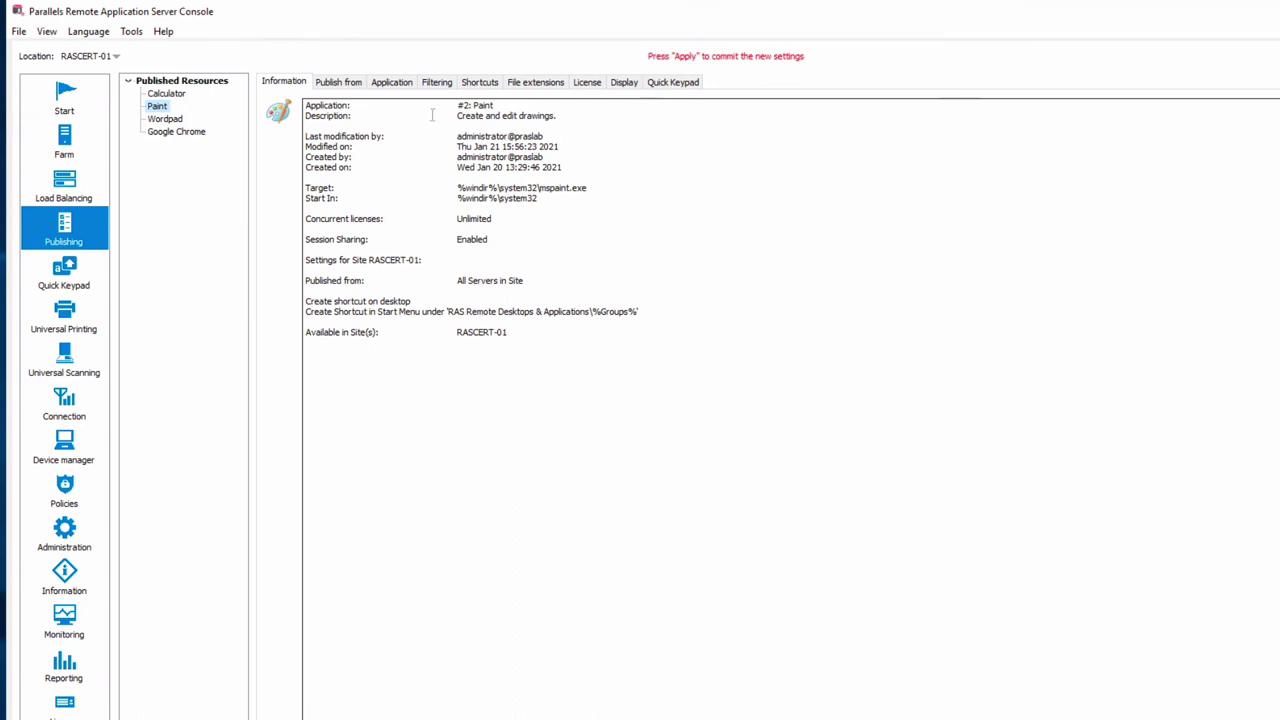
Step: Show Paint's publishing servers, then its Application settings with description 'Create and edit drawings.' and %windir%\system32 start-in
click(339, 82)
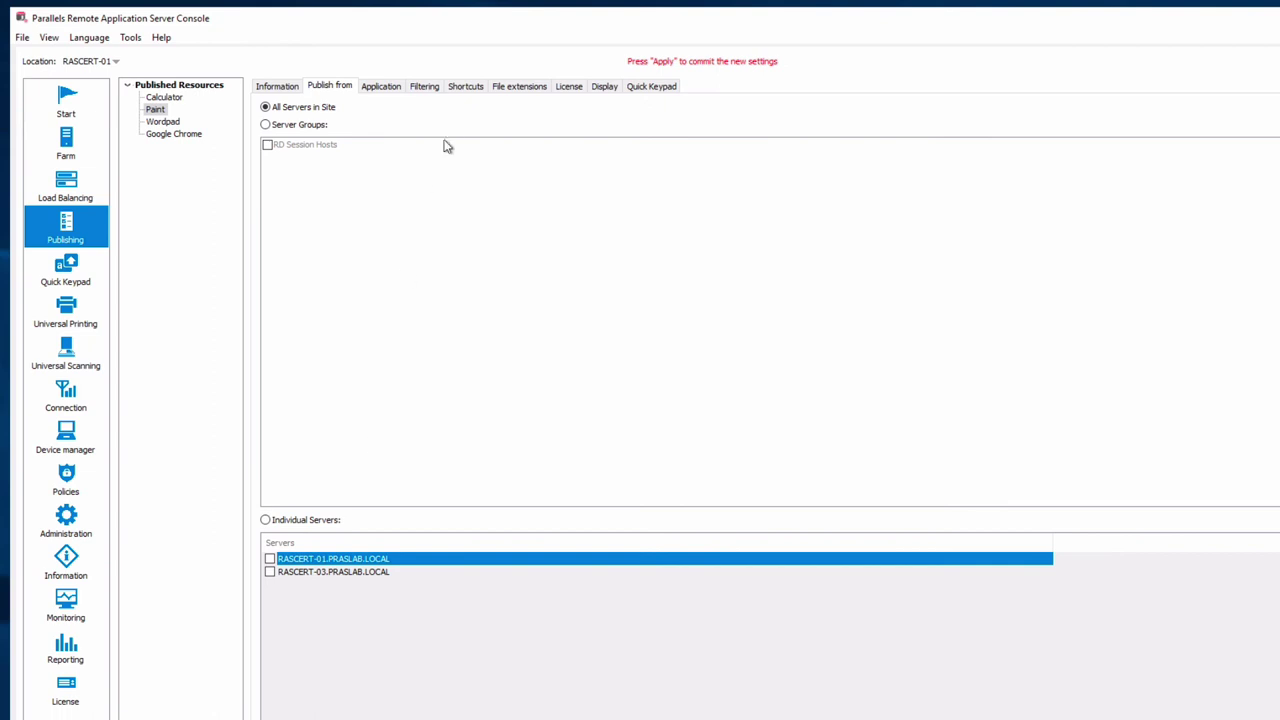
click(389, 89)
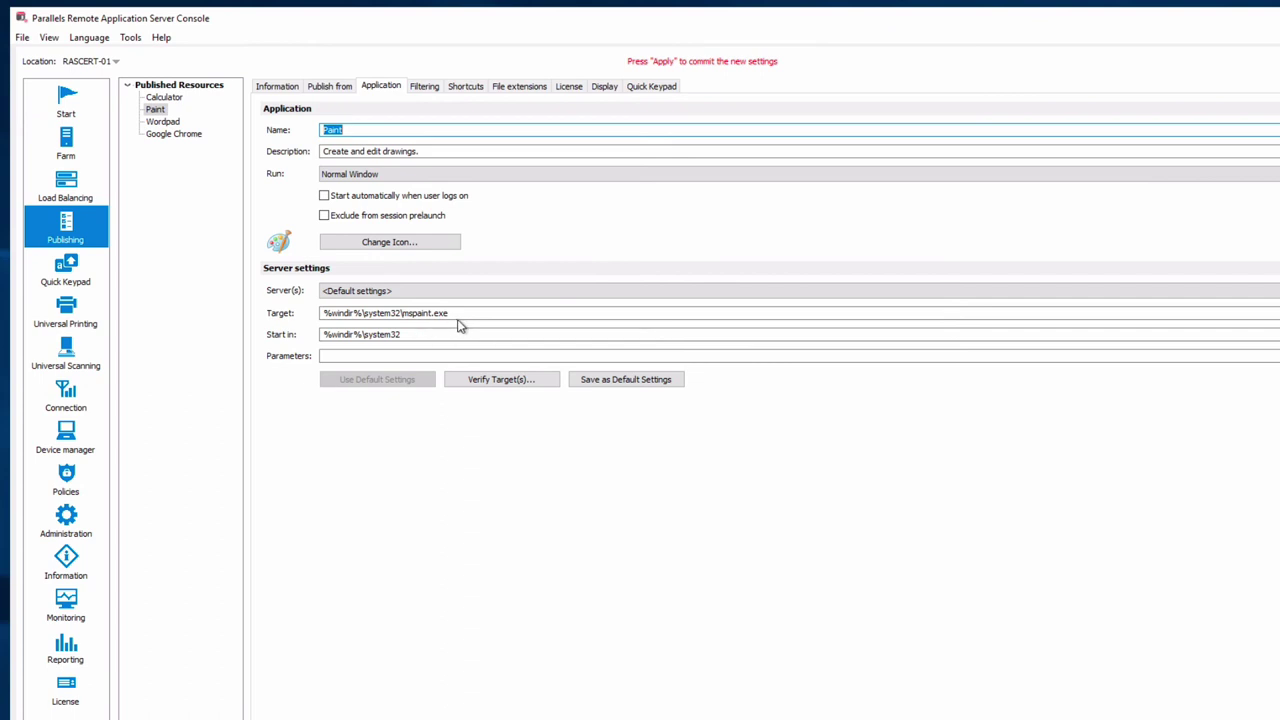
Step: Verify Paint's target path checks out OK on both servers, then show its Filtering settings
click(340, 355)
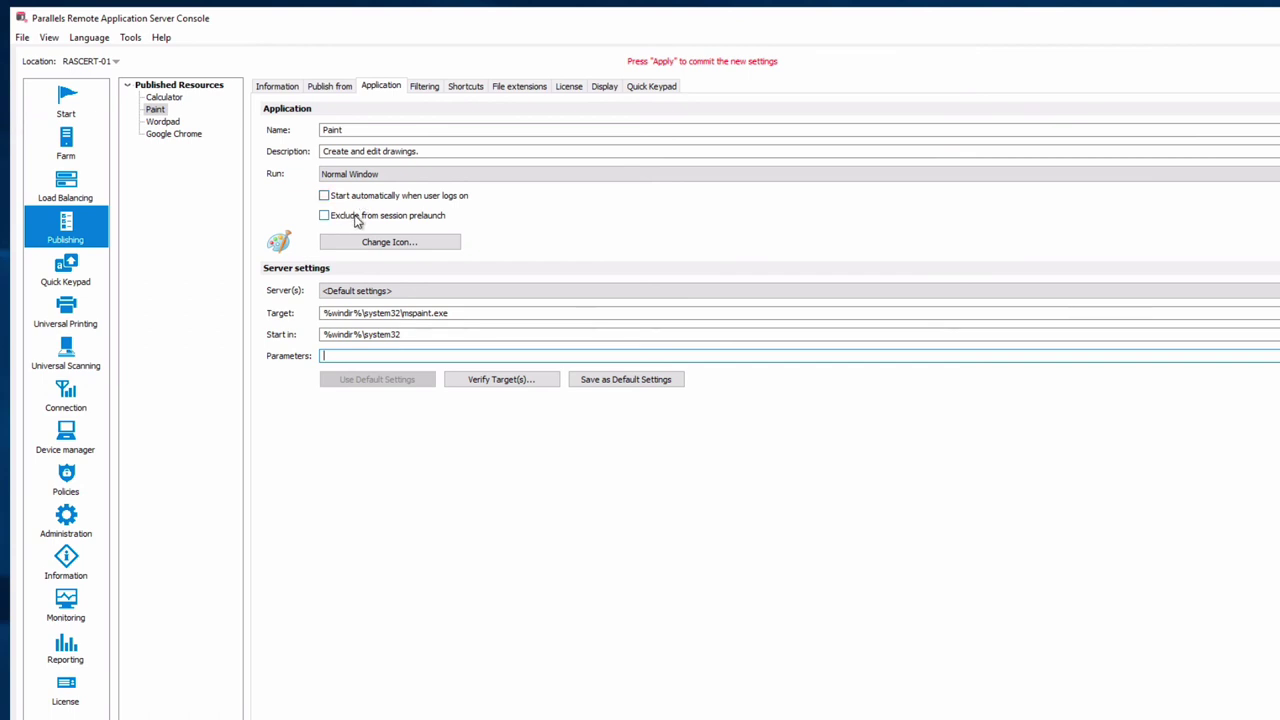
click(501, 386)
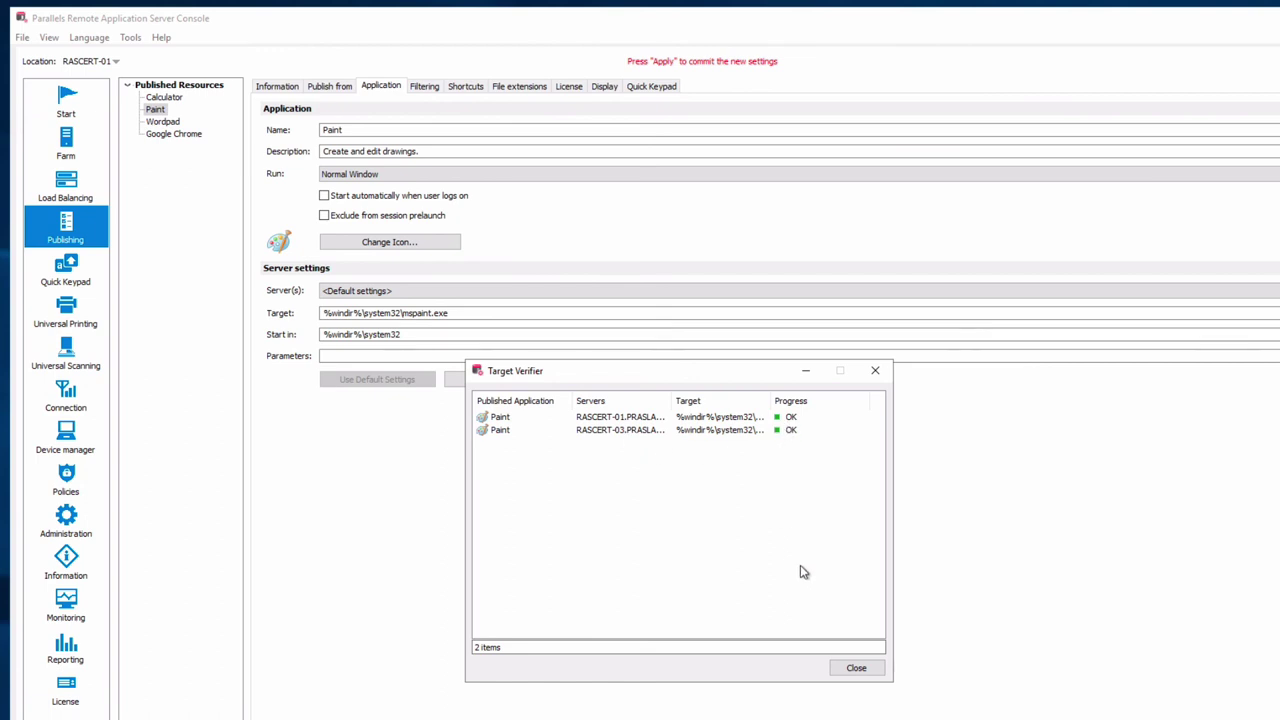
click(860, 668)
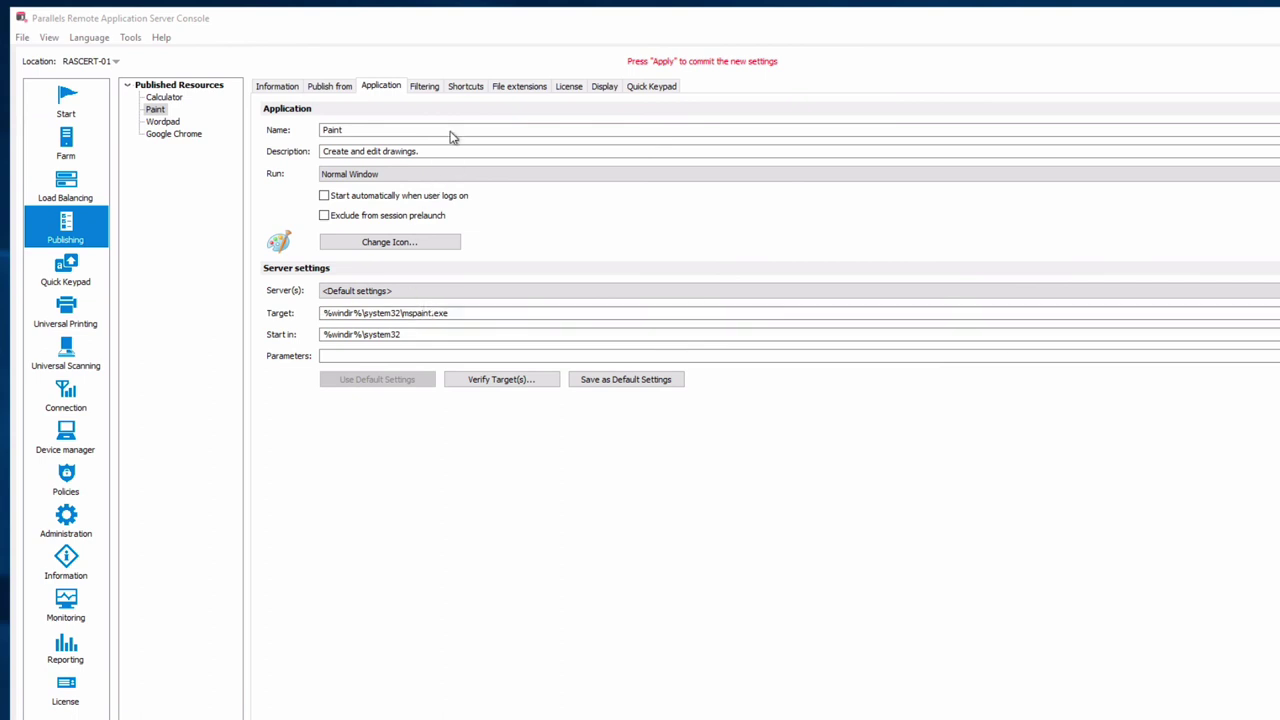
click(425, 87)
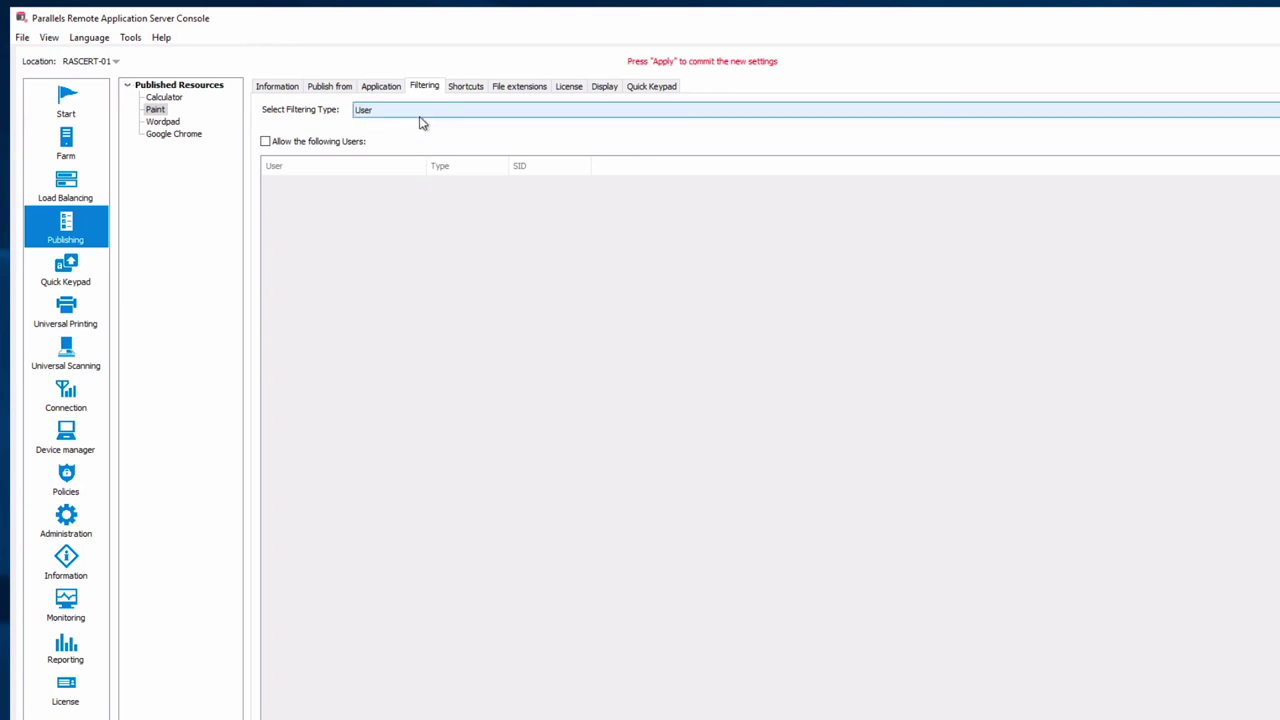
Step: Allow only the Domain Admins group to use Paint through user filtering
click(265, 142)
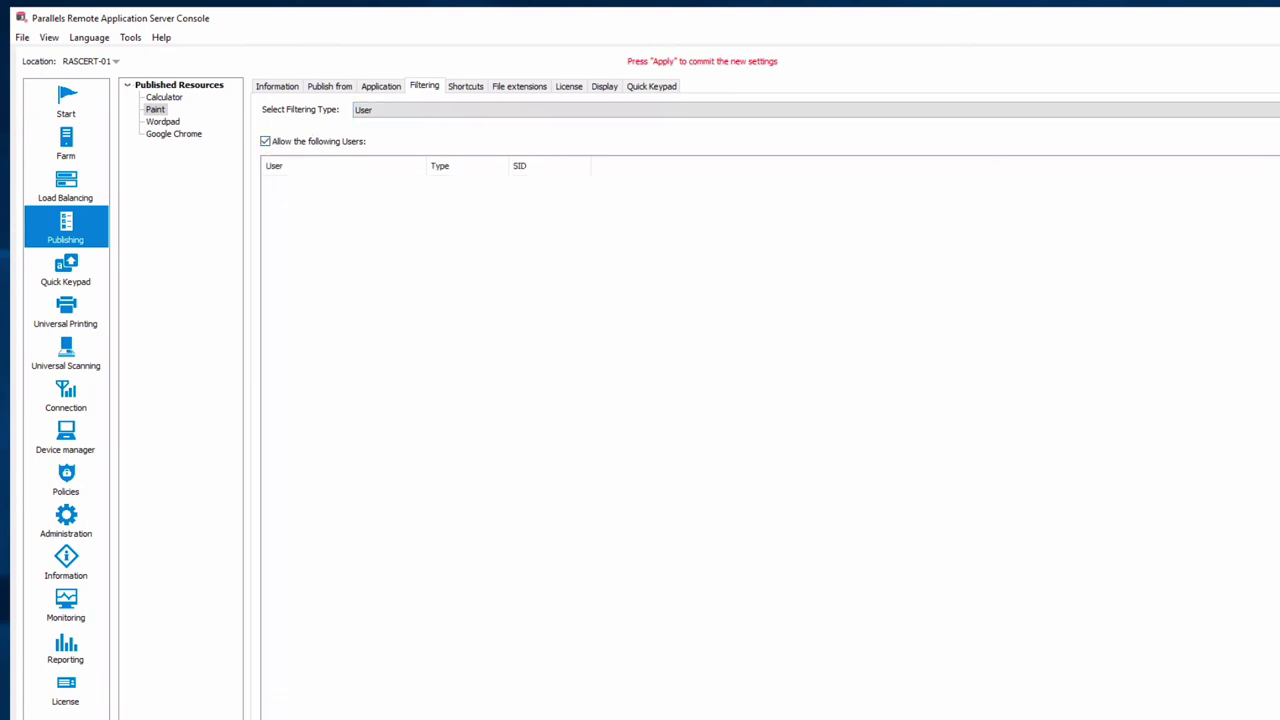
click(1213, 165)
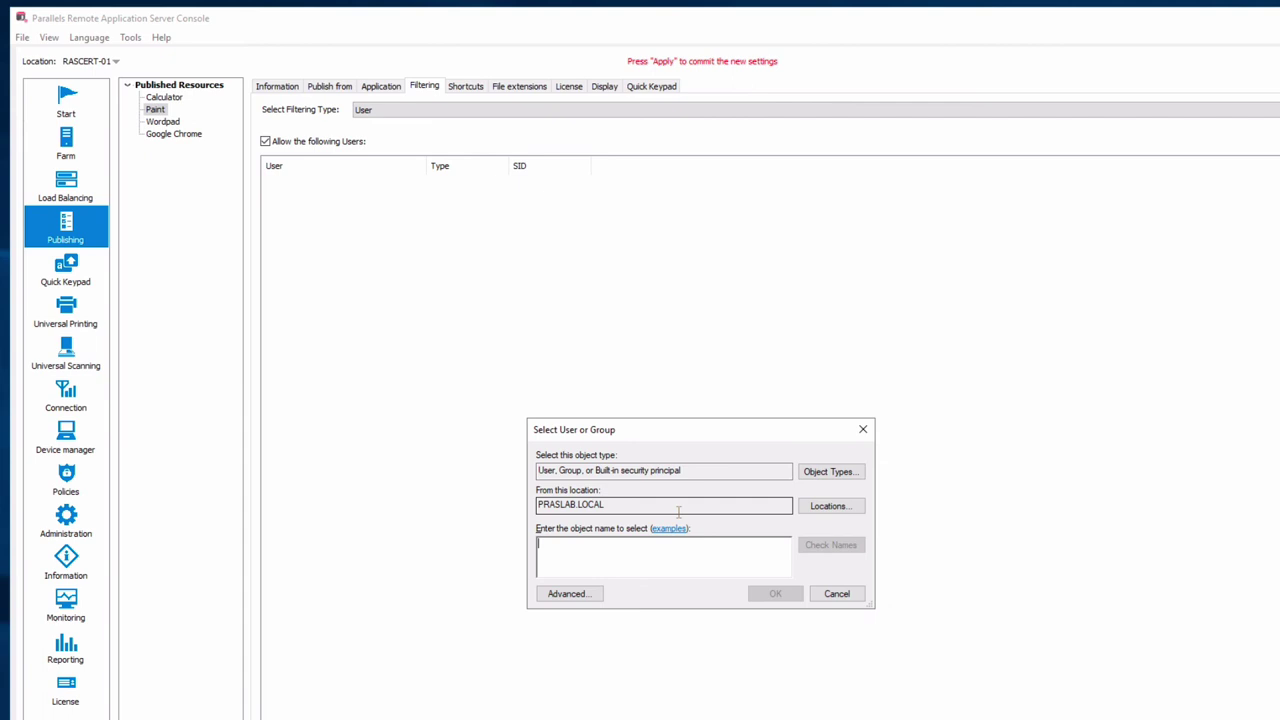
text(domain admins)
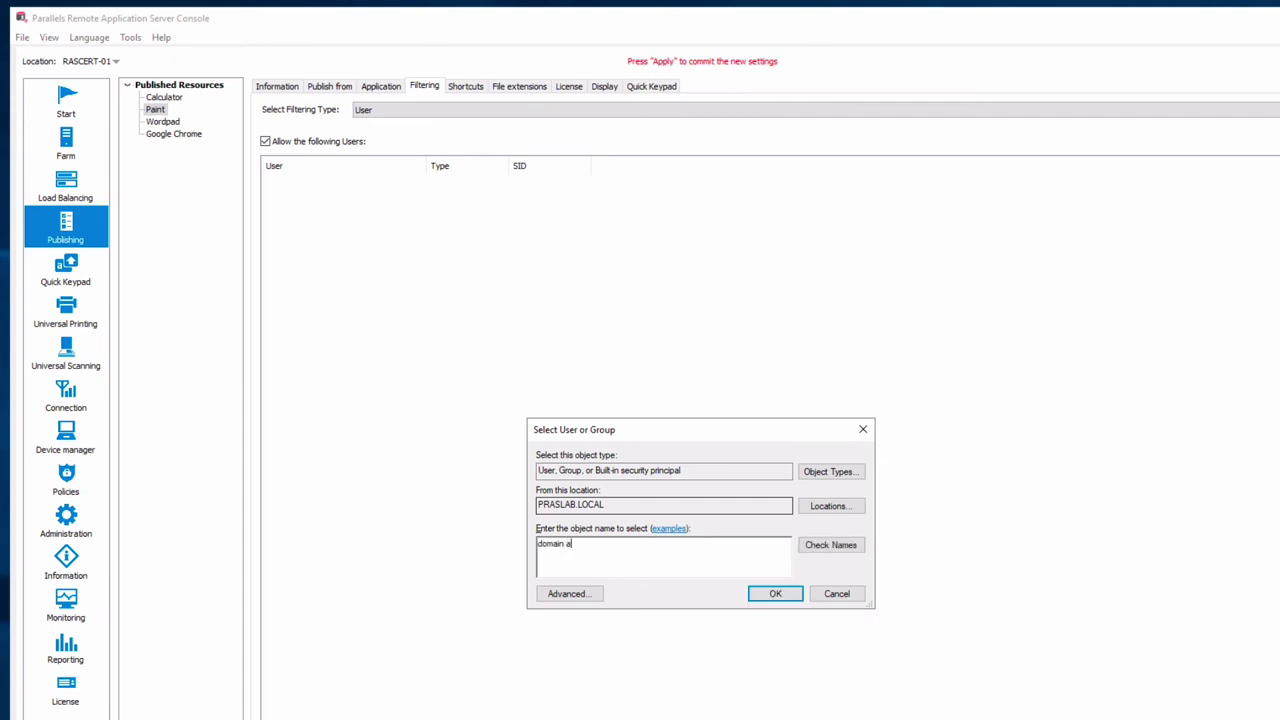
click(850, 547)
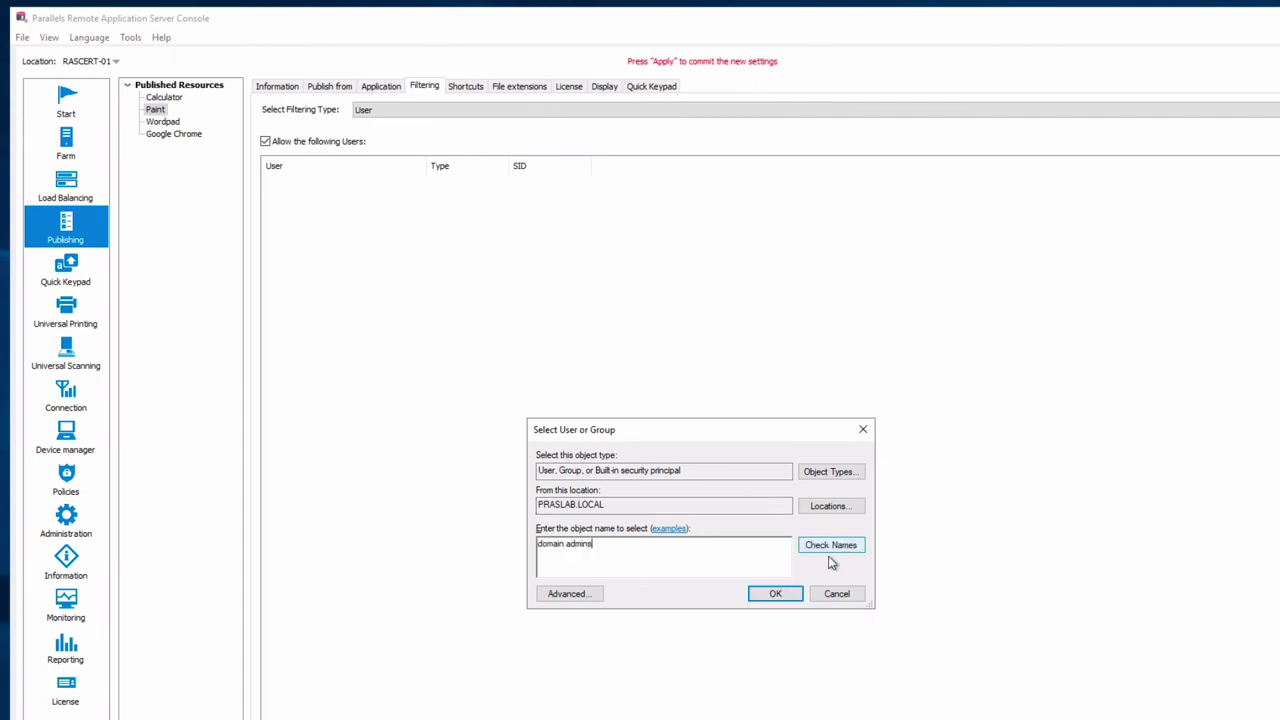
click(776, 594)
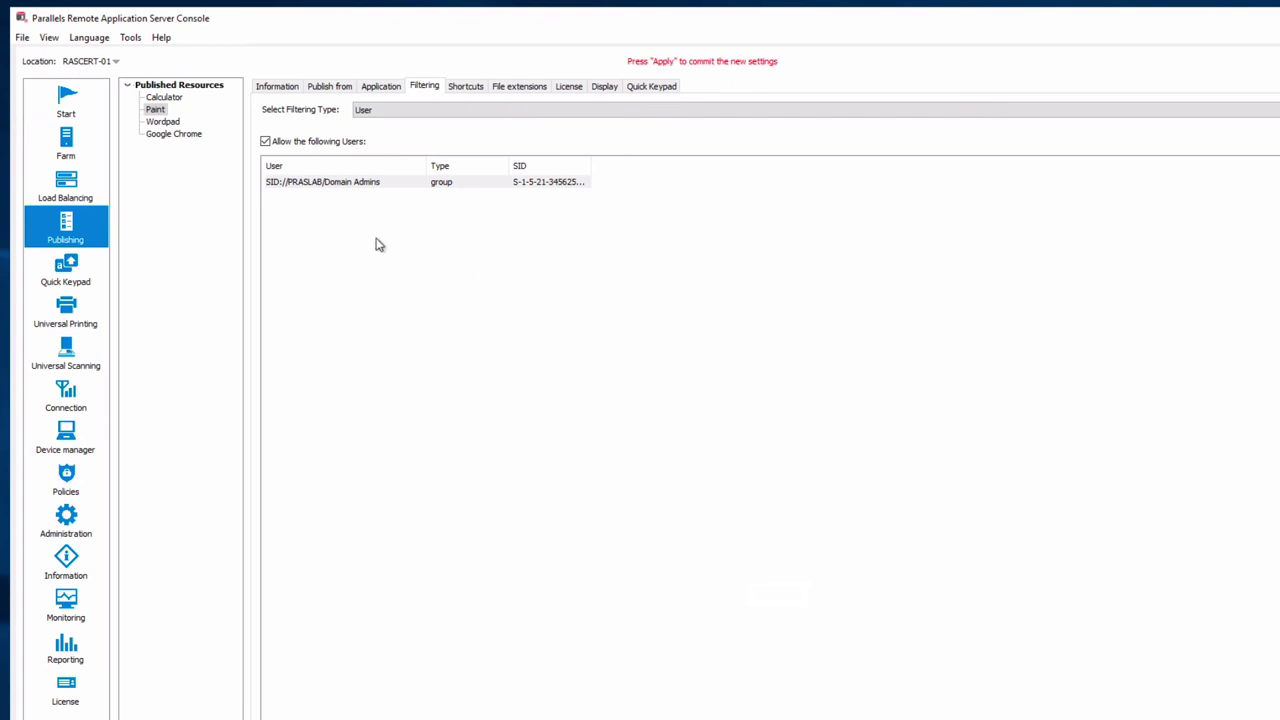
Step: Switch Paint's filtering type to IP Address, then view its desktop and Start folder shortcut settings
click(397, 114)
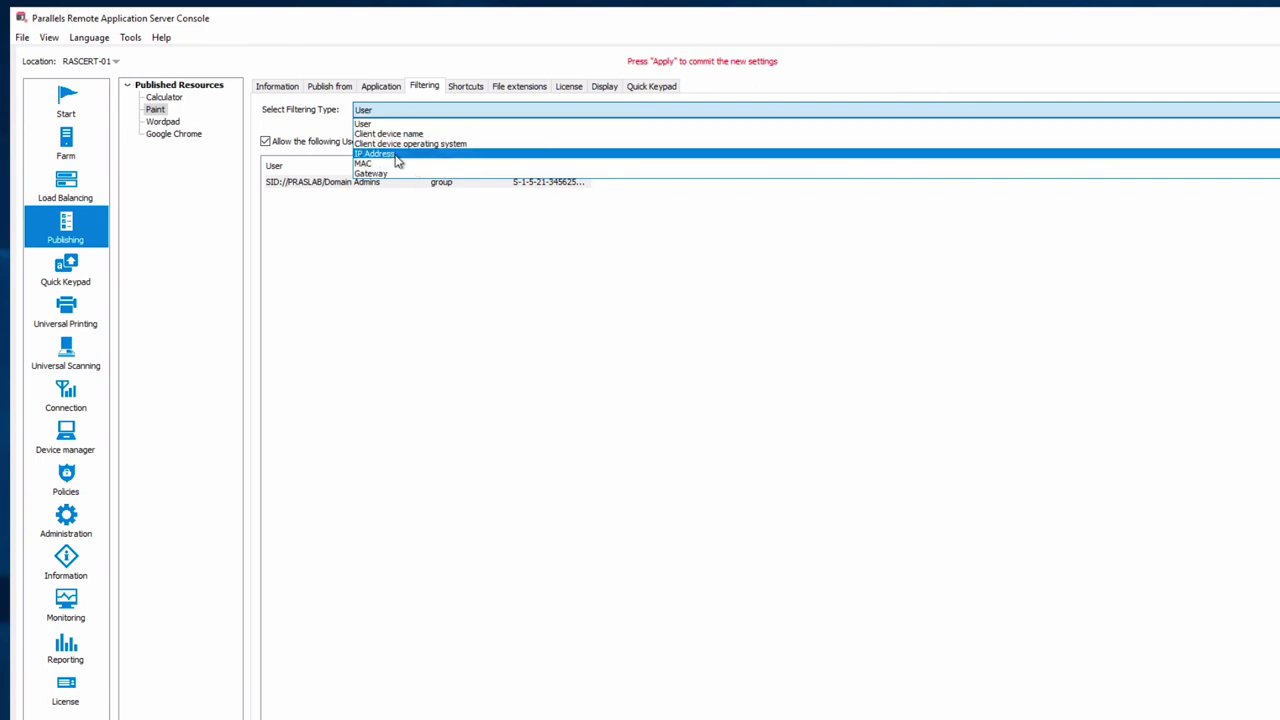
click(397, 155)
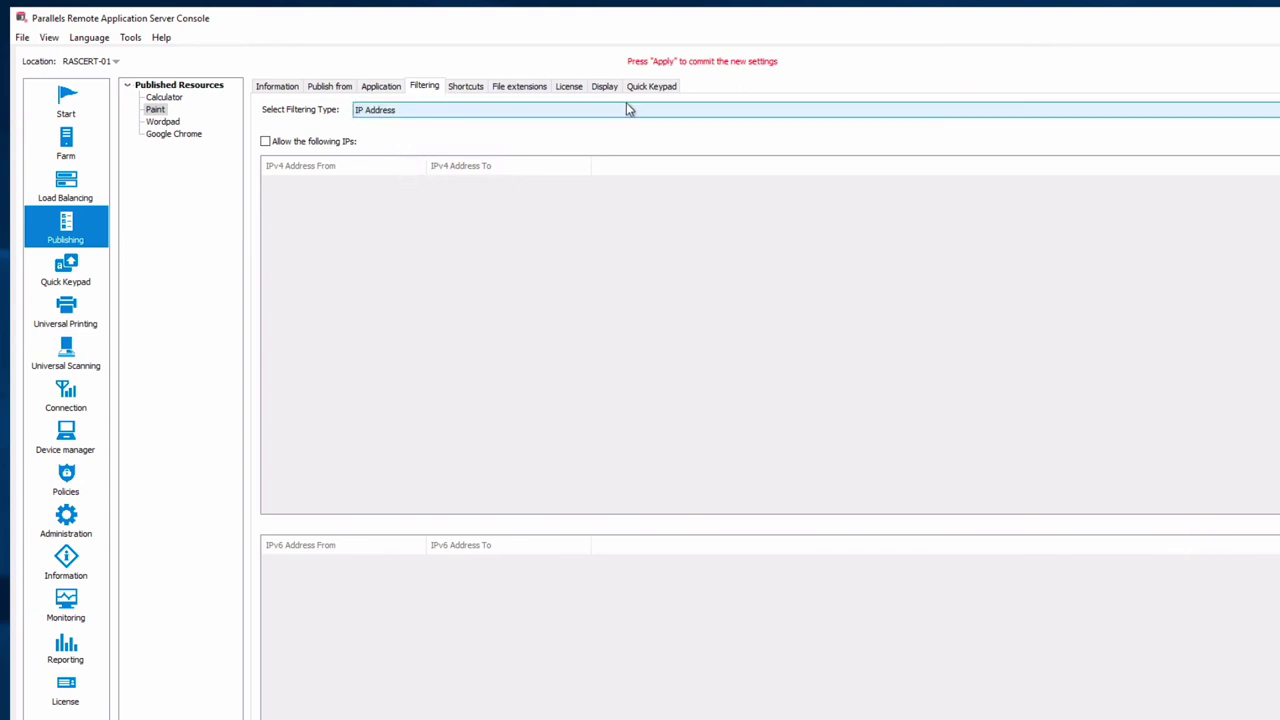
click(468, 88)
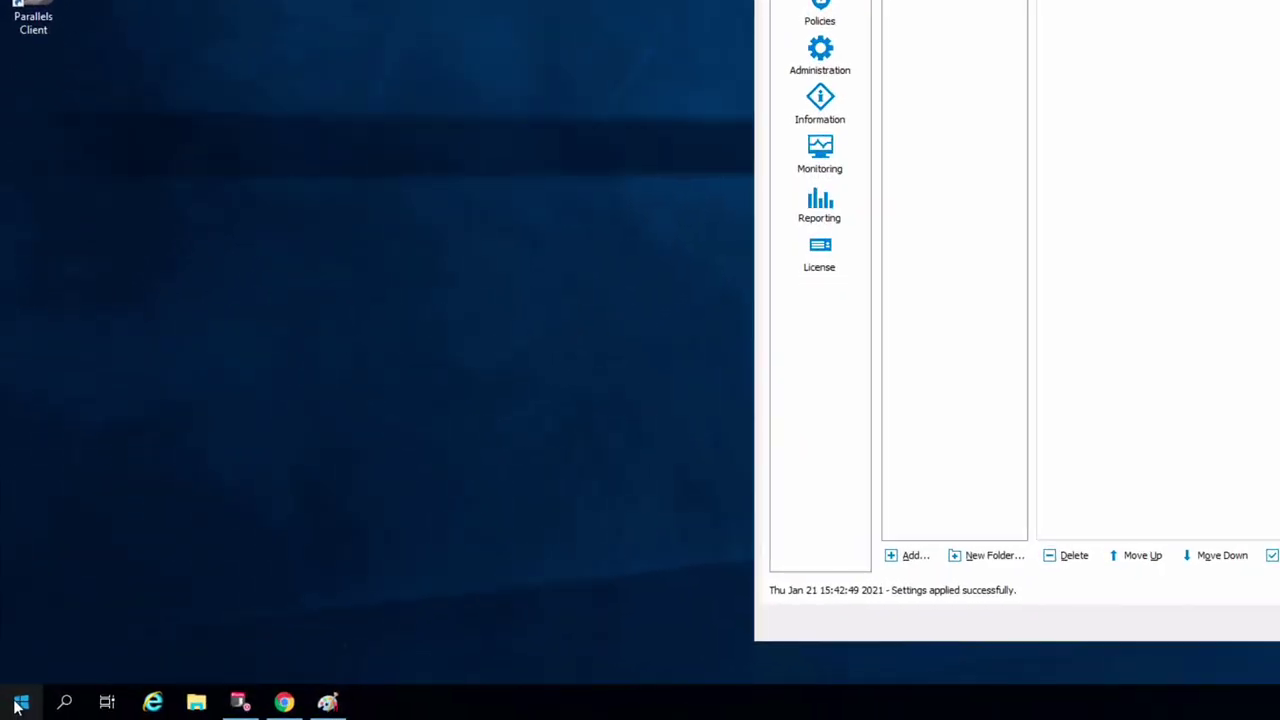
Step: Check the RAS Remote Desktops & Applications Start menu folder, then show Paint's Quick Keypad assignment
click(19, 704)
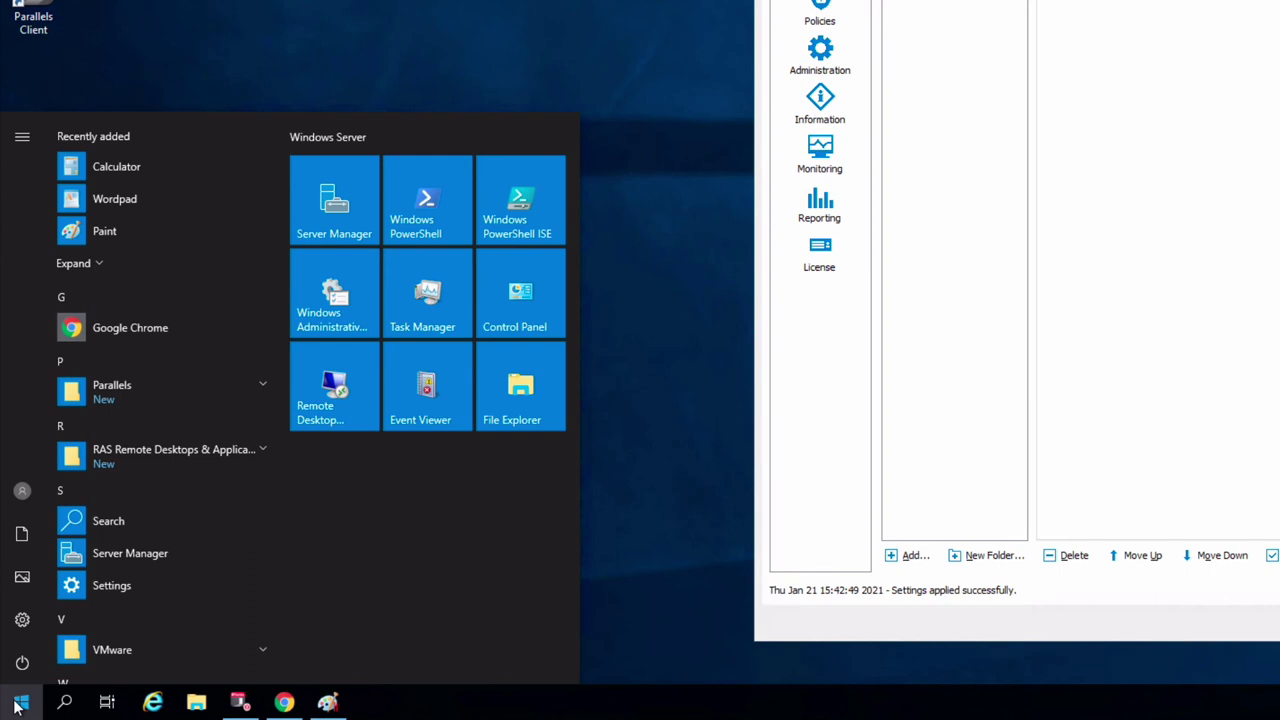
click(256, 455)
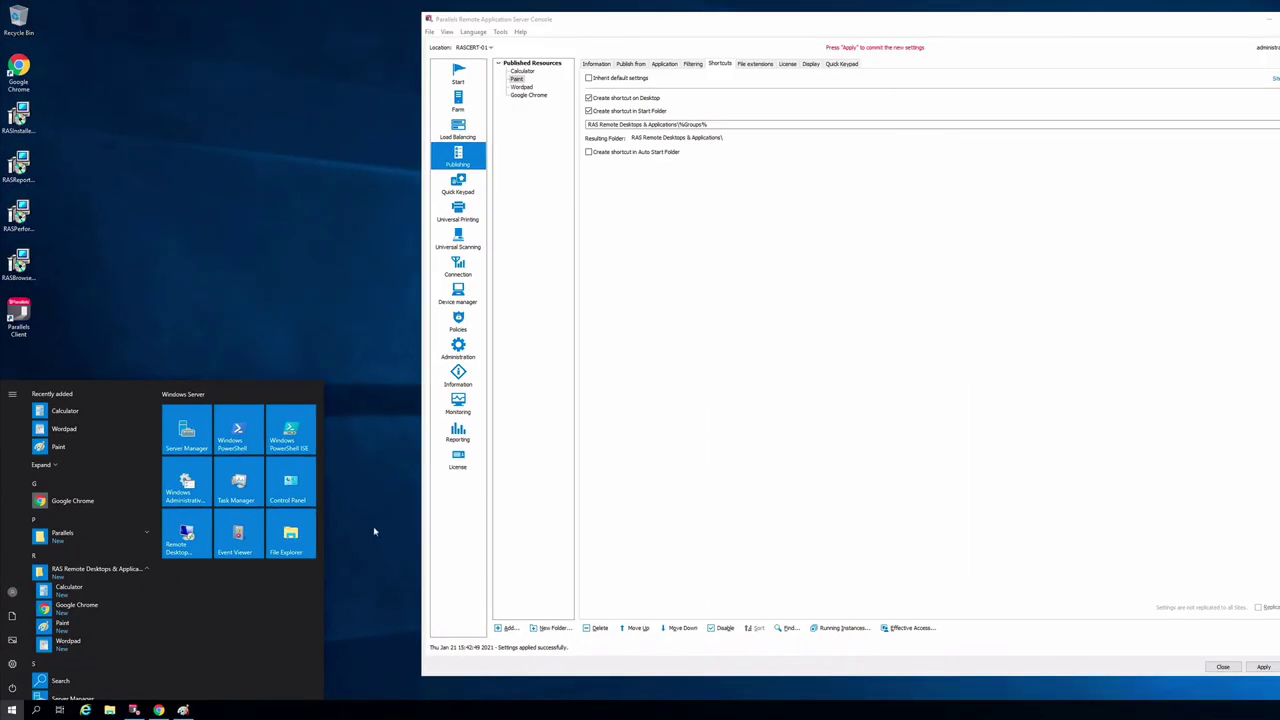
click(378, 525)
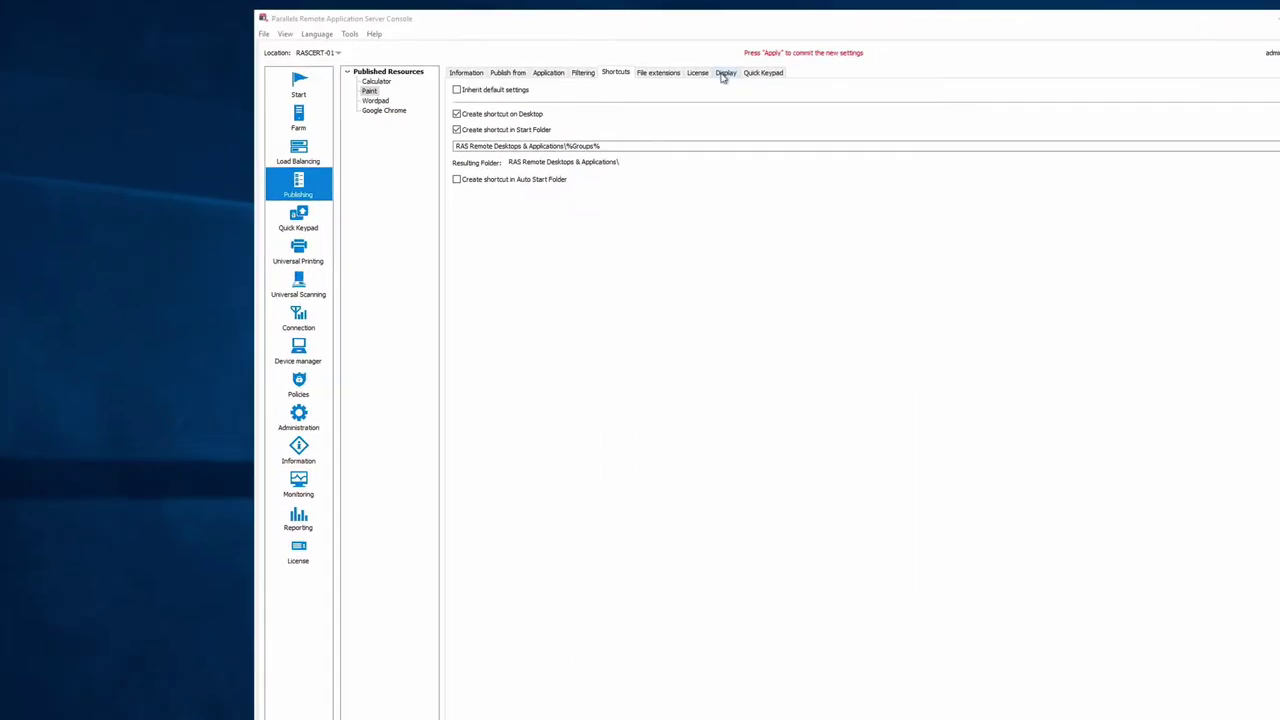
click(774, 76)
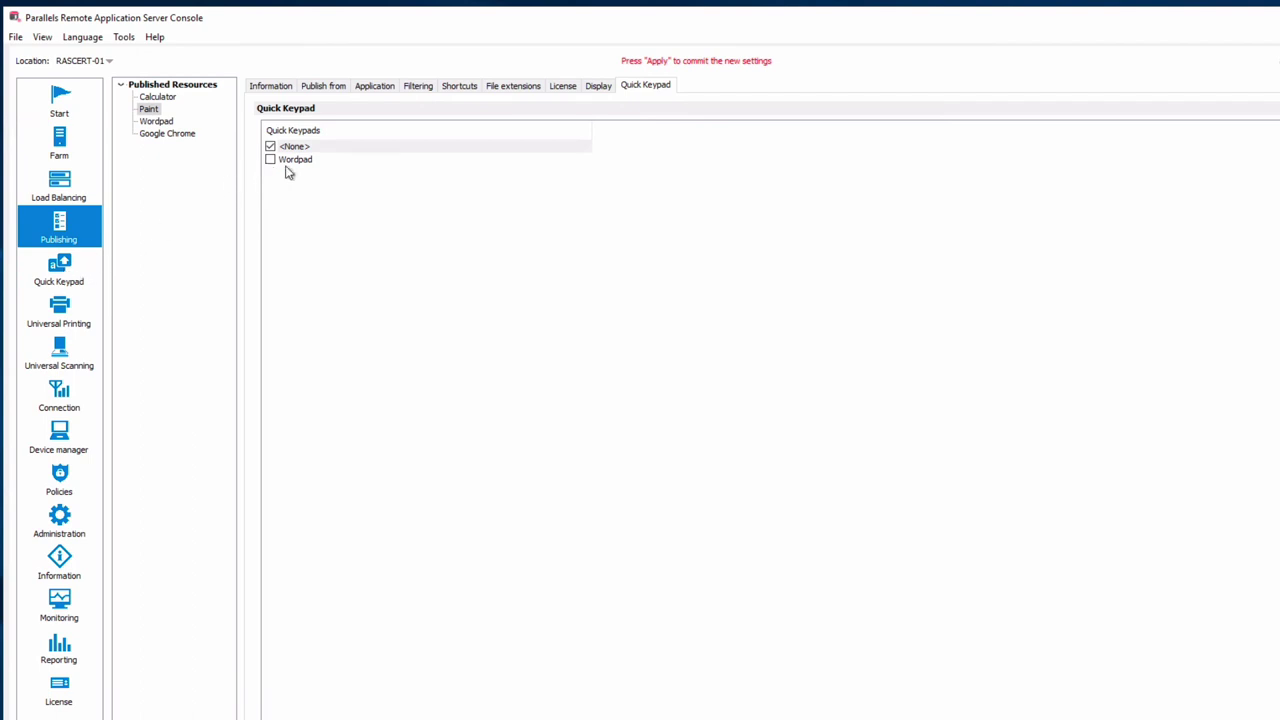
Step: Assign the Wordpad quick keypad to the Wordpad application and show the Quick Keypads list
click(155, 121)
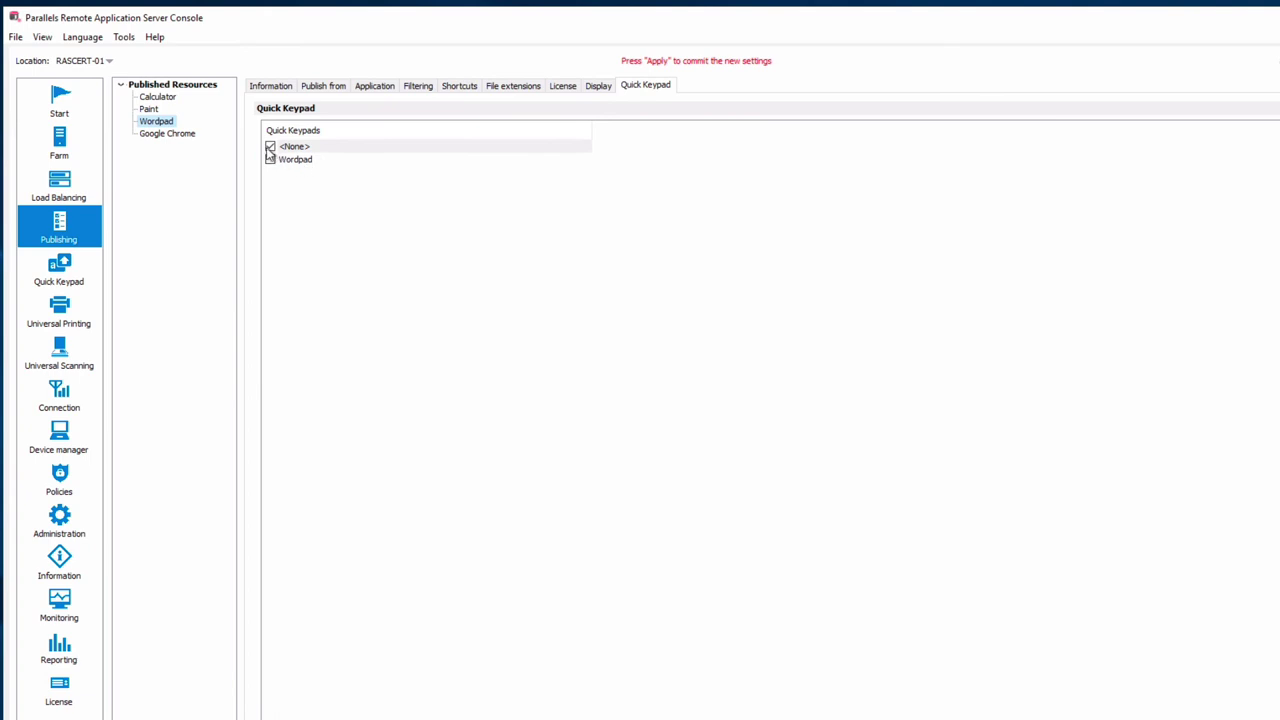
click(270, 160)
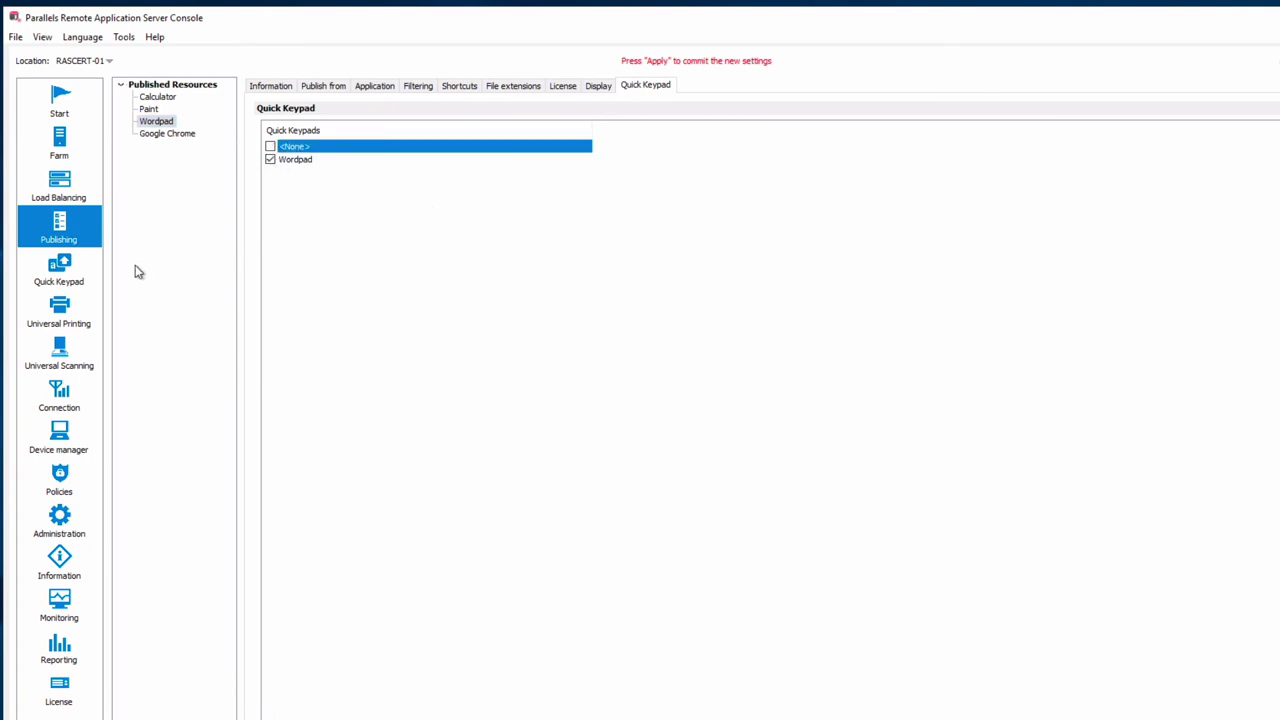
click(80, 268)
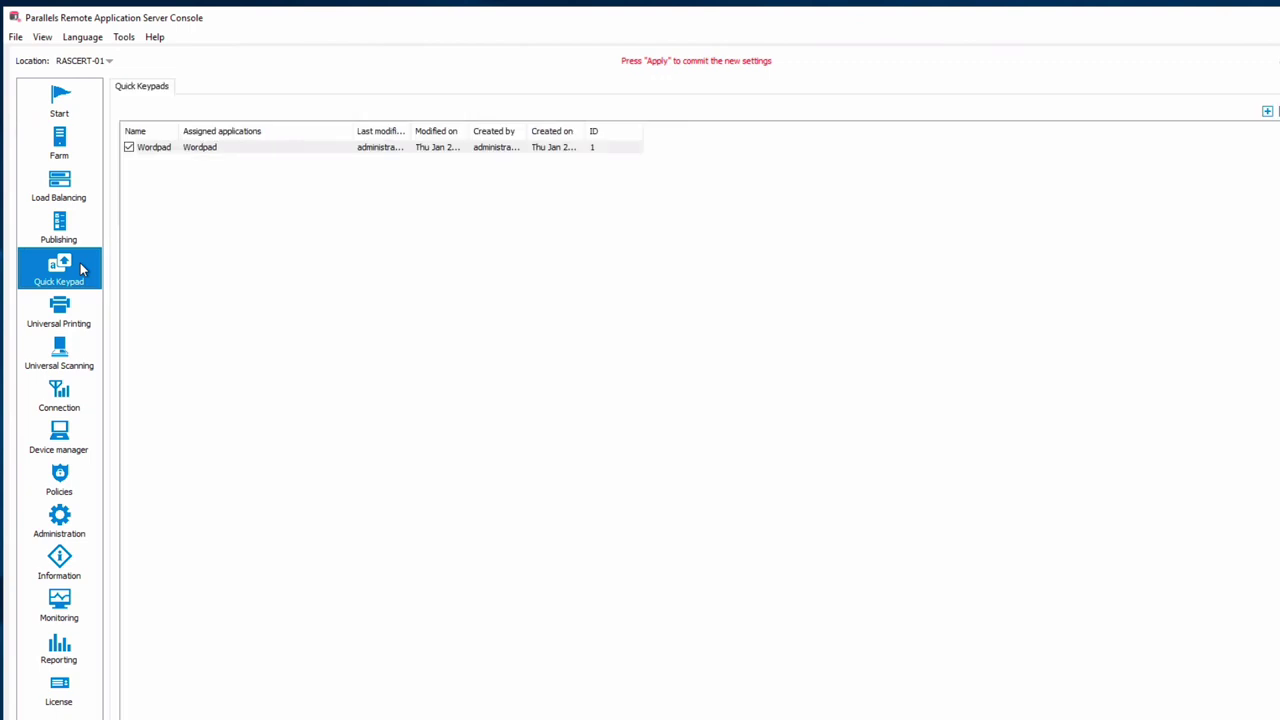
Step: Add a 'New' item with shortcut Ctrl+N to the Wordpad keypad and save it
double_click(222, 148)
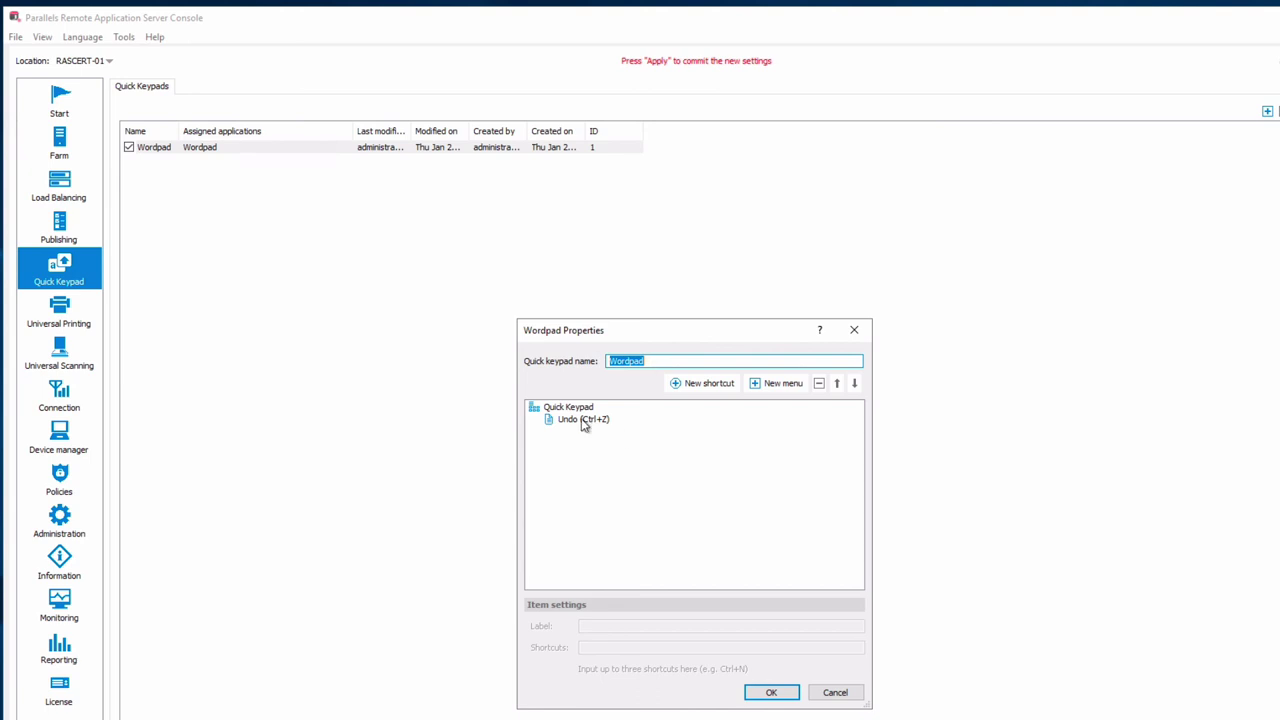
click(693, 384)
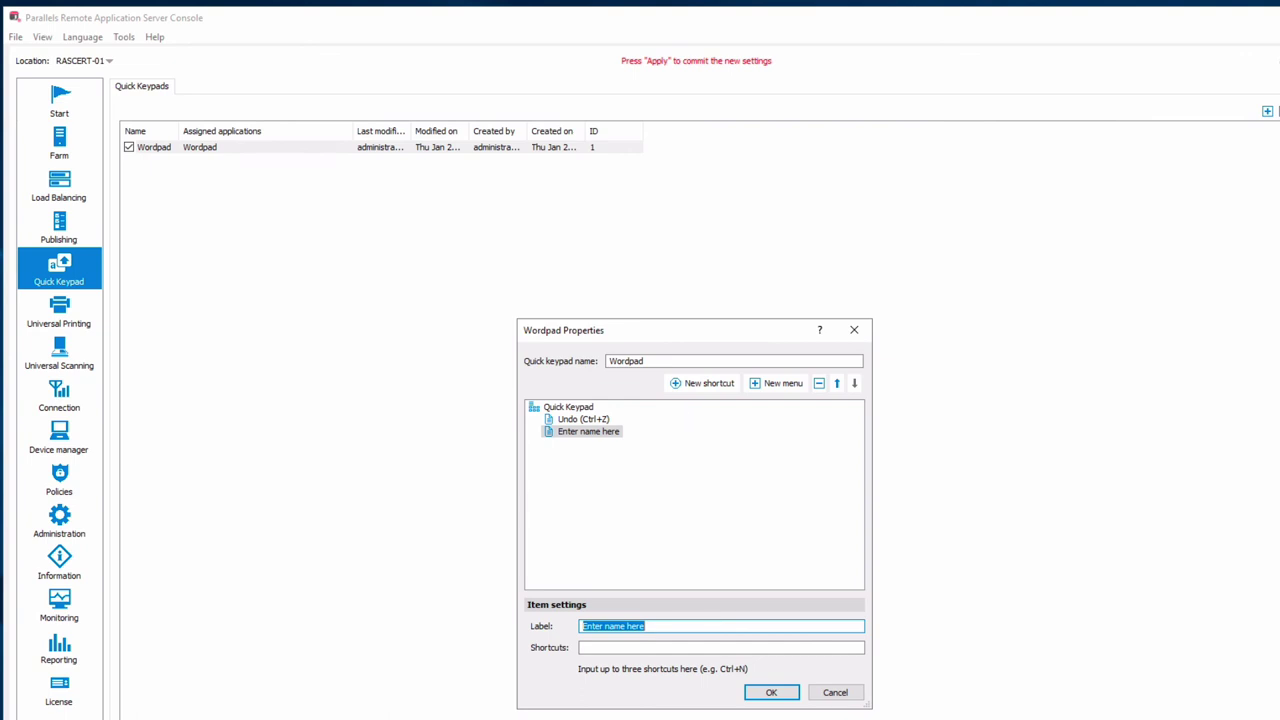
text(Ne)
key(Tab)
key(shift+Tab)
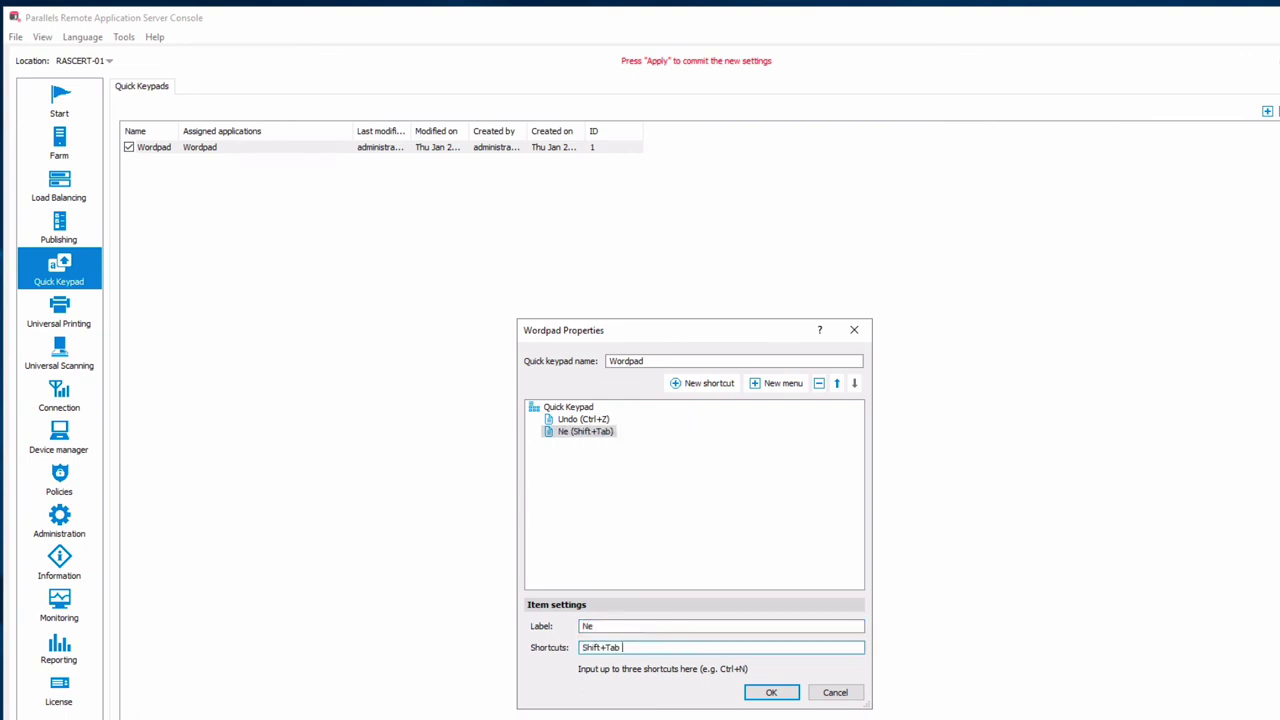
key(BackSpace)
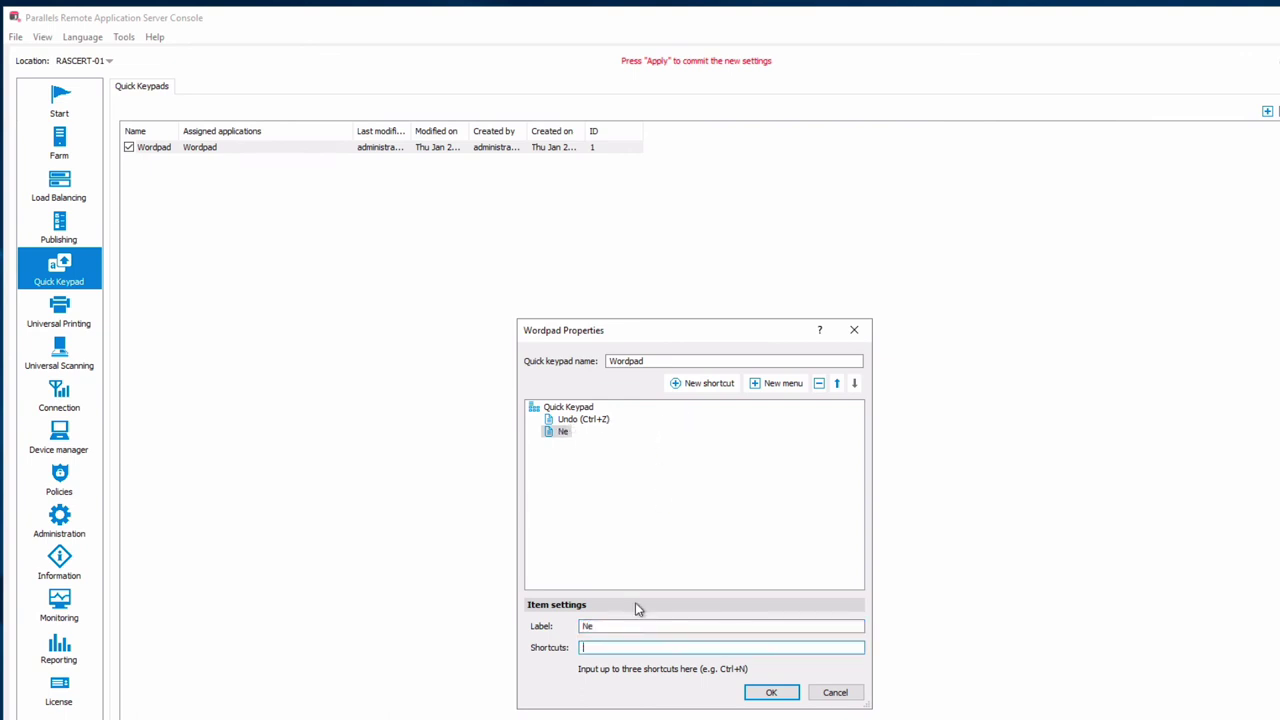
click(628, 625)
text(w)
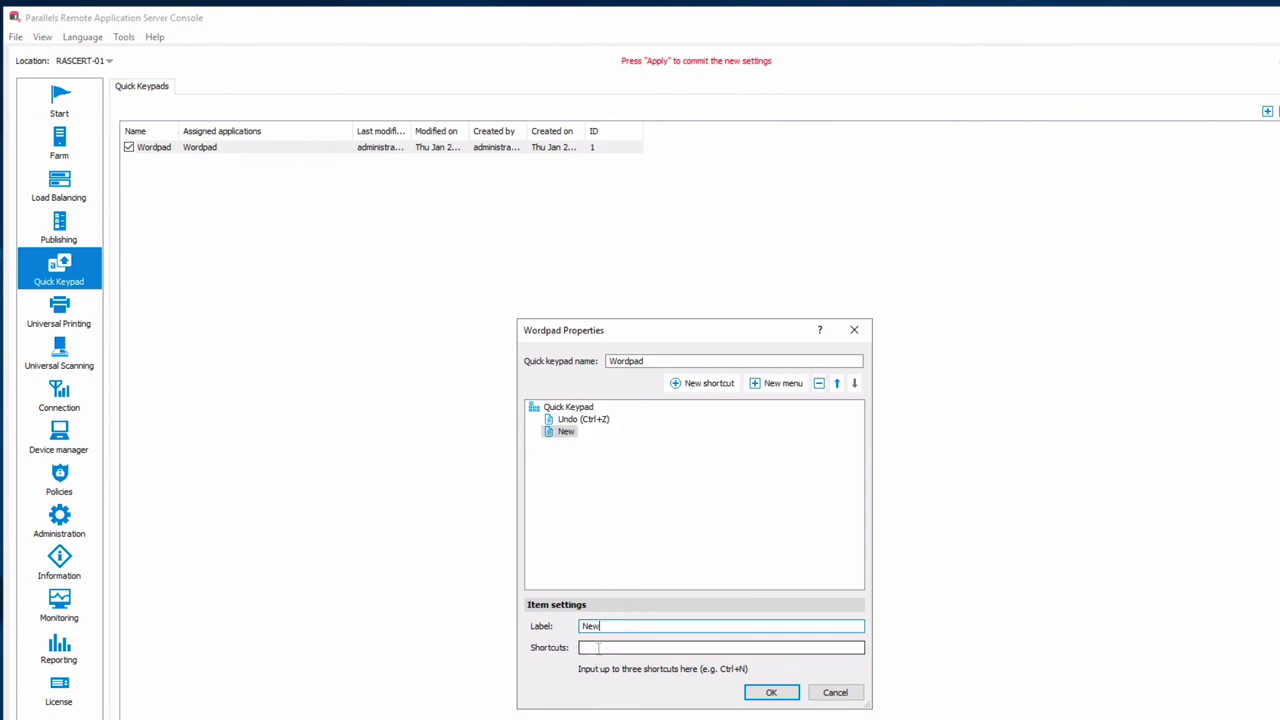
click(598, 647)
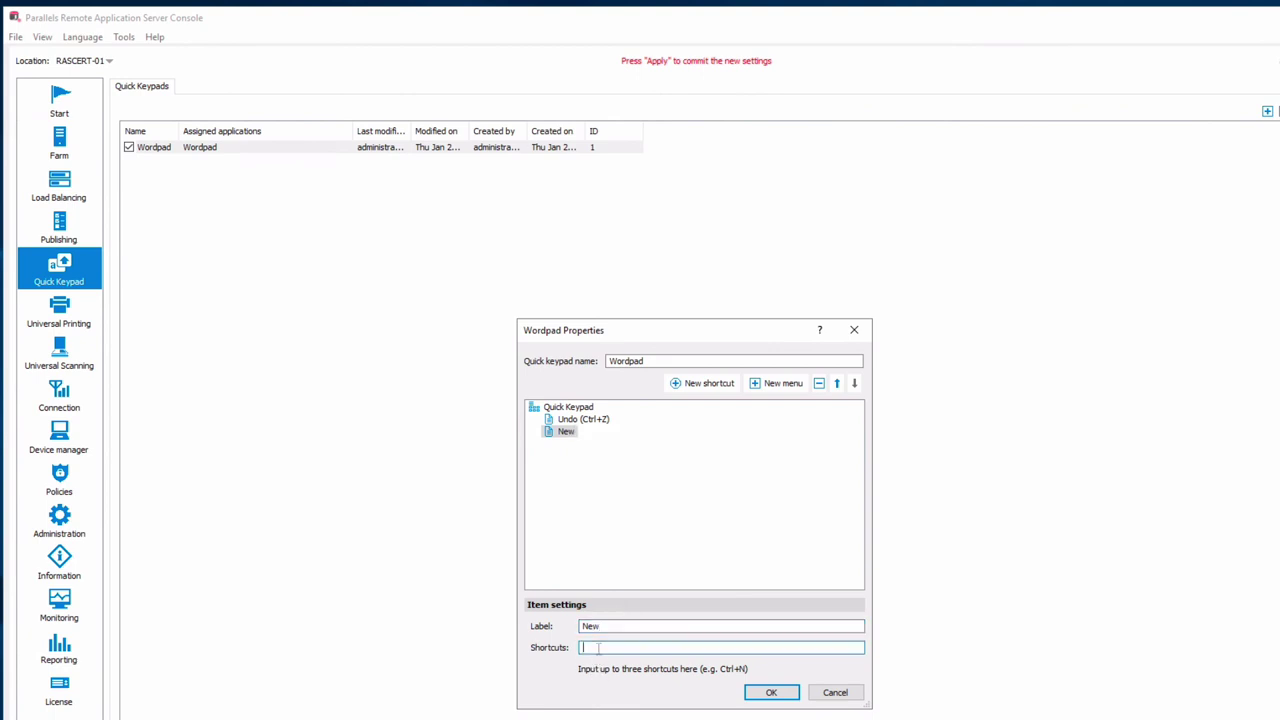
key(ctrl)
key(ctrl+n)
click(772, 692)
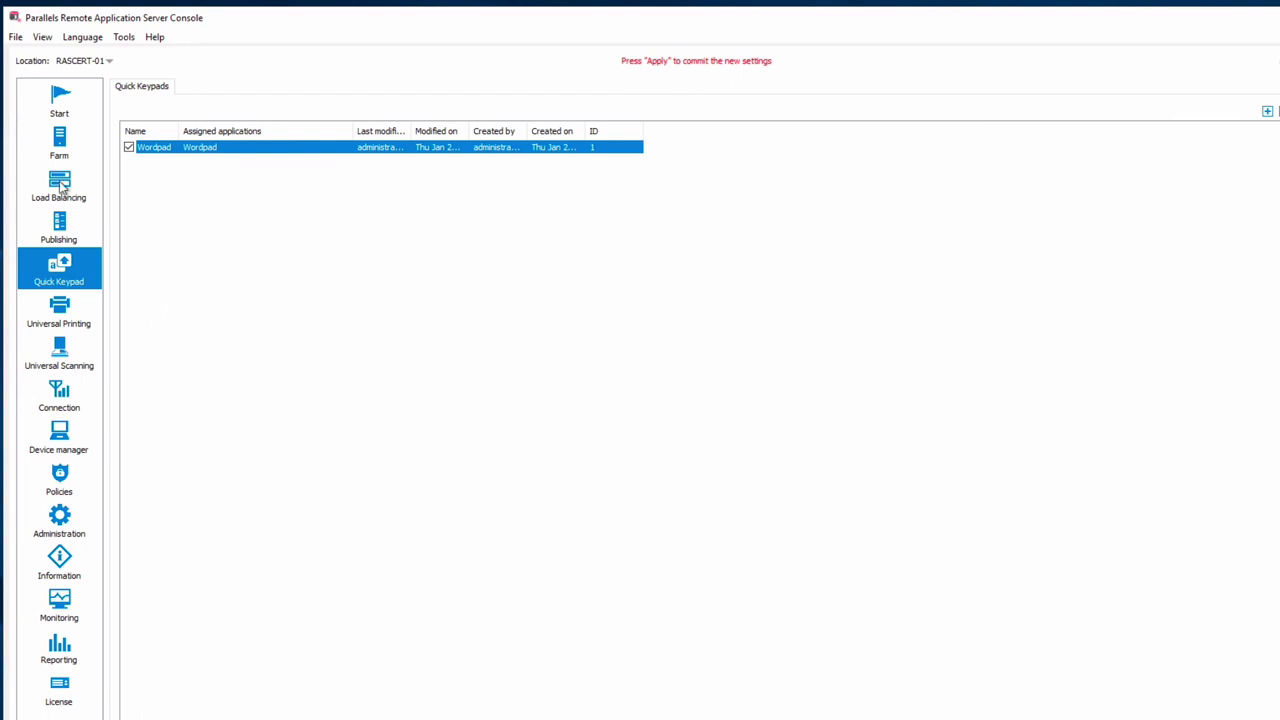
Step: Show the farm's Themes list and open the <Default> theme's properties
click(60, 140)
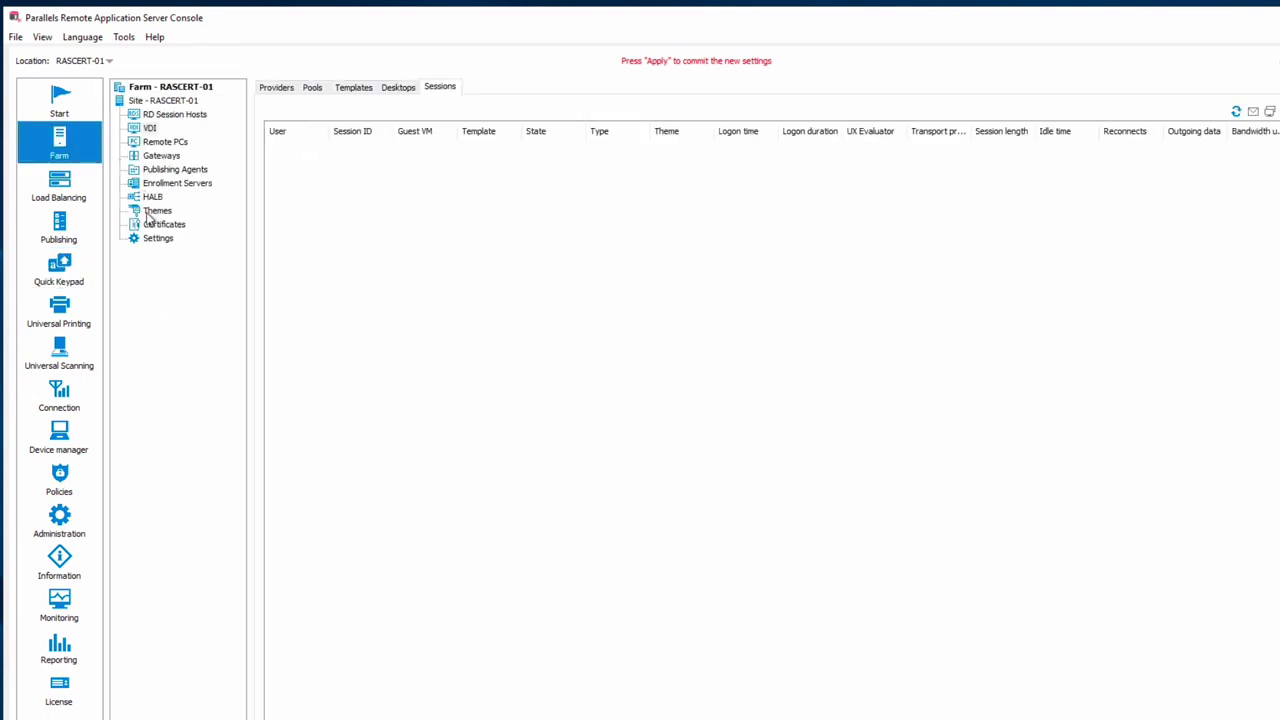
click(155, 212)
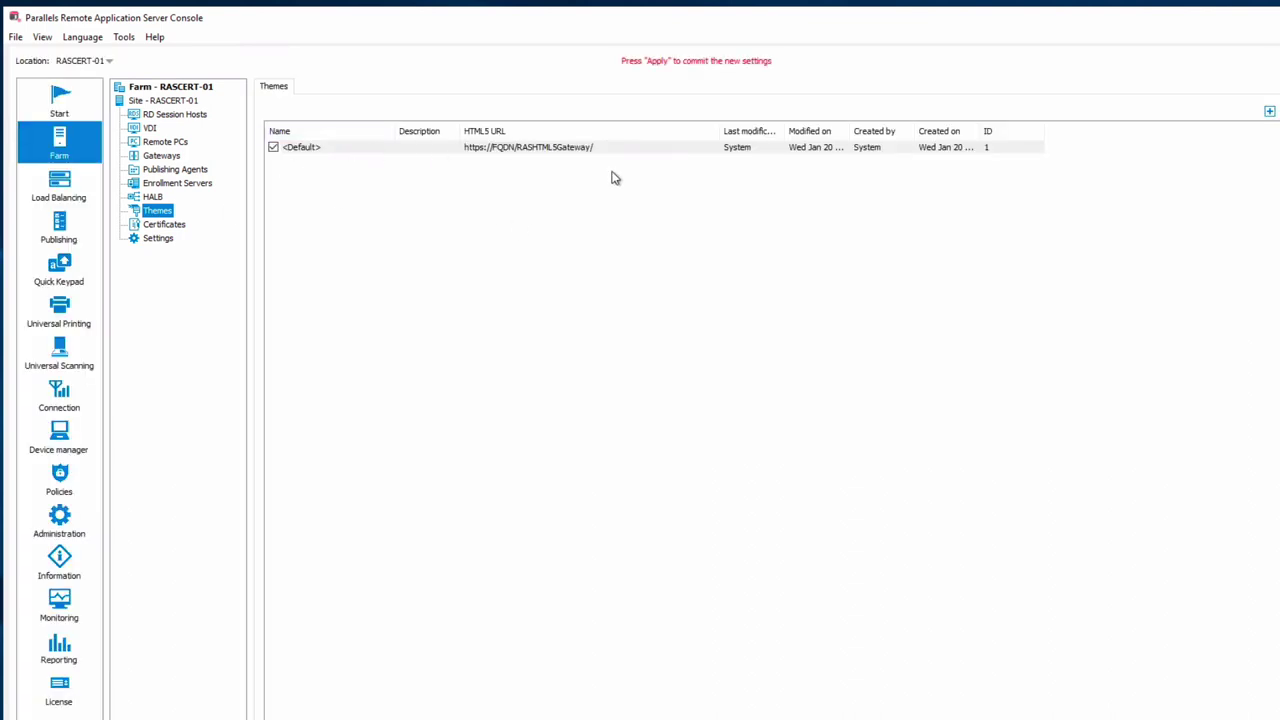
double_click(362, 150)
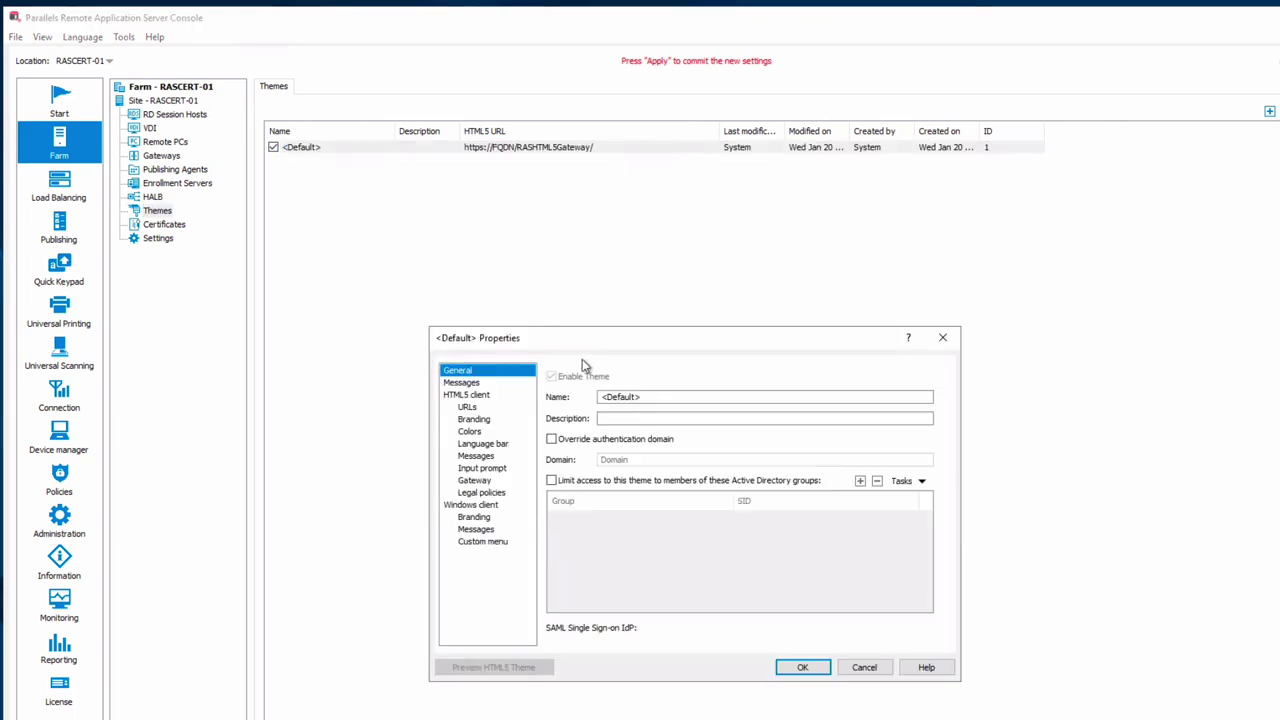
Step: Review the Default theme's HTML5 Branding and Colors settings, then cancel without changes
click(469, 423)
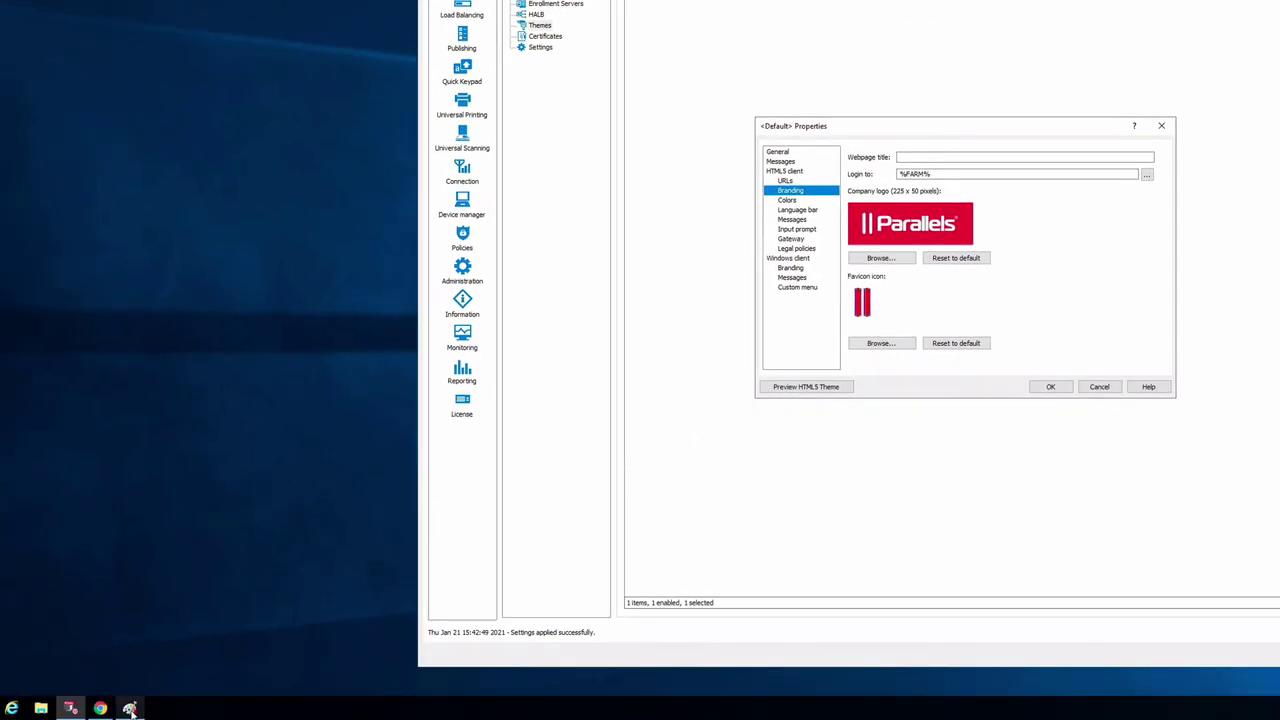
mouse_move(130, 710)
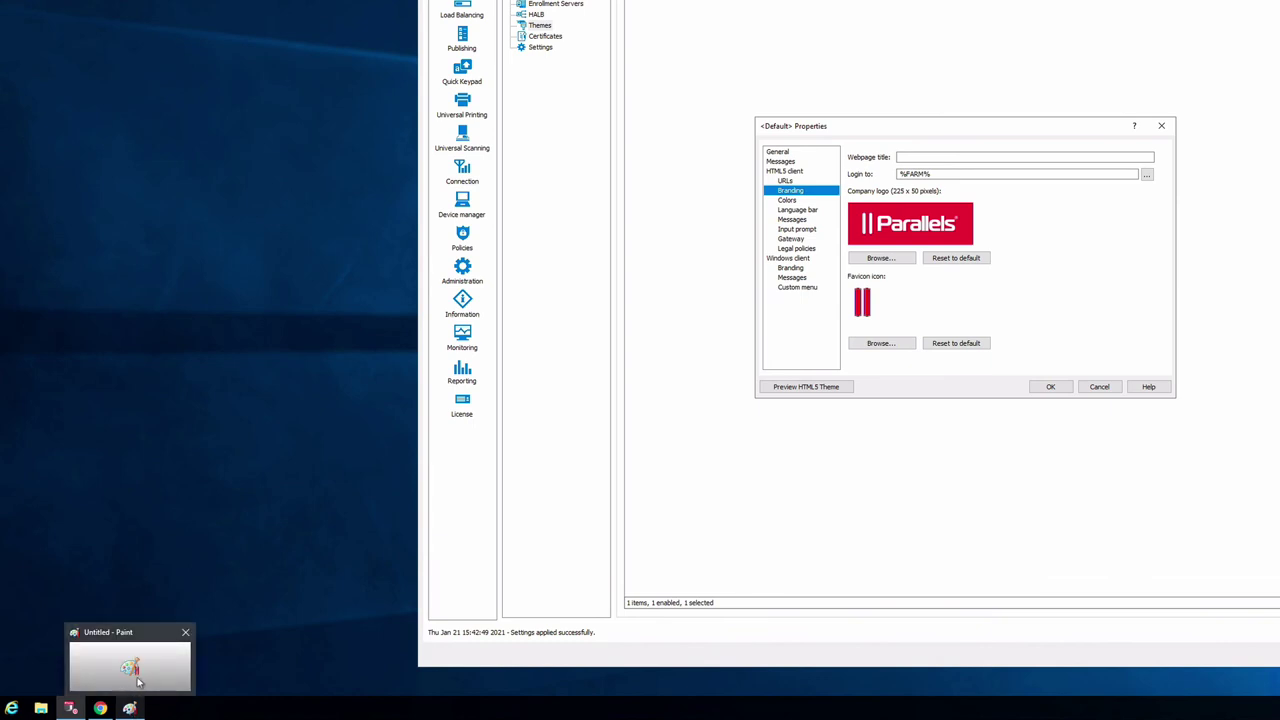
mouse_move(138, 682)
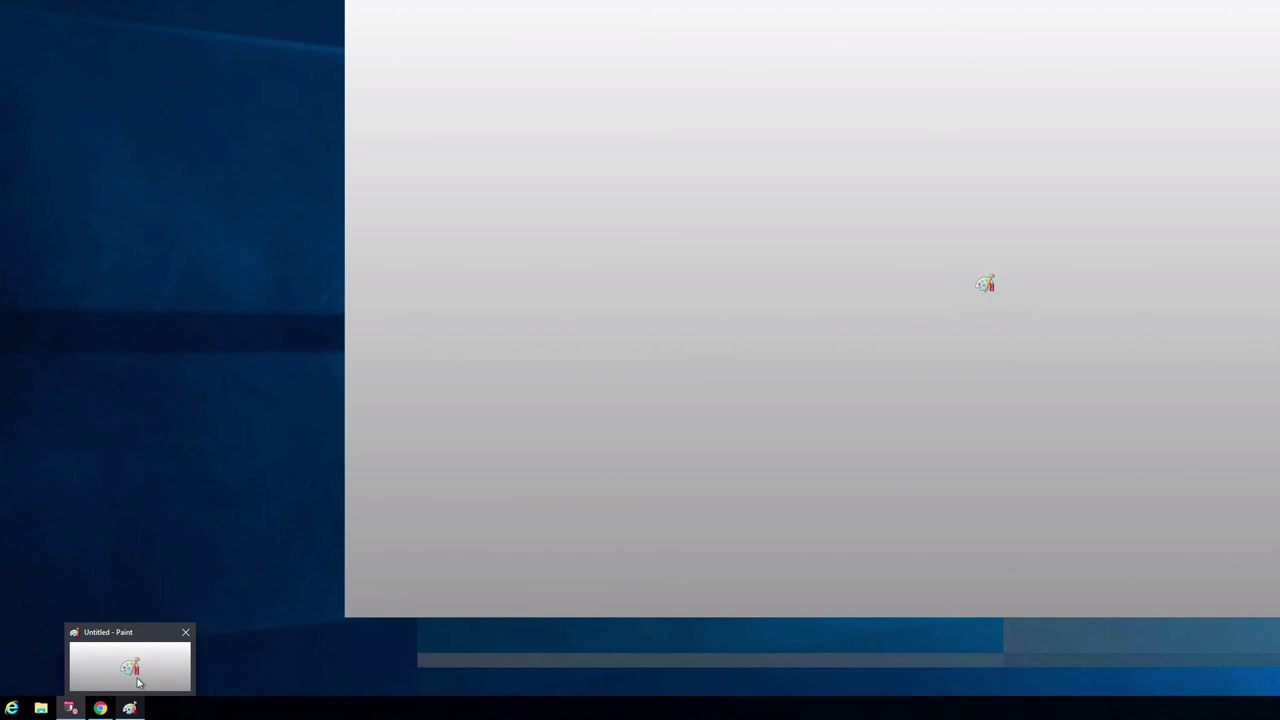
click(138, 680)
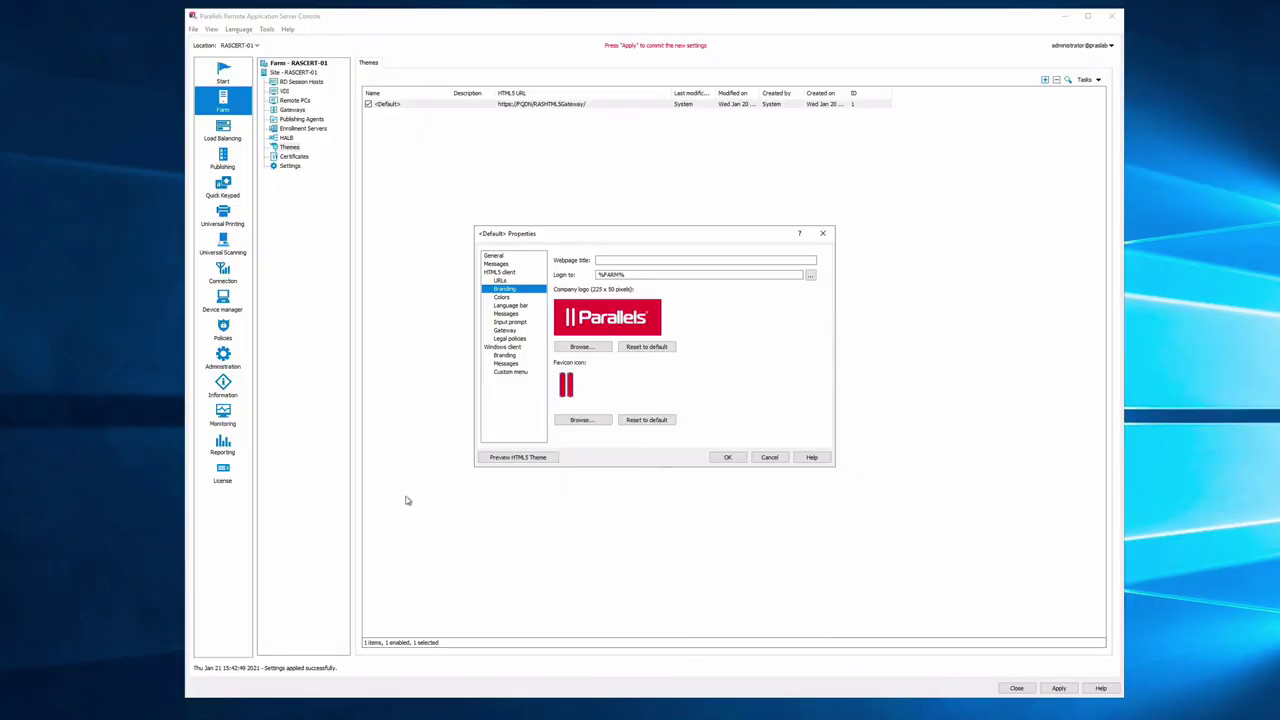
click(503, 298)
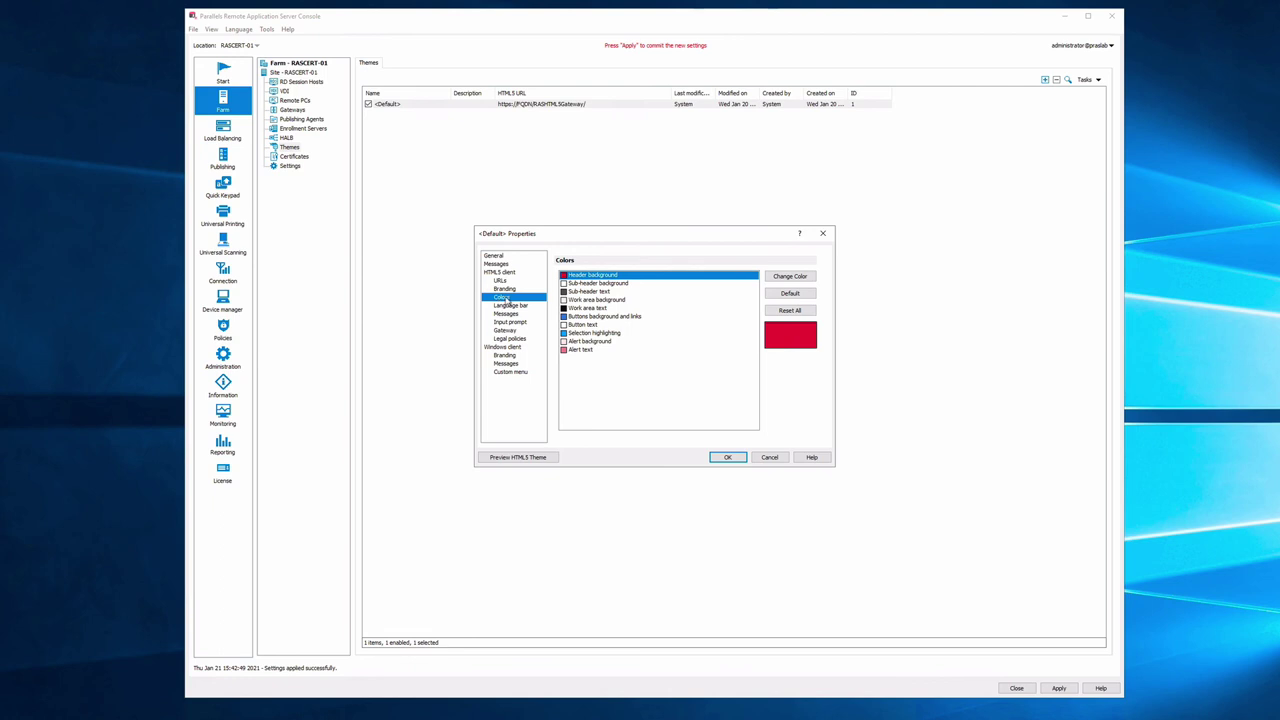
click(770, 457)
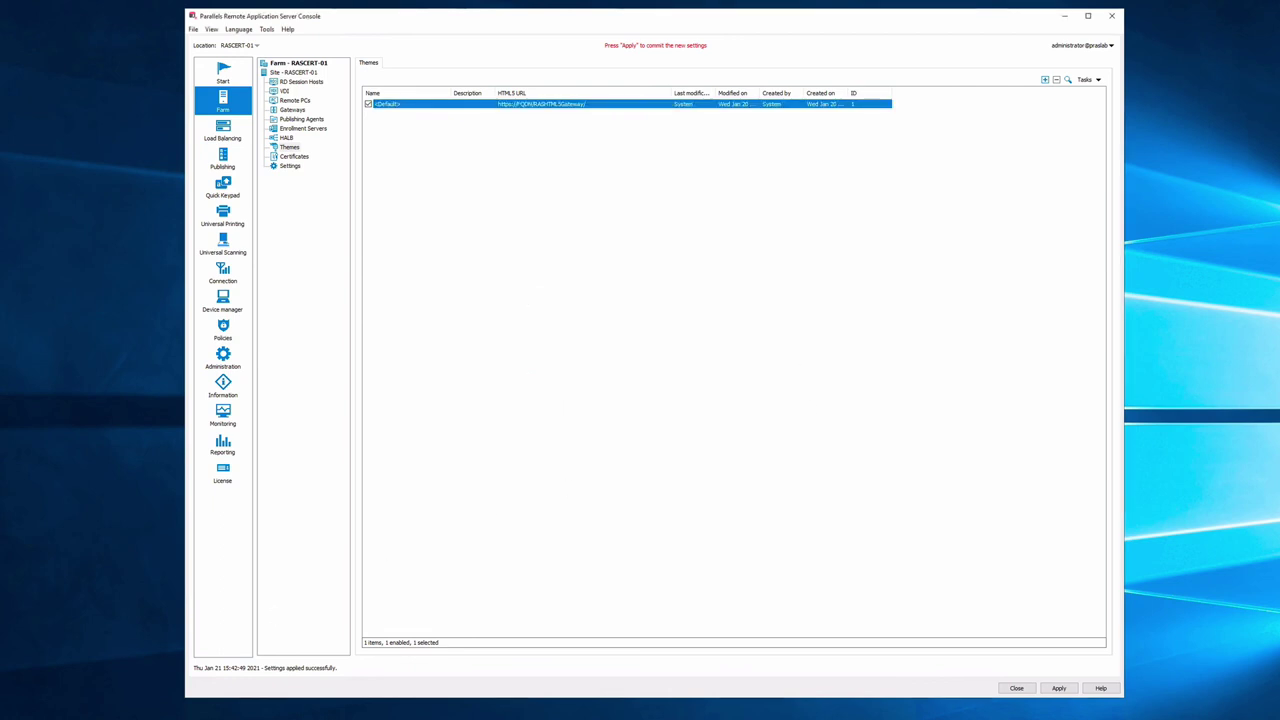
Step: Load the HTML5 login page at 10.228.13.20/reverse in Chrome
key(alt+Tab)
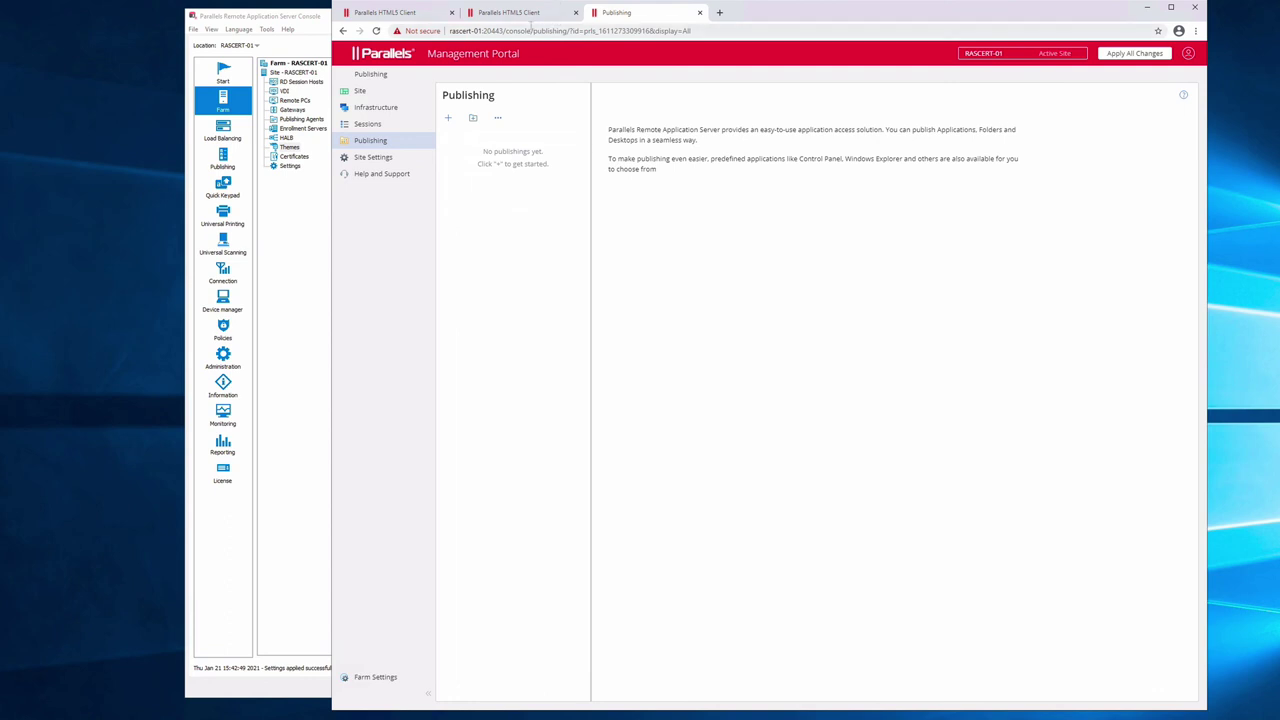
click(530, 30)
text(https://)
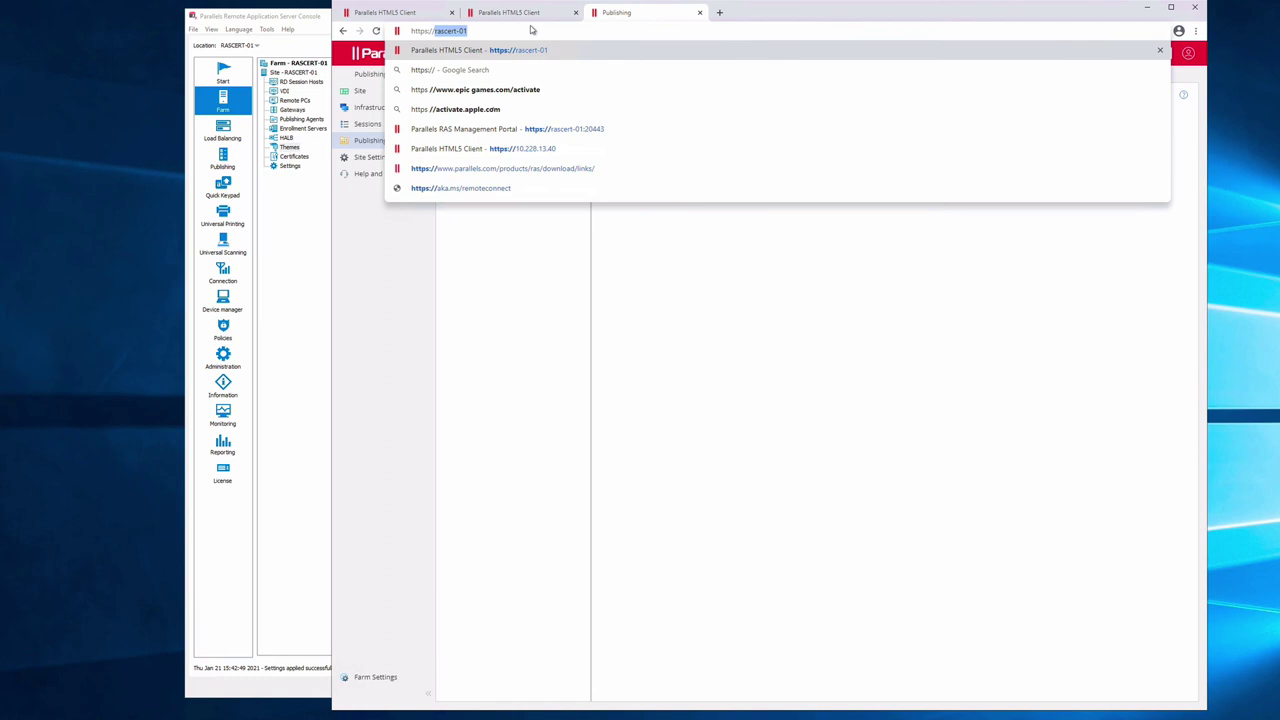
text(10.28)
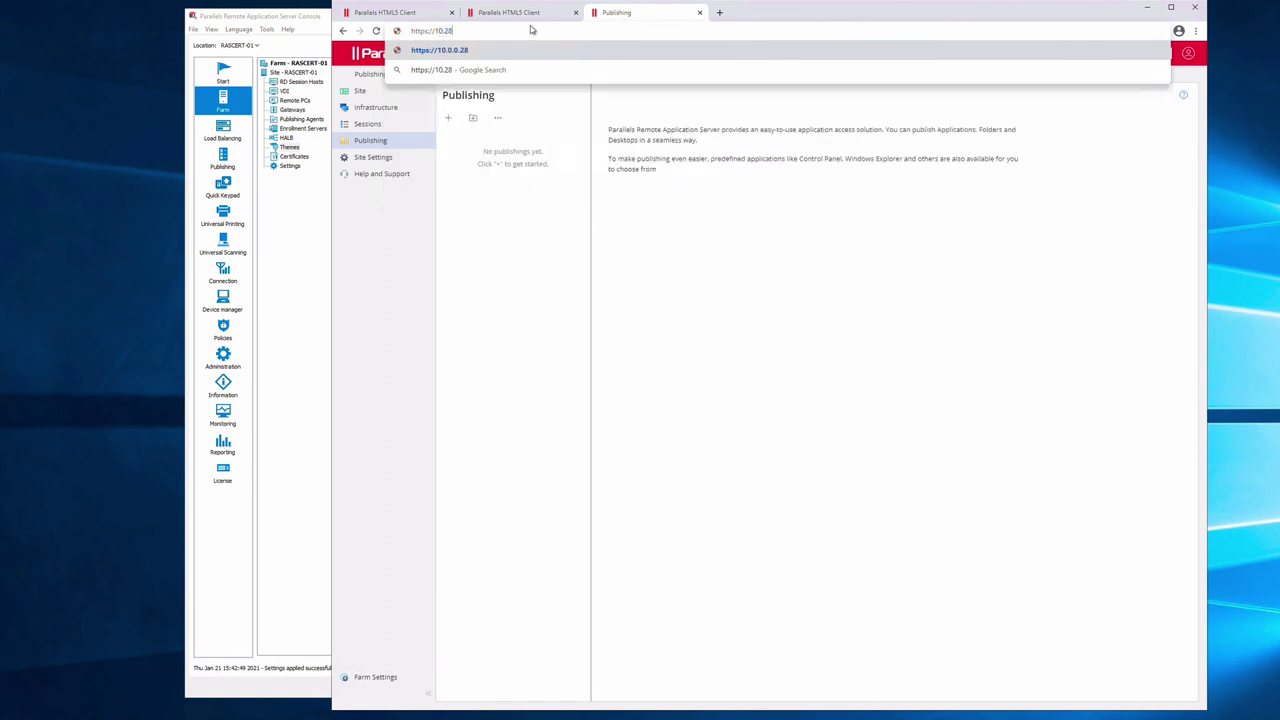
key(BackSpace)
text(28.13.)
text(40)
key(BackSpace)
key(BackSpace)
text(20/)
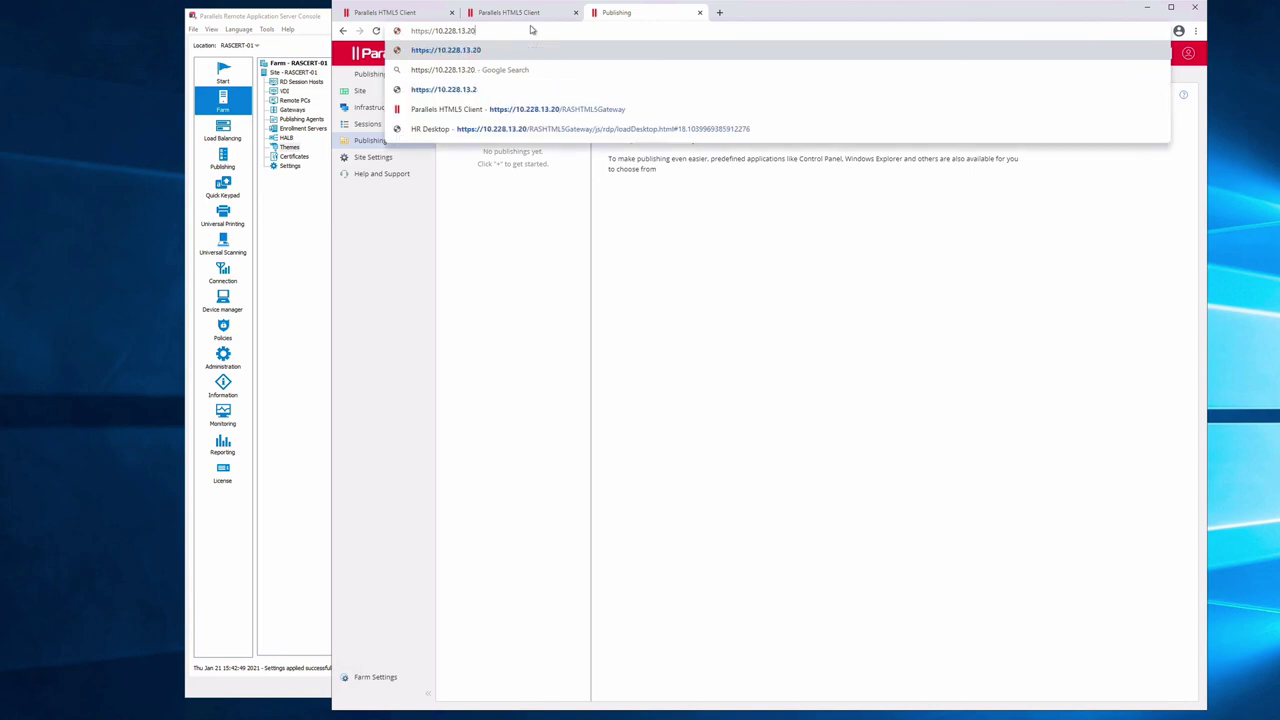
text(revere)
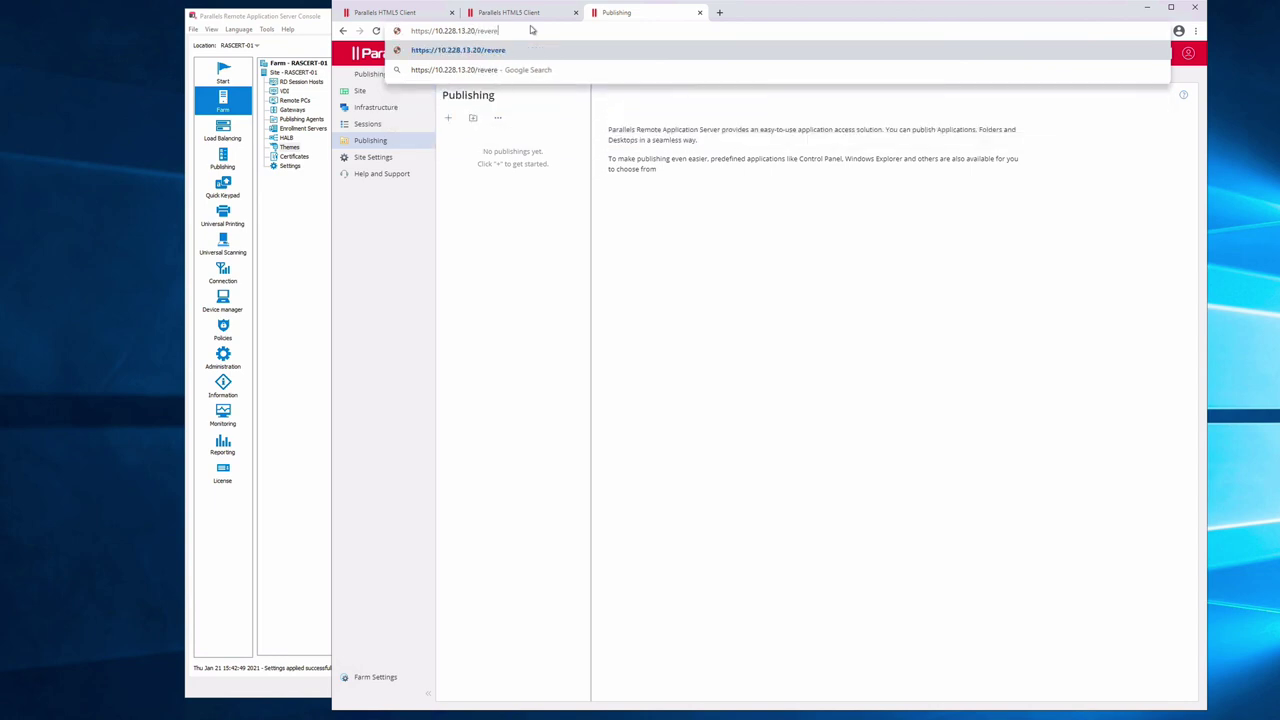
key(BackSpace)
text(se)
key(Return)
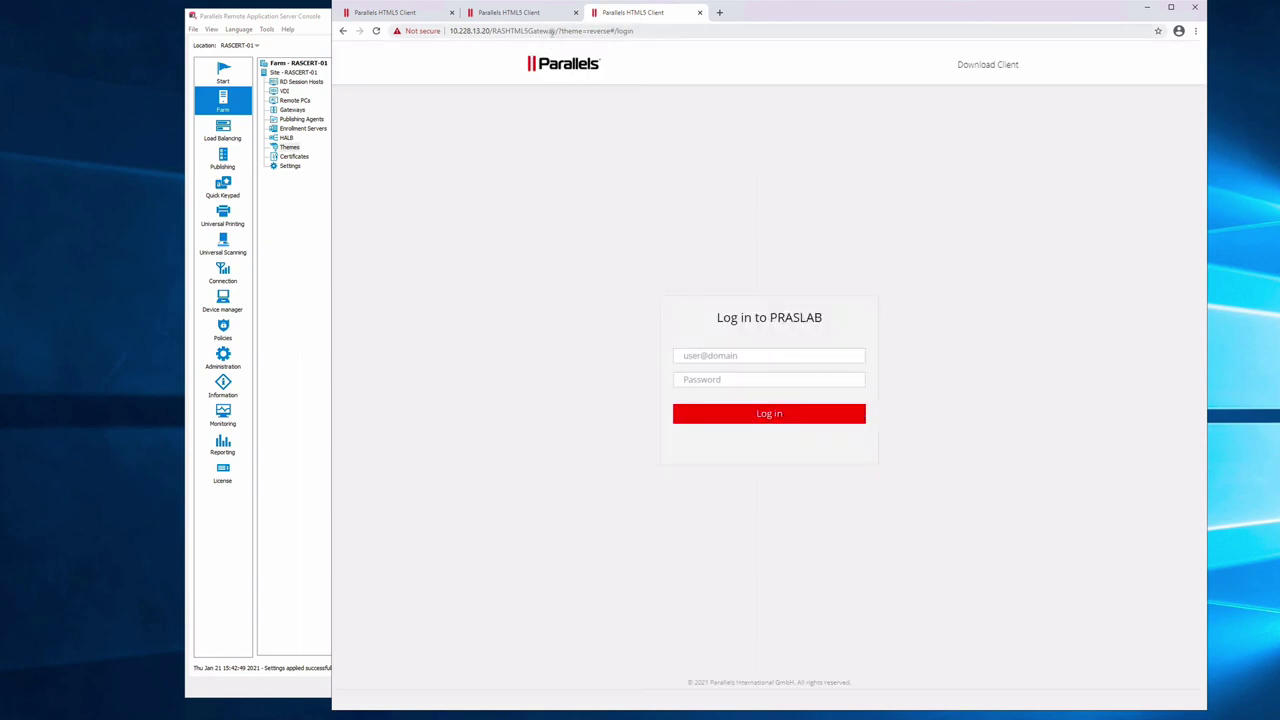
Step: Change the address to ?theme=corp to load the Global Corp themed login page
click(551, 31)
click(537, 31)
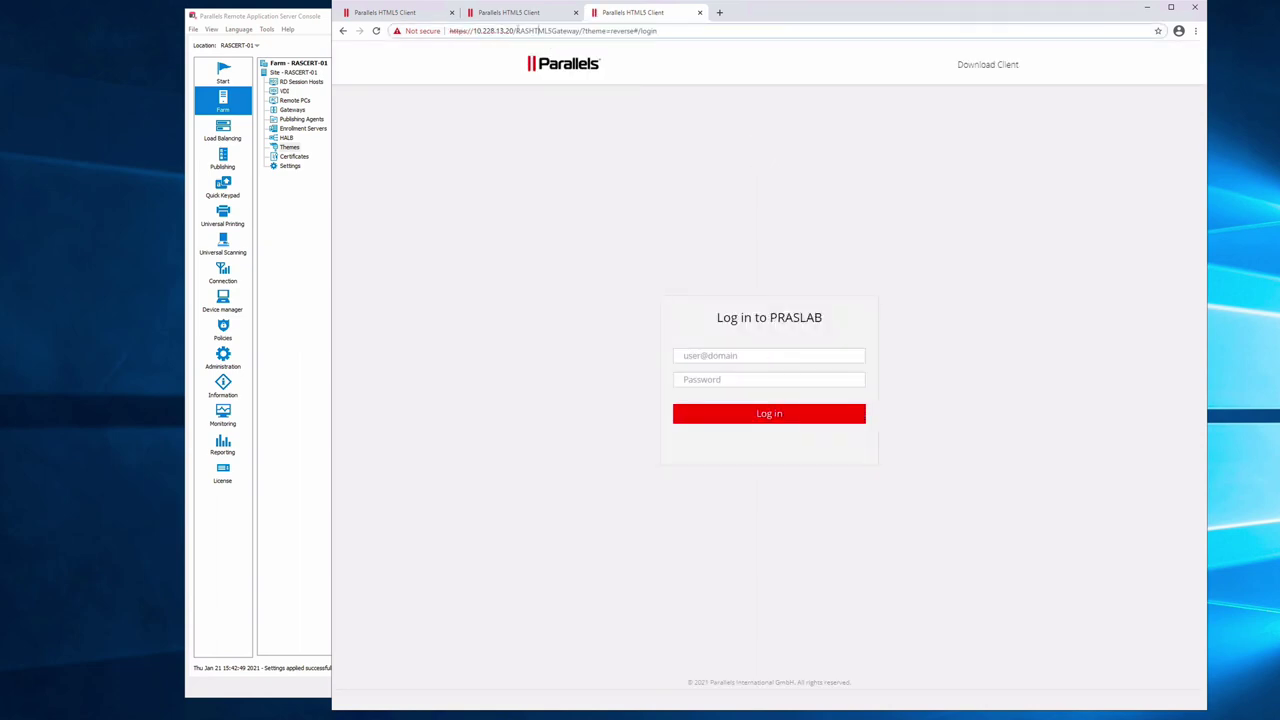
shift+click(667, 35)
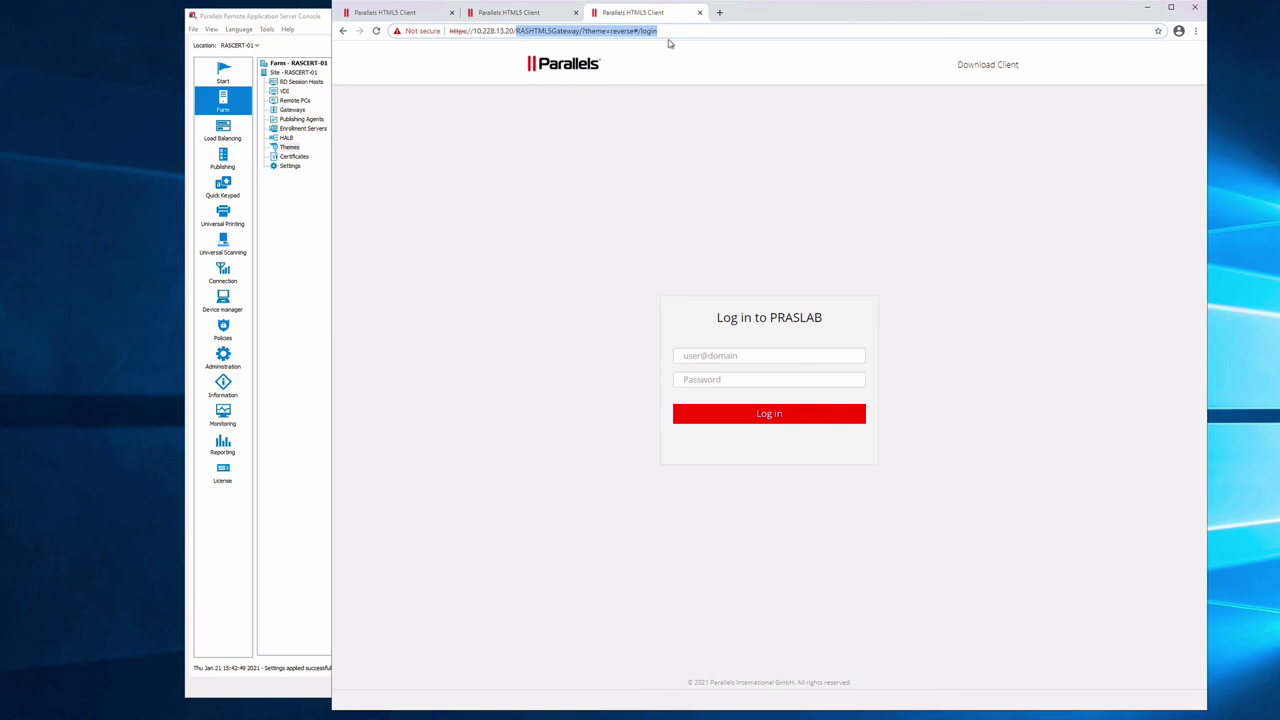
text(RASHTML5Gateway/?theme=corp#/login)
key(Return)
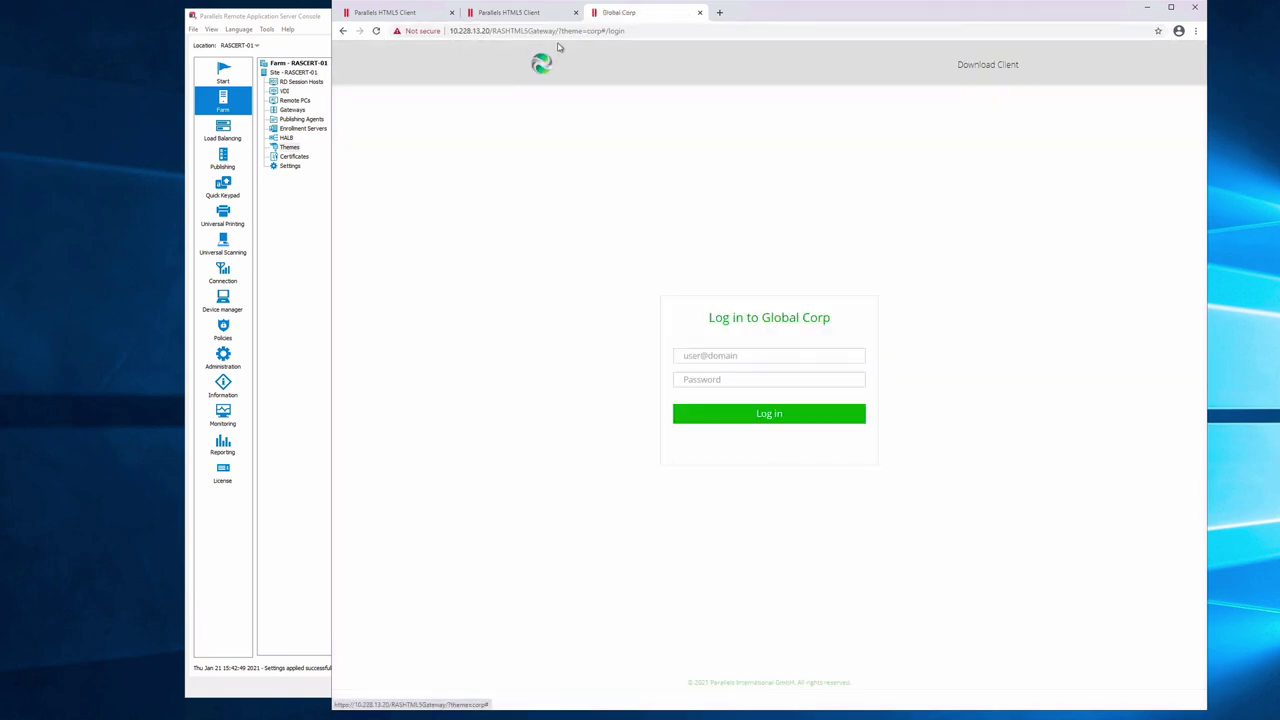
Step: Try the /educ address, then minimize Chrome to return to the console
click(531, 31)
click(509, 31)
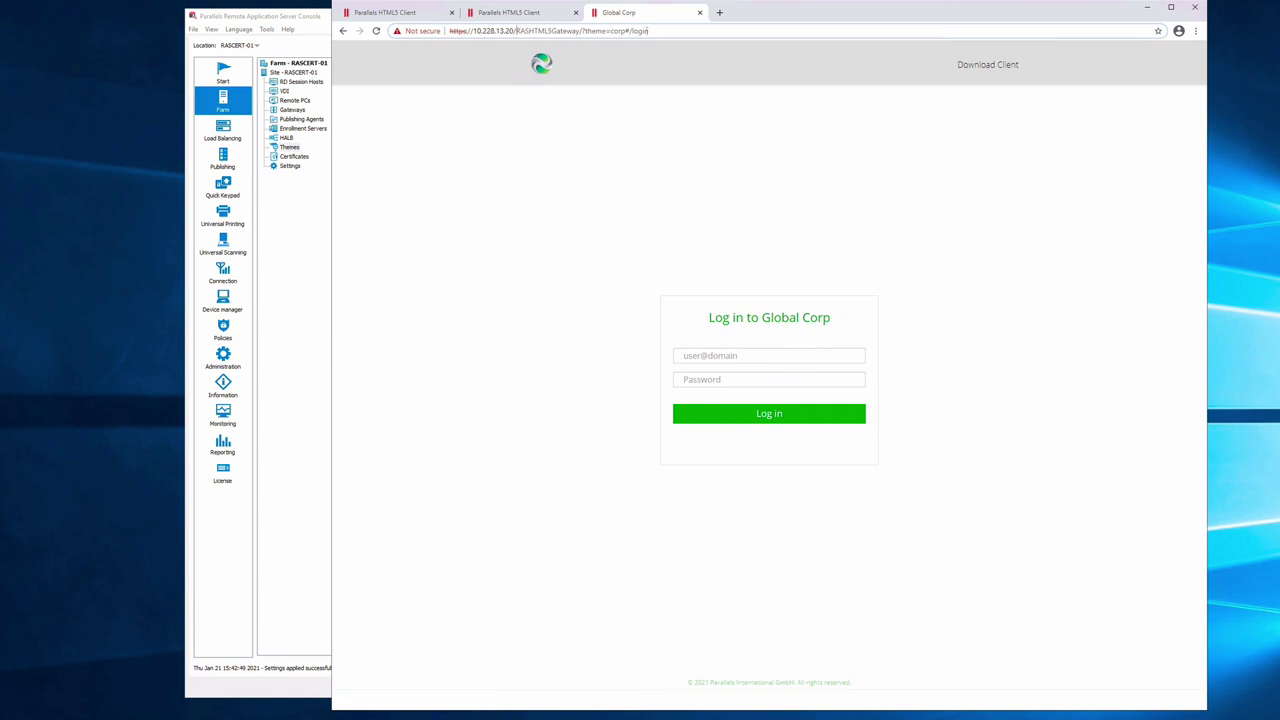
drag(516, 31, 650, 31)
text(educ)
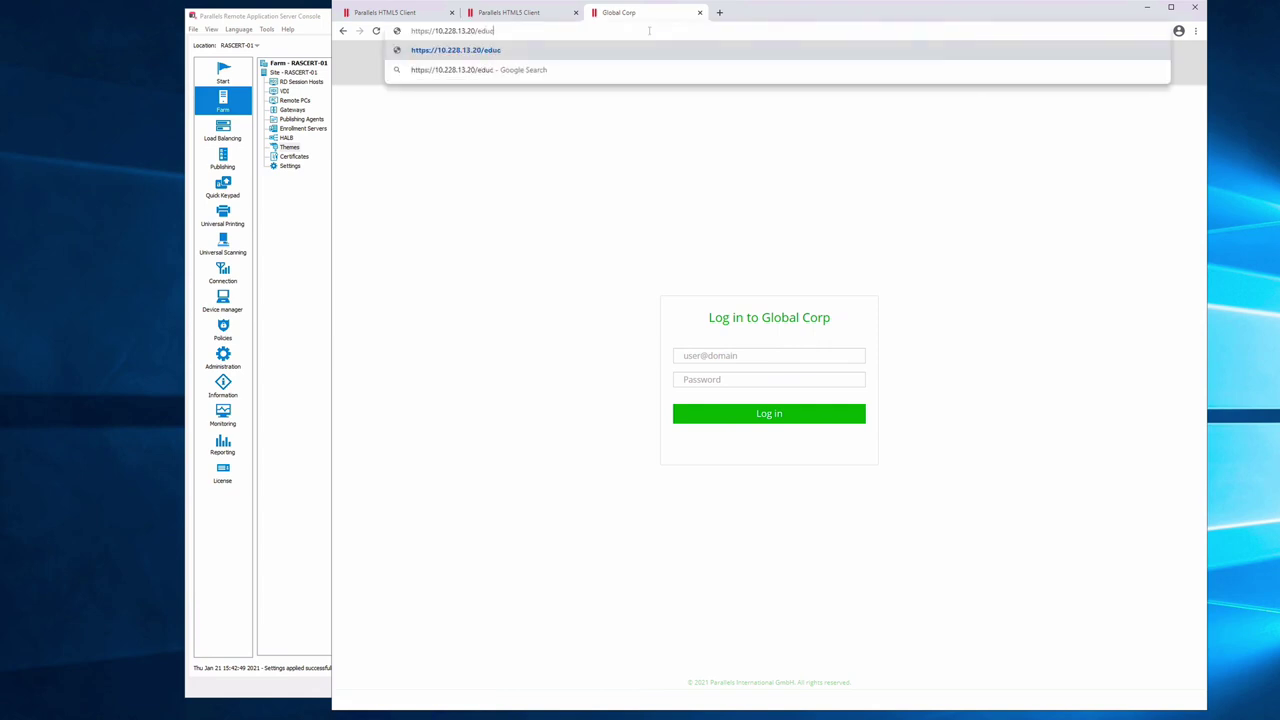
key(Return)
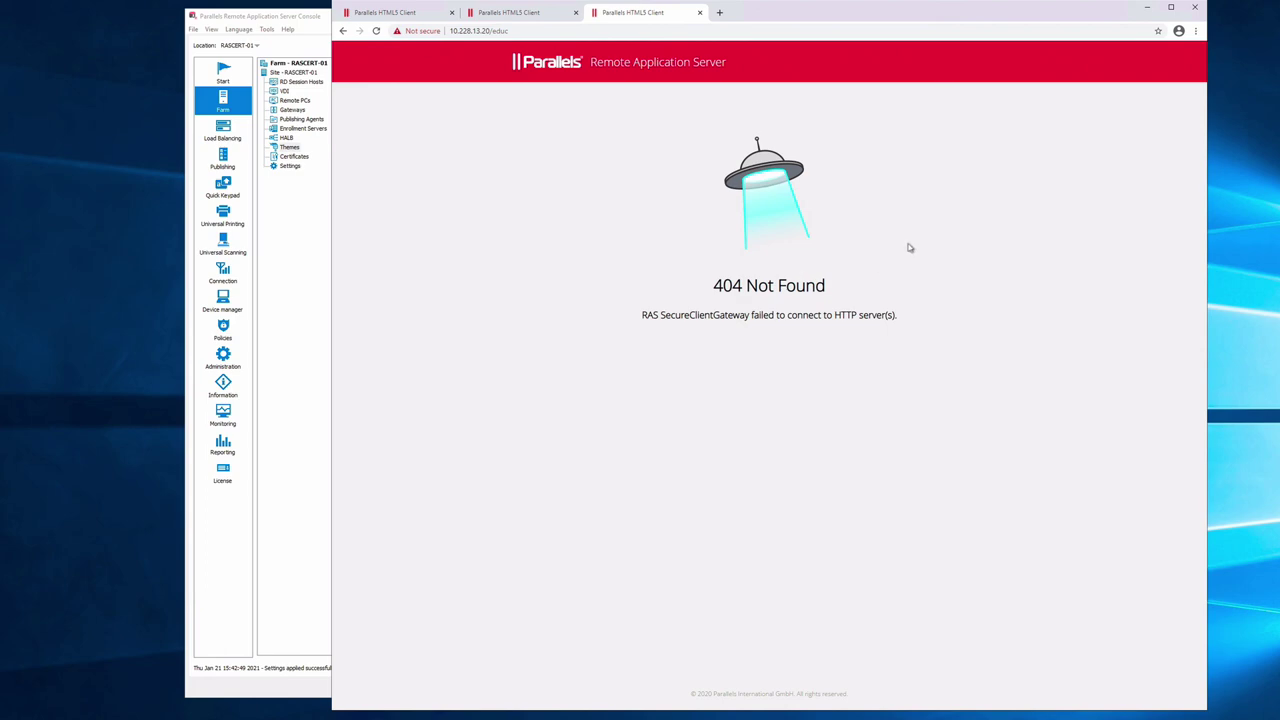
click(1147, 7)
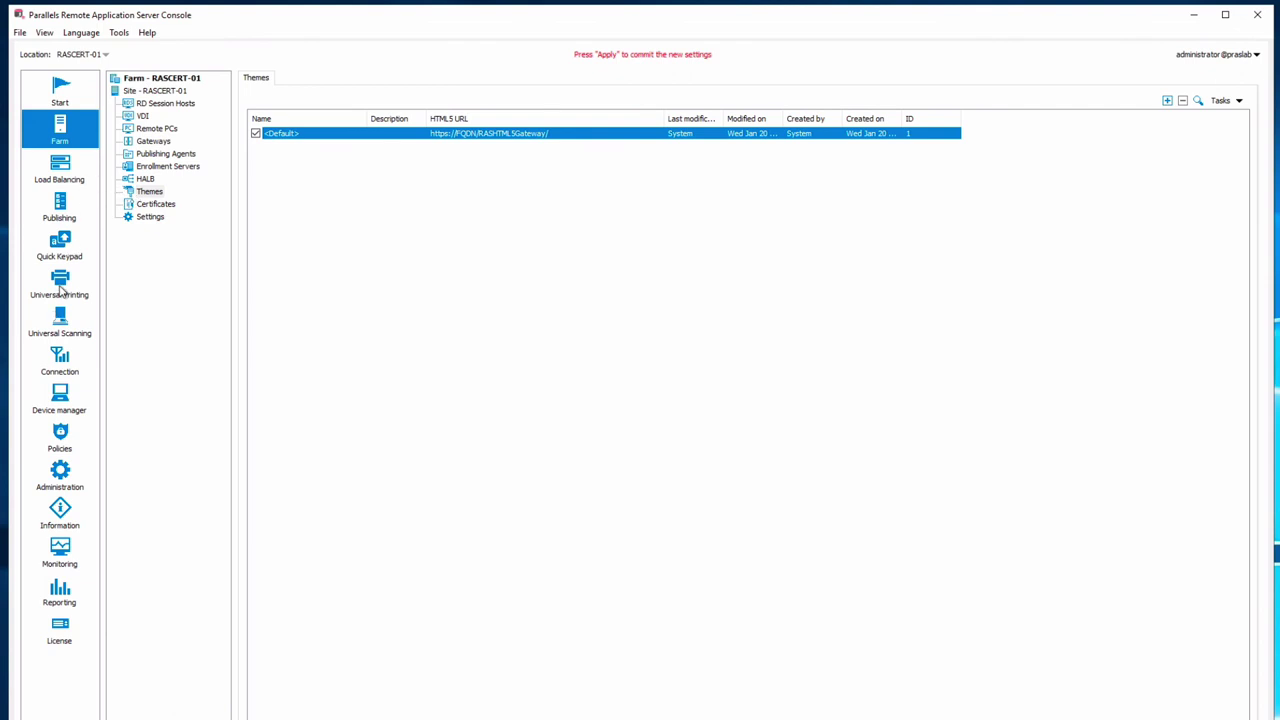
Step: Show Universal Printing options with rename pattern %PRINTERNAME% for %USERNAME% by Parallels and the retention choices
click(60, 290)
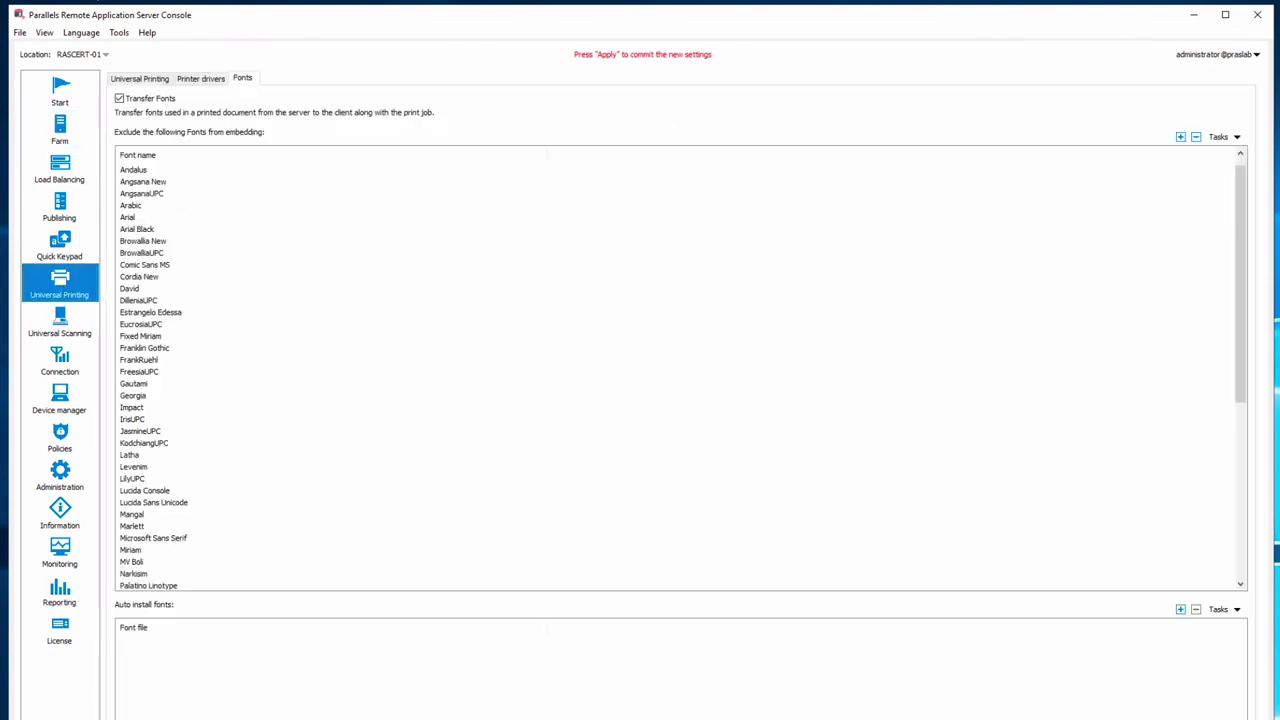
click(139, 78)
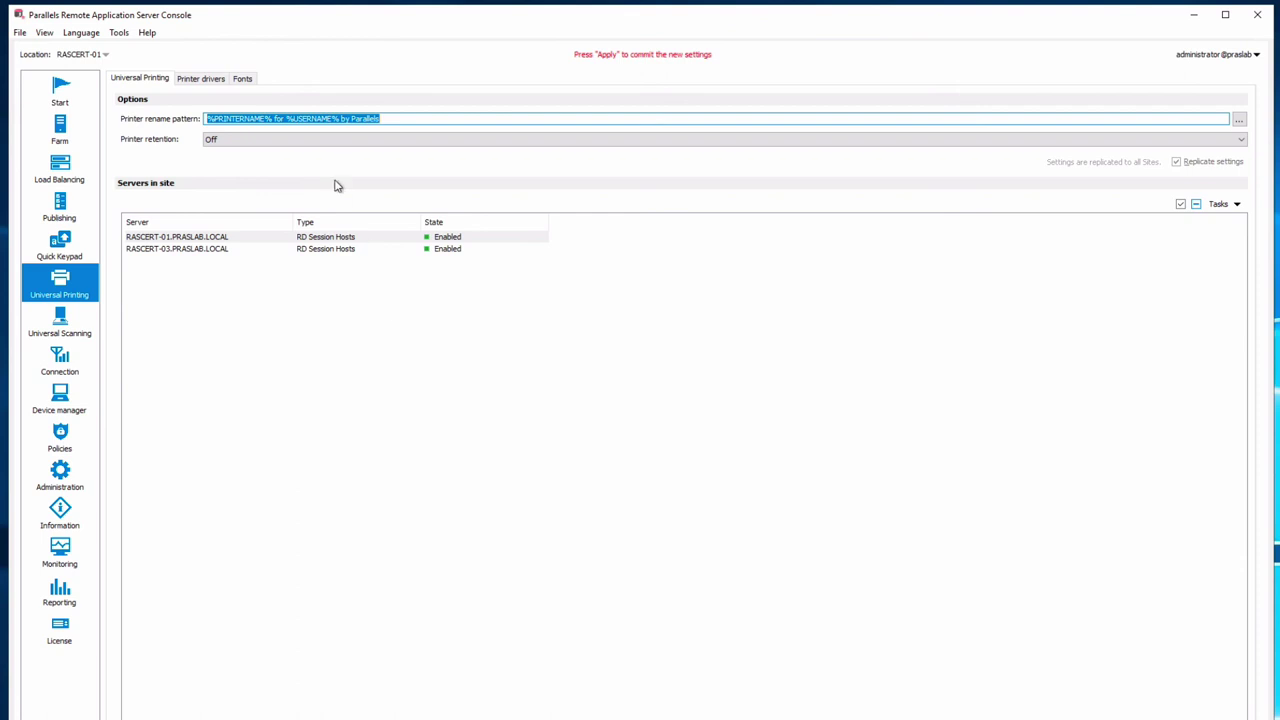
click(292, 142)
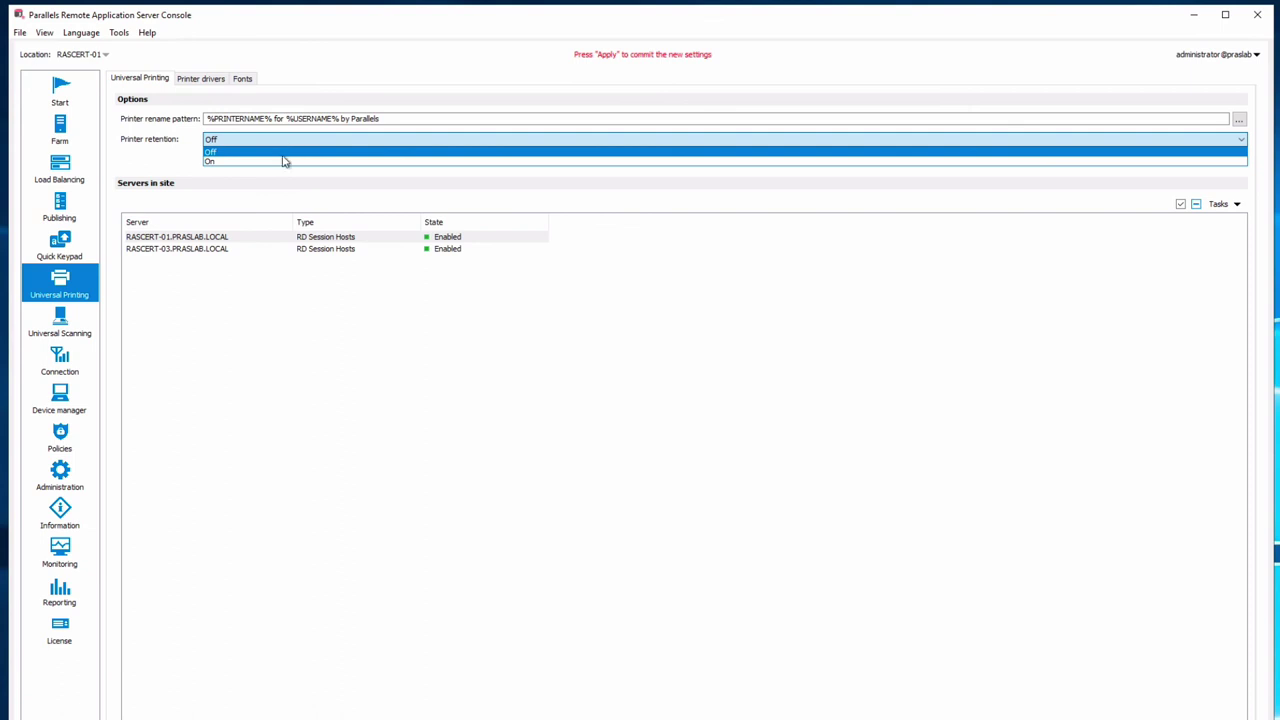
Step: Set printer retention to On, revert it to Off, then view the Fonts settings
click(283, 162)
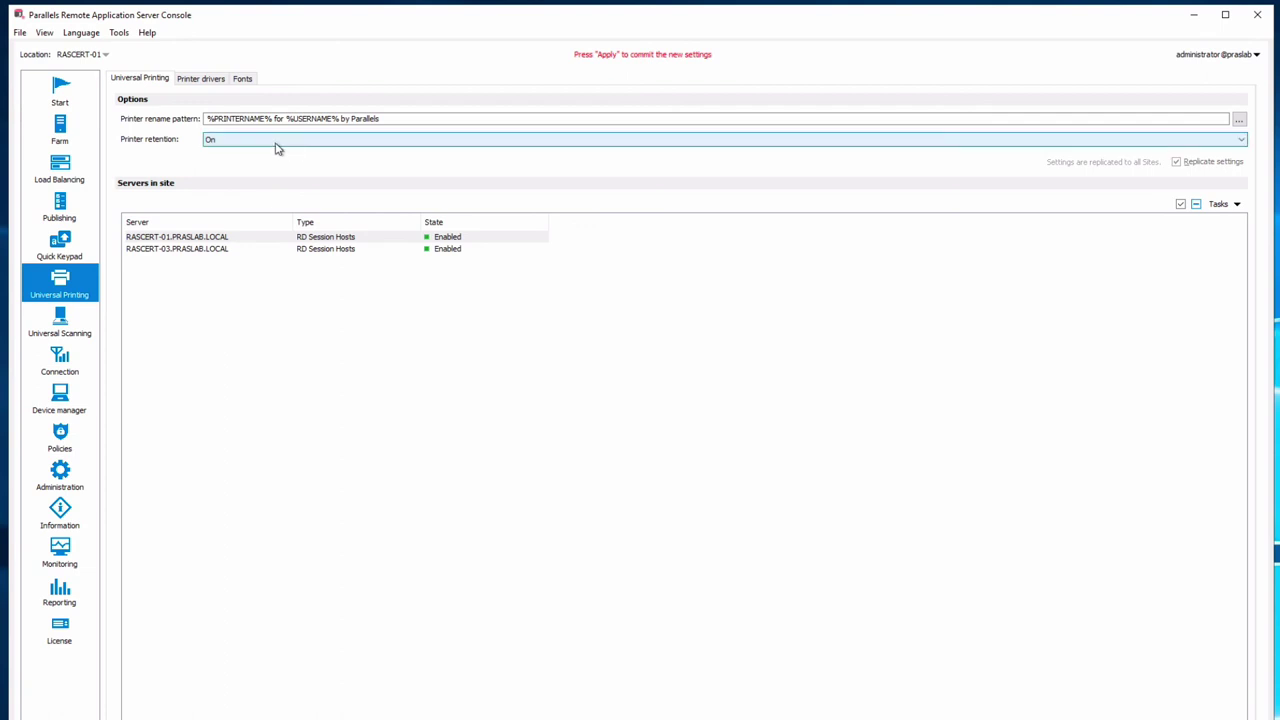
click(277, 147)
click(215, 160)
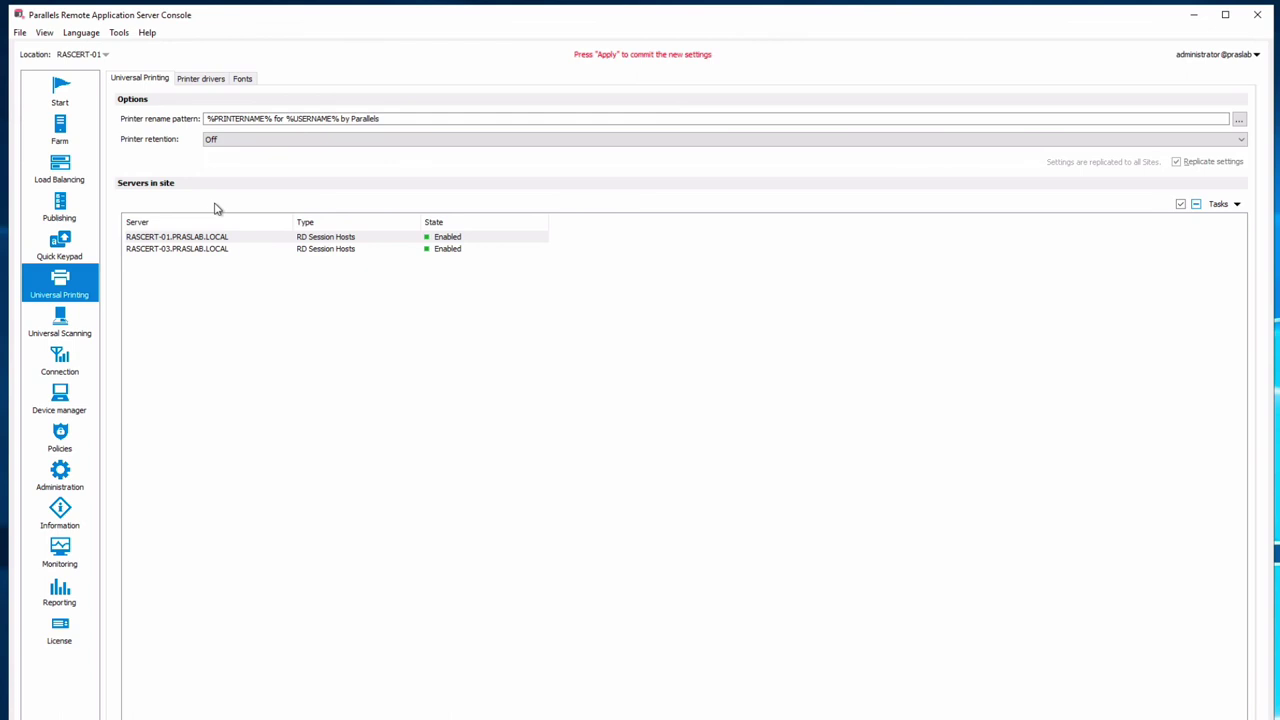
click(243, 80)
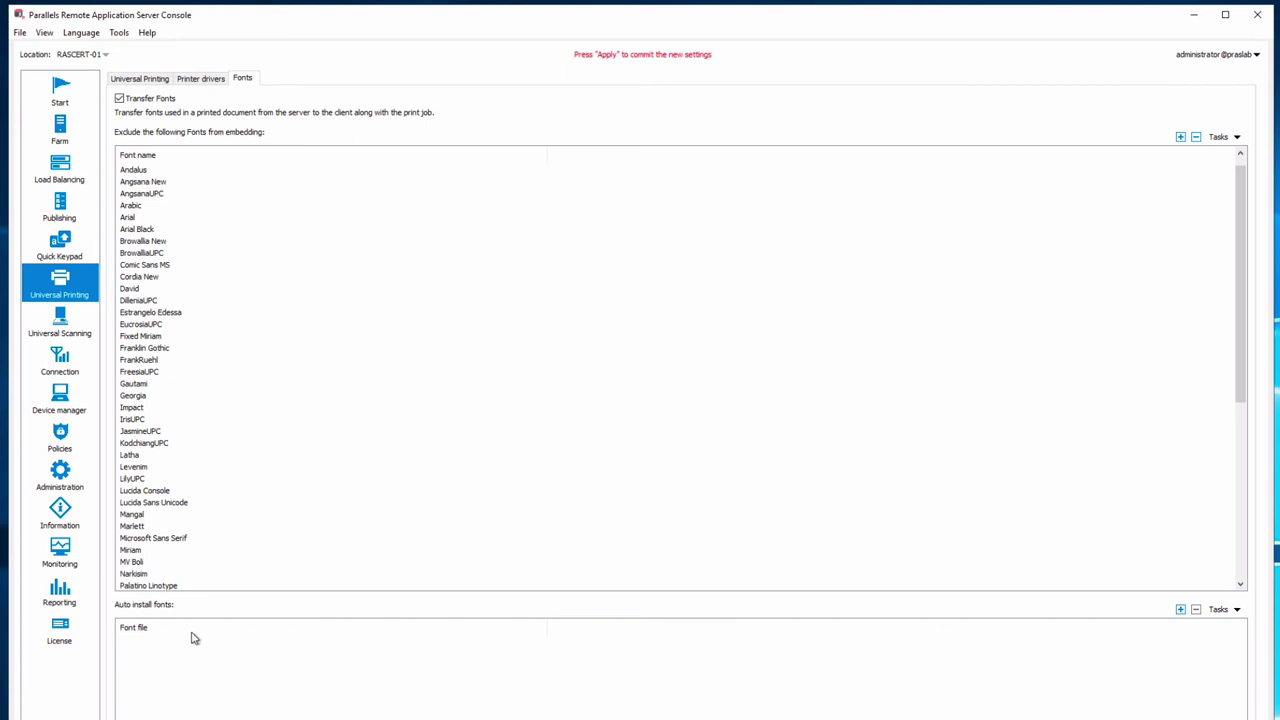
Step: Open the Universal Scanning WIA settings, showing RASCERT-01 enabled and RASCERT-03 disabled
click(59, 325)
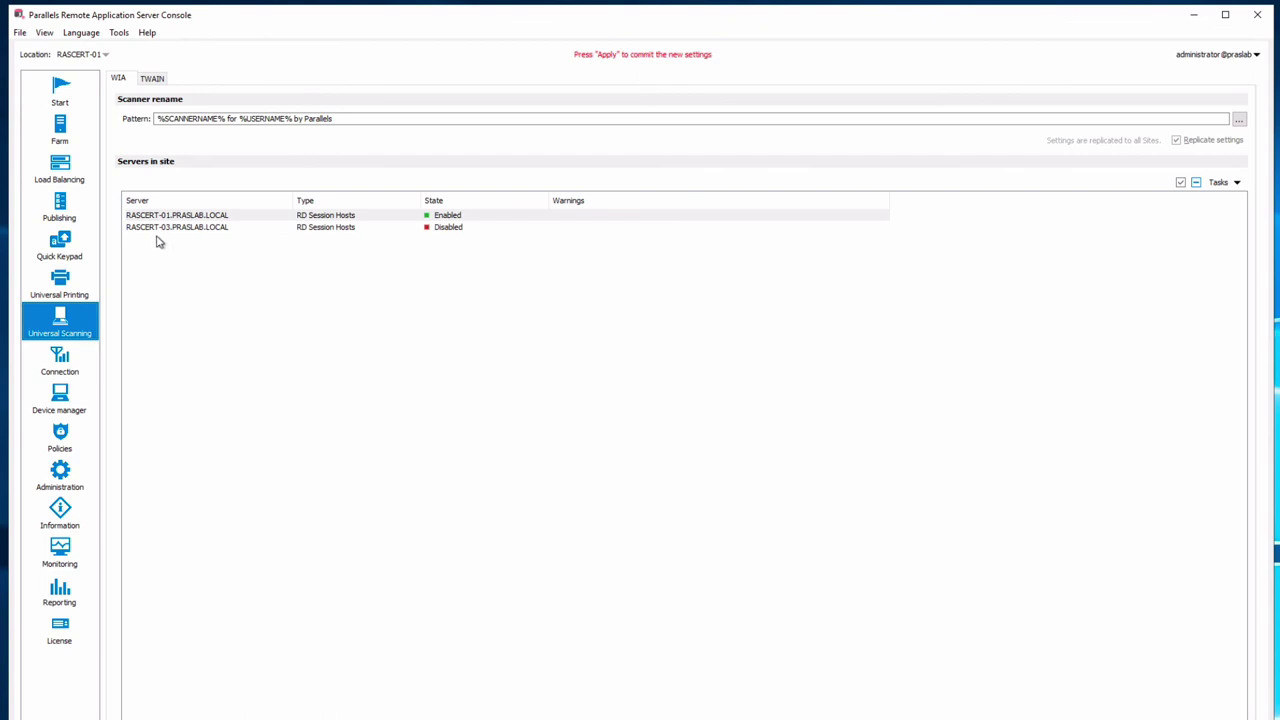
Step: Enable WIA scanning on RASCERT-03, then switch to the TWAIN scanning settings
click(215, 230)
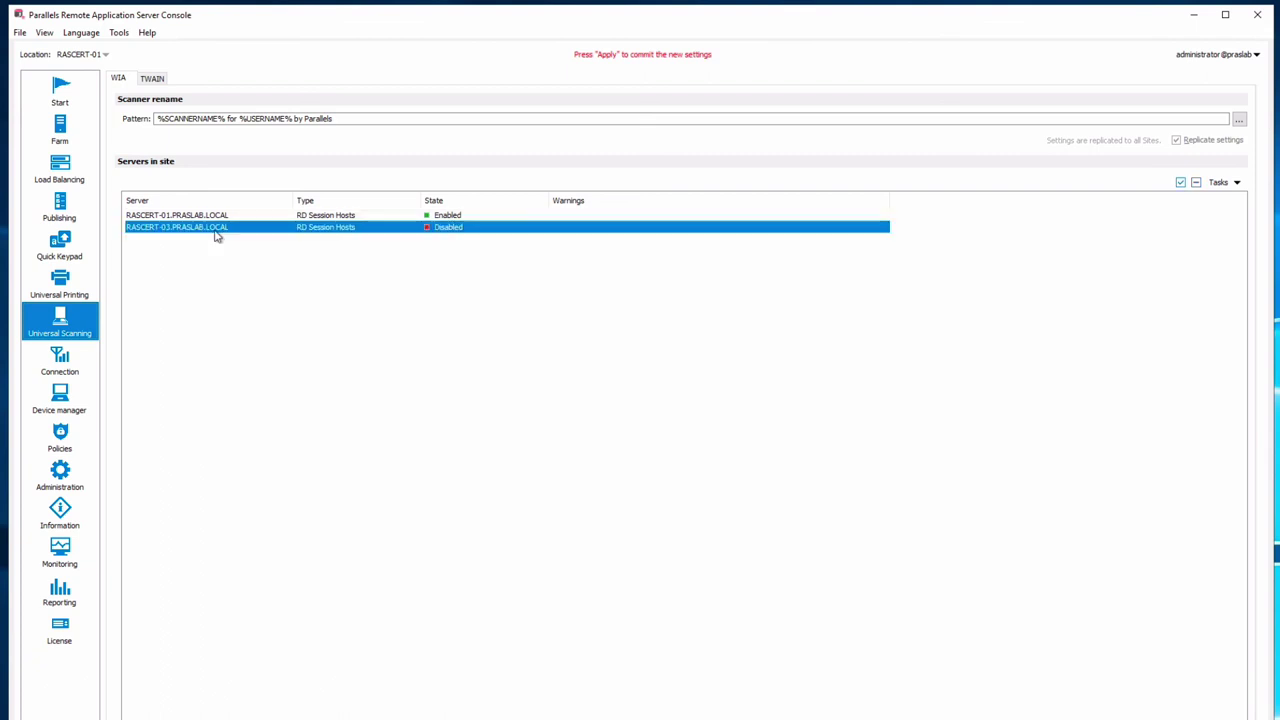
right_click(216, 236)
click(250, 243)
click(152, 79)
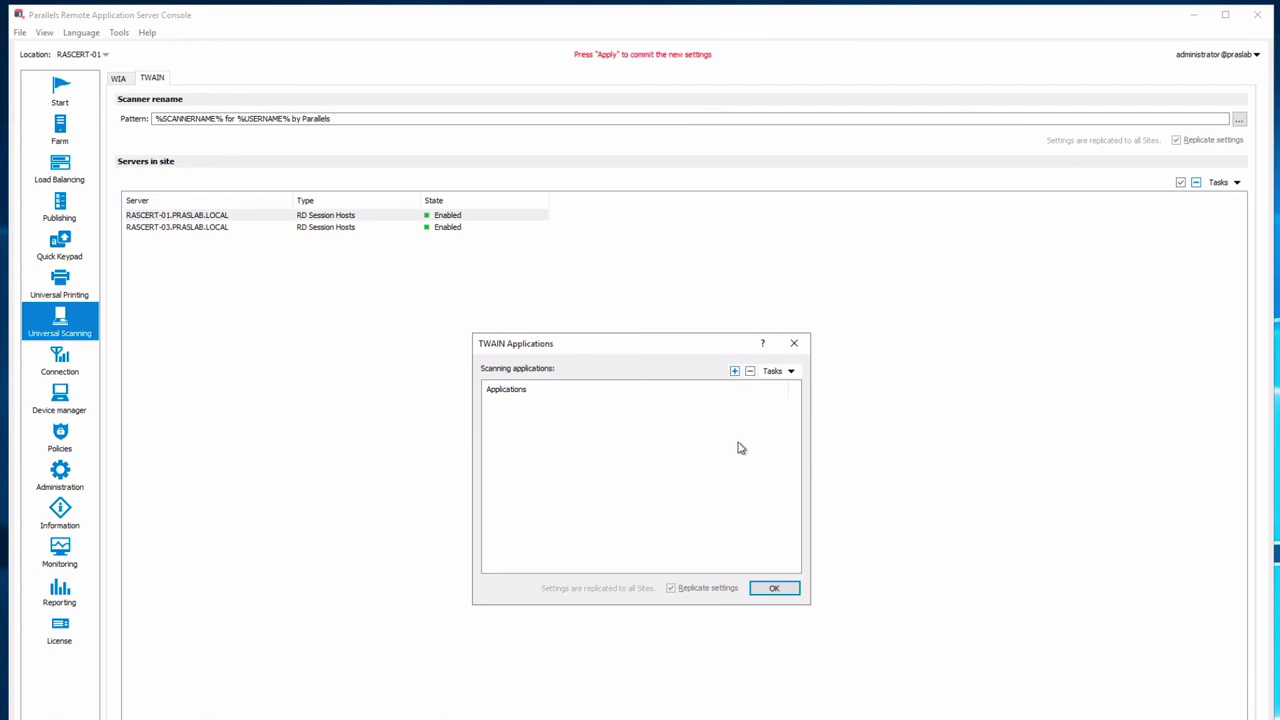
Step: Close the TWAIN Applications dialog and go to the Connection settings
click(773, 590)
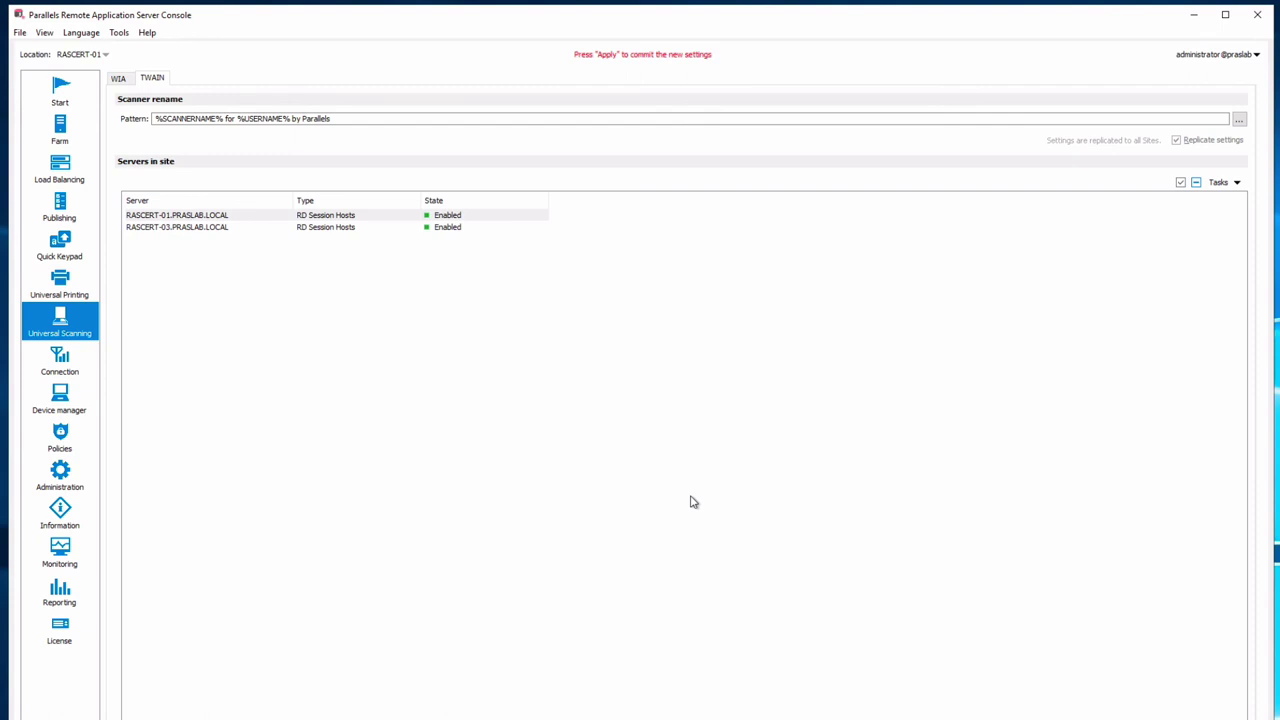
click(68, 362)
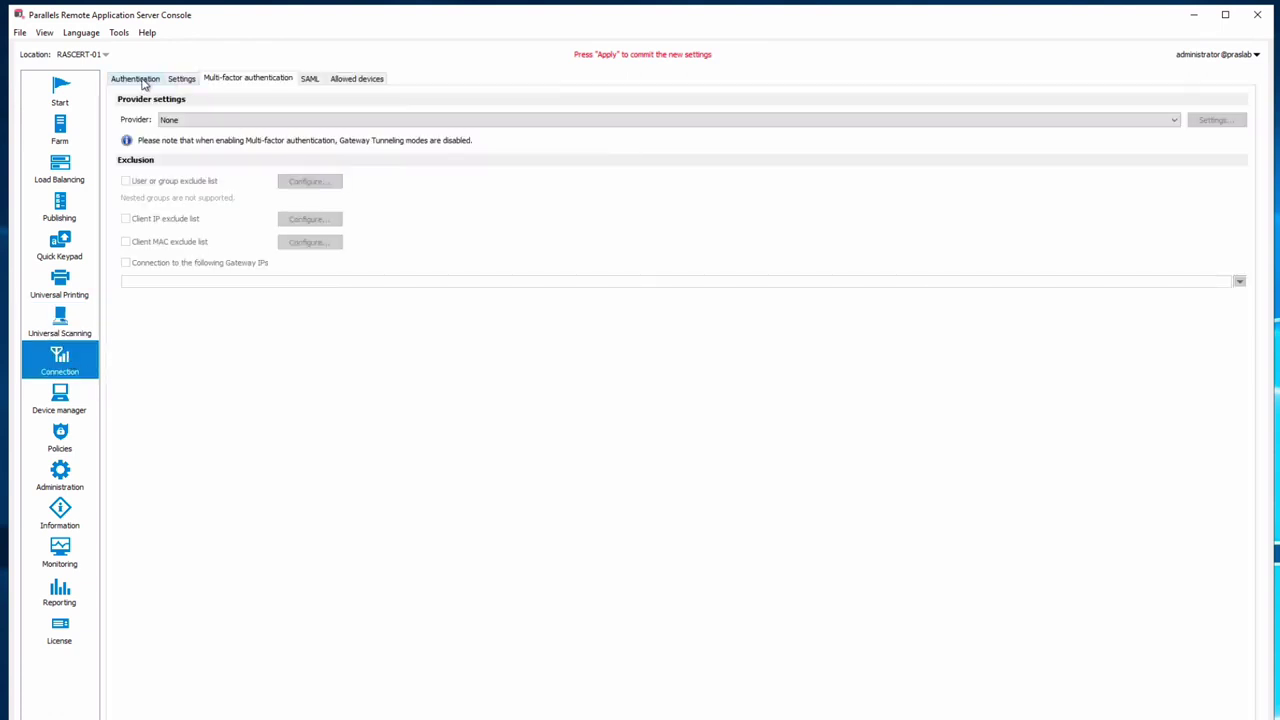
Step: Select Google Authenticator as MFA provider and inspect its properties without saving changes
click(240, 121)
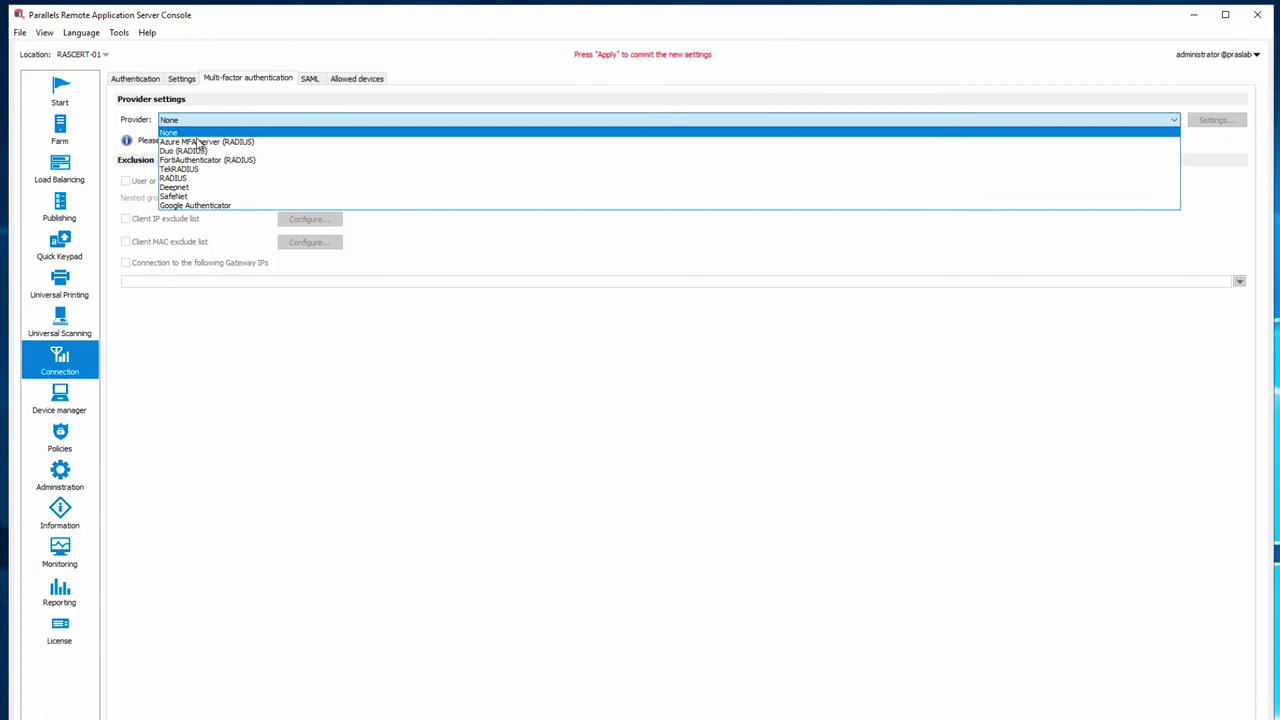
click(220, 210)
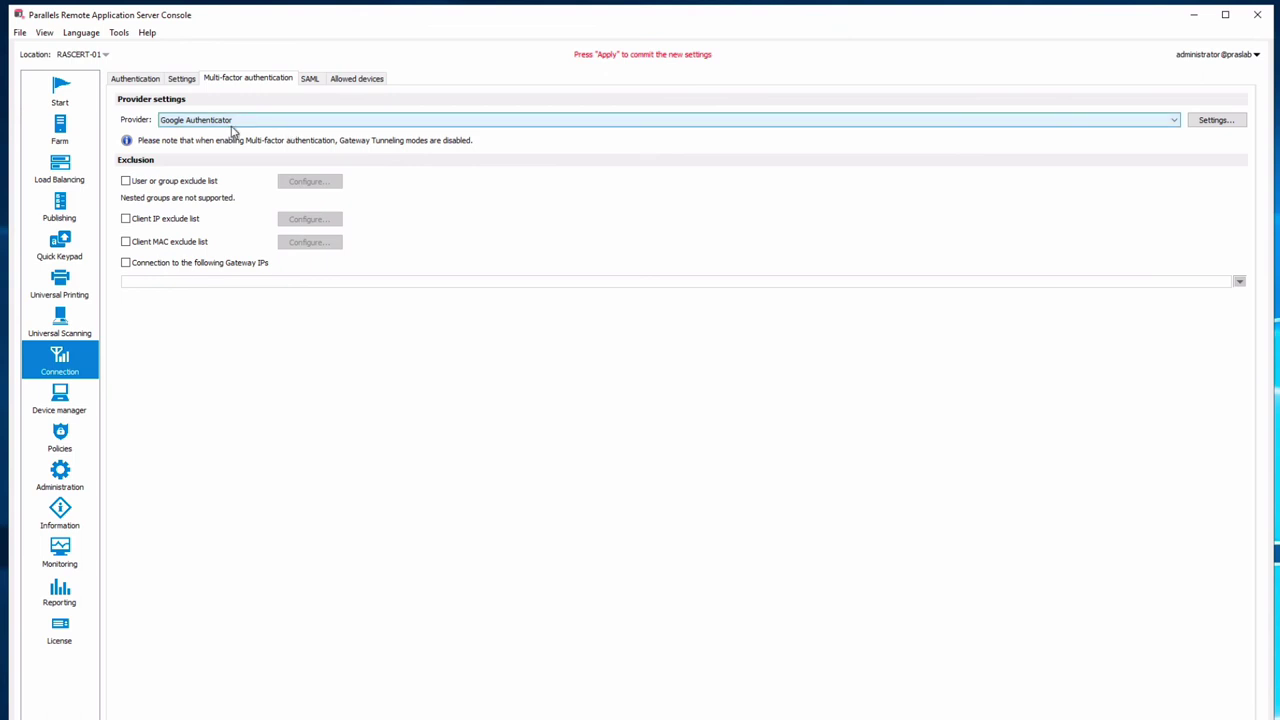
click(1214, 120)
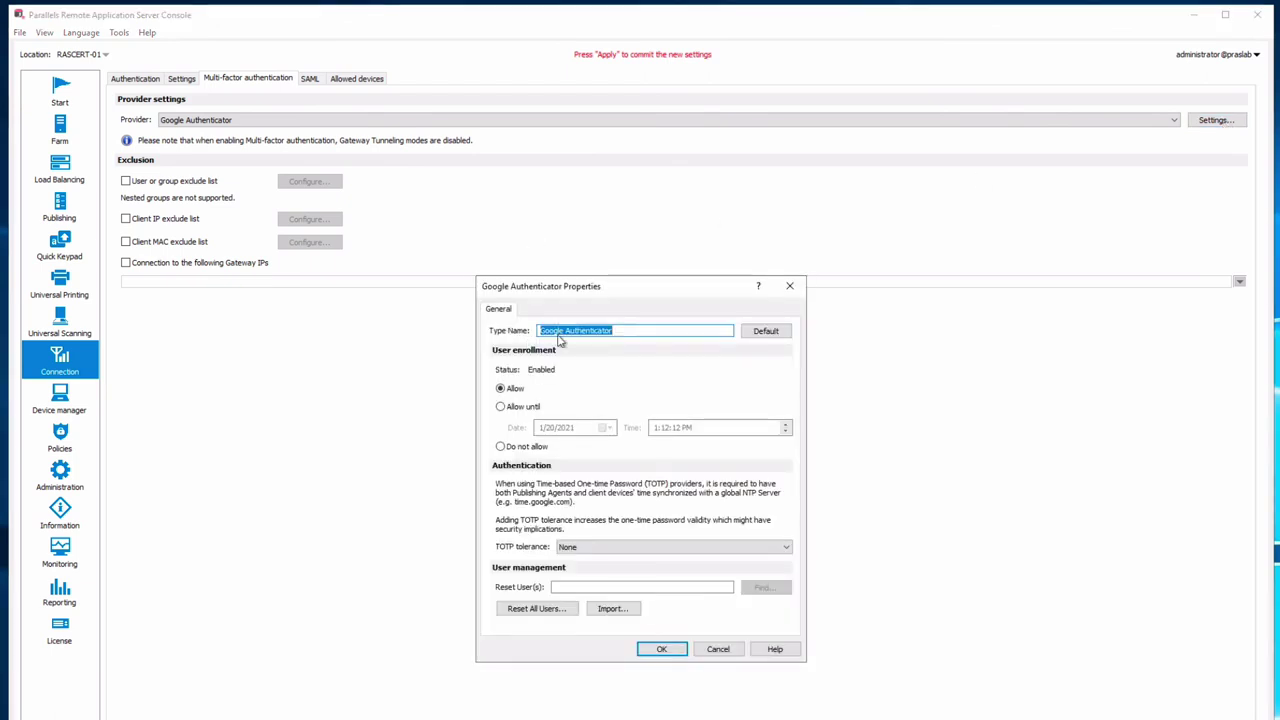
click(561, 331)
key(shift+Home)
click(717, 651)
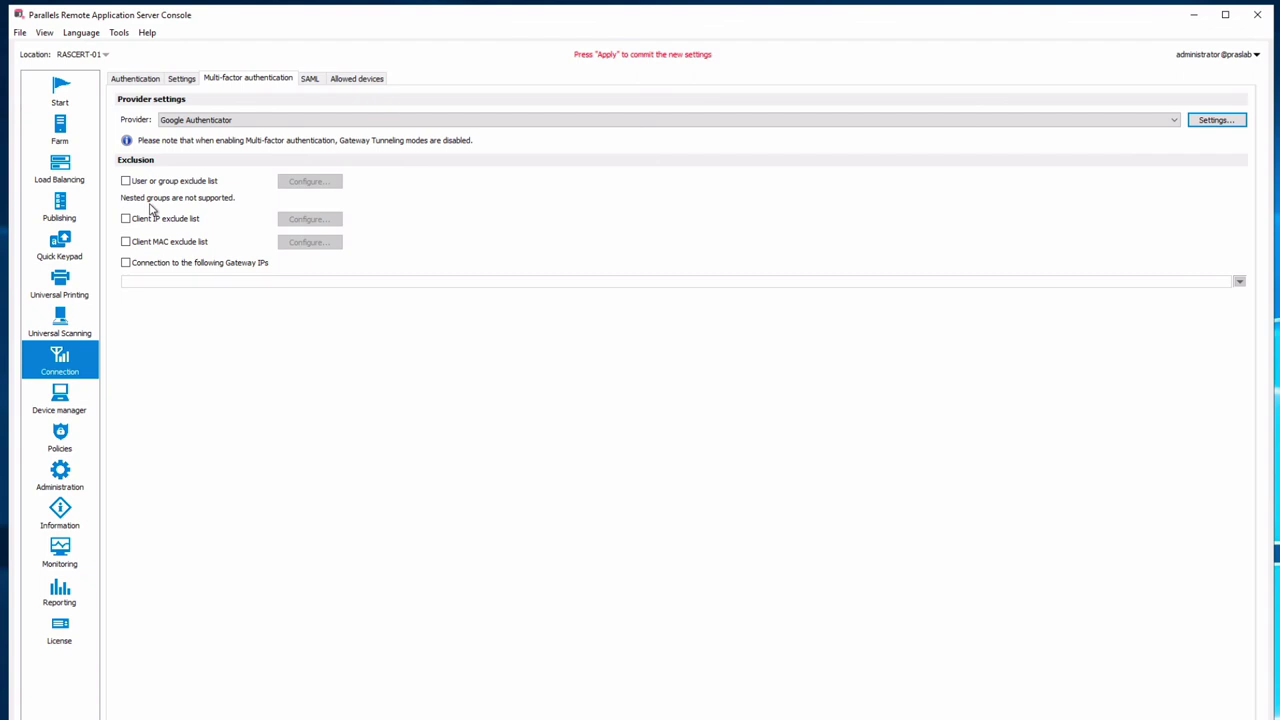
Step: Set the MFA provider back to None and view the empty SAML identity provider list
click(229, 122)
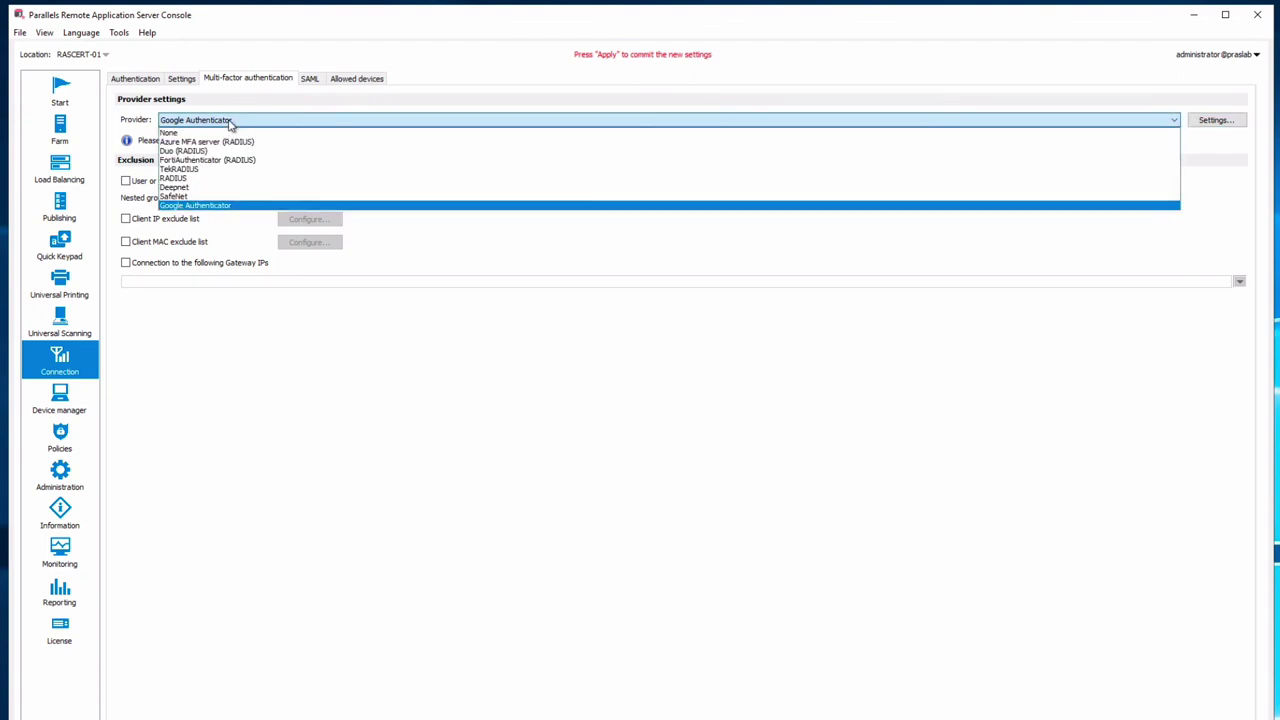
click(193, 134)
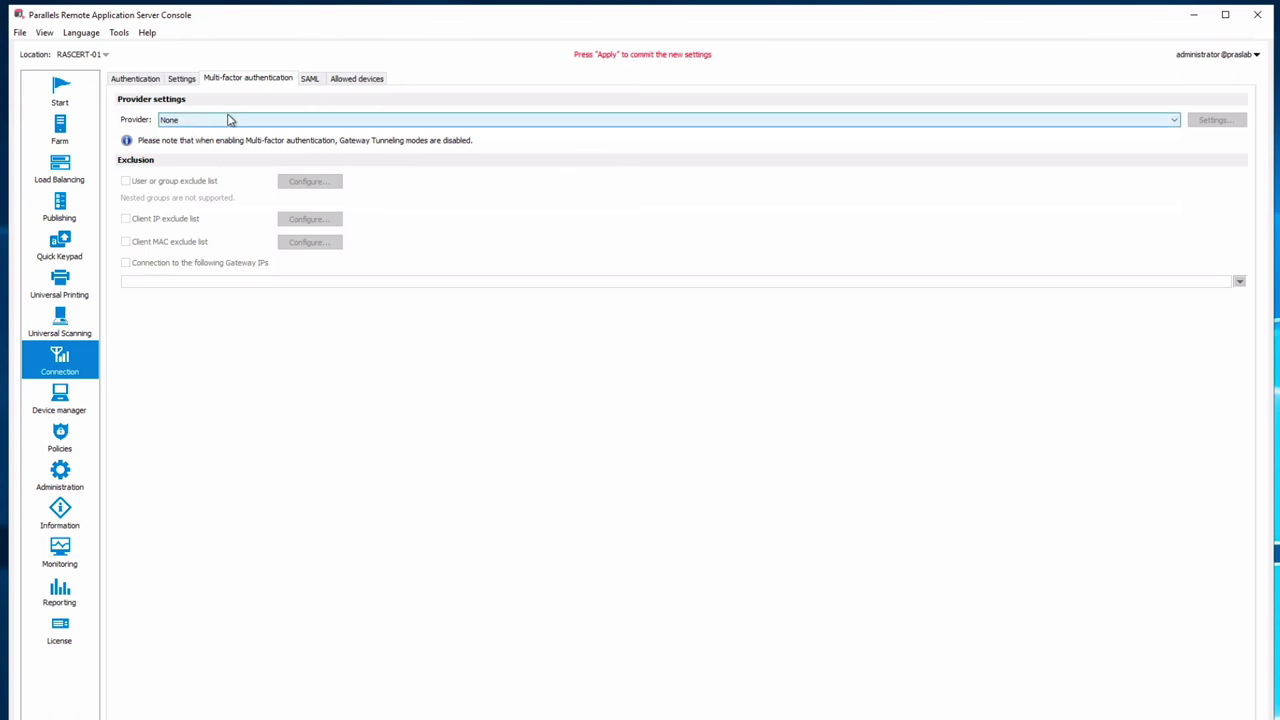
click(311, 79)
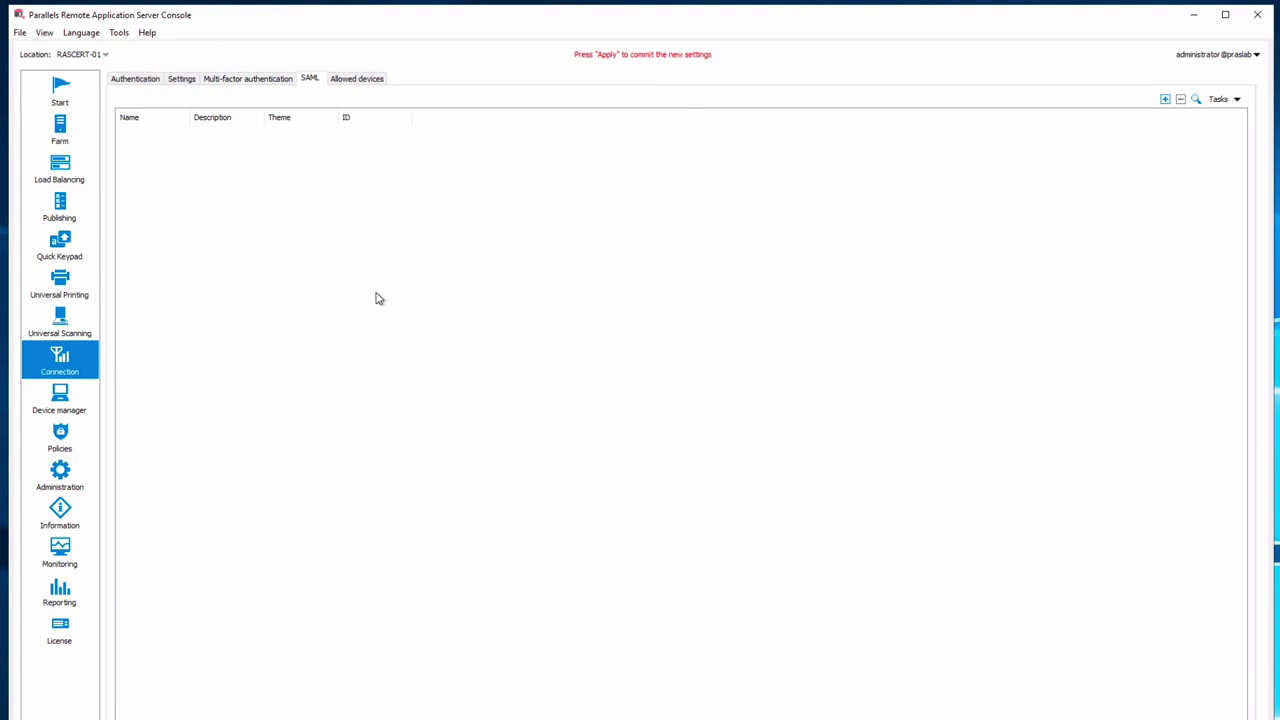
Step: Review the Authentication and session timeout tabs, then show Device manager's Windows device groups
click(143, 82)
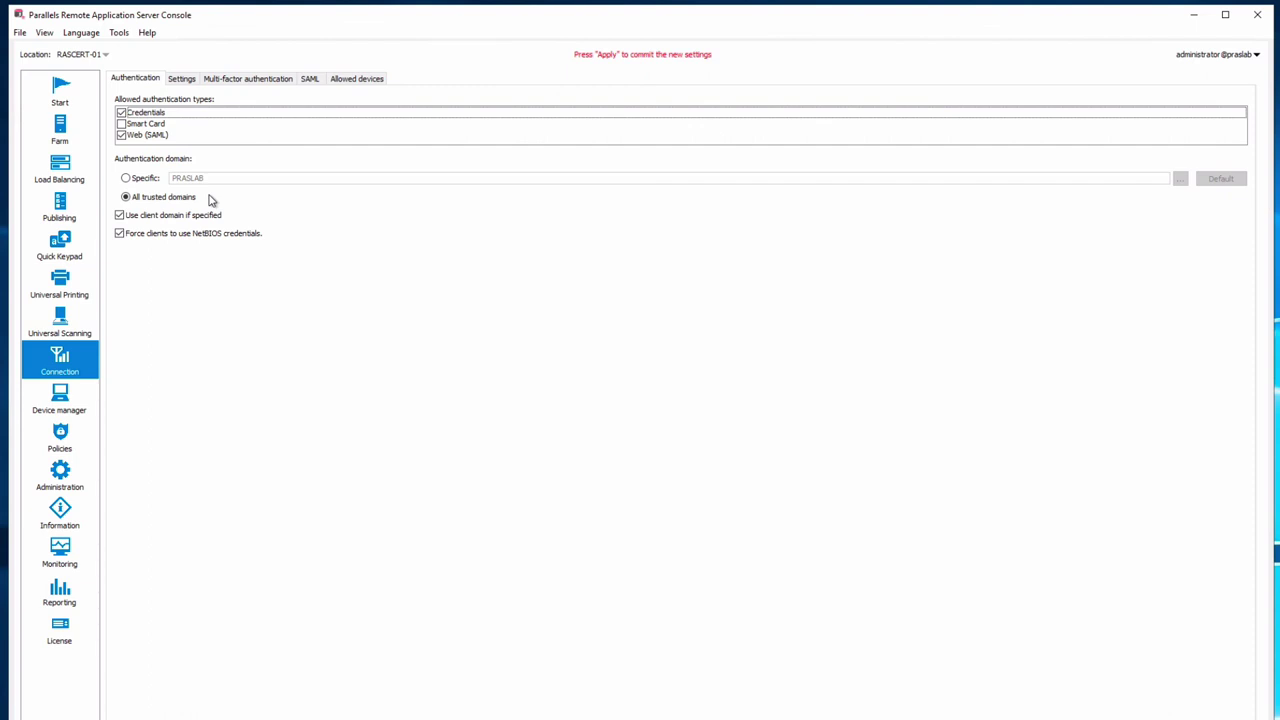
click(176, 83)
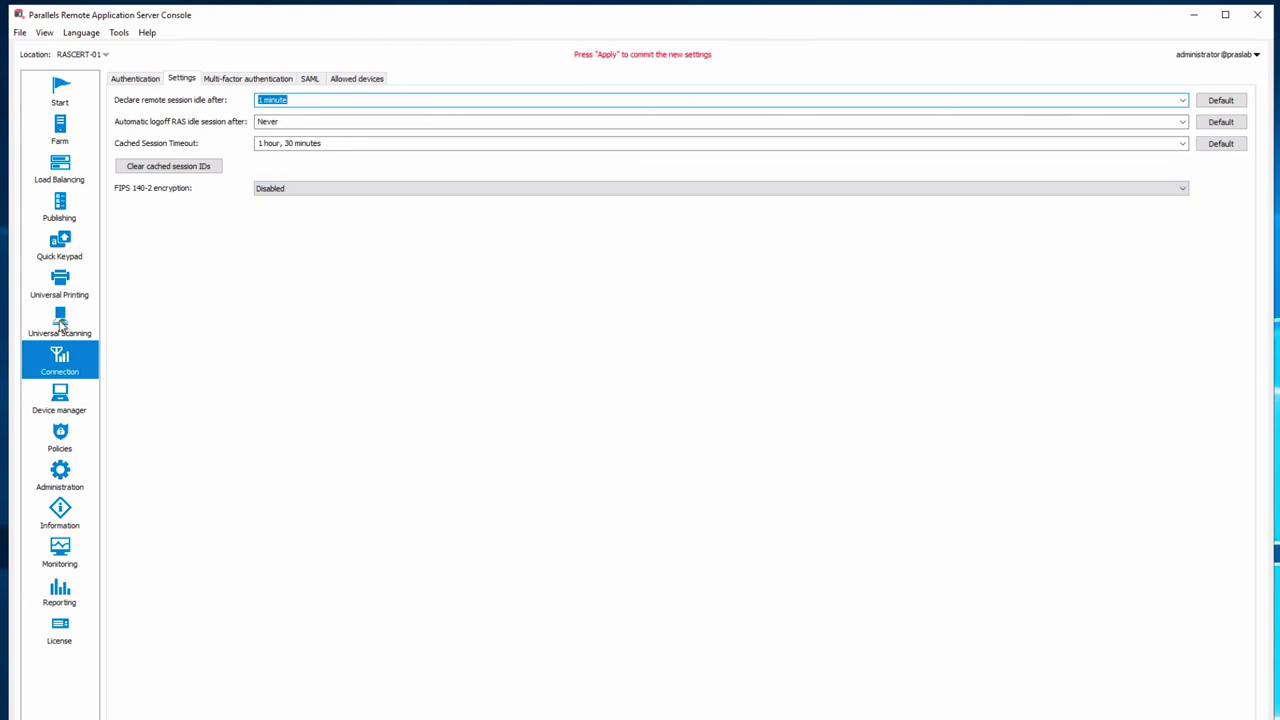
click(60, 400)
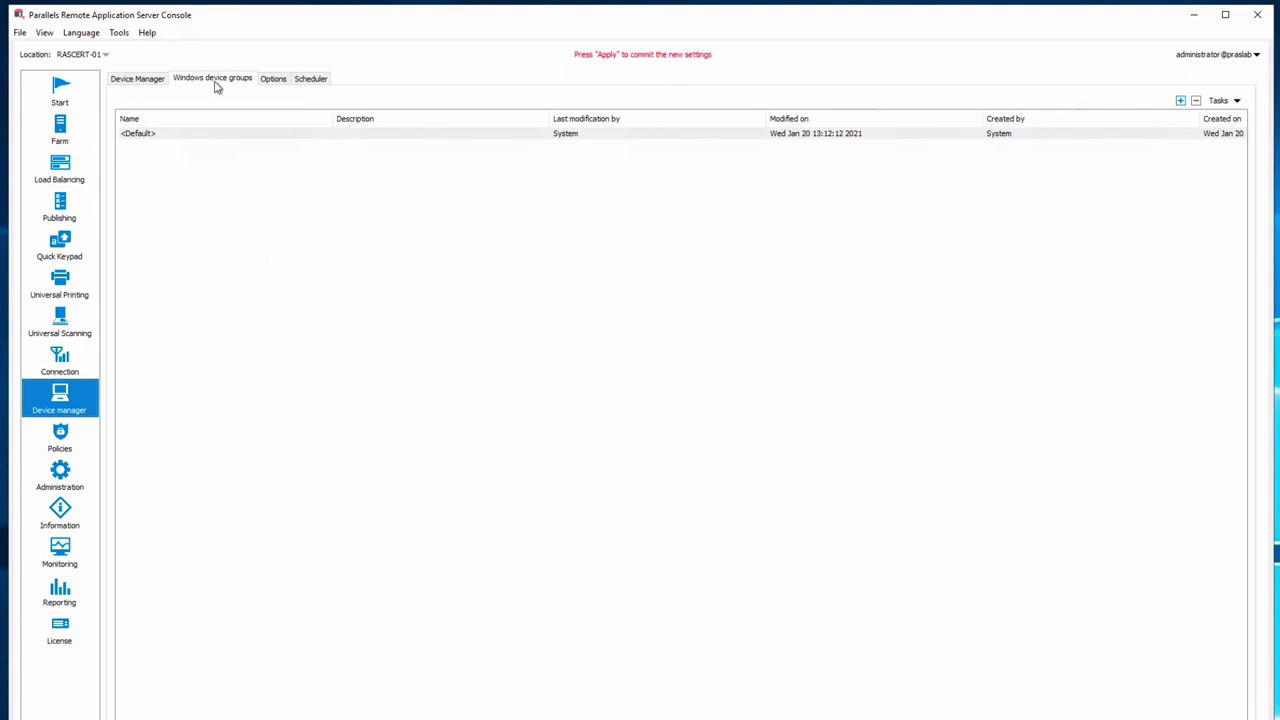
click(278, 82)
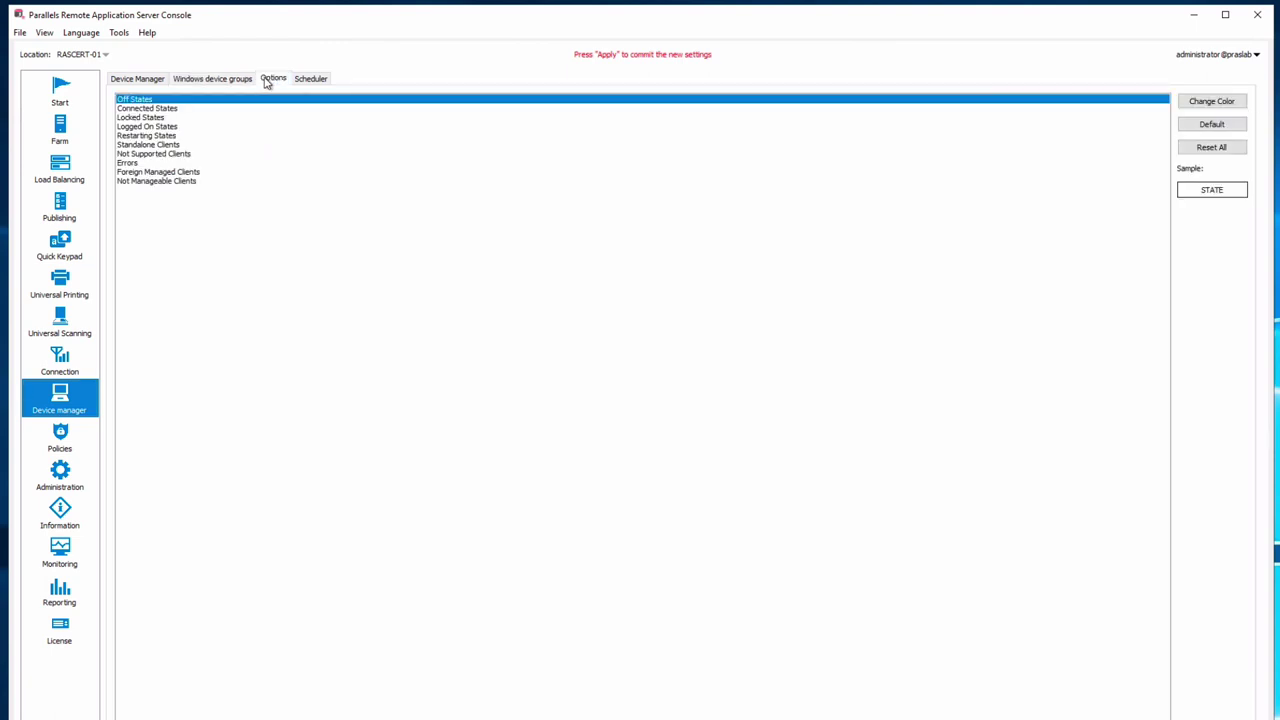
click(211, 80)
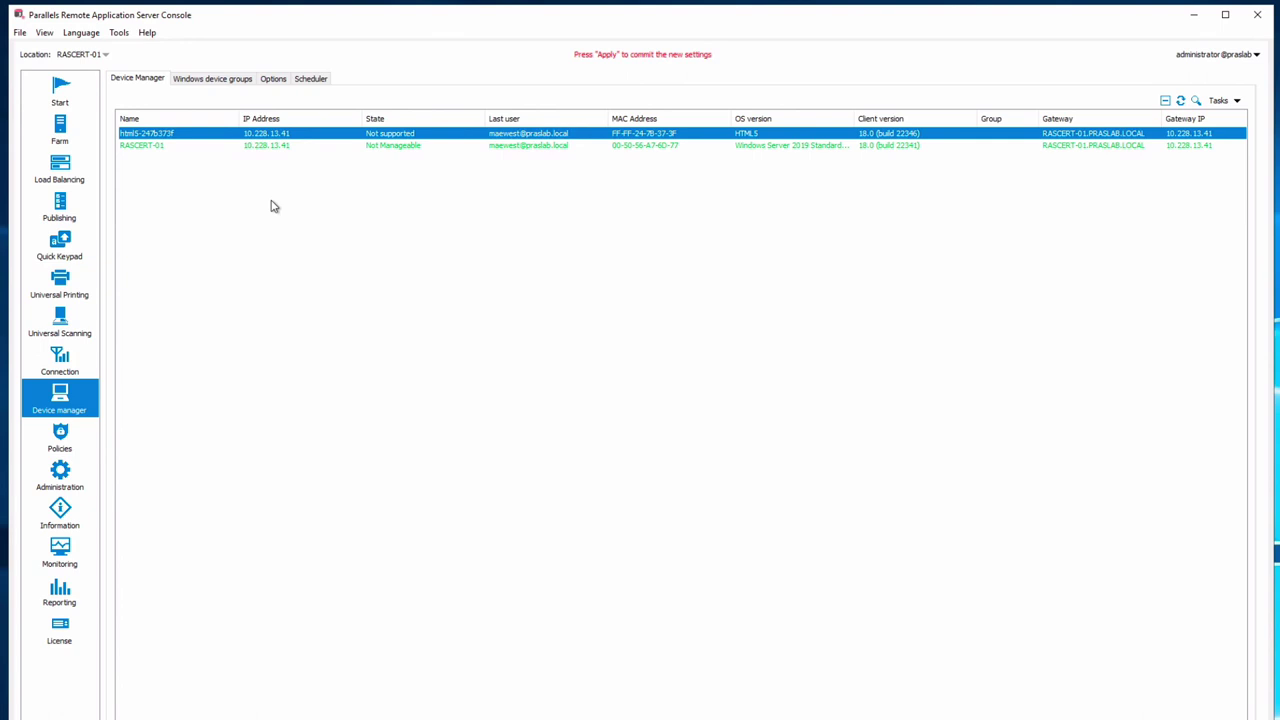
click(336, 196)
click(220, 84)
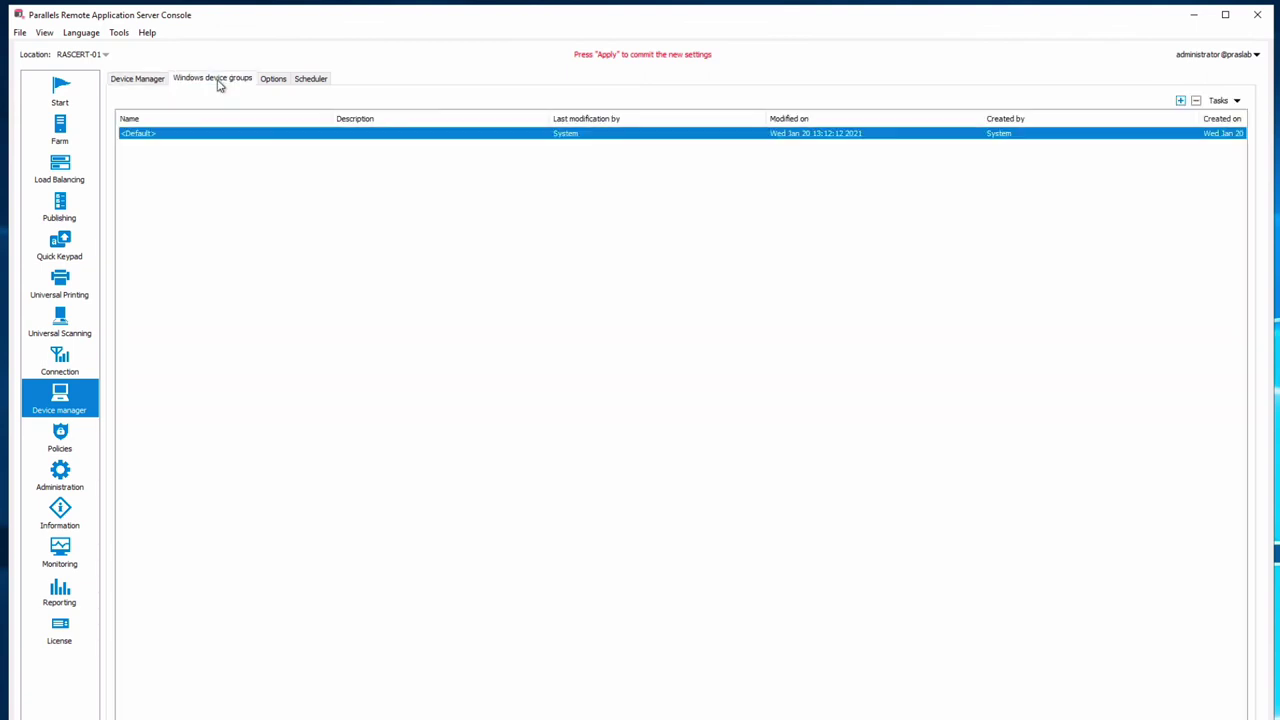
double_click(310, 136)
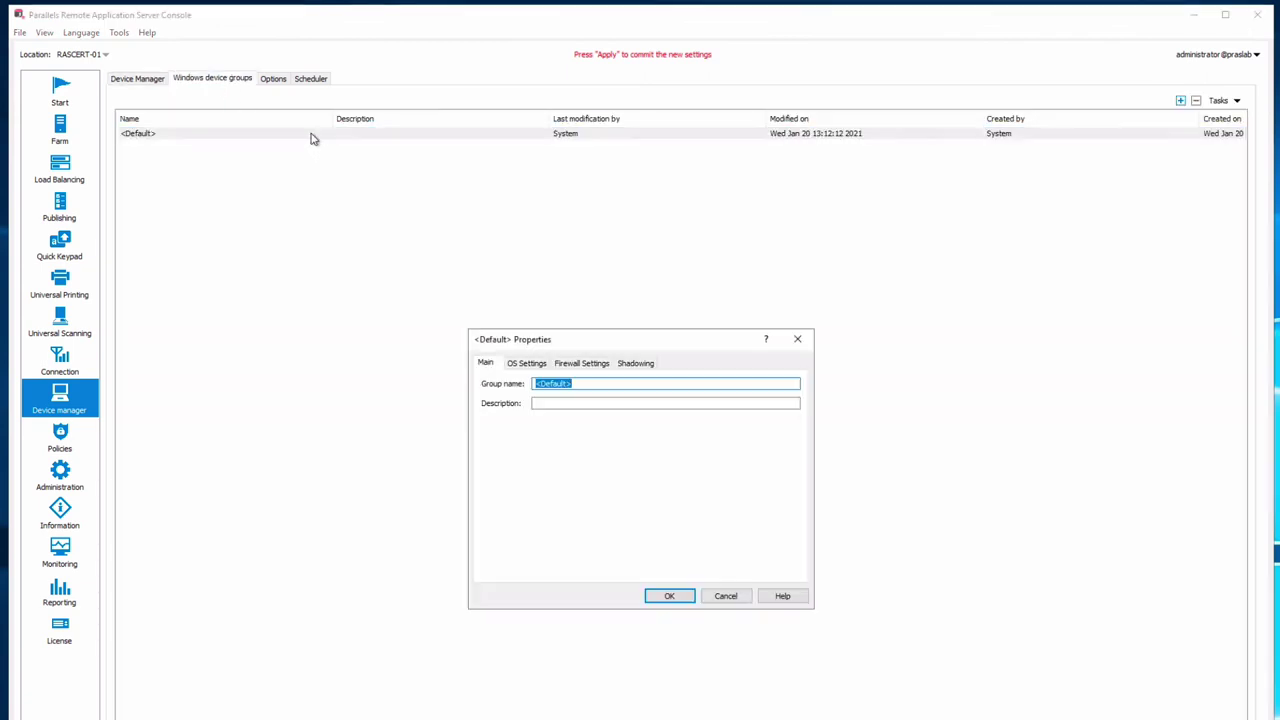
click(533, 364)
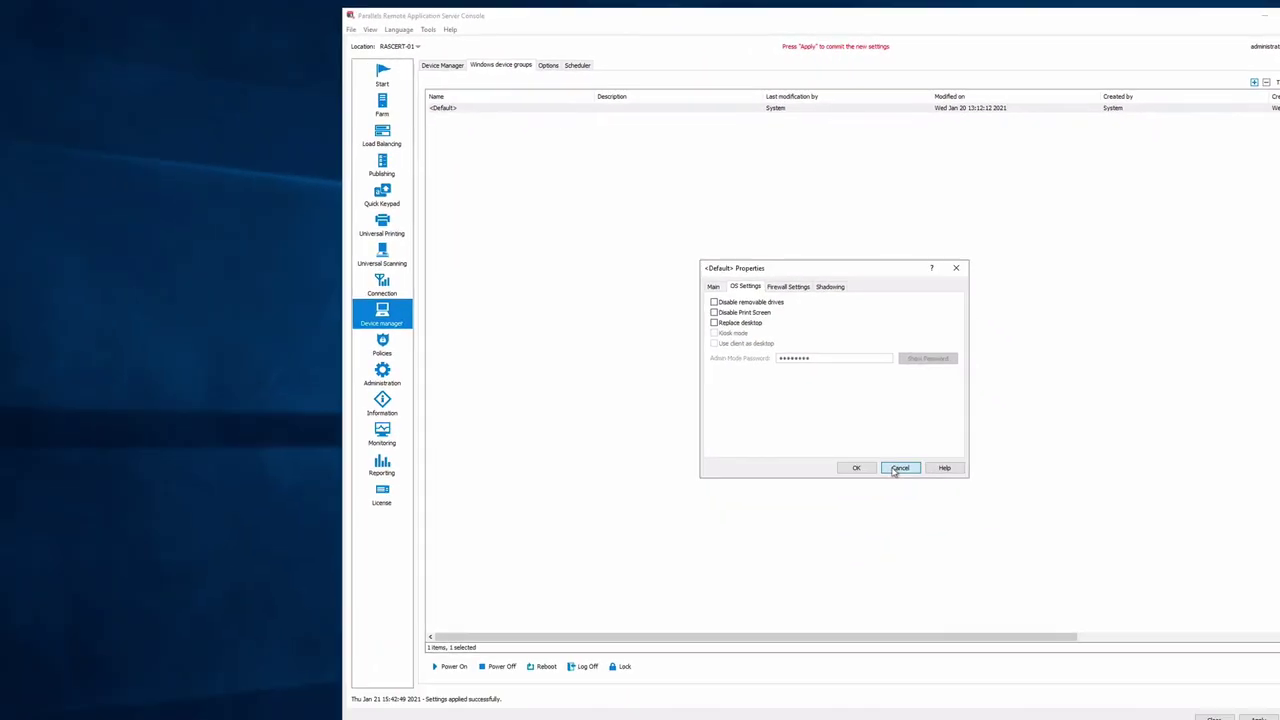
click(722, 597)
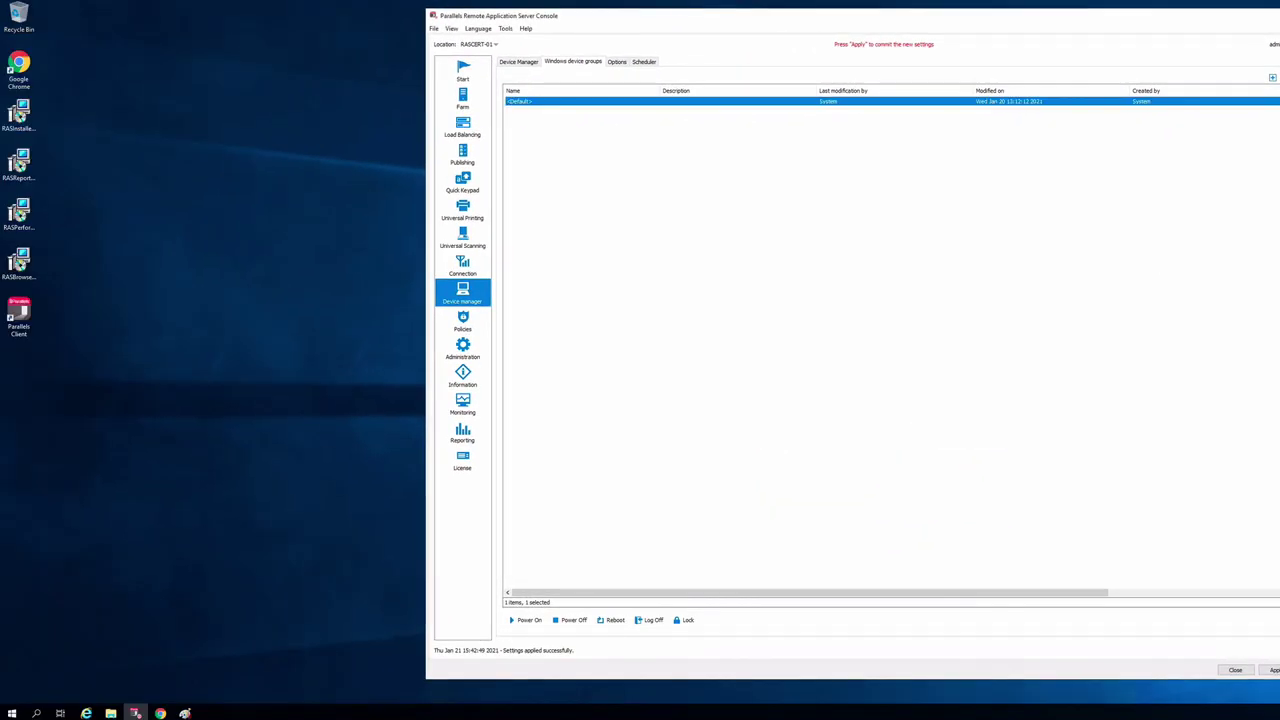
Step: Launch Parallels Client, view rascert-01's Calculator, Wordpad and Google Chrome apps, then minimize it
double_click(16, 316)
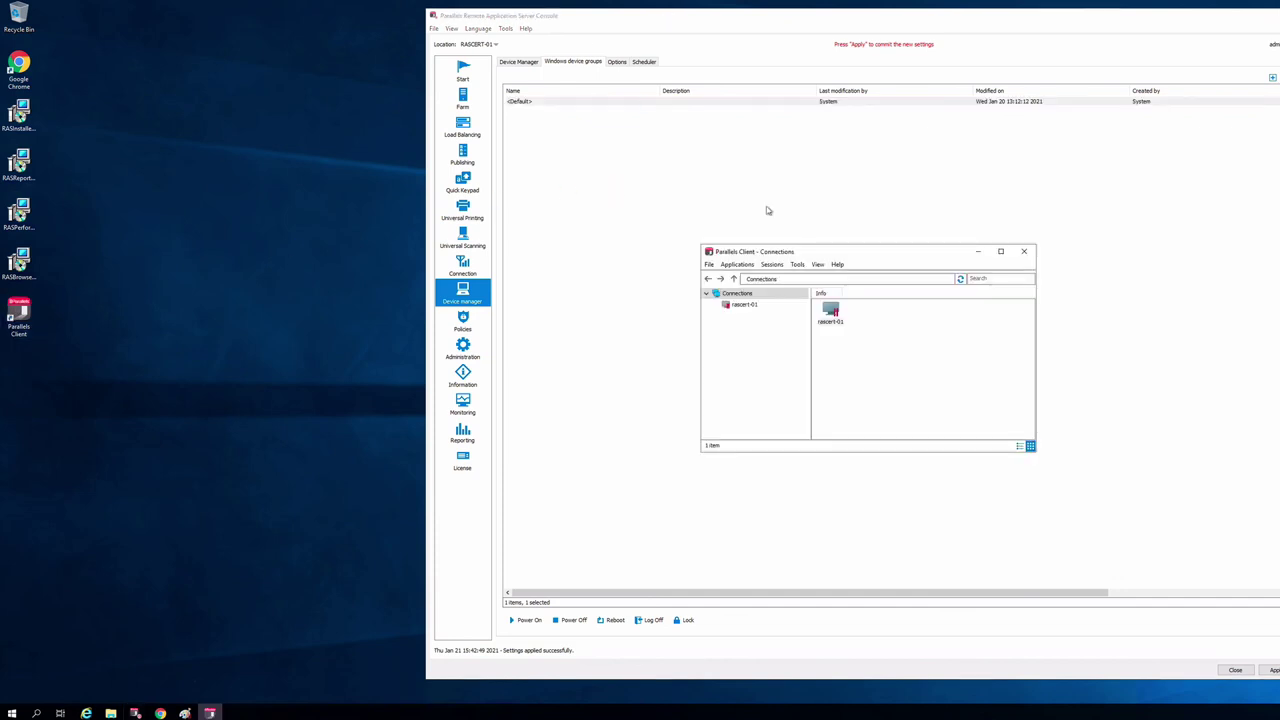
click(1002, 252)
click(42, 54)
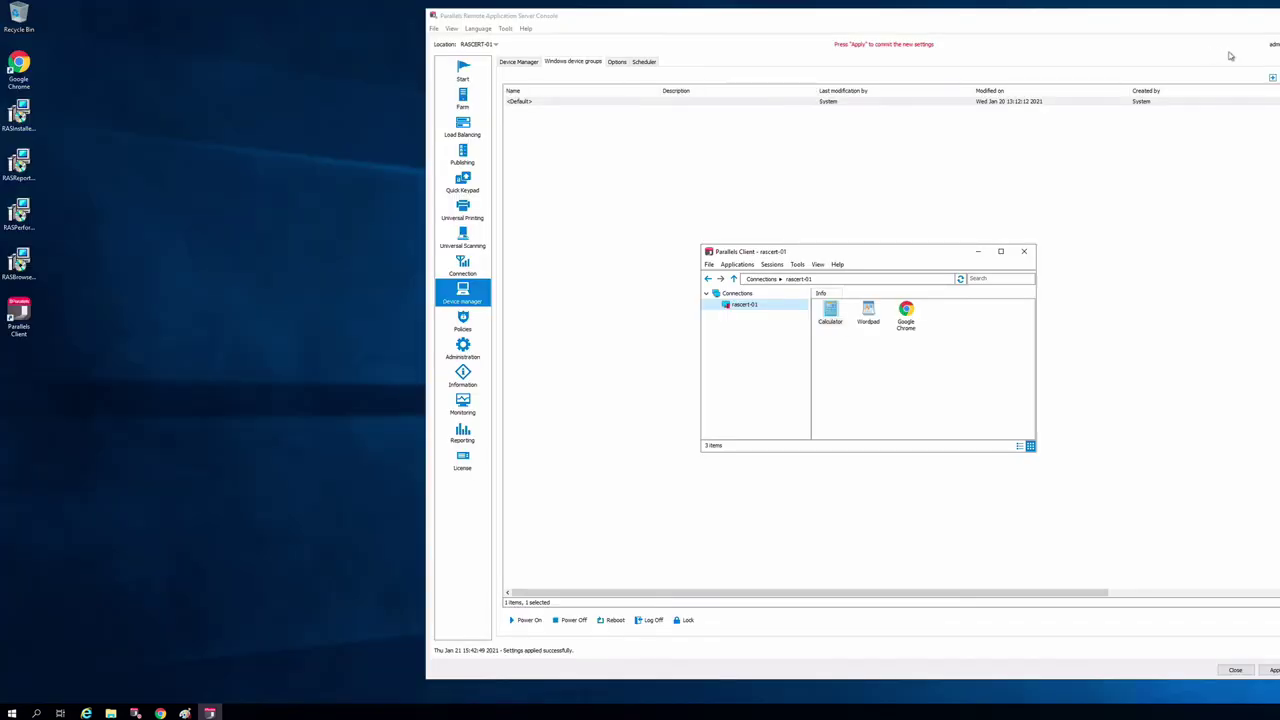
click(896, 309)
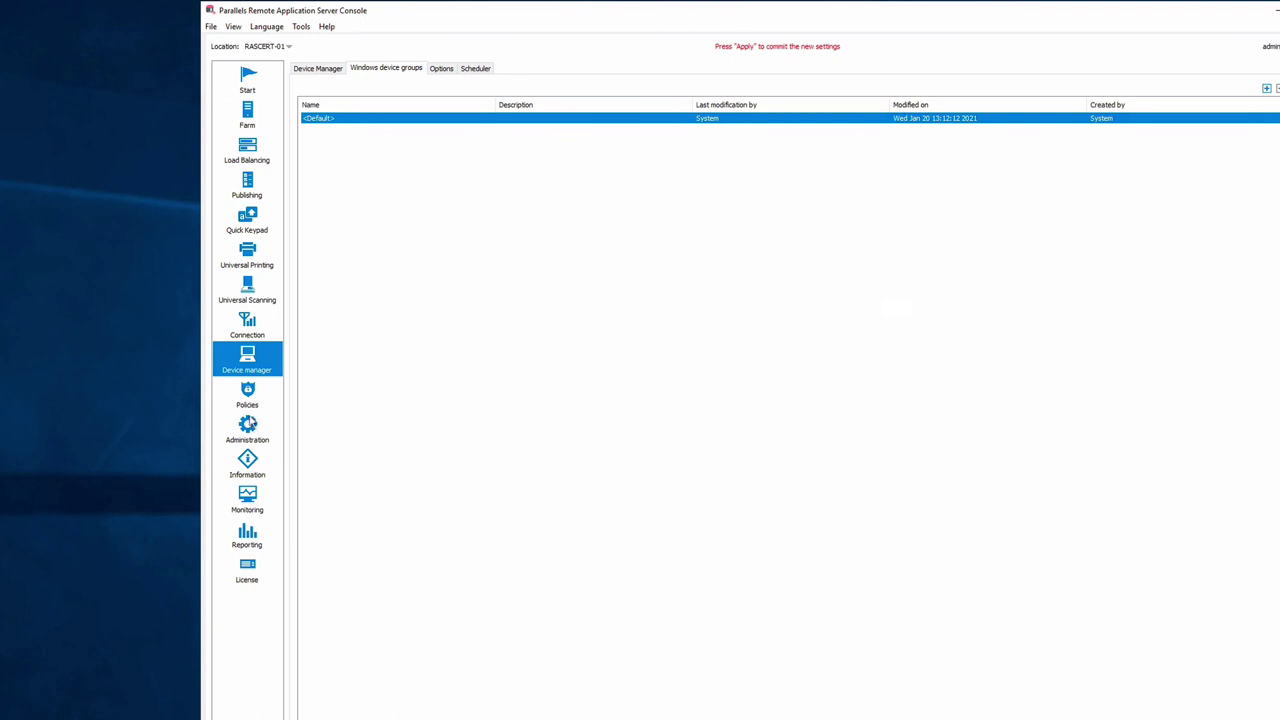
Step: Add a new policy on the Policies page and apply it to the PRASLAB Domain Users group
click(249, 396)
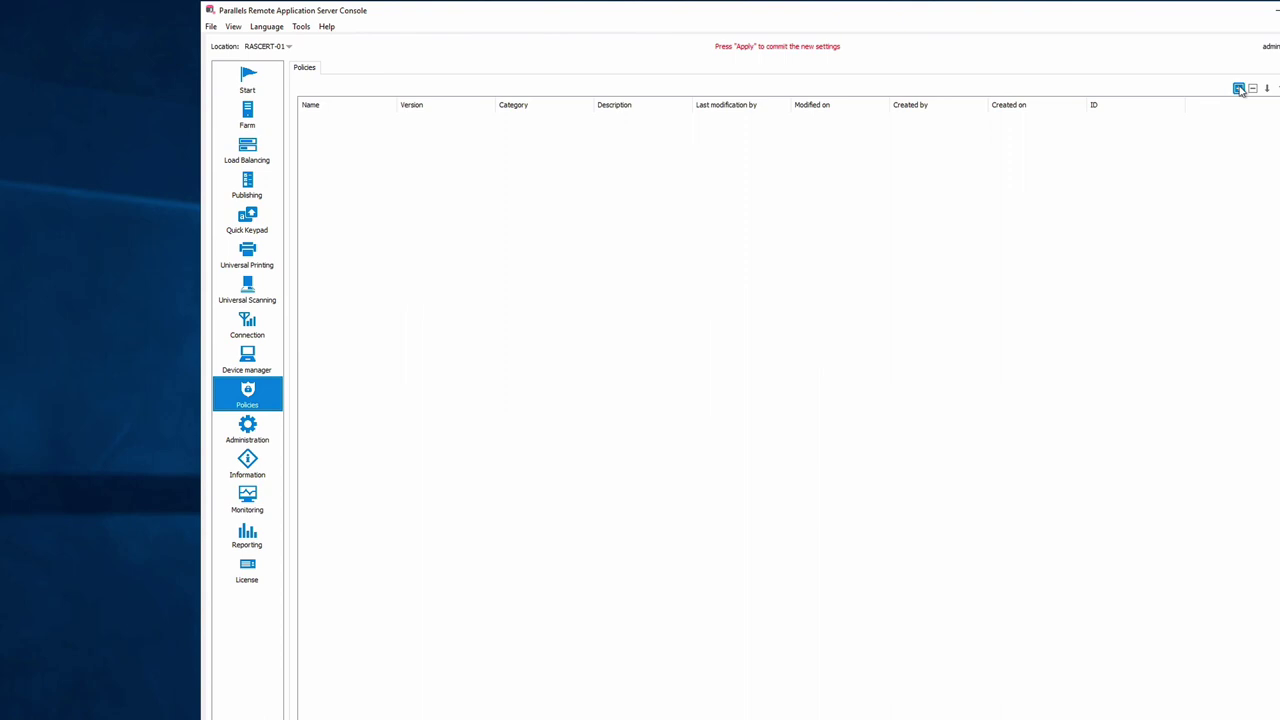
click(1240, 90)
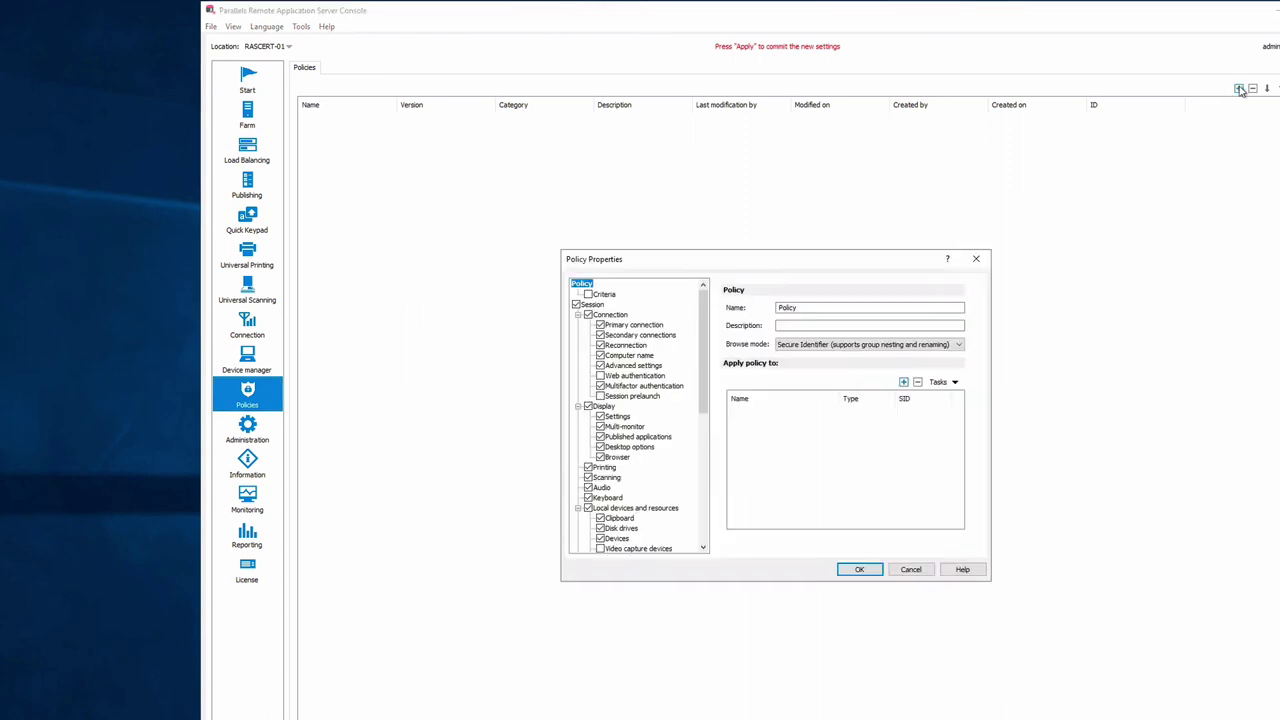
click(904, 383)
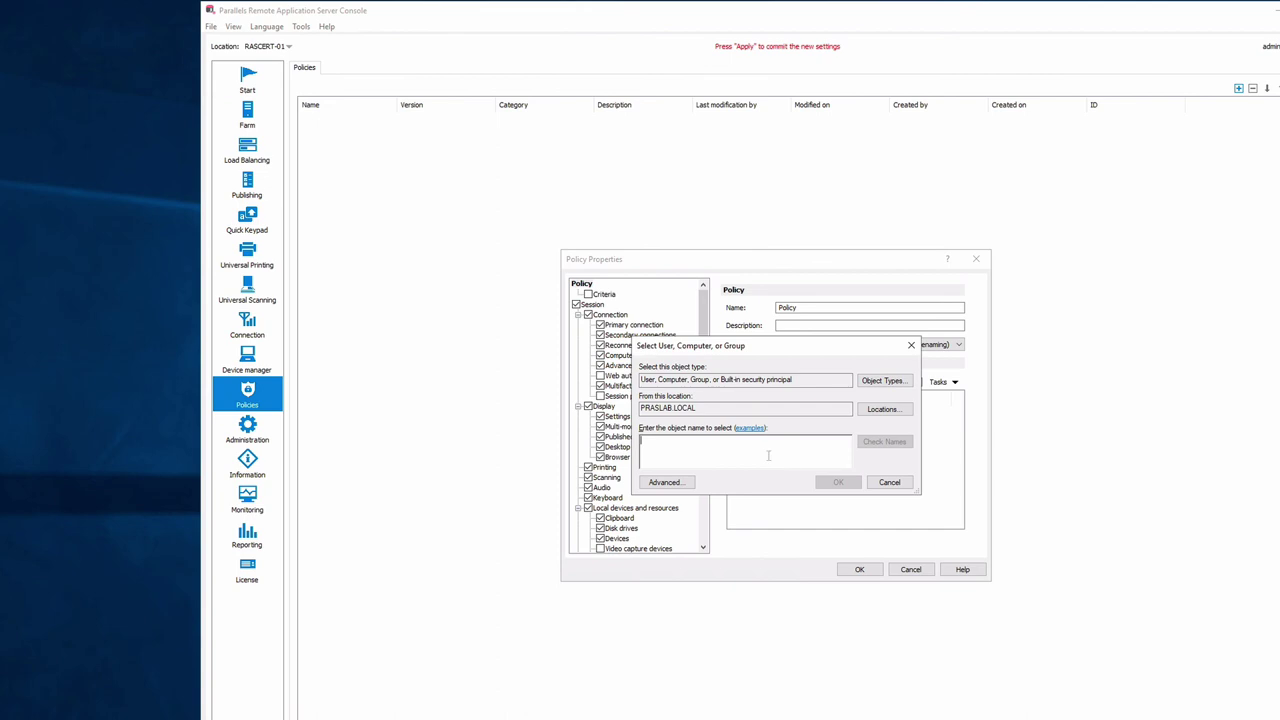
text(domain )
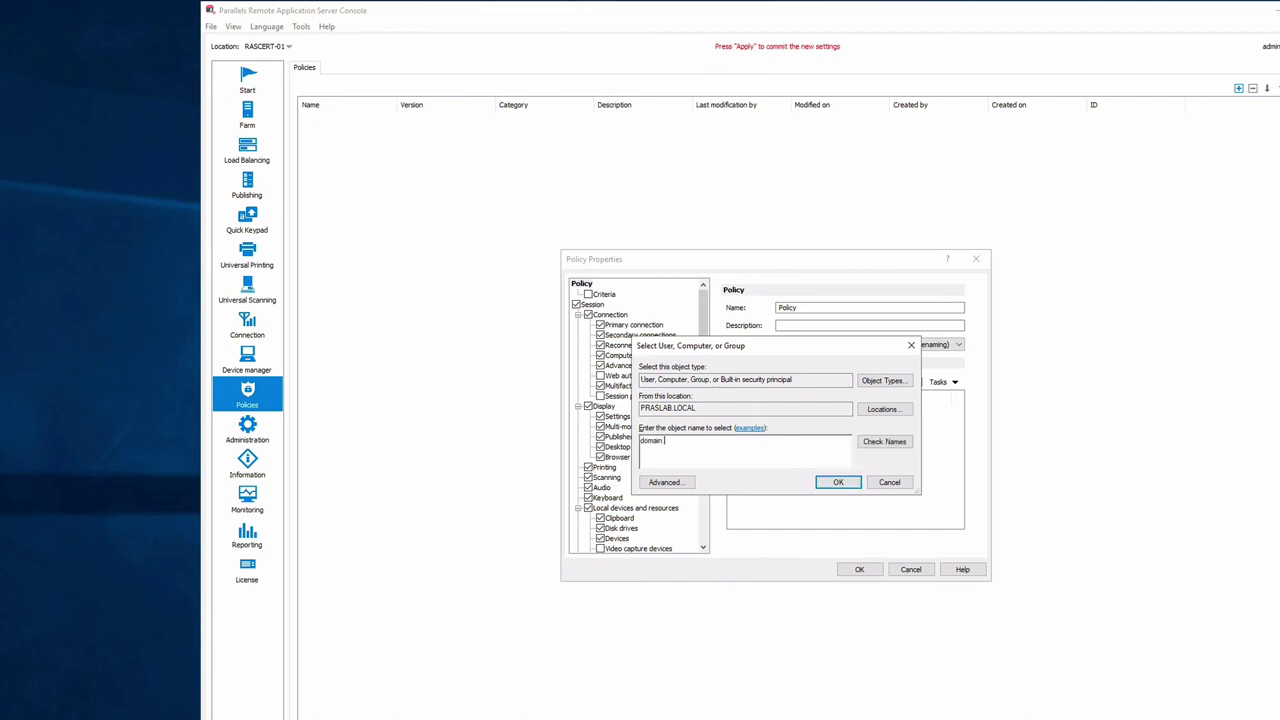
text(users)
click(870, 447)
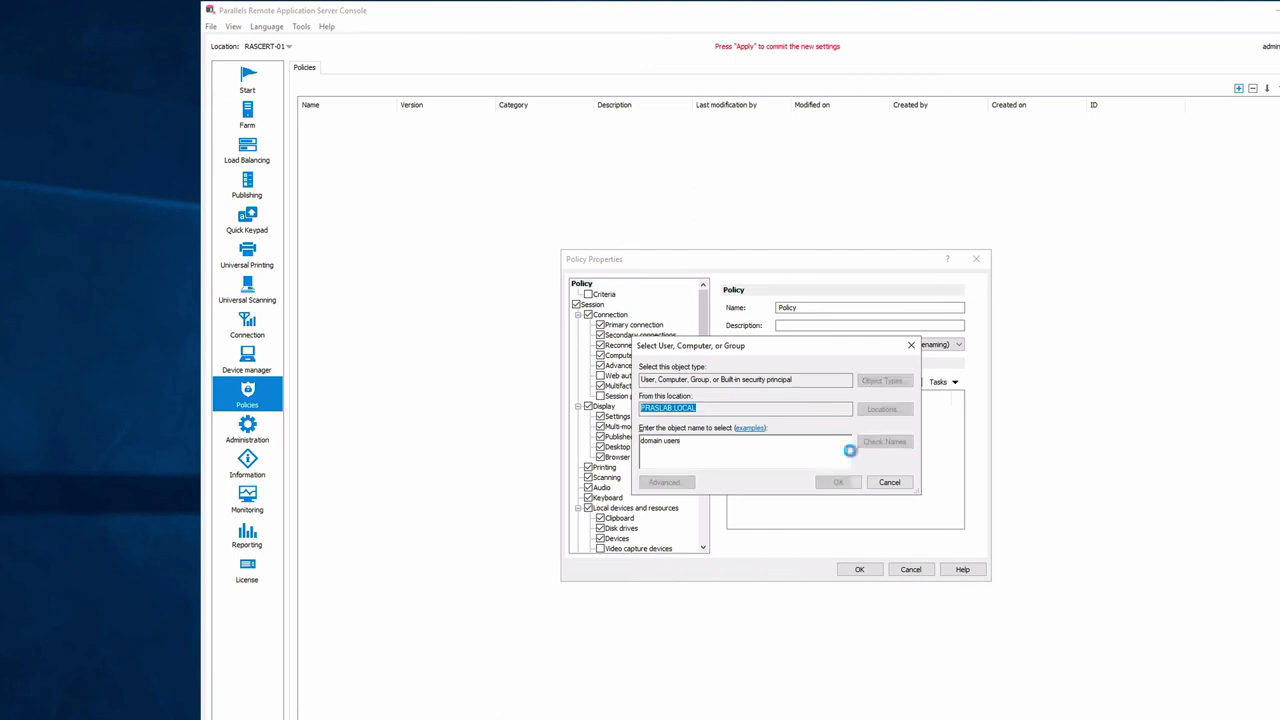
click(840, 483)
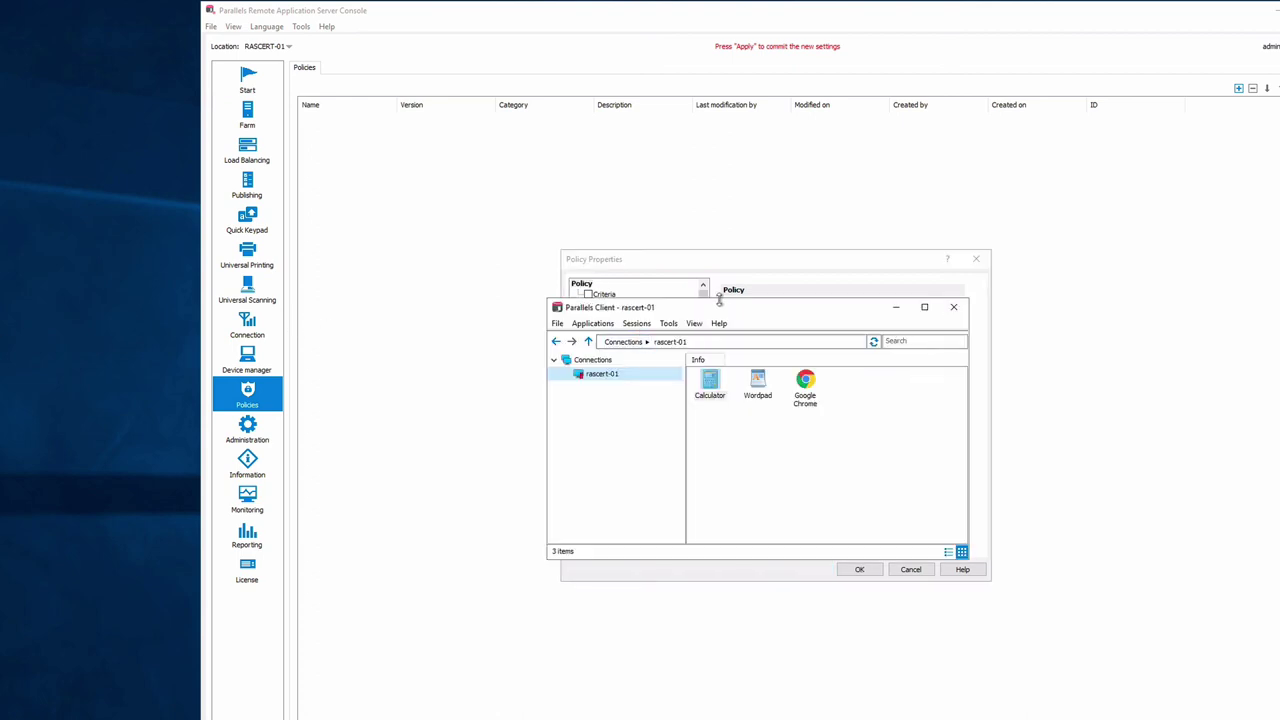
Step: Review rascert-01's connection properties Display tab, cancel, and minimize Parallels Client
drag(725, 312, 186, 250)
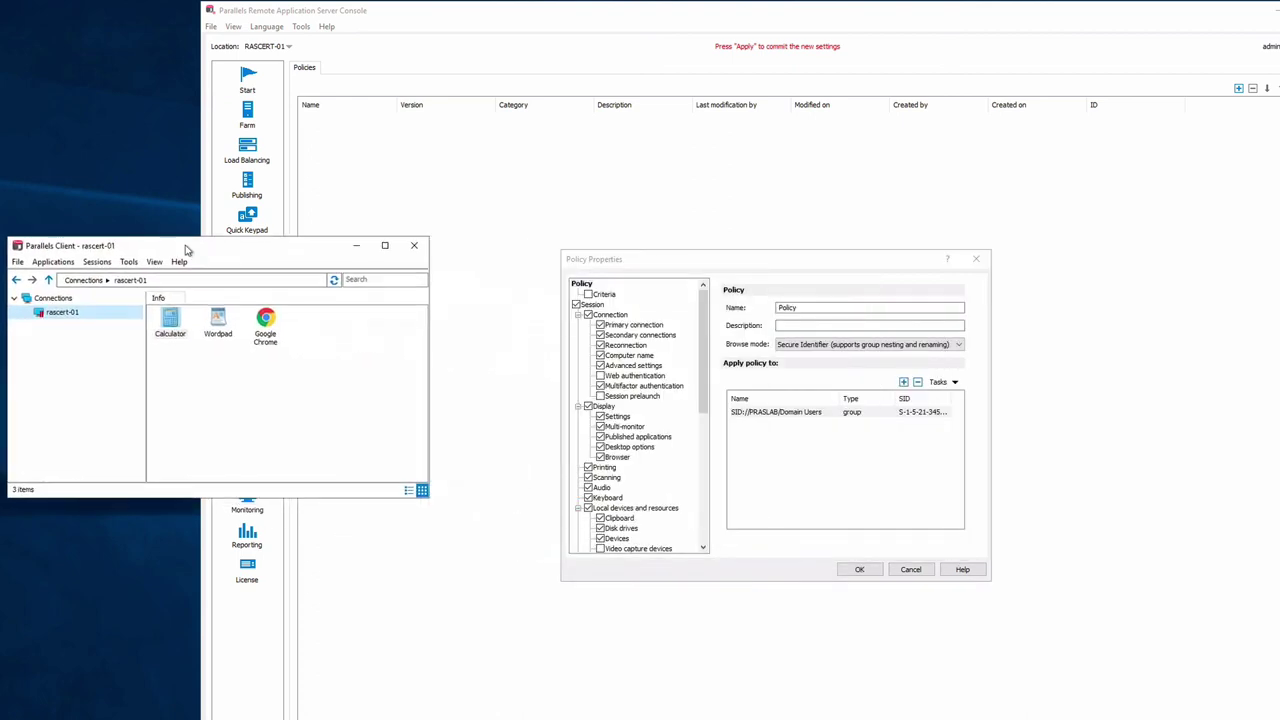
right_click(80, 314)
click(103, 347)
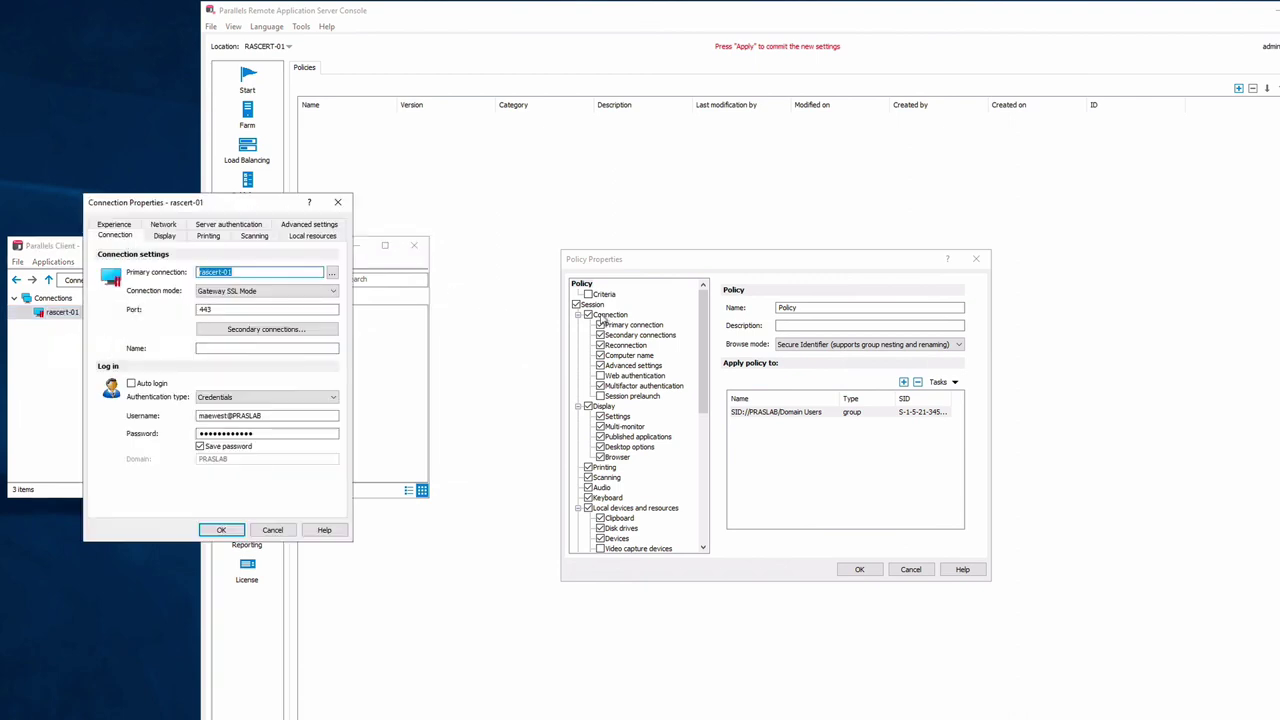
click(165, 237)
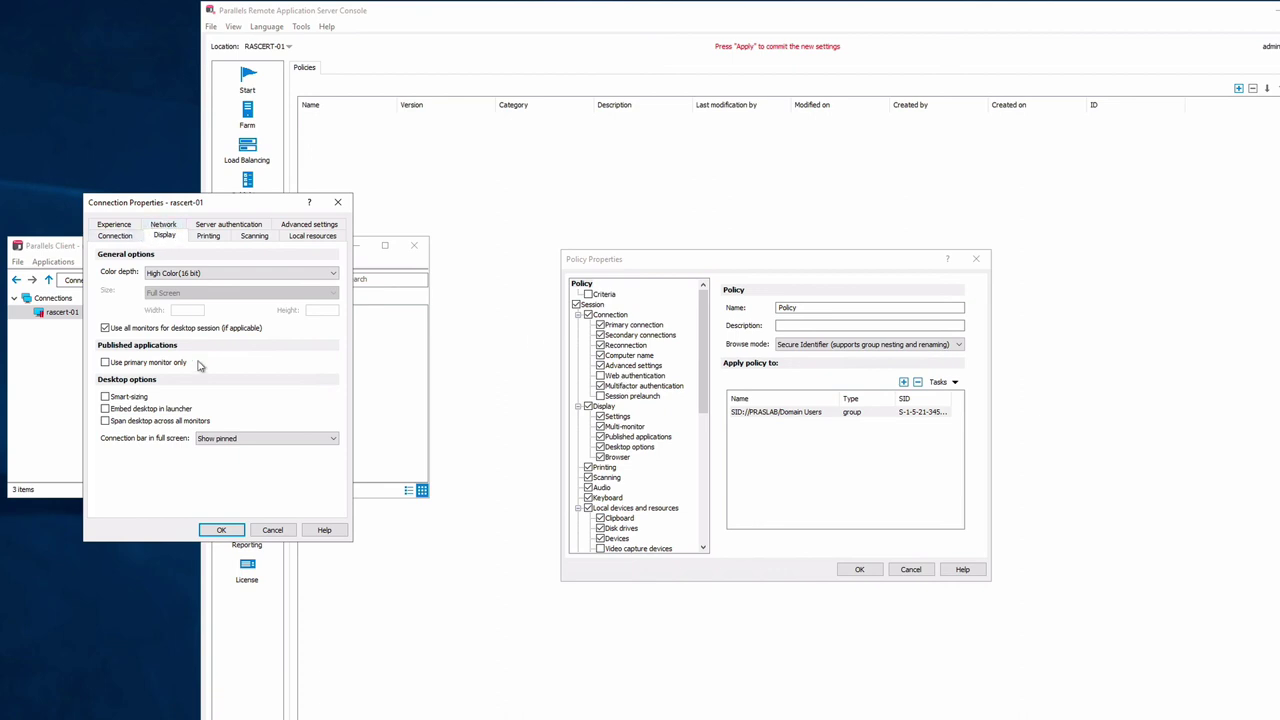
click(272, 530)
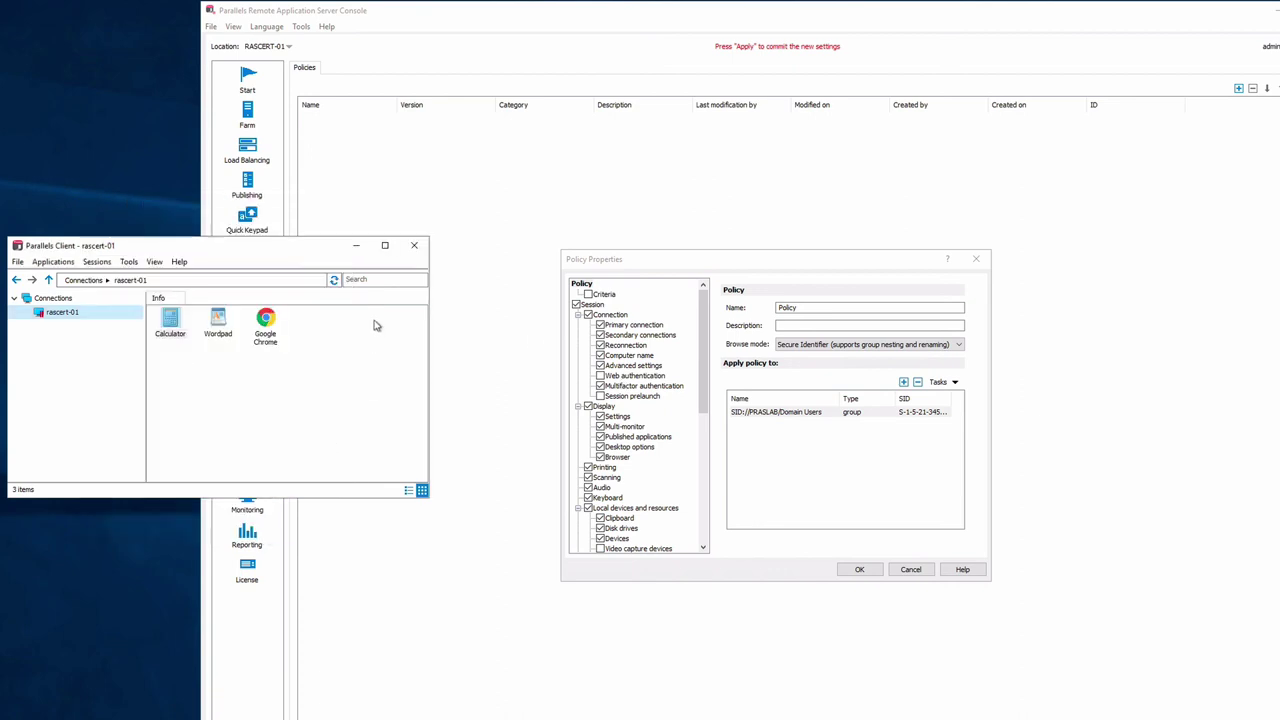
click(356, 245)
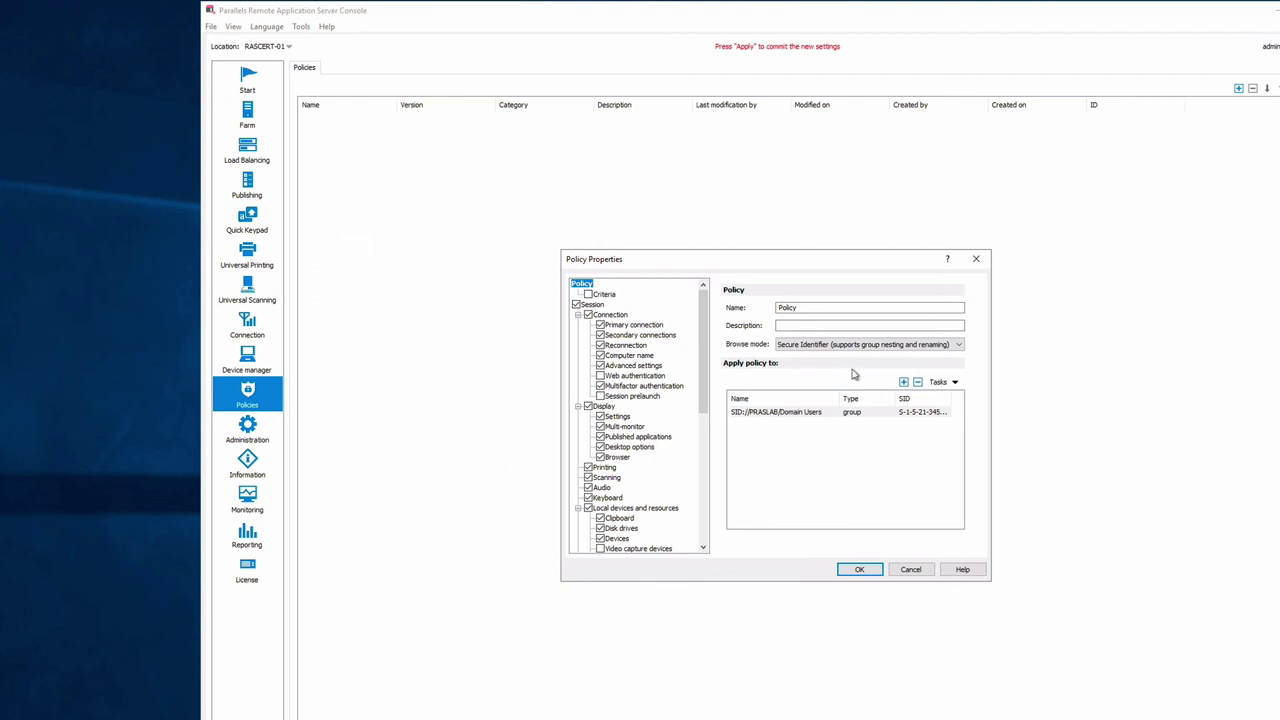
Step: Toggle disk drive and clipboard redirection off, then turn clipboard redirection back on
drag(705, 345, 695, 408)
click(620, 385)
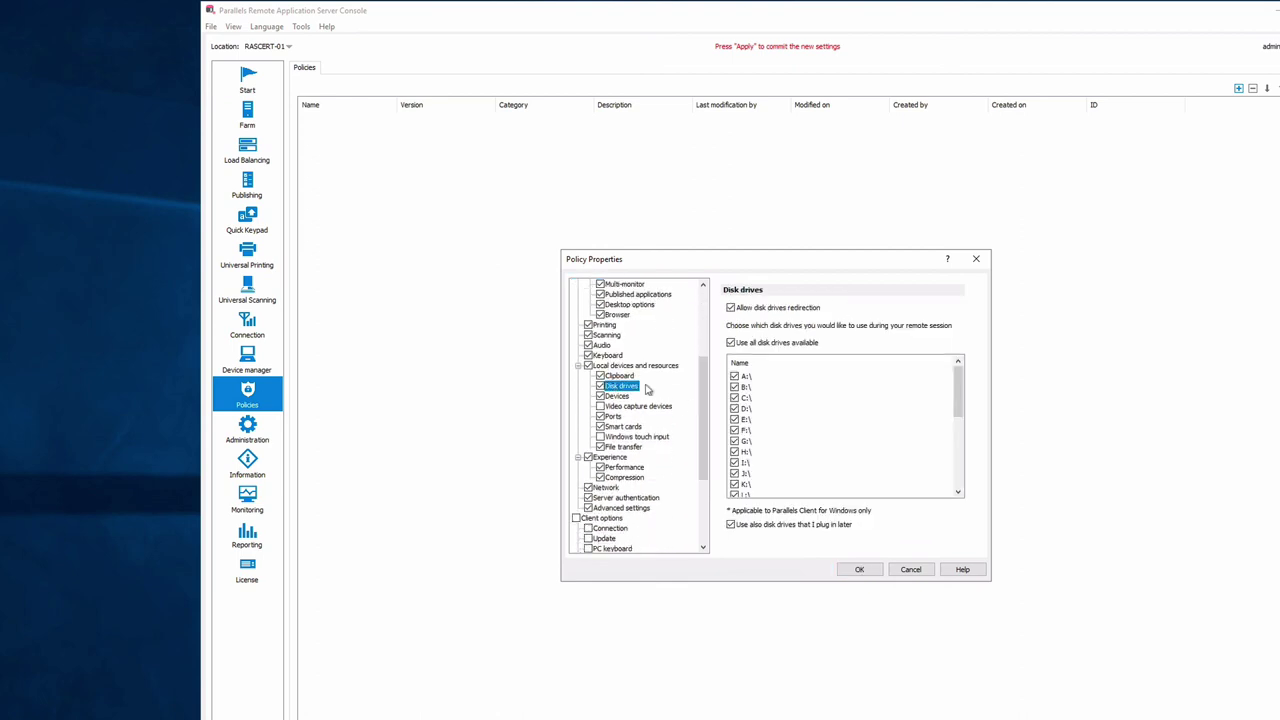
click(730, 307)
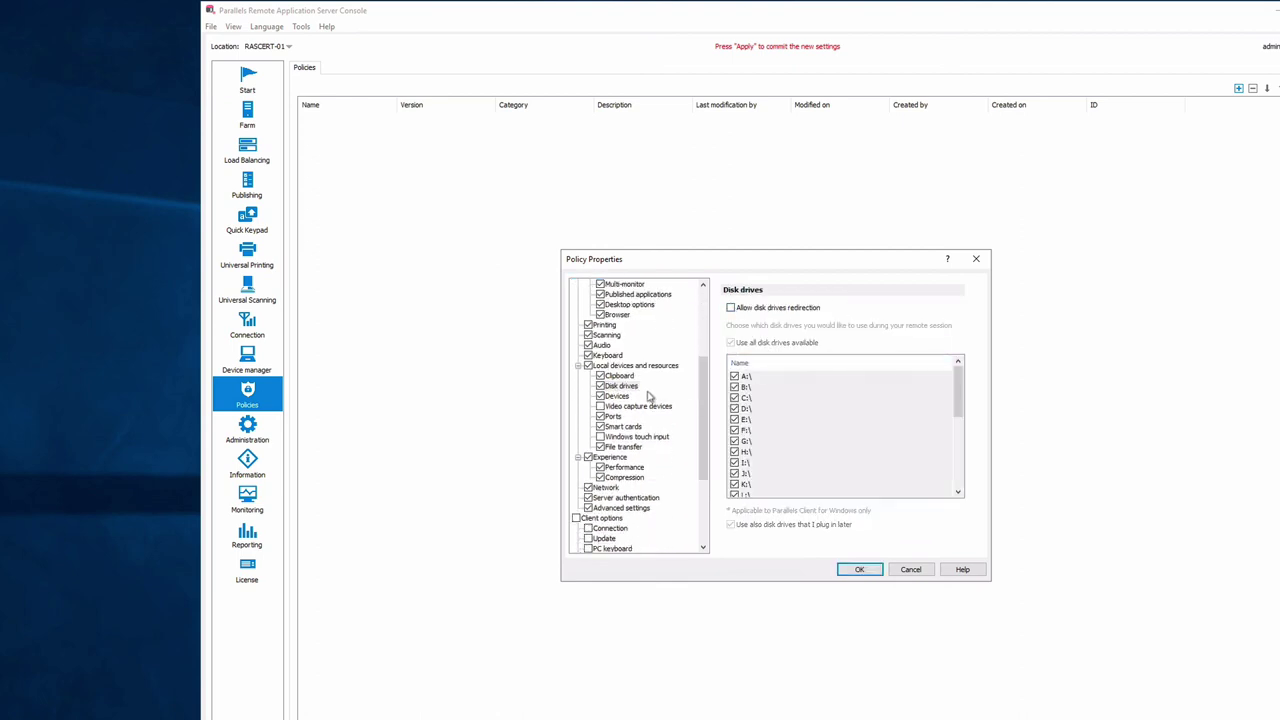
click(618, 397)
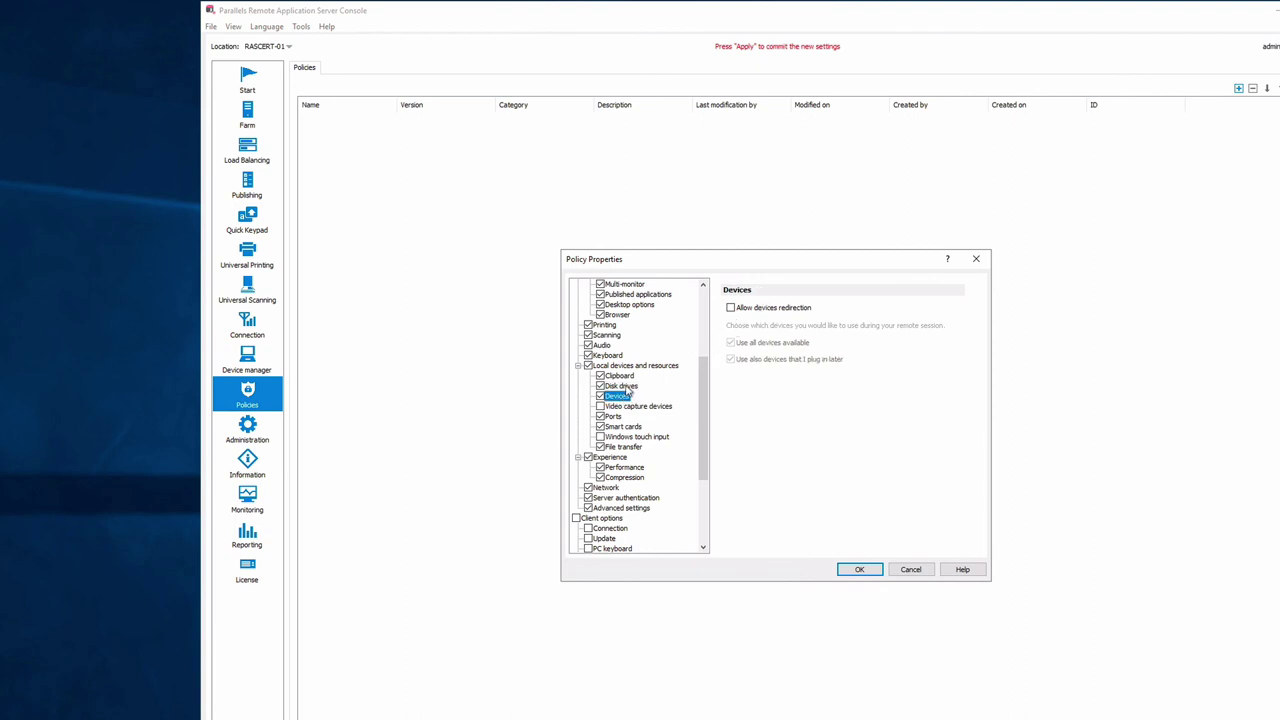
click(622, 377)
click(730, 307)
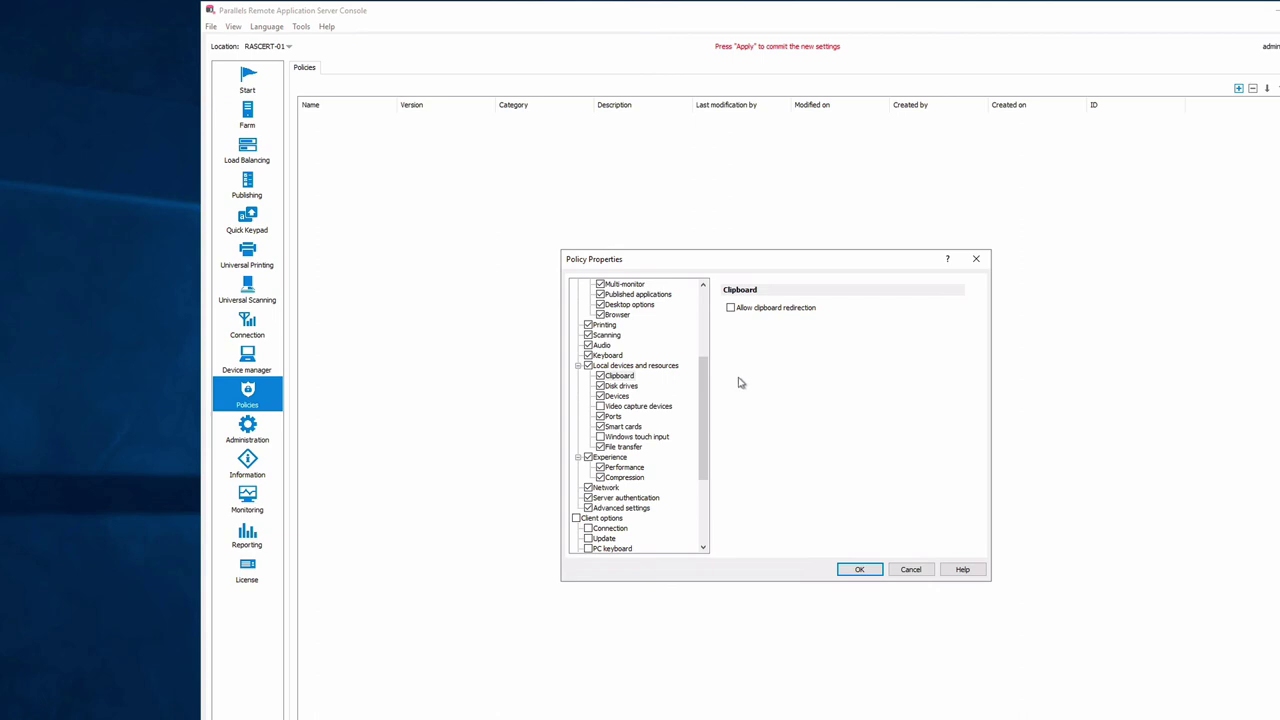
click(731, 308)
Step: Re-enable disk drive redirection, allow devices redirection, and recheck the Clipboard and Disk drives pages
click(628, 387)
click(731, 308)
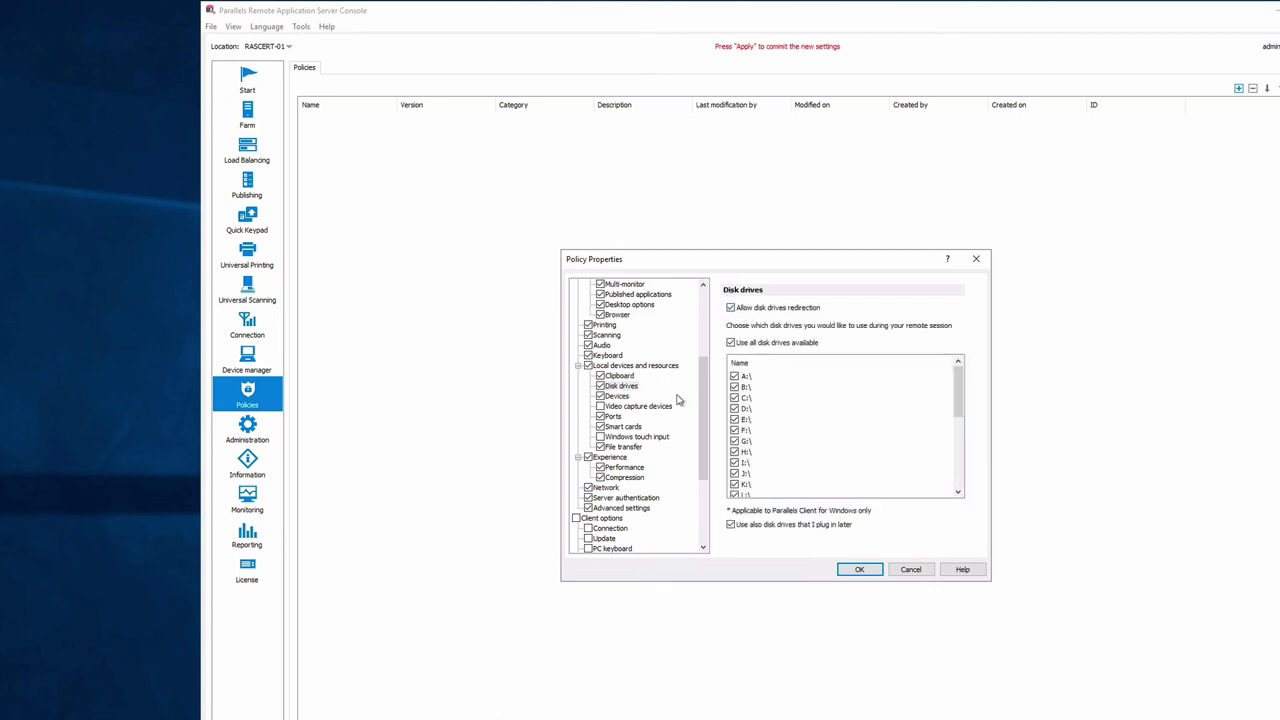
click(617, 396)
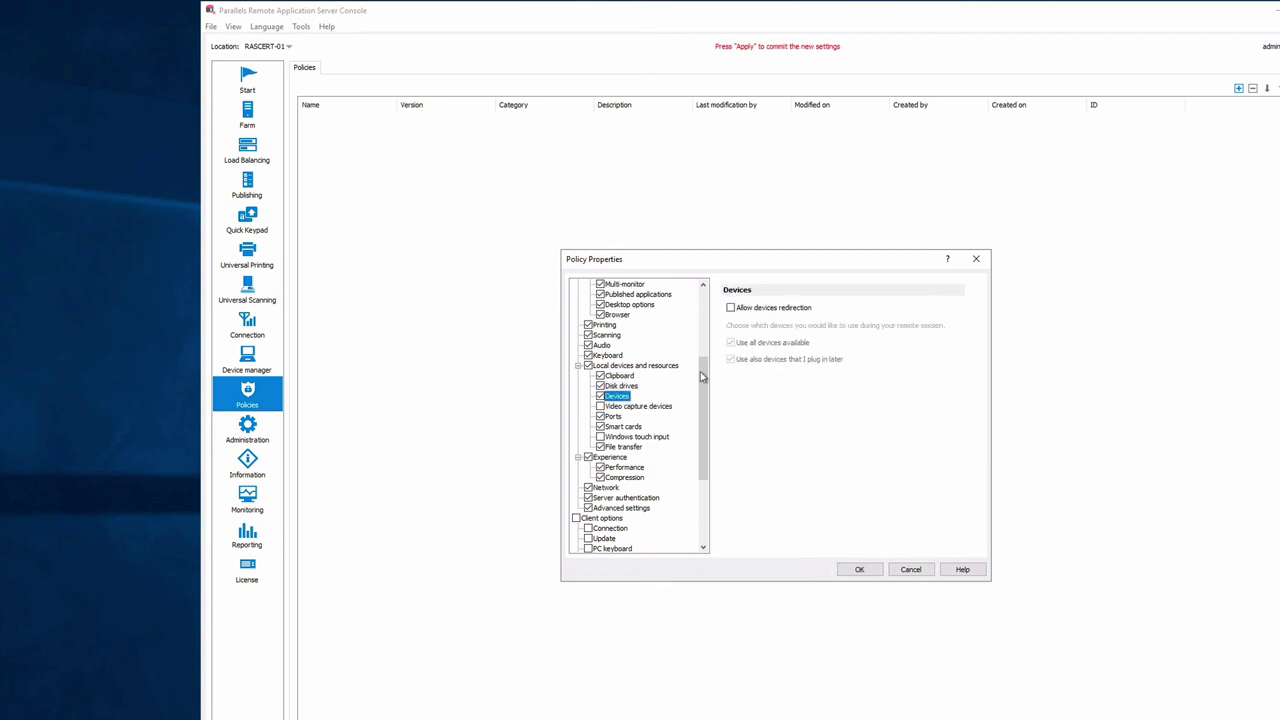
click(731, 308)
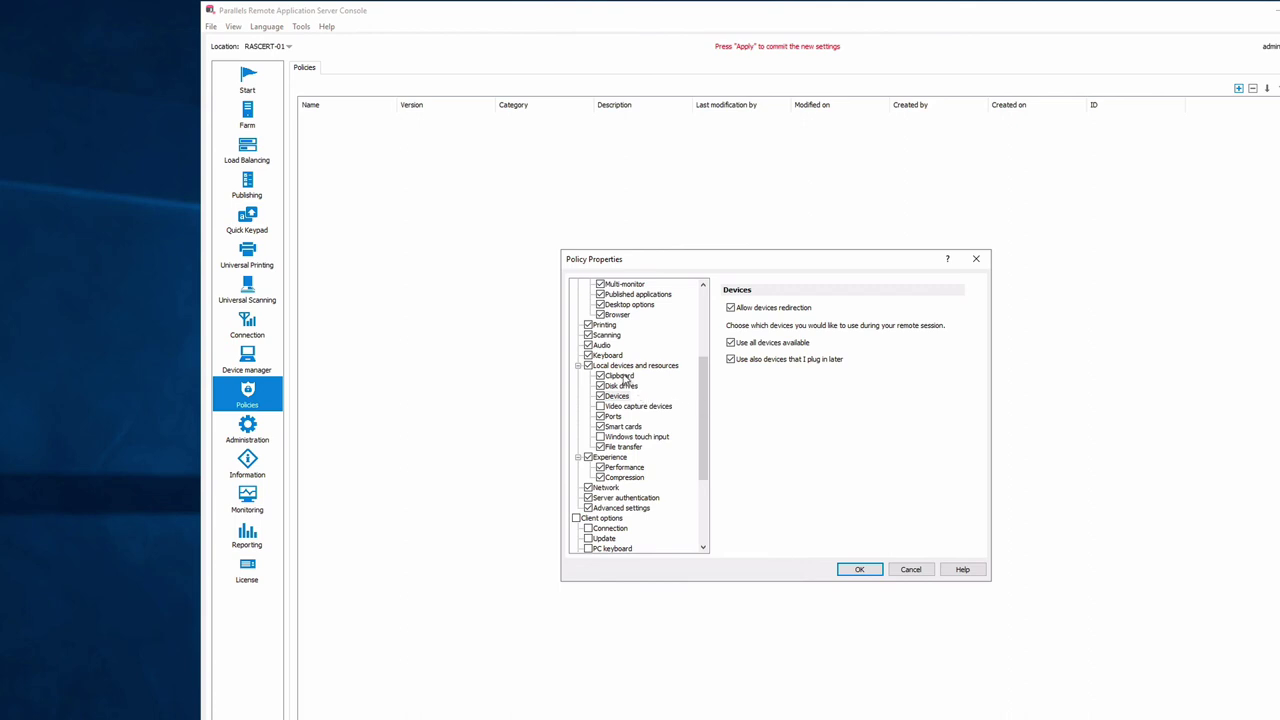
click(620, 376)
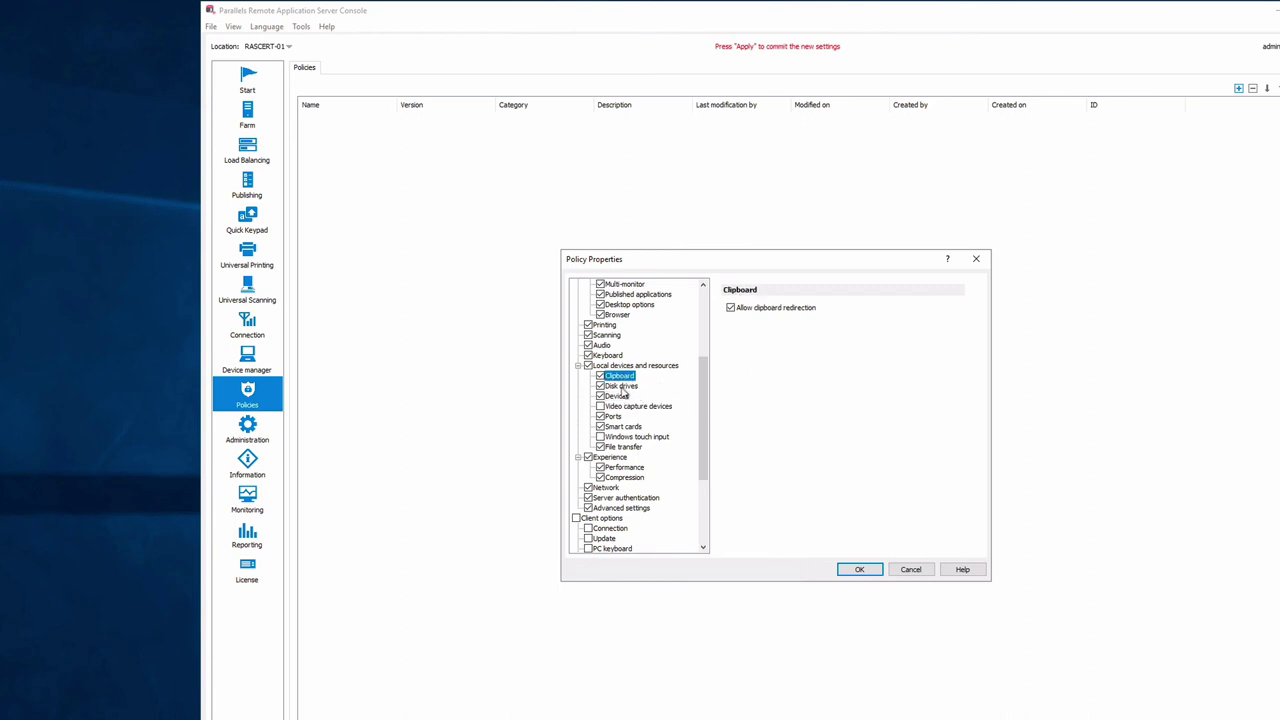
click(622, 388)
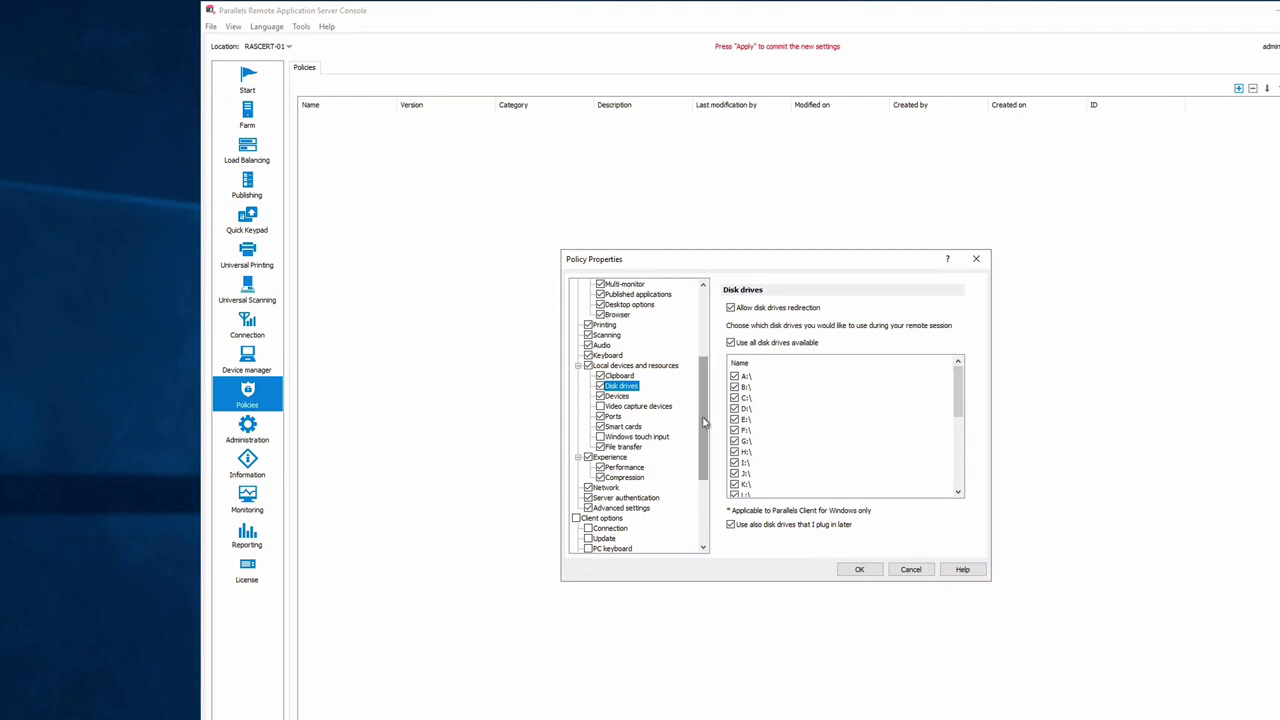
Step: Under Experience > Performance, choose Satellite (2 Mbps - 16 Mbps with high latency) connection speed
mouse_move(704, 423)
mouse_down()
mouse_move(705, 488)
mouse_move(702, 432)
mouse_up()
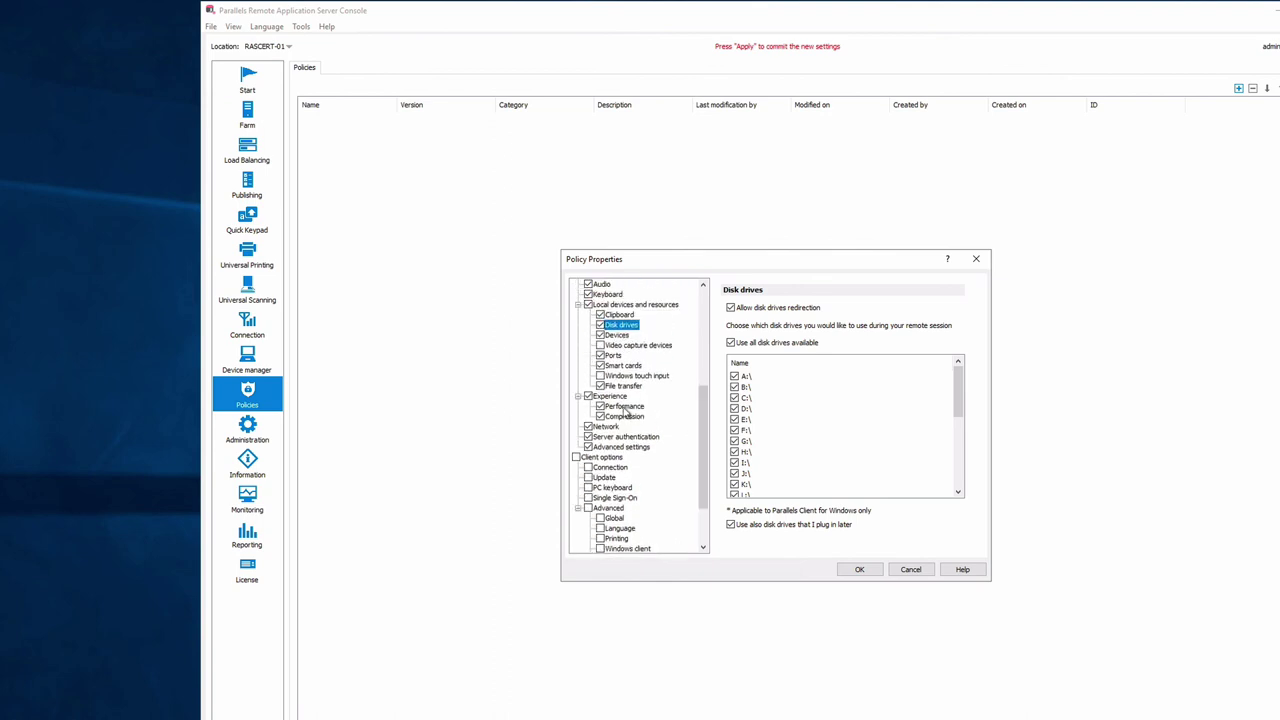
click(622, 406)
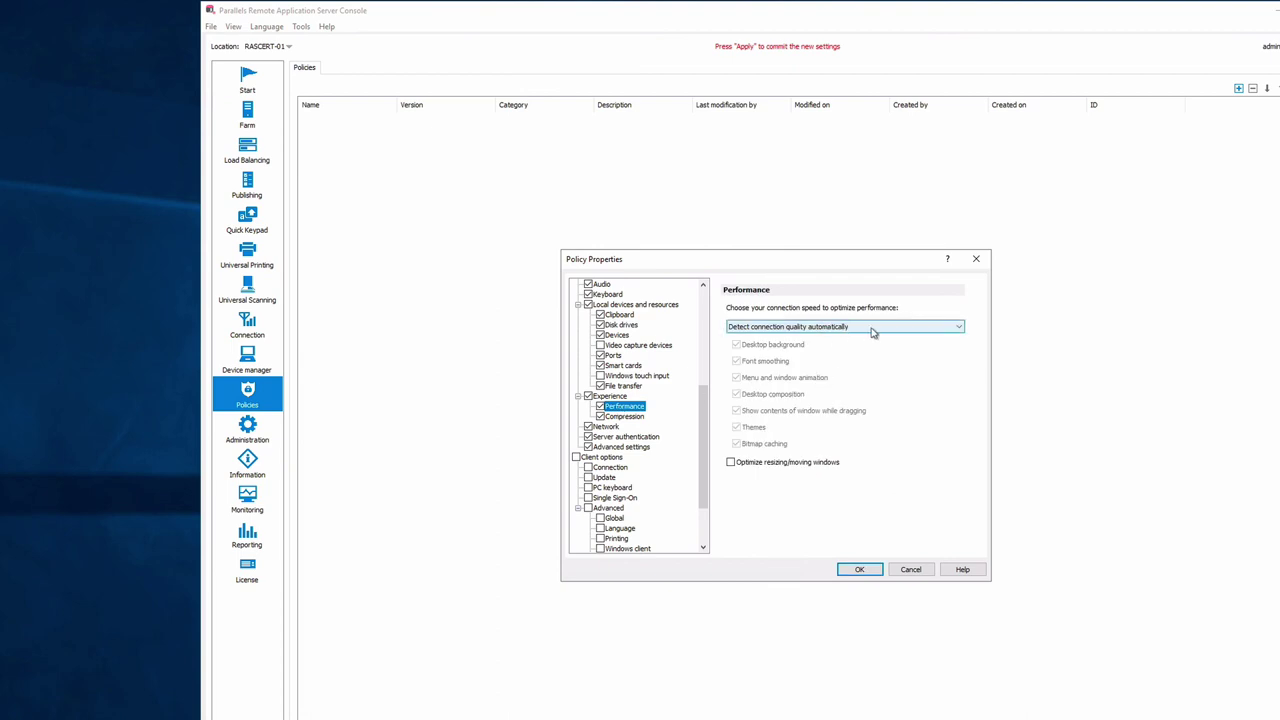
click(872, 332)
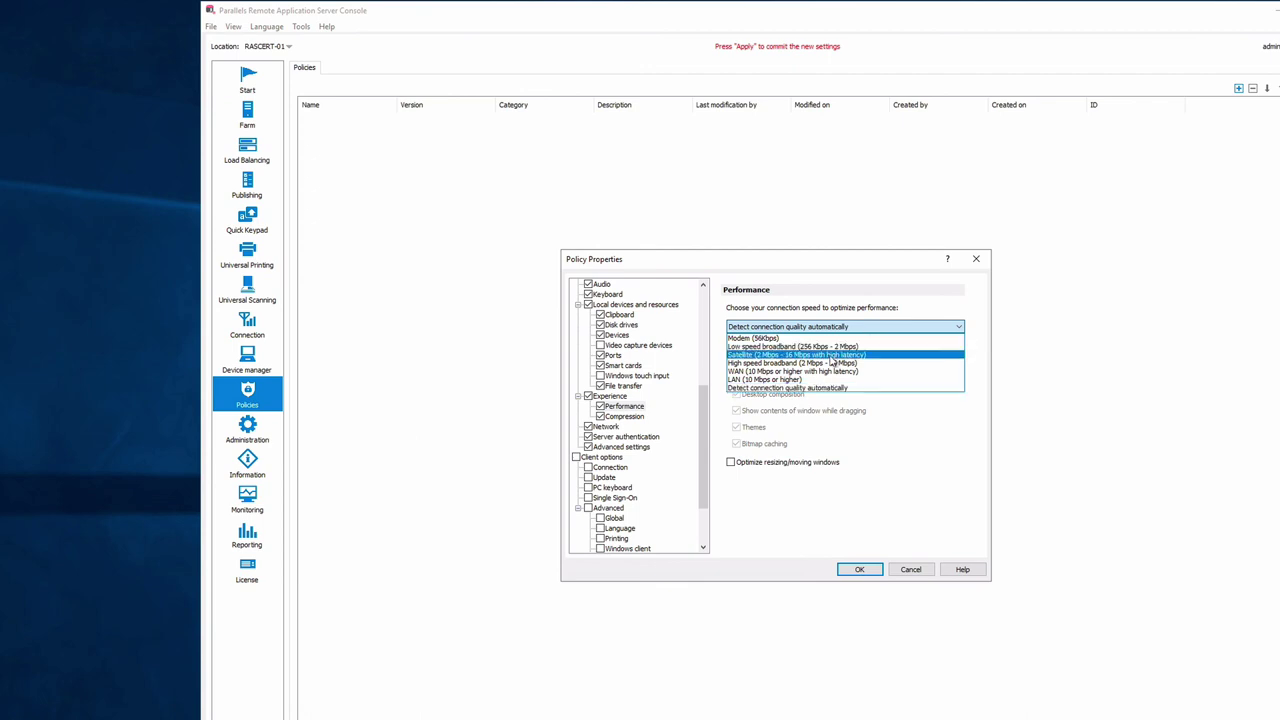
click(828, 357)
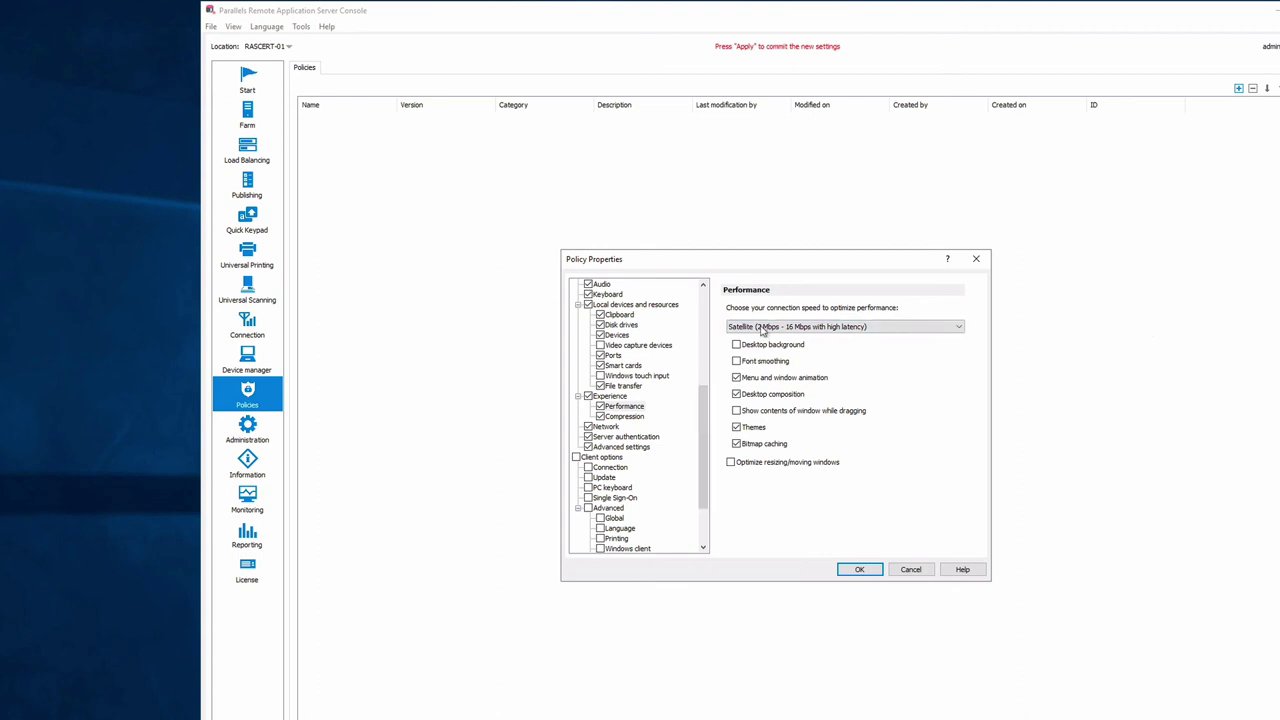
click(765, 330)
click(708, 337)
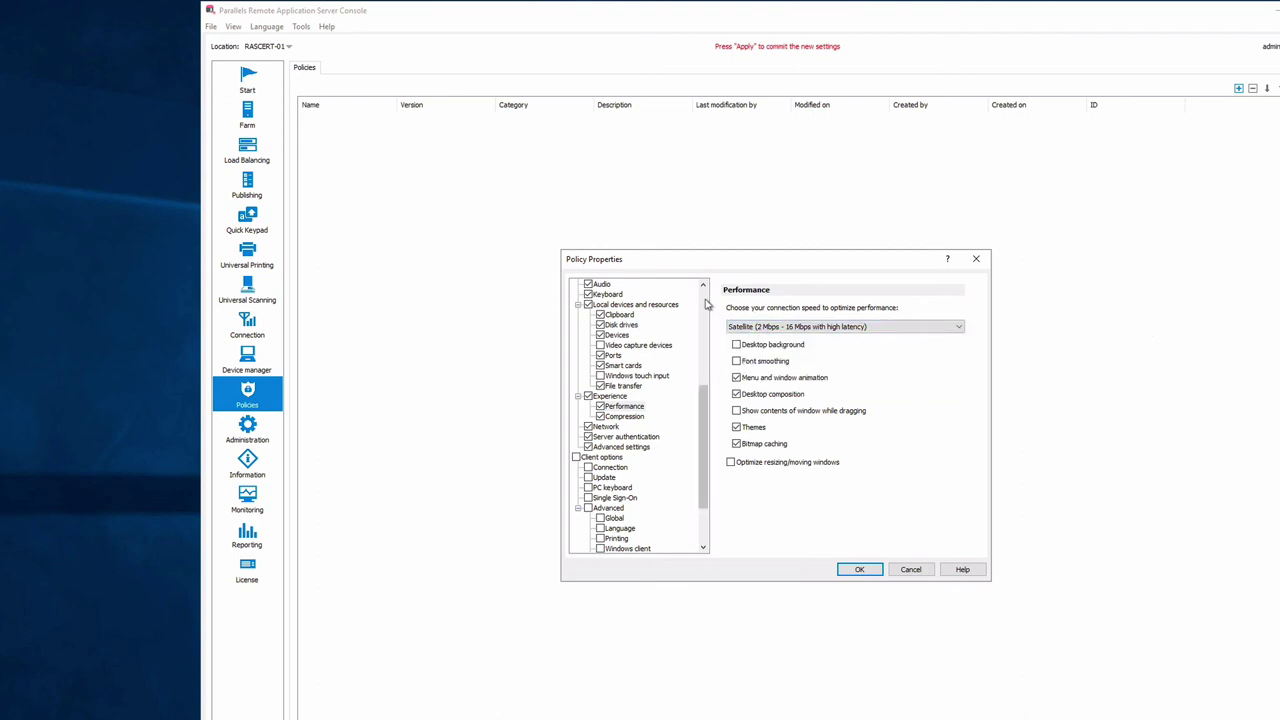
click(704, 306)
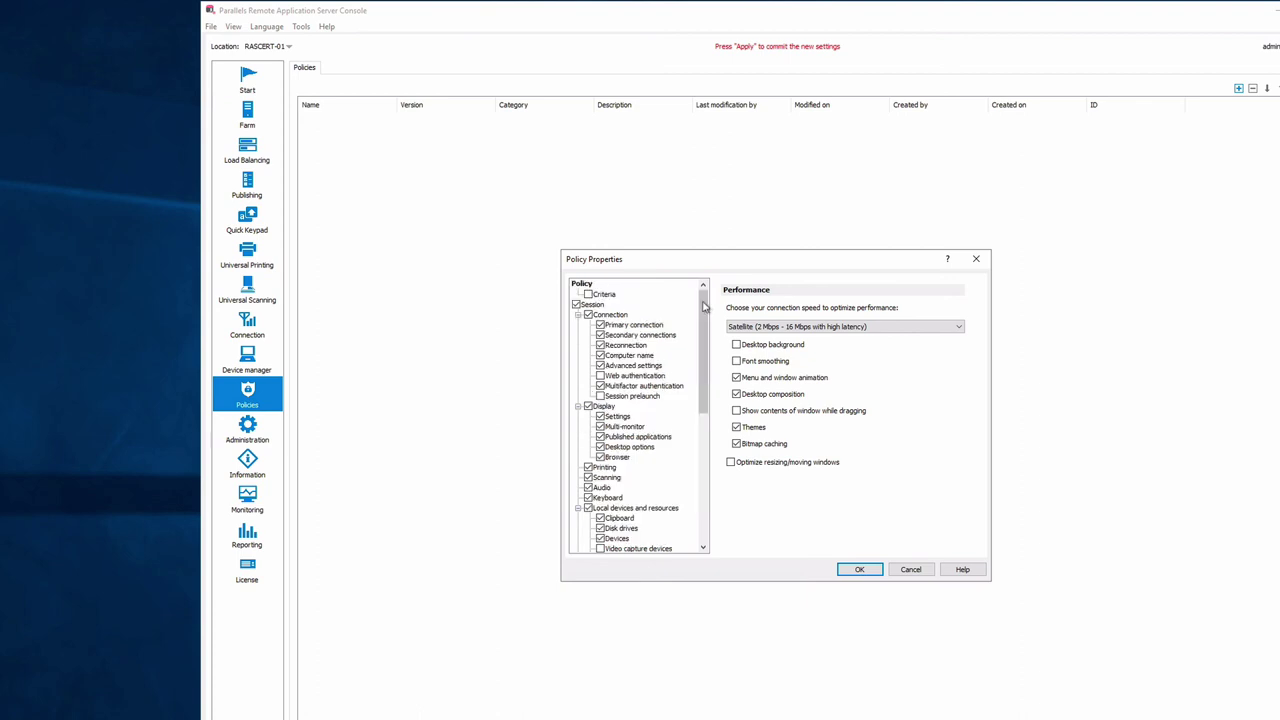
Step: Enable Session prelaunch in Machine Learning mode, then cancel Policy Properties without saving
click(625, 426)
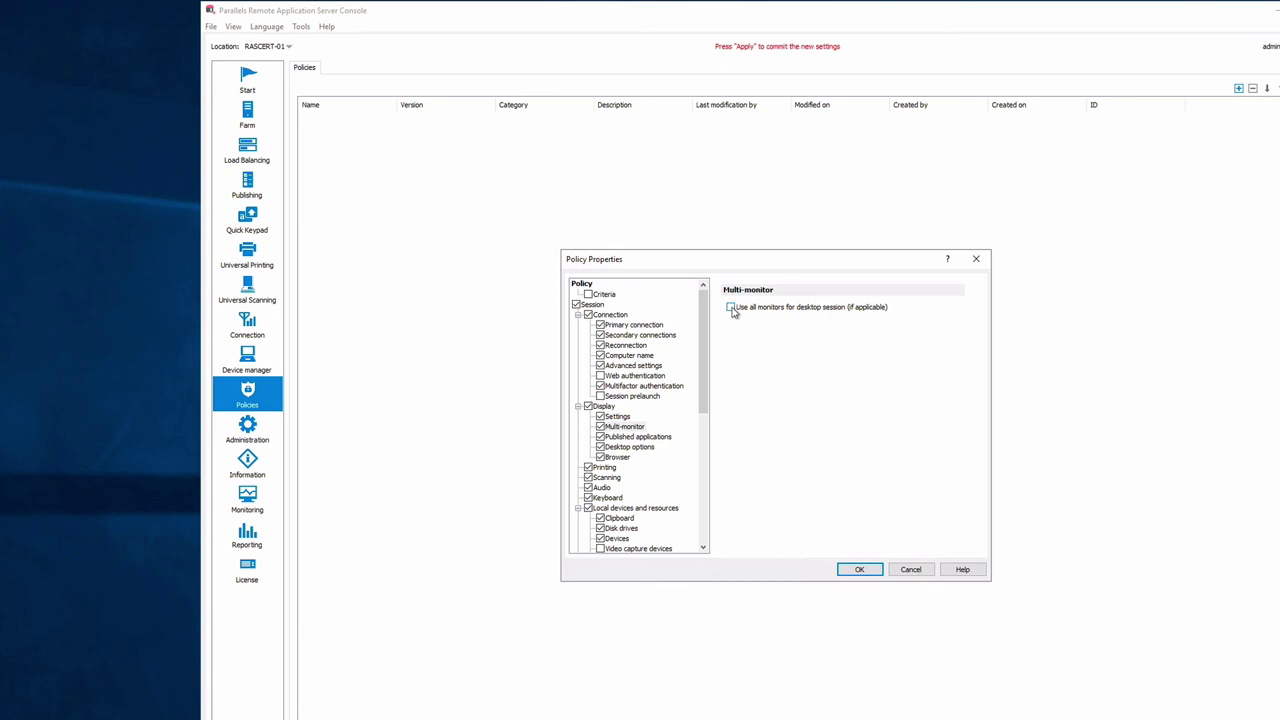
click(636, 396)
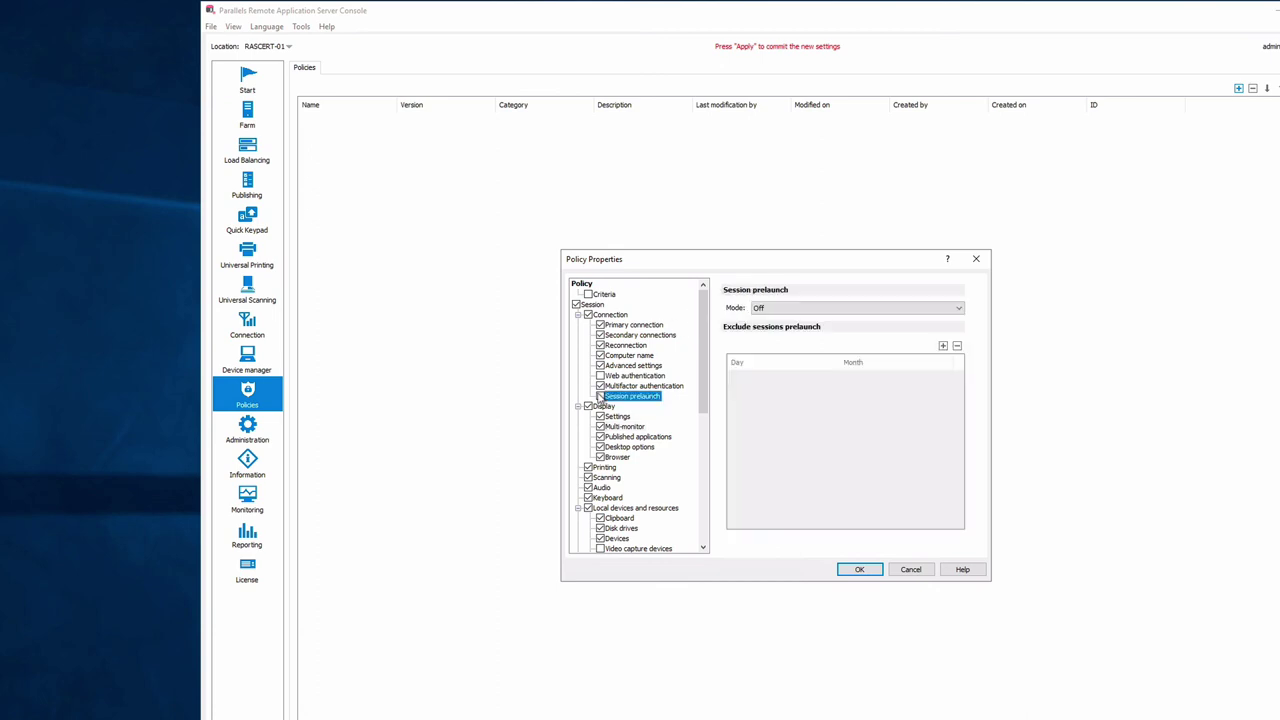
click(600, 397)
click(815, 313)
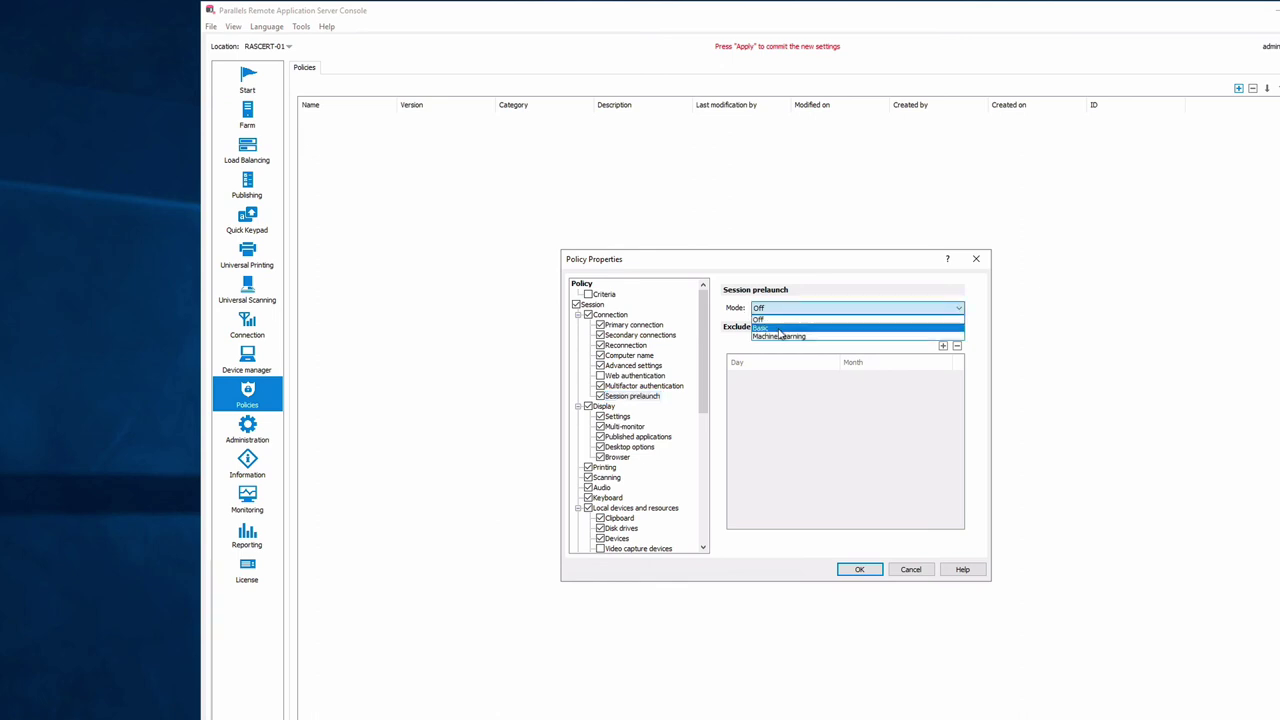
key(Escape)
key(Down)
key(Down)
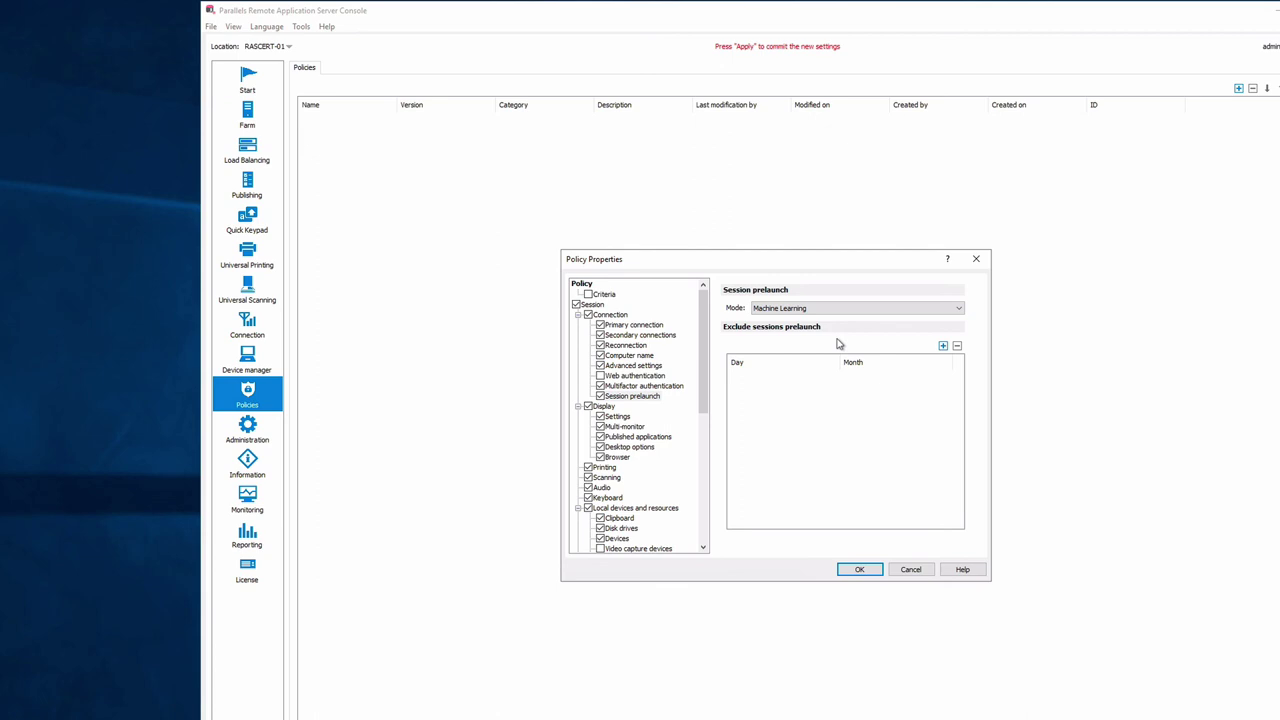
click(910, 569)
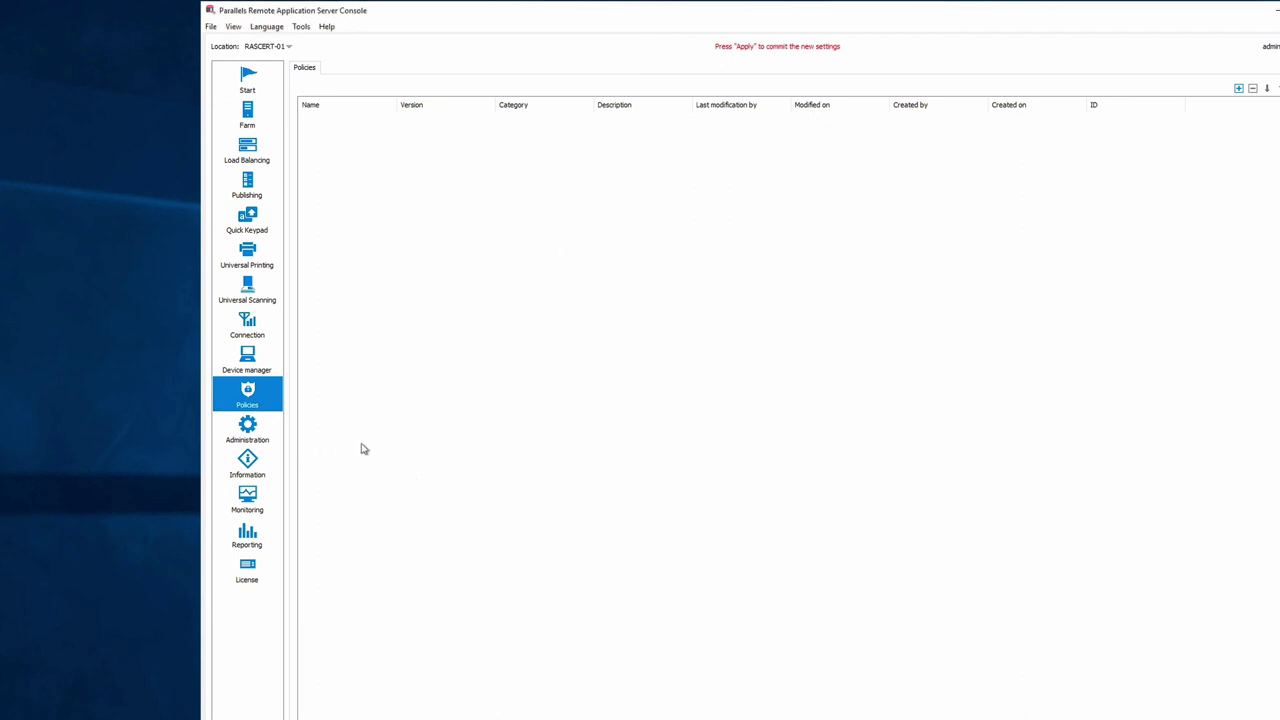
Step: Run the RASPerformanceMonitor installer with the licence accepted and default folder, without opening it afterwards
click(250, 500)
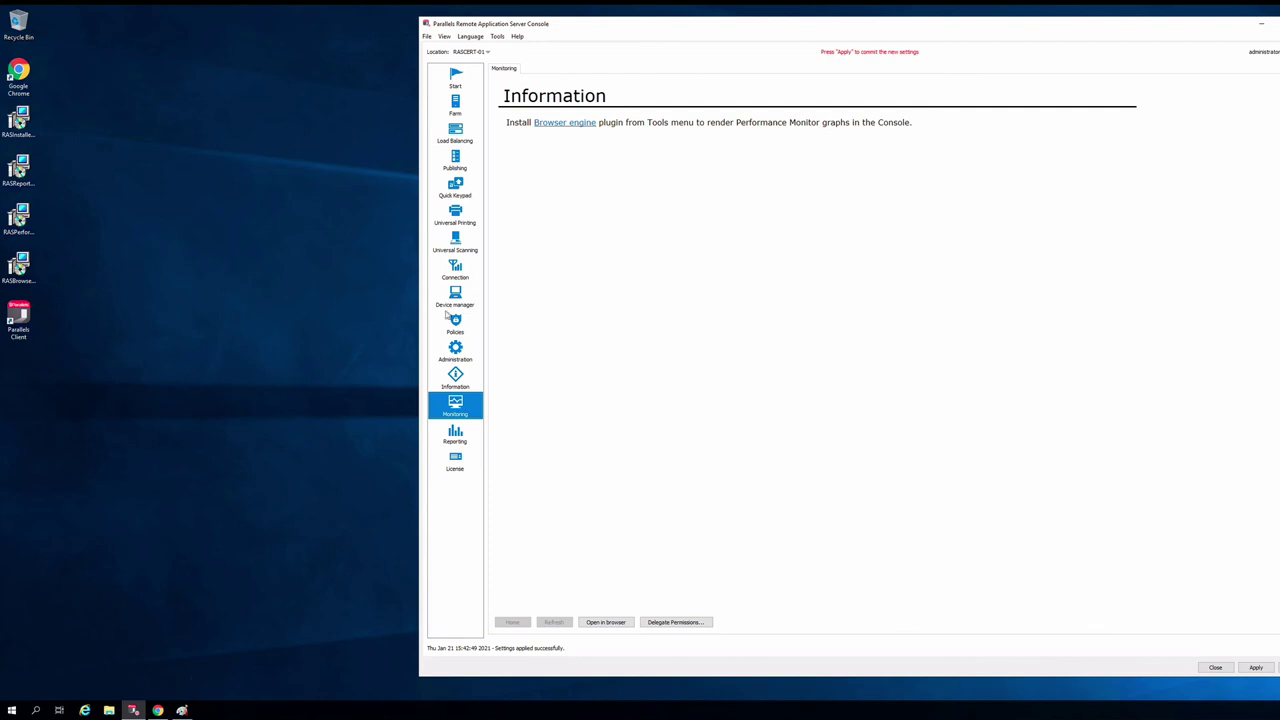
click(143, 321)
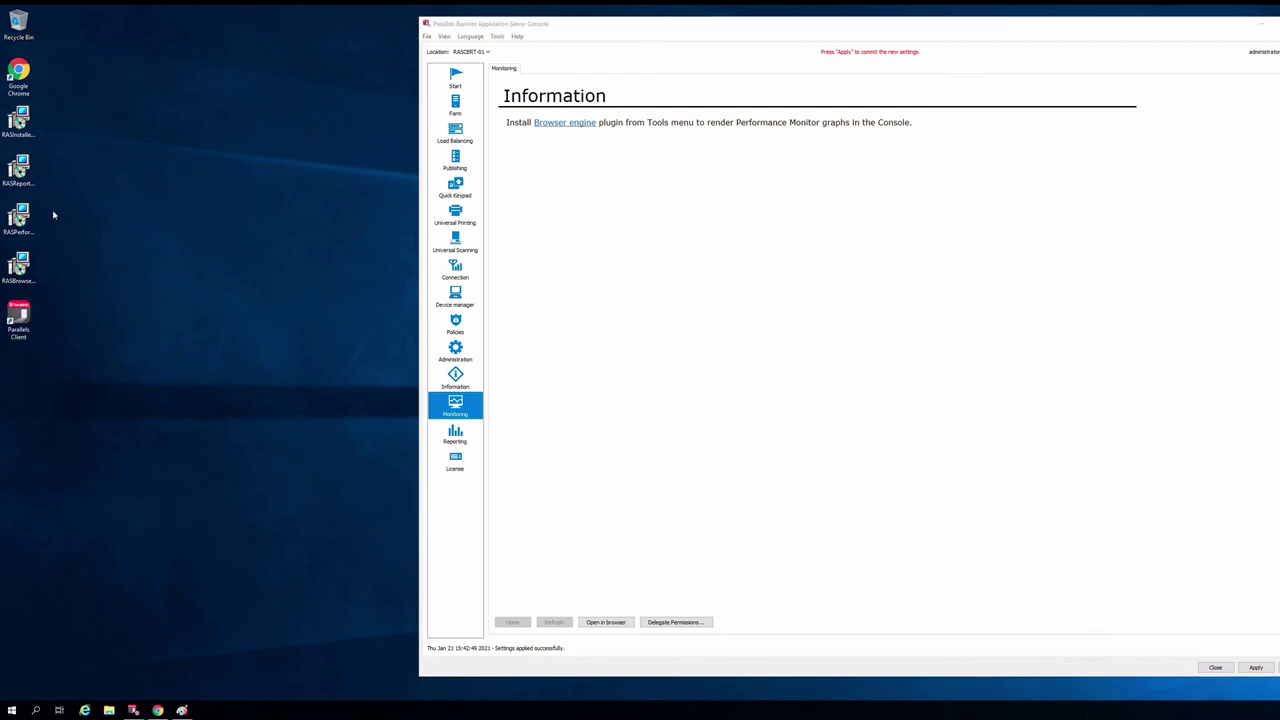
double_click(20, 218)
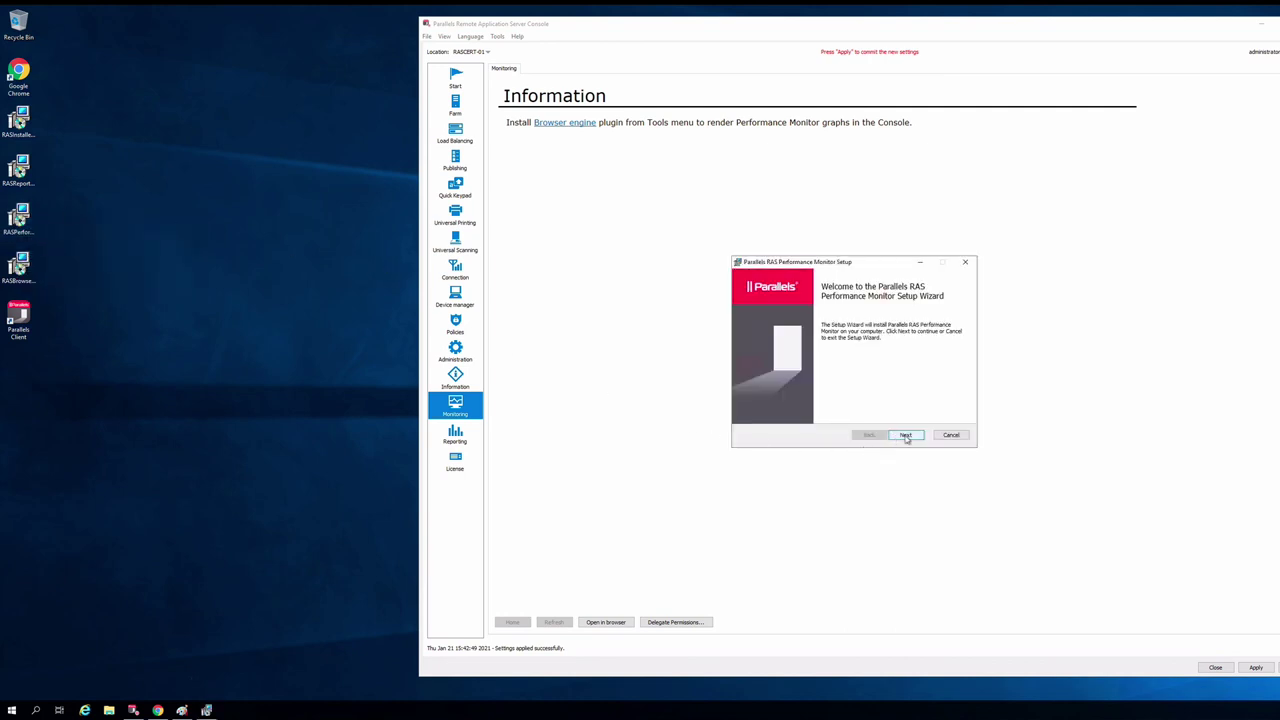
click(906, 437)
click(824, 412)
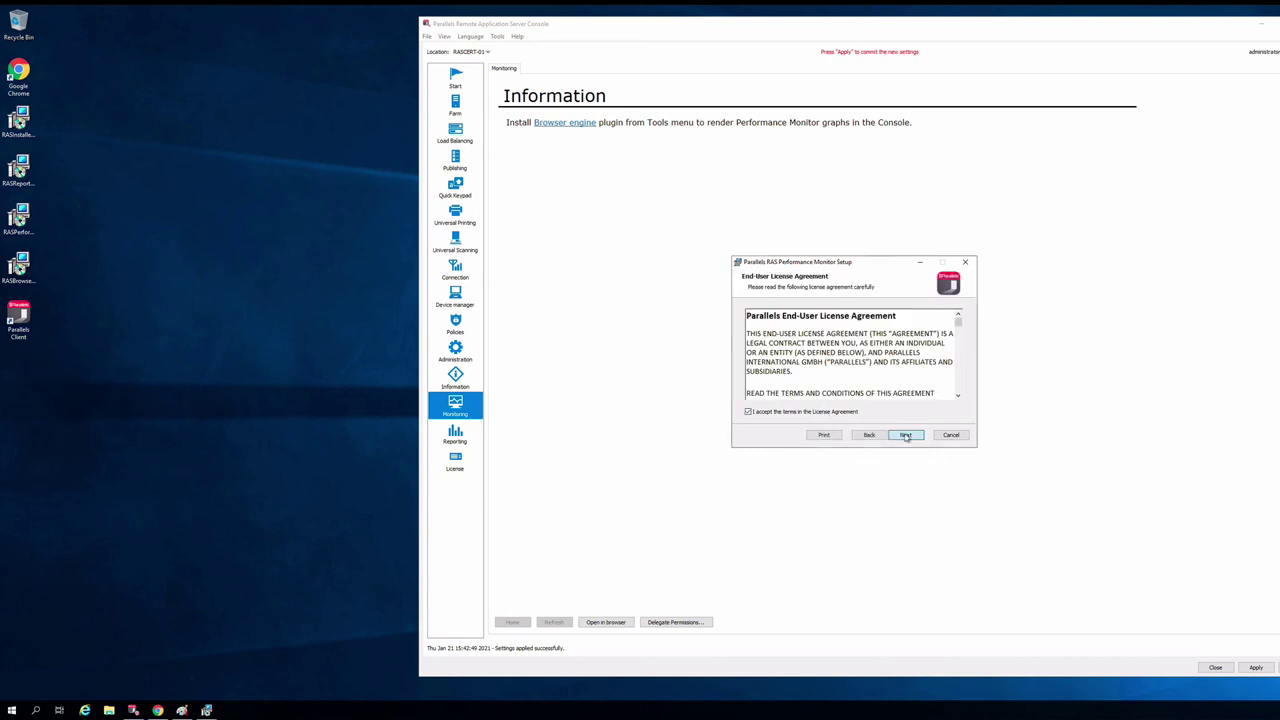
click(906, 436)
click(905, 436)
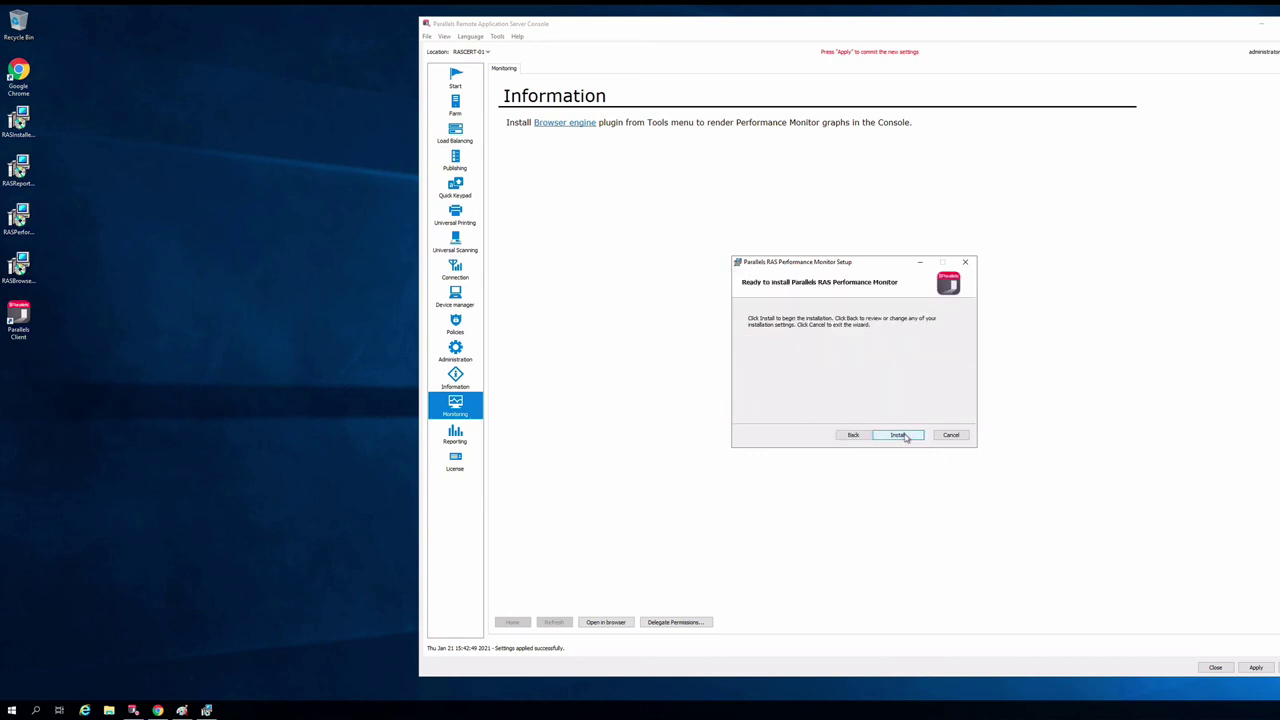
click(906, 437)
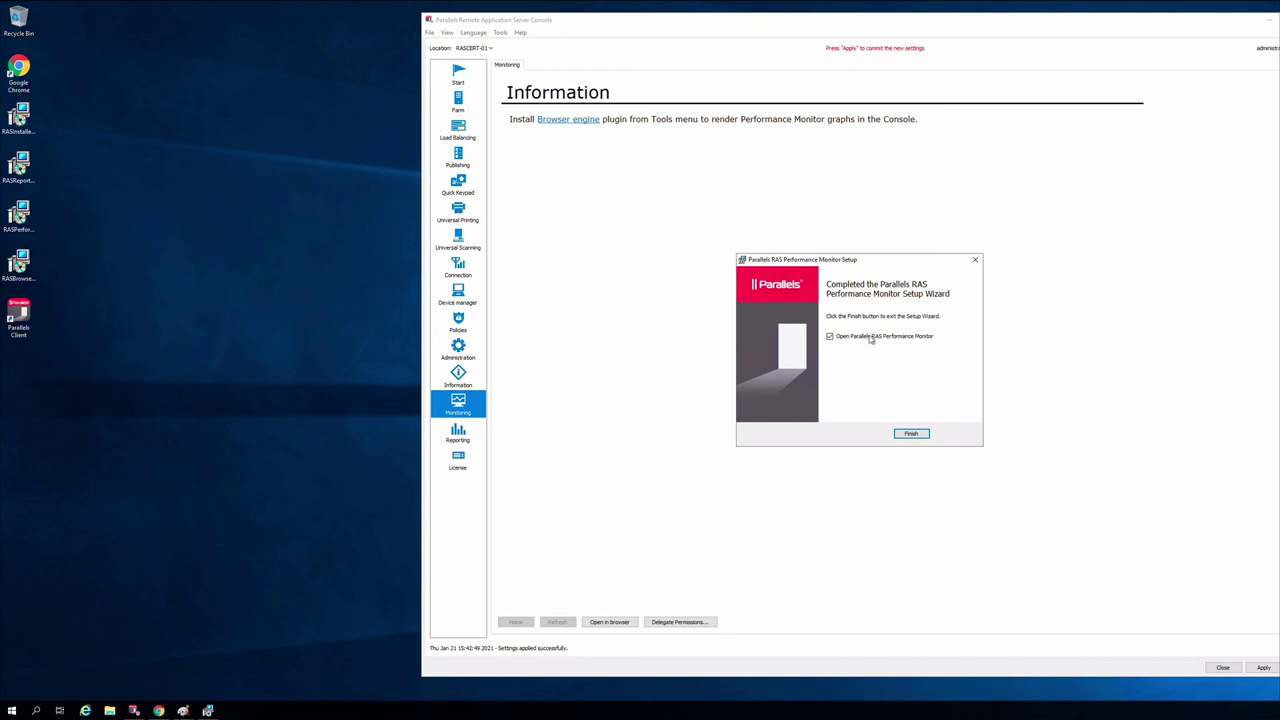
click(830, 337)
click(911, 436)
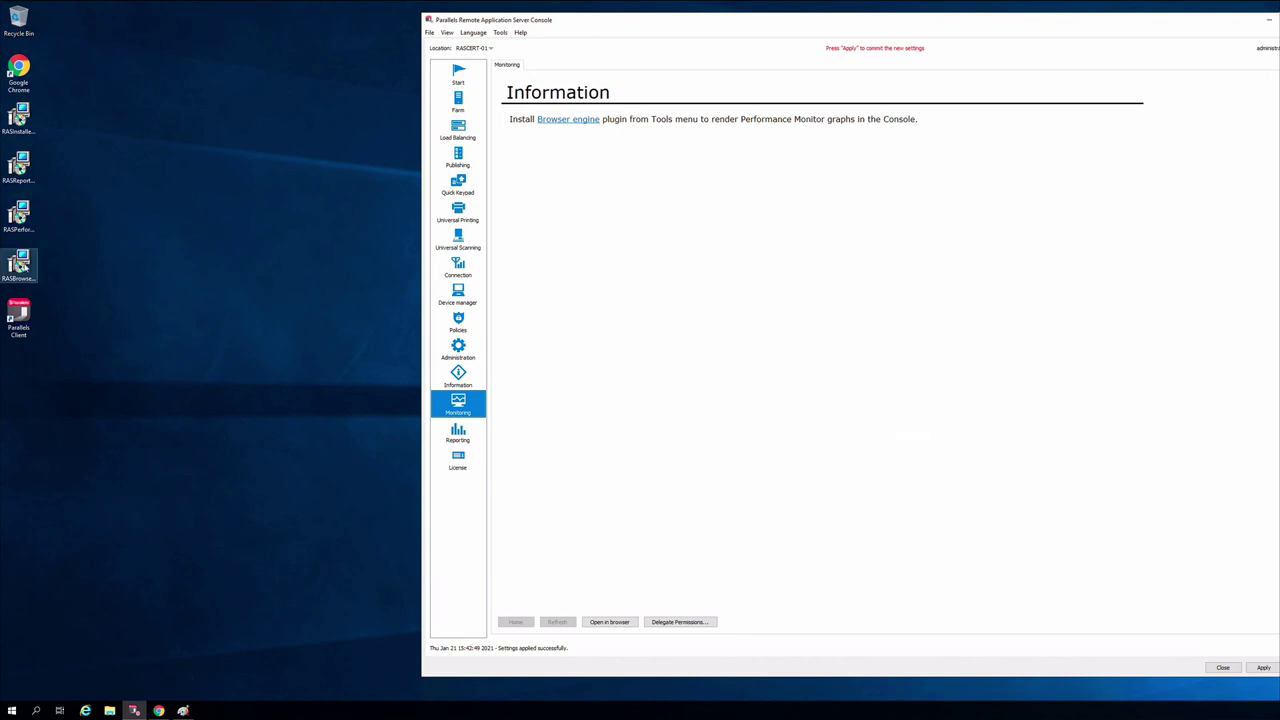
Step: Run the RASBrowserPlugin installer and install it to the default destination folder
click(20, 266)
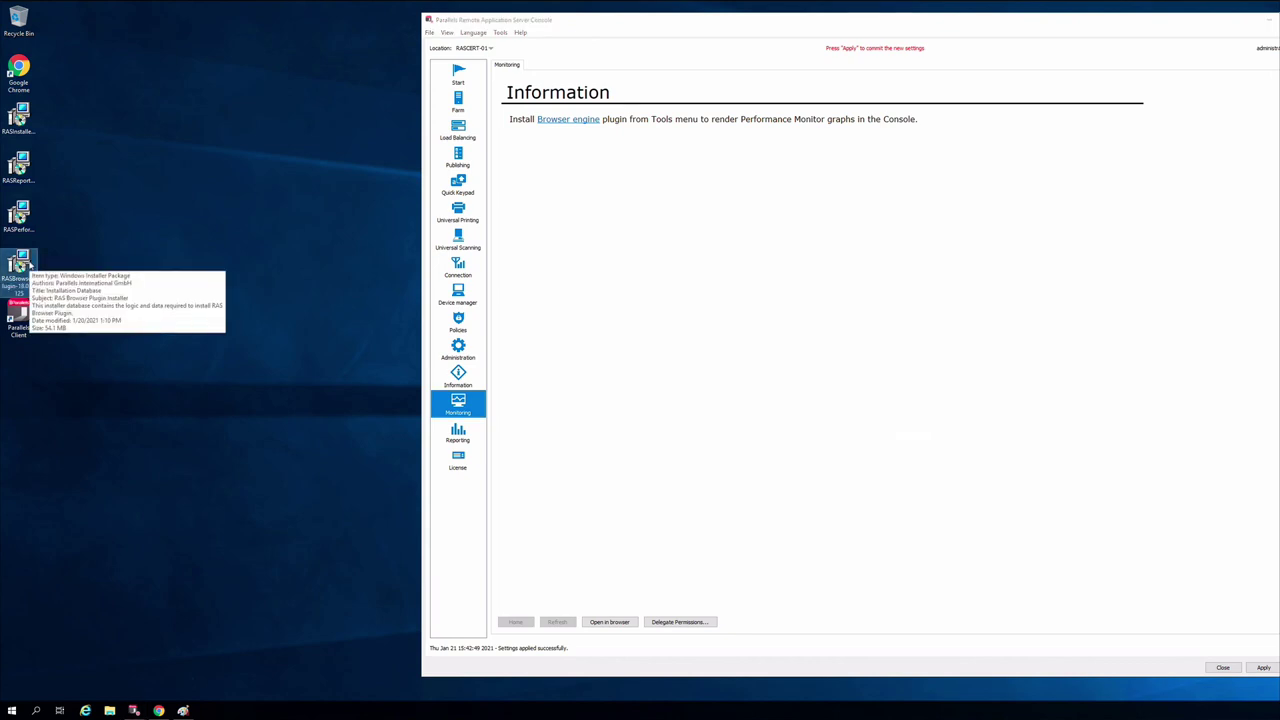
double_click(20, 264)
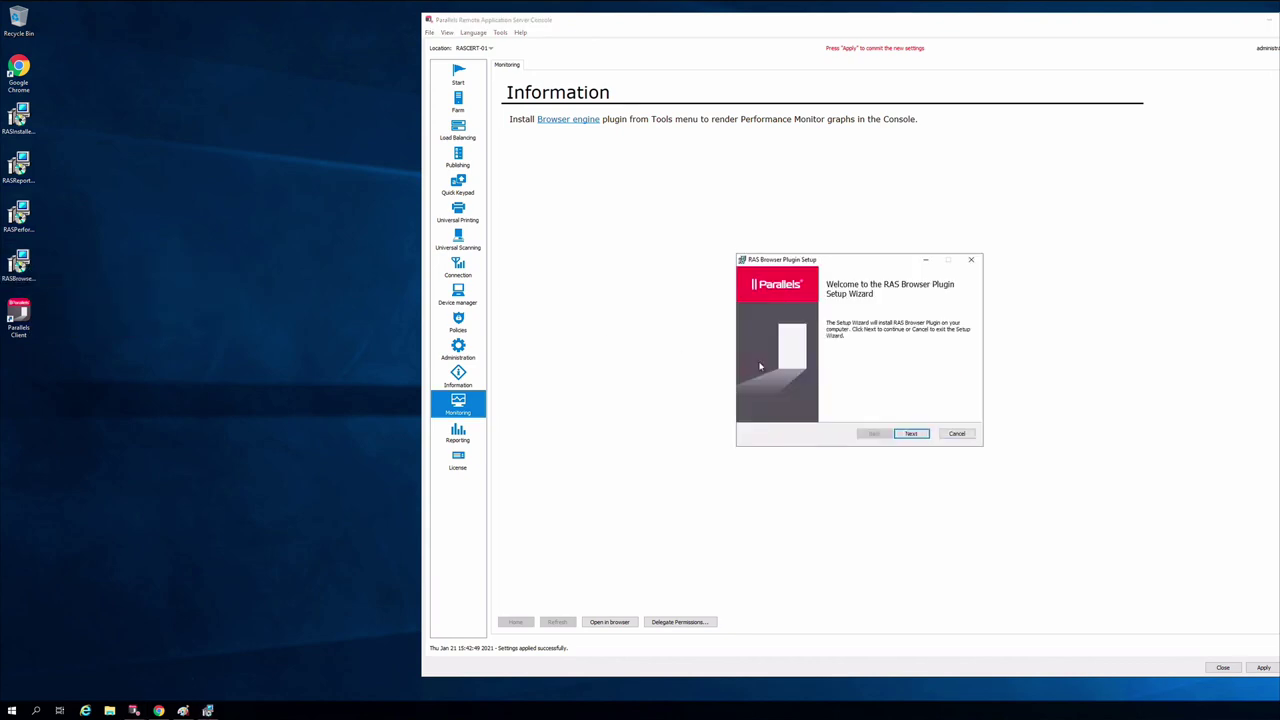
click(916, 434)
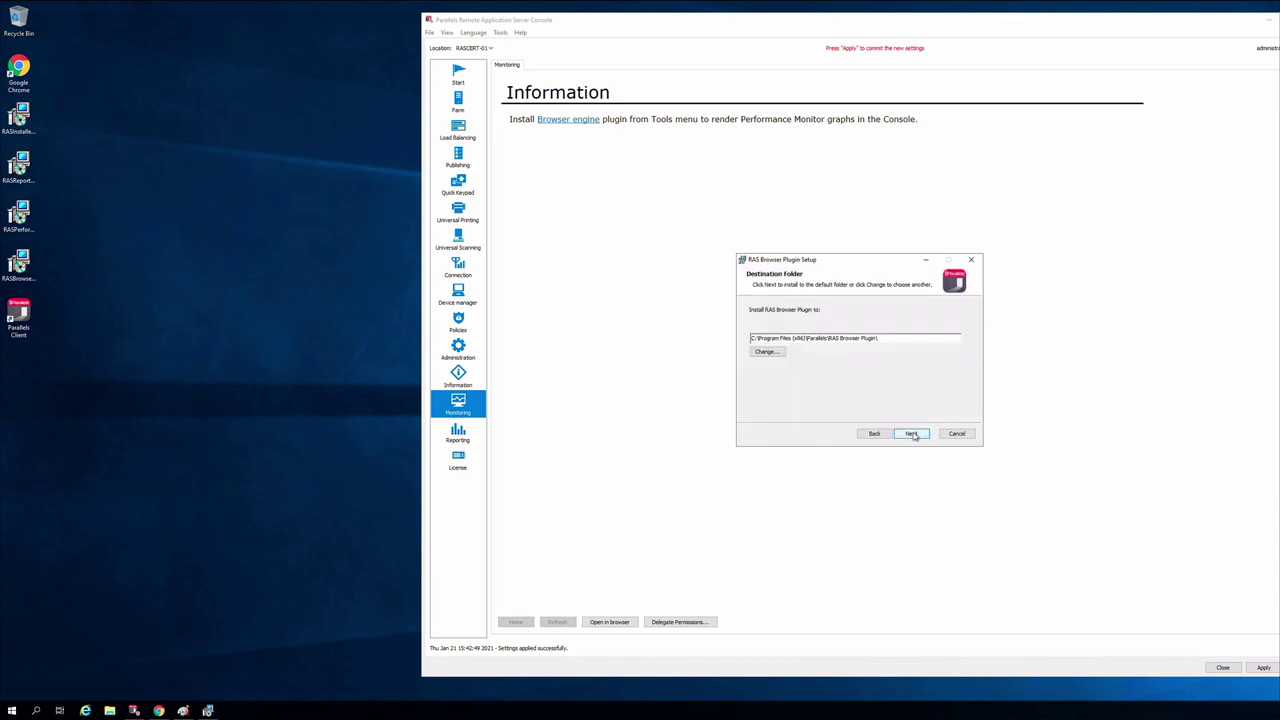
click(913, 434)
click(912, 434)
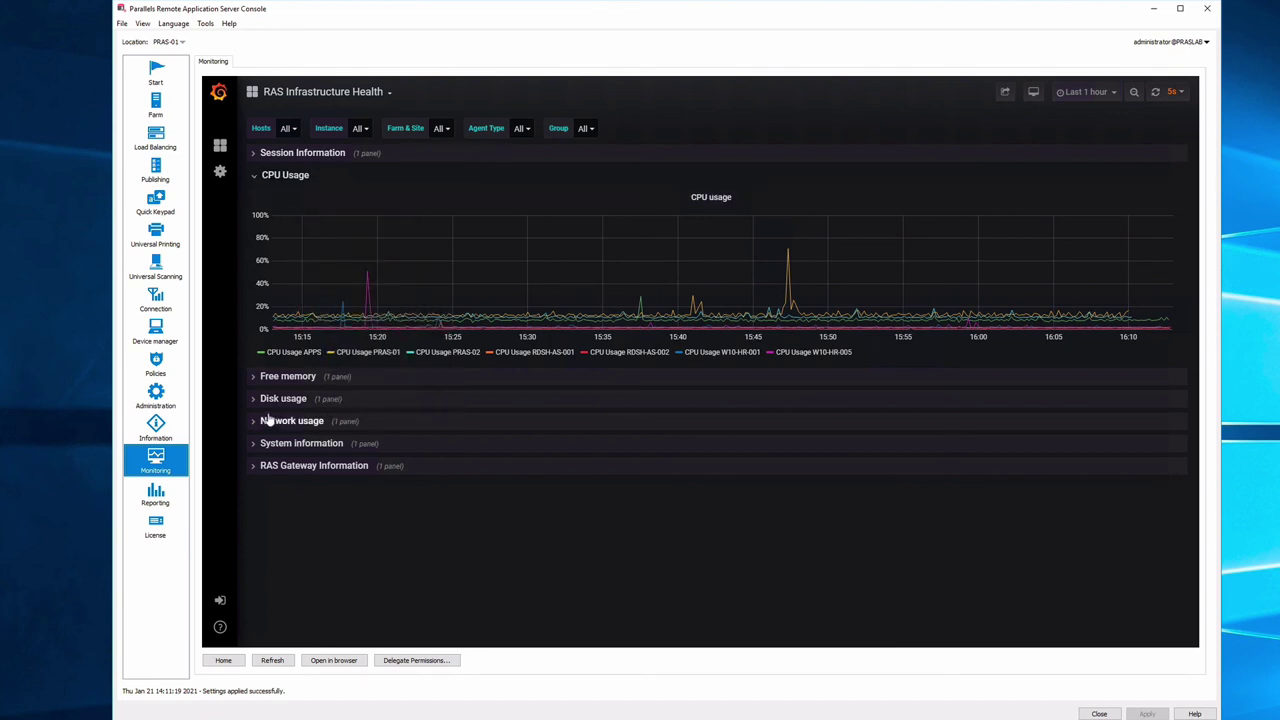
Step: Expand Disk usage, collapse CPU Usage, then view Administration Reporting settings (PRAS-01, port 8086)
click(300, 398)
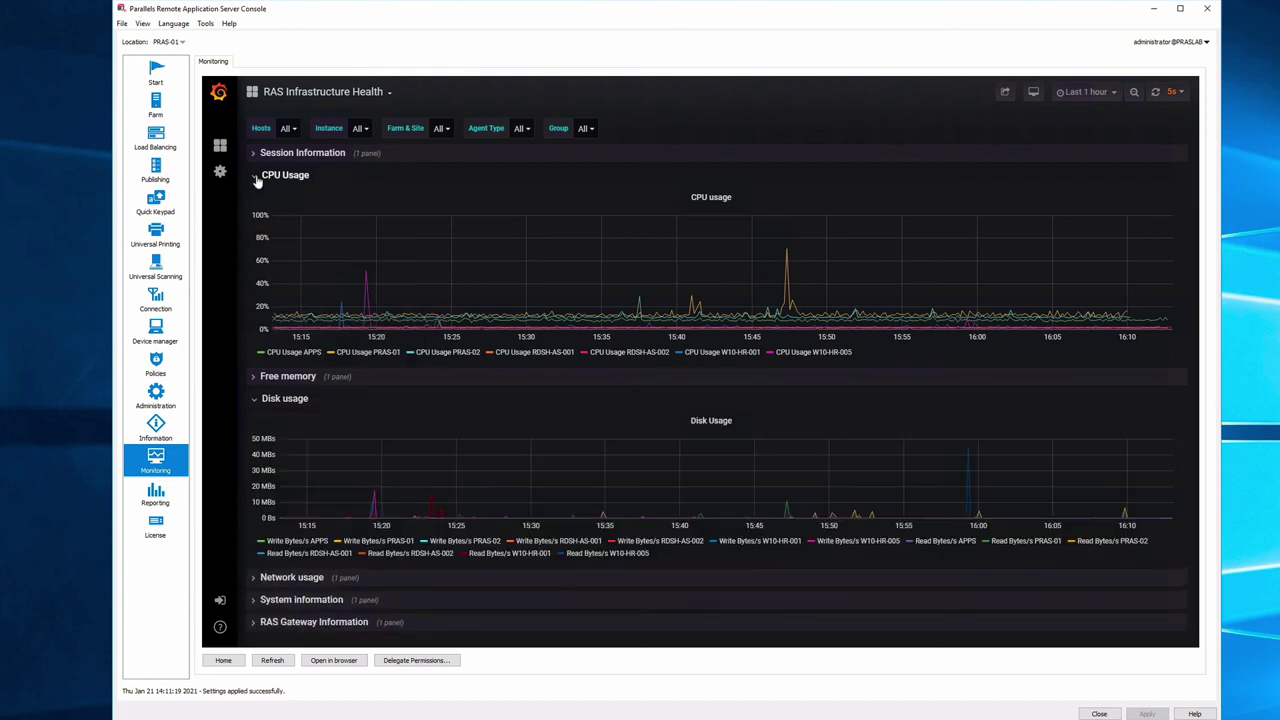
click(256, 178)
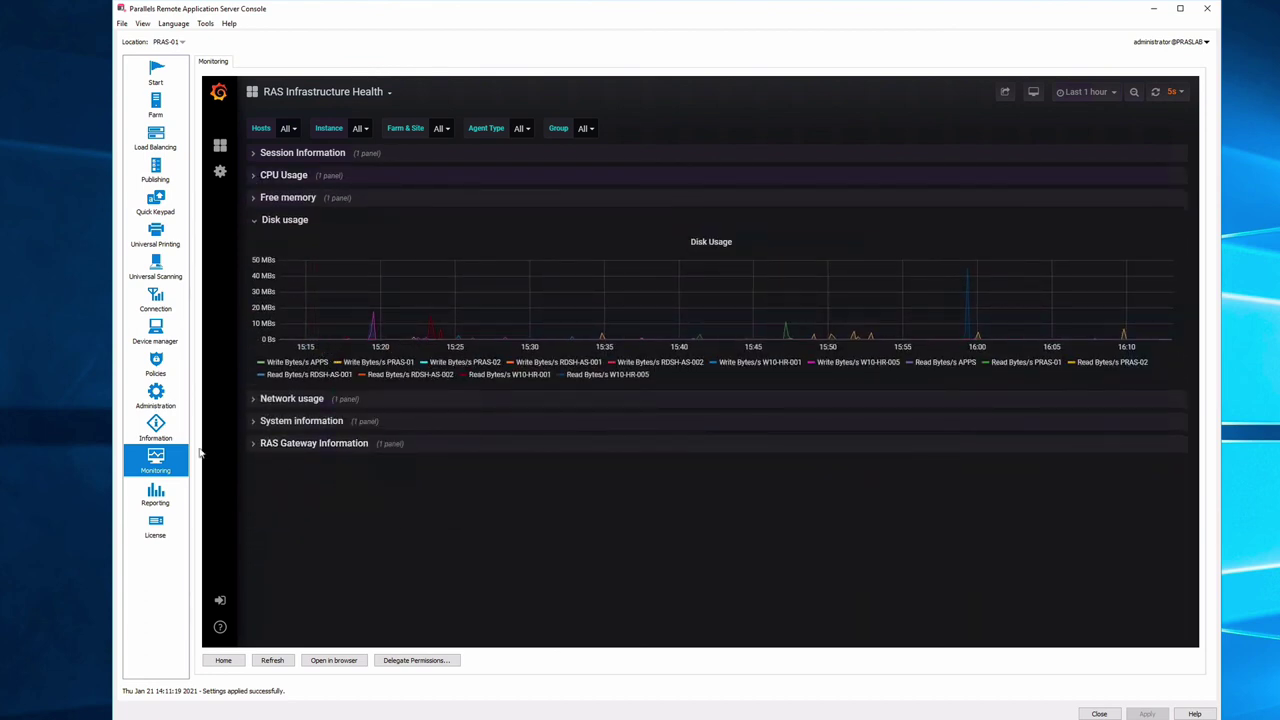
click(158, 398)
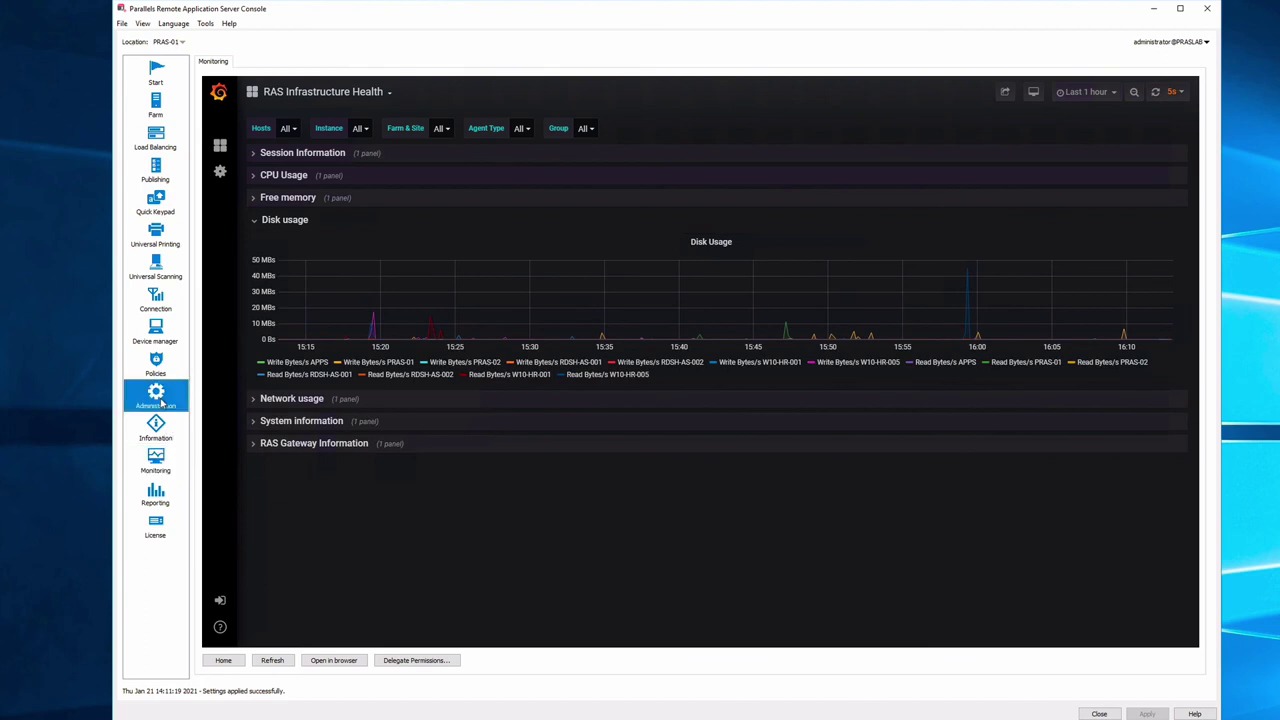
click(336, 62)
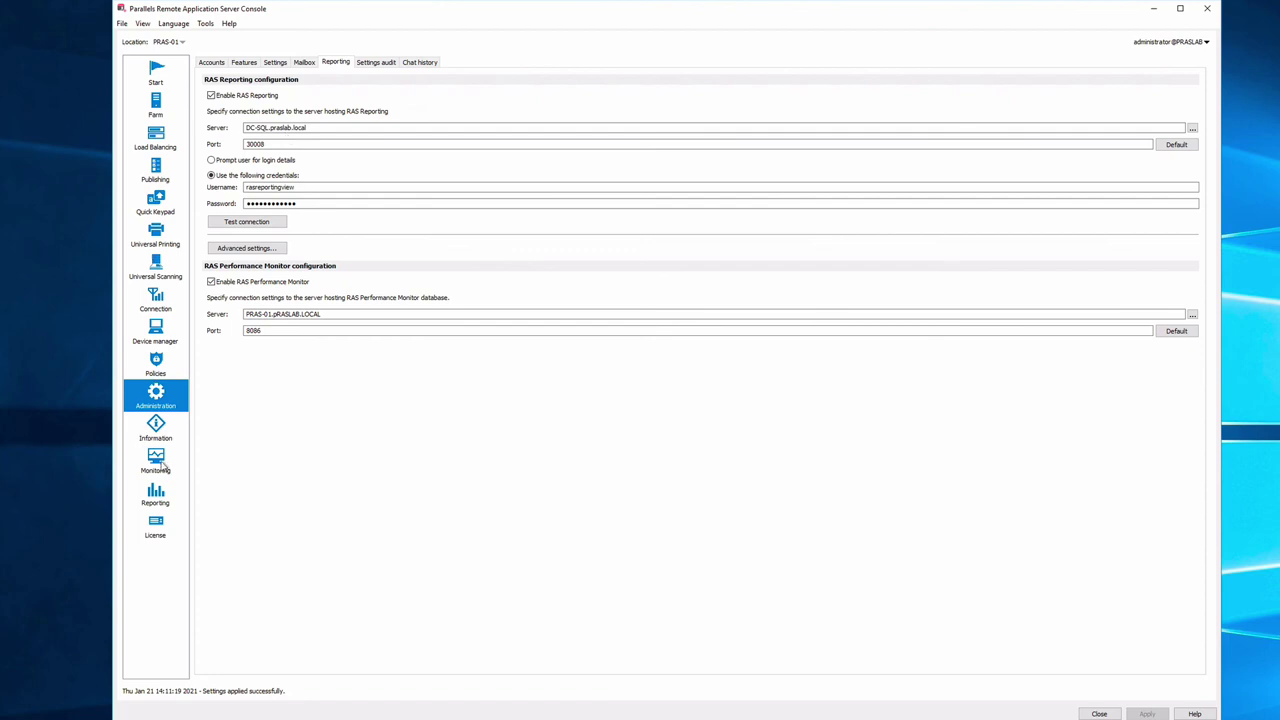
Step: Open the Reporting section to see the administrator's Full User Information report
click(155, 494)
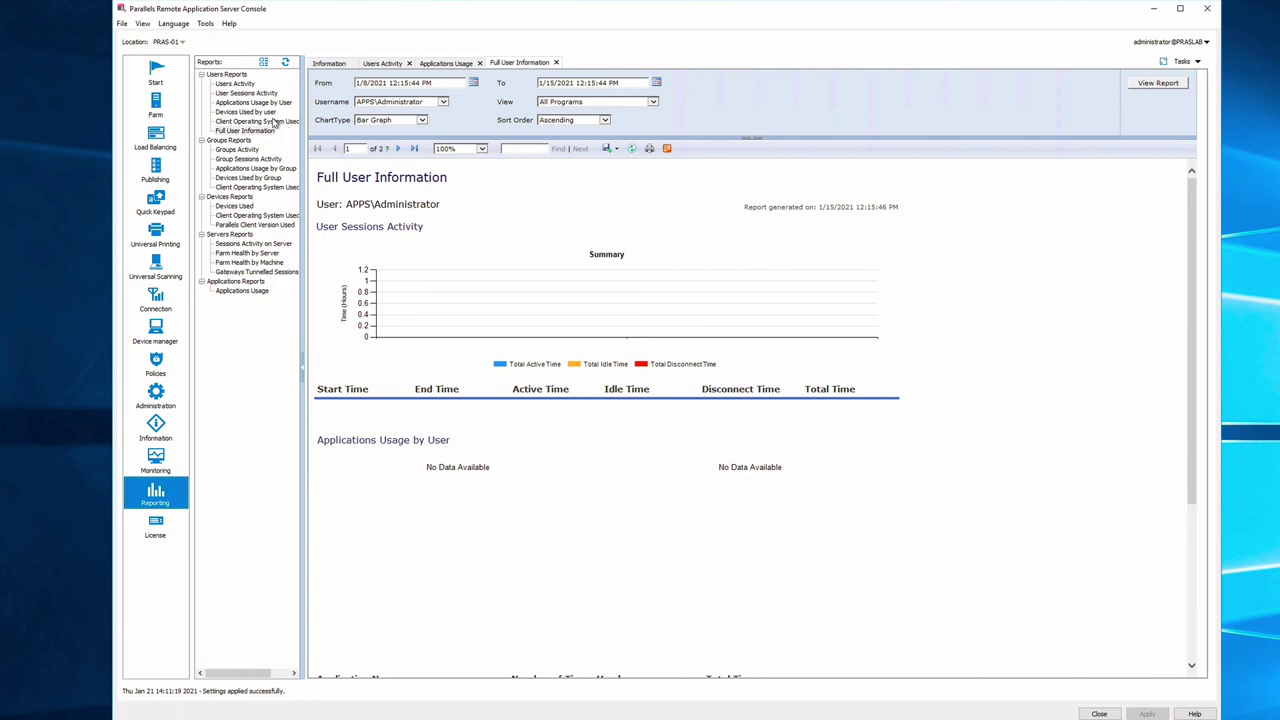
Step: View the Applications Usage report, then go back to Administration Reporting (DC-SQL, port 30008)
click(448, 62)
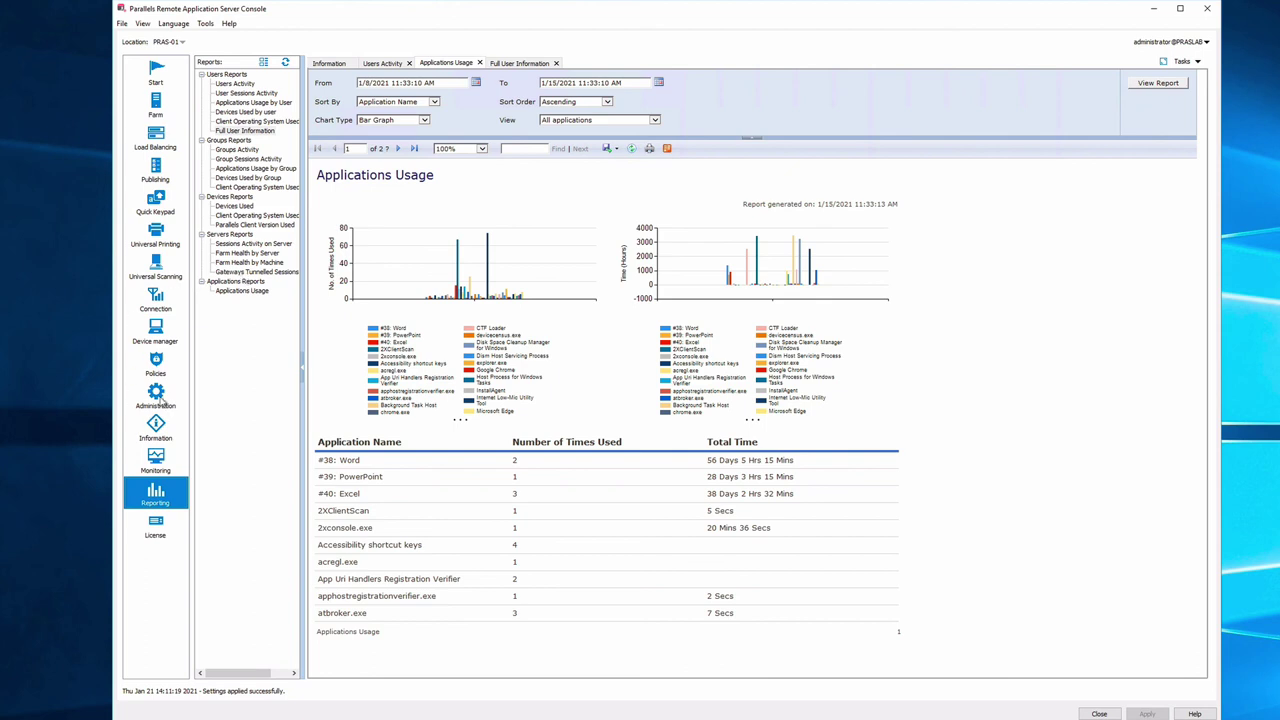
click(156, 396)
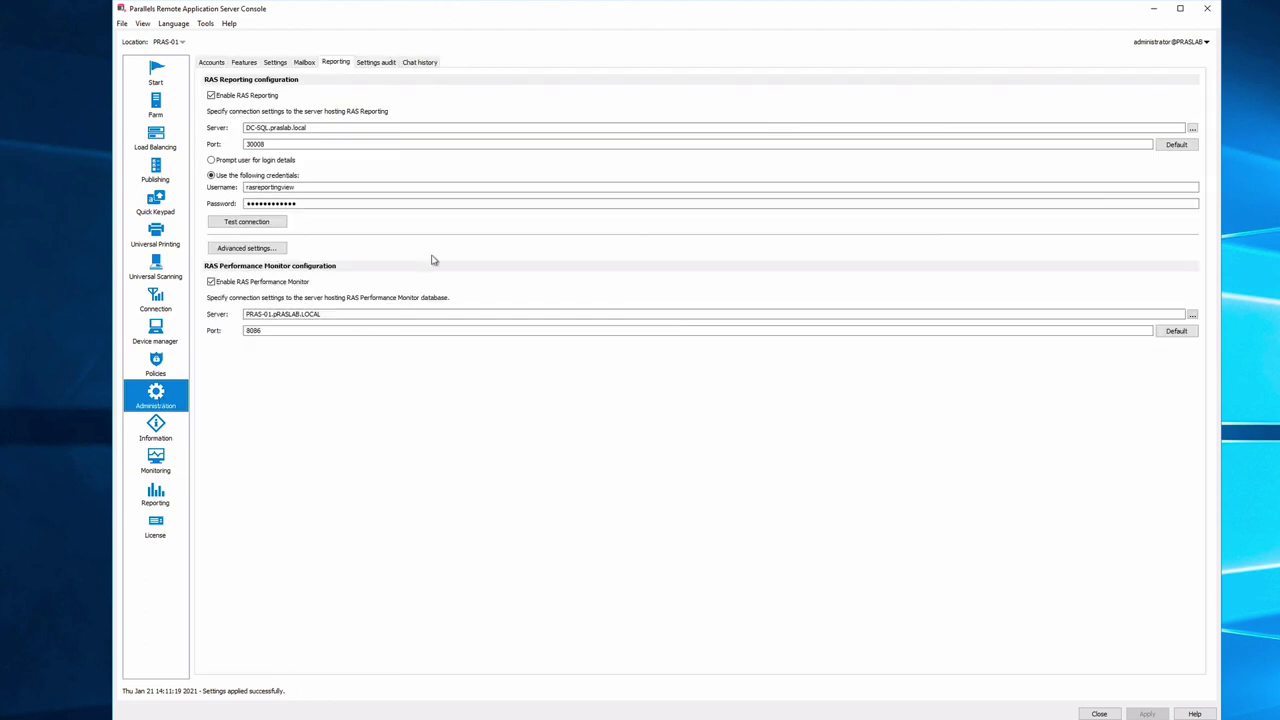
Step: Look over the Mailbox settings under Administration, then go back to the Start page
click(304, 63)
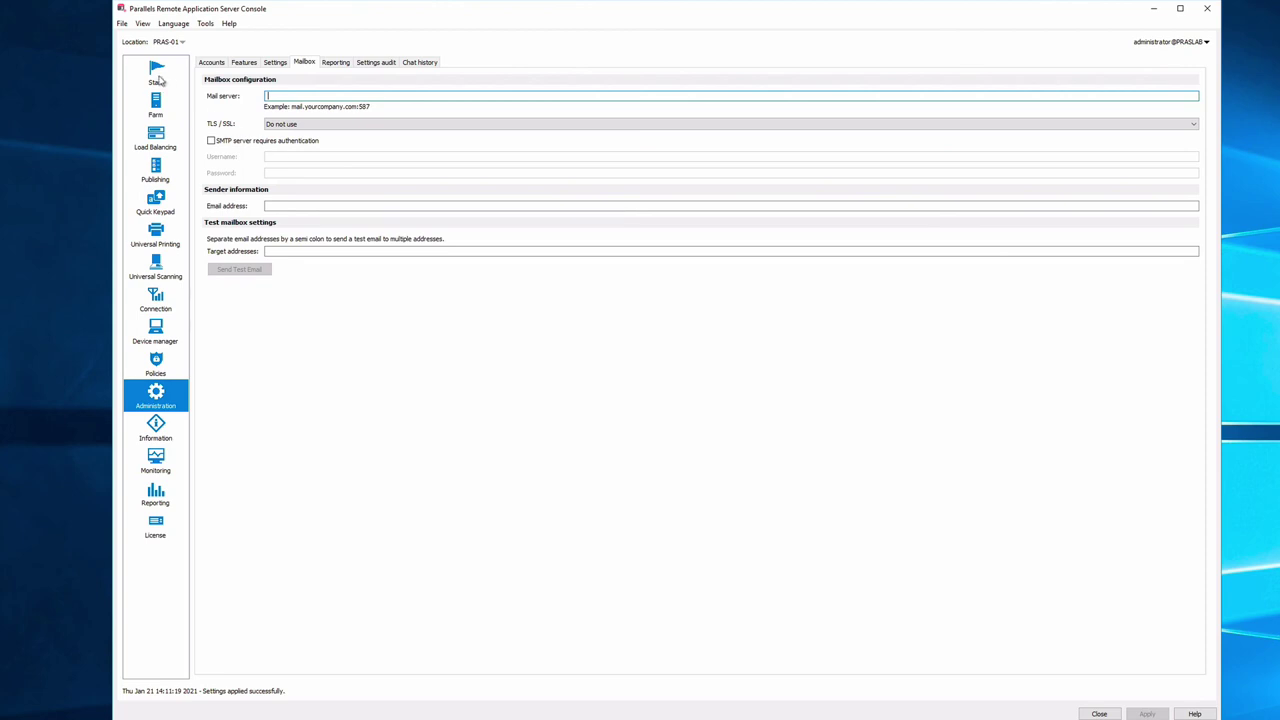
click(157, 79)
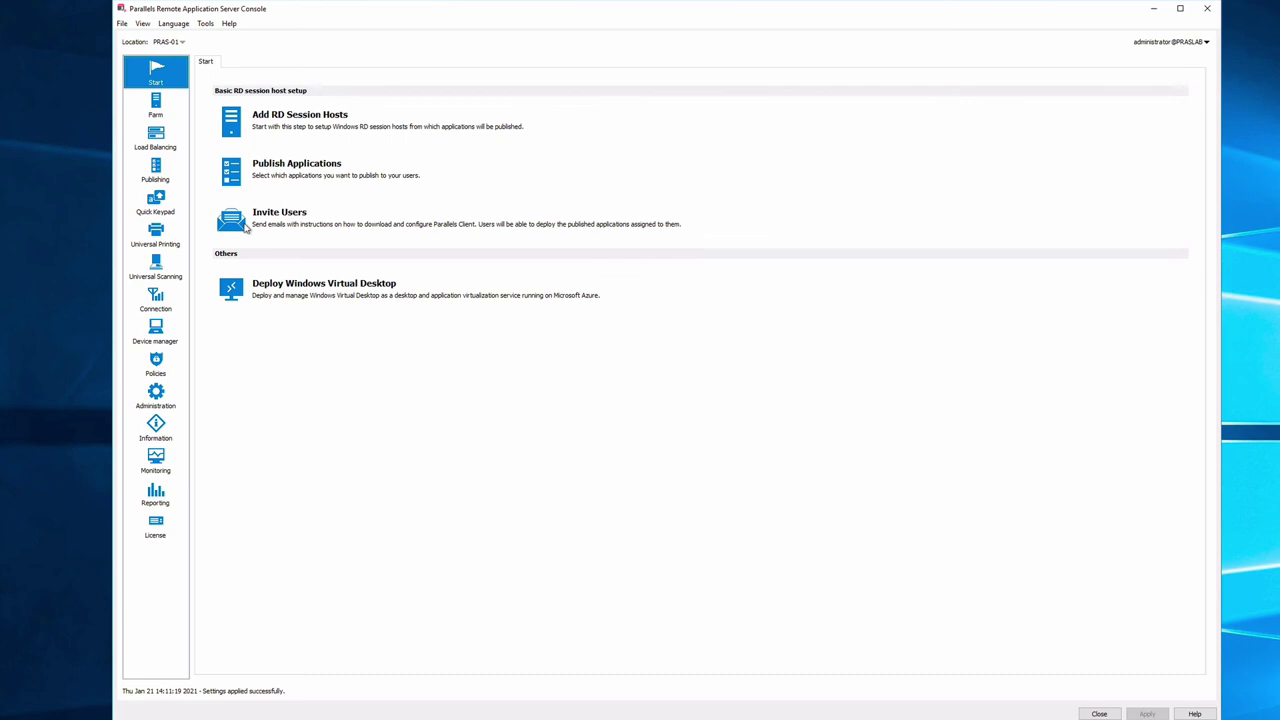
click(245, 227)
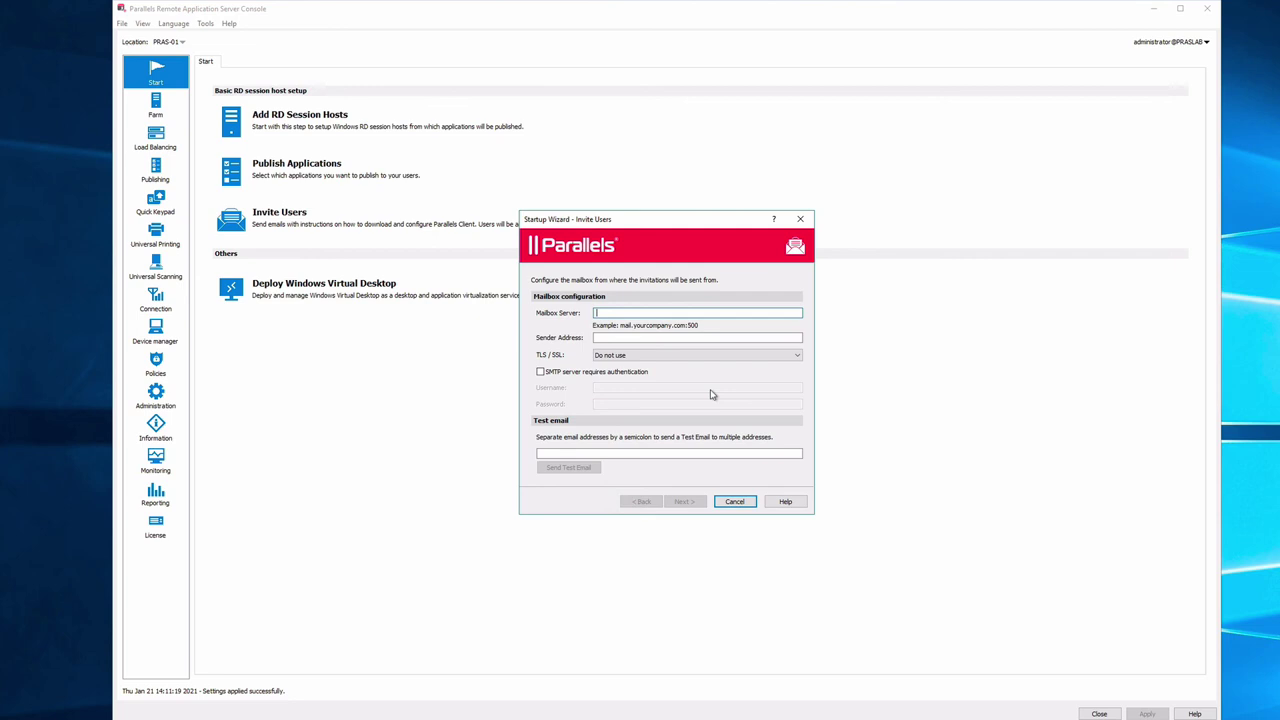
click(735, 504)
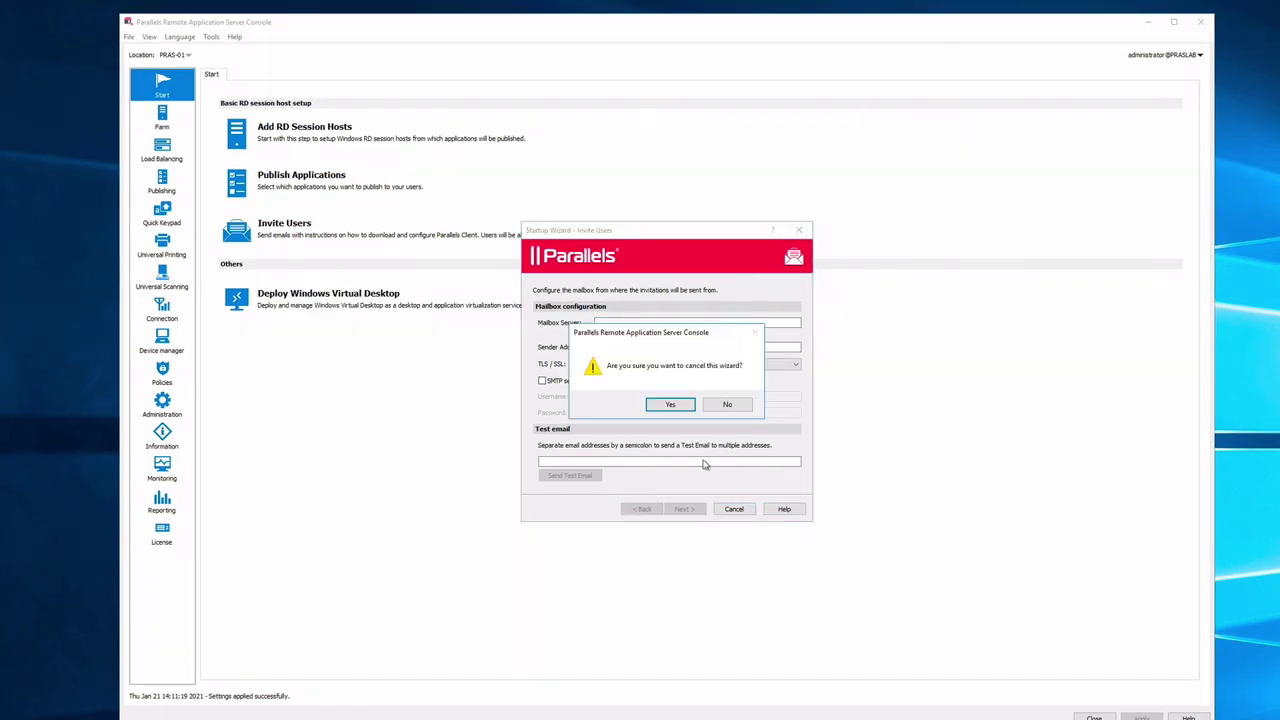
click(678, 410)
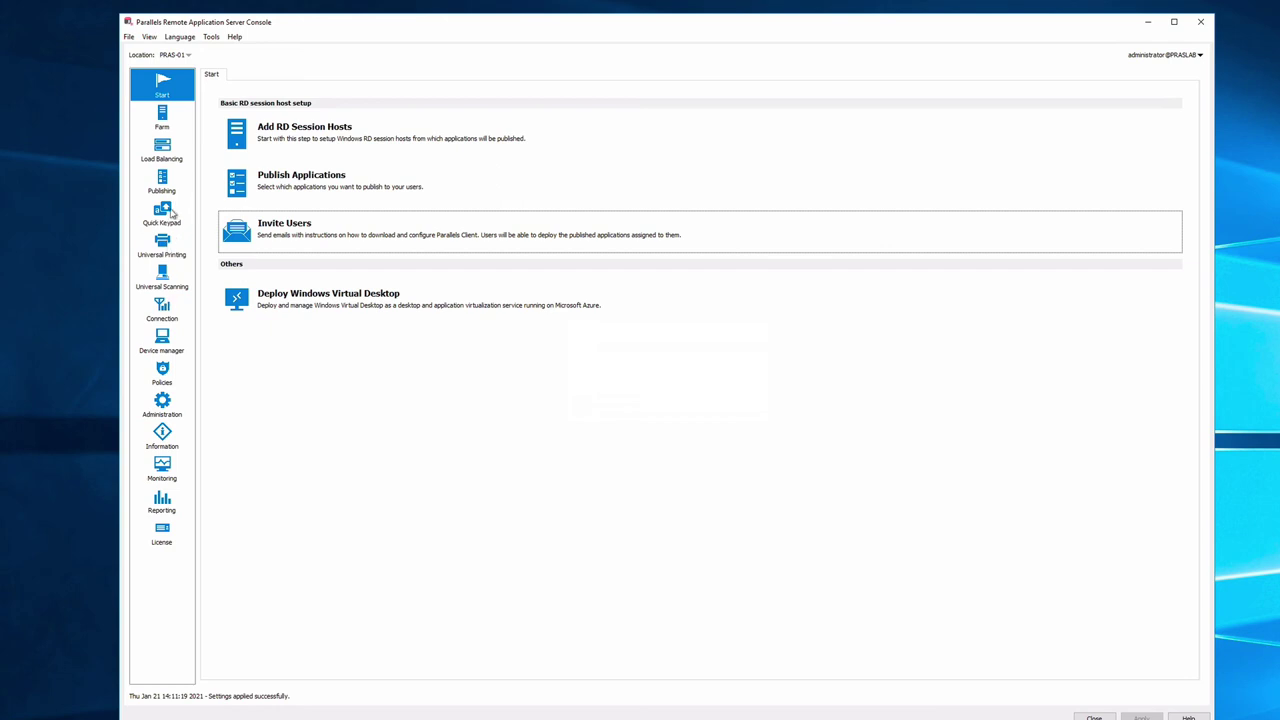
Step: Show Load Balancing's method, then its CPU Optimization thresholds of 25%, 80% and 5%
click(162, 147)
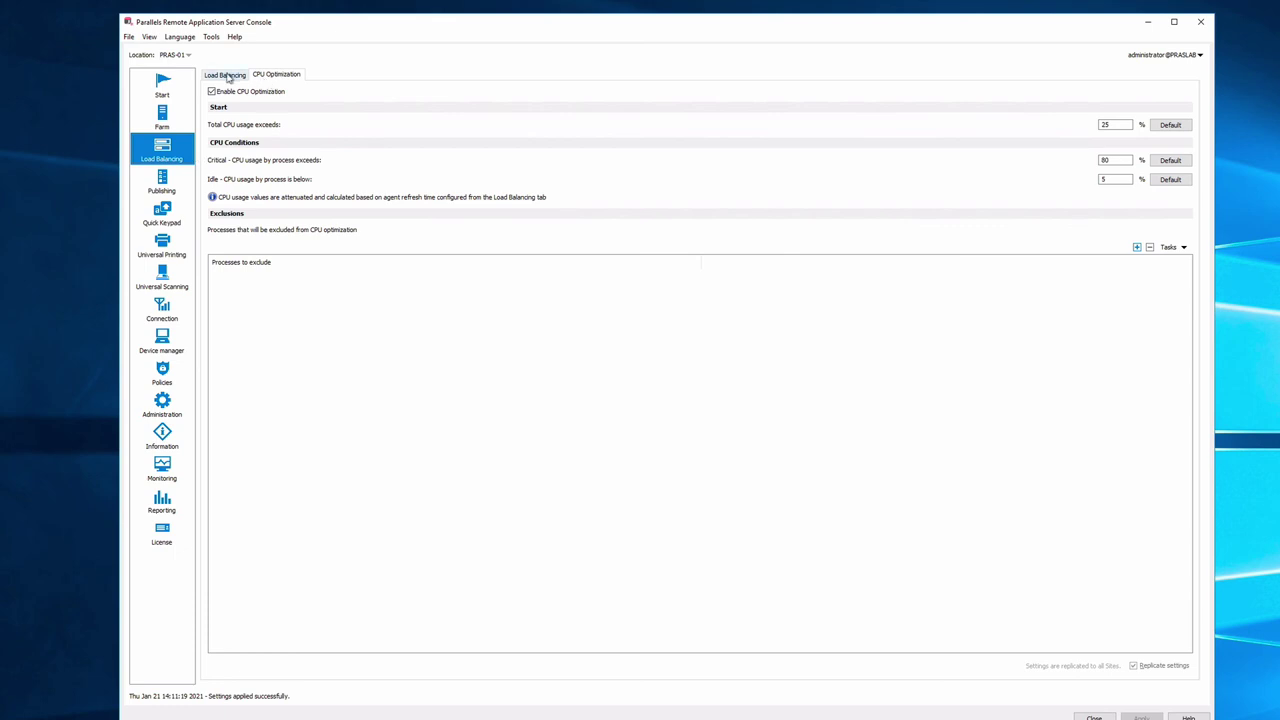
click(226, 76)
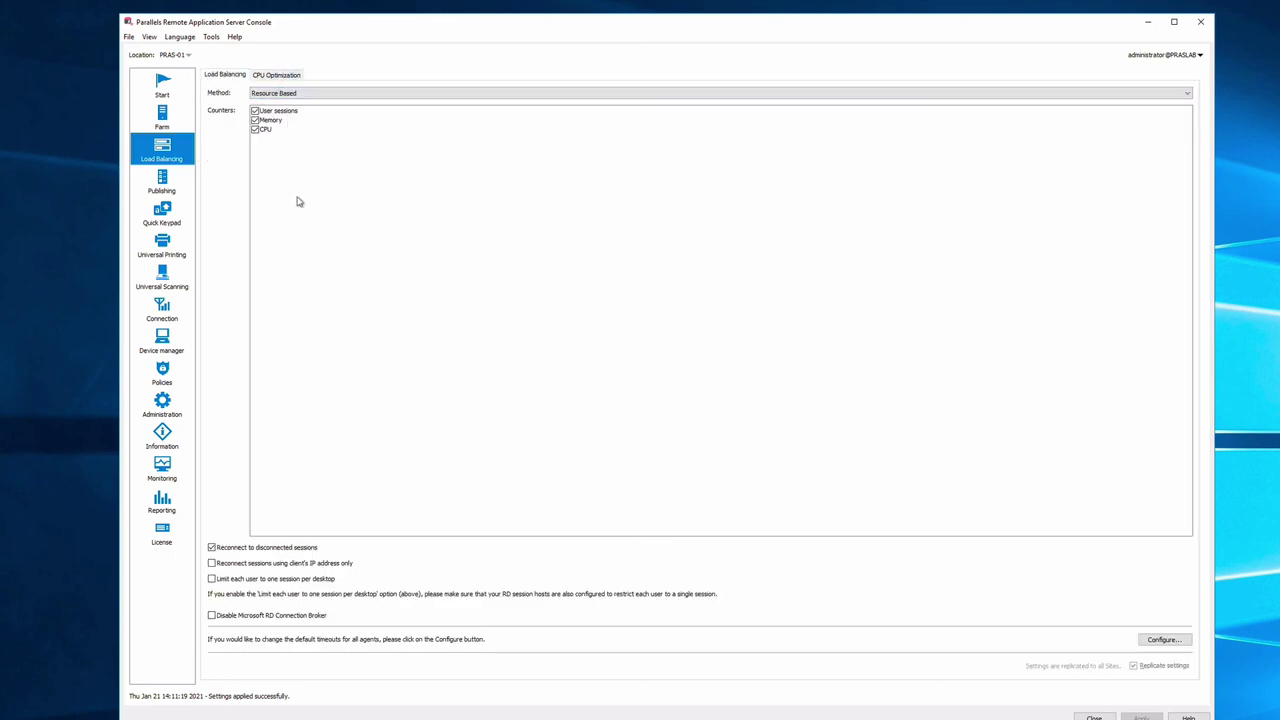
click(285, 79)
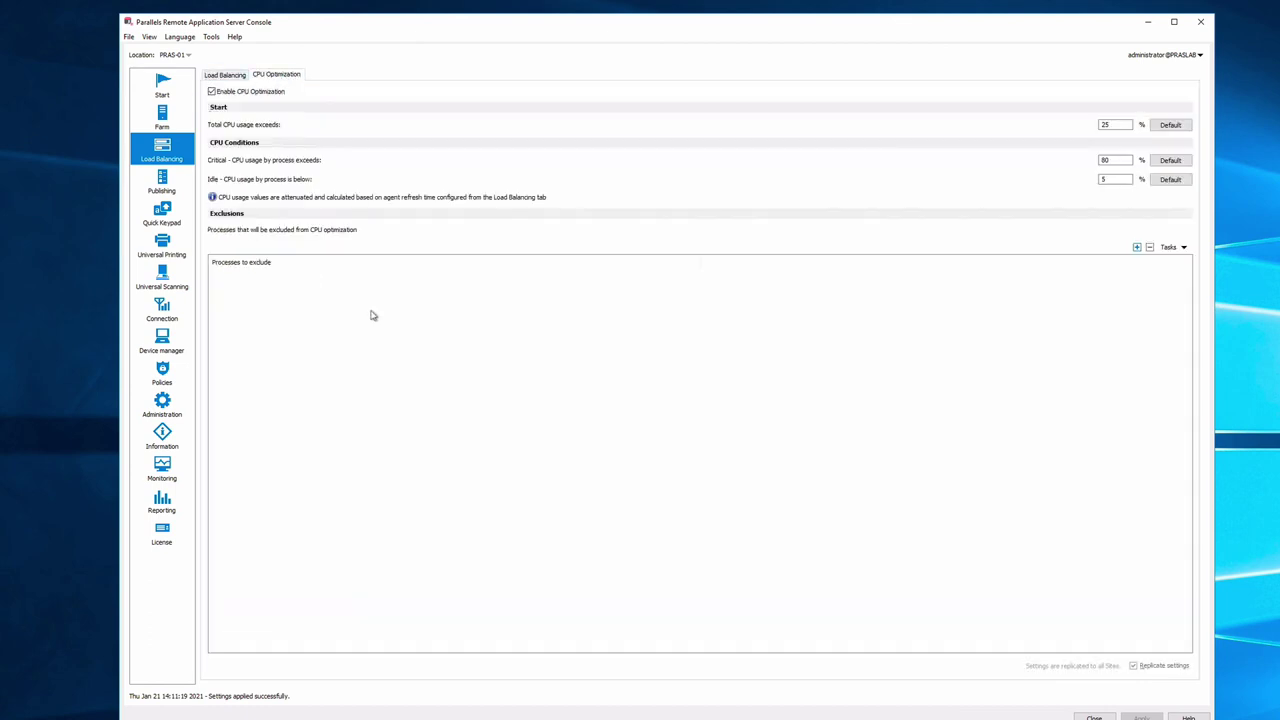